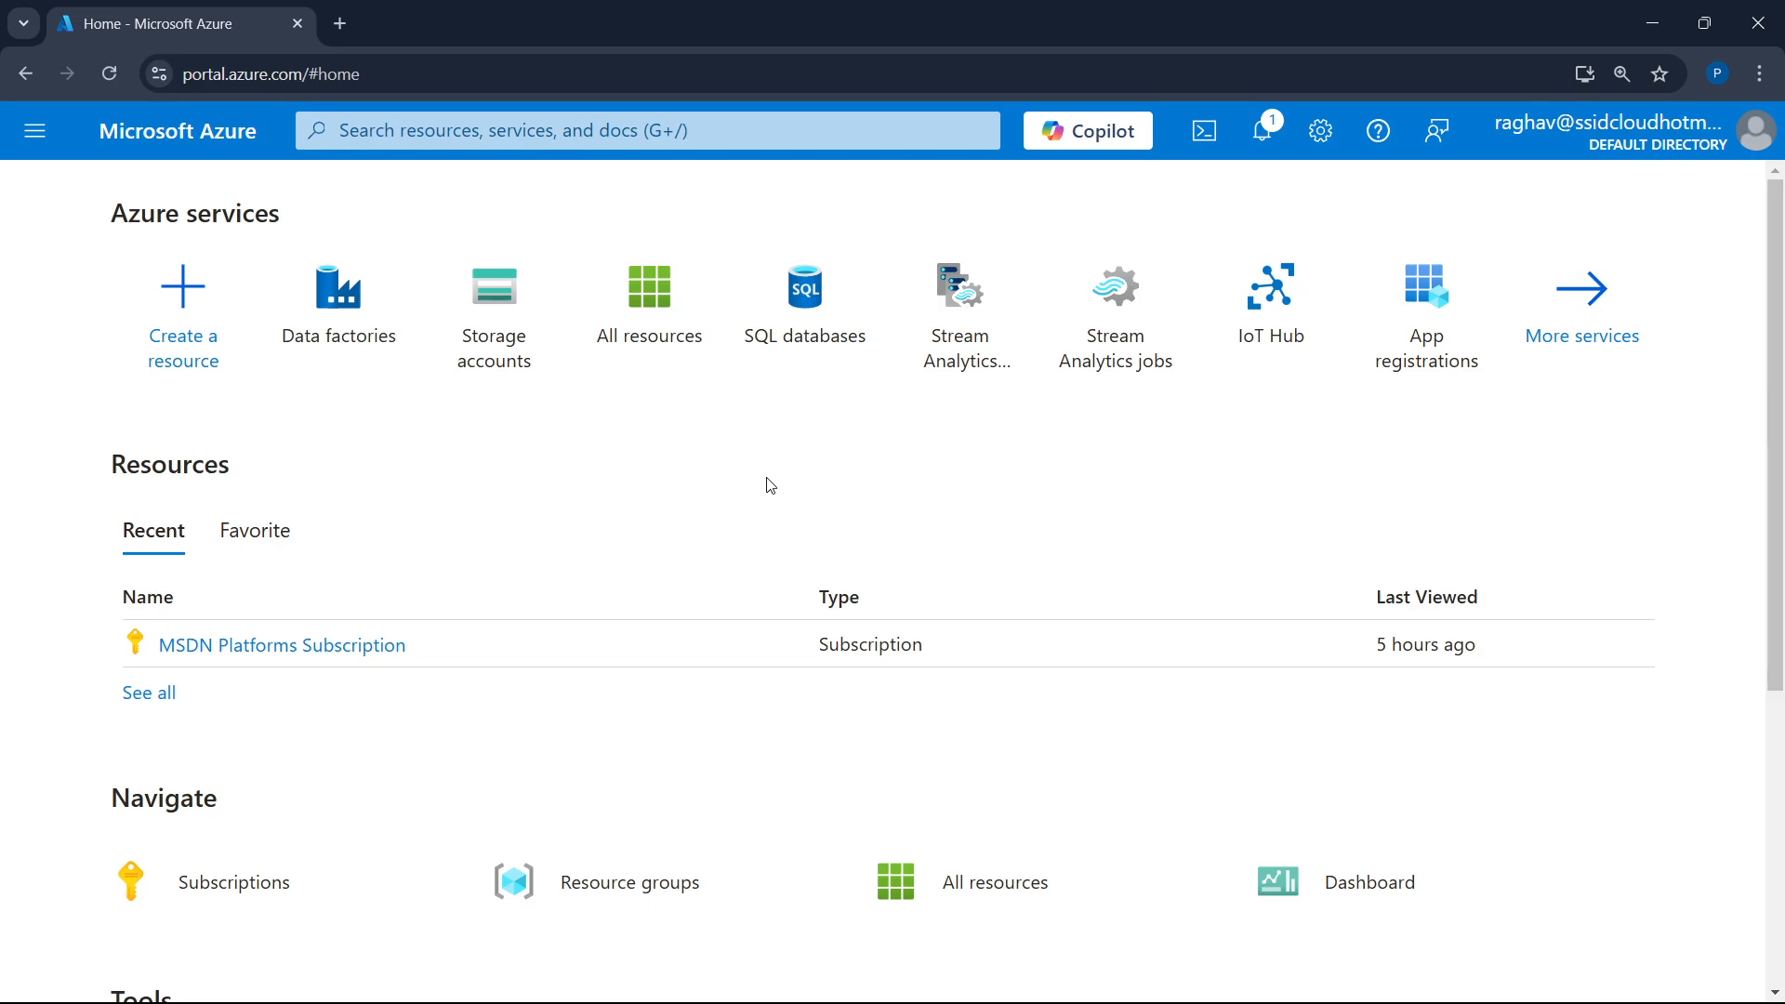
- Start a new storage account and create a new resource group named adfTut for it
{"action": "left_click", "coordinate": [493, 339]}
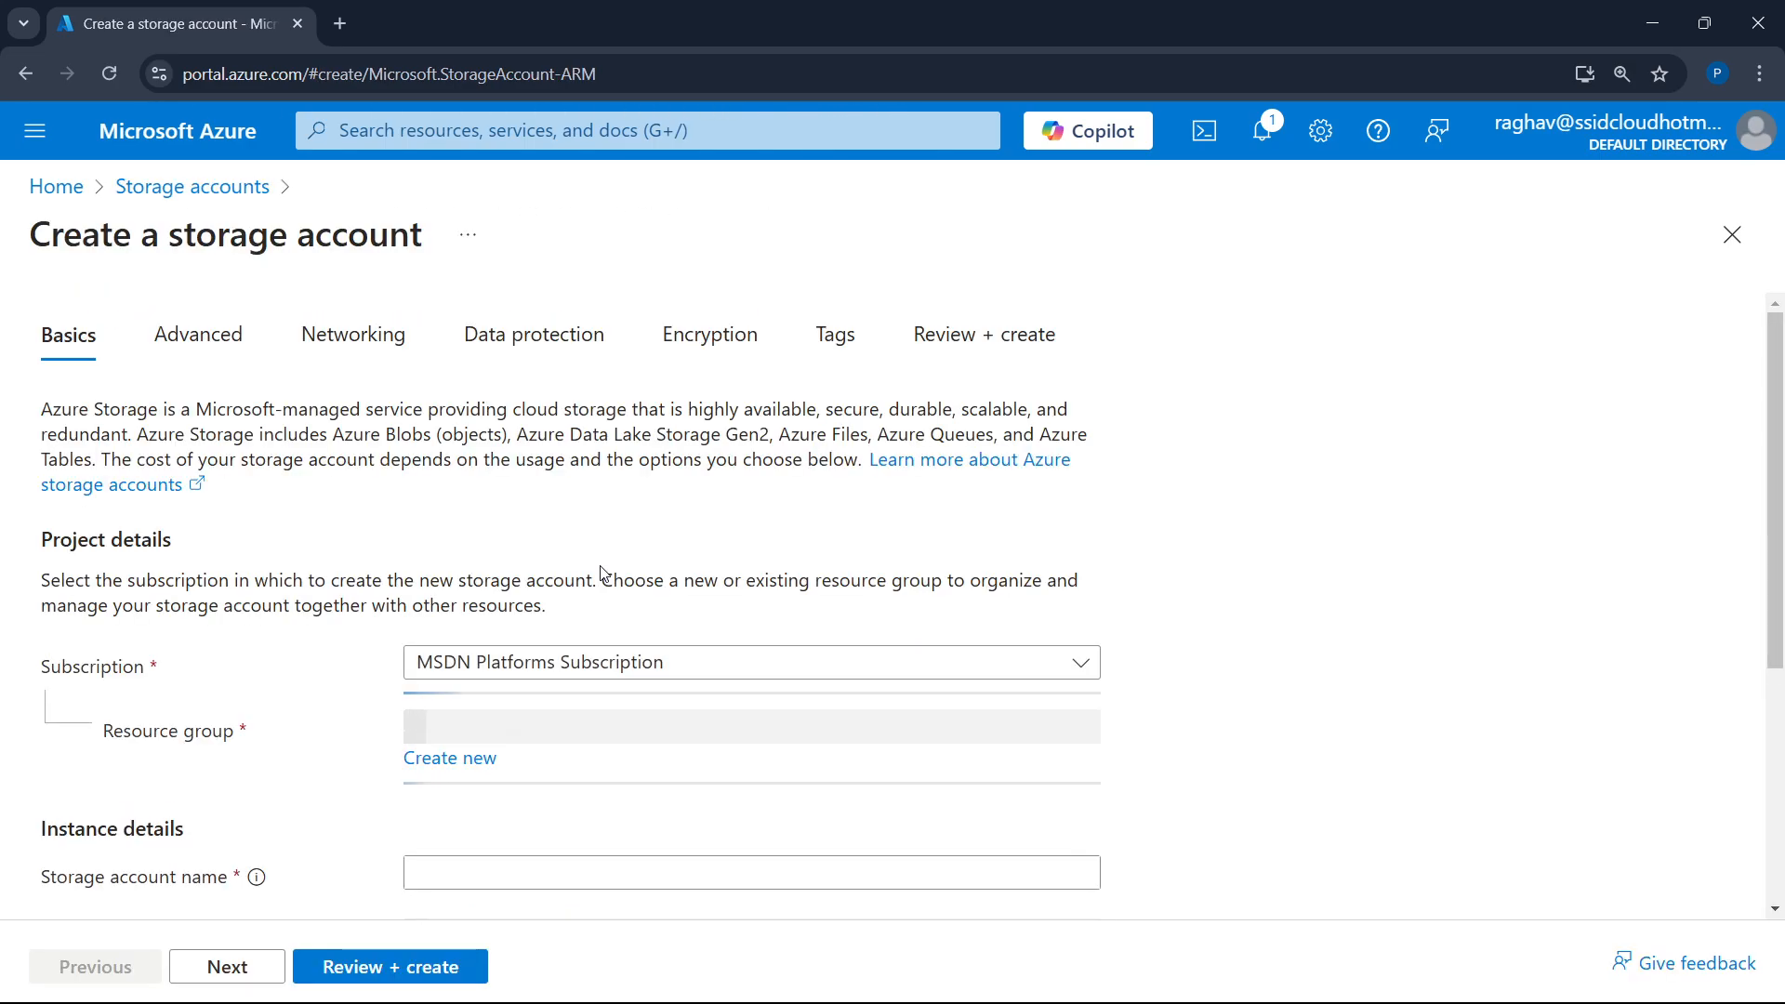
{"action": "scroll", "coordinate": [599, 572], "scroll_direction": "down", "scroll_amount": 4}
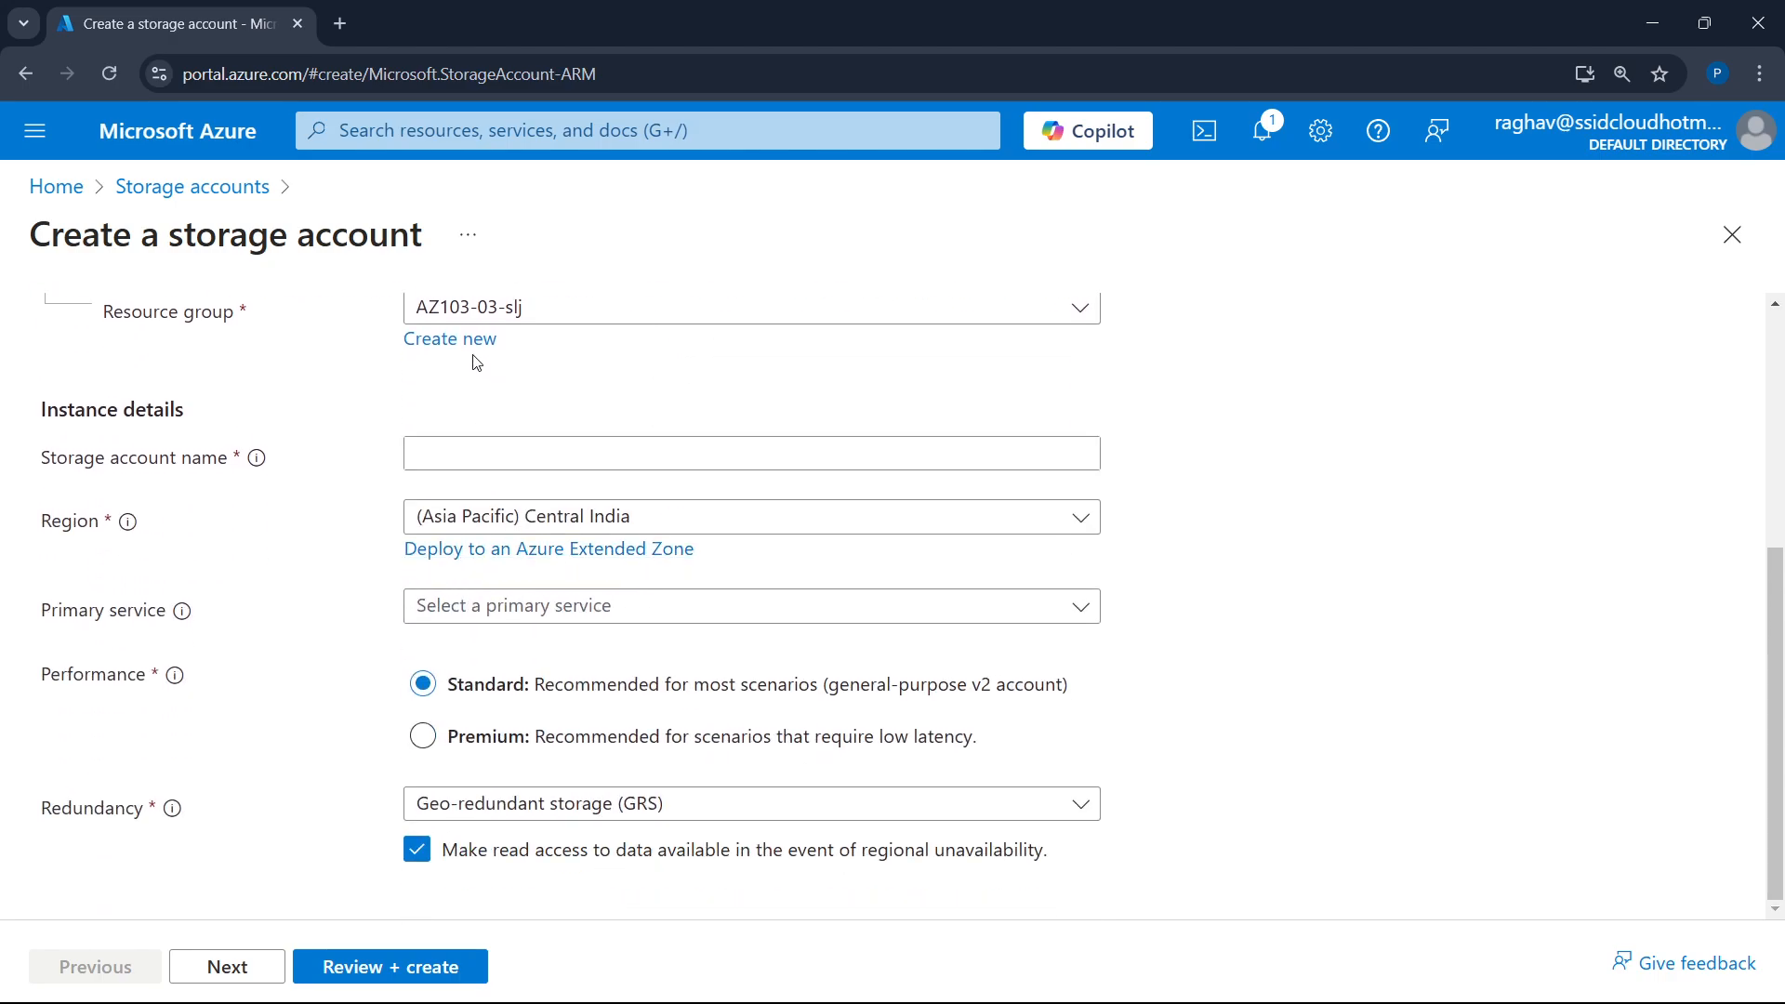
{"action": "scroll", "coordinate": [470, 359], "scroll_direction": "up", "scroll_amount": 3}
{"action": "left_click", "coordinate": [471, 577]}
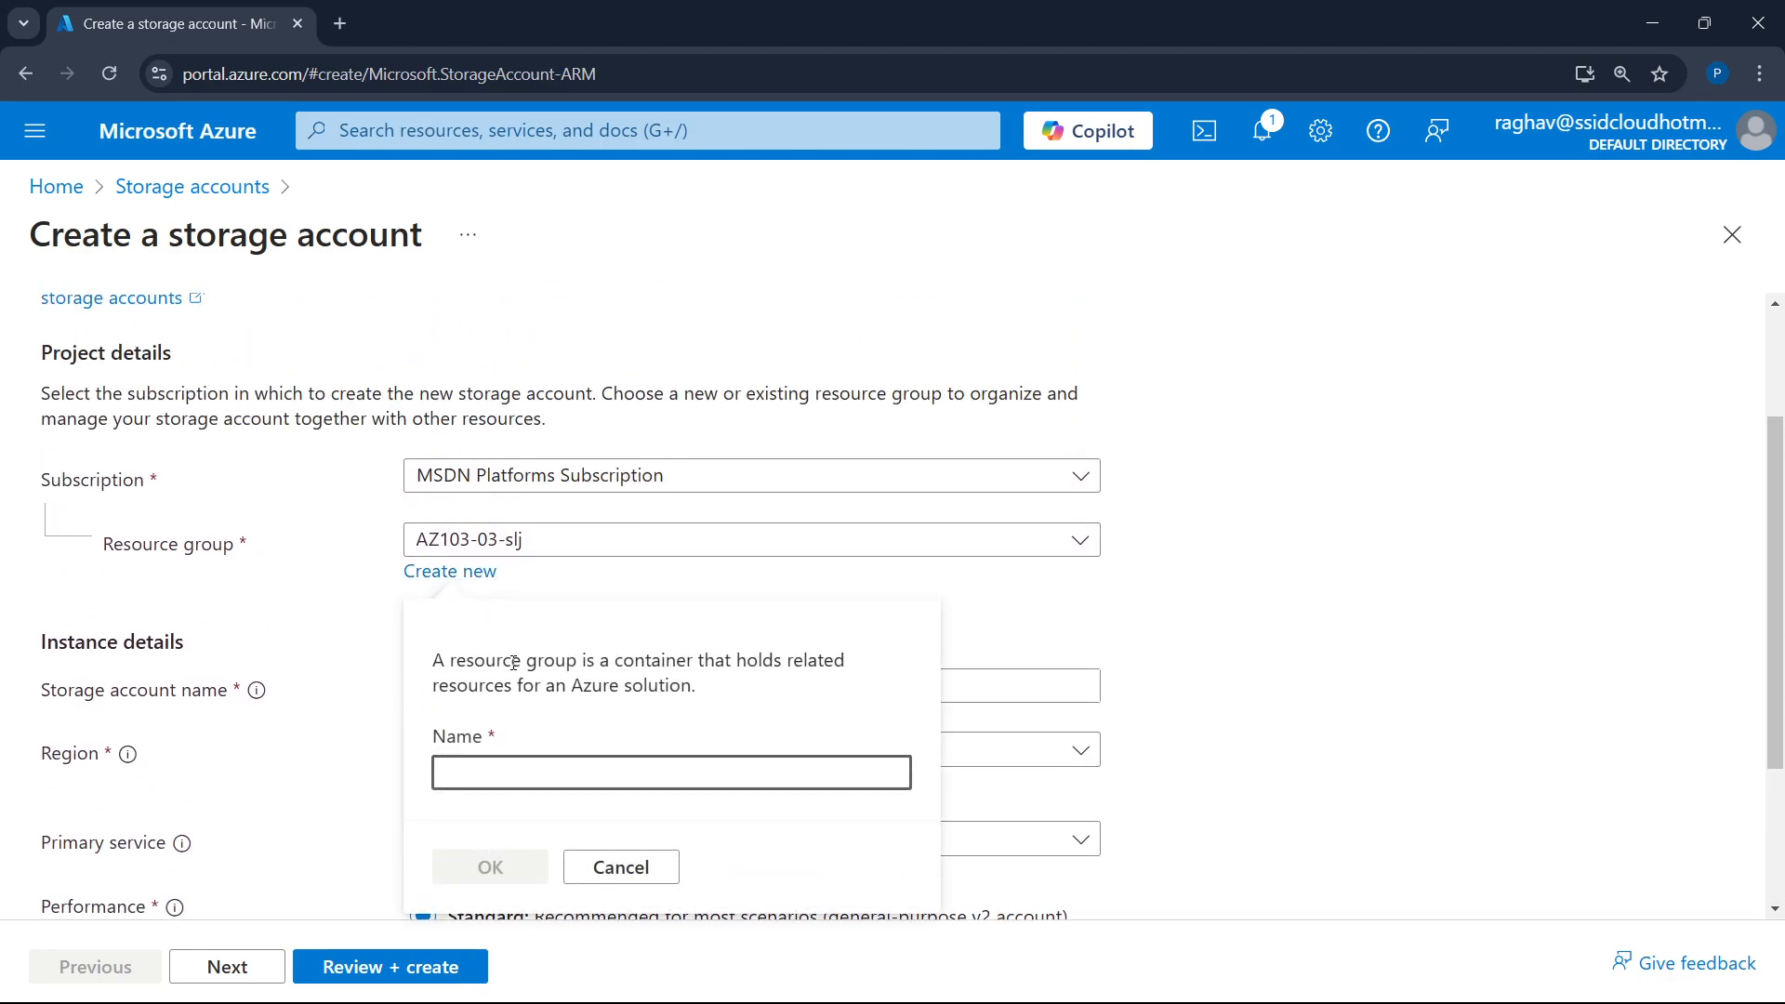
{"action": "type", "text": "adf"}
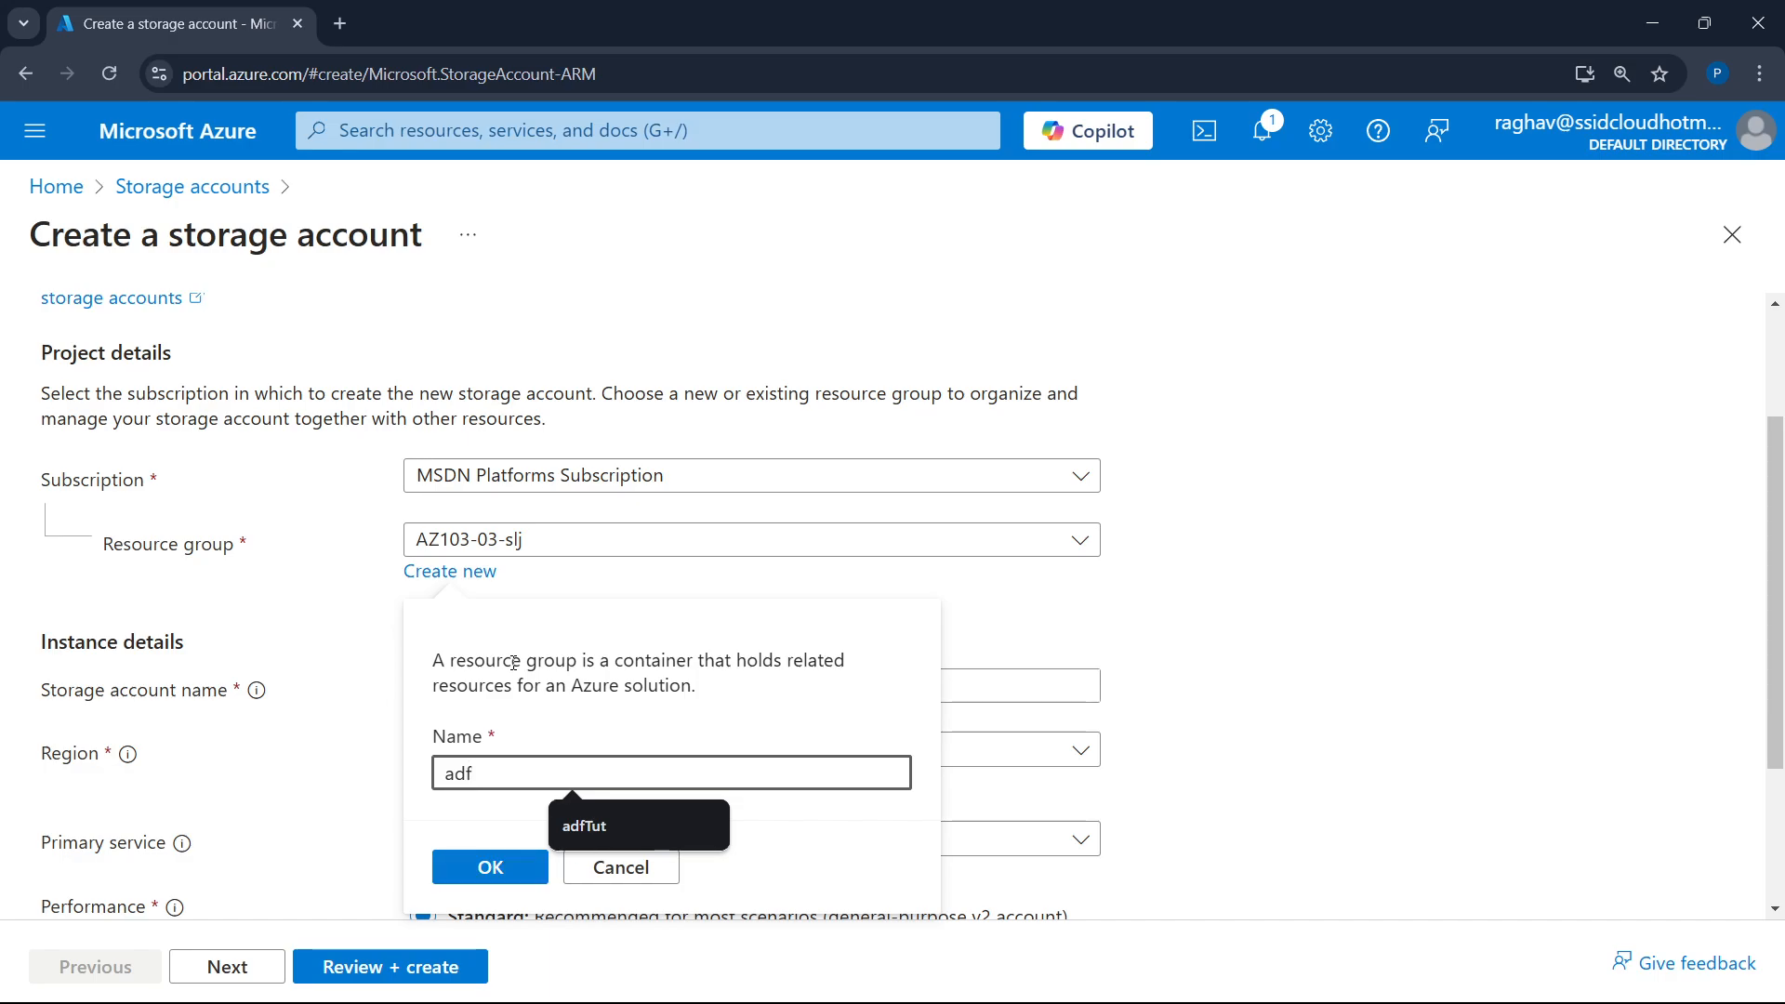
{"action": "type", "text": "tut"}
{"action": "left_click", "coordinate": [584, 825]}
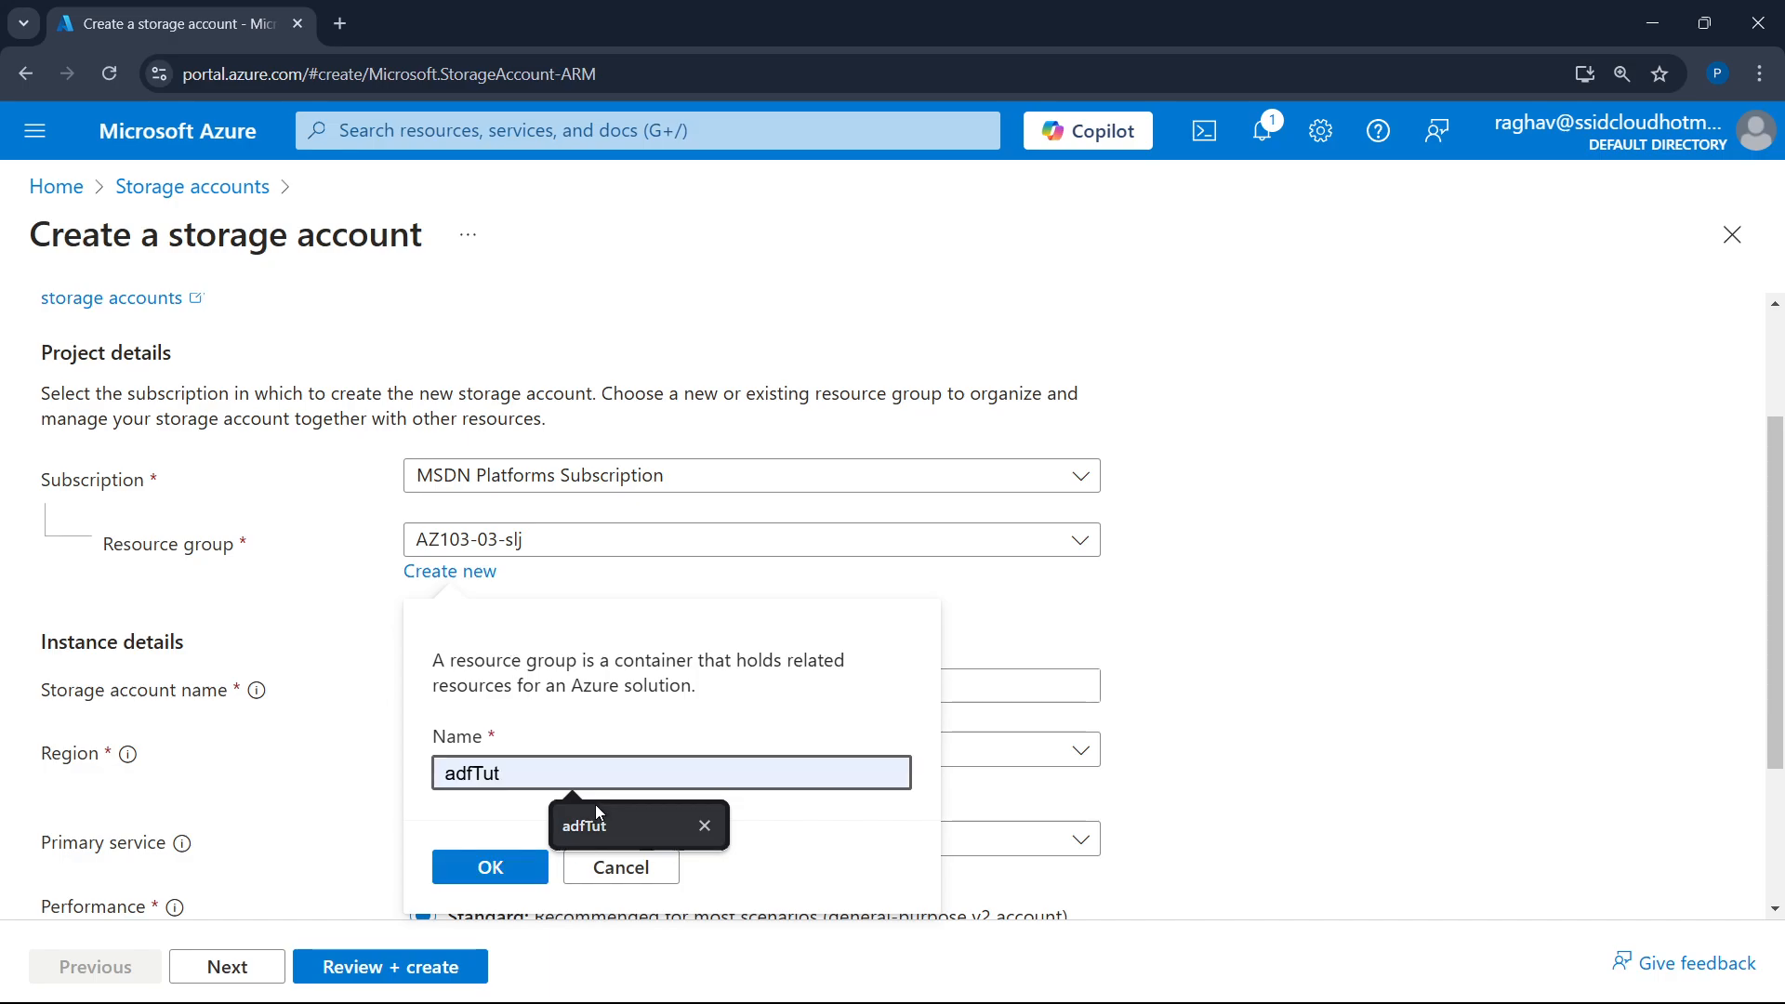
{"action": "left_click", "coordinate": [502, 869]}
- Name the storage account adftutsa
{"action": "left_click", "coordinate": [536, 688]}
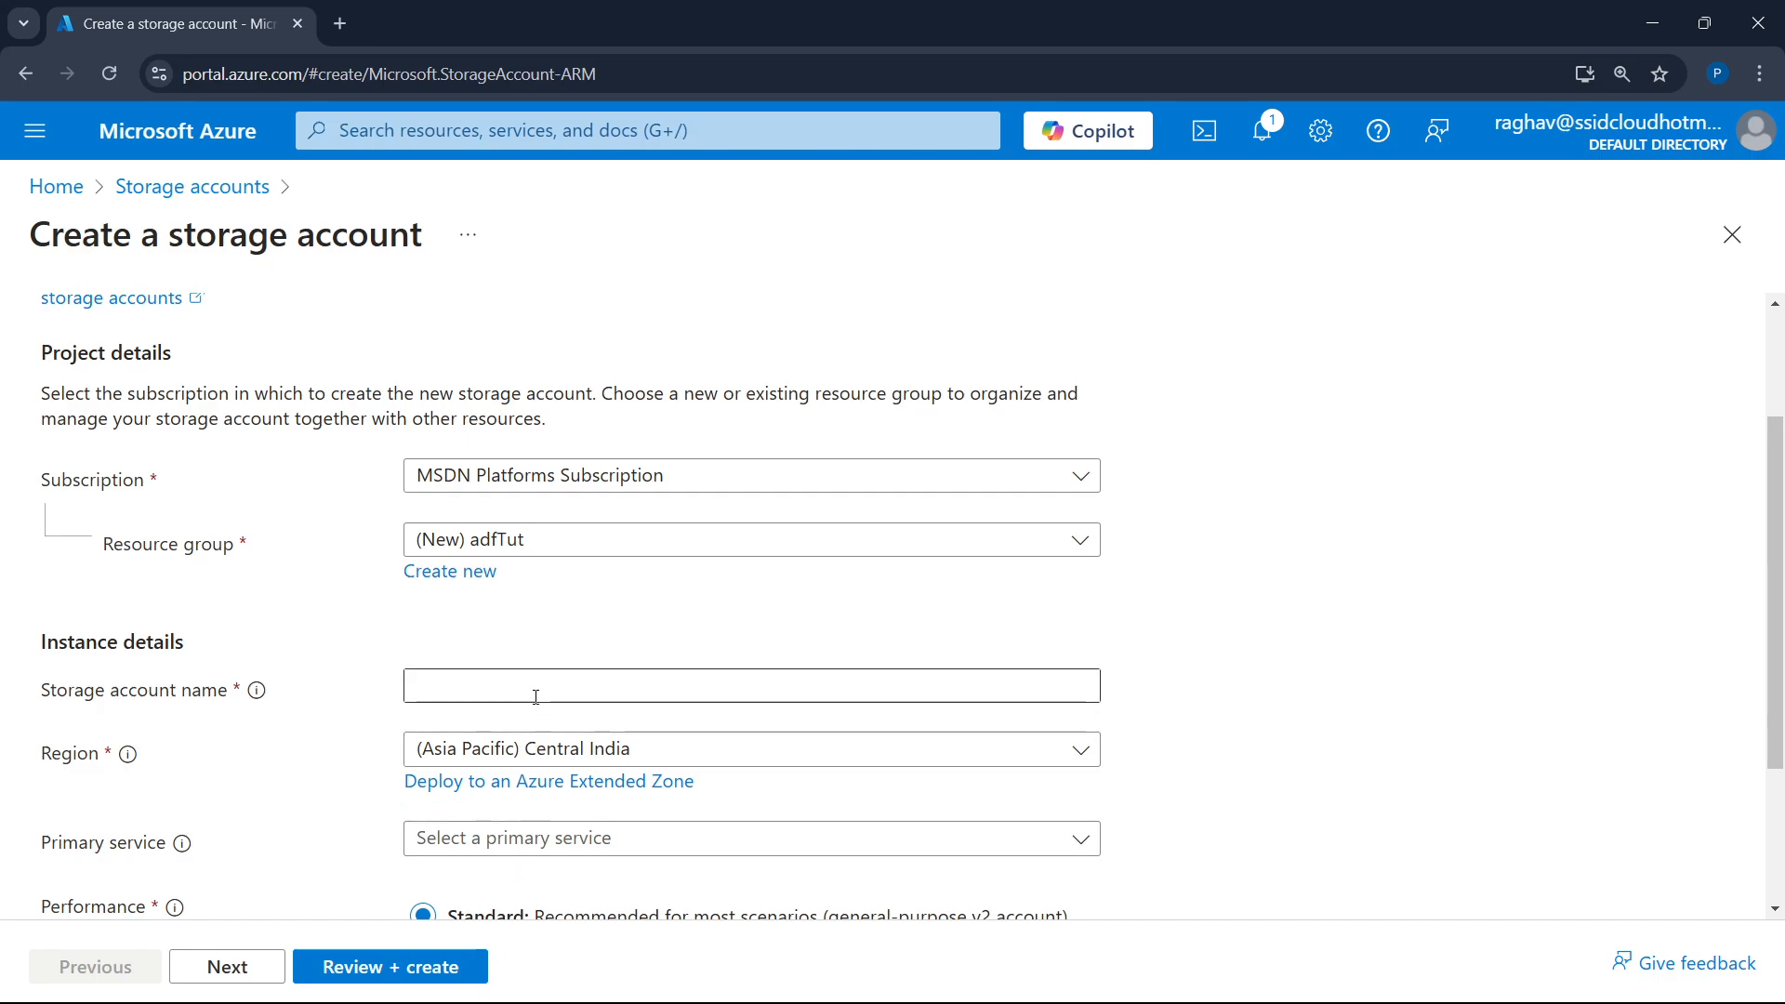
{"action": "type", "text": "a"}
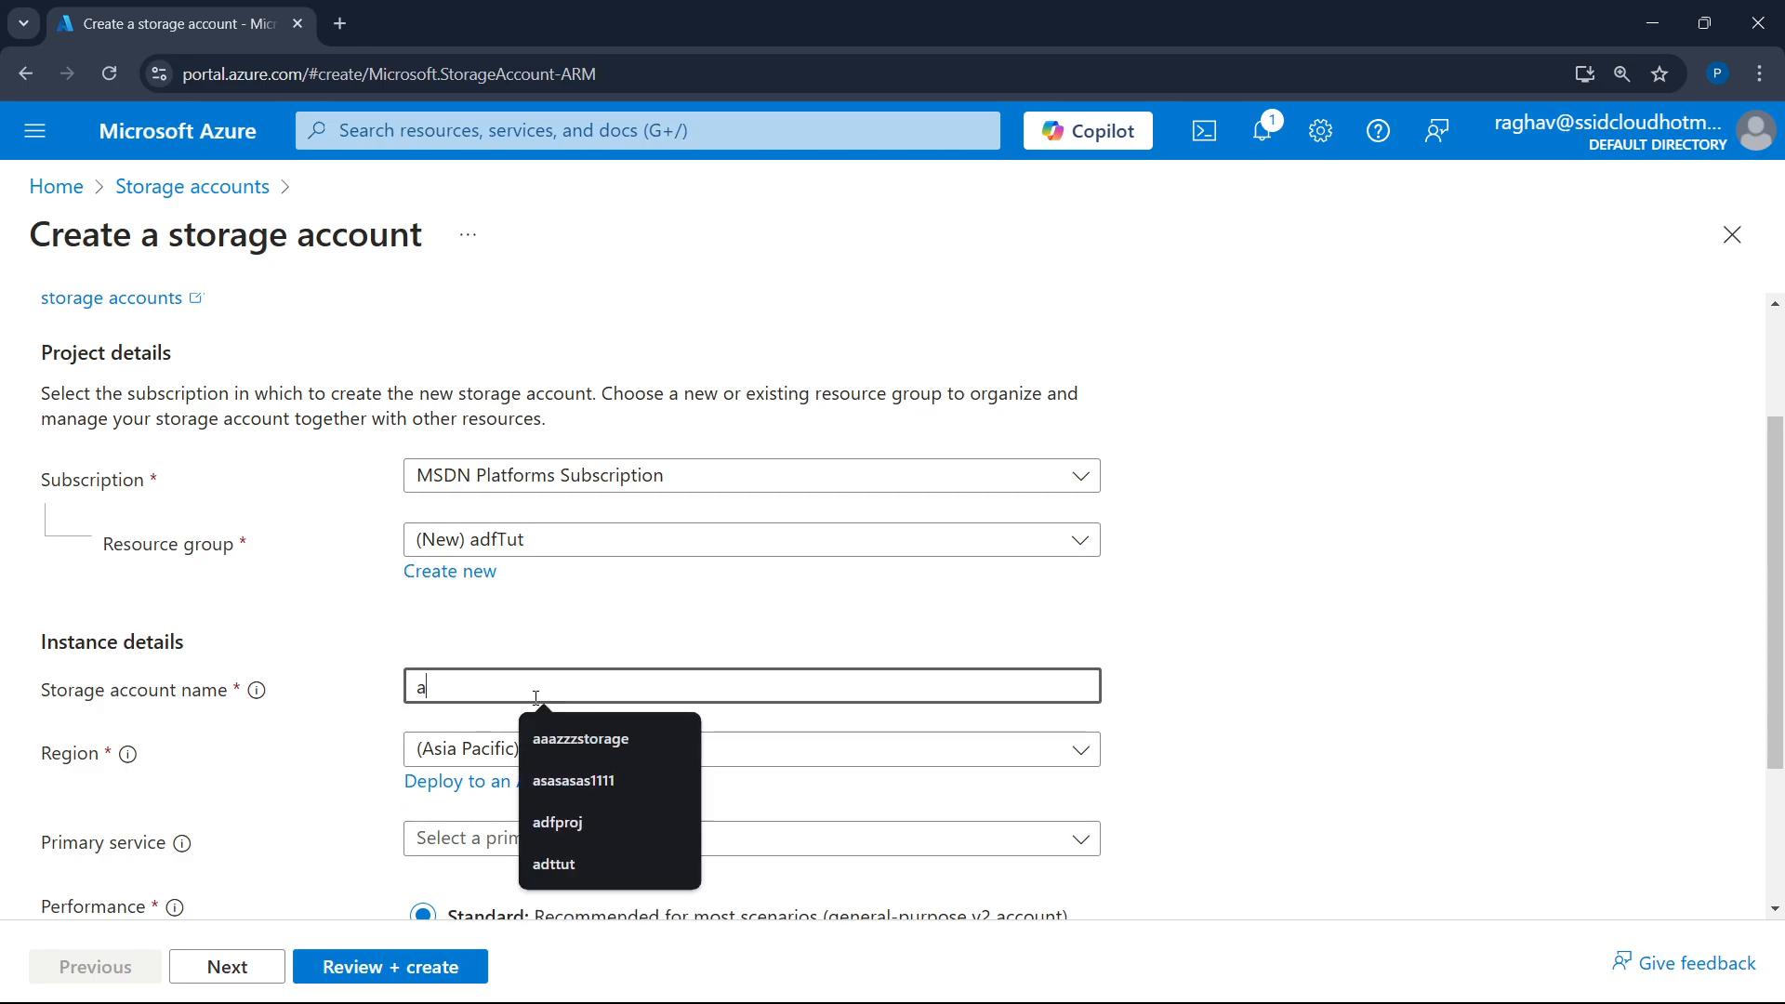
{"action": "type", "text": "dftutst"}
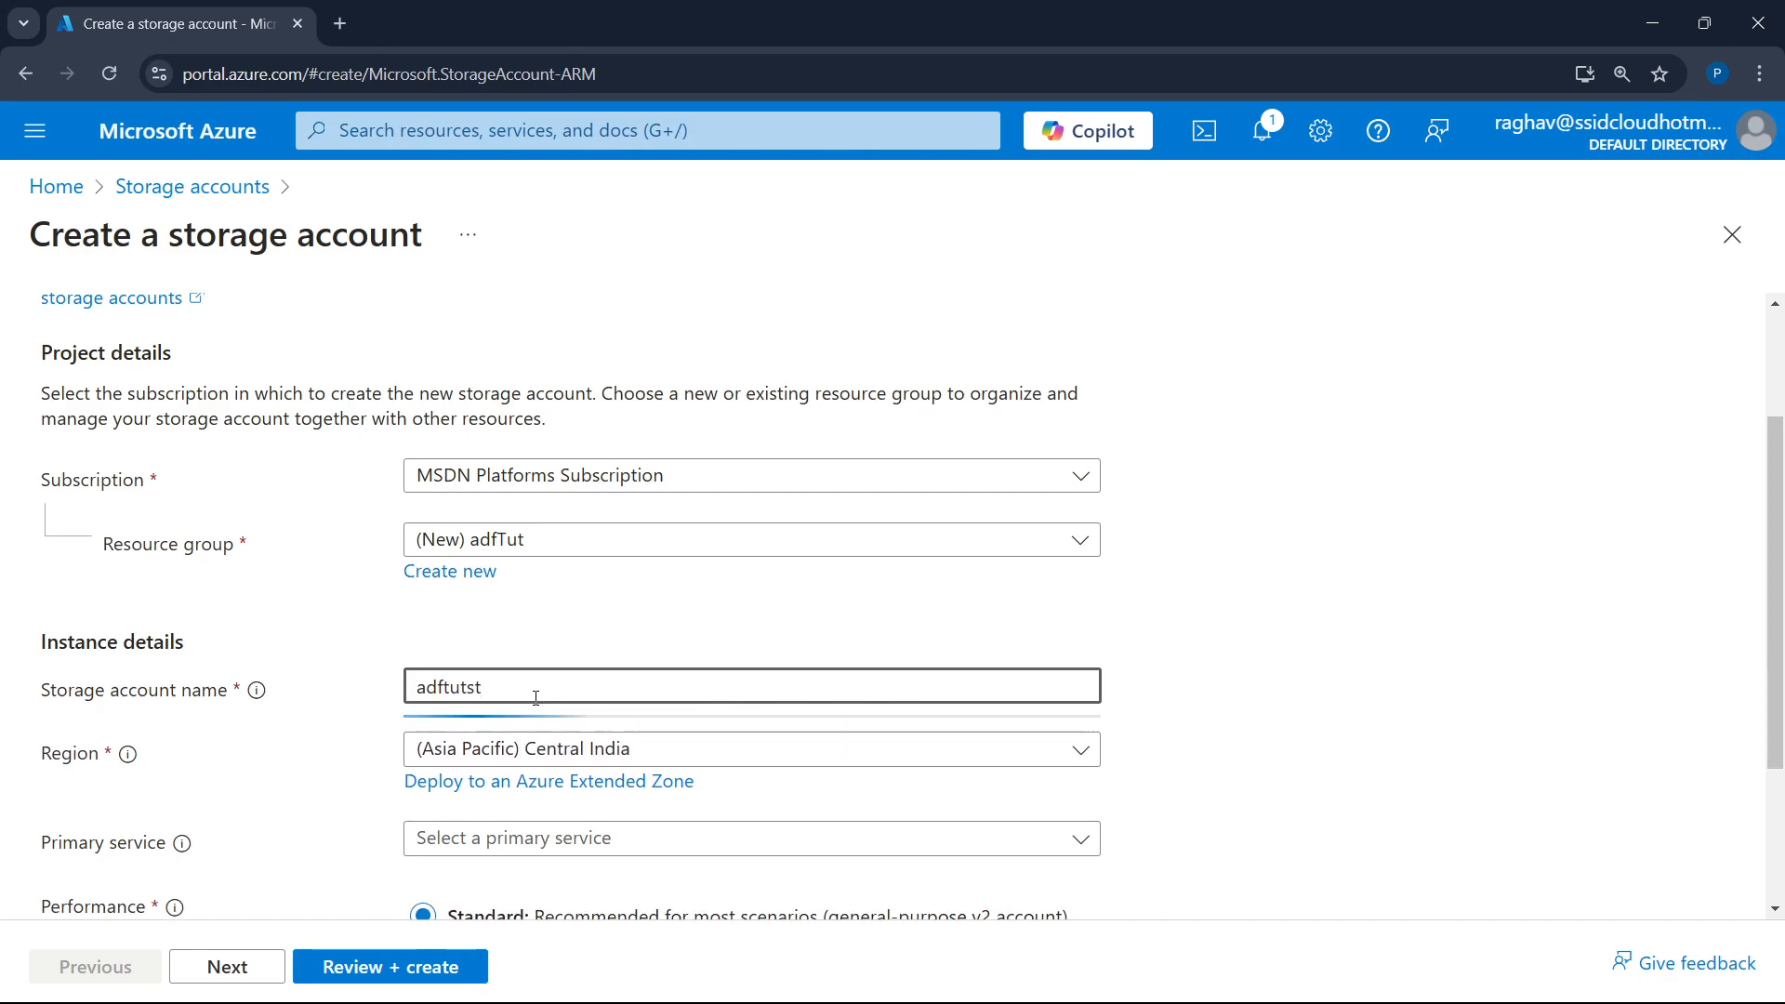
{"action": "key", "text": "BackSpace"}
{"action": "type", "text": "a"}
- Enable the hierarchical namespace in the storage account's advanced settings
{"action": "scroll", "coordinate": [595, 666], "scroll_direction": "down", "scroll_amount": 3}
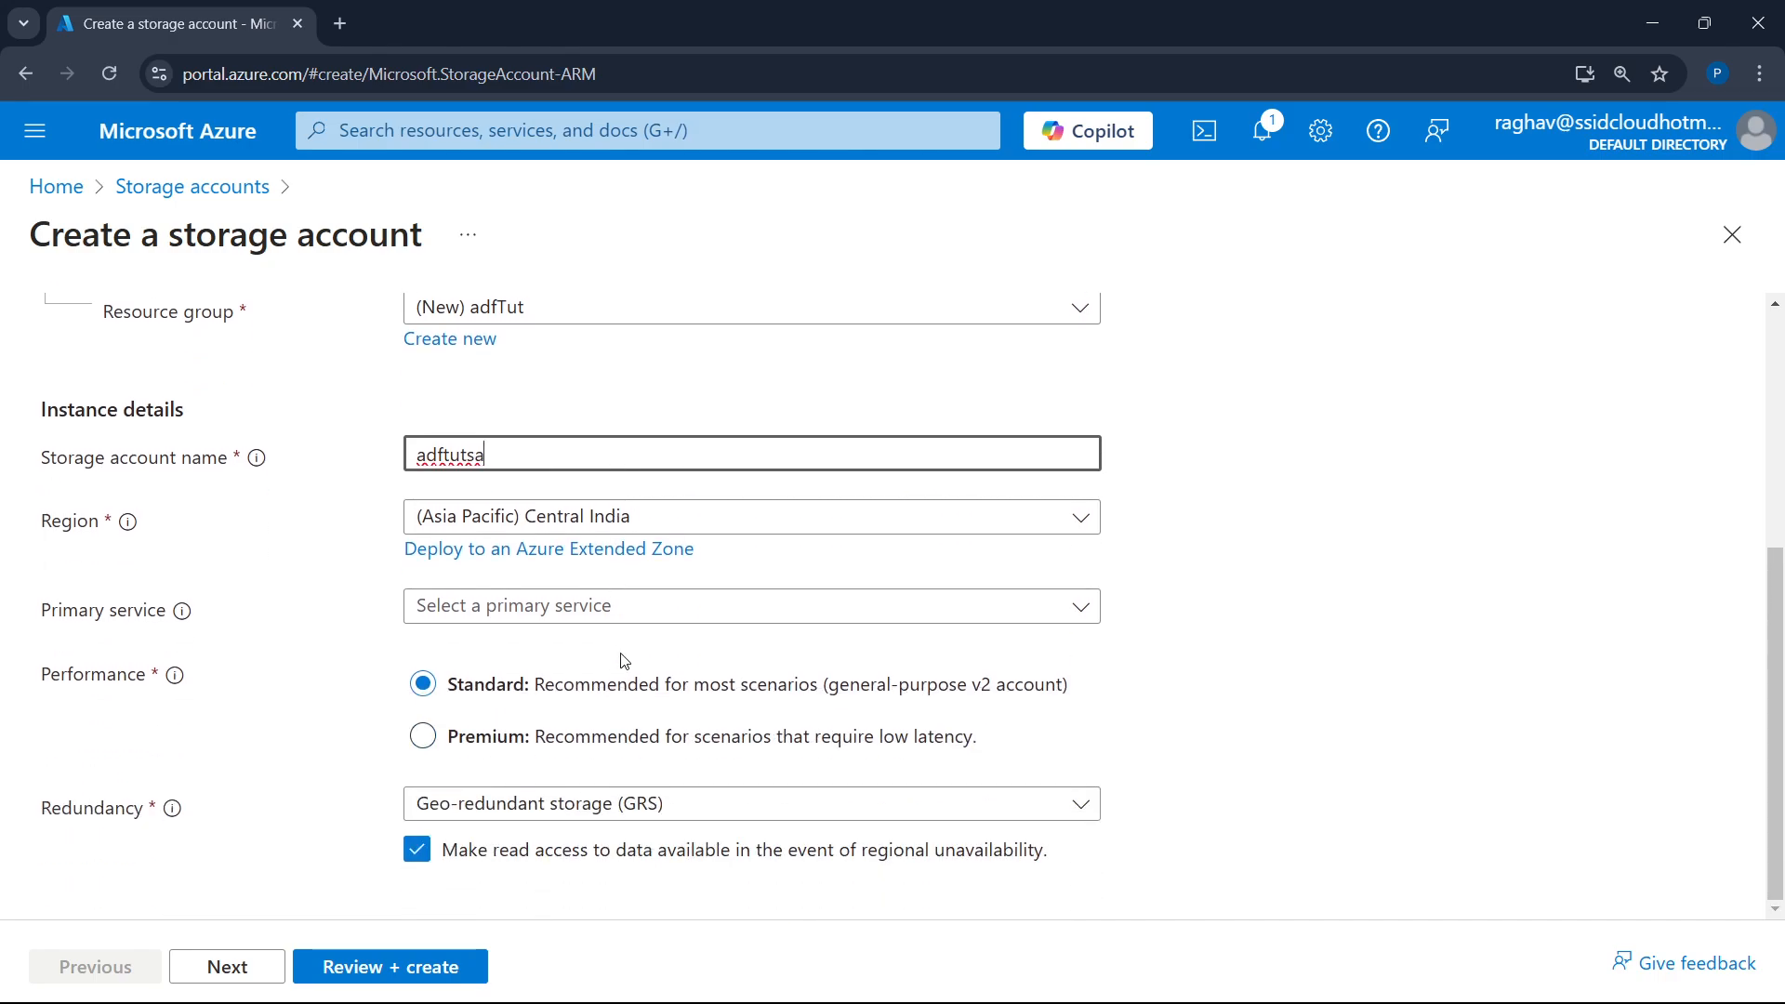
{"action": "scroll", "coordinate": [617, 657], "scroll_direction": "up", "scroll_amount": 6}
{"action": "left_click", "coordinate": [173, 344]}
{"action": "scroll", "coordinate": [380, 437], "scroll_direction": "down", "scroll_amount": 6}
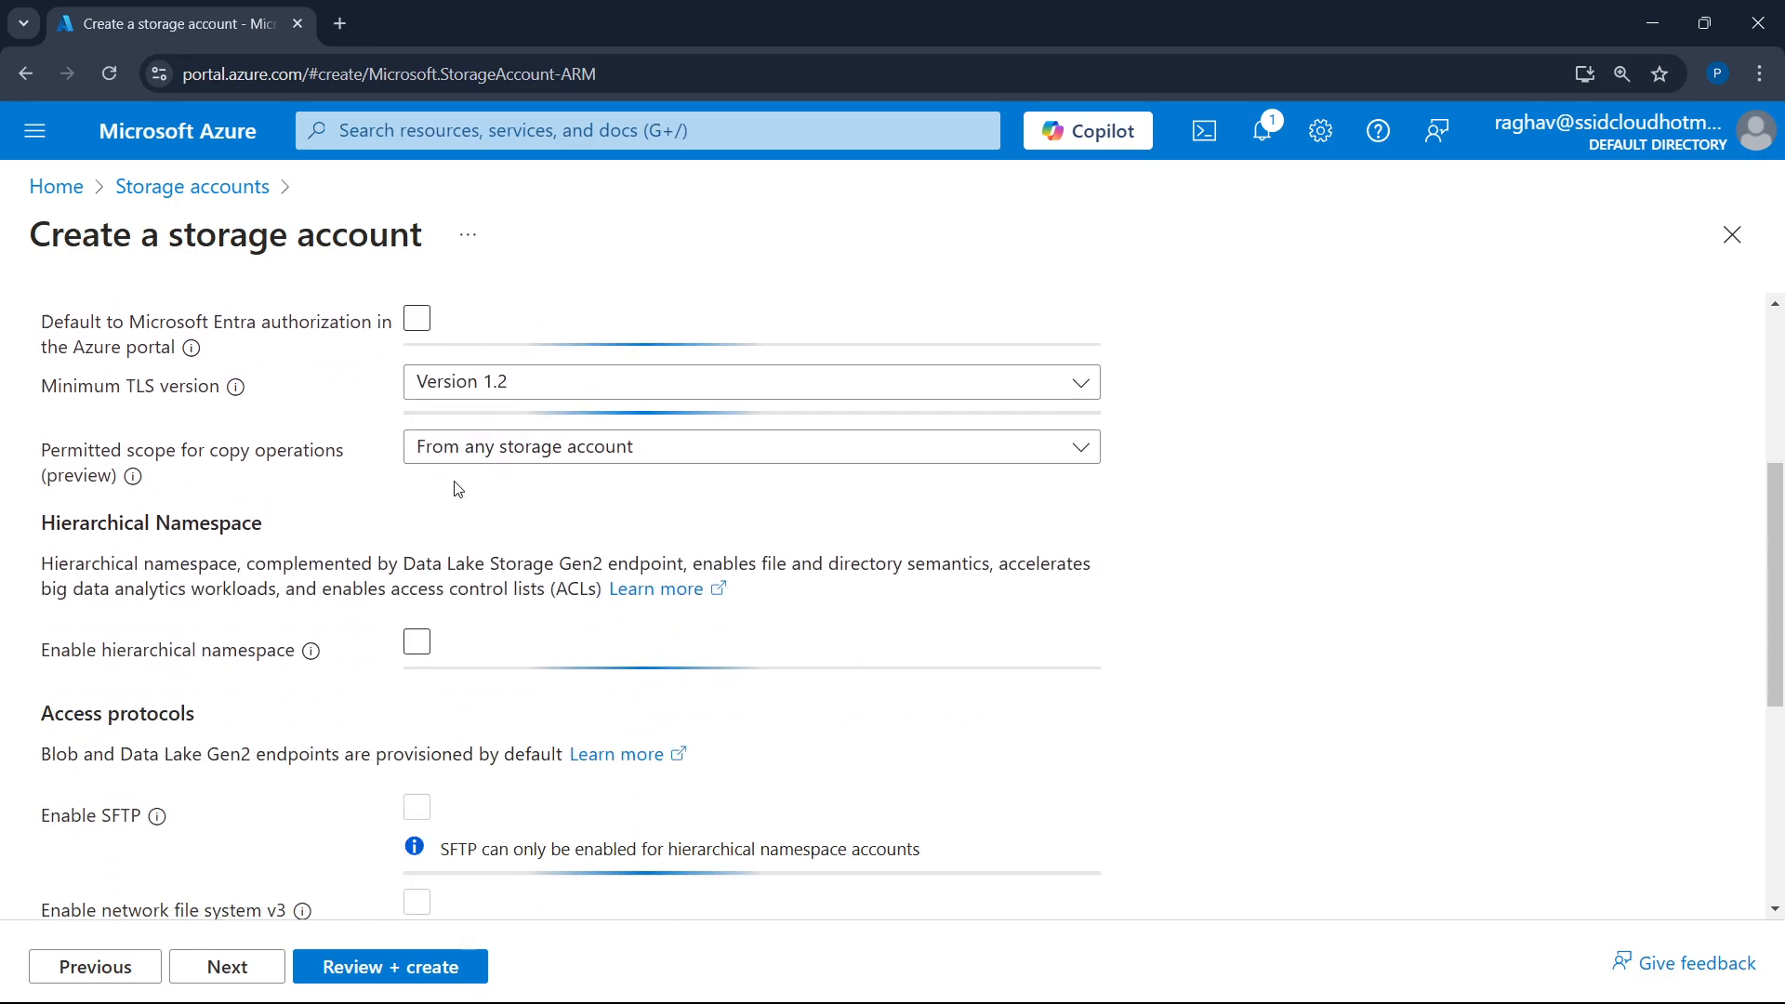
{"action": "left_click", "coordinate": [416, 451]}
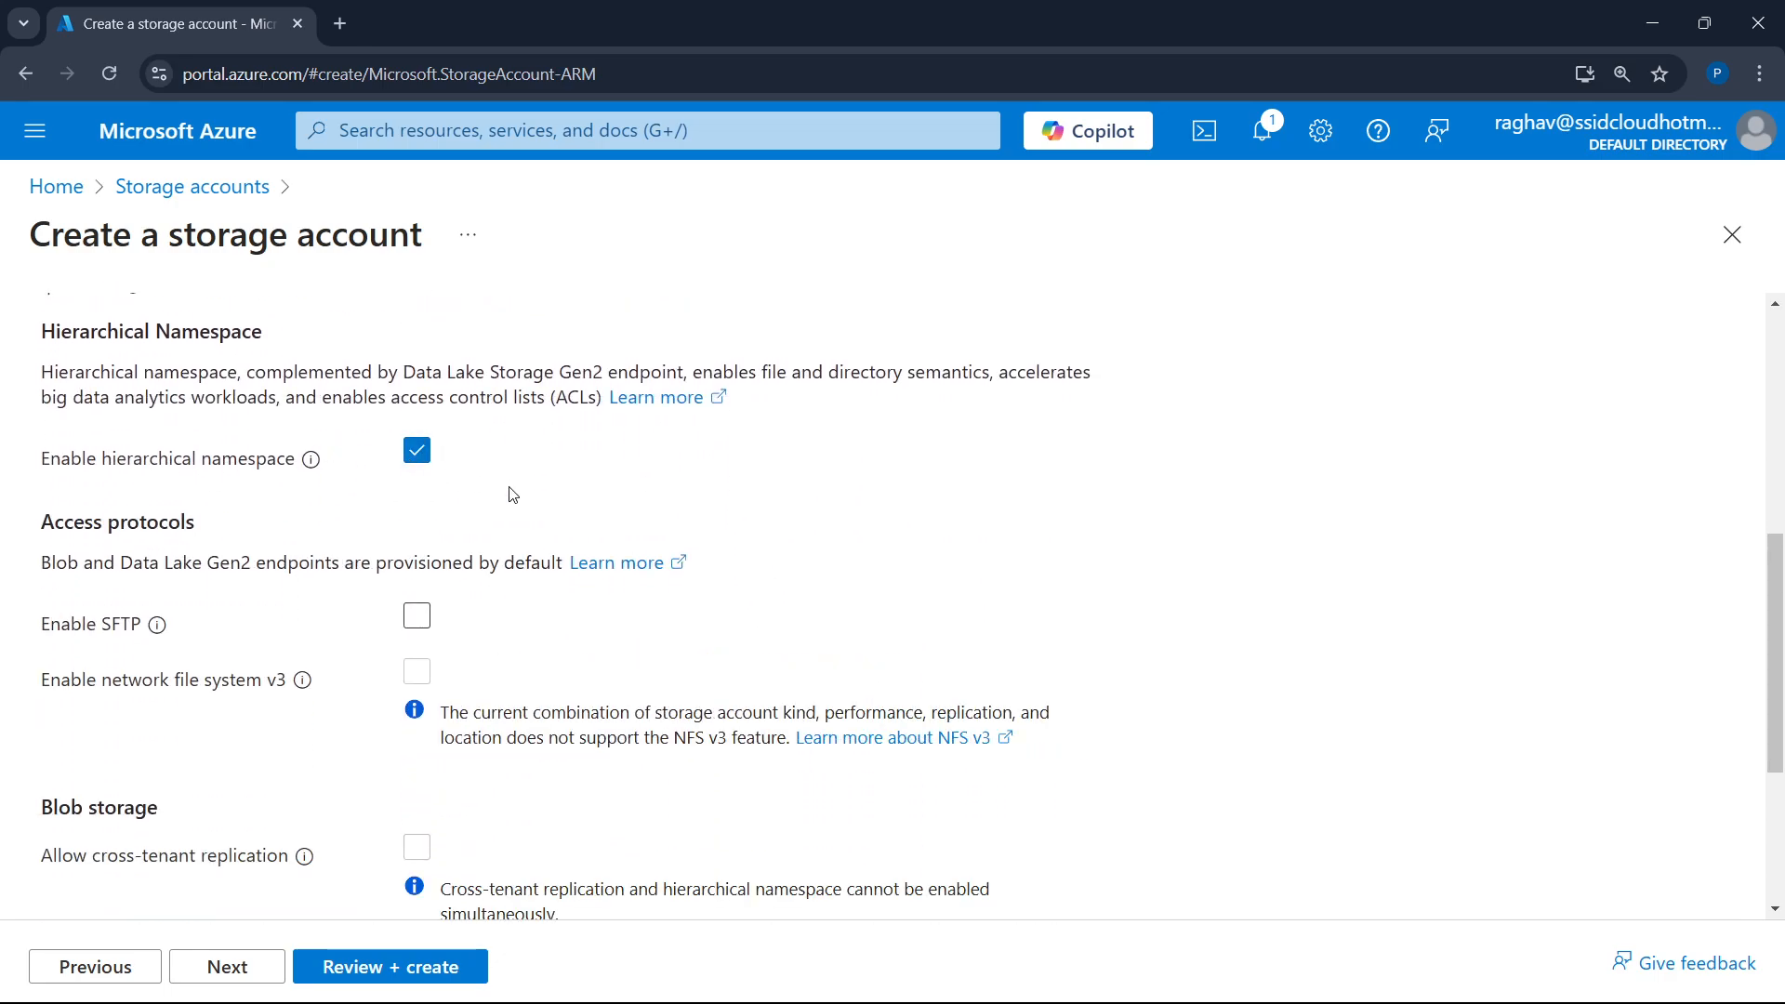
- Review the storage account configuration and create the account
{"action": "scroll", "coordinate": [525, 799], "scroll_direction": "down", "scroll_amount": 3}
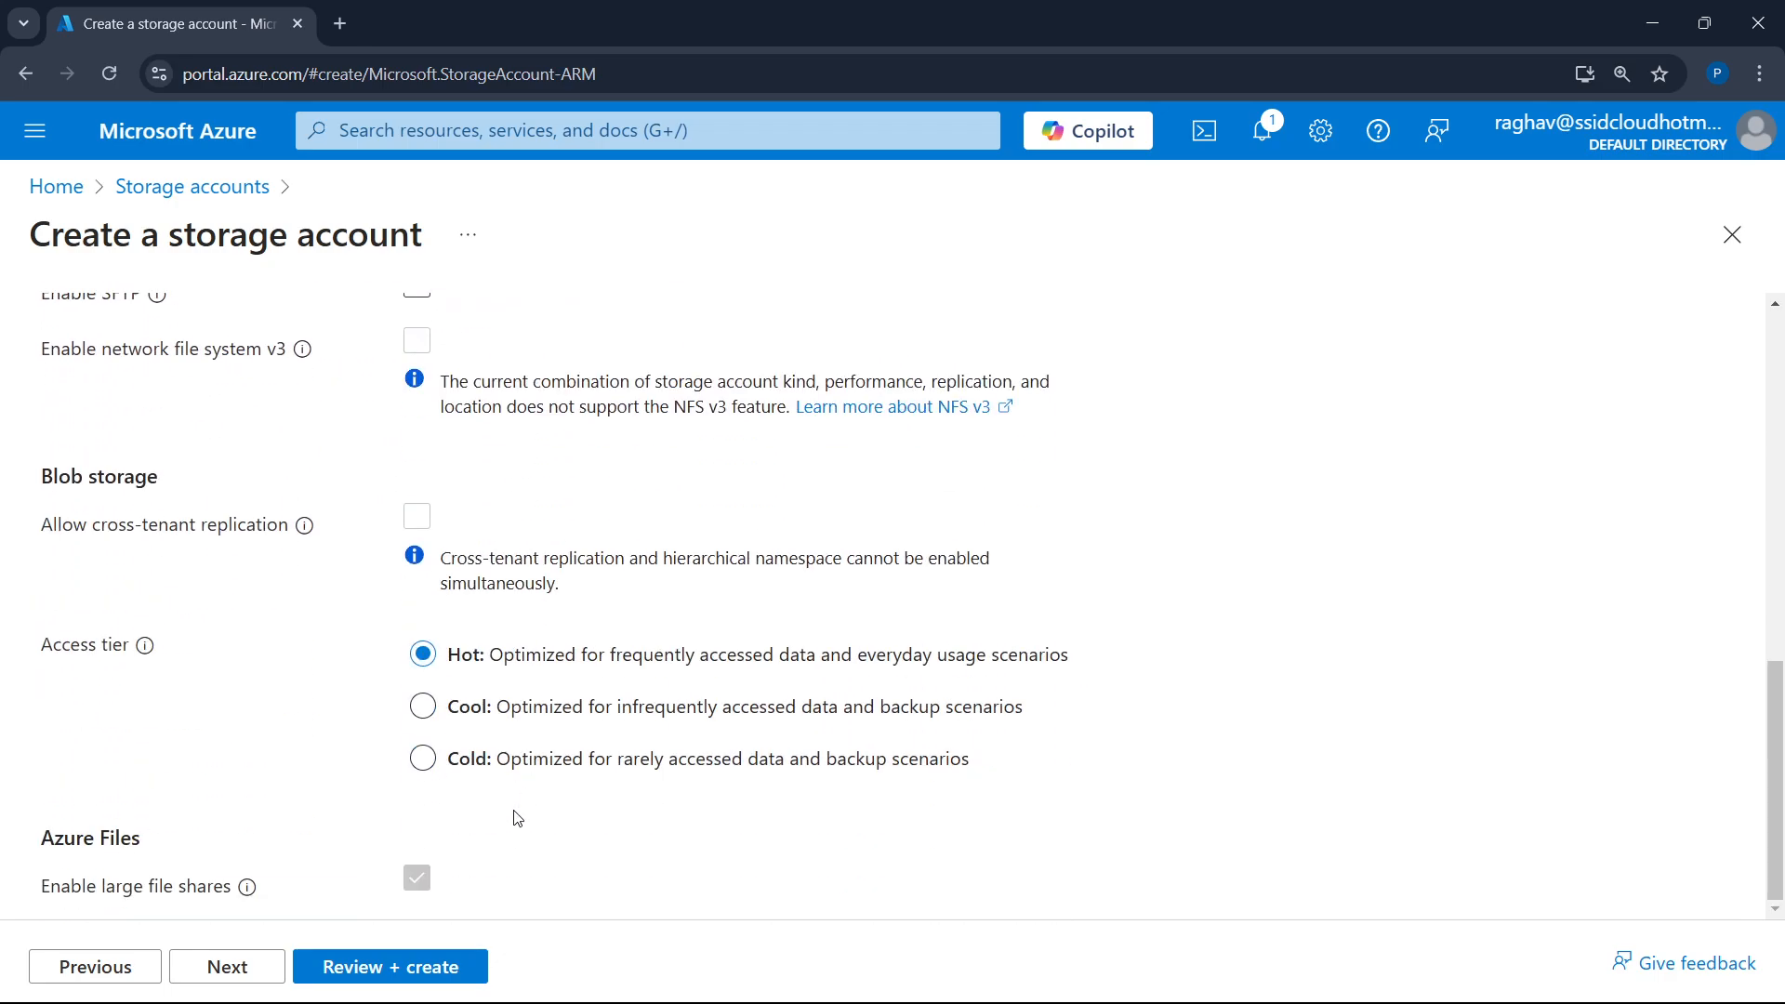
{"action": "left_click", "coordinate": [446, 966]}
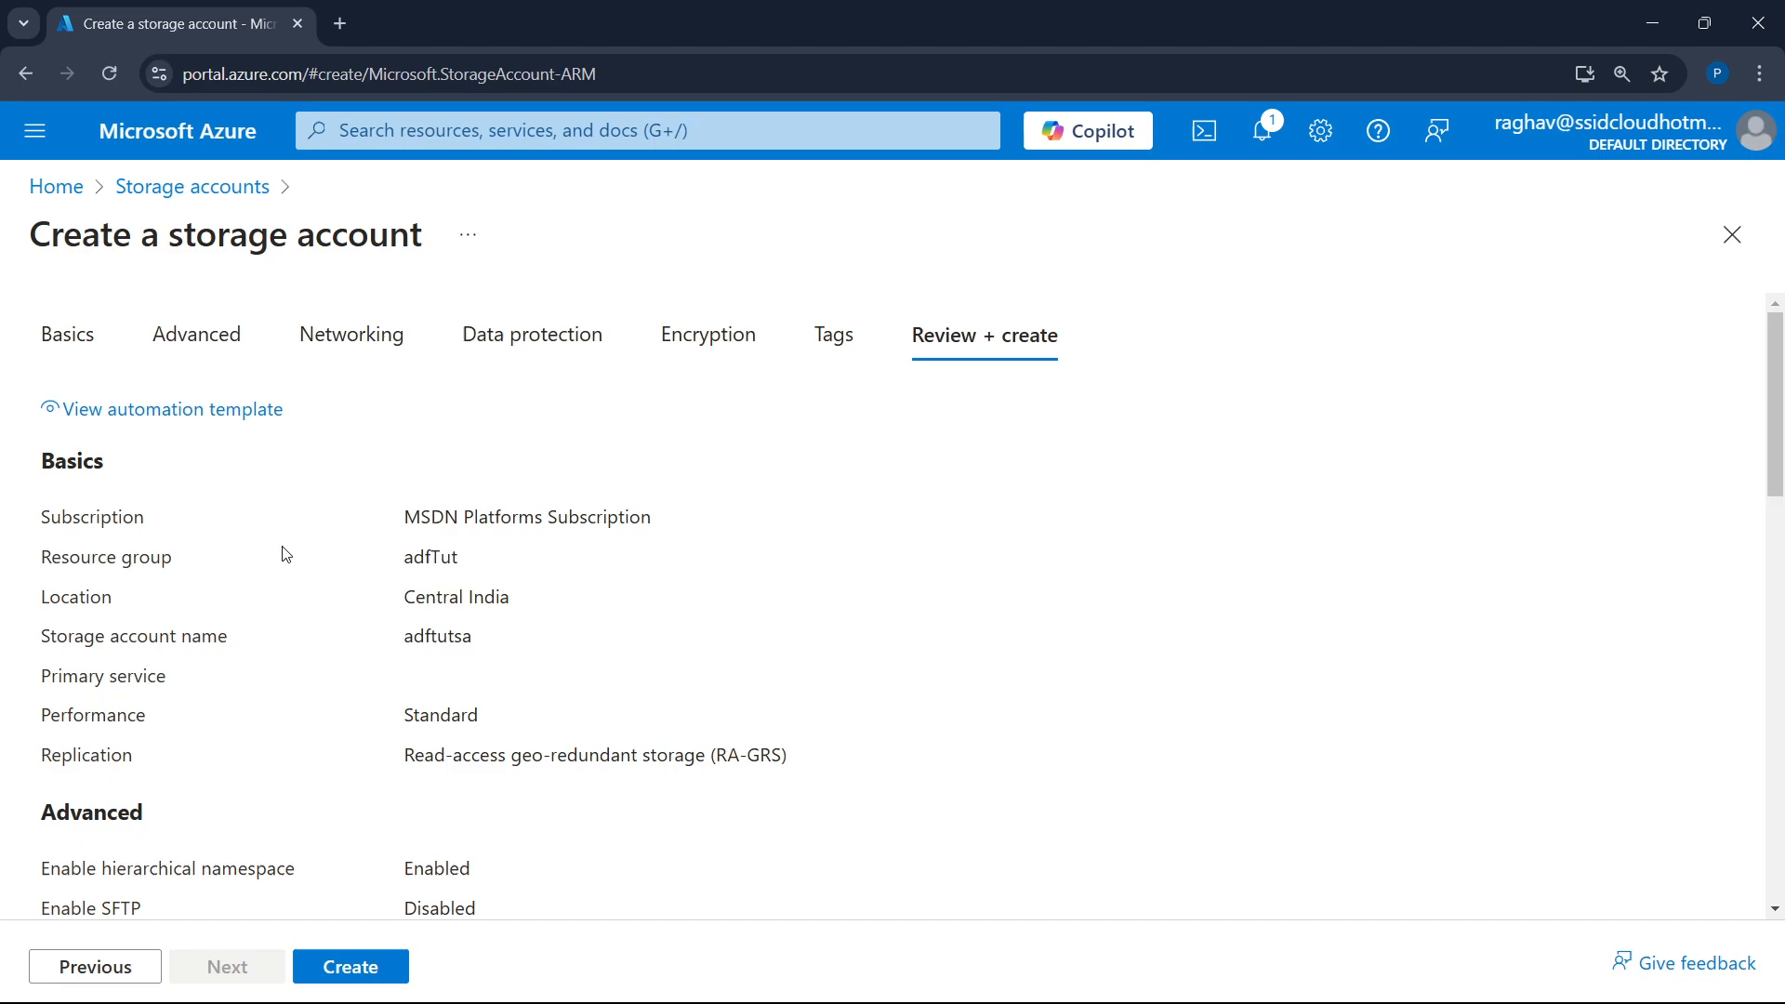
{"action": "left_click", "coordinate": [378, 989]}
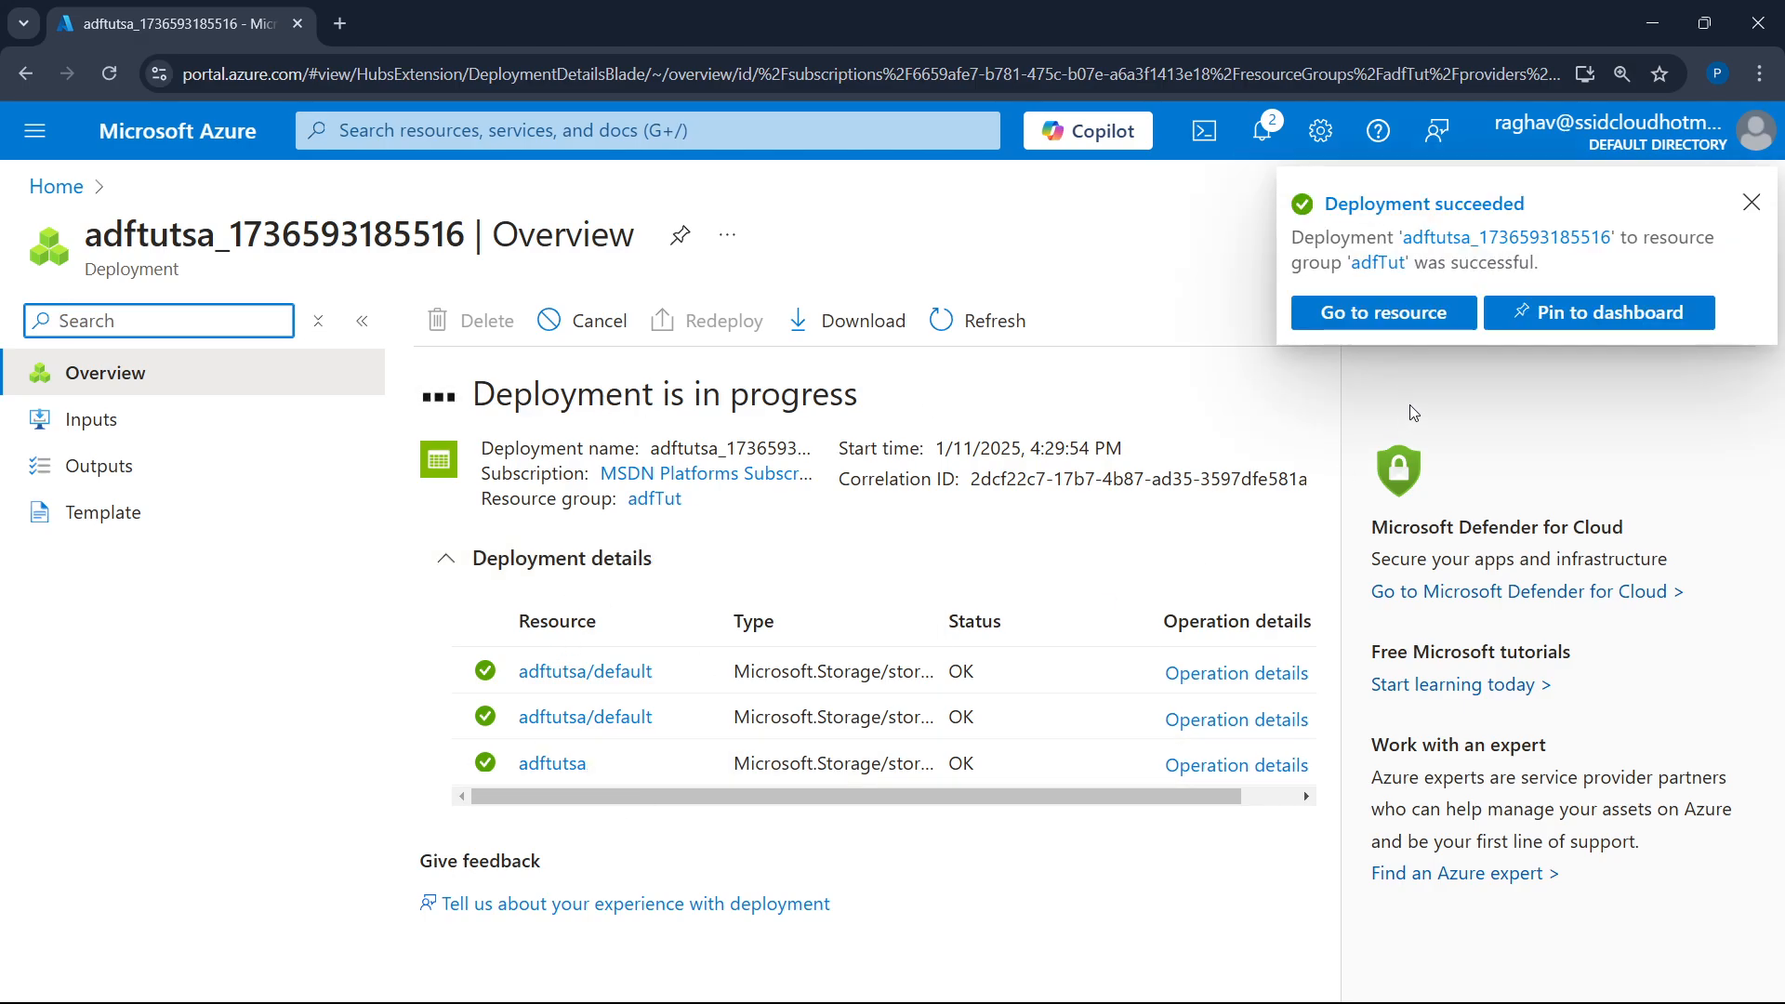
- Open the containers of the deployed adftutsa storage account and create a container named source
{"action": "left_click", "coordinate": [626, 668]}
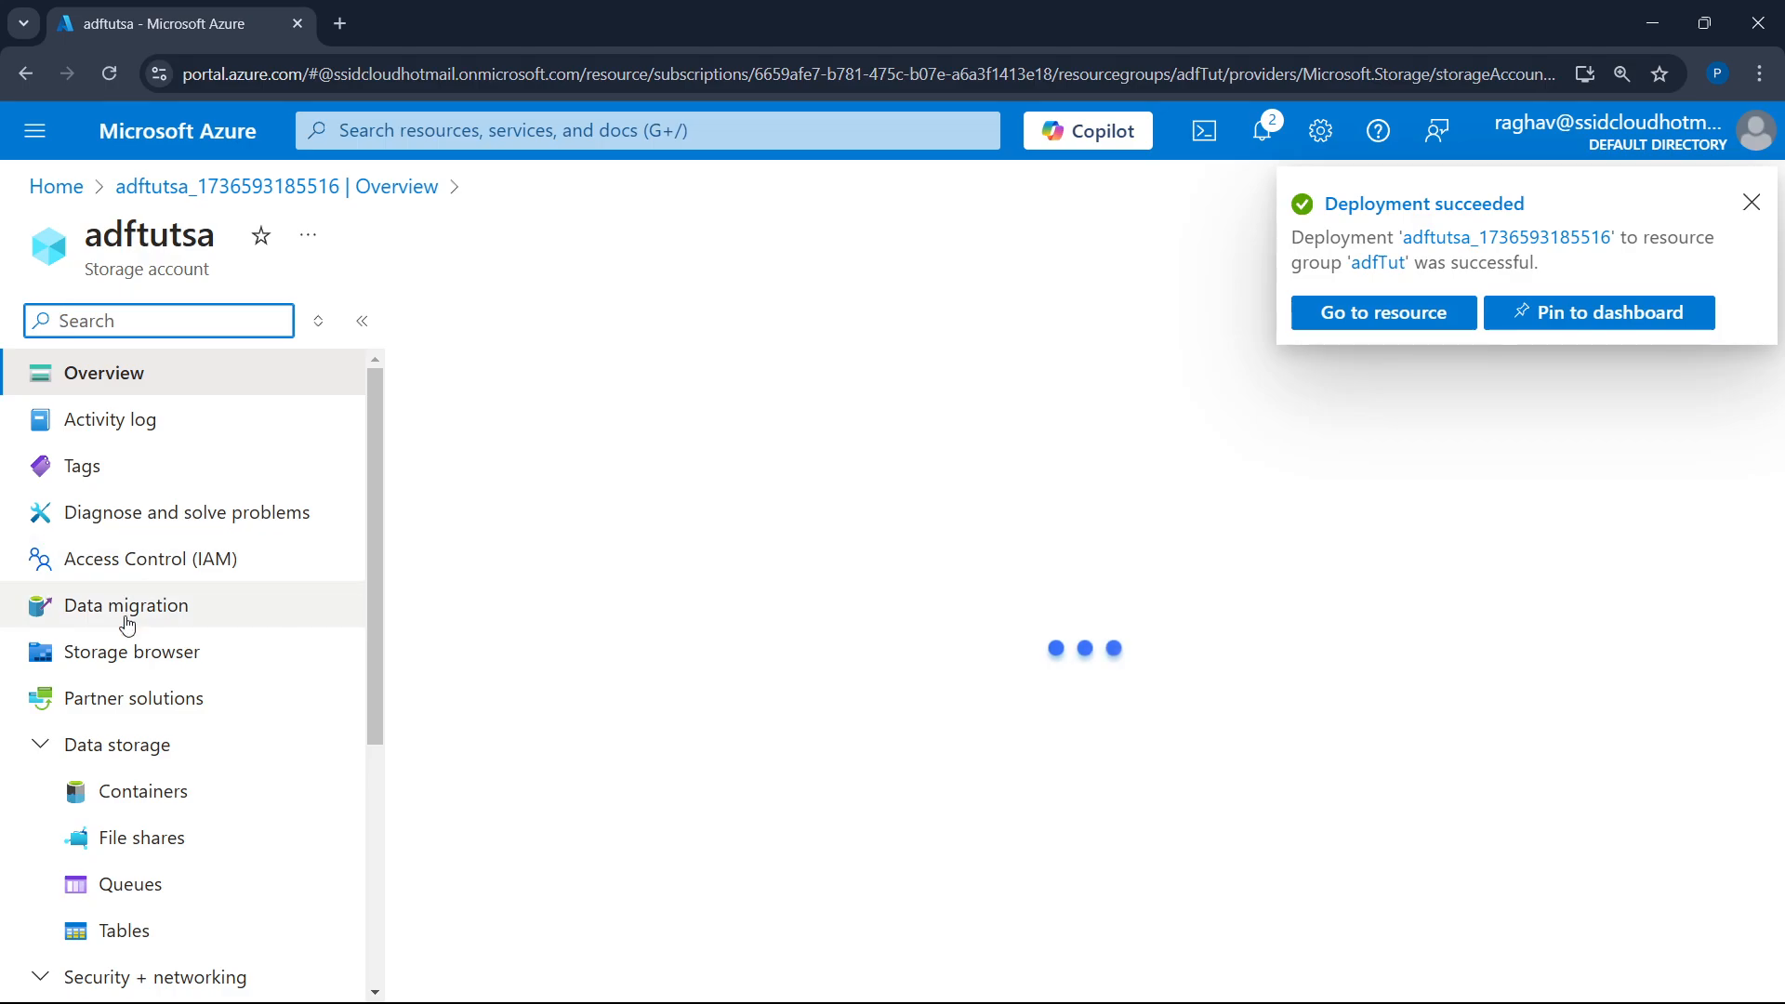
{"action": "left_click", "coordinate": [121, 848]}
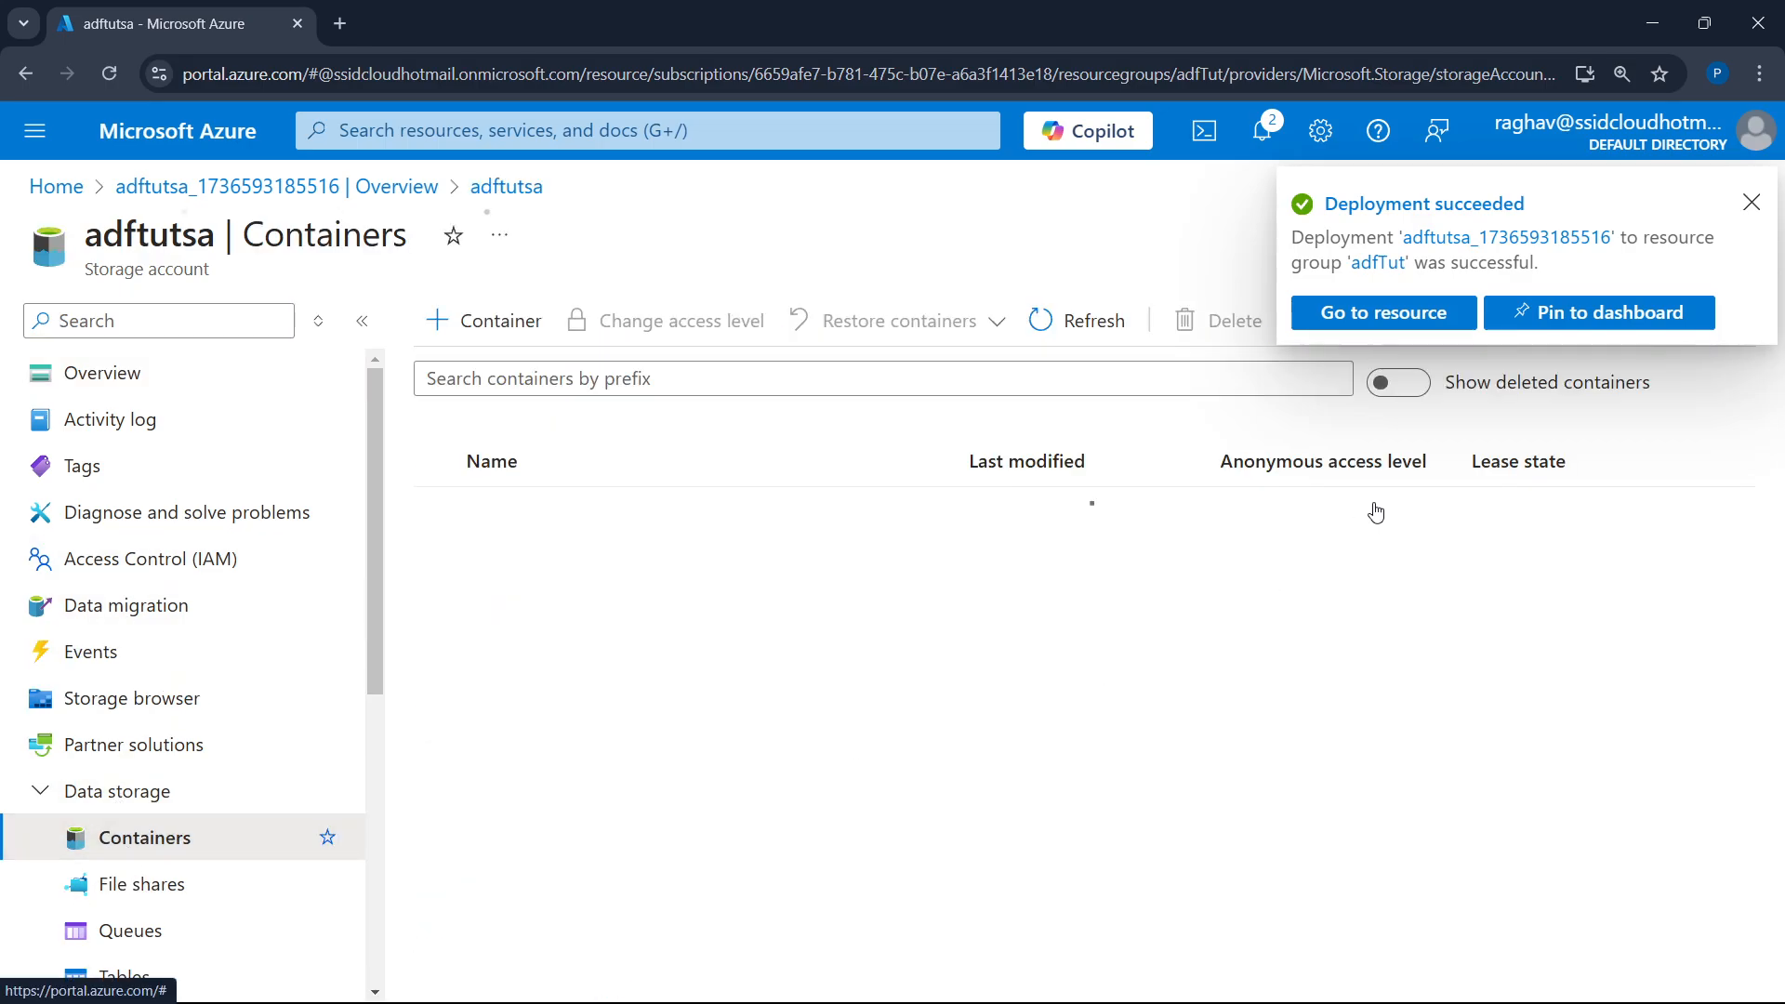
{"action": "left_click", "coordinate": [1751, 202]}
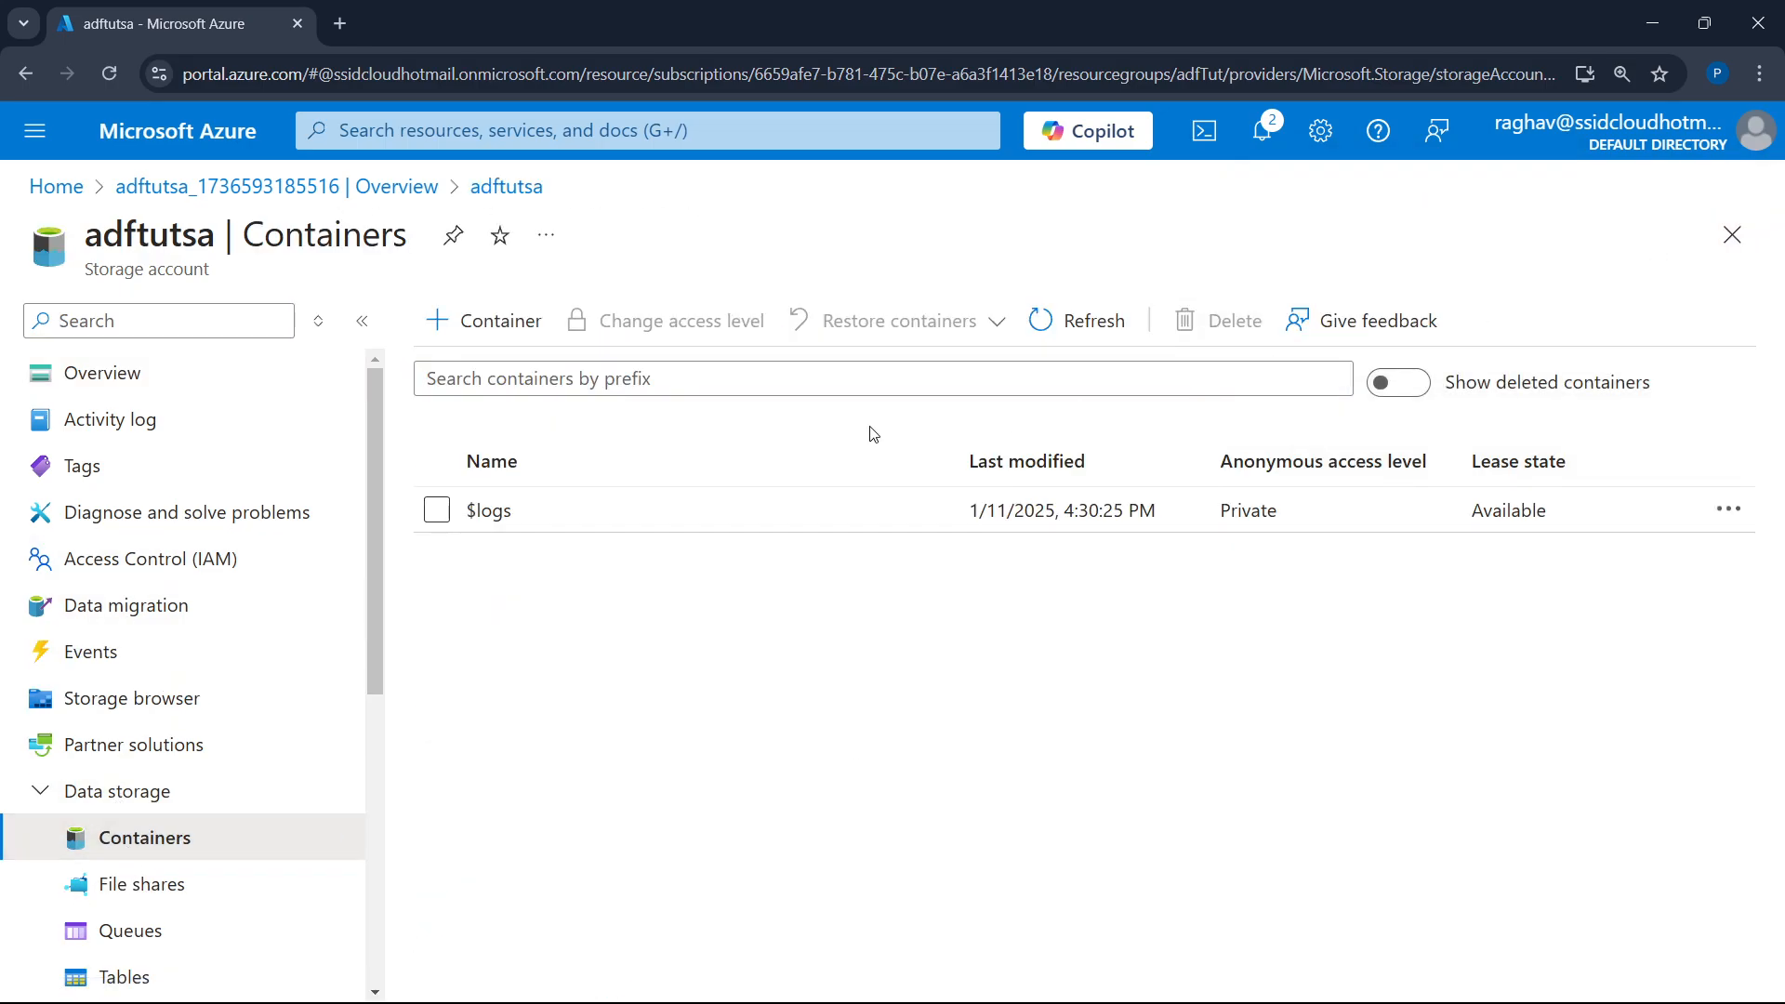
{"action": "left_click", "coordinate": [502, 321]}
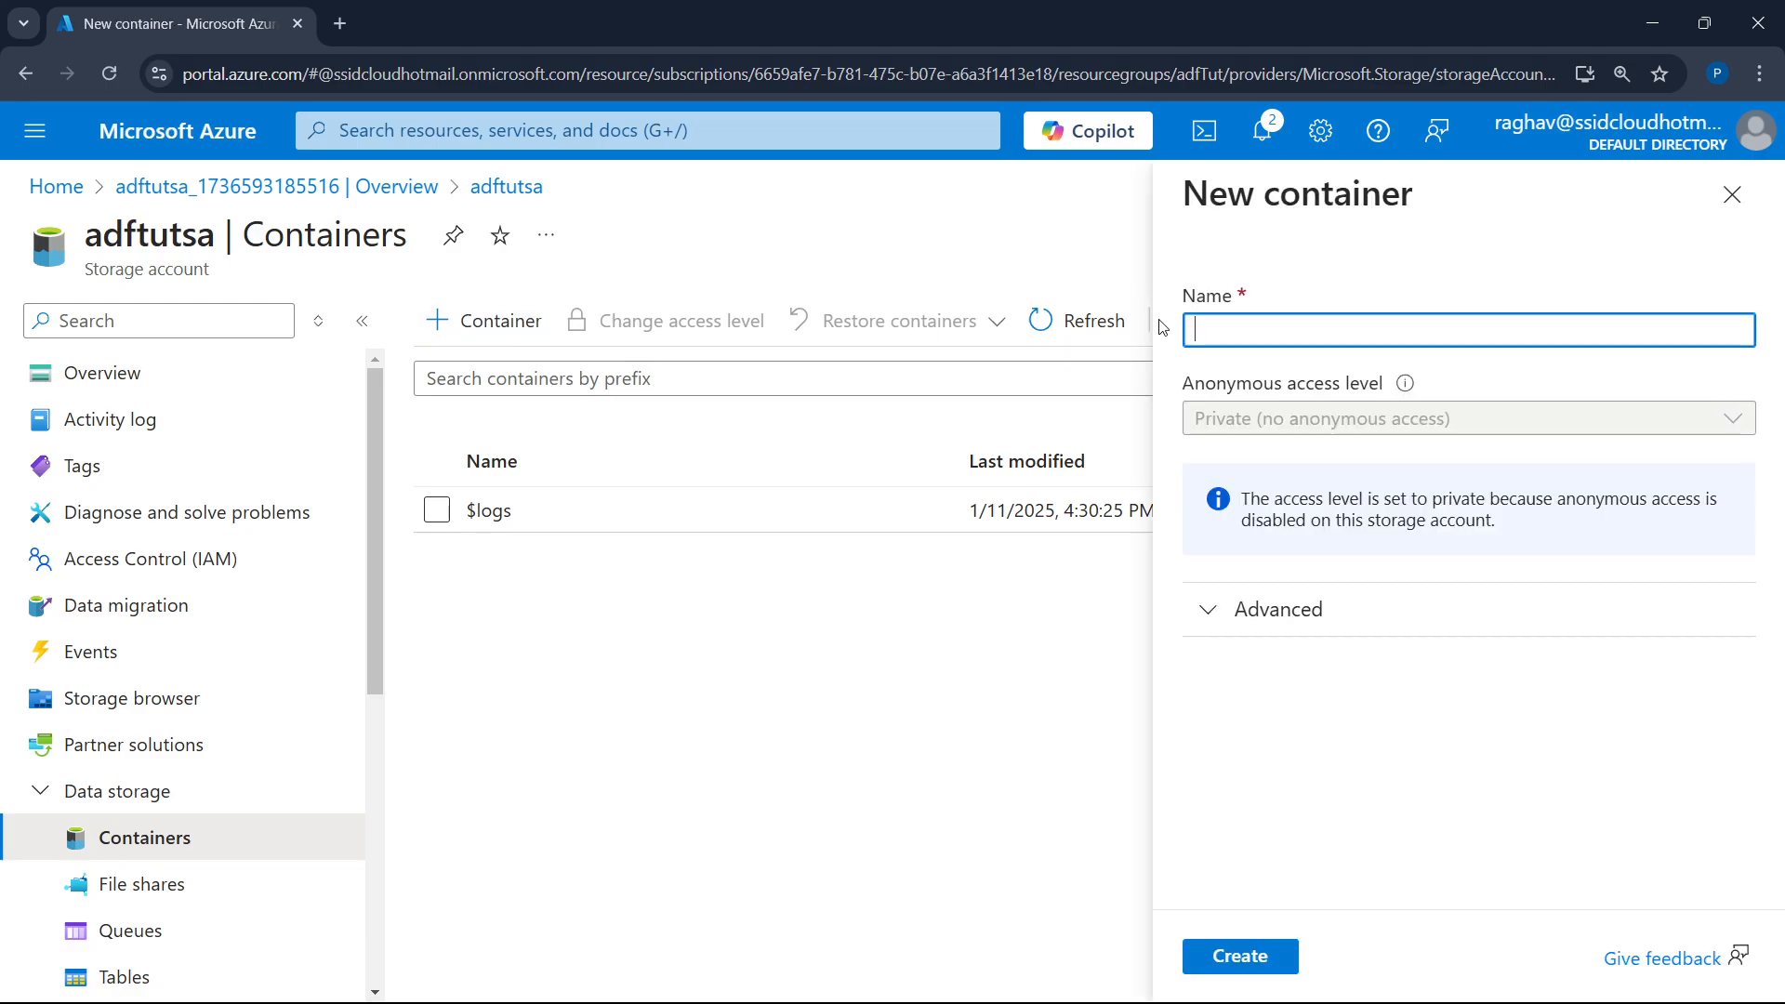
{"action": "type", "text": "source"}
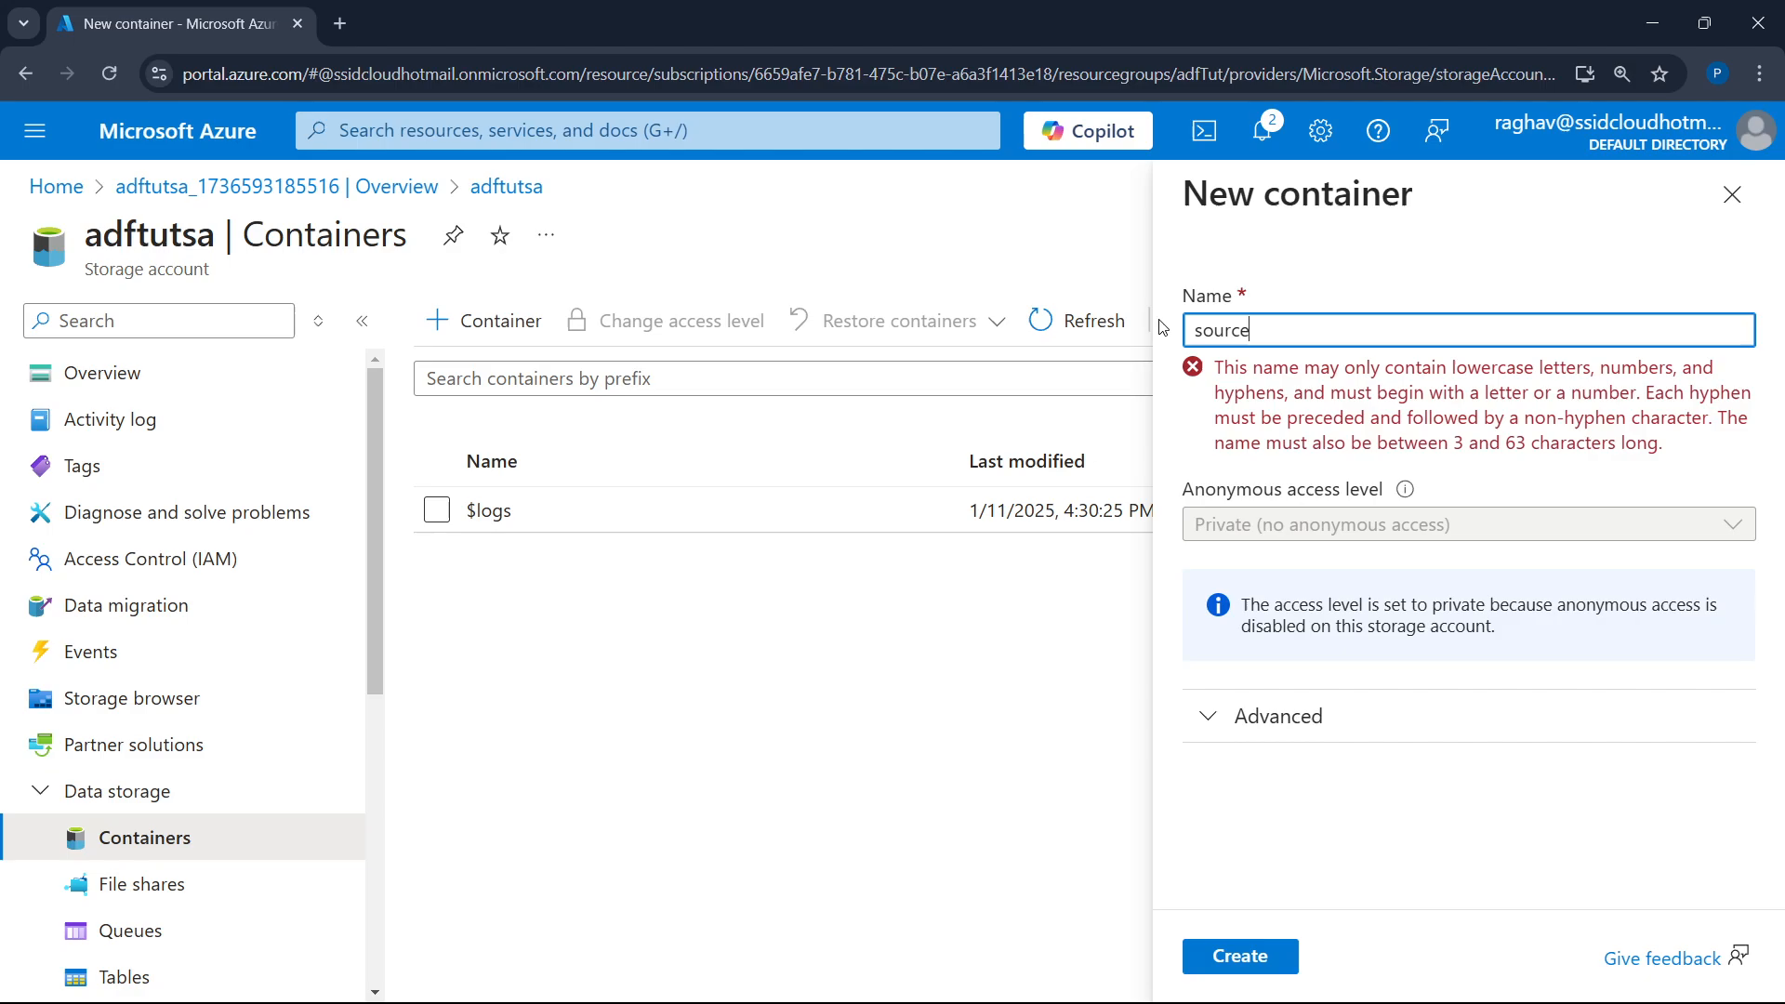
{"action": "left_click", "coordinate": [1241, 943]}
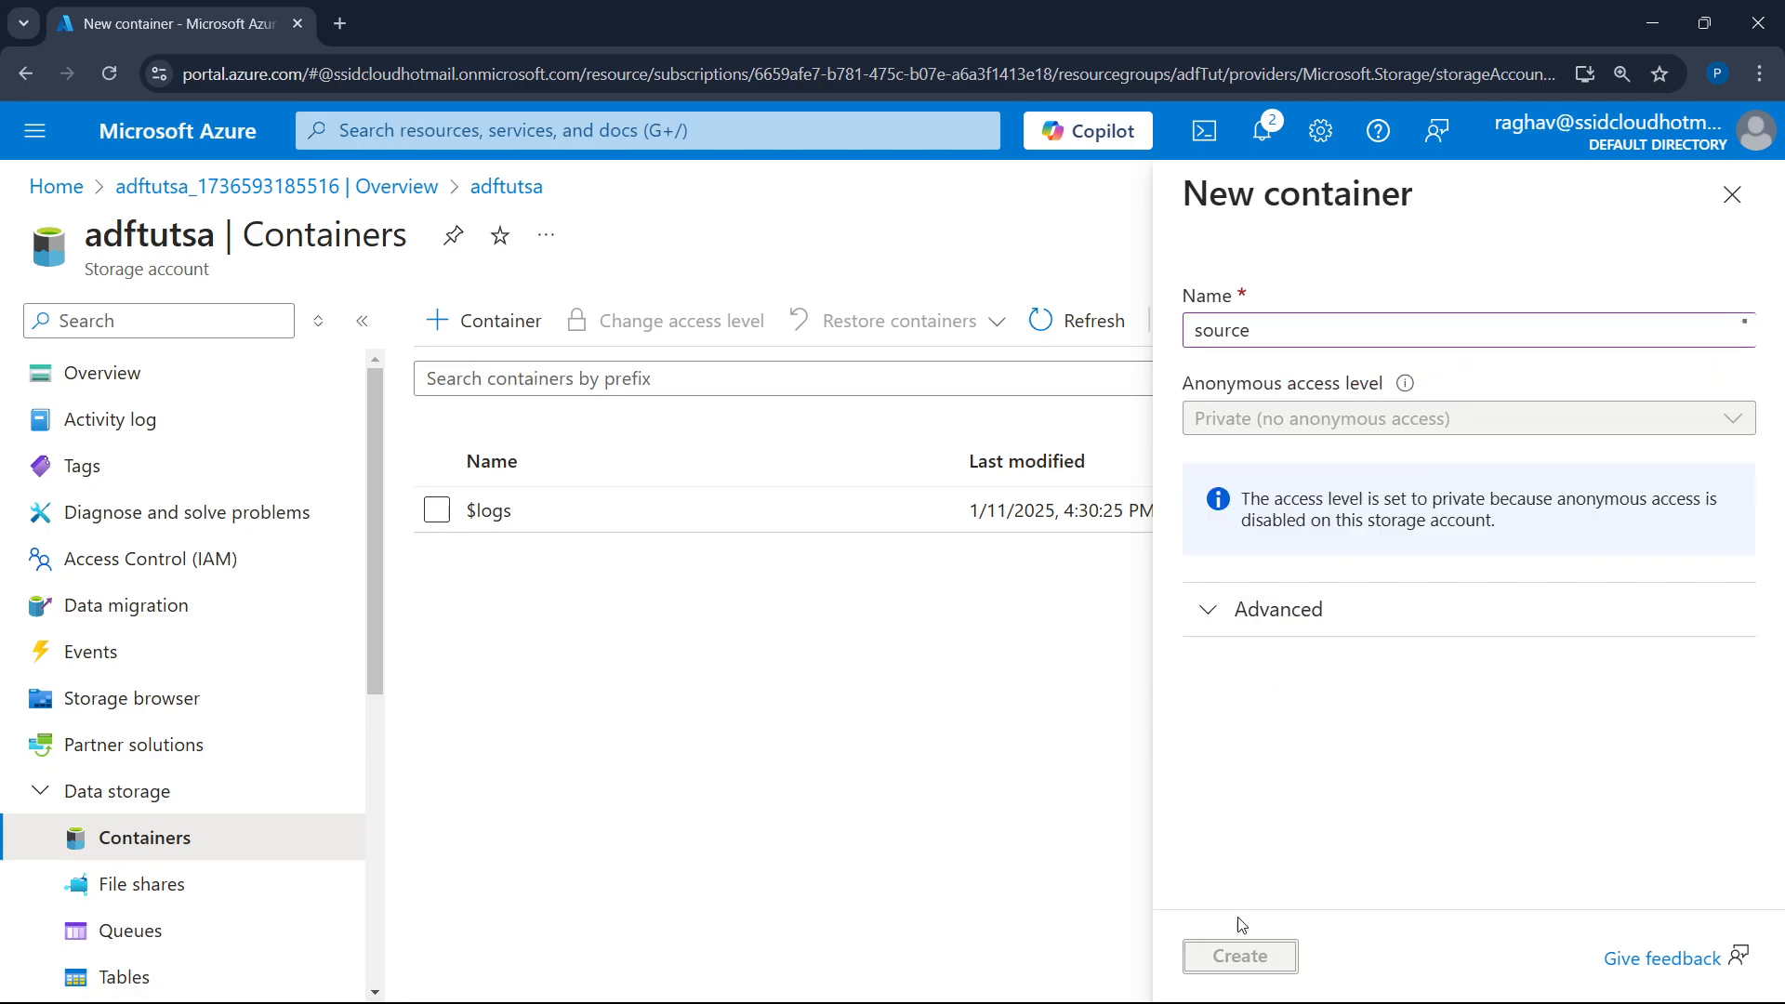
- Create a second container named destination in the storage account
{"action": "left_click", "coordinate": [502, 322]}
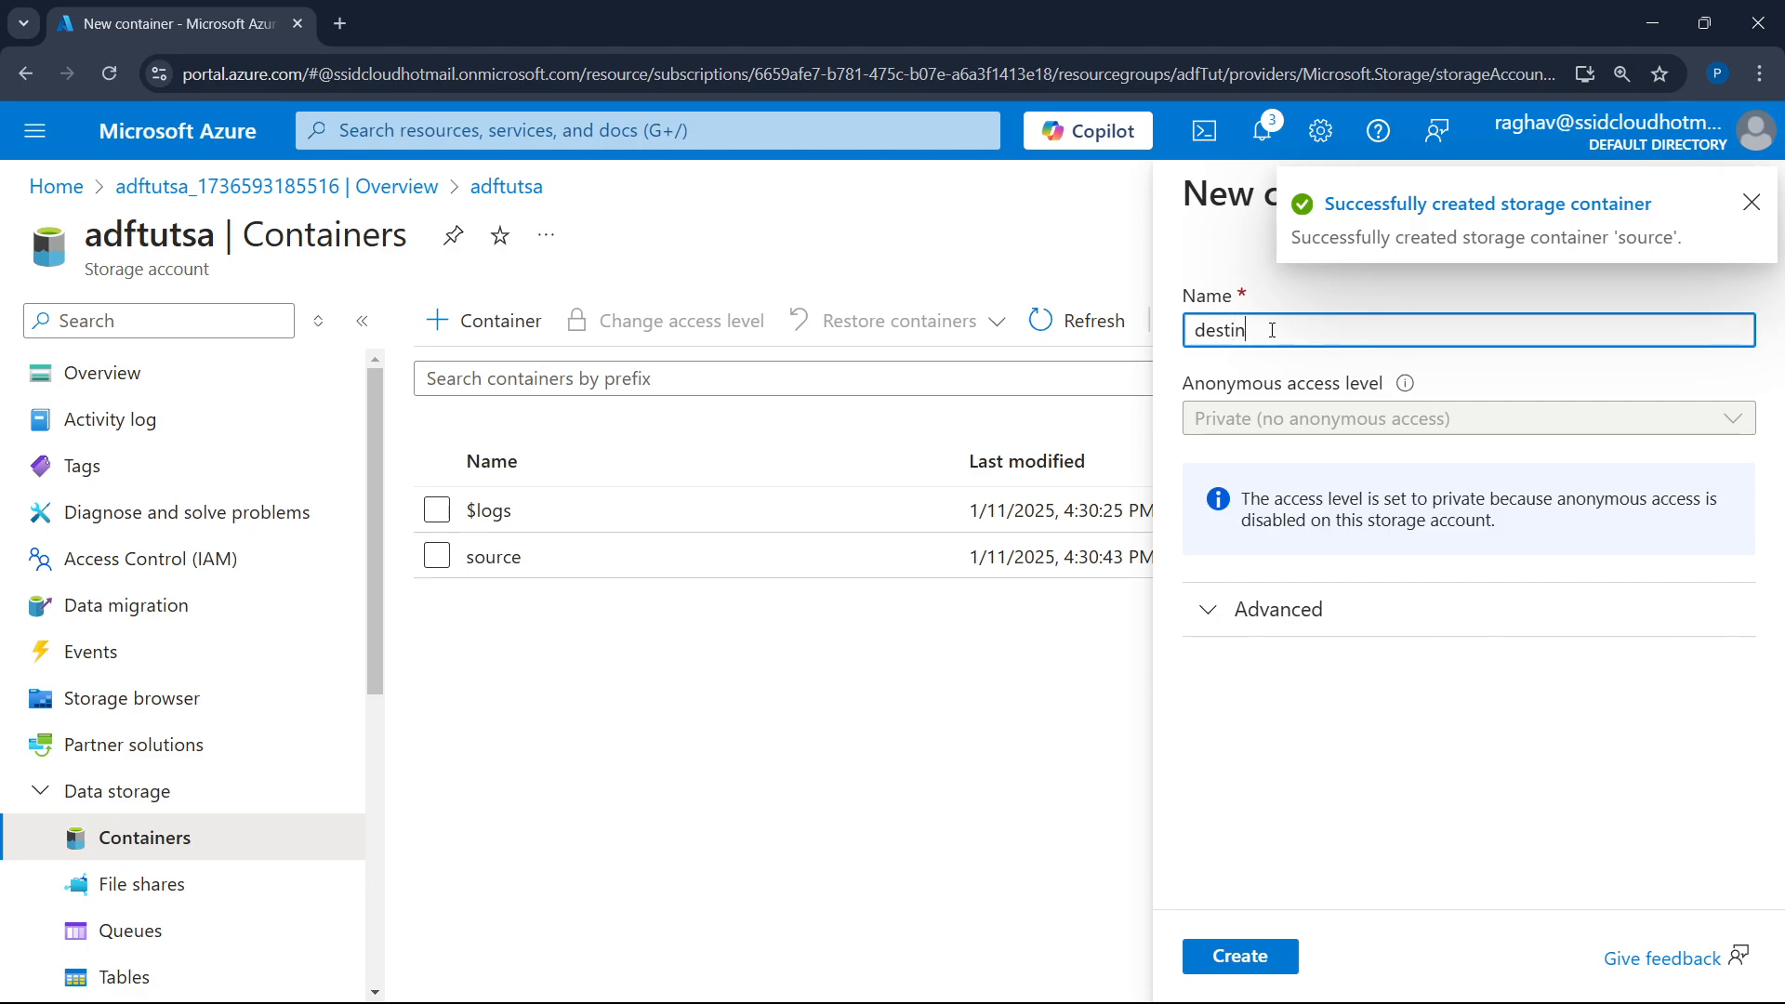
{"action": "type", "text": "destination"}
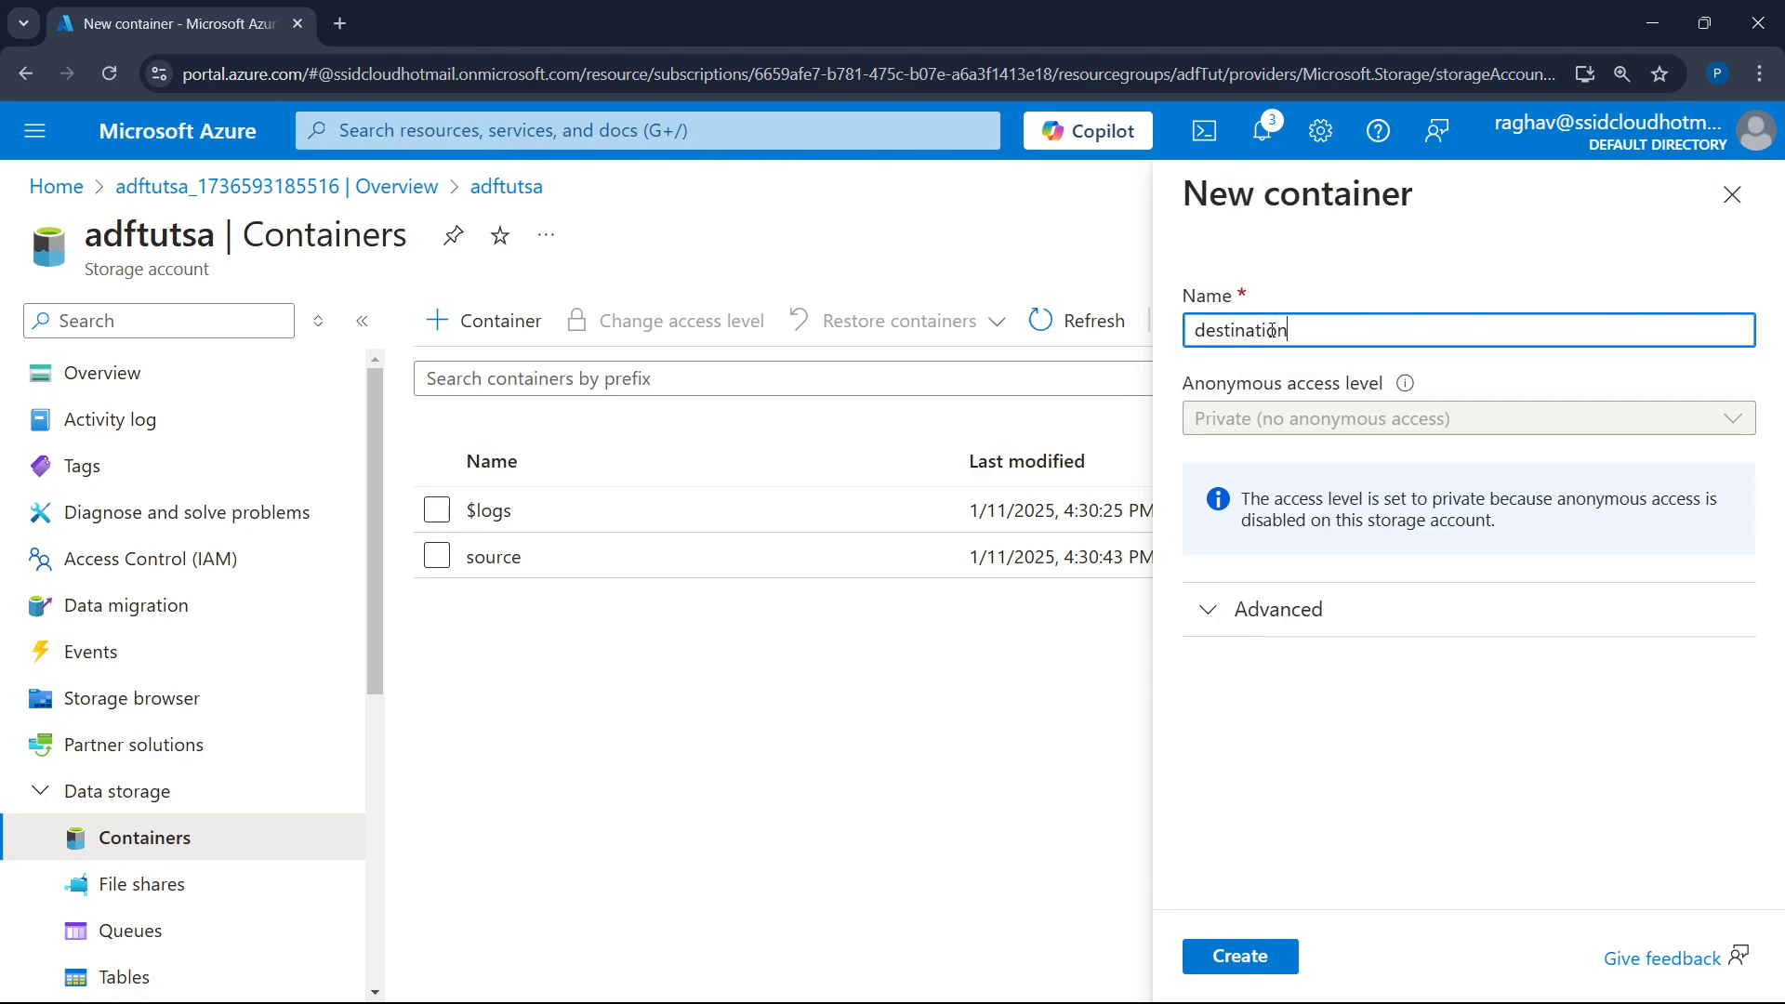
{"action": "key", "text": "Return"}
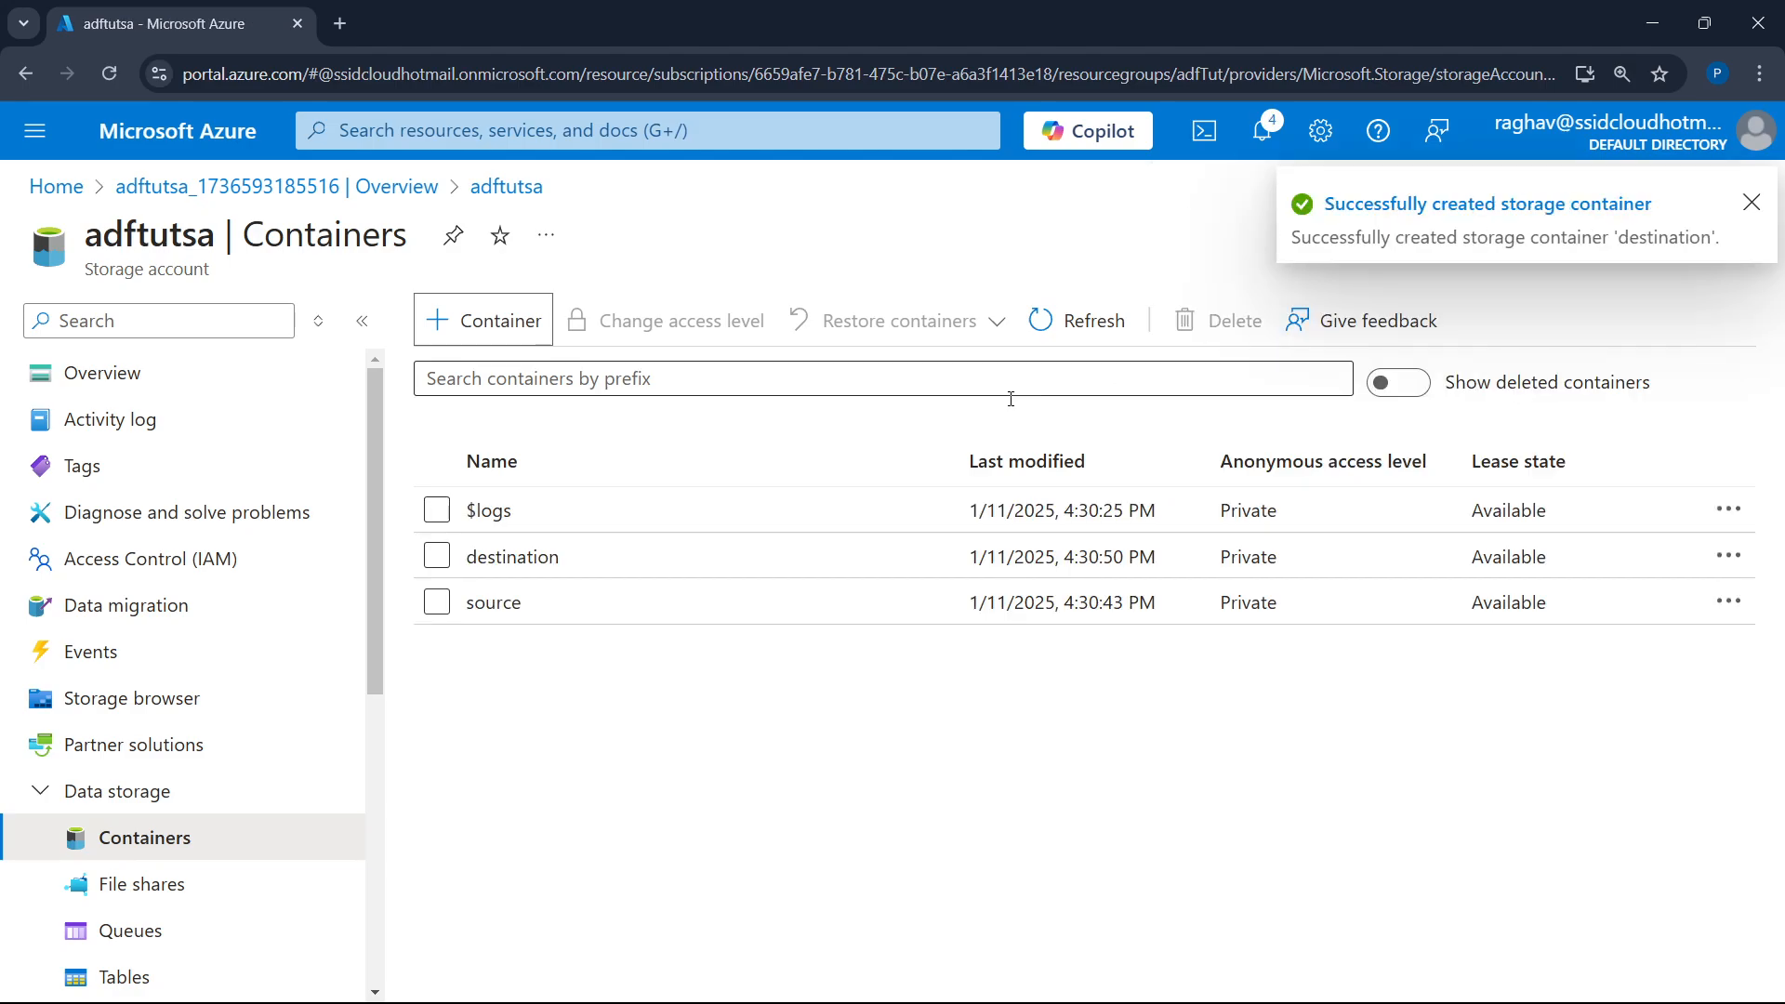
- Upload the file moviesDB.csv to the source container
{"action": "left_click", "coordinate": [498, 603]}
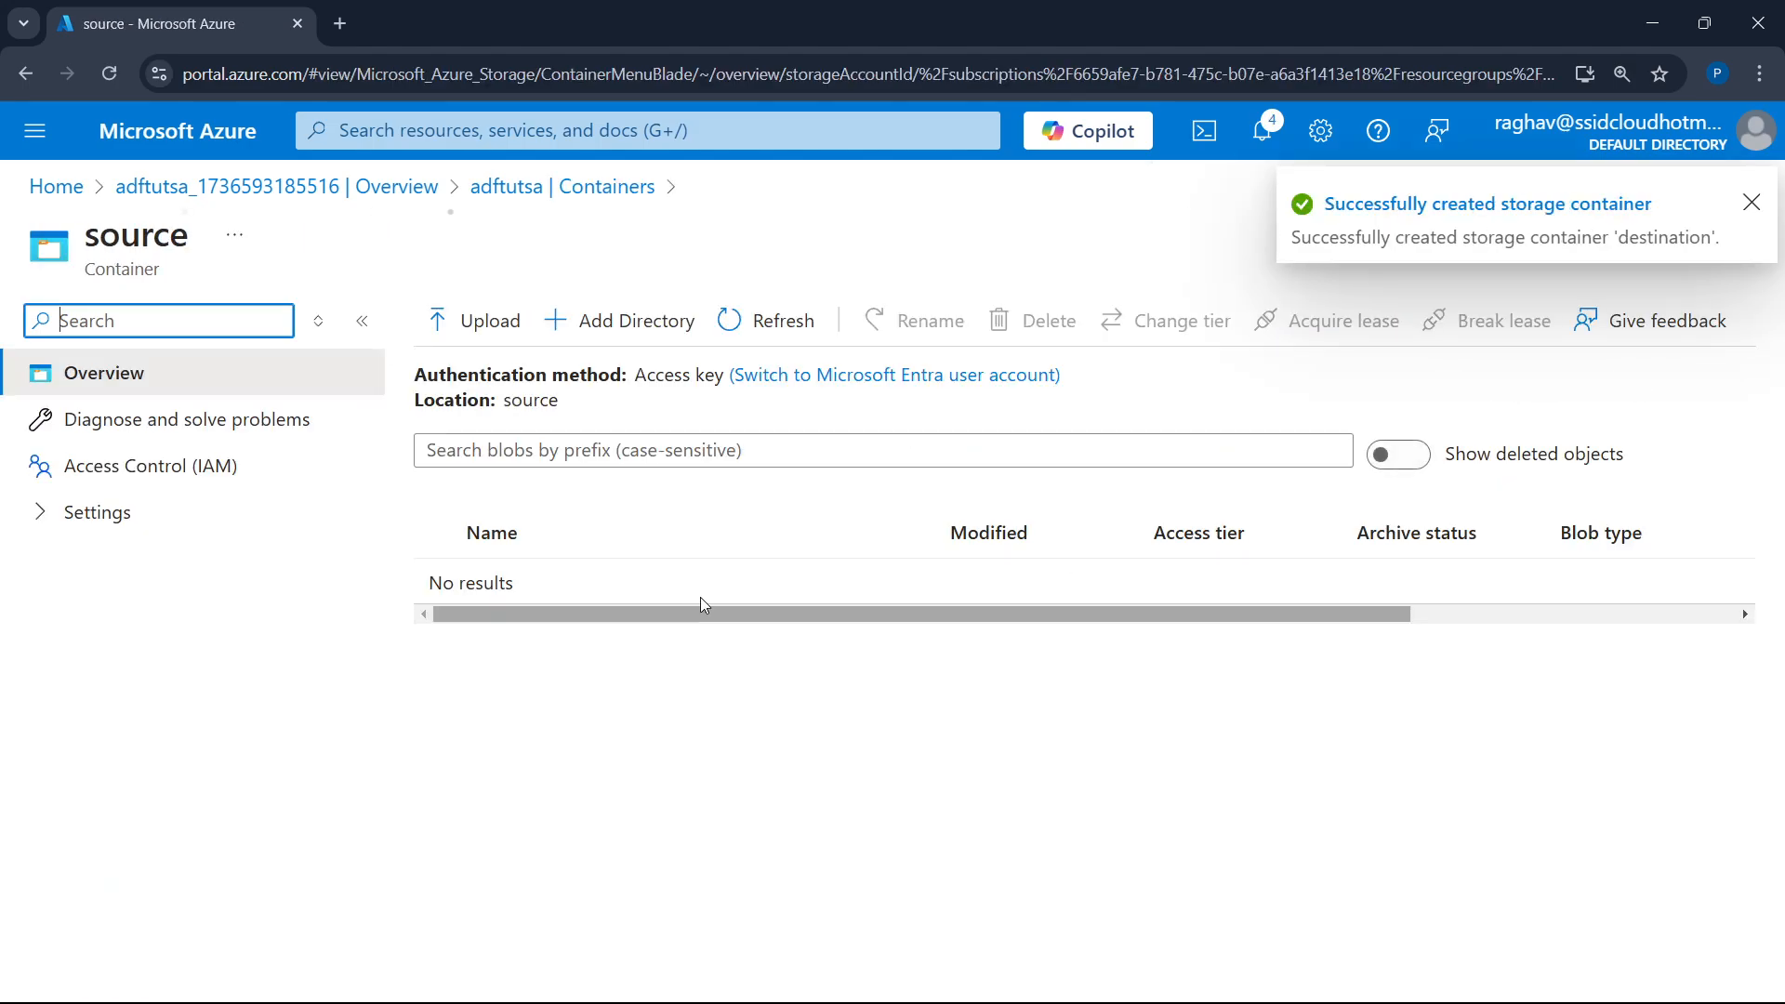
{"action": "left_click", "coordinate": [487, 342]}
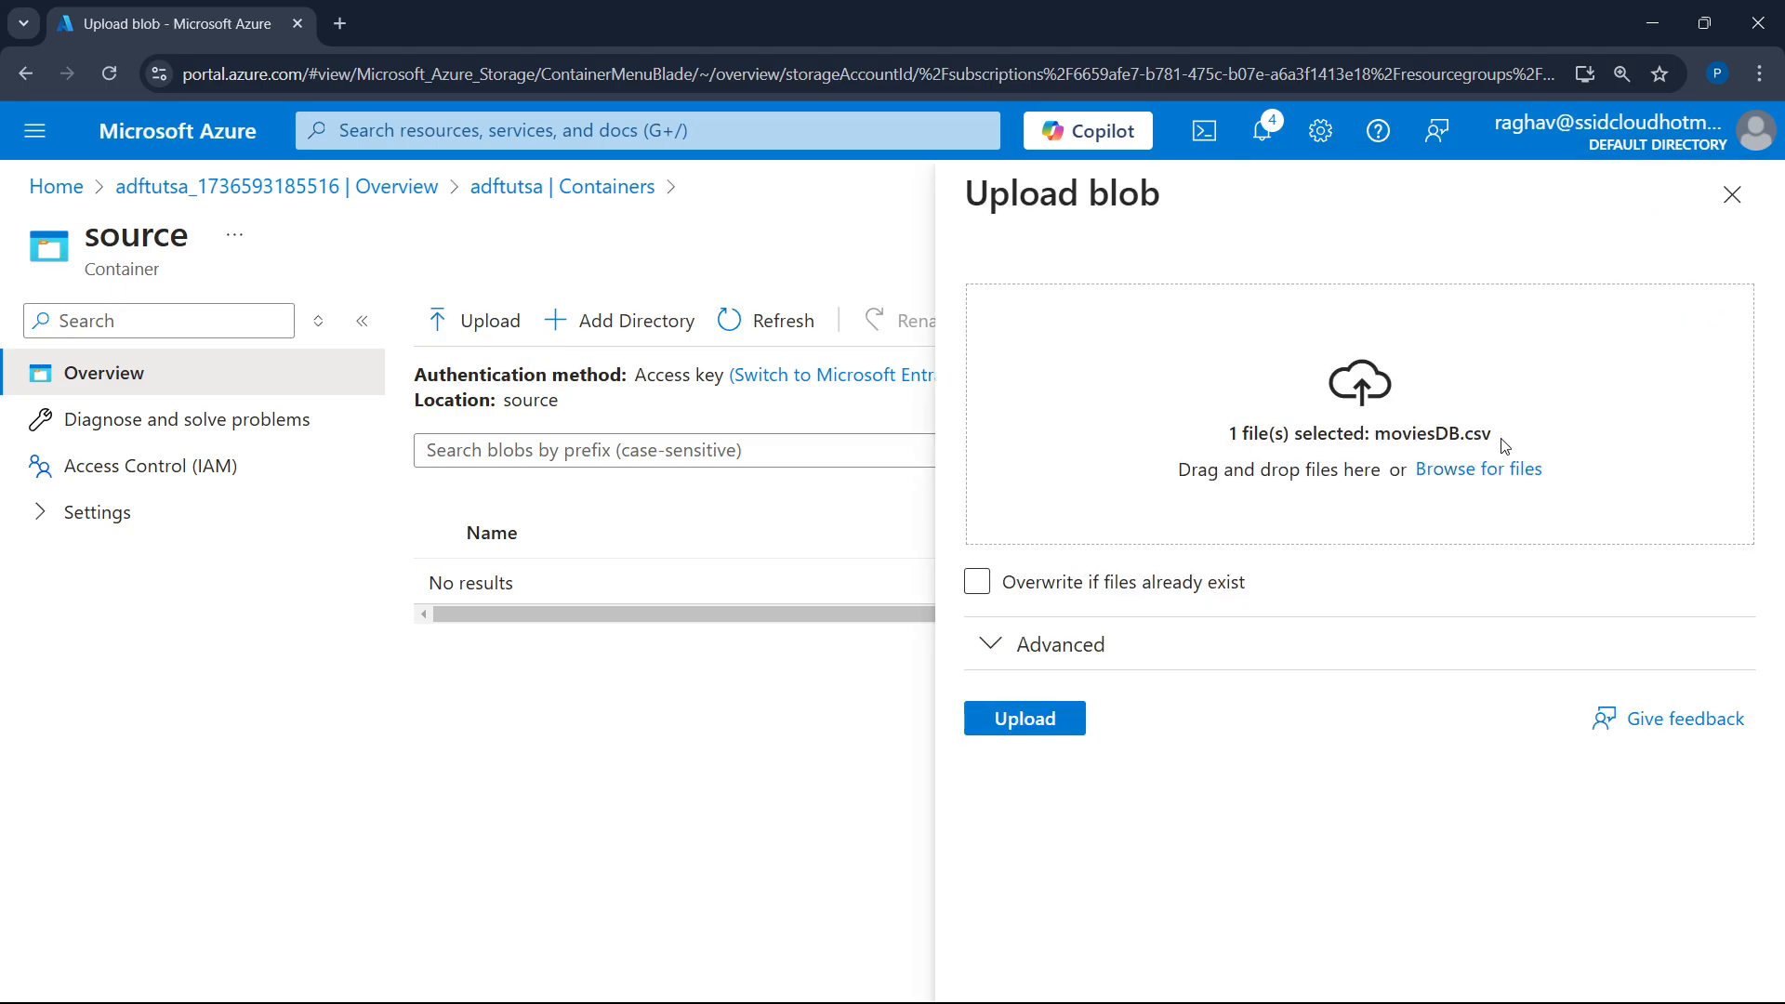
{"action": "left_click_drag", "start_coordinate": [1489, 433], "coordinate": [1379, 446]}
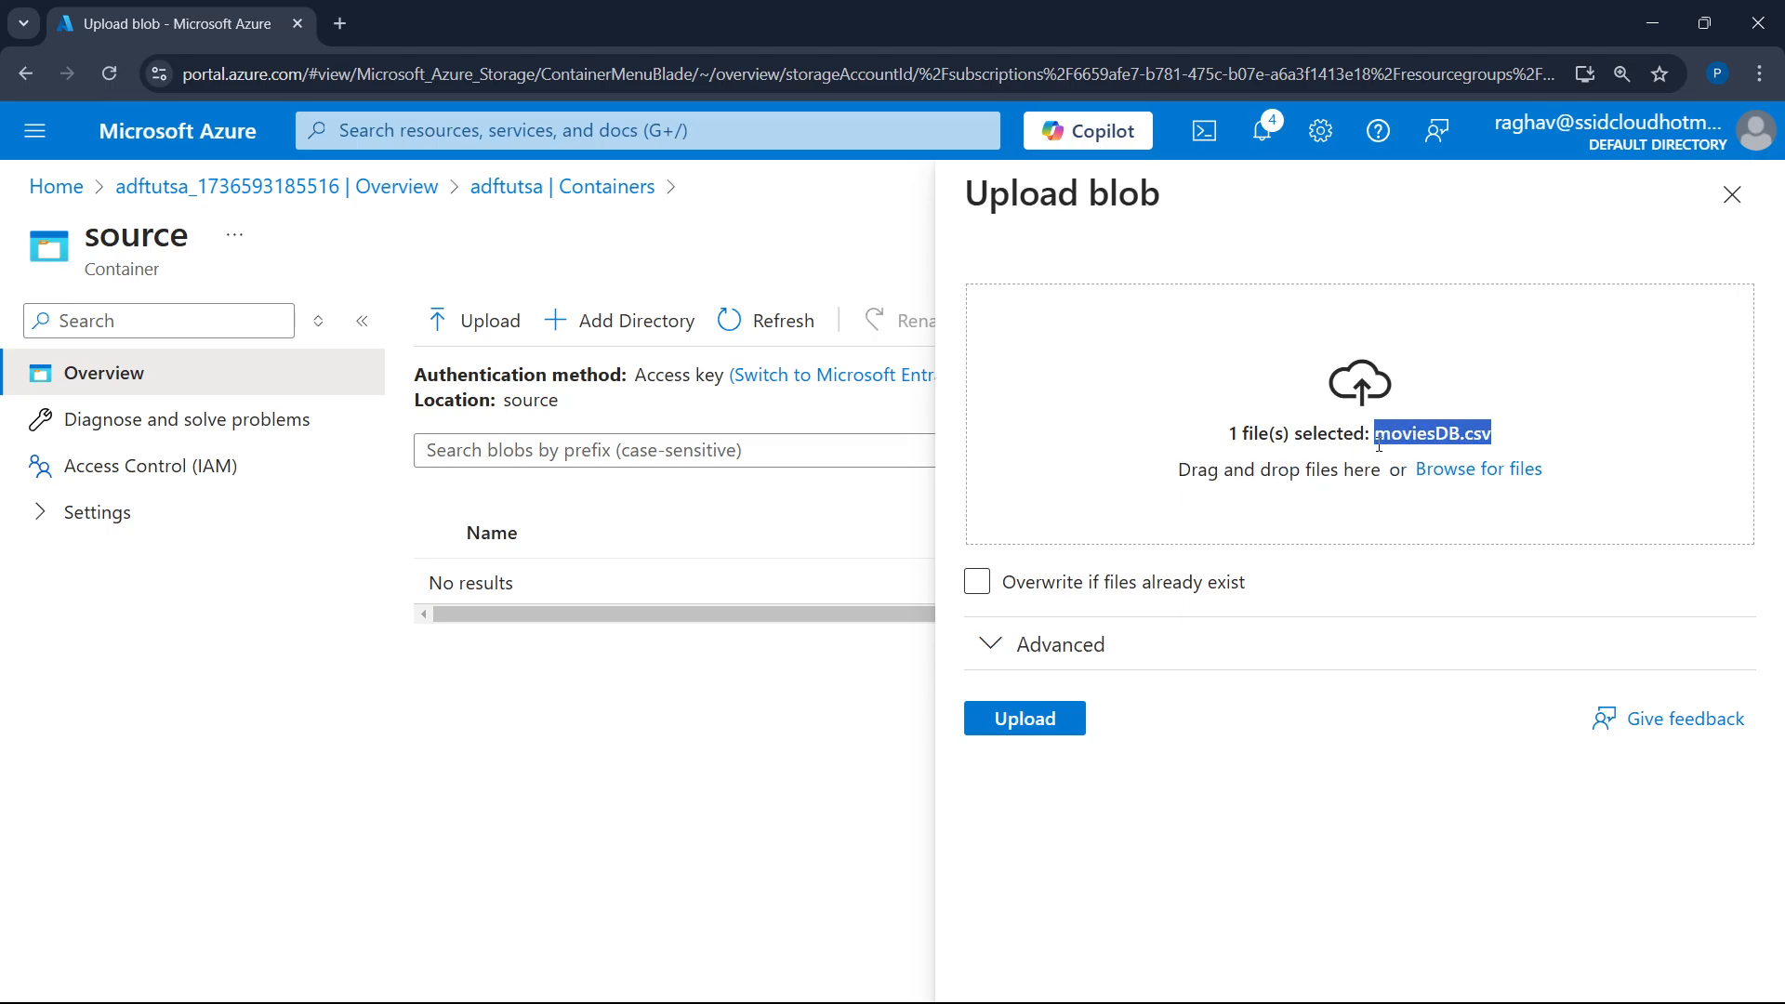
{"action": "left_click", "coordinate": [1064, 728]}
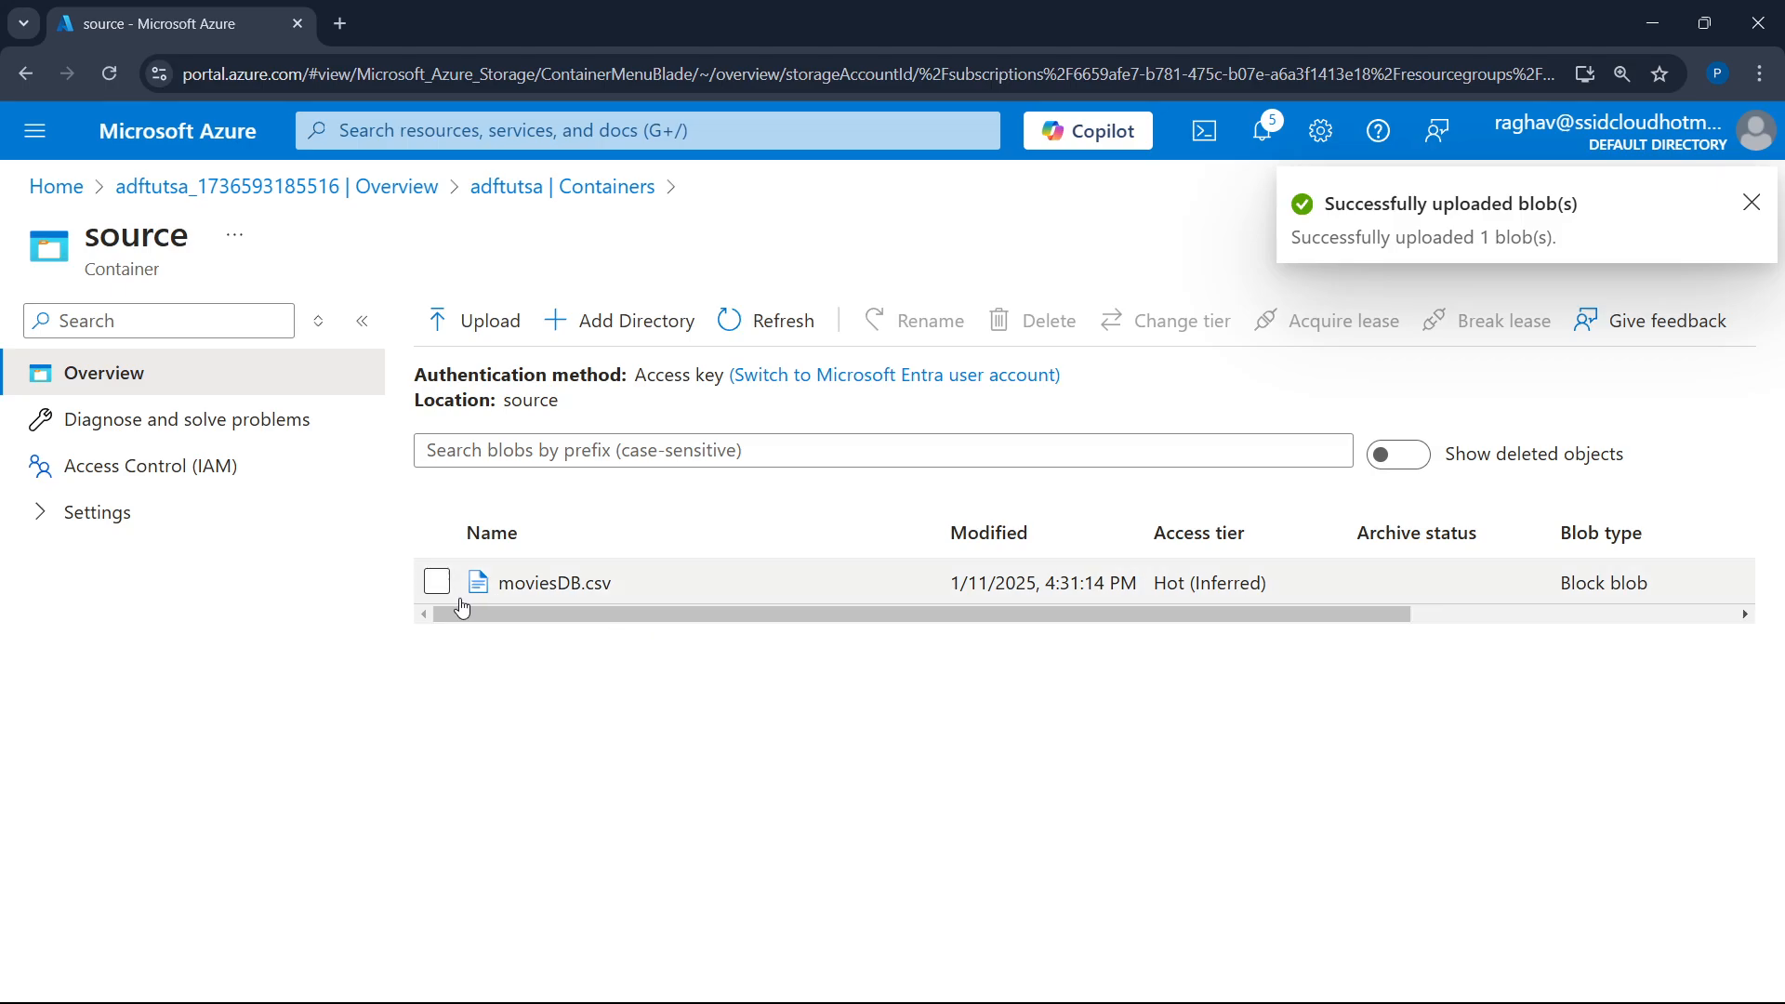
- Examine the rows and column headers of the uploaded moviesDB.csv, and return to the storage account's container list
{"action": "left_click", "coordinate": [551, 586]}
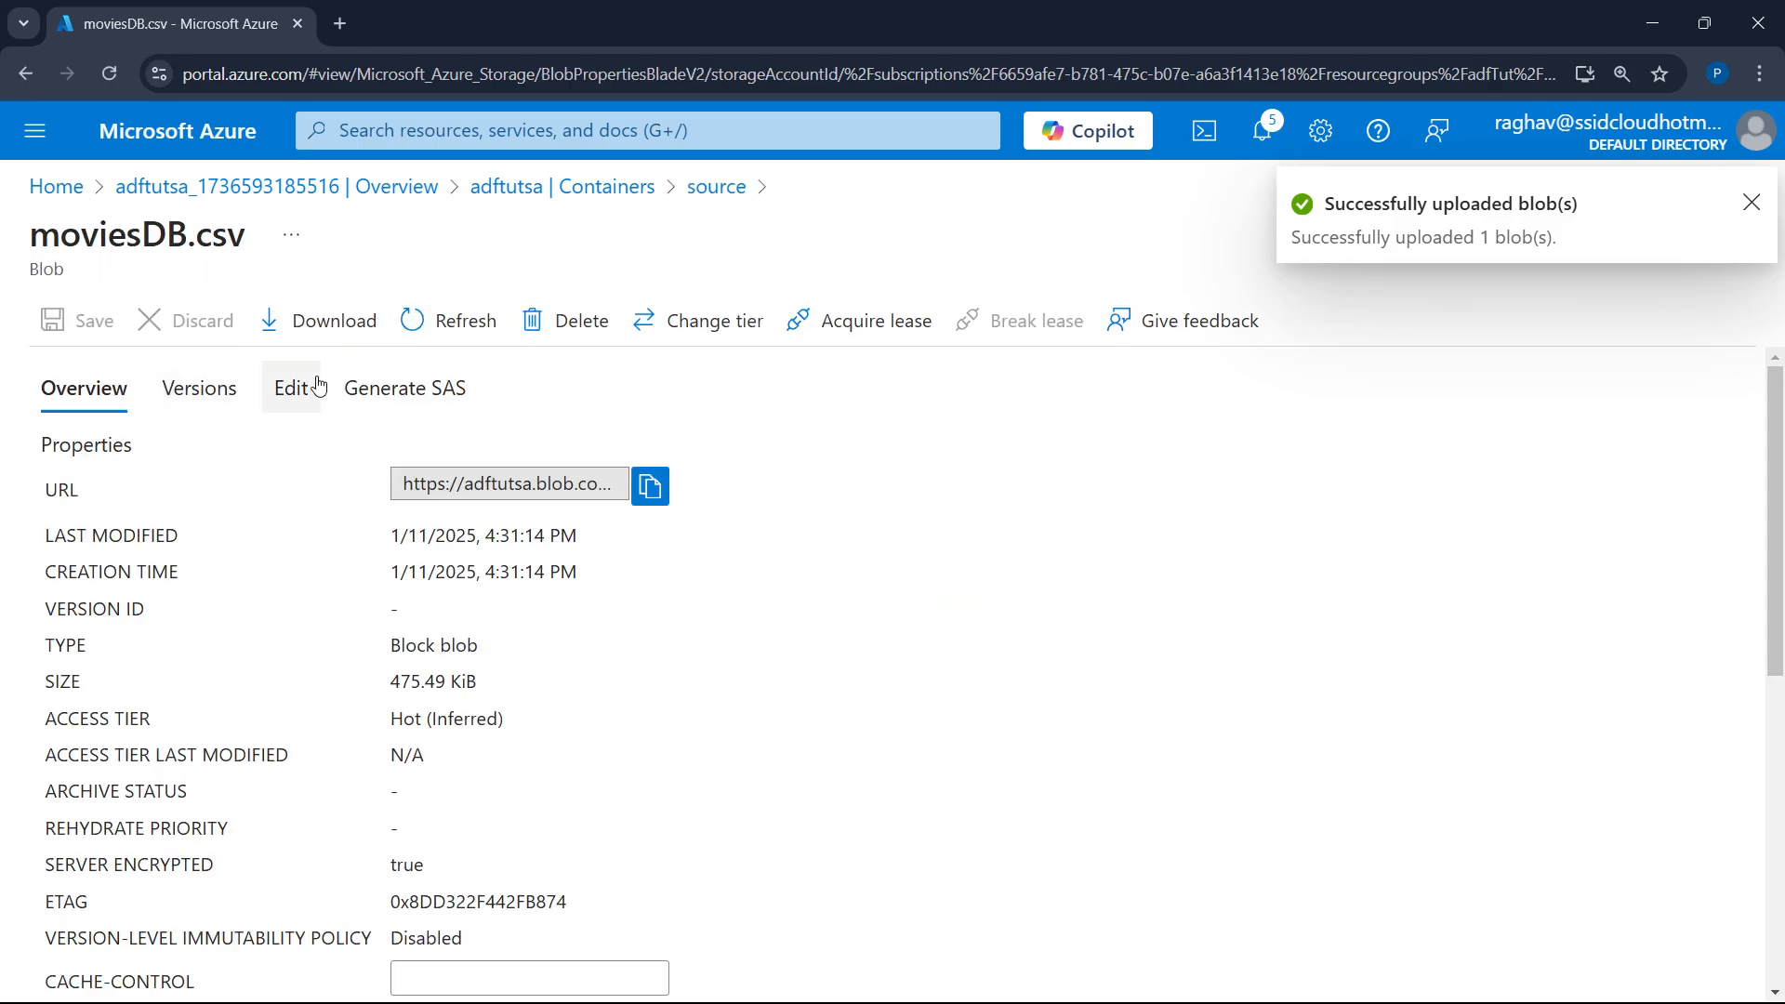
{"action": "left_click", "coordinate": [318, 385]}
{"action": "scroll", "coordinate": [386, 583], "scroll_direction": "down", "scroll_amount": 3}
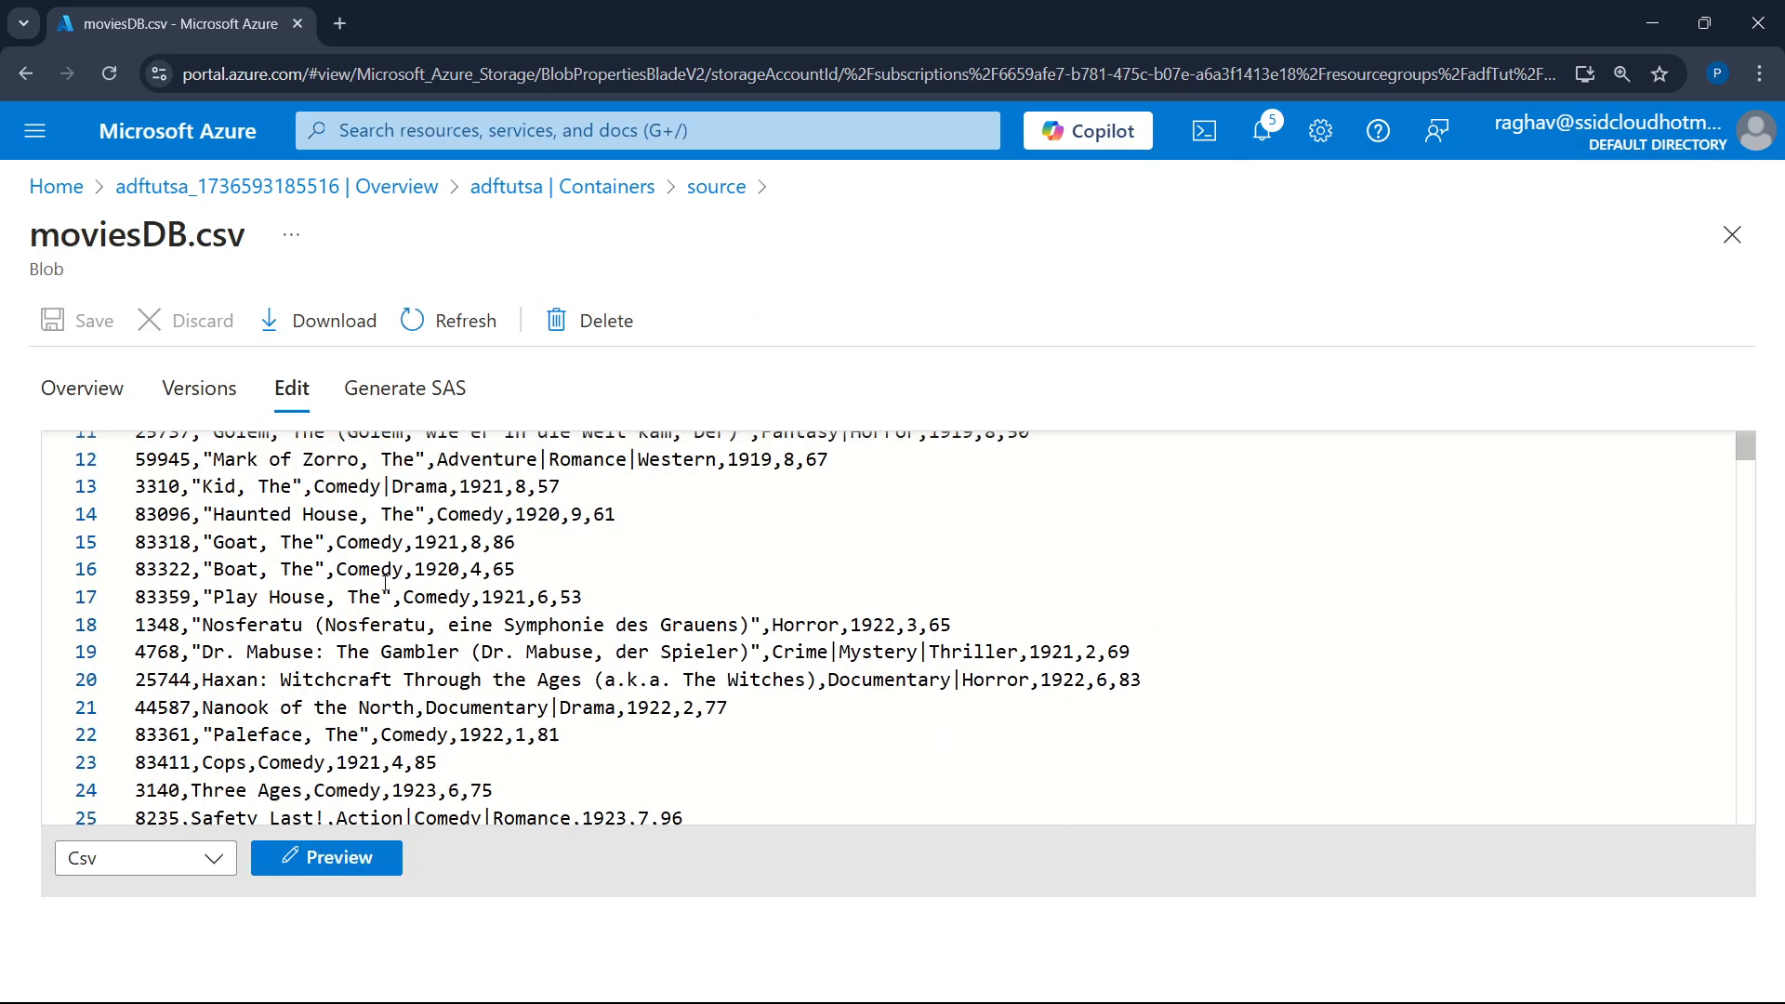
{"action": "scroll", "coordinate": [386, 583], "scroll_direction": "up", "scroll_amount": 3}
{"action": "scroll", "coordinate": [367, 530], "scroll_direction": "down", "scroll_amount": 8}
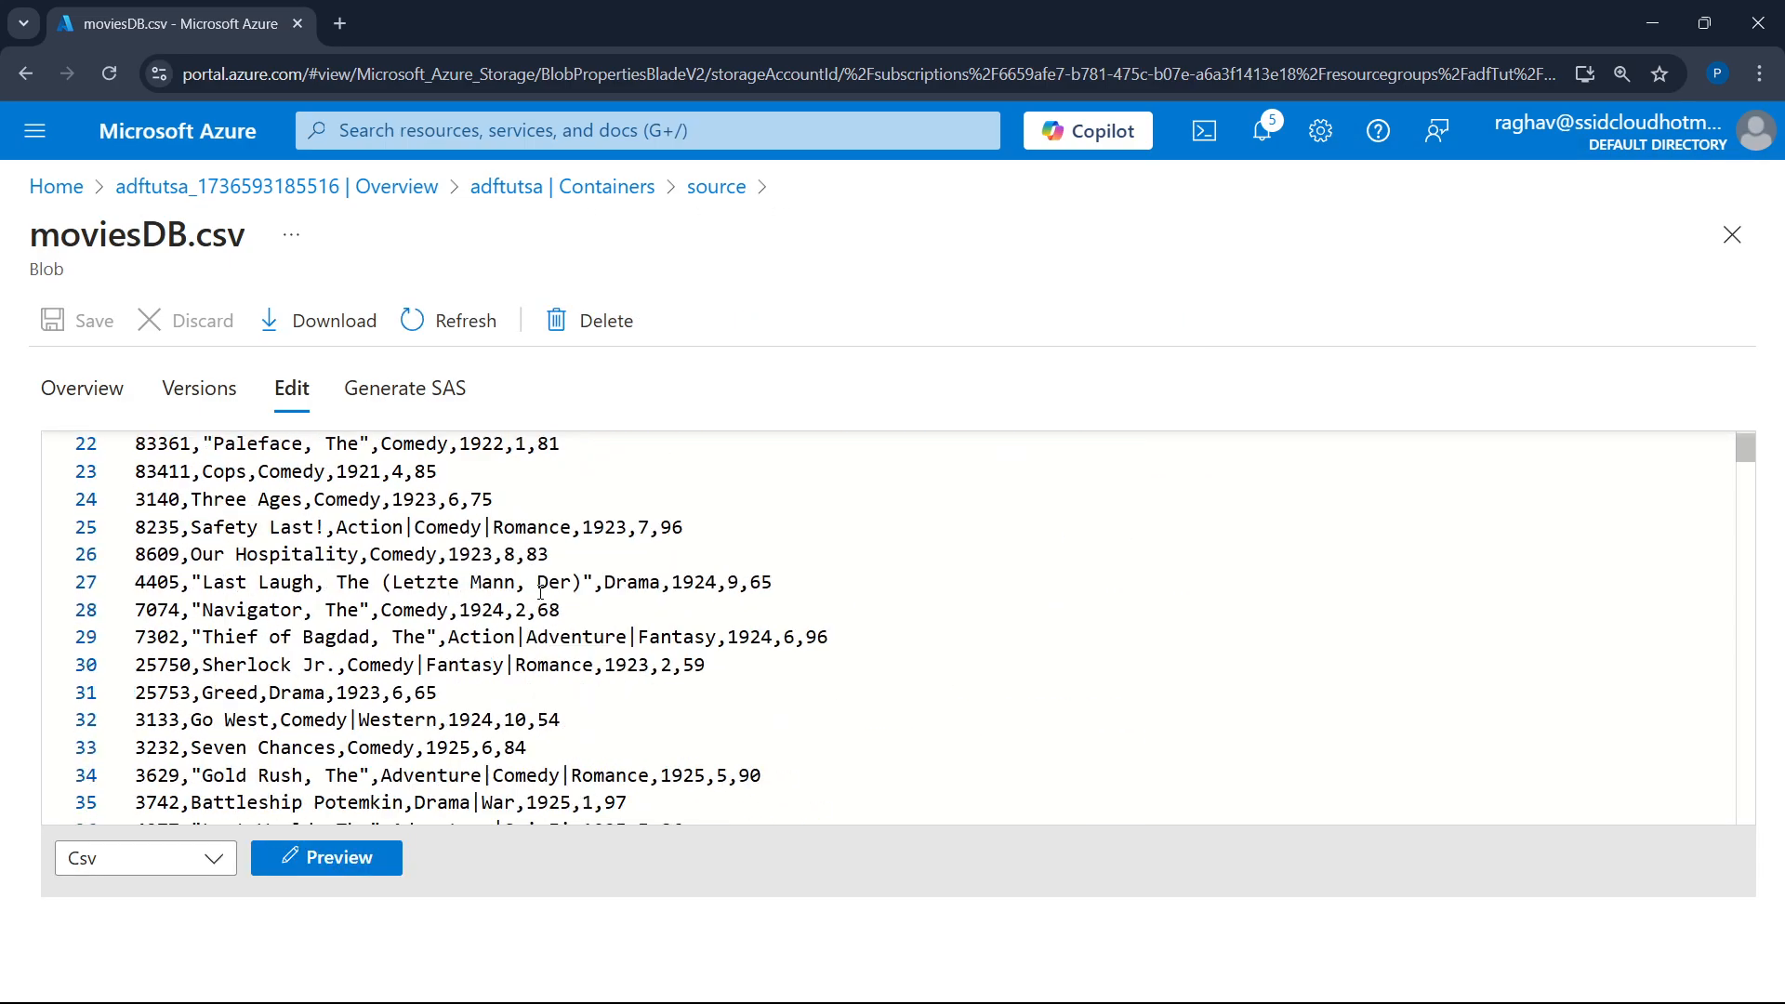
{"action": "scroll", "coordinate": [541, 592], "scroll_direction": "up", "scroll_amount": 7}
{"action": "scroll", "coordinate": [541, 592], "scroll_direction": "up", "scroll_amount": 1}
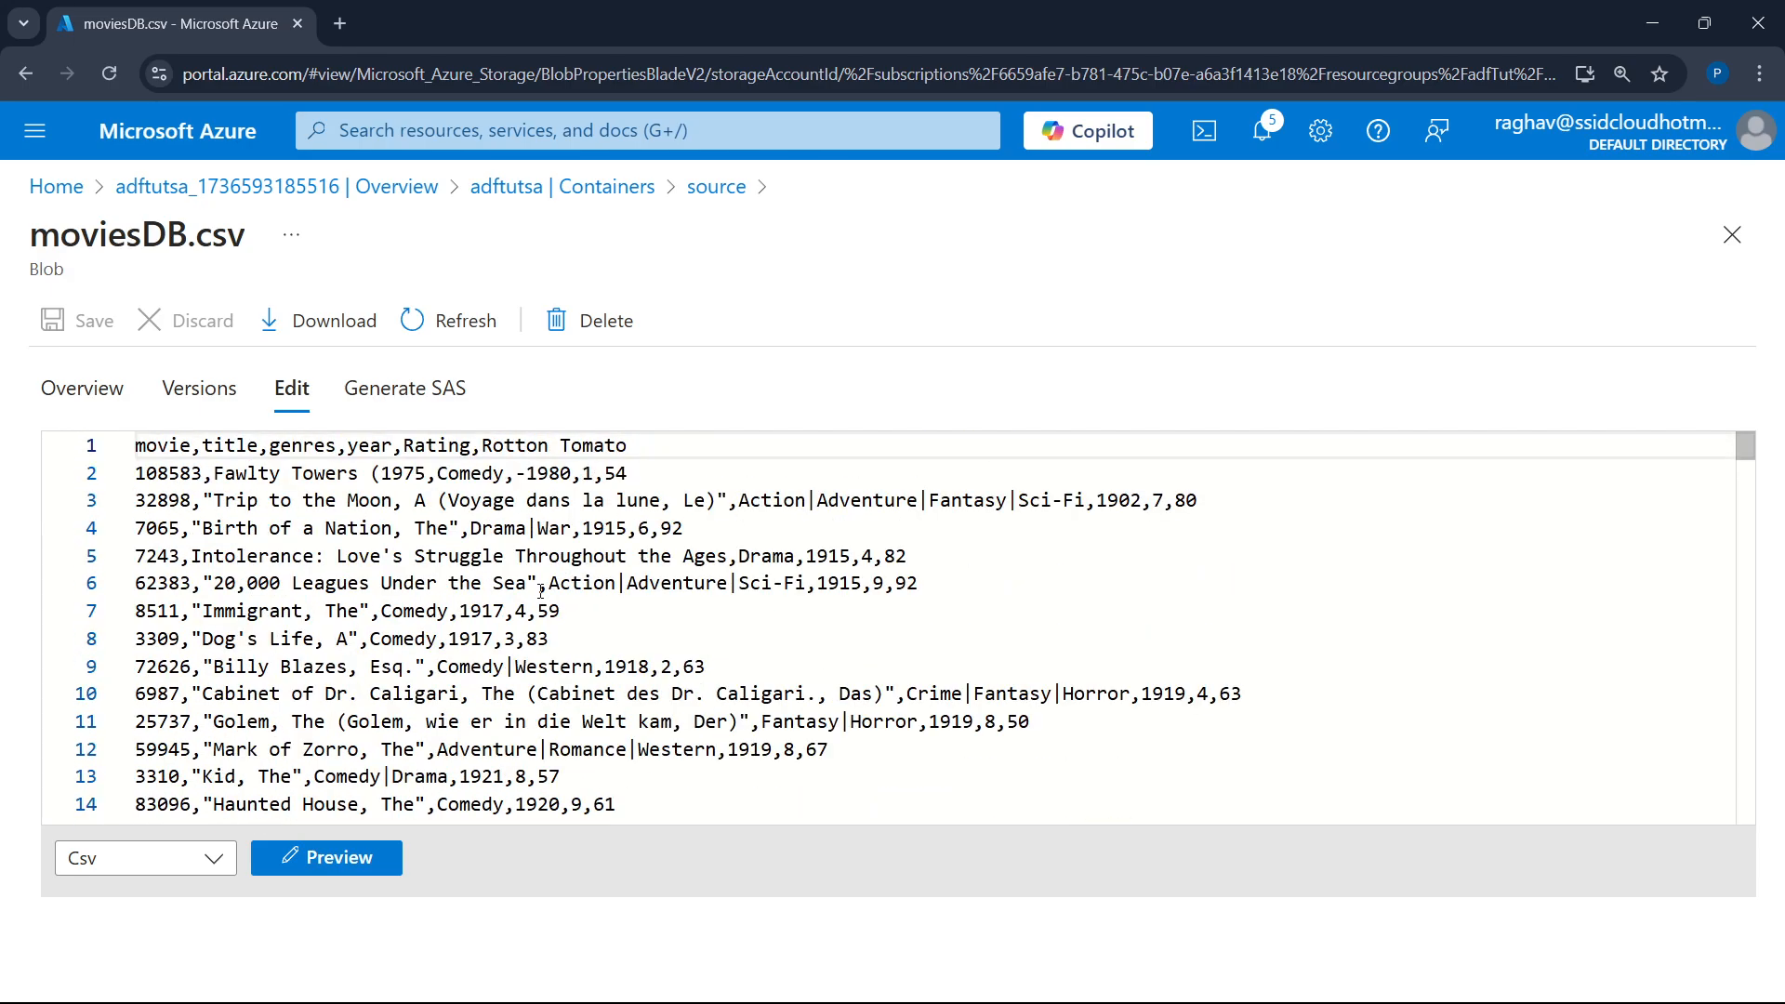
{"action": "left_click", "coordinate": [615, 188]}
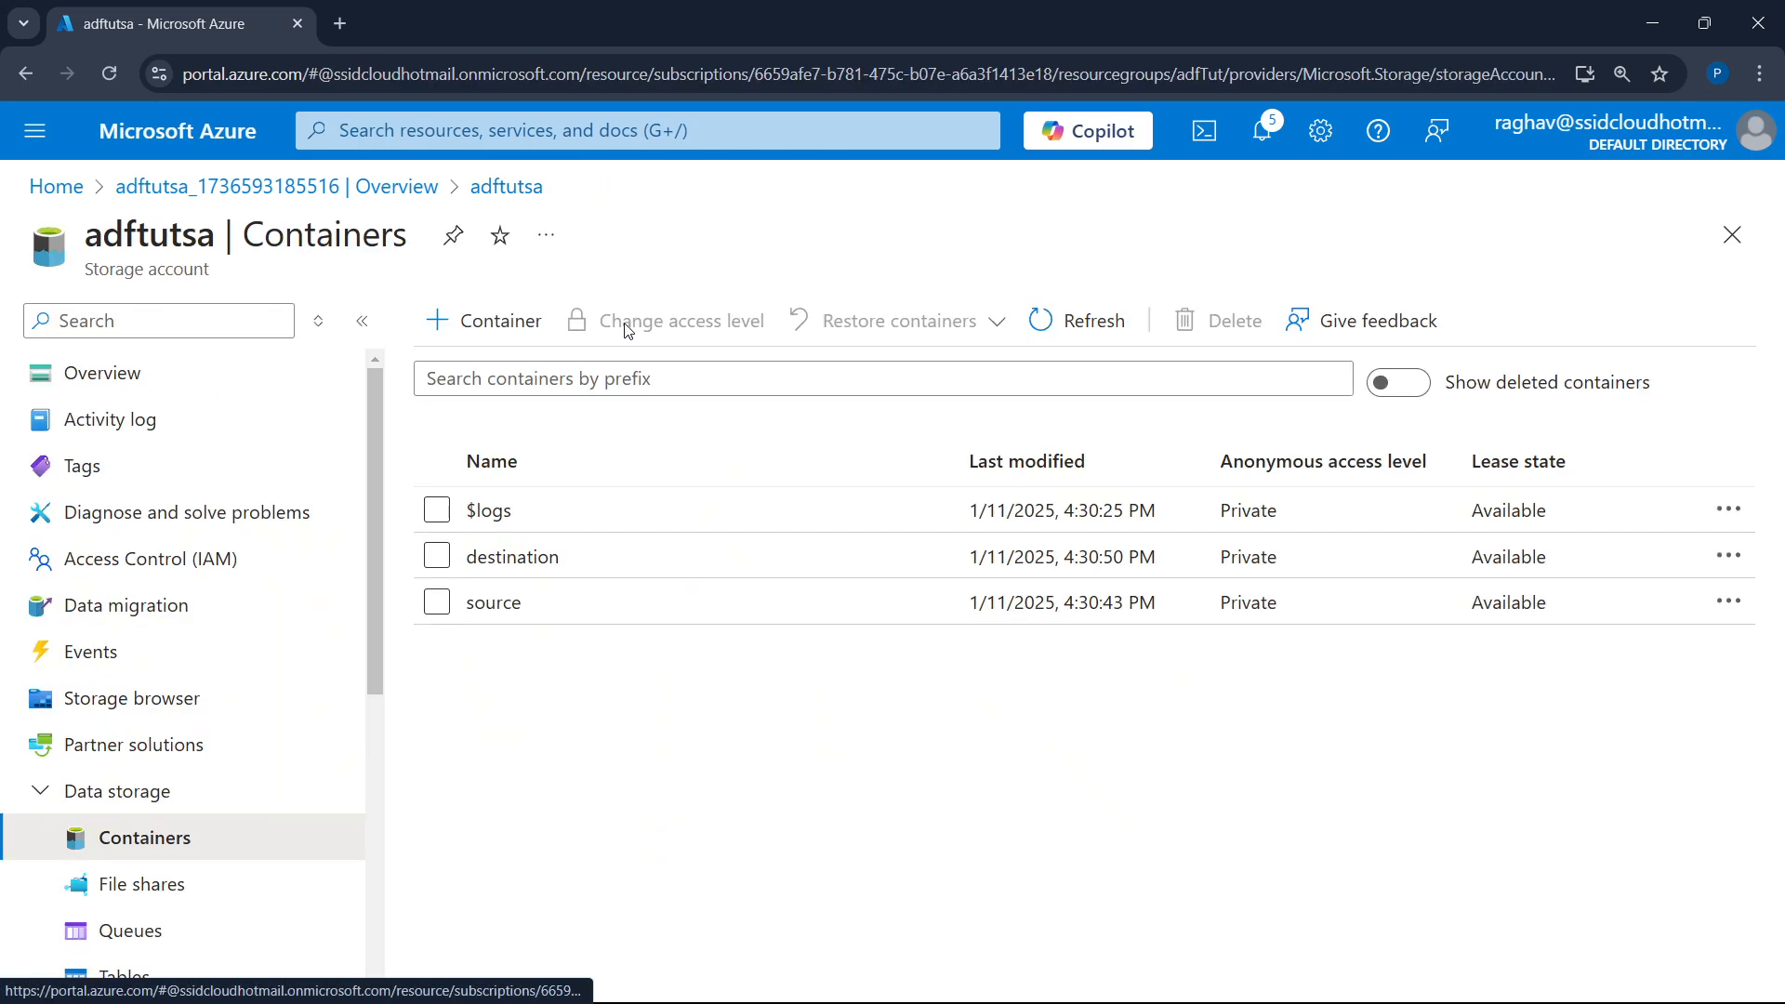
- Start creating a data factory in a second Azure portal tab and assign it to the adfTut resource group
{"action": "right_click", "coordinate": [203, 138]}
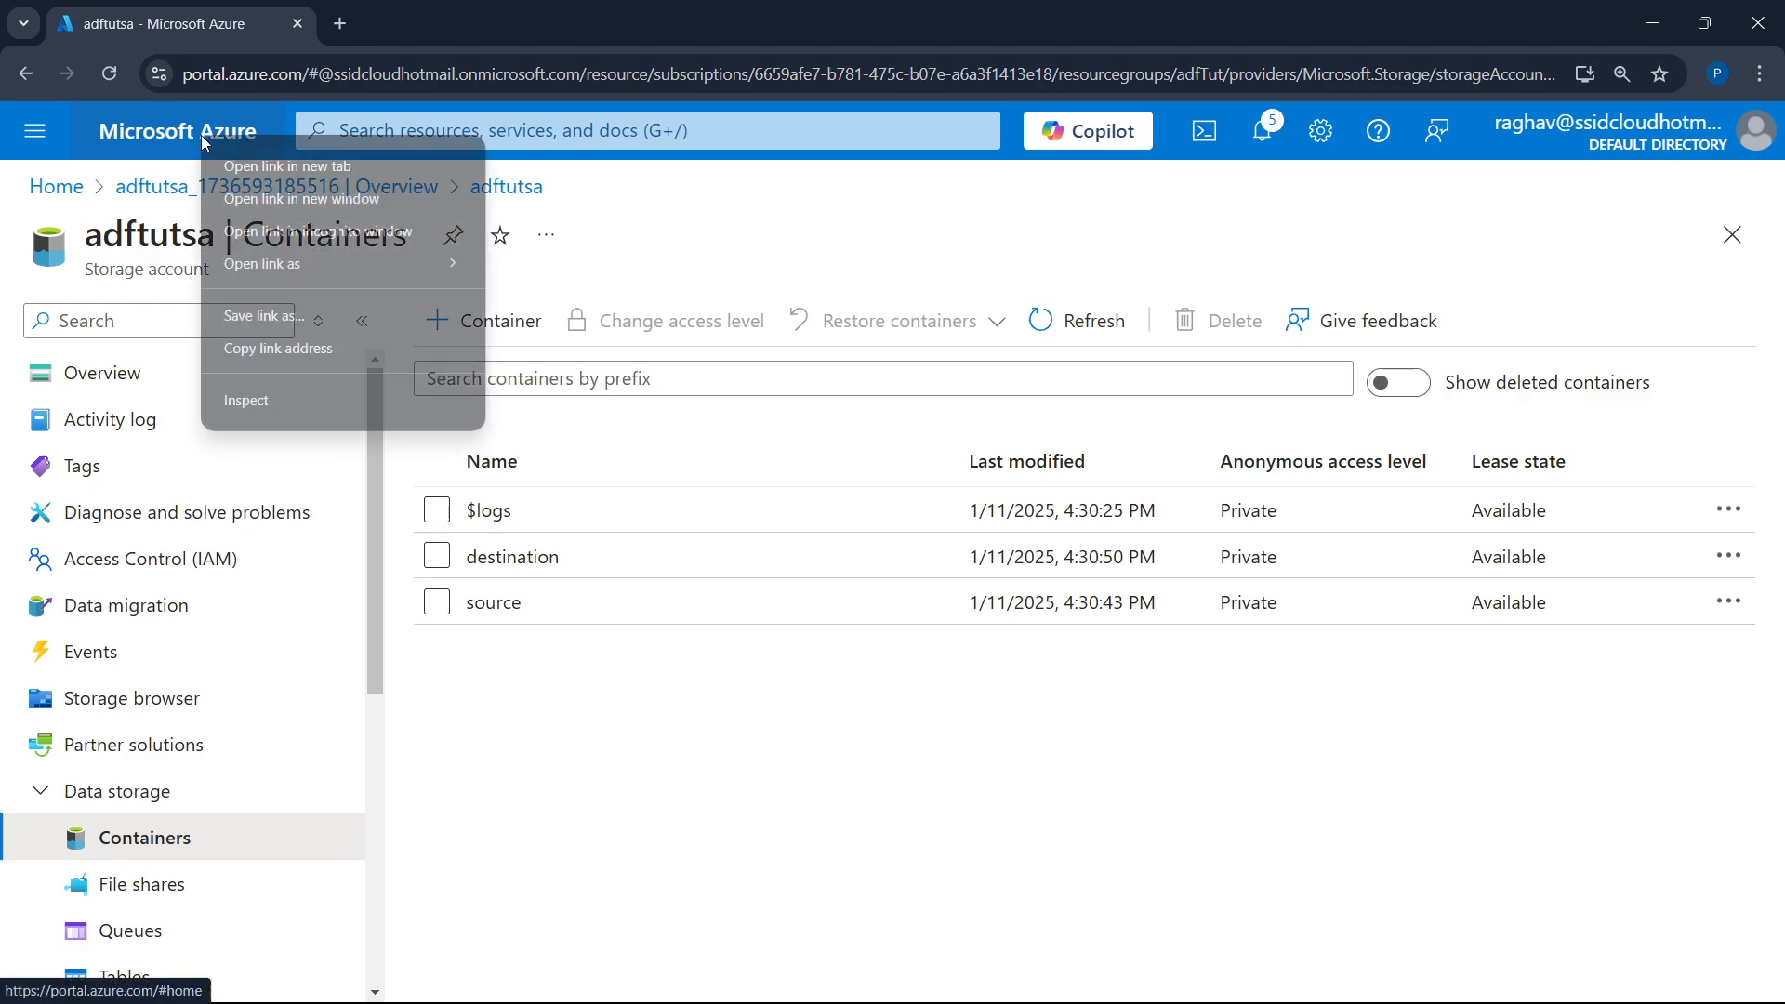
{"action": "left_click", "coordinate": [253, 175]}
{"action": "left_click", "coordinate": [415, 26]}
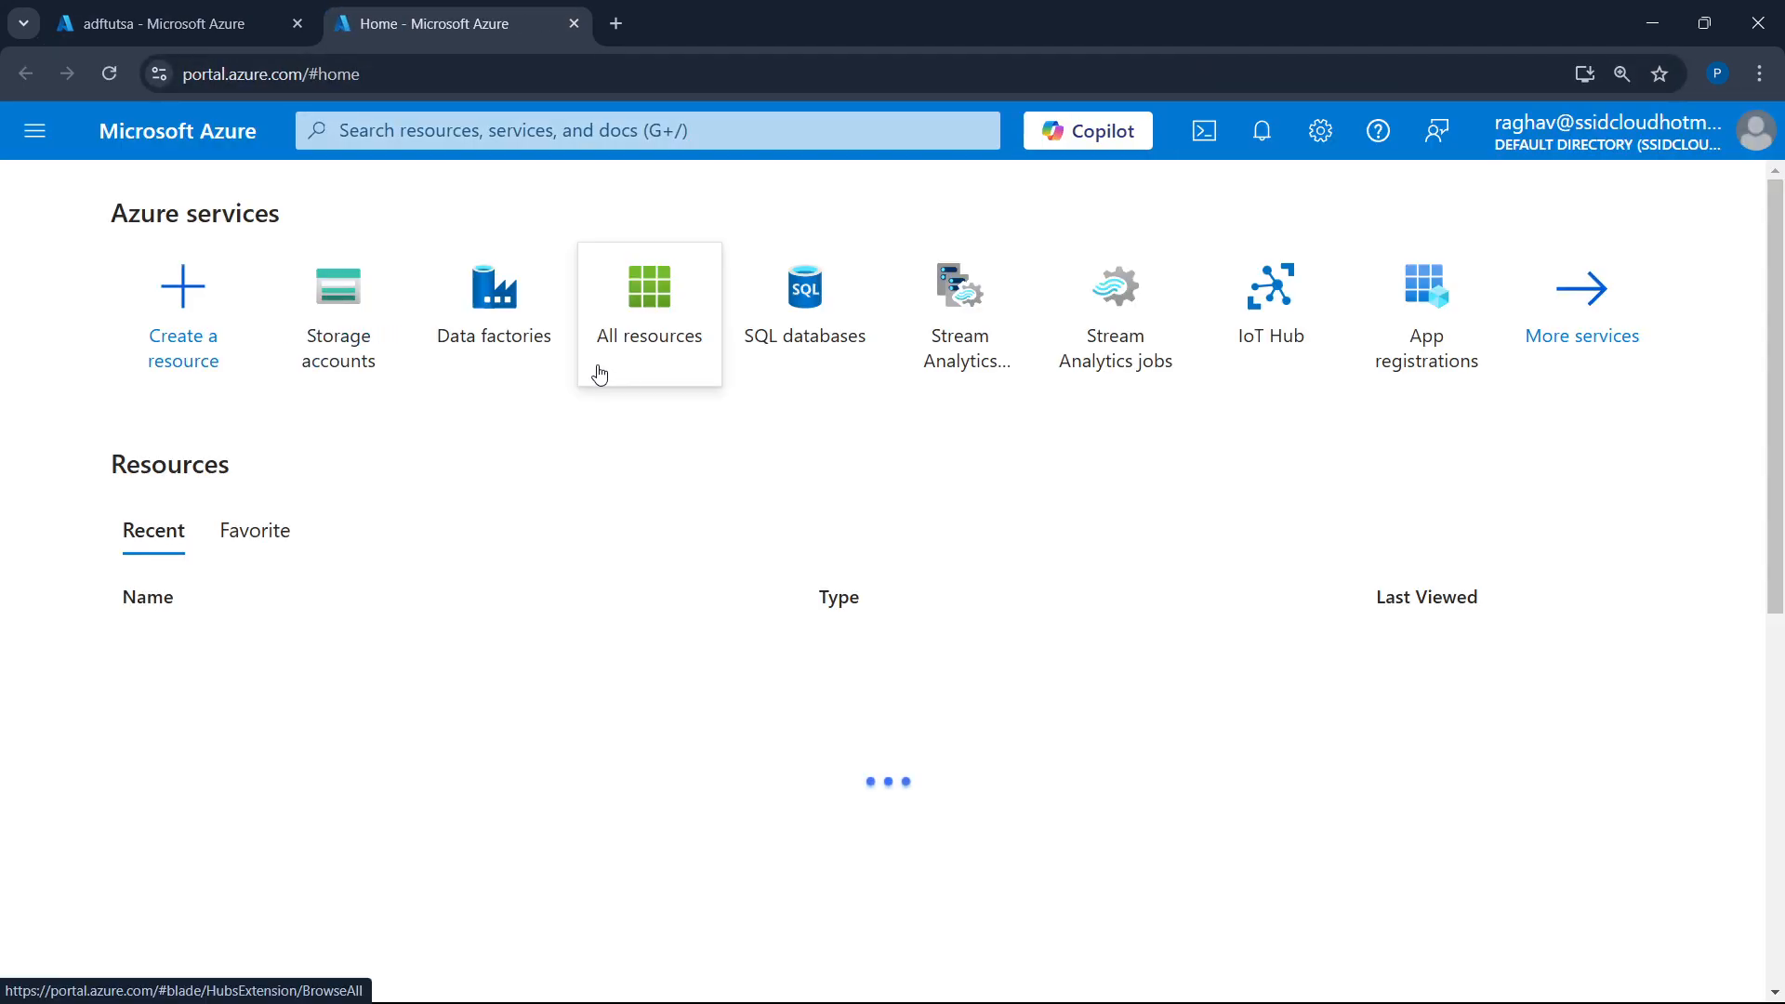
{"action": "left_click", "coordinate": [513, 333]}
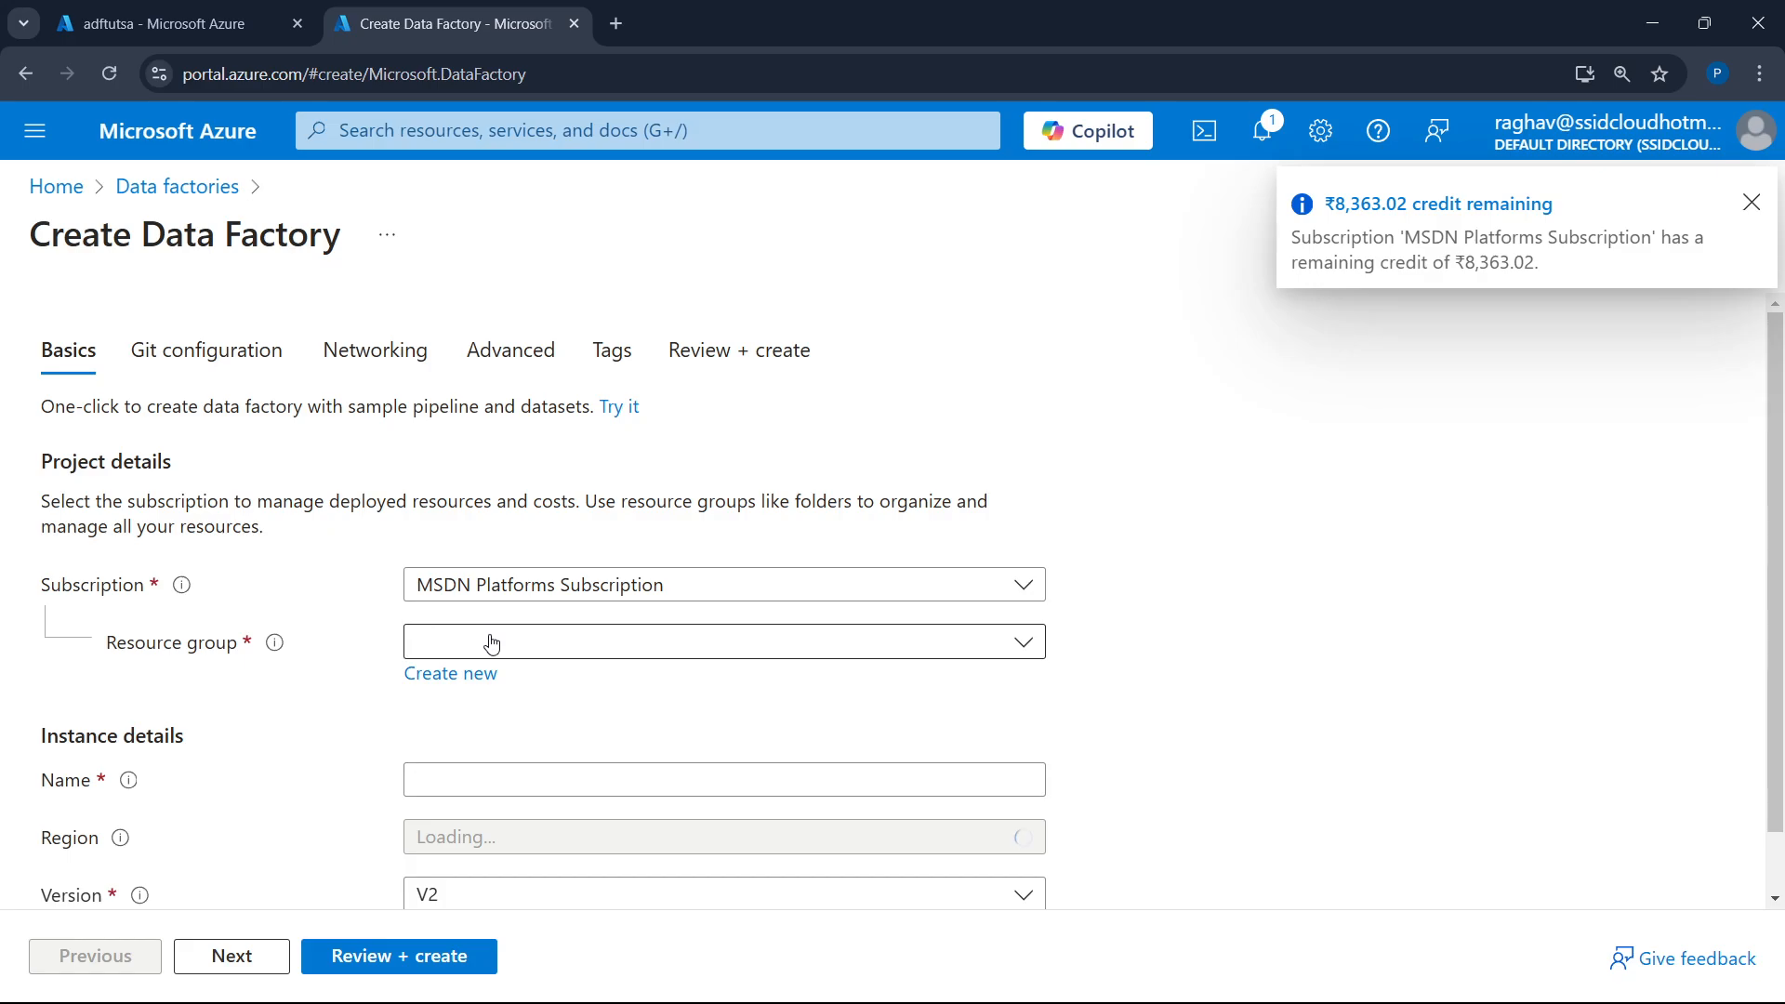
{"action": "left_click", "coordinate": [490, 643]}
{"action": "type", "text": "adft"}
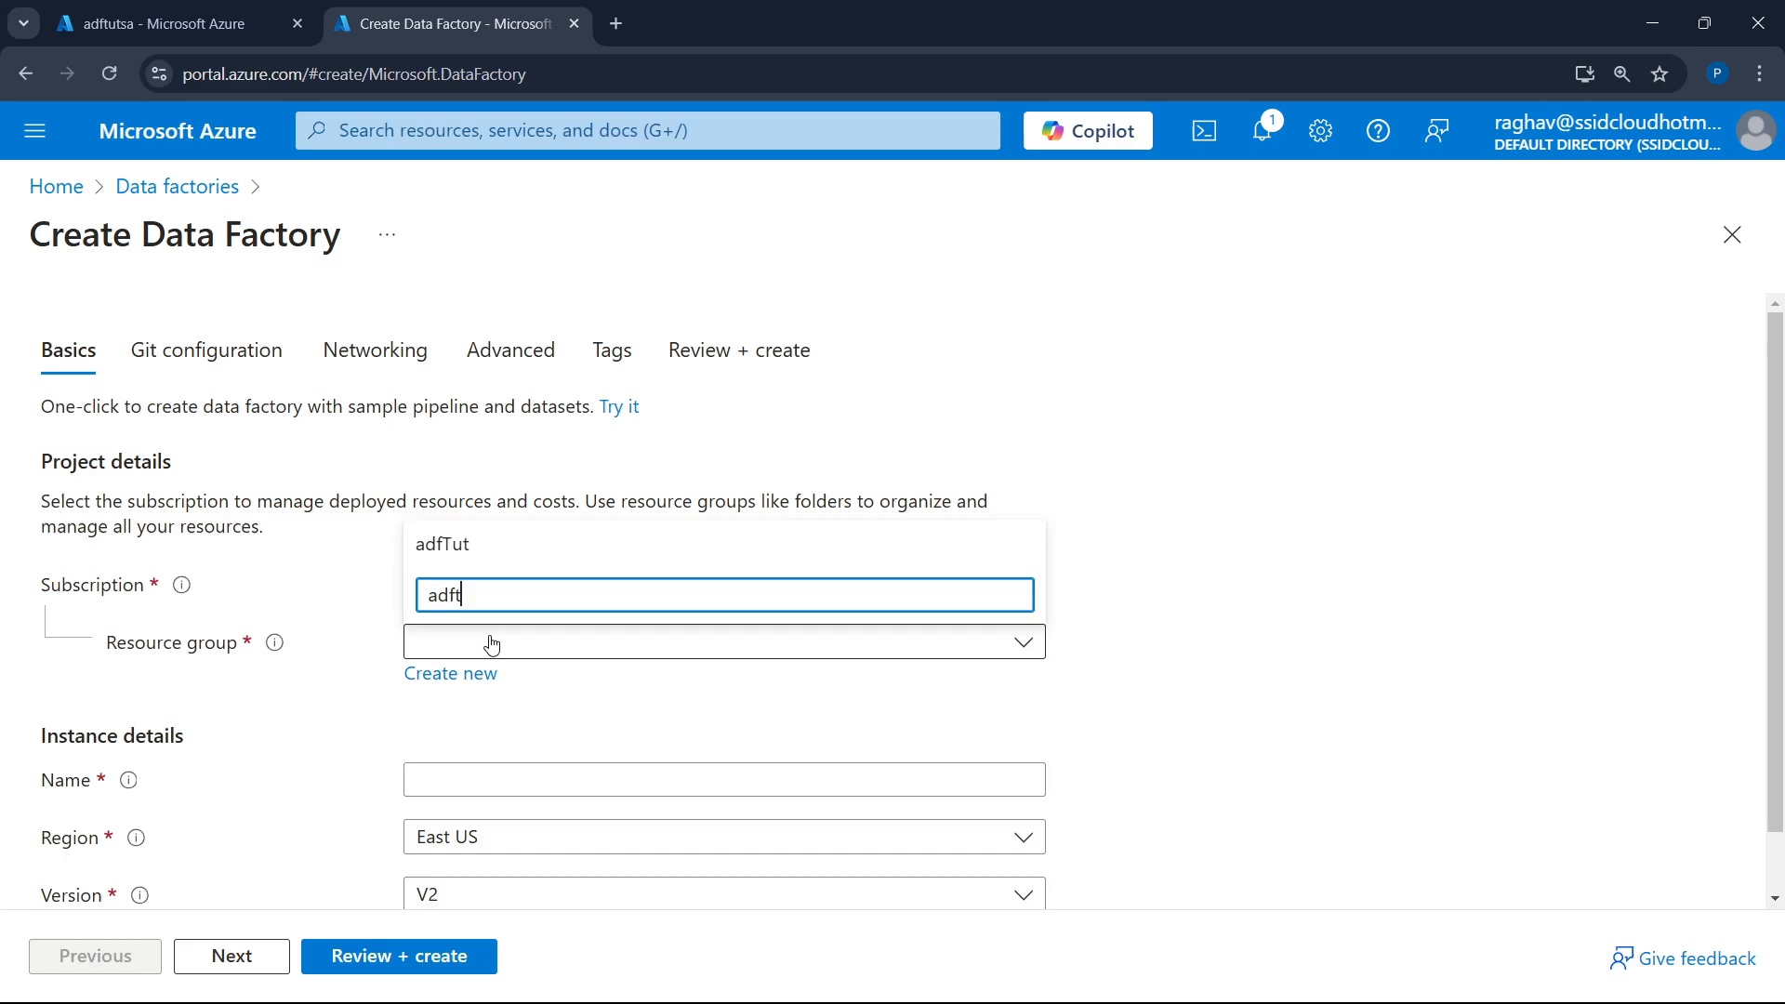
{"action": "left_click", "coordinate": [568, 547]}
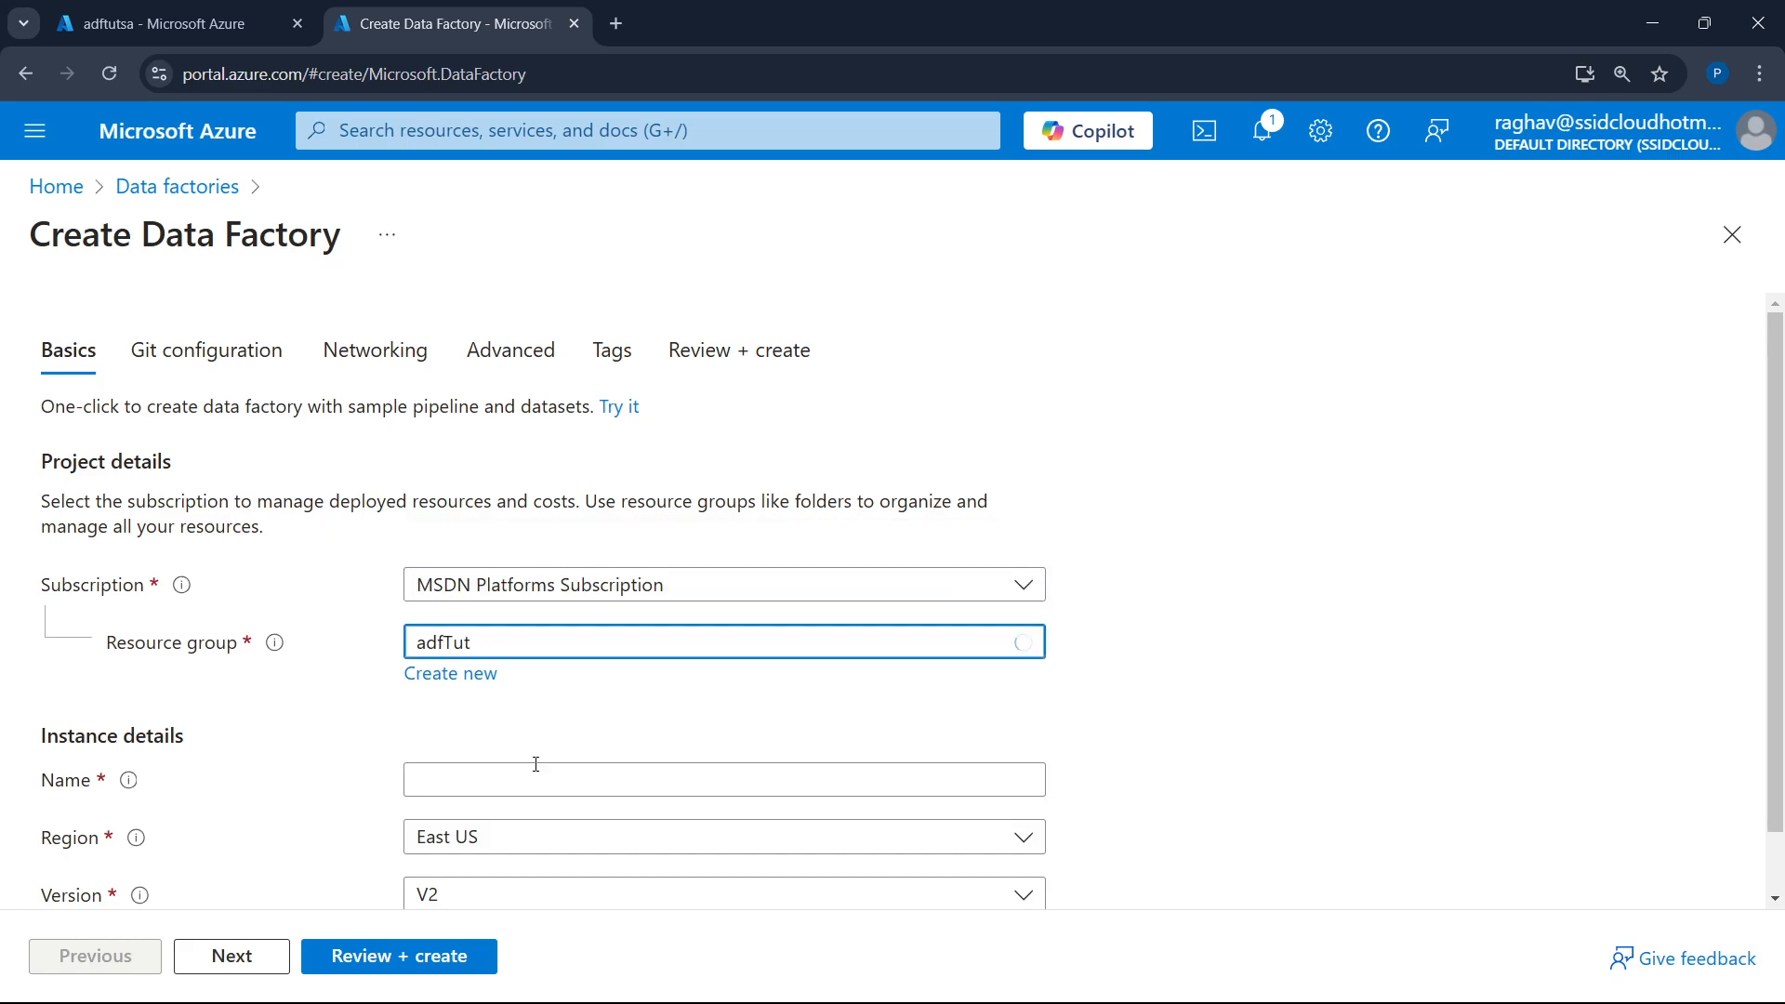
- Name the new data factory adfTutDF111 and set its region to Central India
{"action": "left_click", "coordinate": [517, 792]}
{"action": "type", "text": "adfTut"}
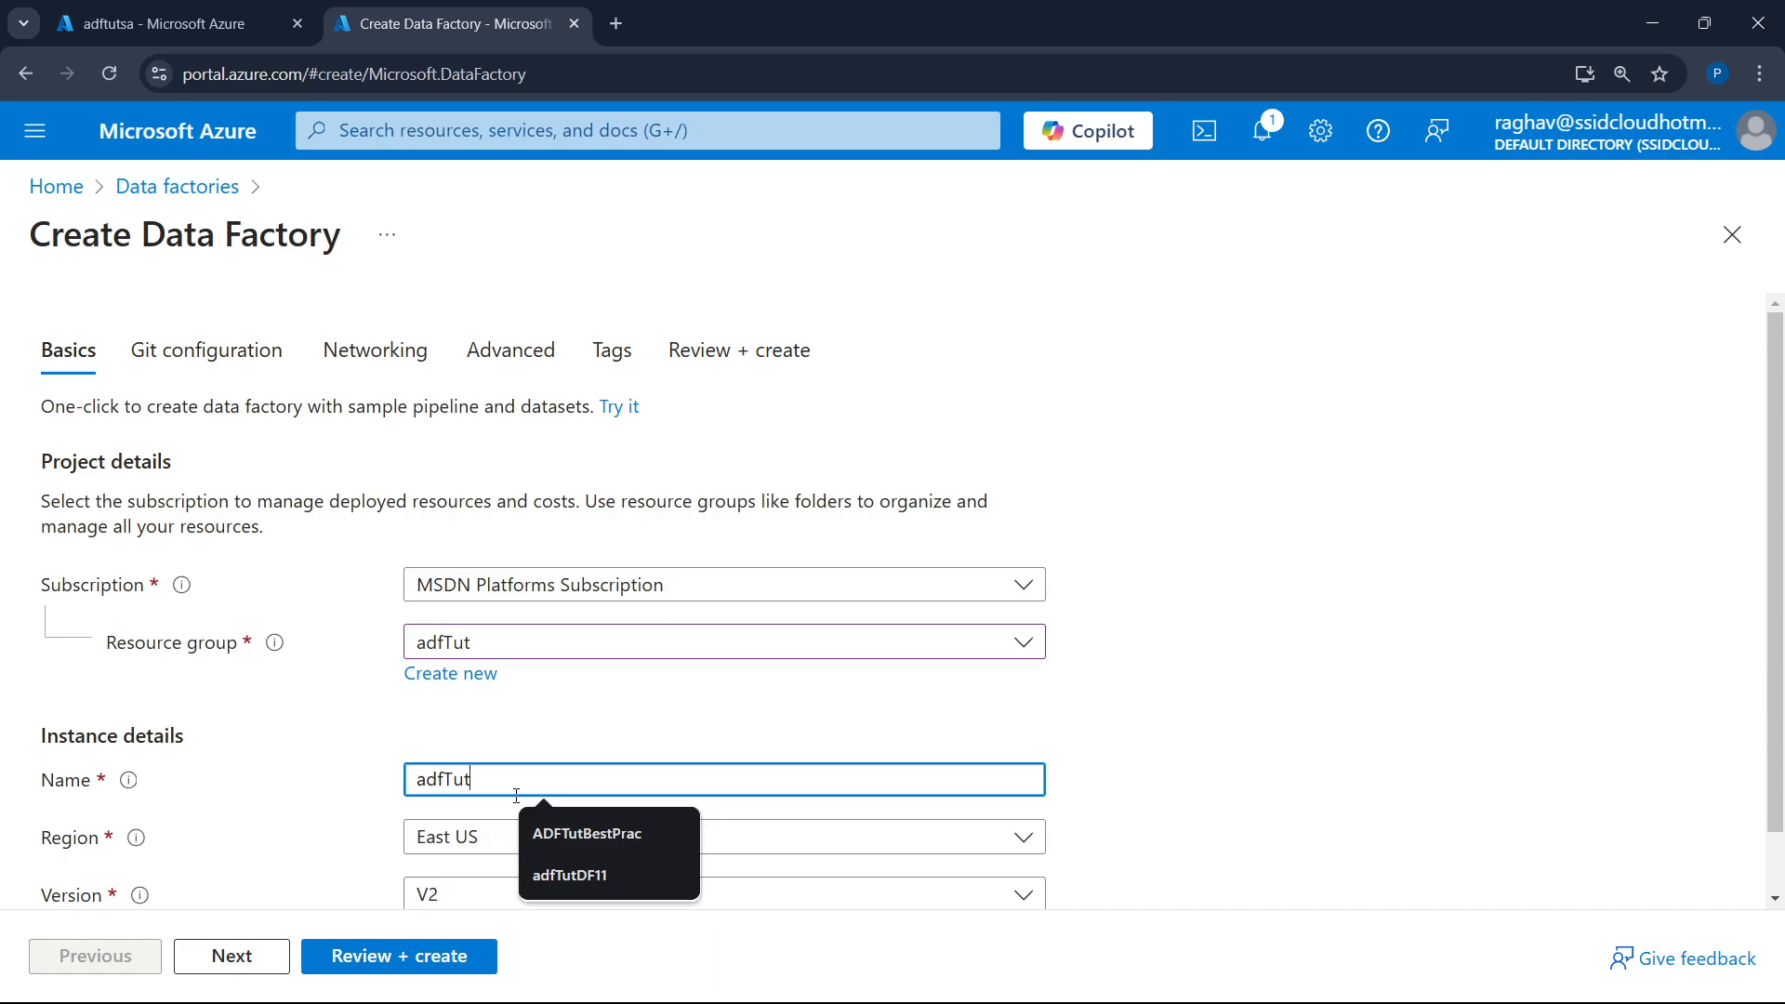
{"action": "type", "text": "DF"}
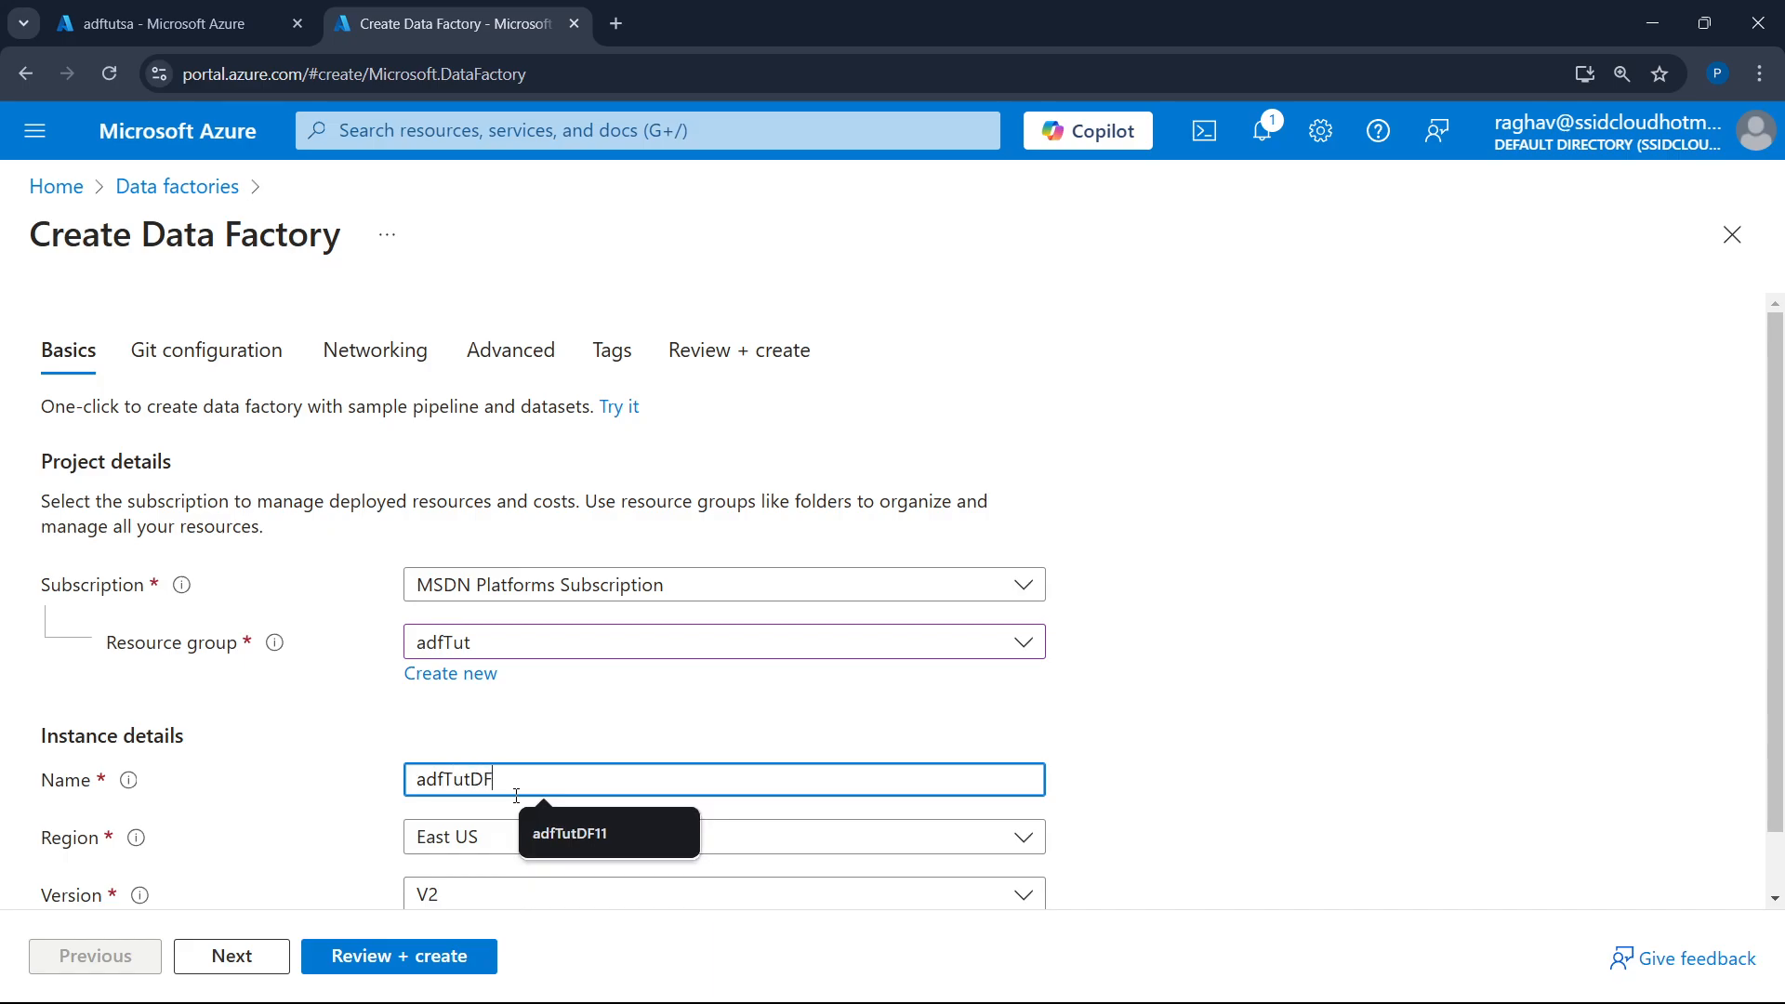
{"action": "left_click", "coordinate": [663, 734]}
{"action": "scroll", "coordinate": [668, 736], "scroll_direction": "down", "scroll_amount": 1}
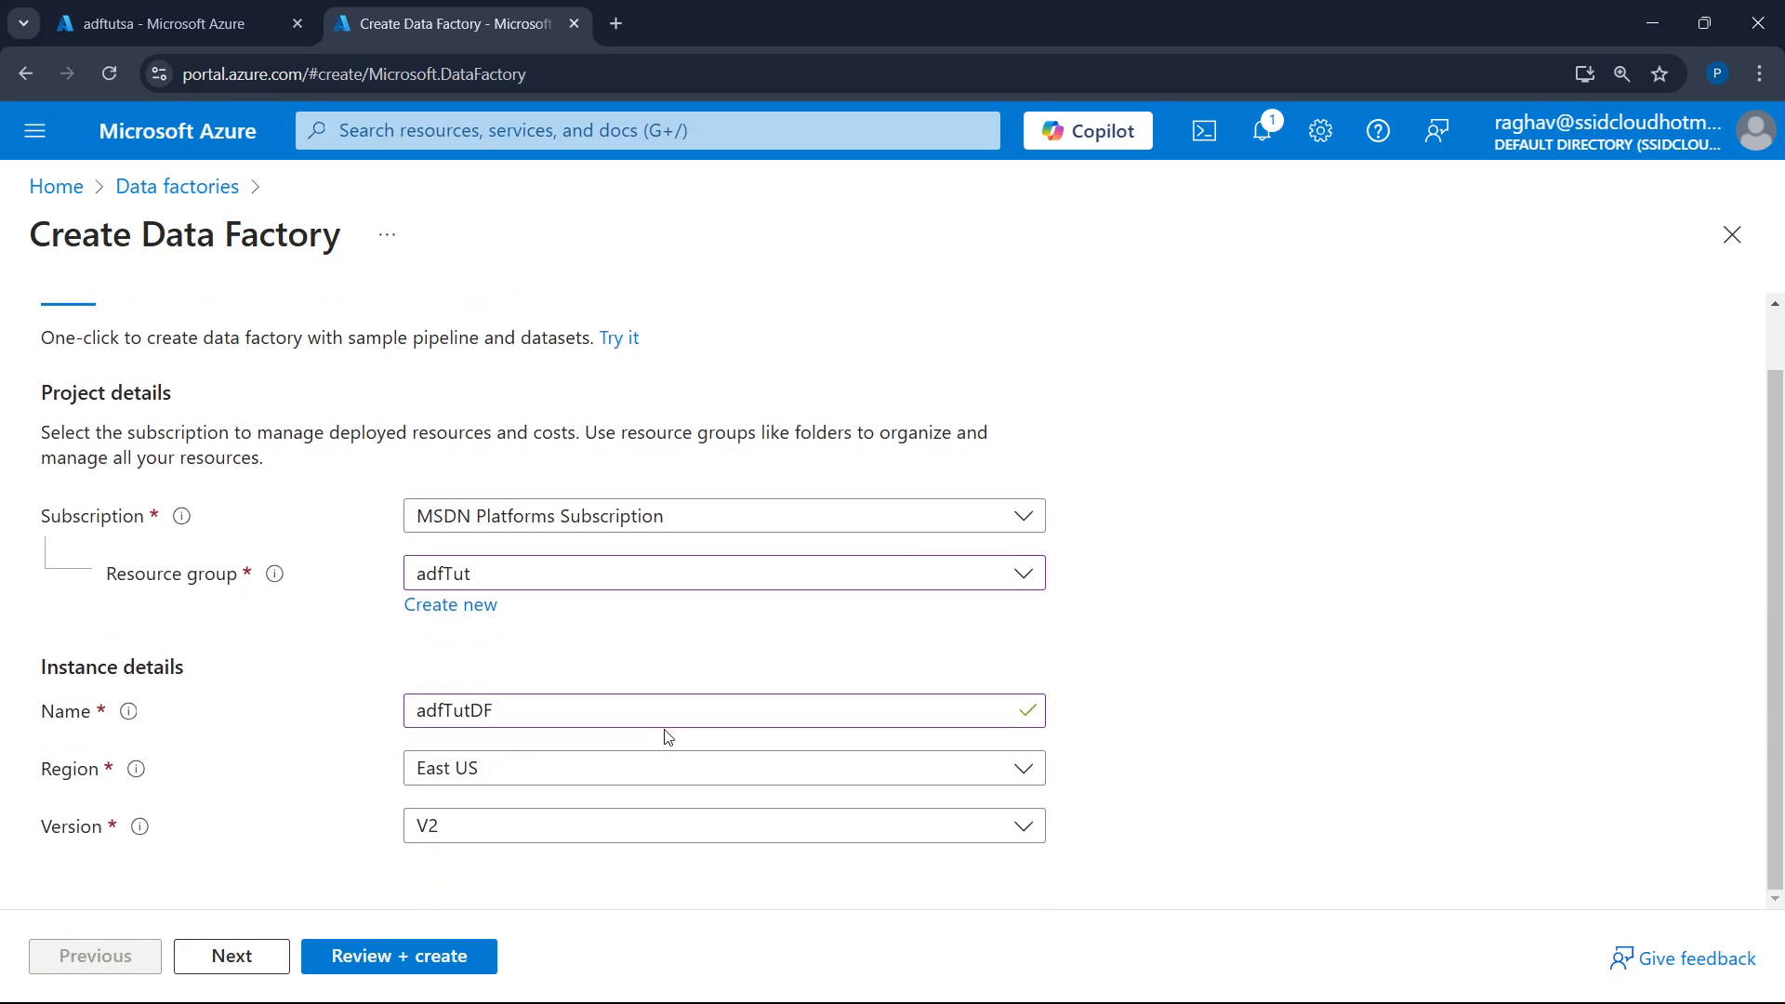
{"action": "left_click", "coordinate": [574, 716]}
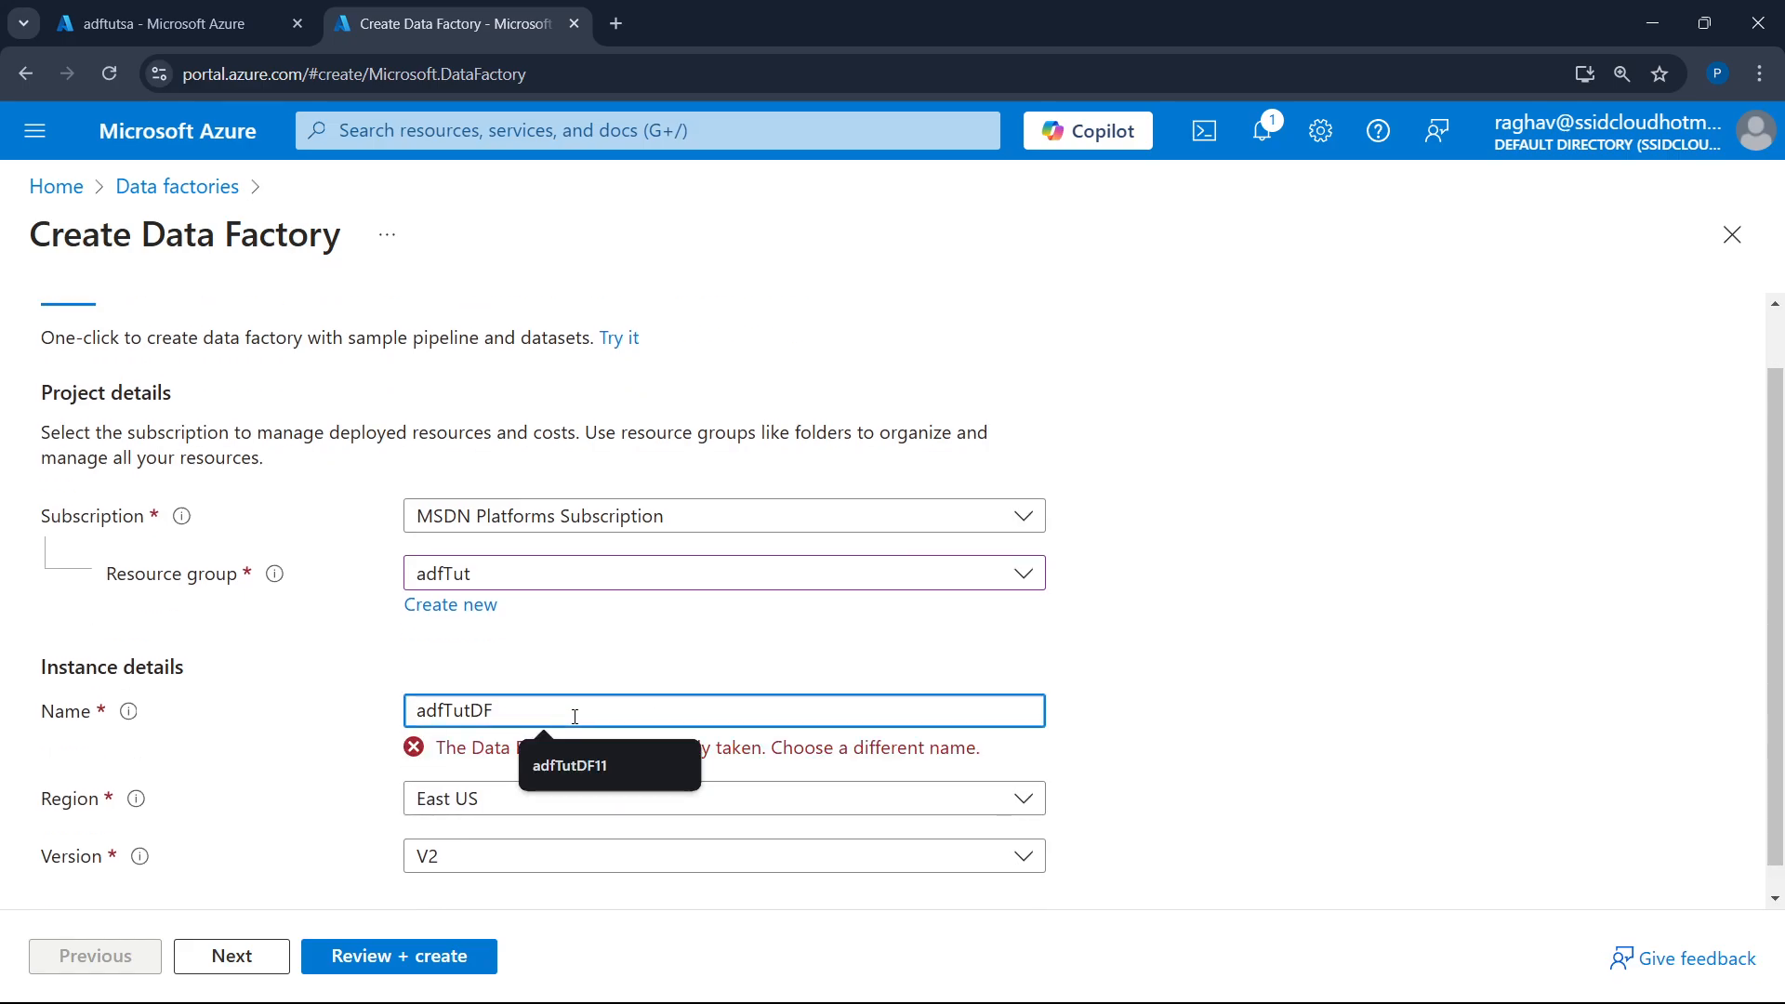
{"action": "type", "text": "111"}
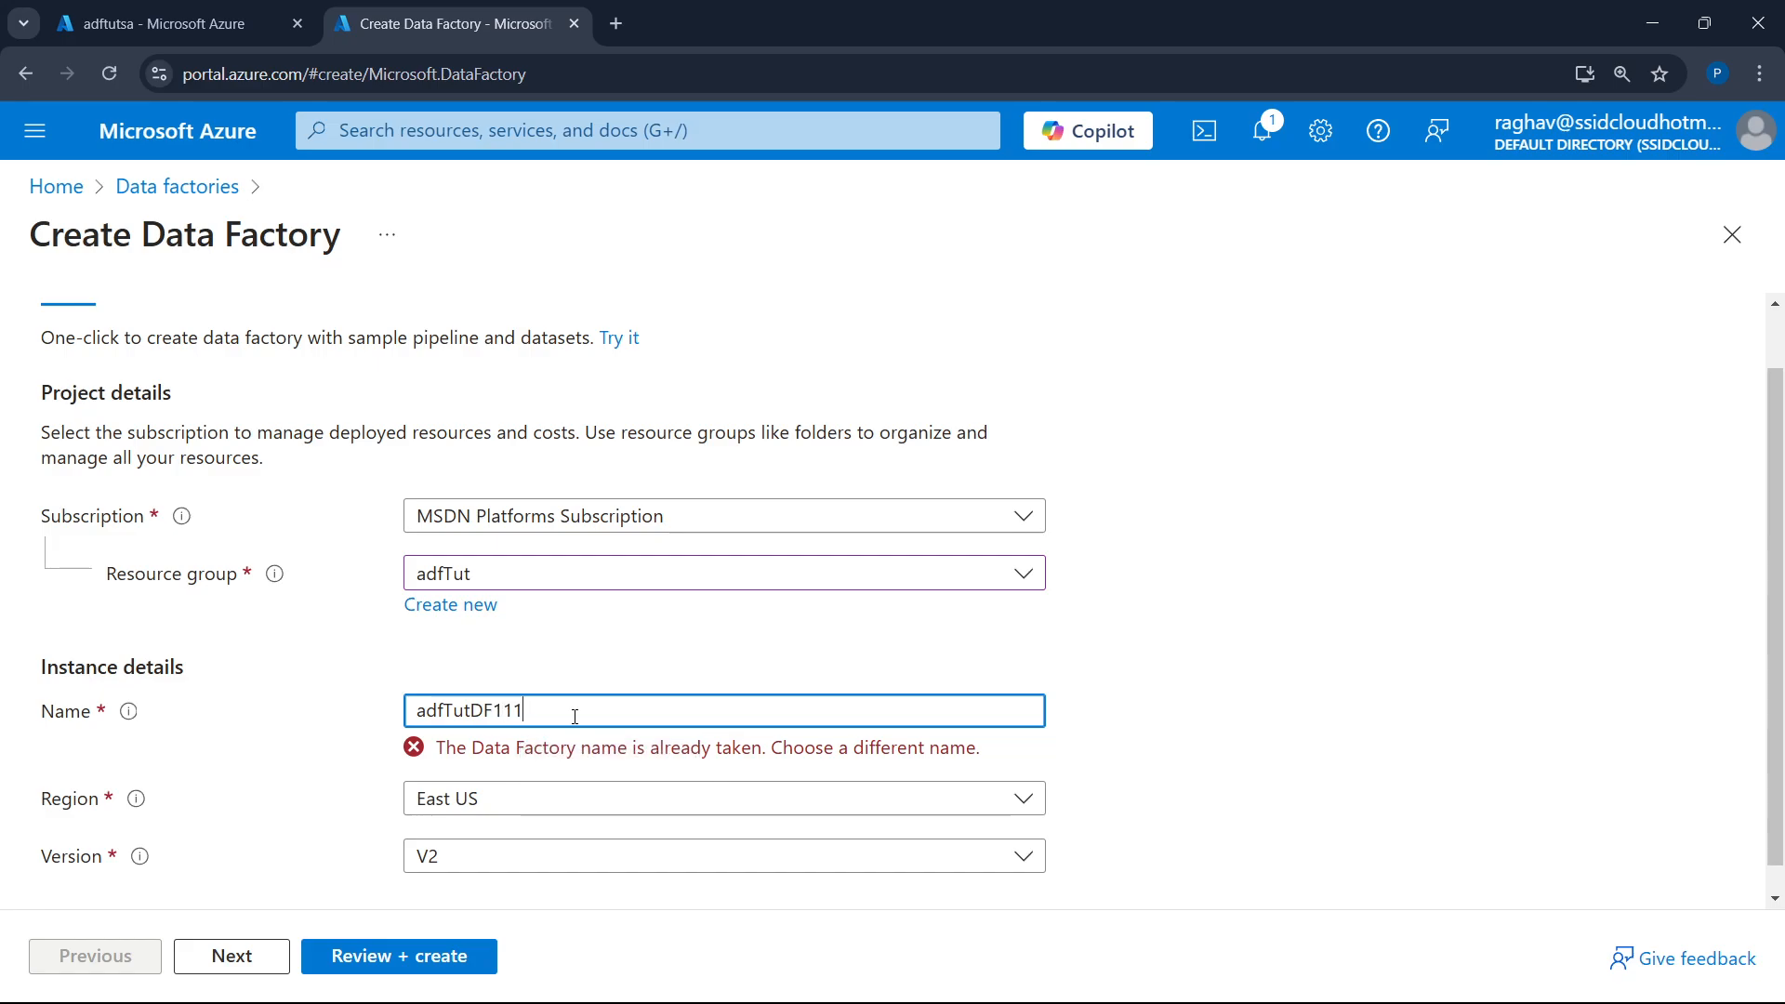
{"action": "left_click", "coordinate": [518, 805]}
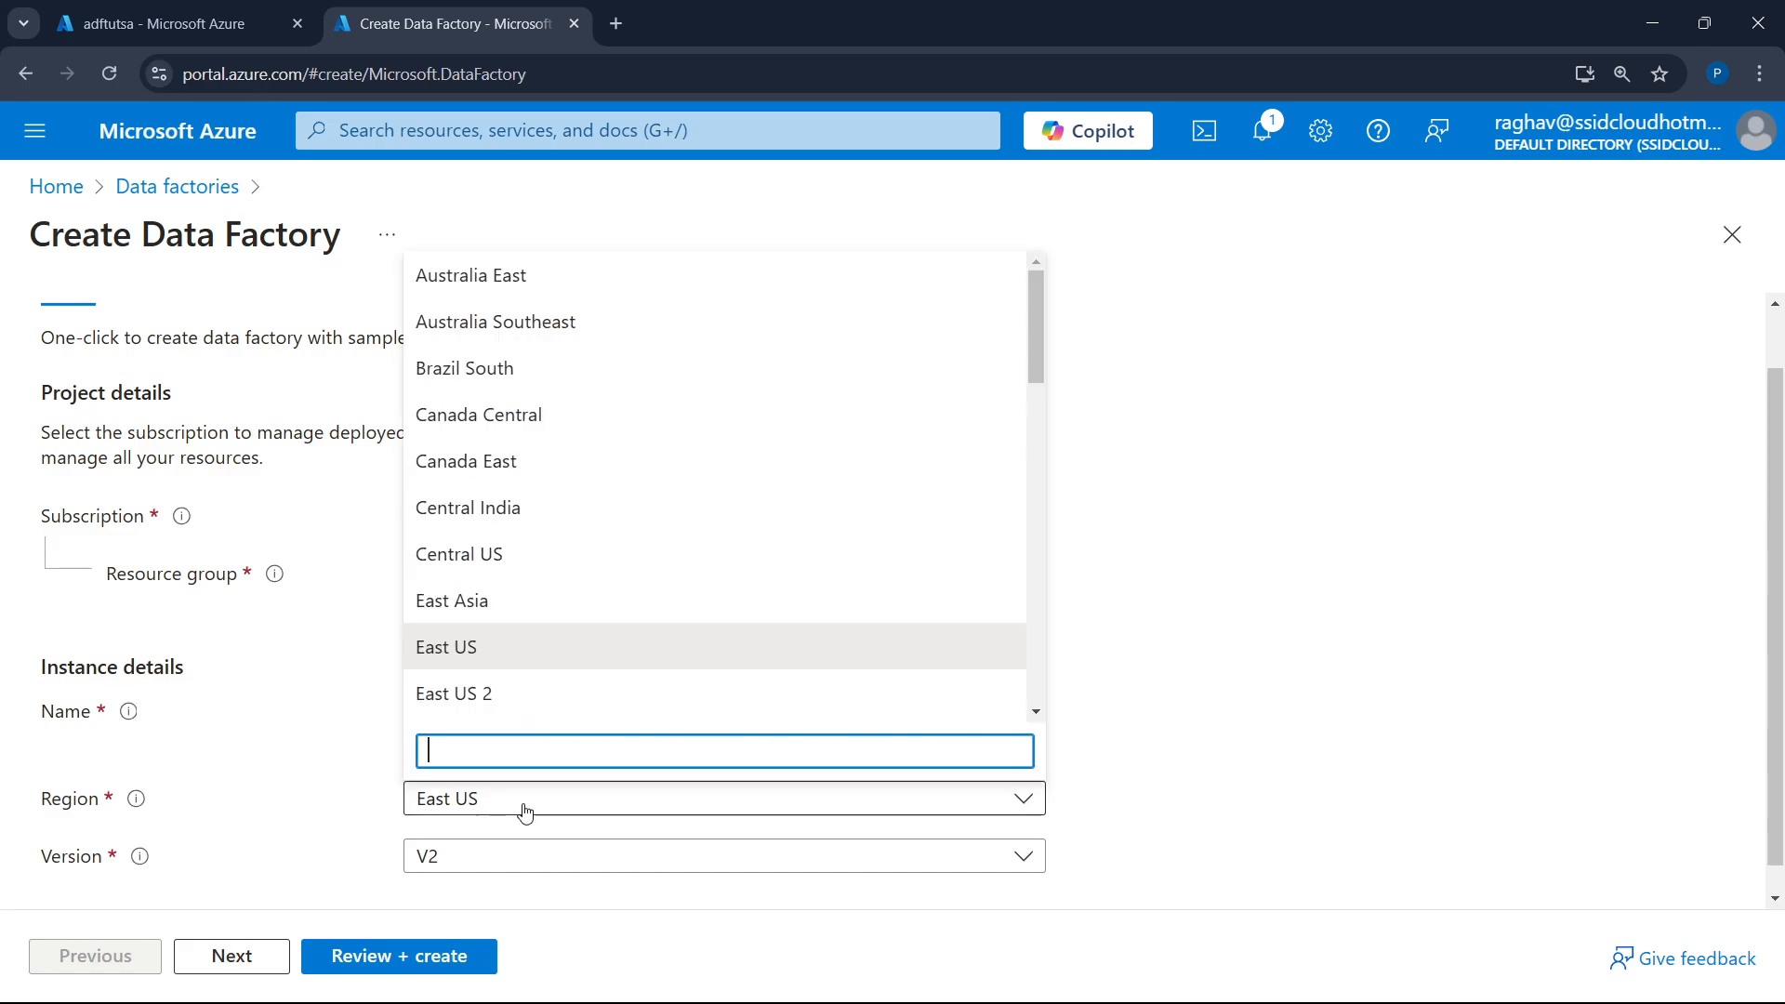
{"action": "left_click", "coordinate": [603, 503]}
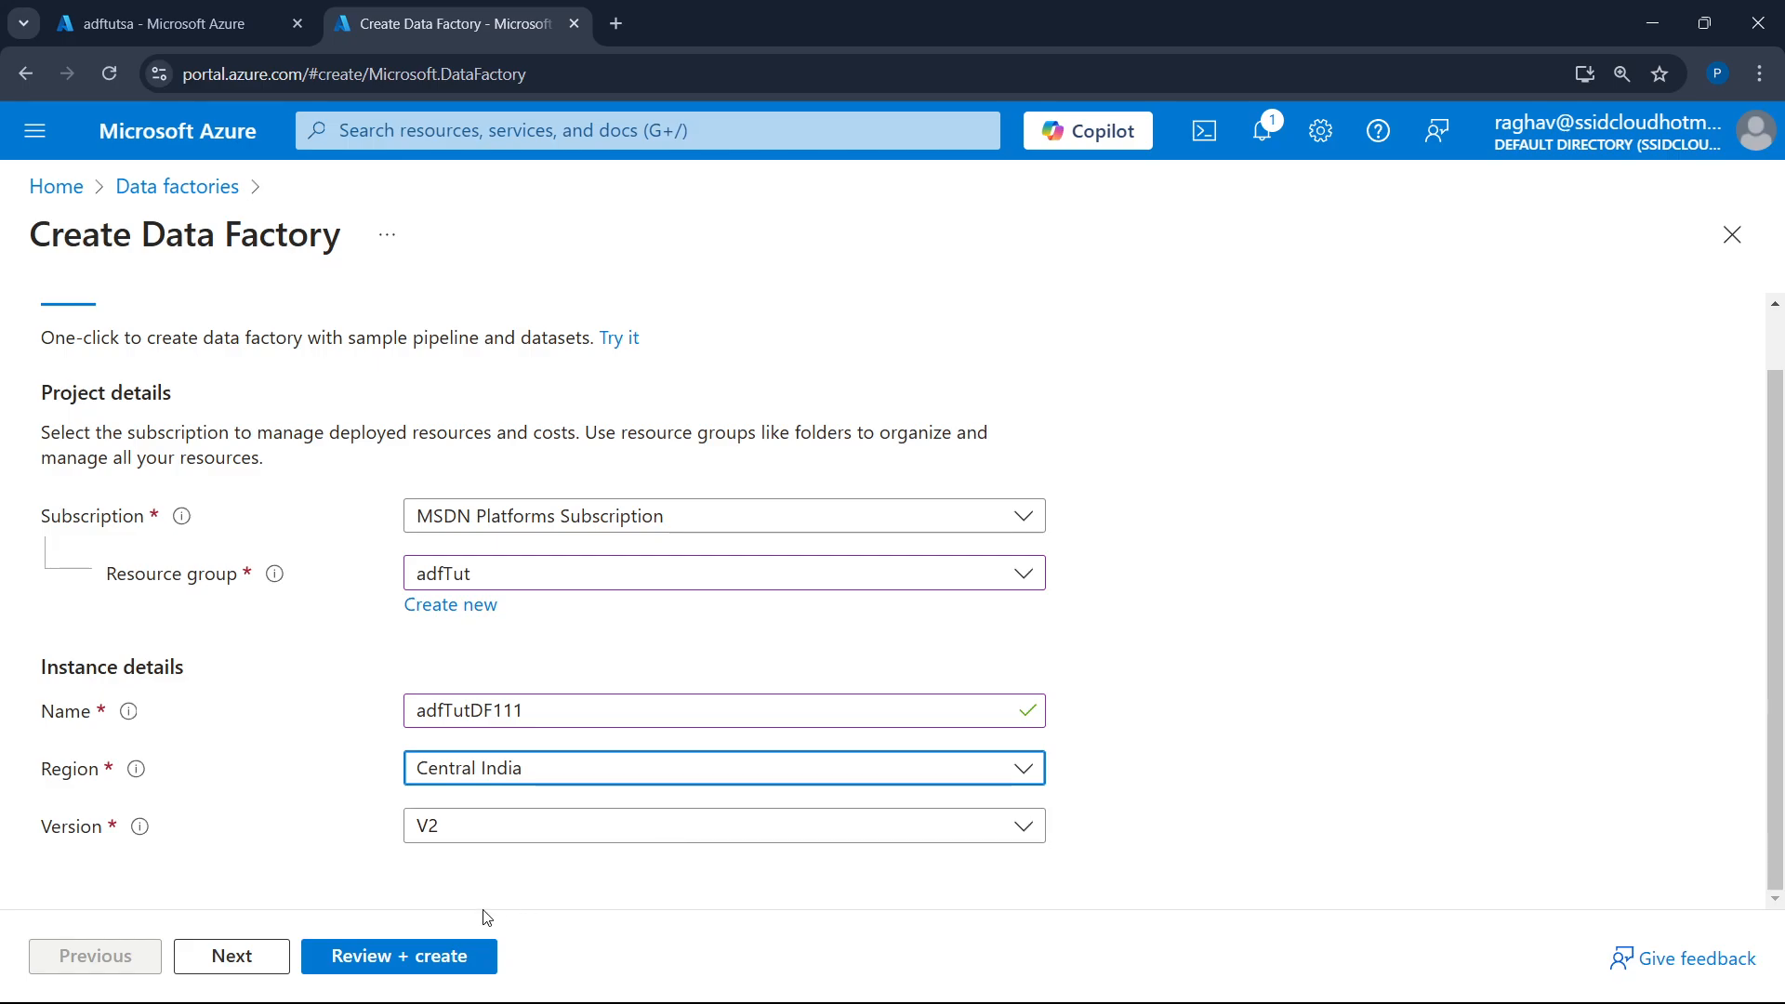
- Review the data factory configuration and deploy it
{"action": "left_click", "coordinate": [429, 957]}
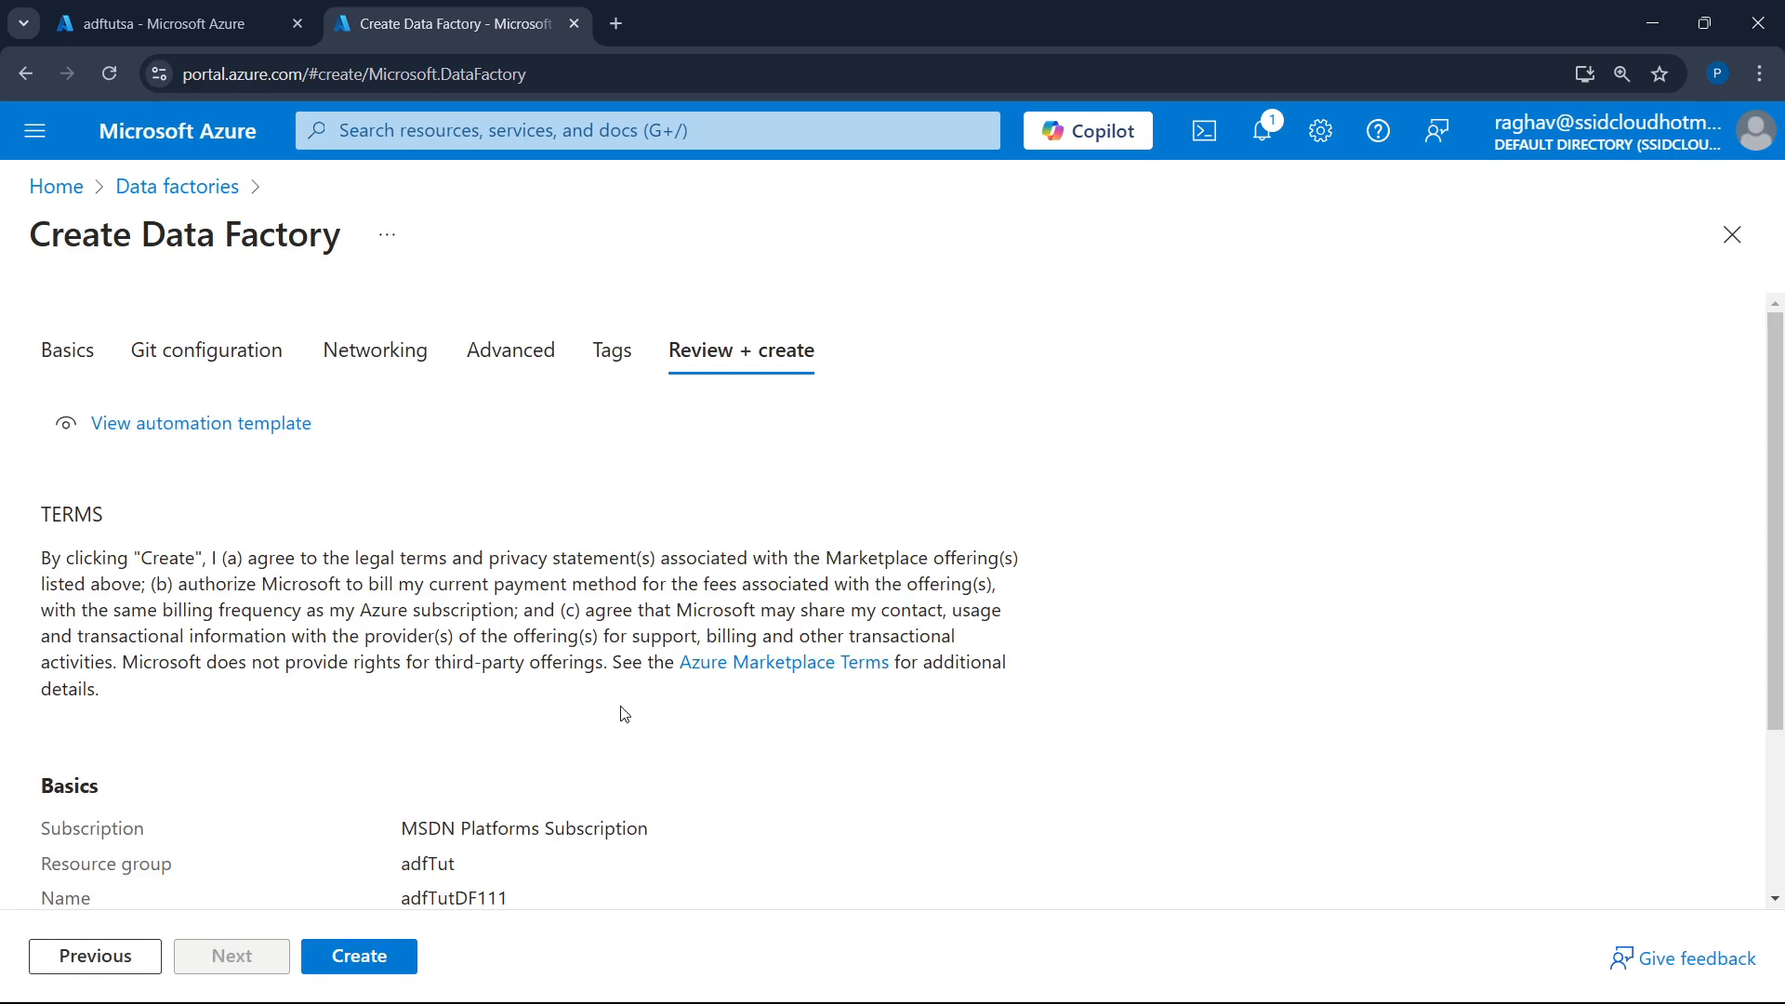
{"action": "scroll", "coordinate": [618, 717], "scroll_direction": "down", "scroll_amount": 3}
{"action": "left_click", "coordinate": [377, 956]}
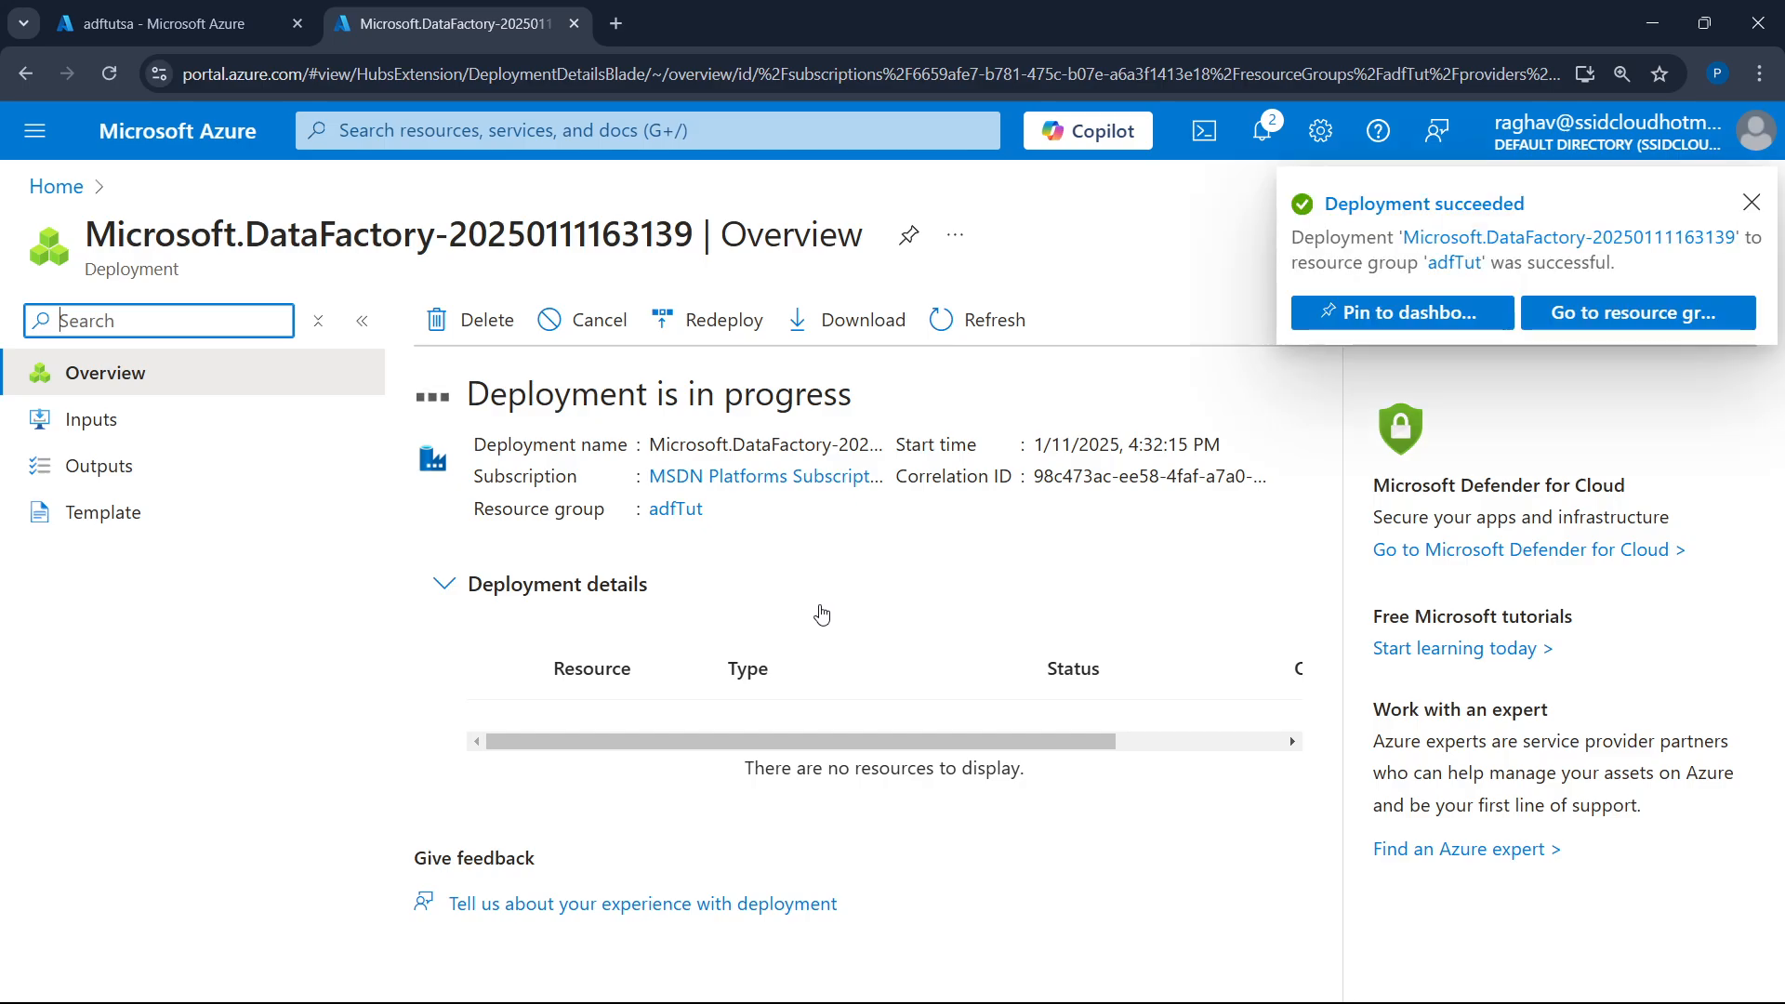
- Open the deployed adfTutDF111 data factory, launch its Data Factory Studio, and dismiss the Git repository notice
{"action": "left_click", "coordinate": [623, 718]}
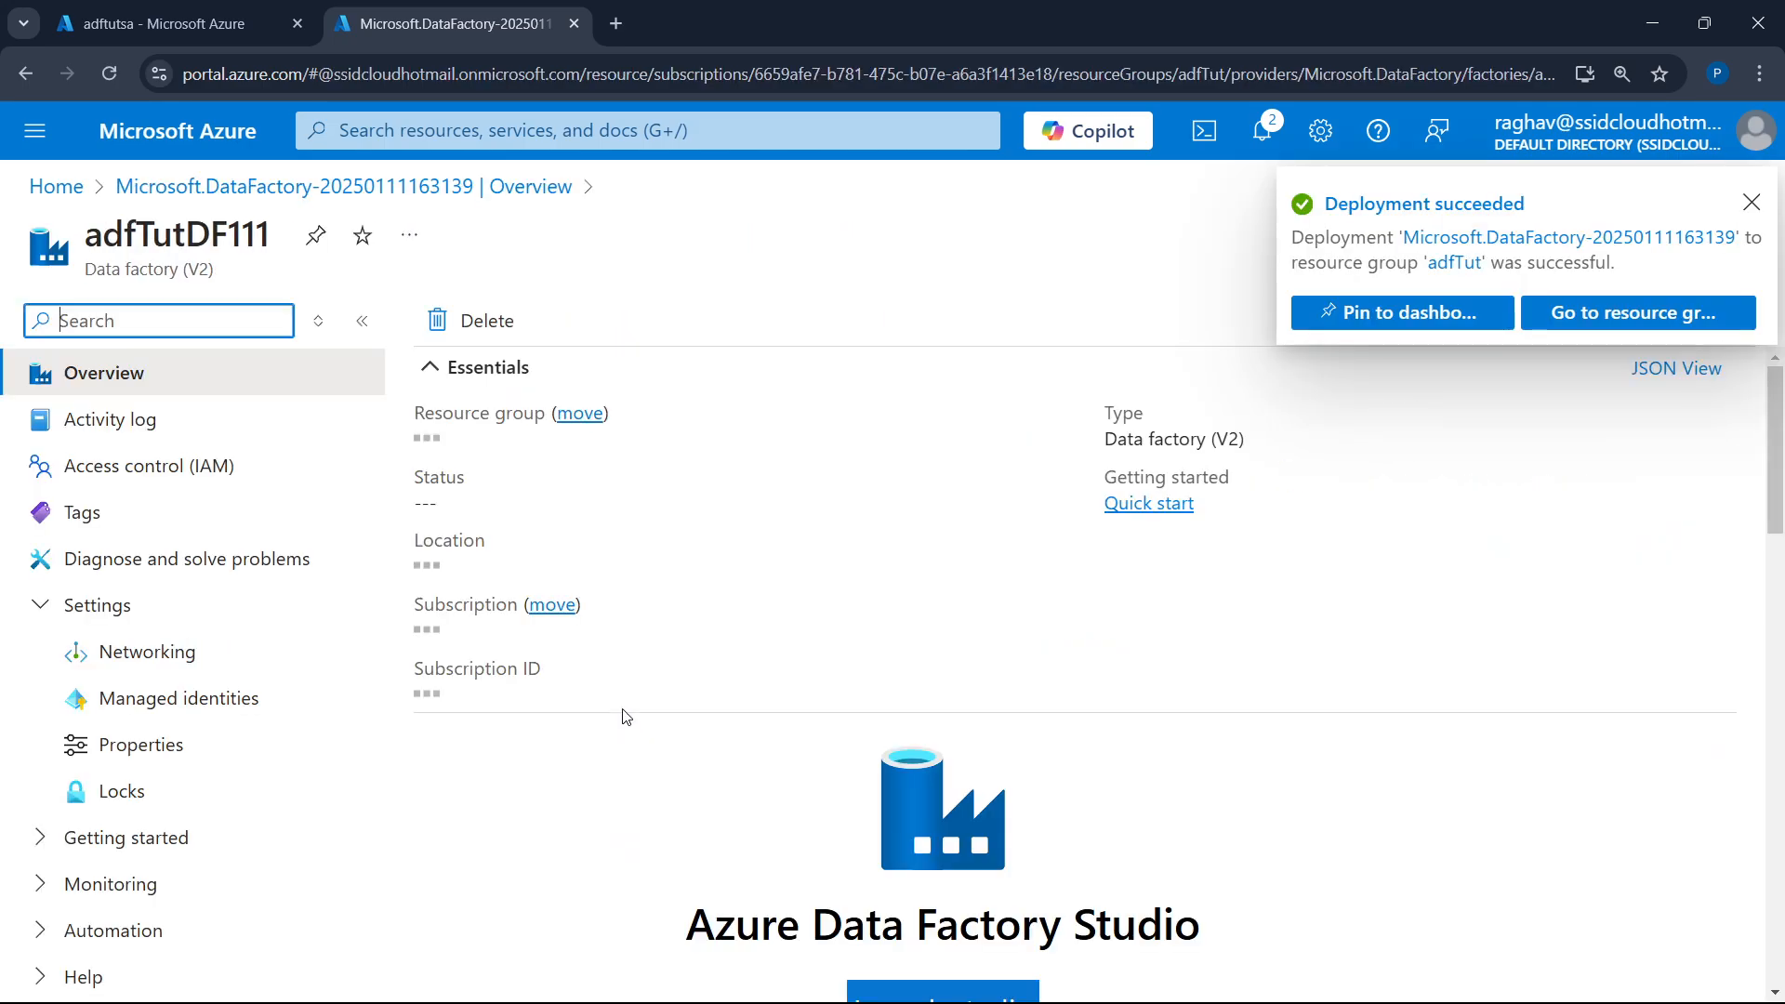
{"action": "scroll", "coordinate": [874, 707], "scroll_direction": "down", "scroll_amount": 3}
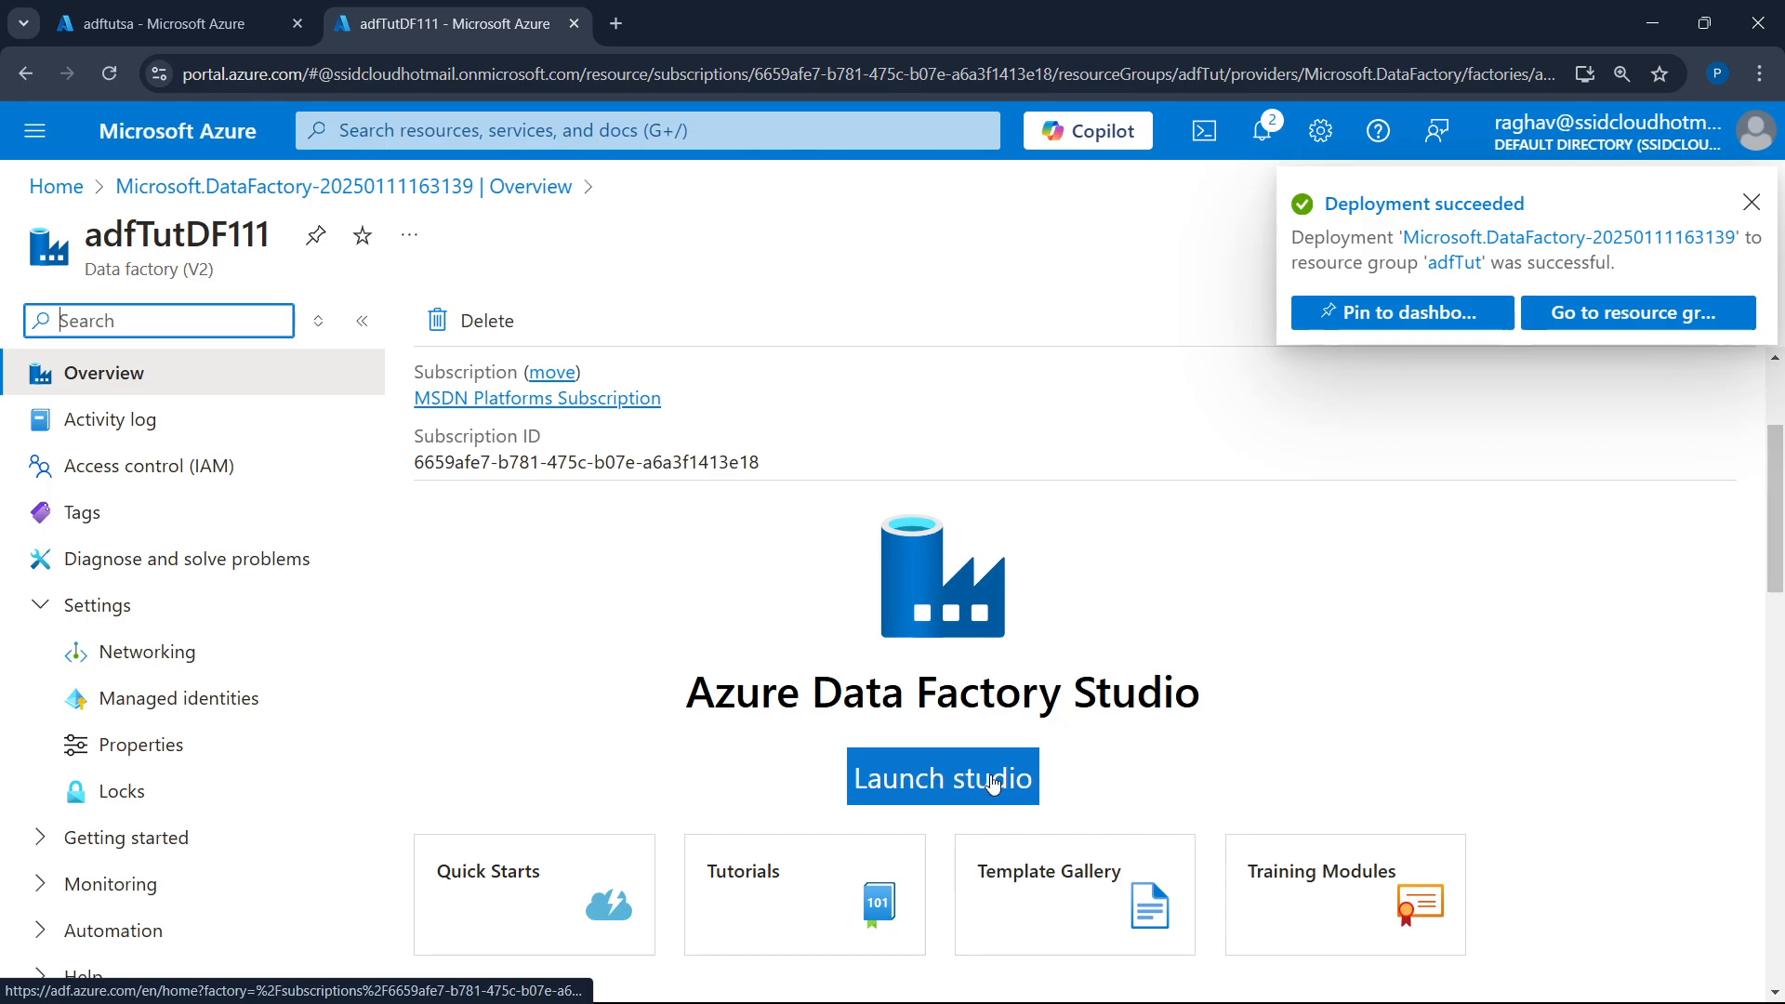
{"action": "left_click", "coordinate": [930, 788]}
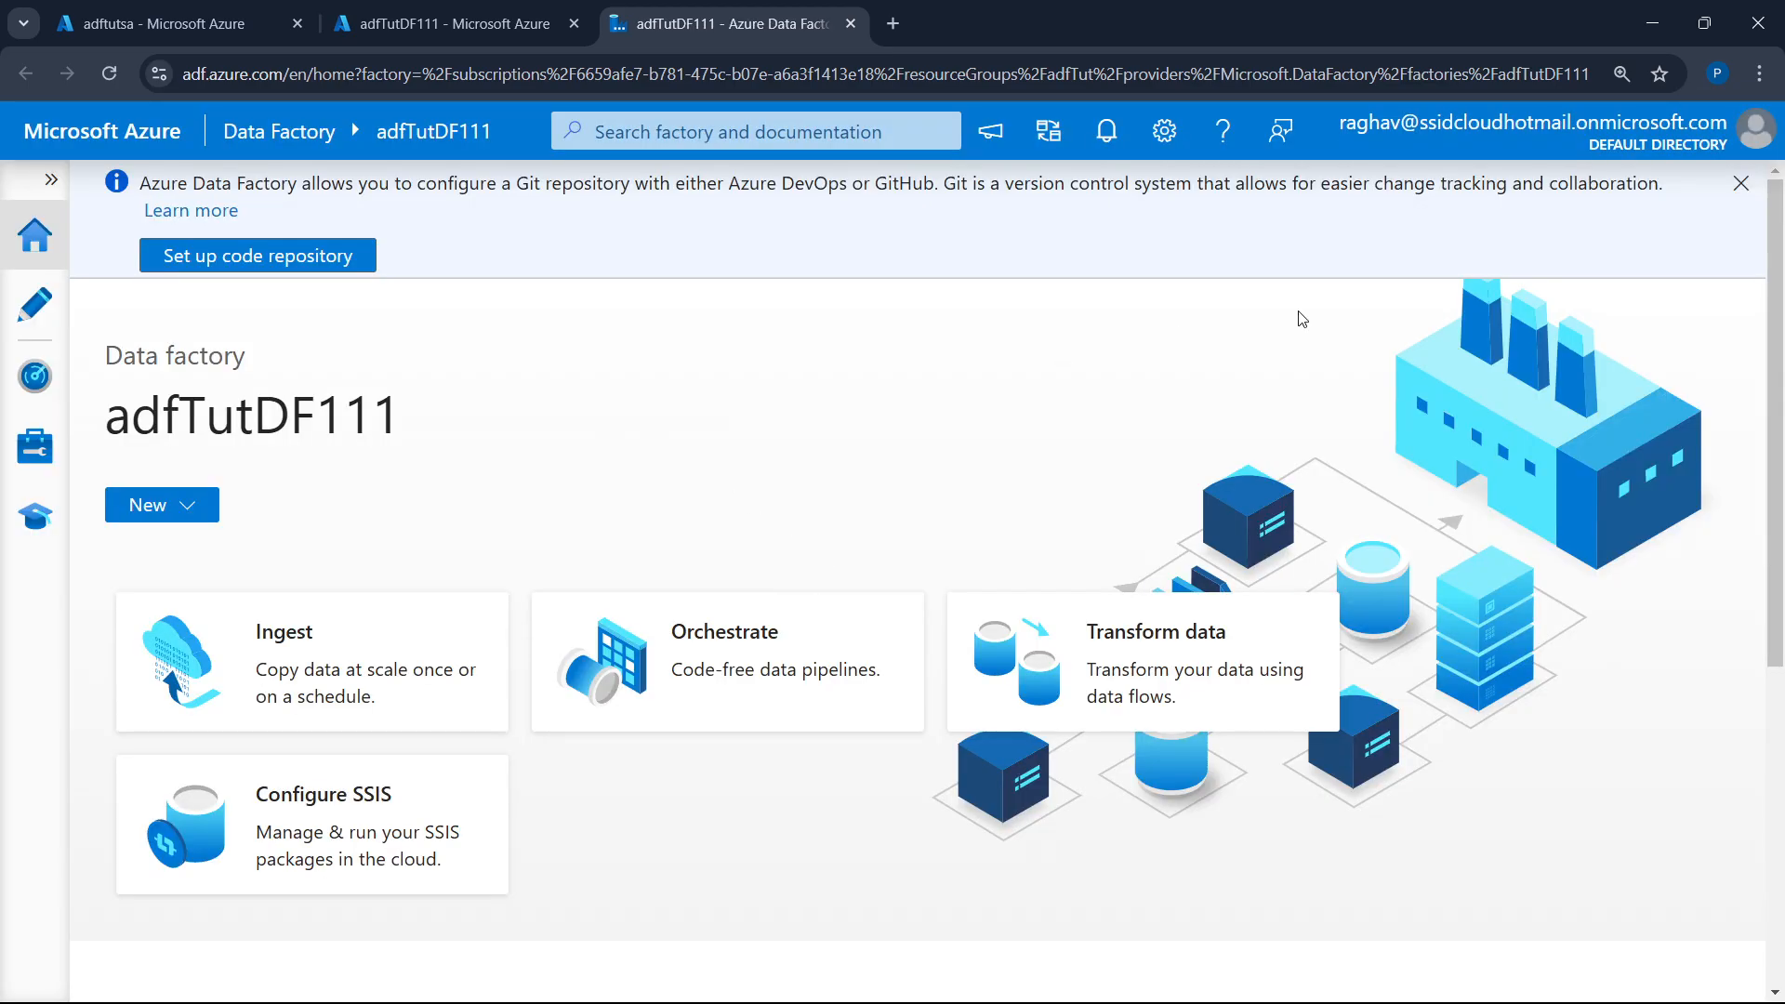
{"action": "left_click", "coordinate": [1741, 185]}
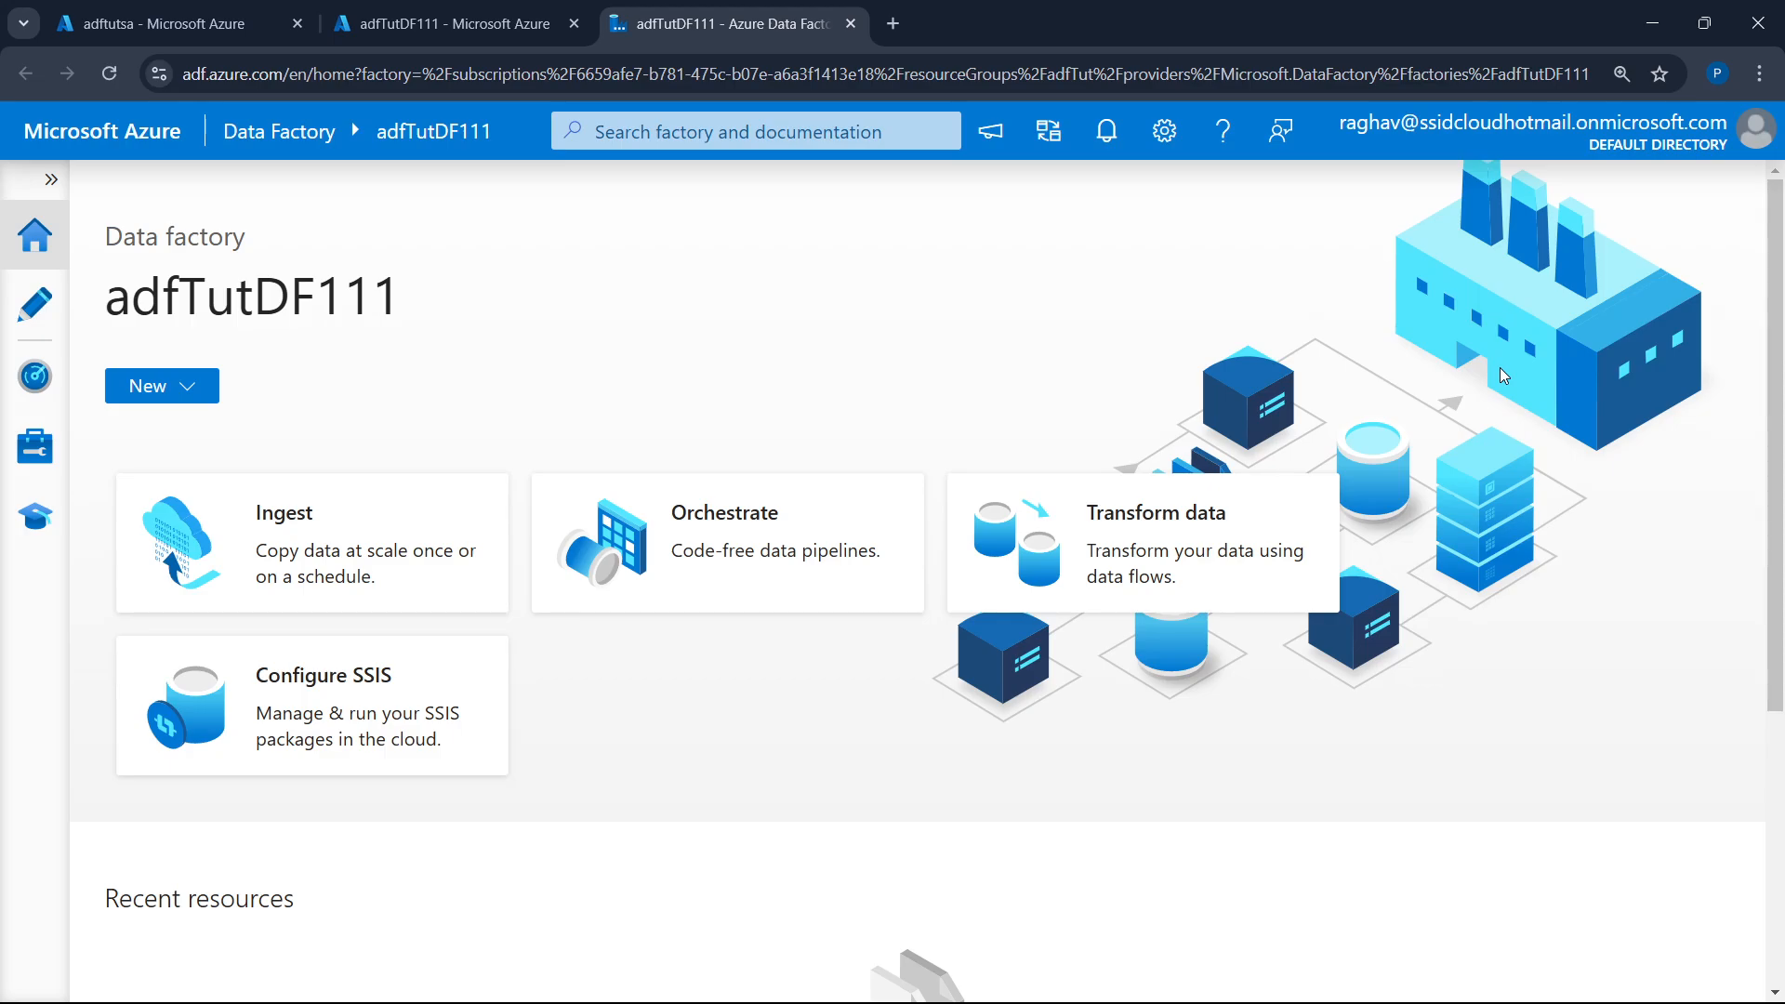
- Create a new pipeline named TransformMovies and hide its properties
{"action": "left_click", "coordinate": [757, 568]}
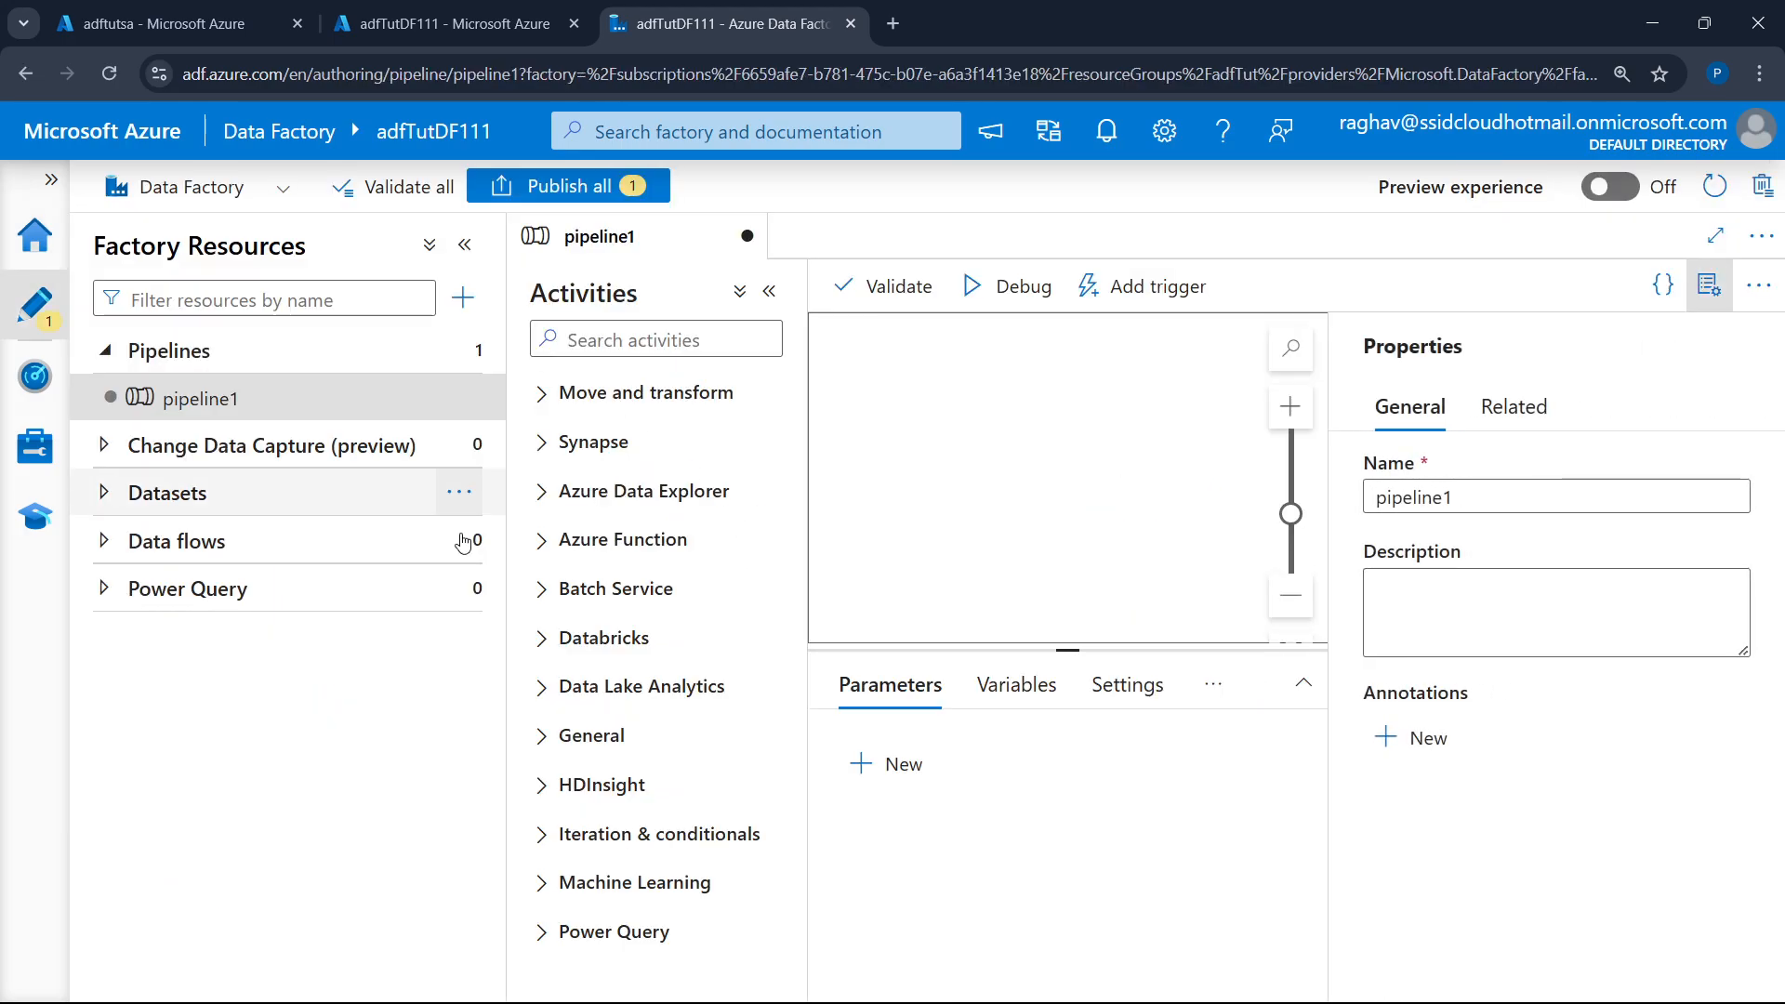
{"action": "double_click", "coordinate": [1495, 504]}
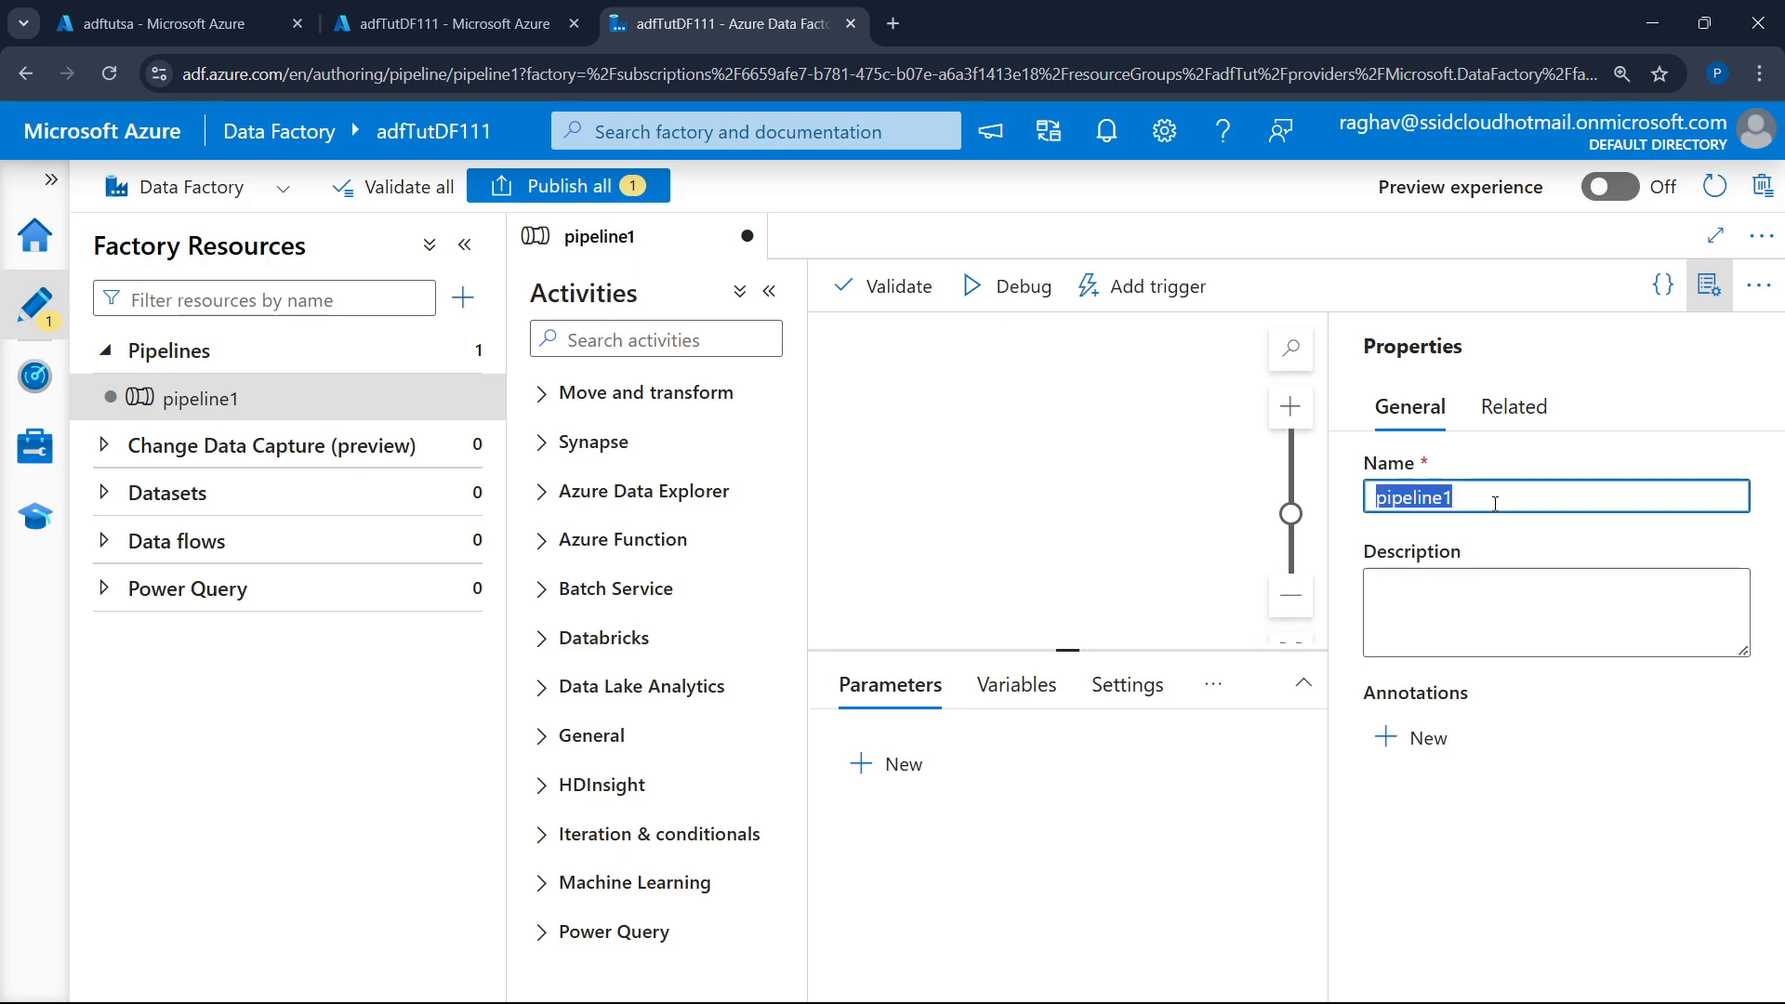
{"action": "type", "text": "Tra"}
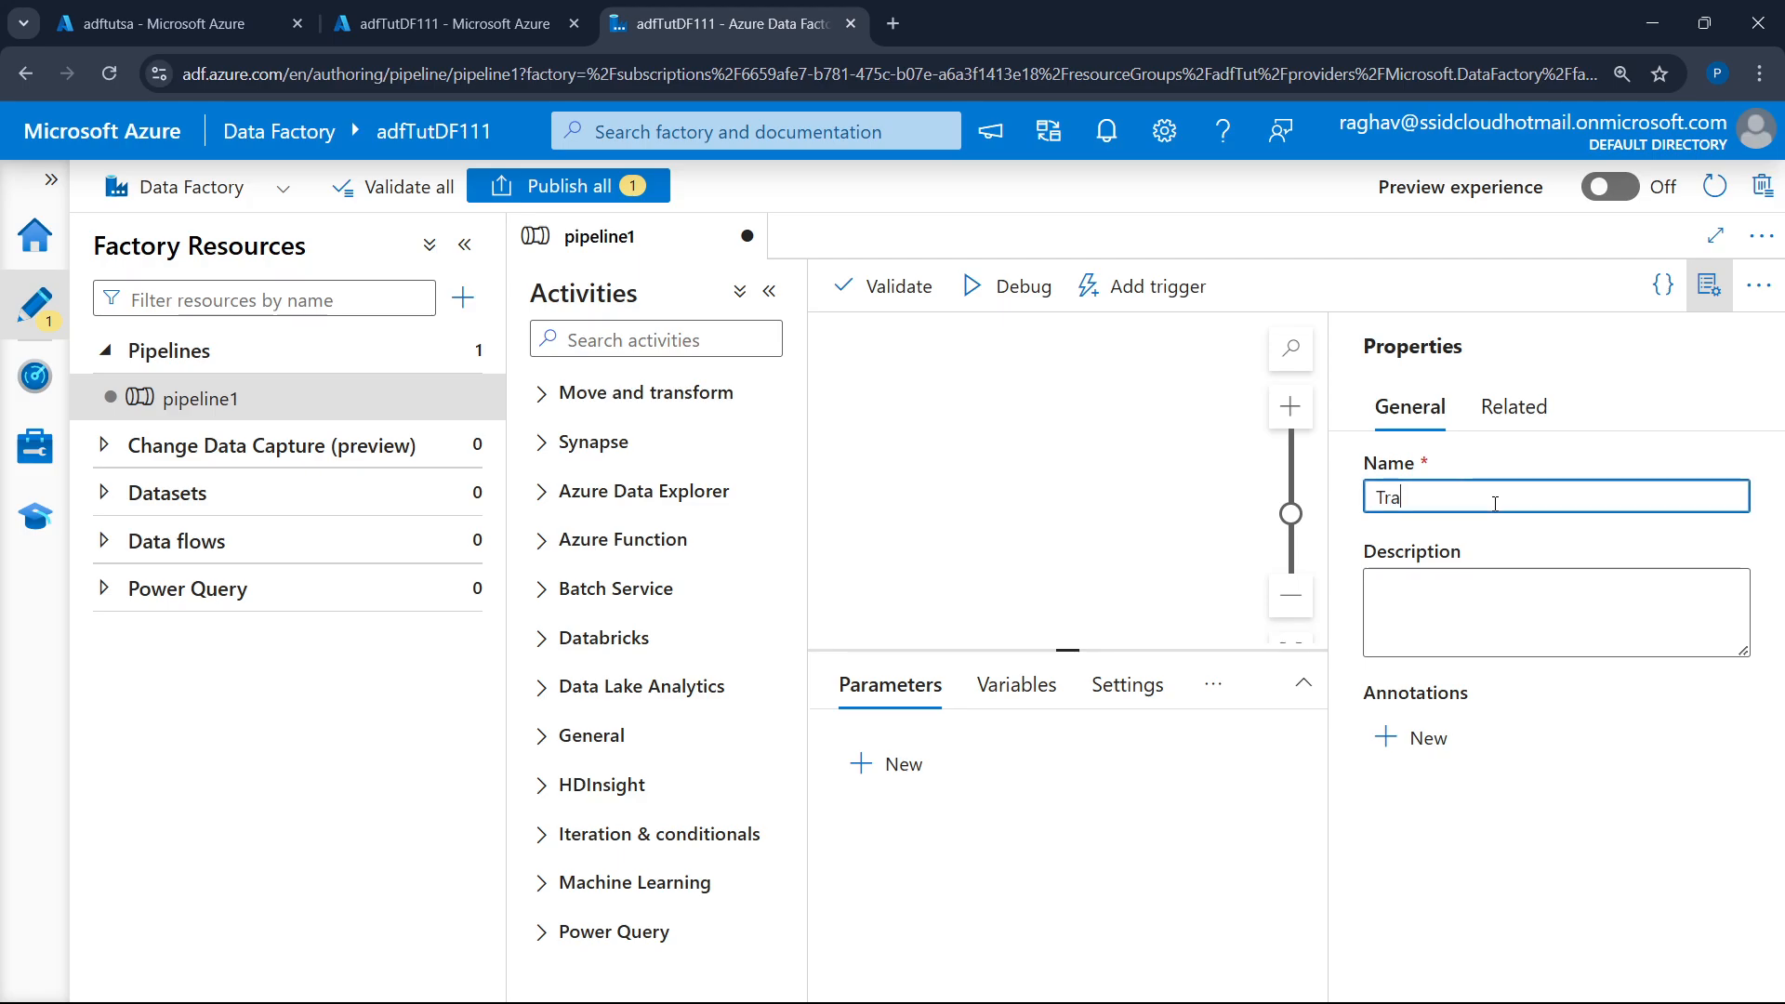
{"action": "type", "text": "nsfo"}
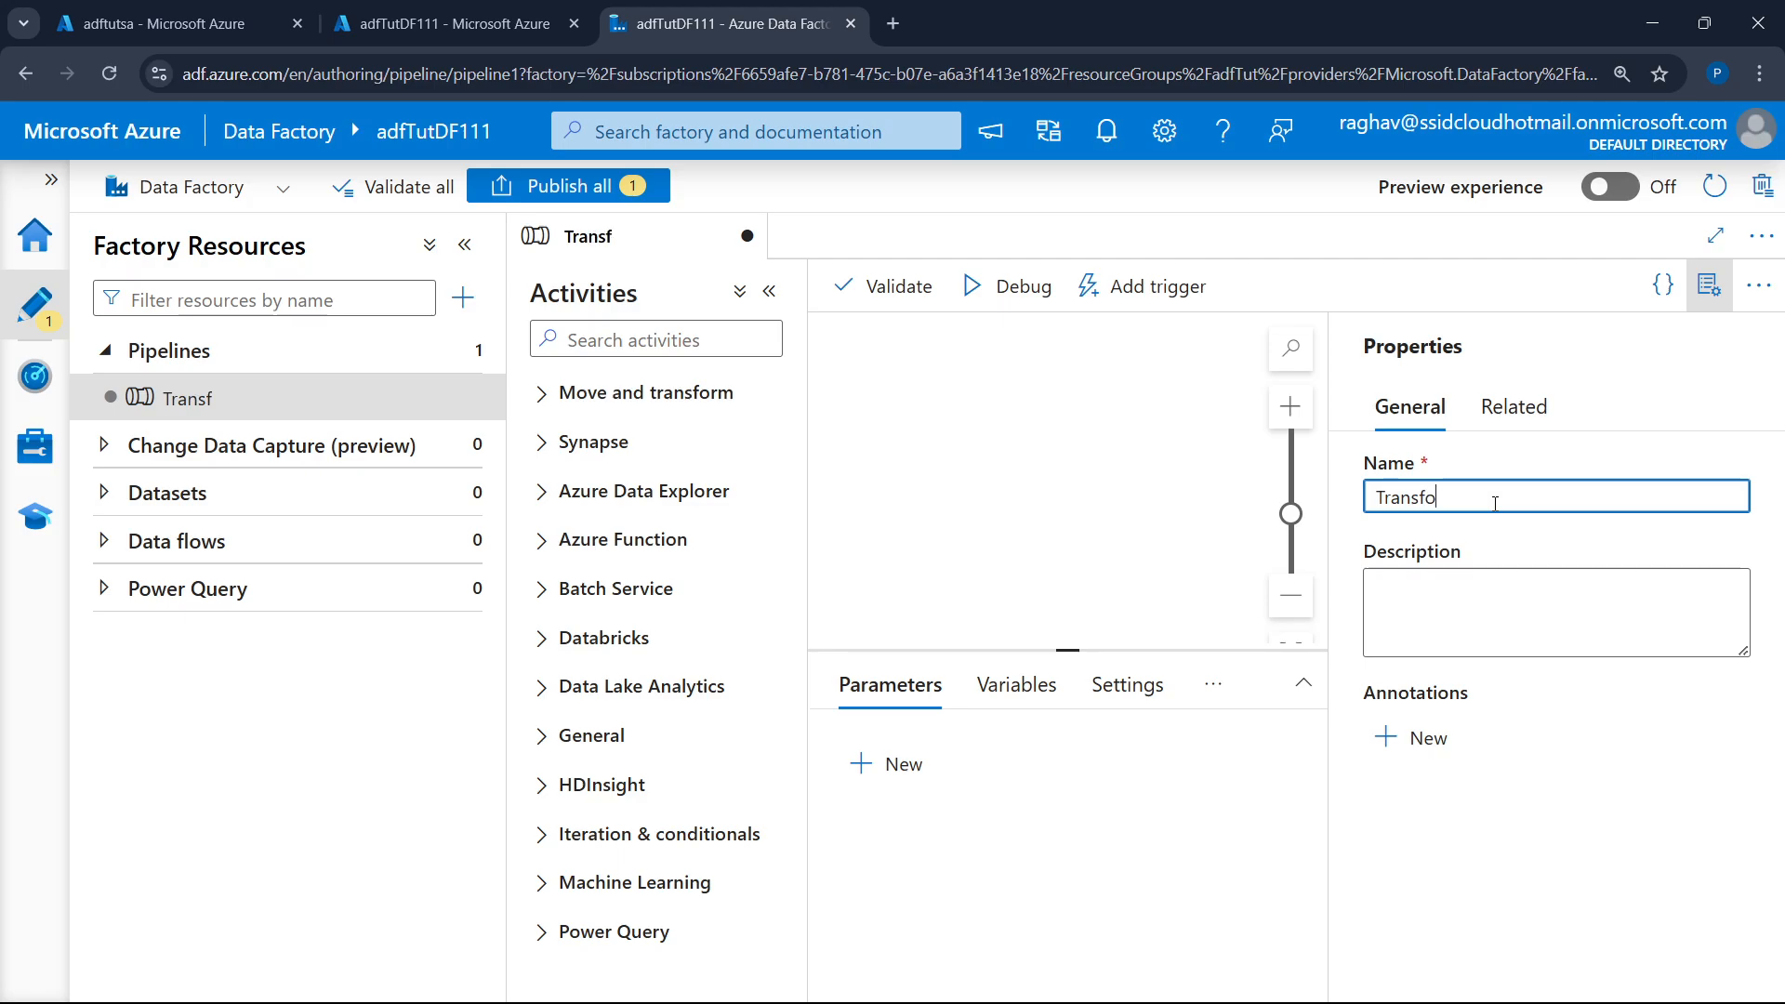
{"action": "type", "text": "rmMovies"}
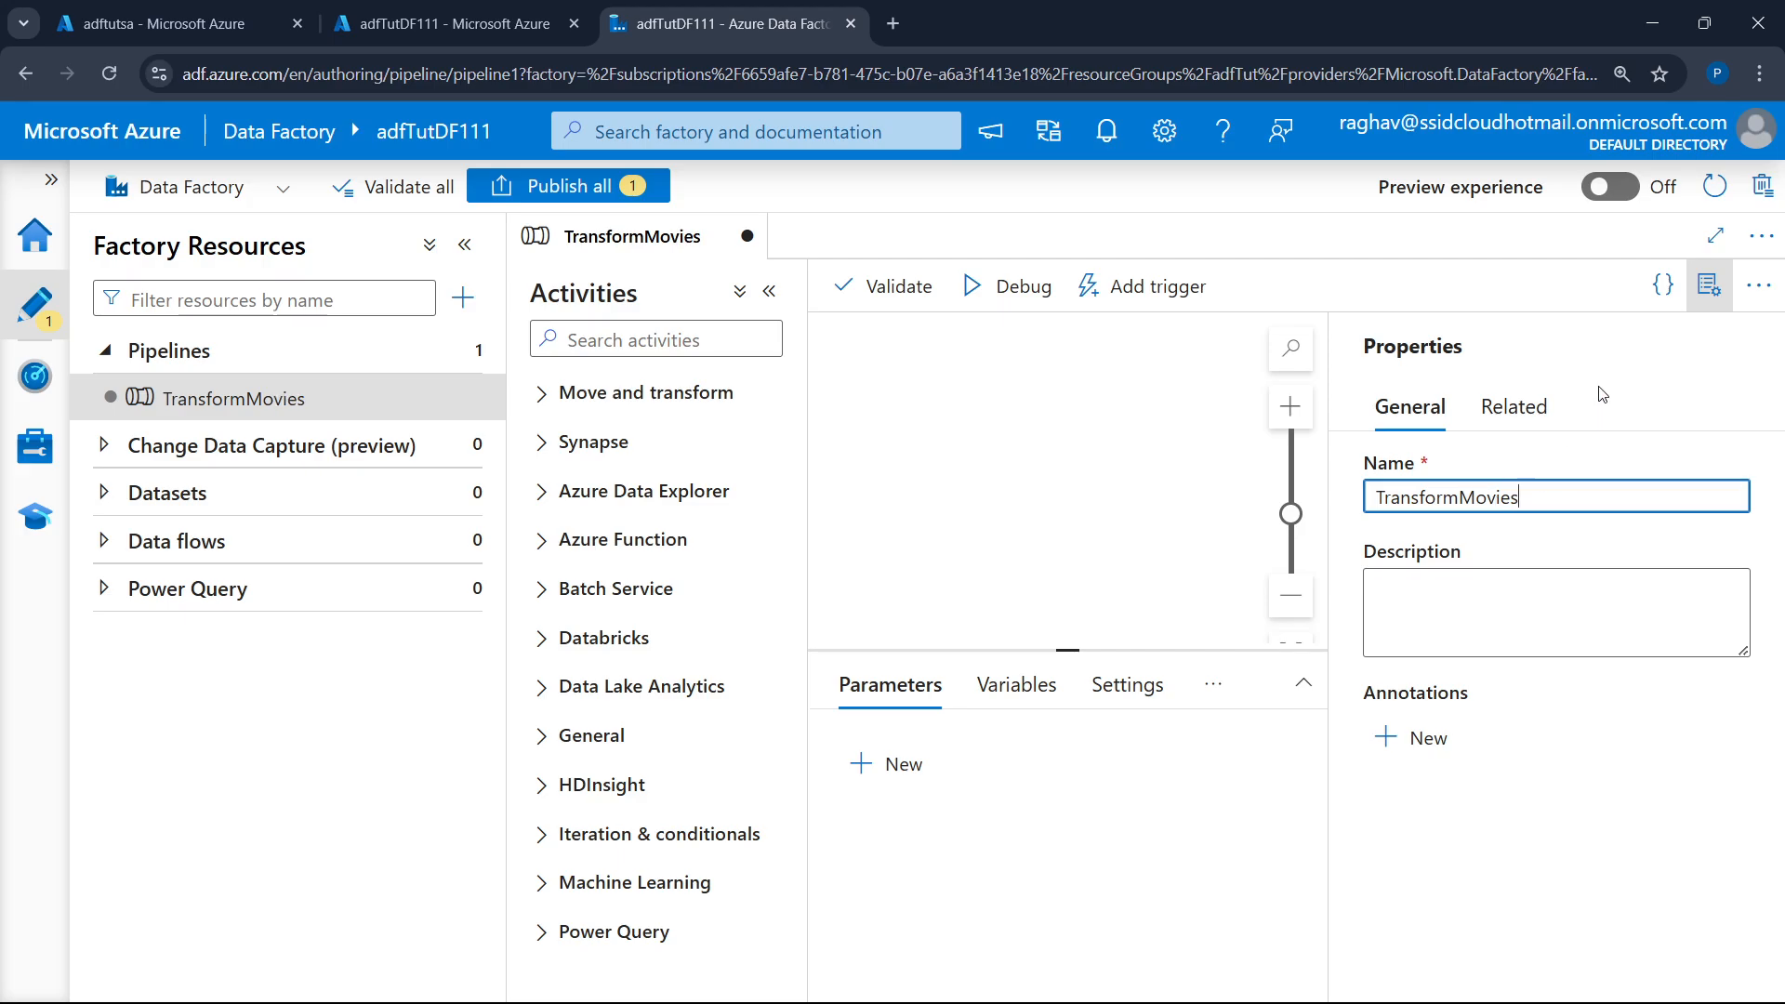
{"action": "left_click", "coordinate": [1709, 285]}
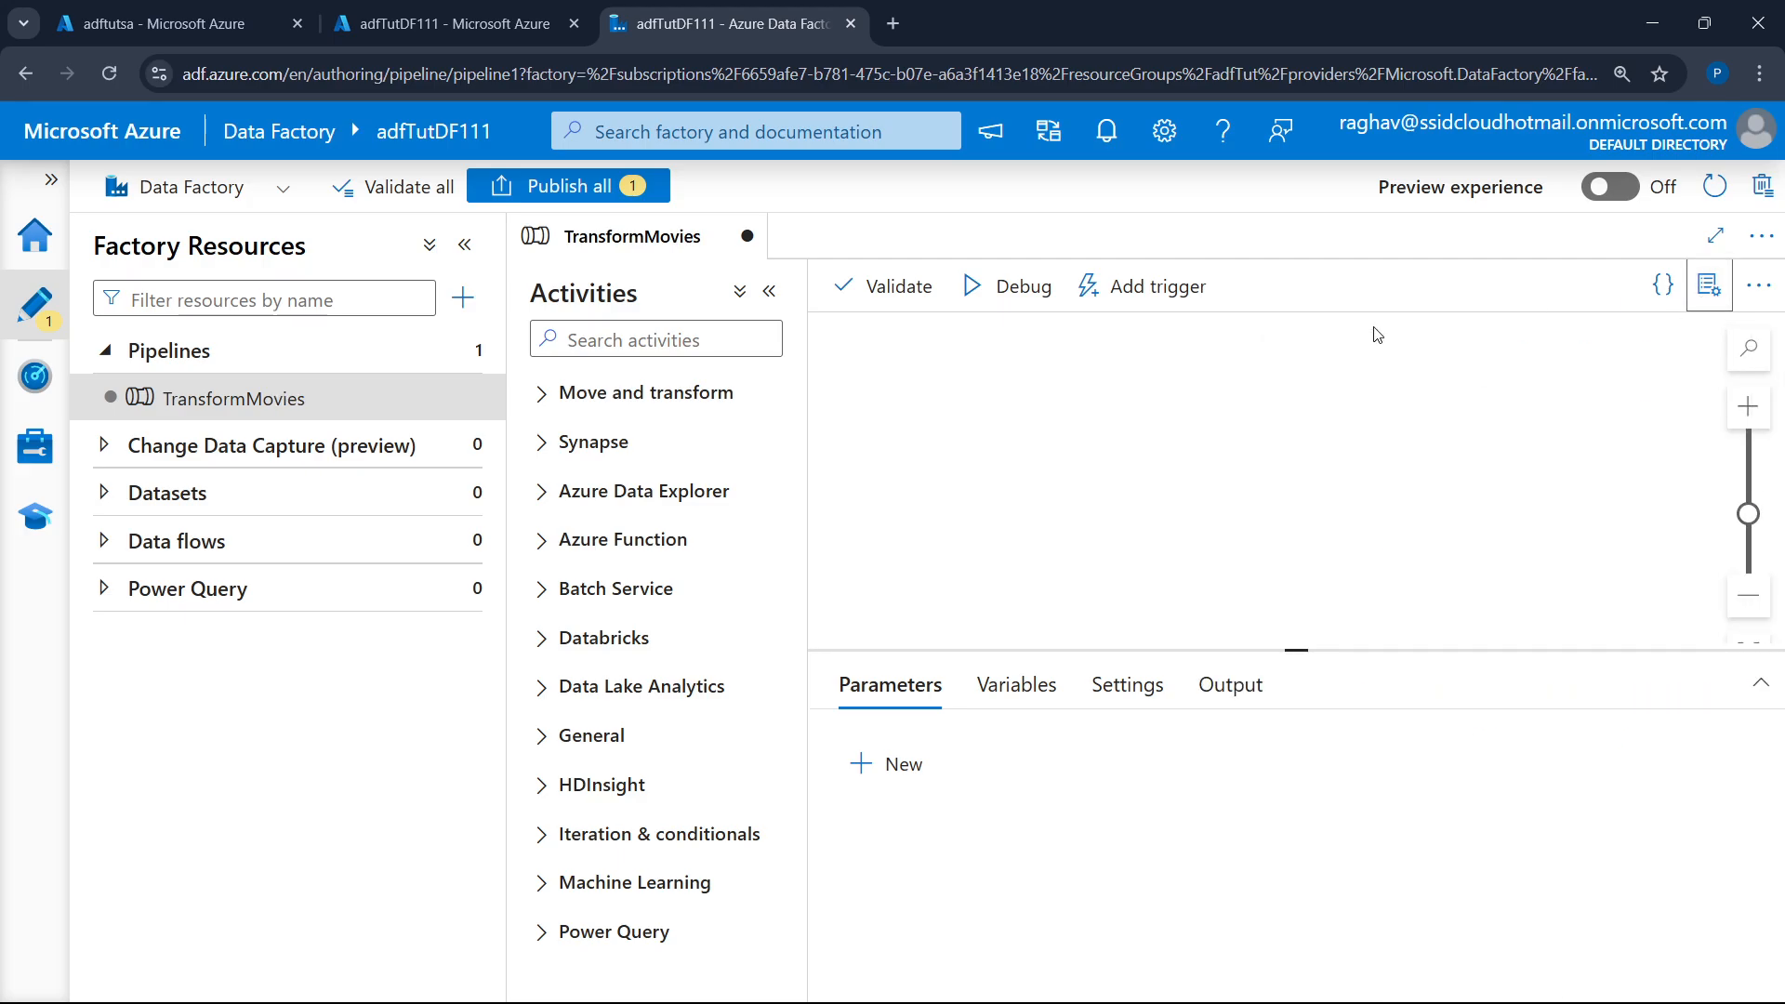
- Add a Data flow activity to the pipeline and turn on data flow debug with AutoResolveIntegrationRuntime and a 1 hour time to live
{"action": "left_click", "coordinate": [464, 246]}
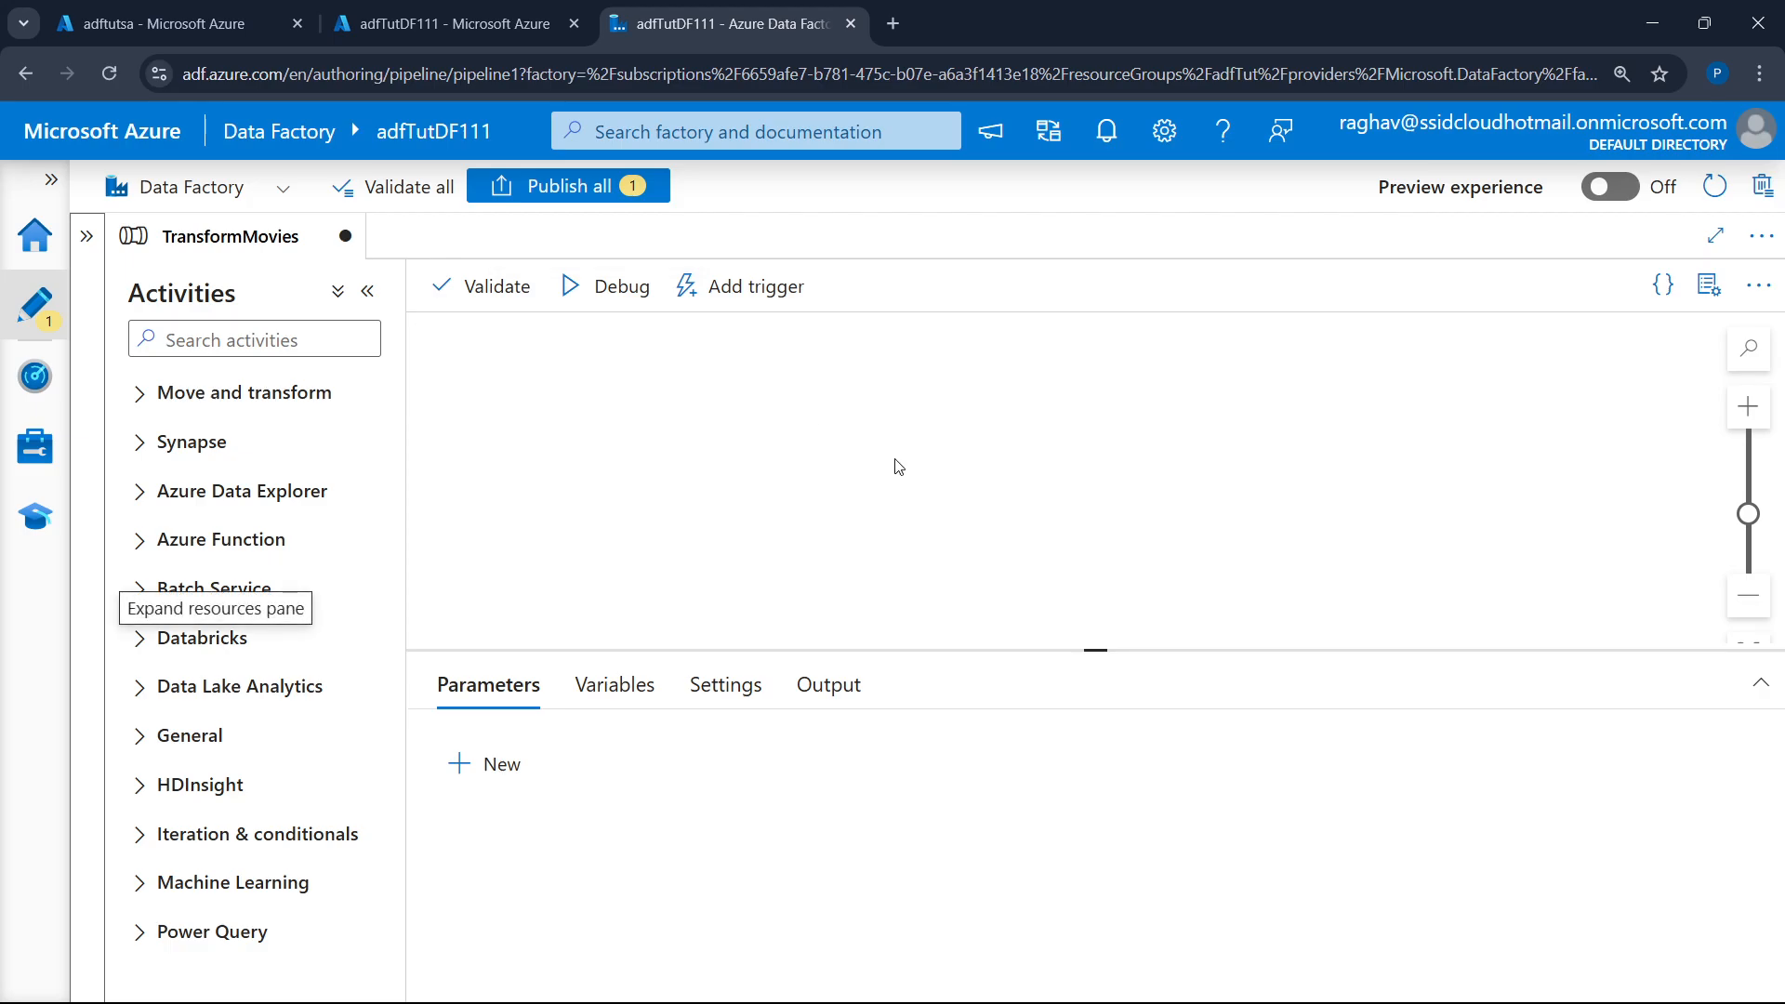
{"action": "left_click", "coordinate": [201, 392]}
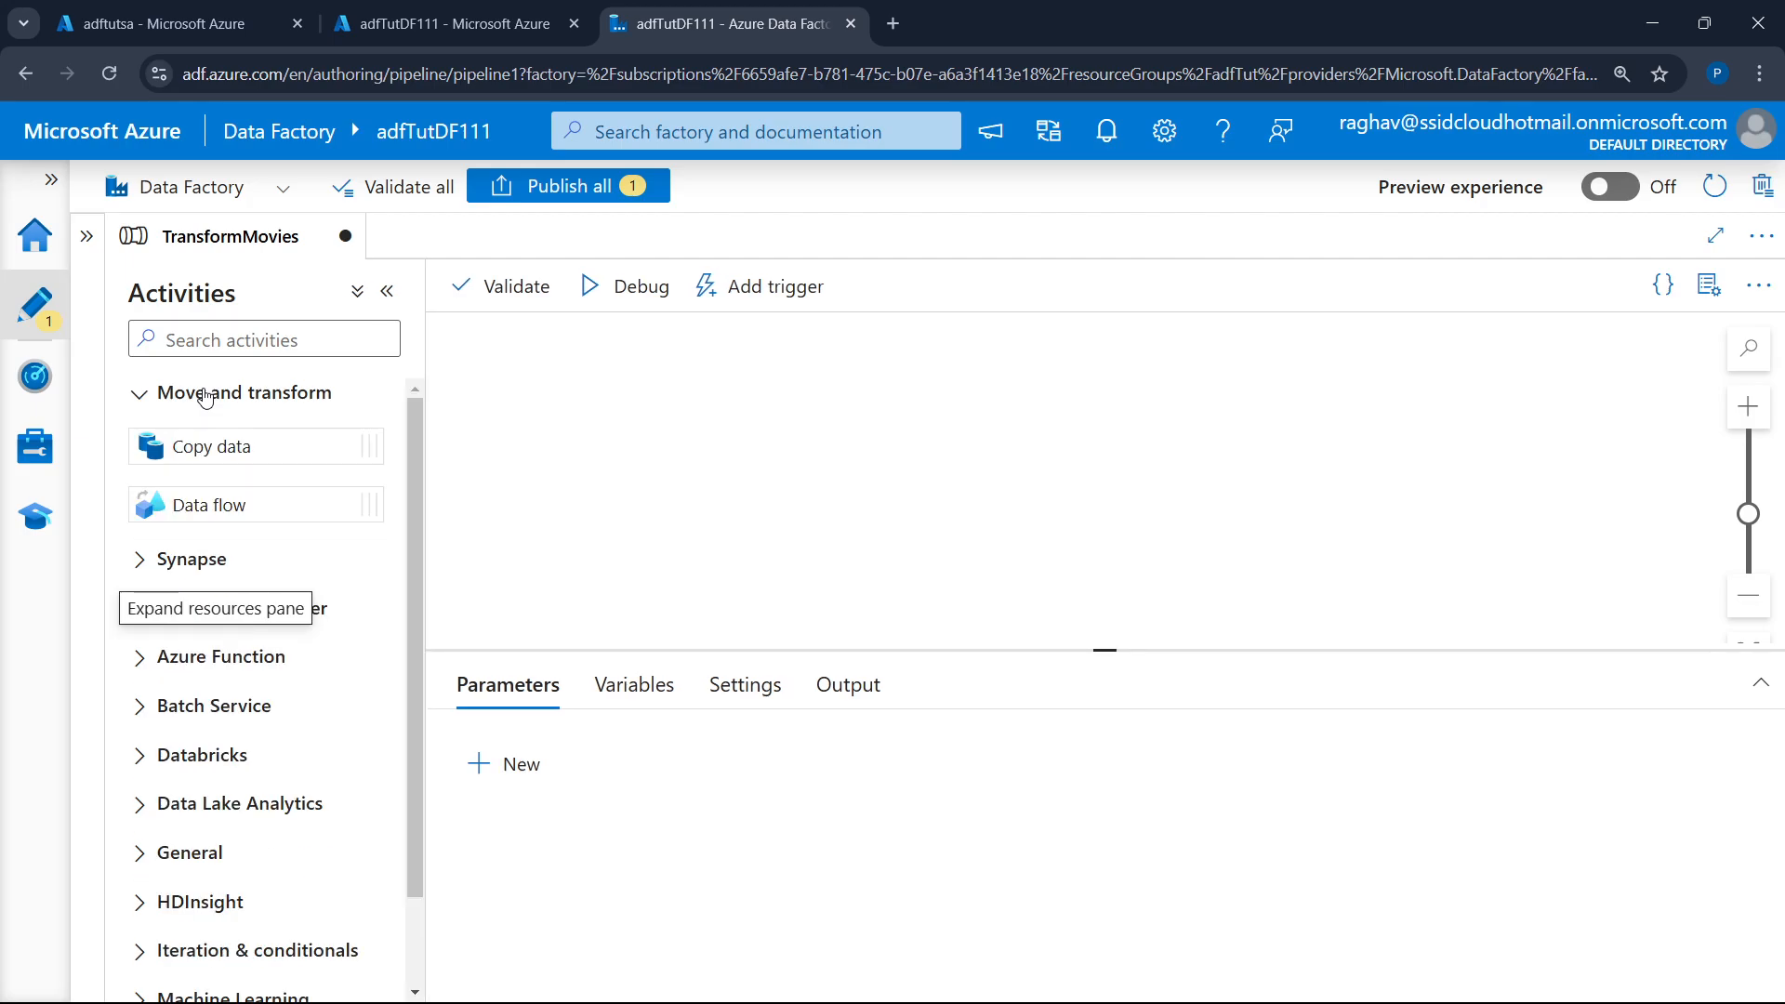
{"action": "left_click_drag", "start_coordinate": [255, 502], "coordinate": [628, 436]}
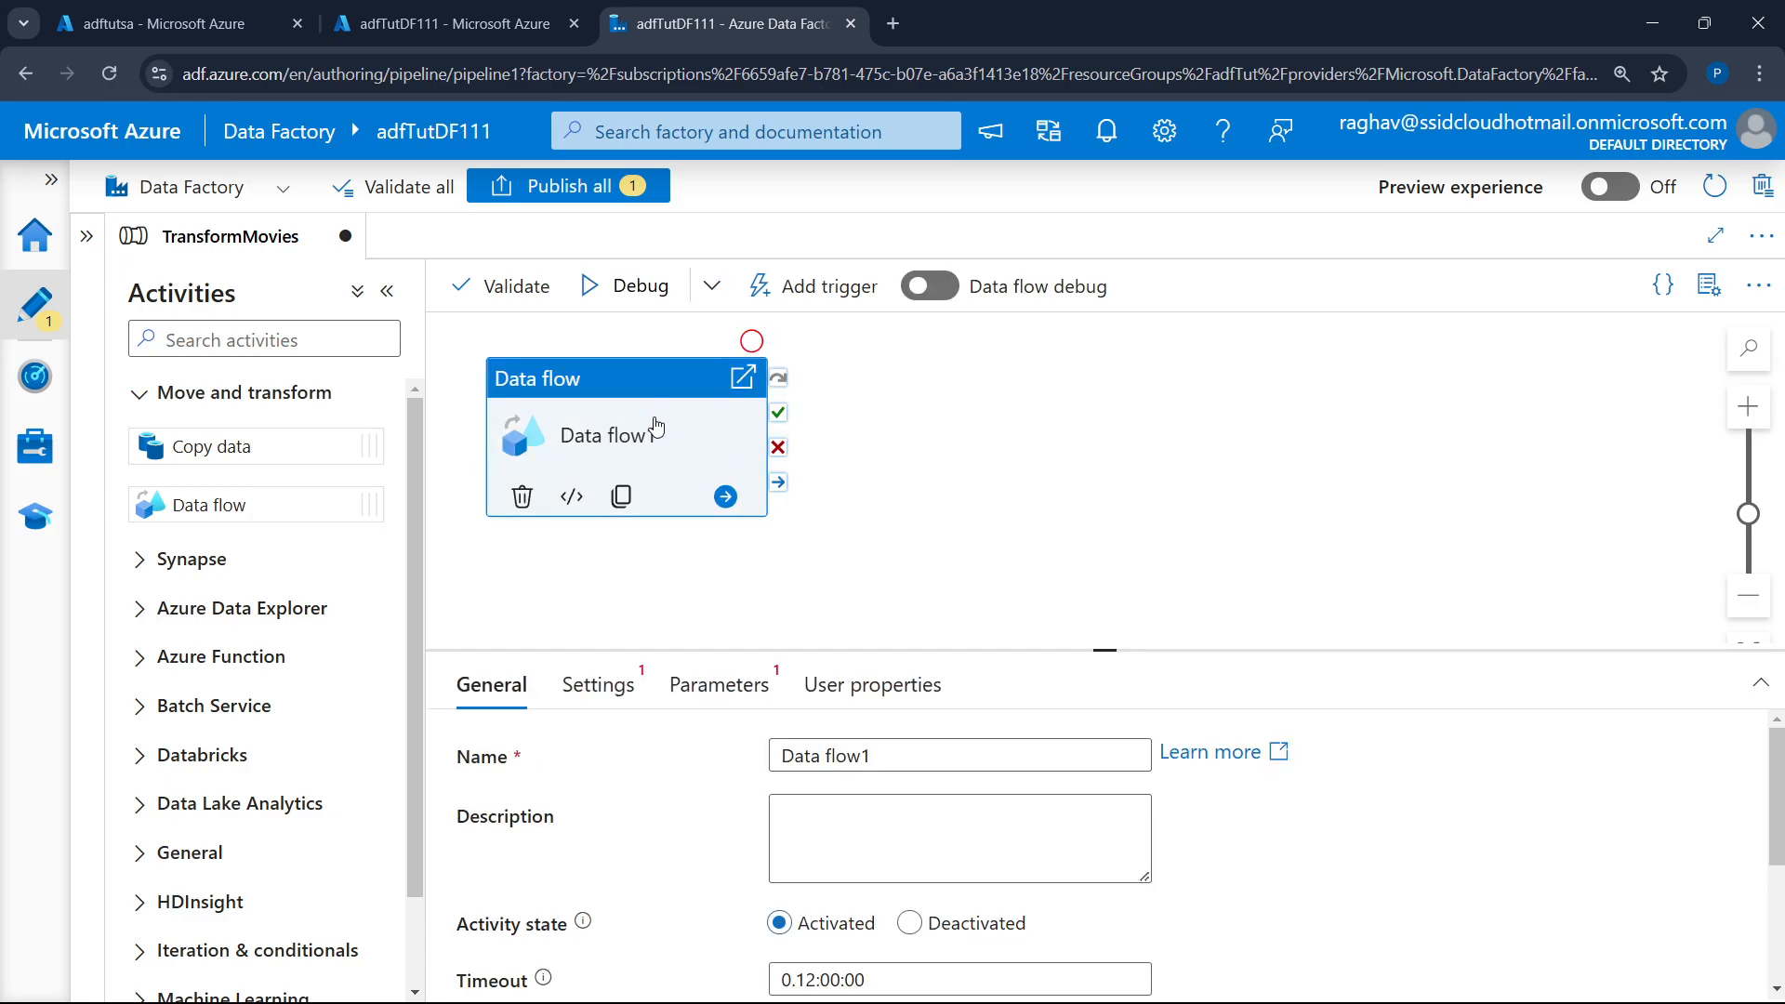
{"action": "left_click", "coordinate": [929, 288]}
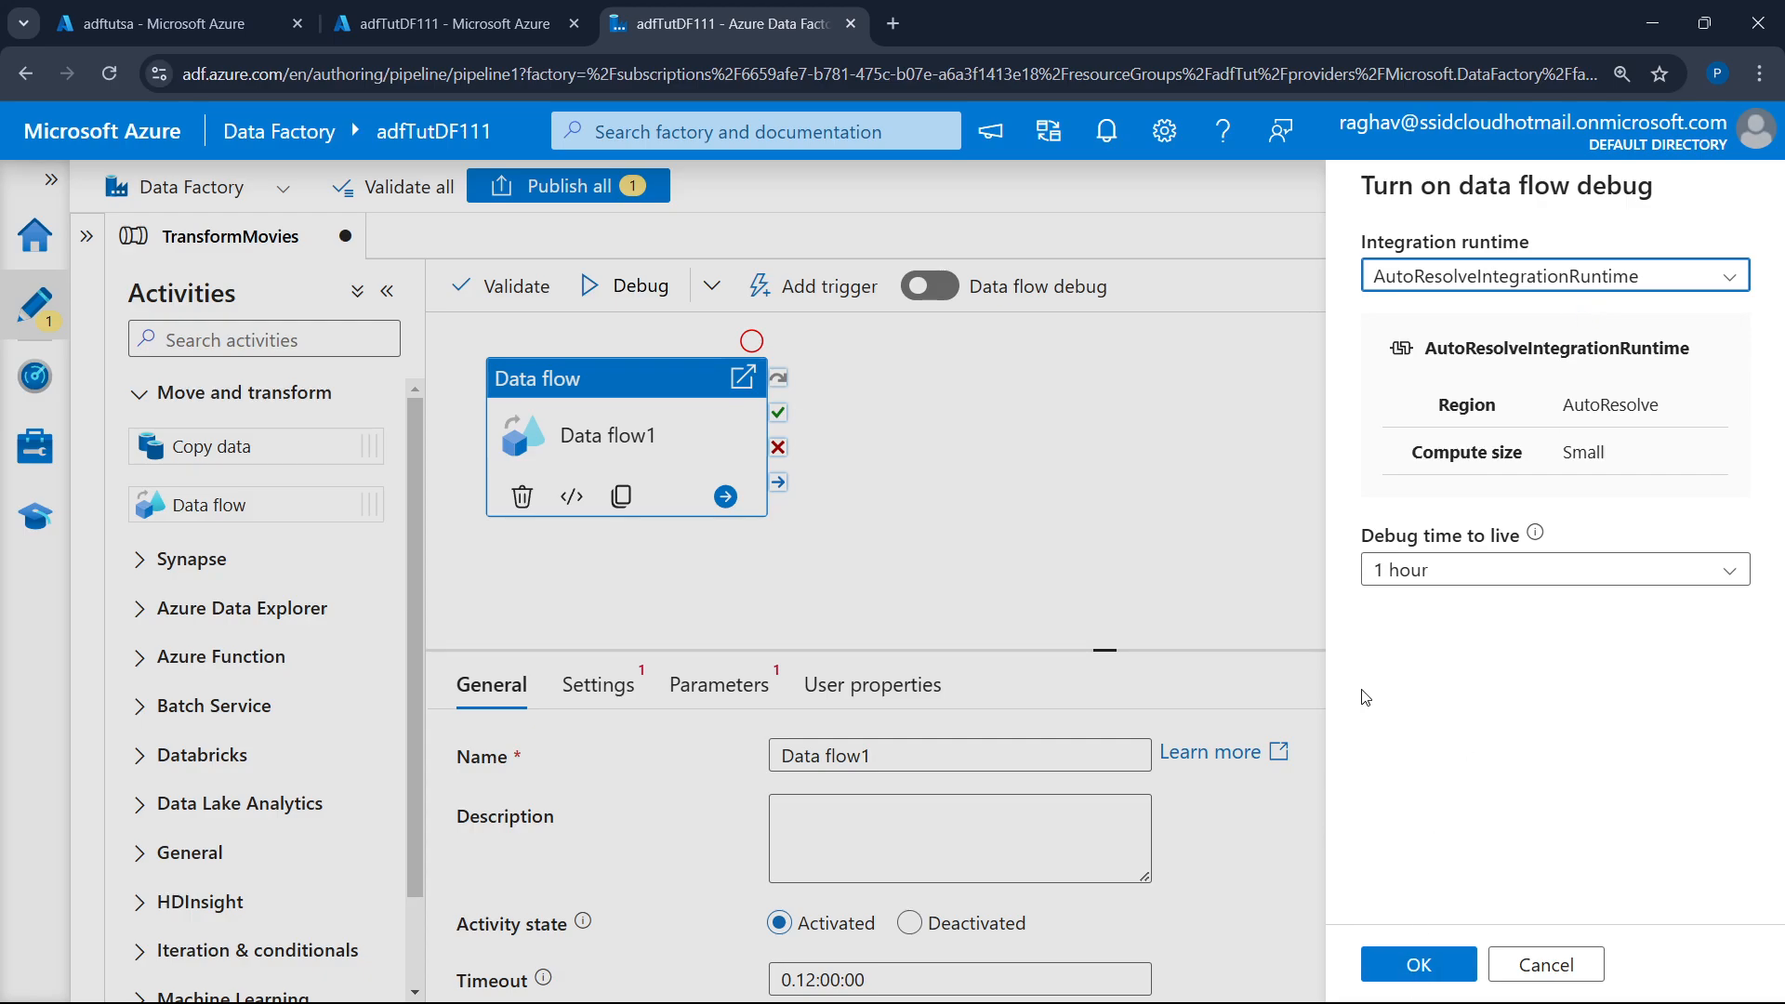
{"action": "left_click", "coordinate": [1420, 967]}
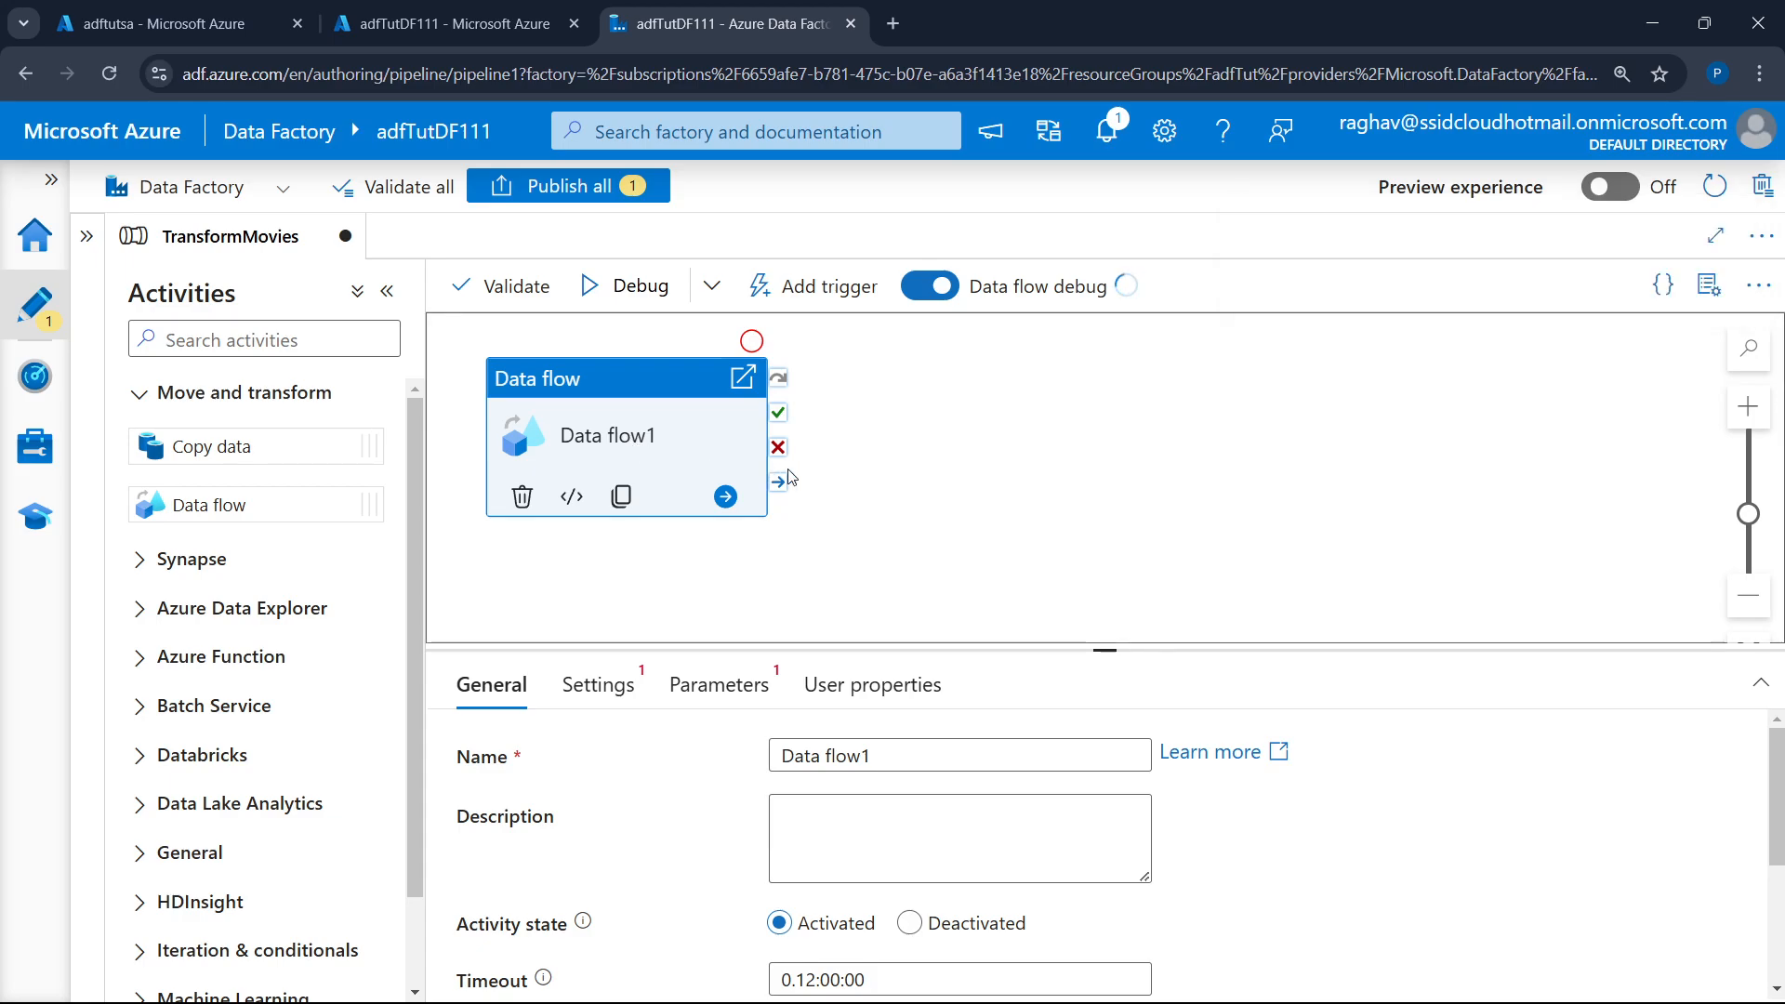
- Create a new data flow for the pipeline's Data flow activity and name it TransformMovies
{"action": "left_click", "coordinate": [1178, 976]}
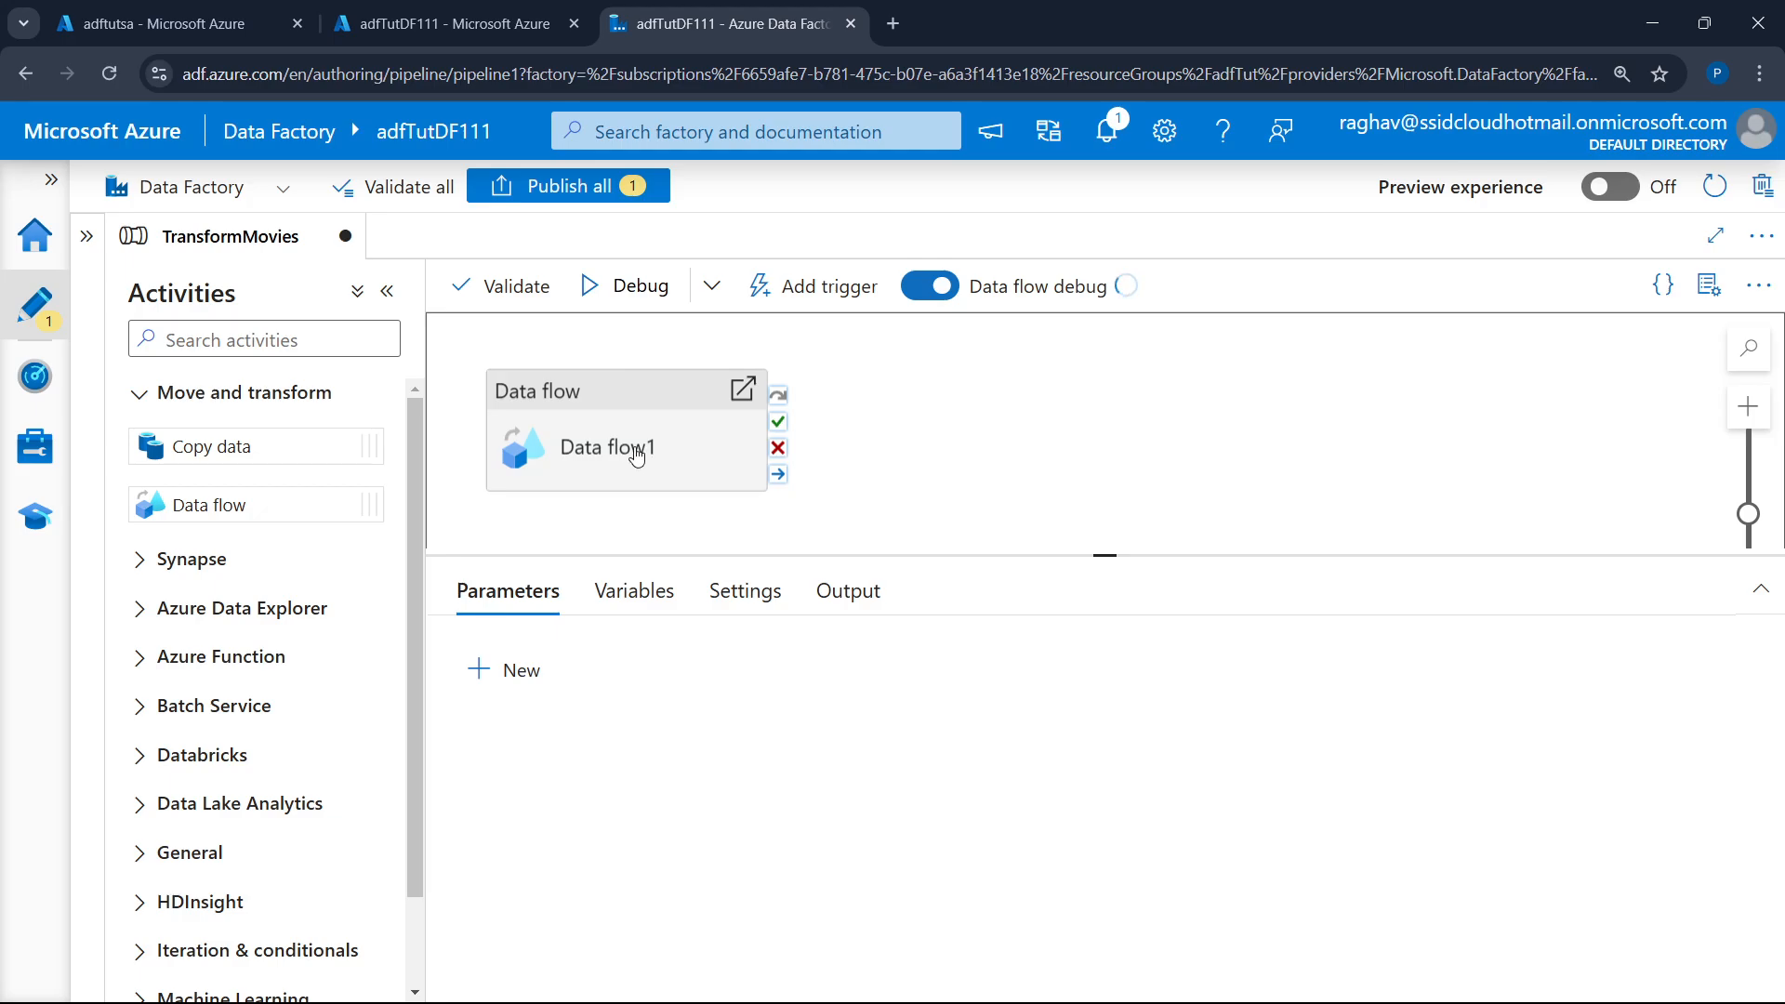
{"action": "left_click", "coordinate": [637, 455]}
{"action": "left_click", "coordinate": [600, 595]}
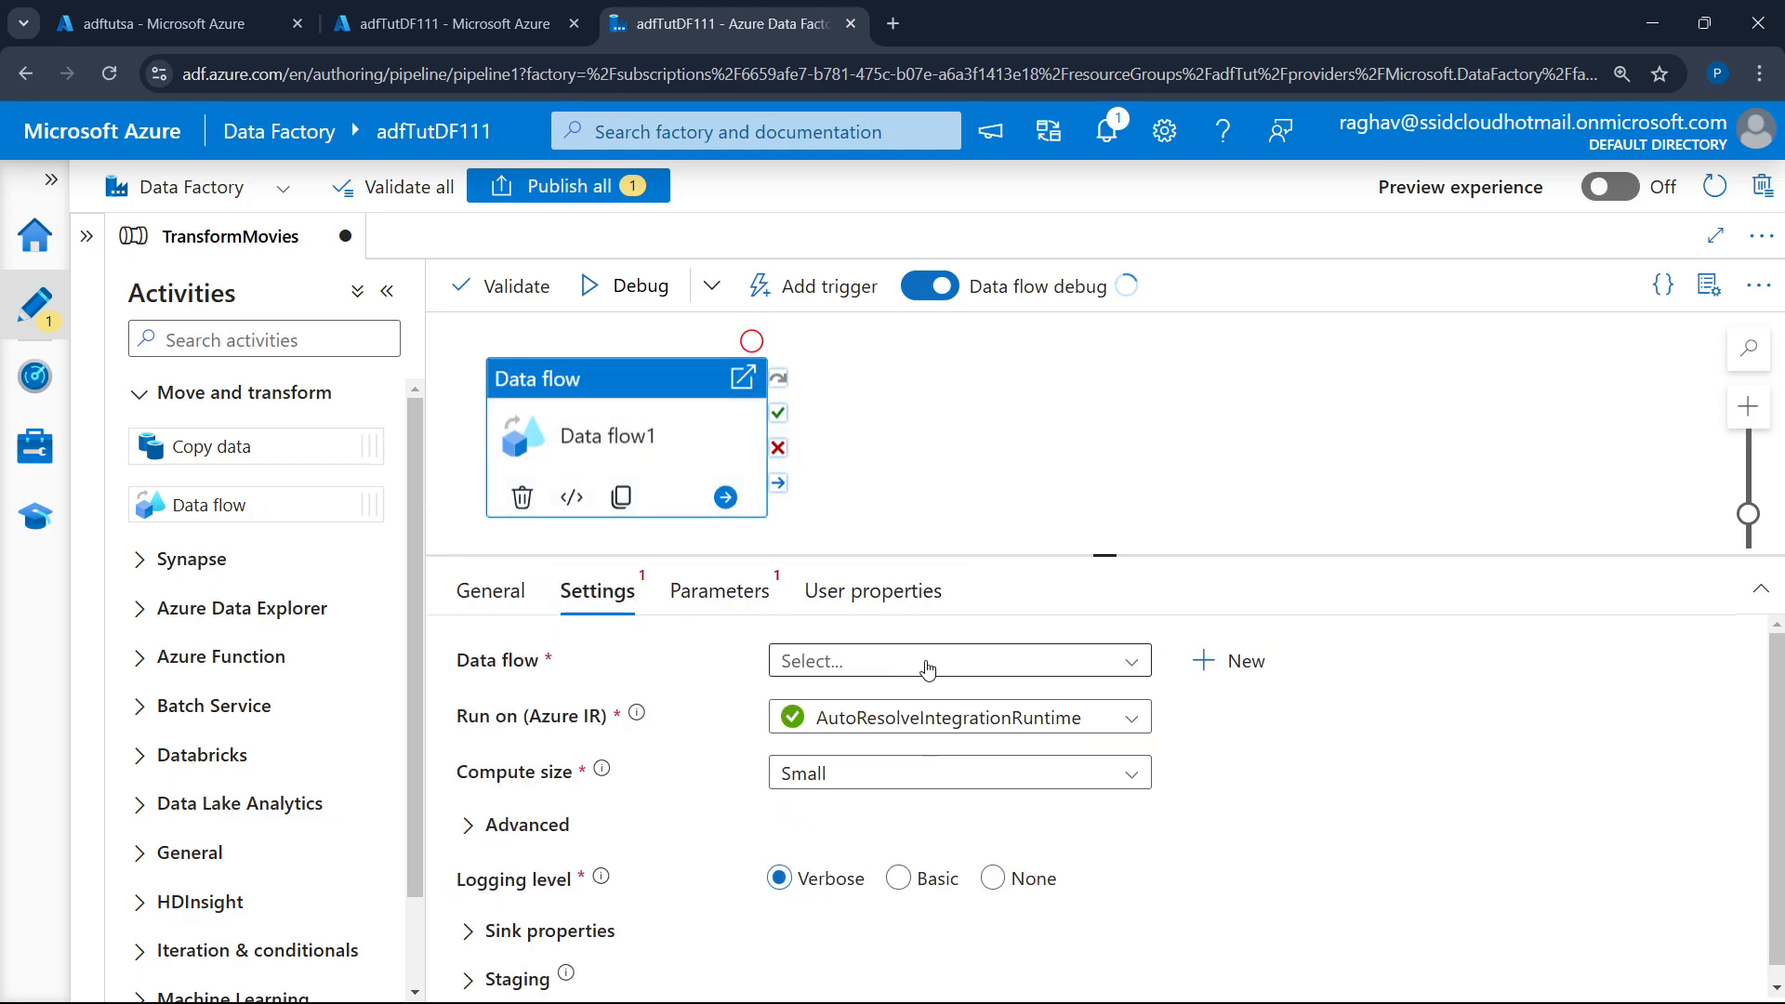
{"action": "left_click", "coordinate": [1208, 662]}
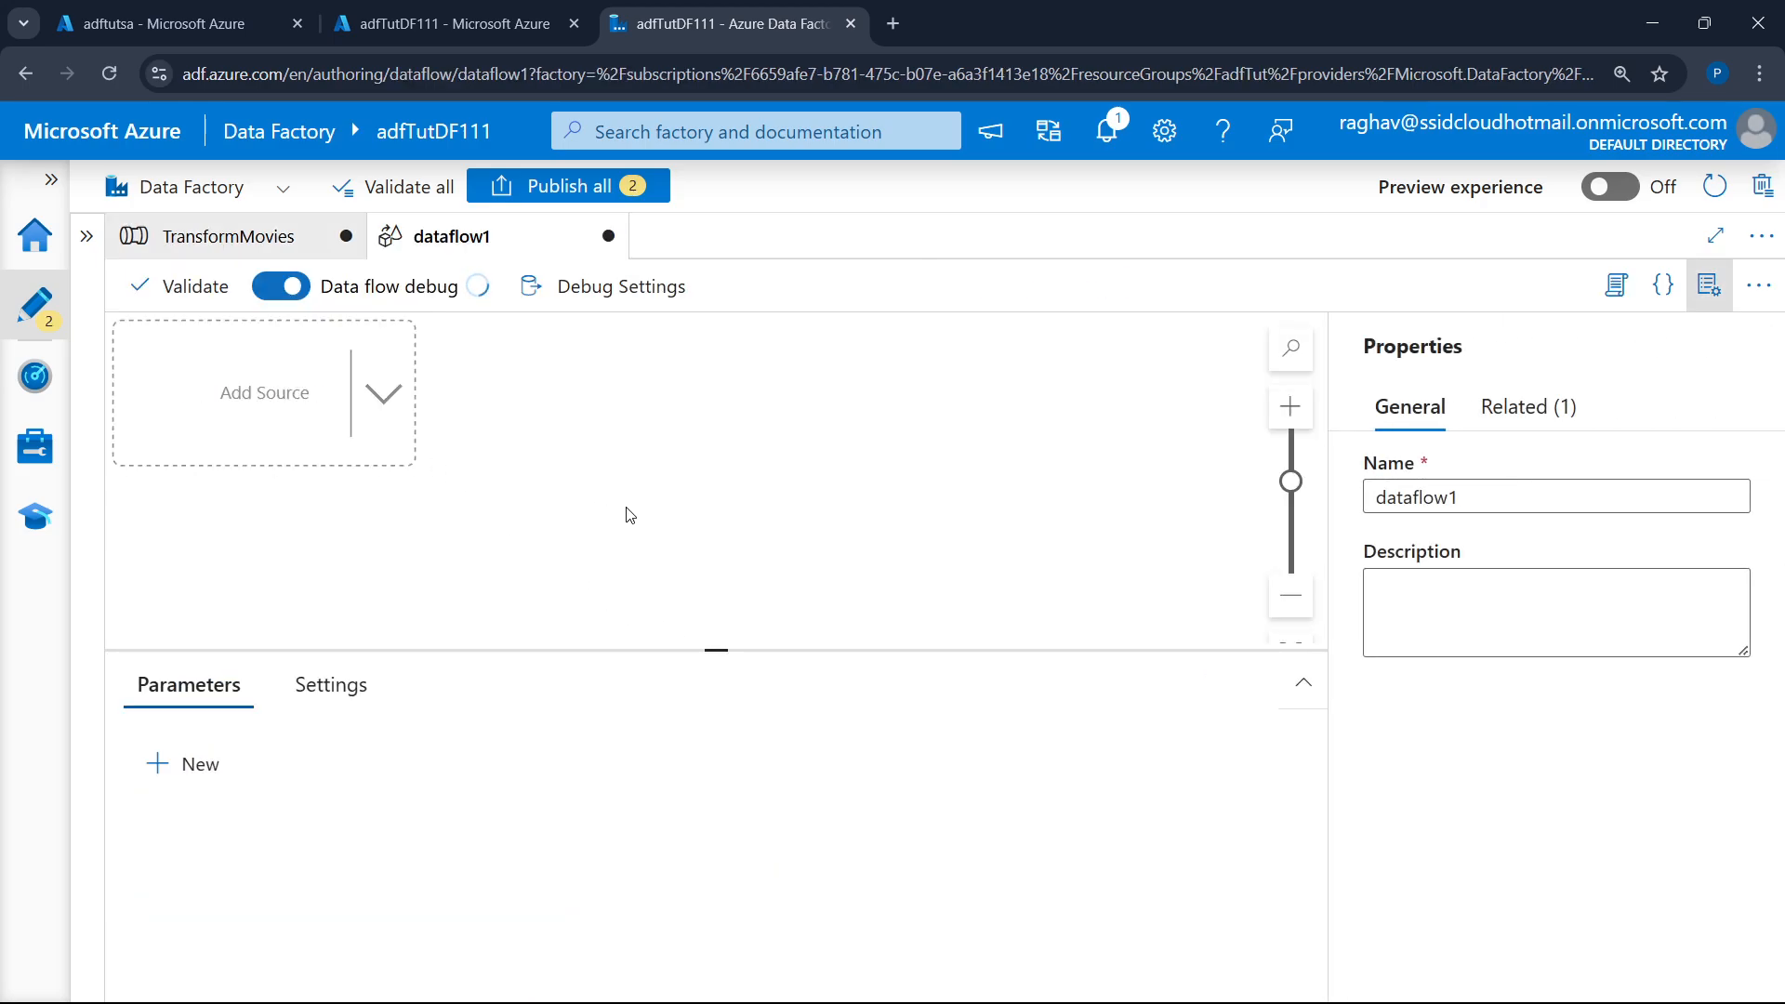
{"action": "double_click", "coordinate": [1476, 498]}
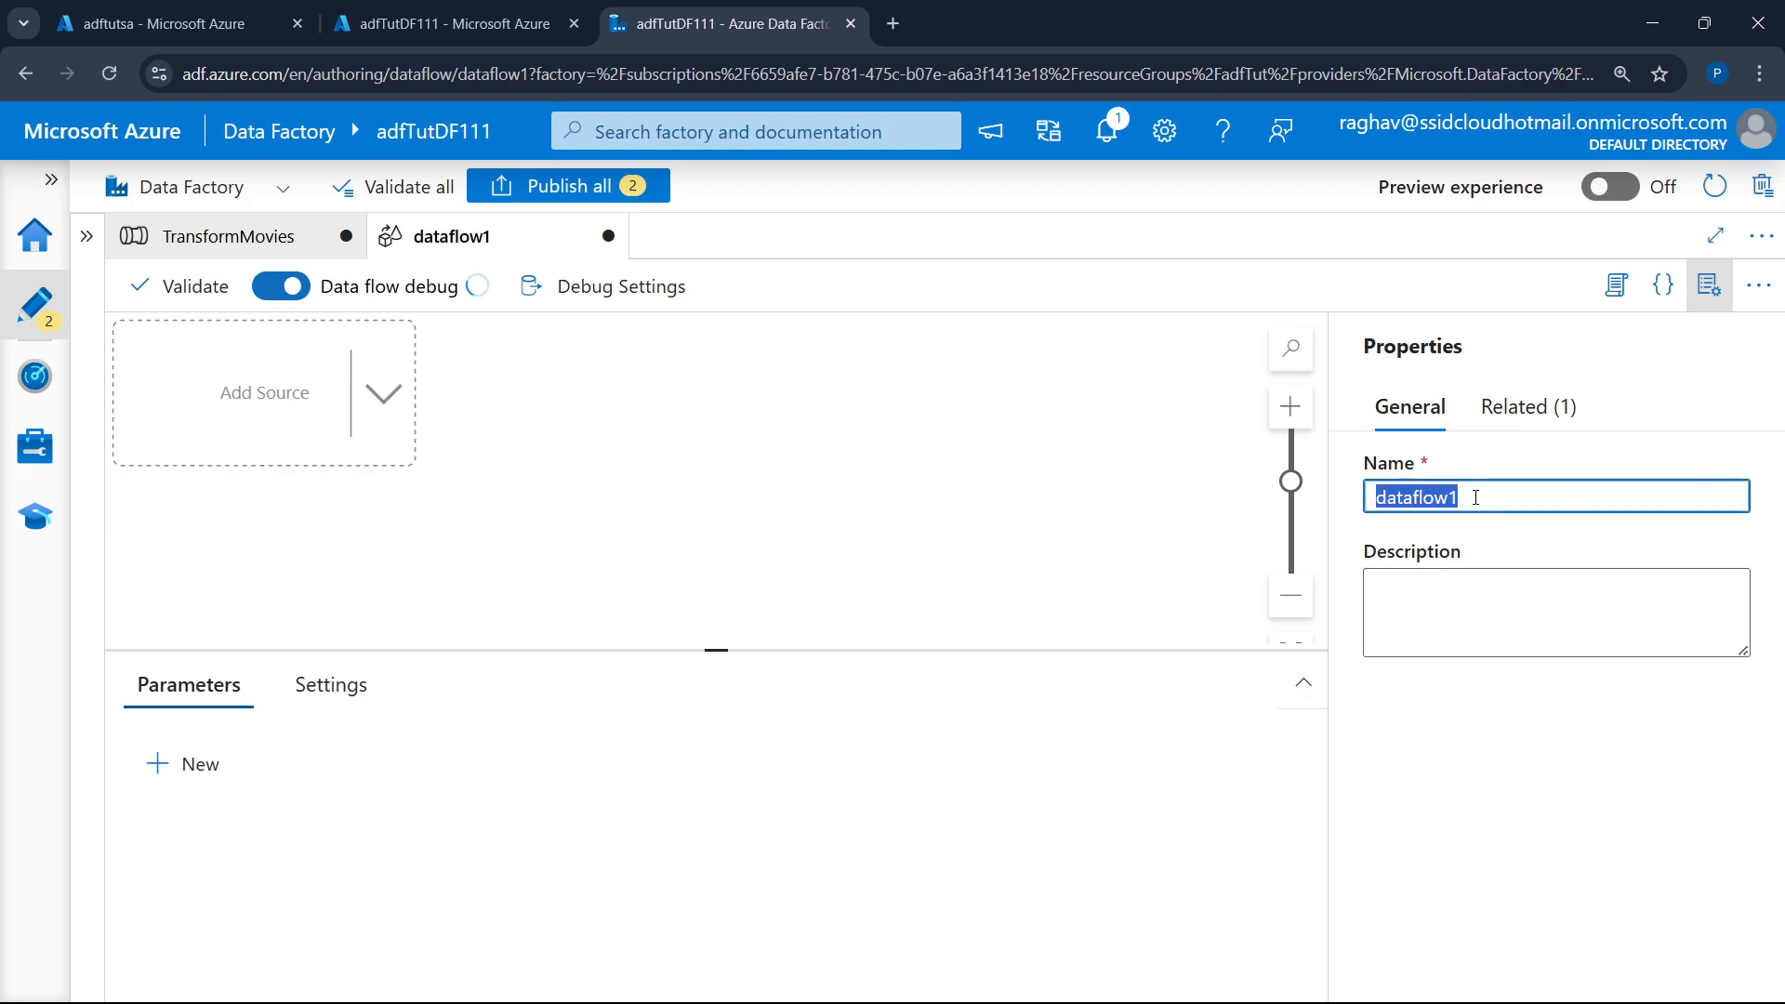
{"action": "type", "text": "Tra"}
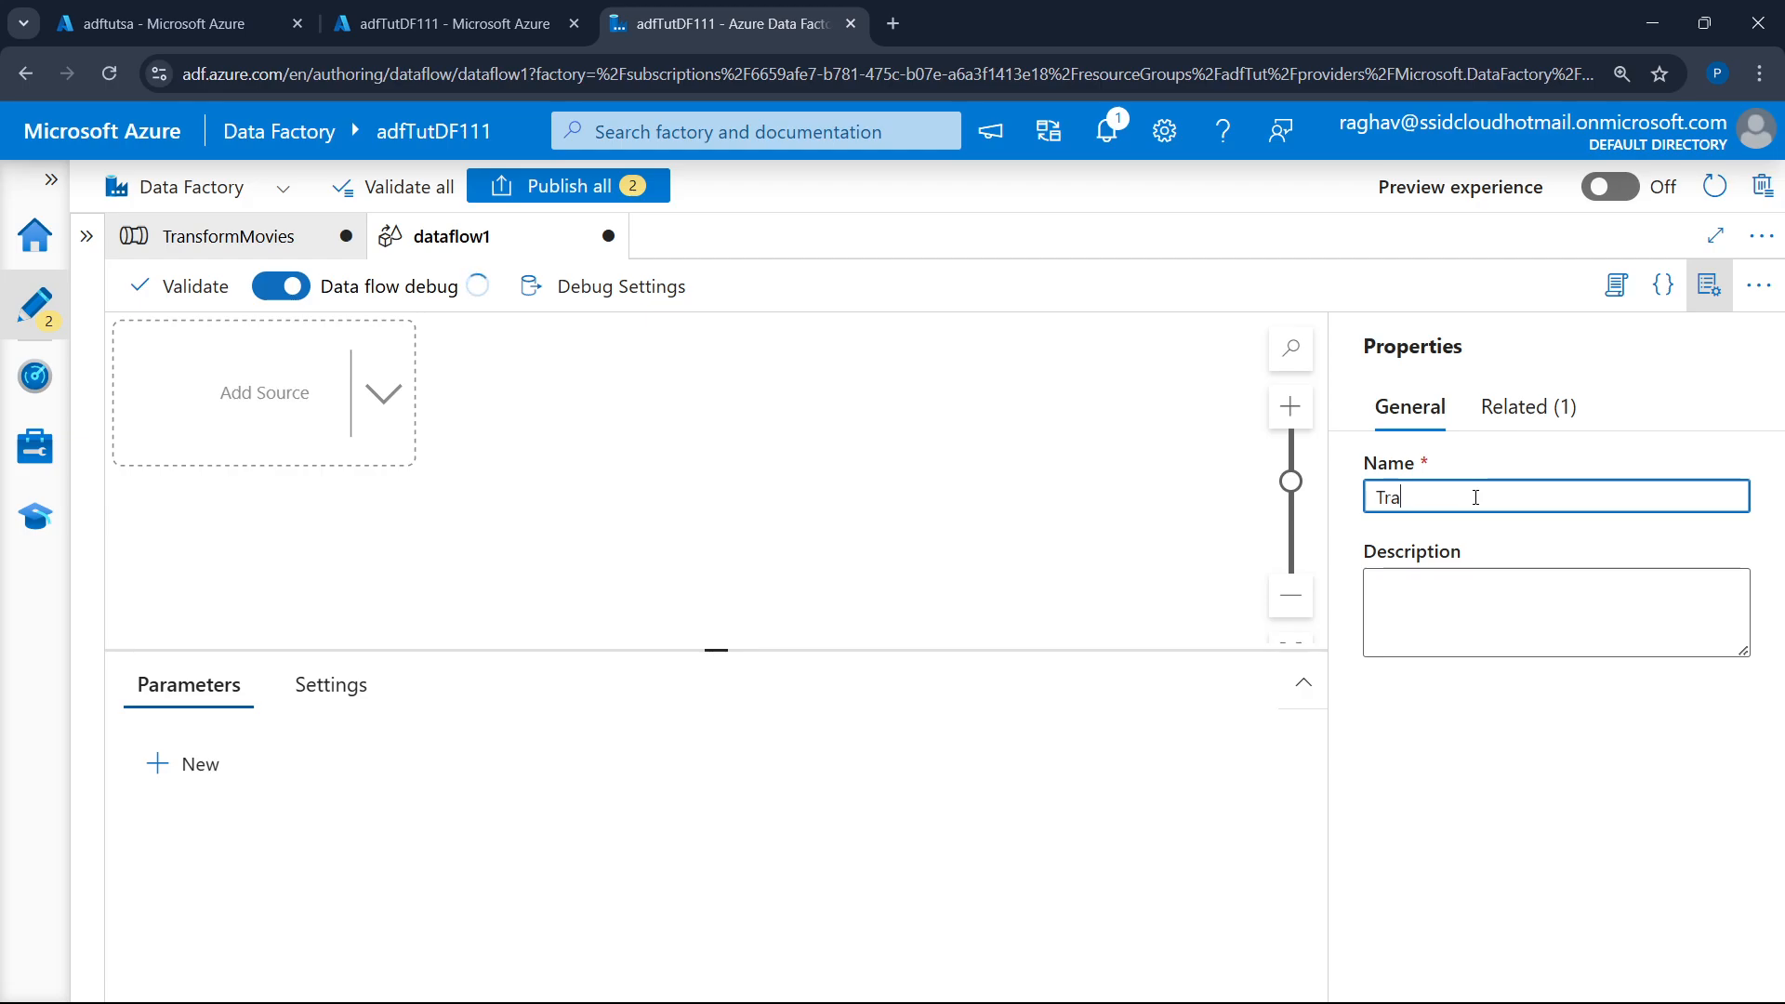
{"action": "type", "text": "nsformMovies"}
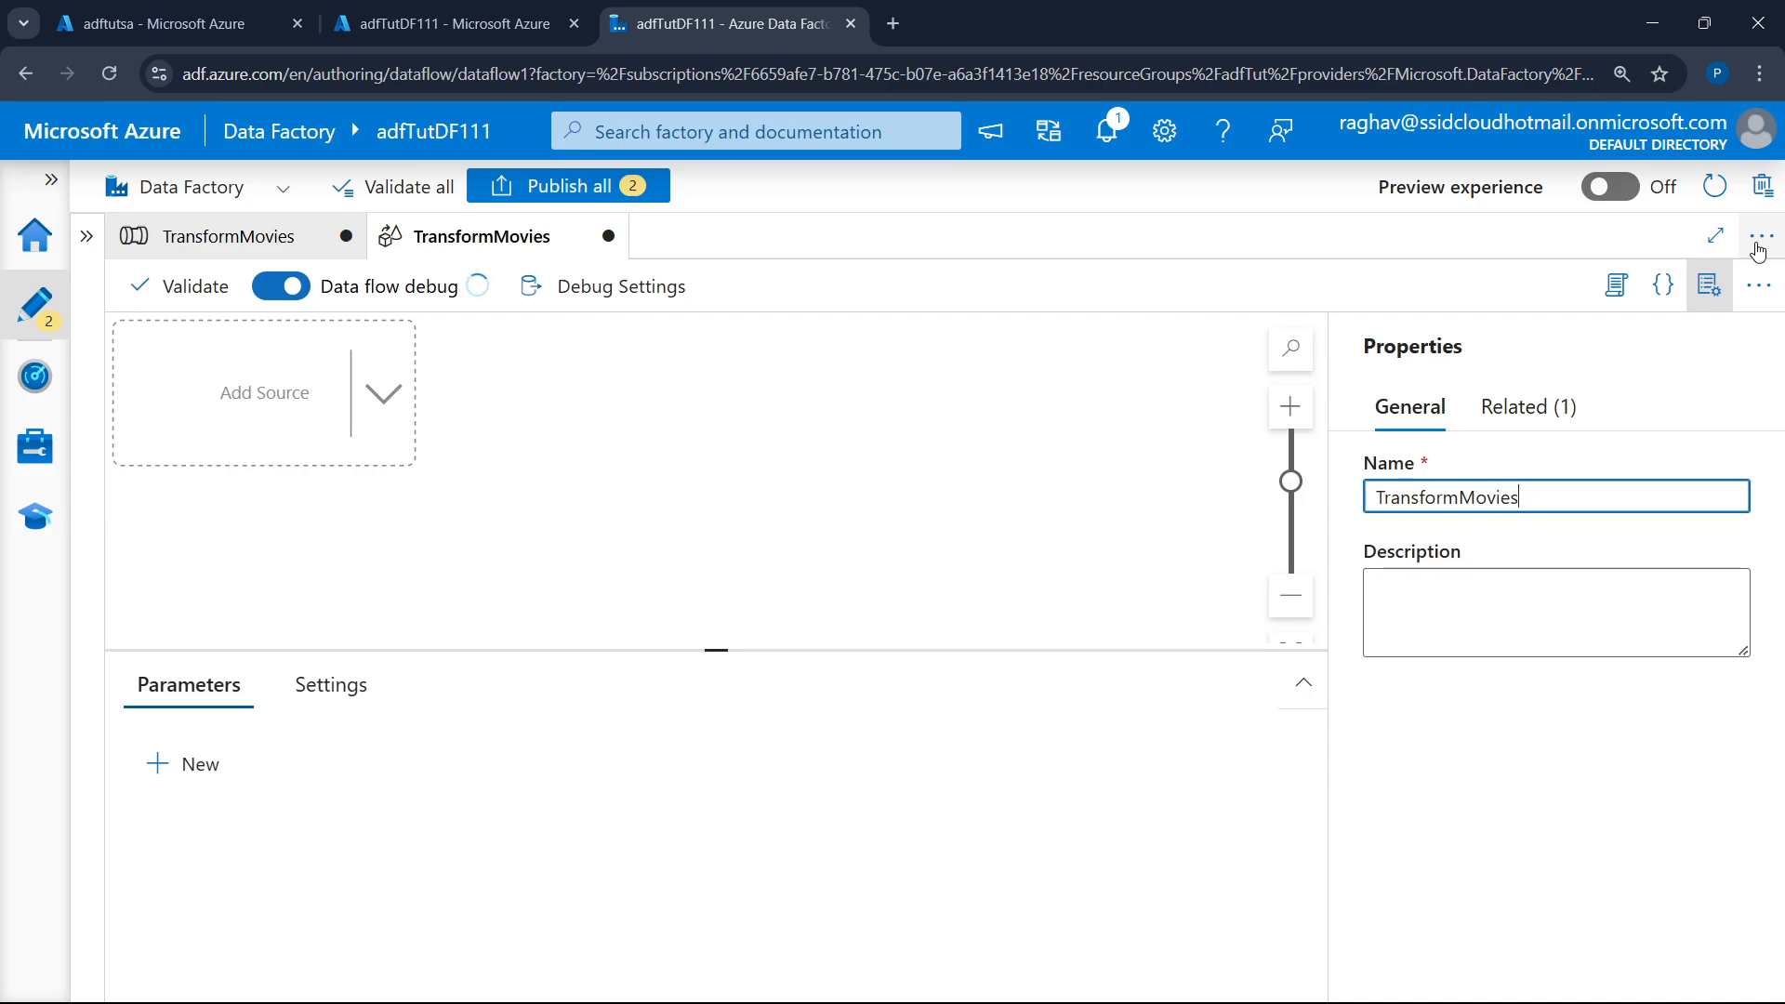
- Hide the data flow's properties, add a source to it, and name the source's output stream MoviesDB
{"action": "left_click", "coordinate": [1707, 289]}
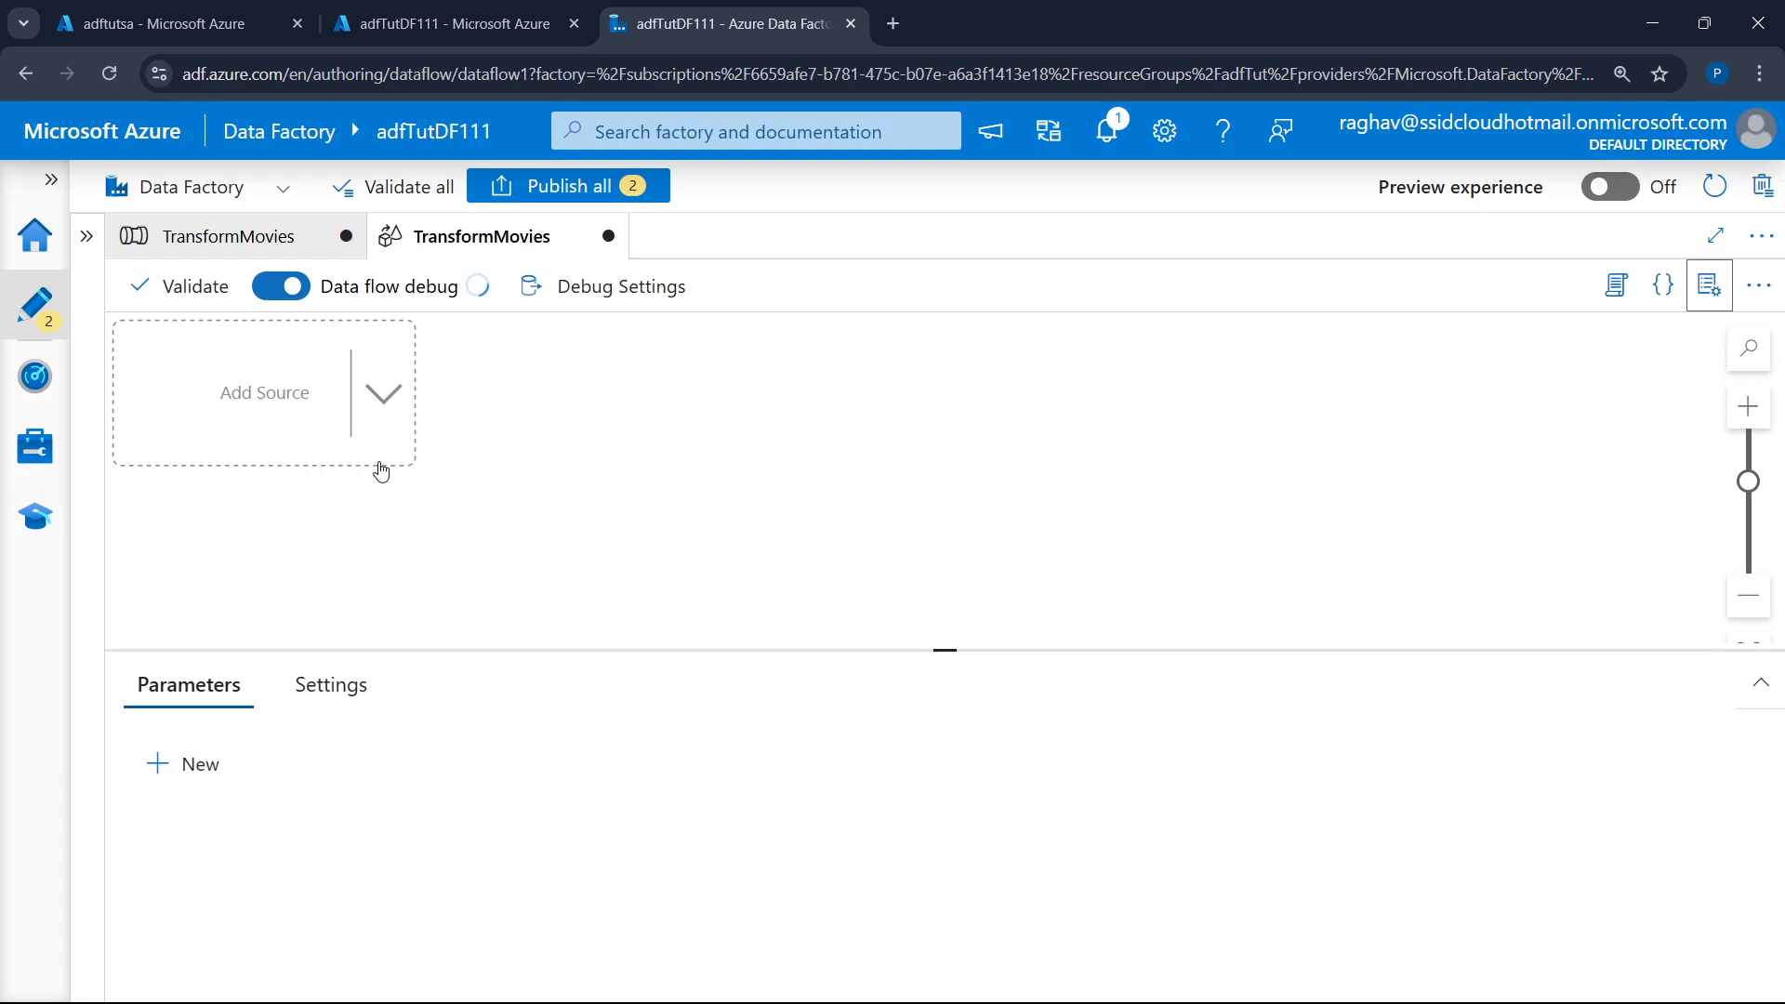
{"action": "left_click", "coordinate": [294, 408]}
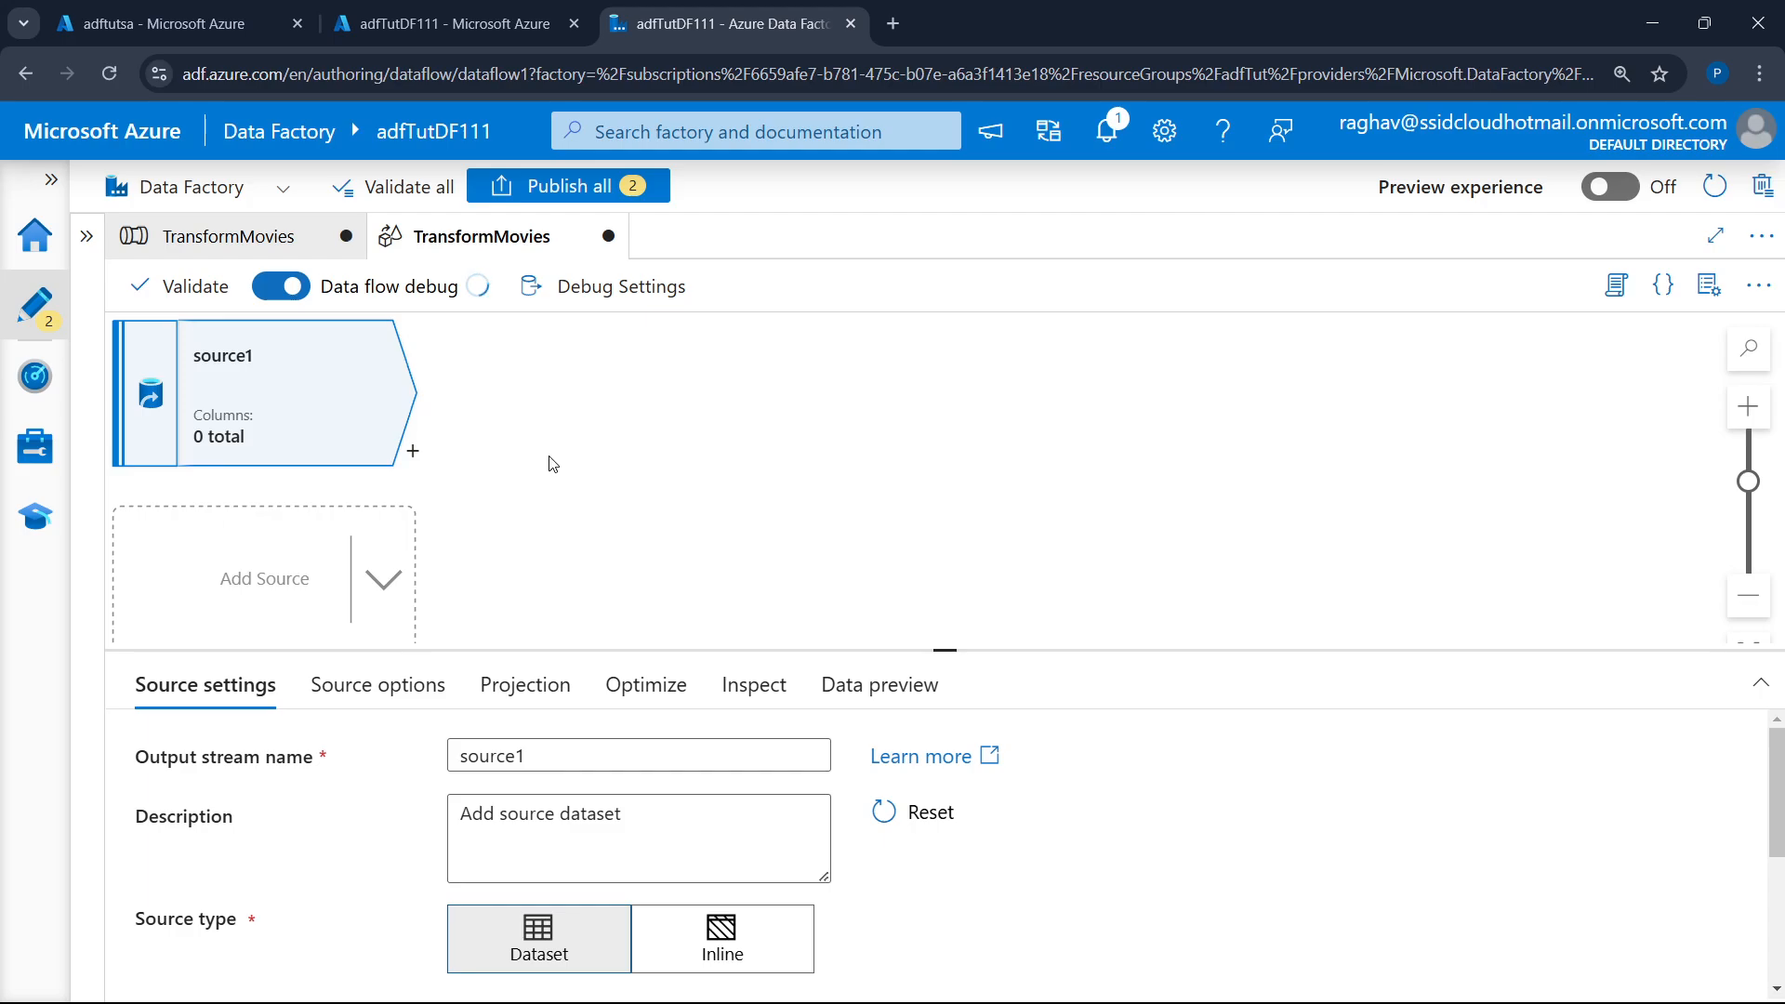
{"action": "double_click", "coordinate": [572, 758]}
{"action": "type", "text": "Mo"}
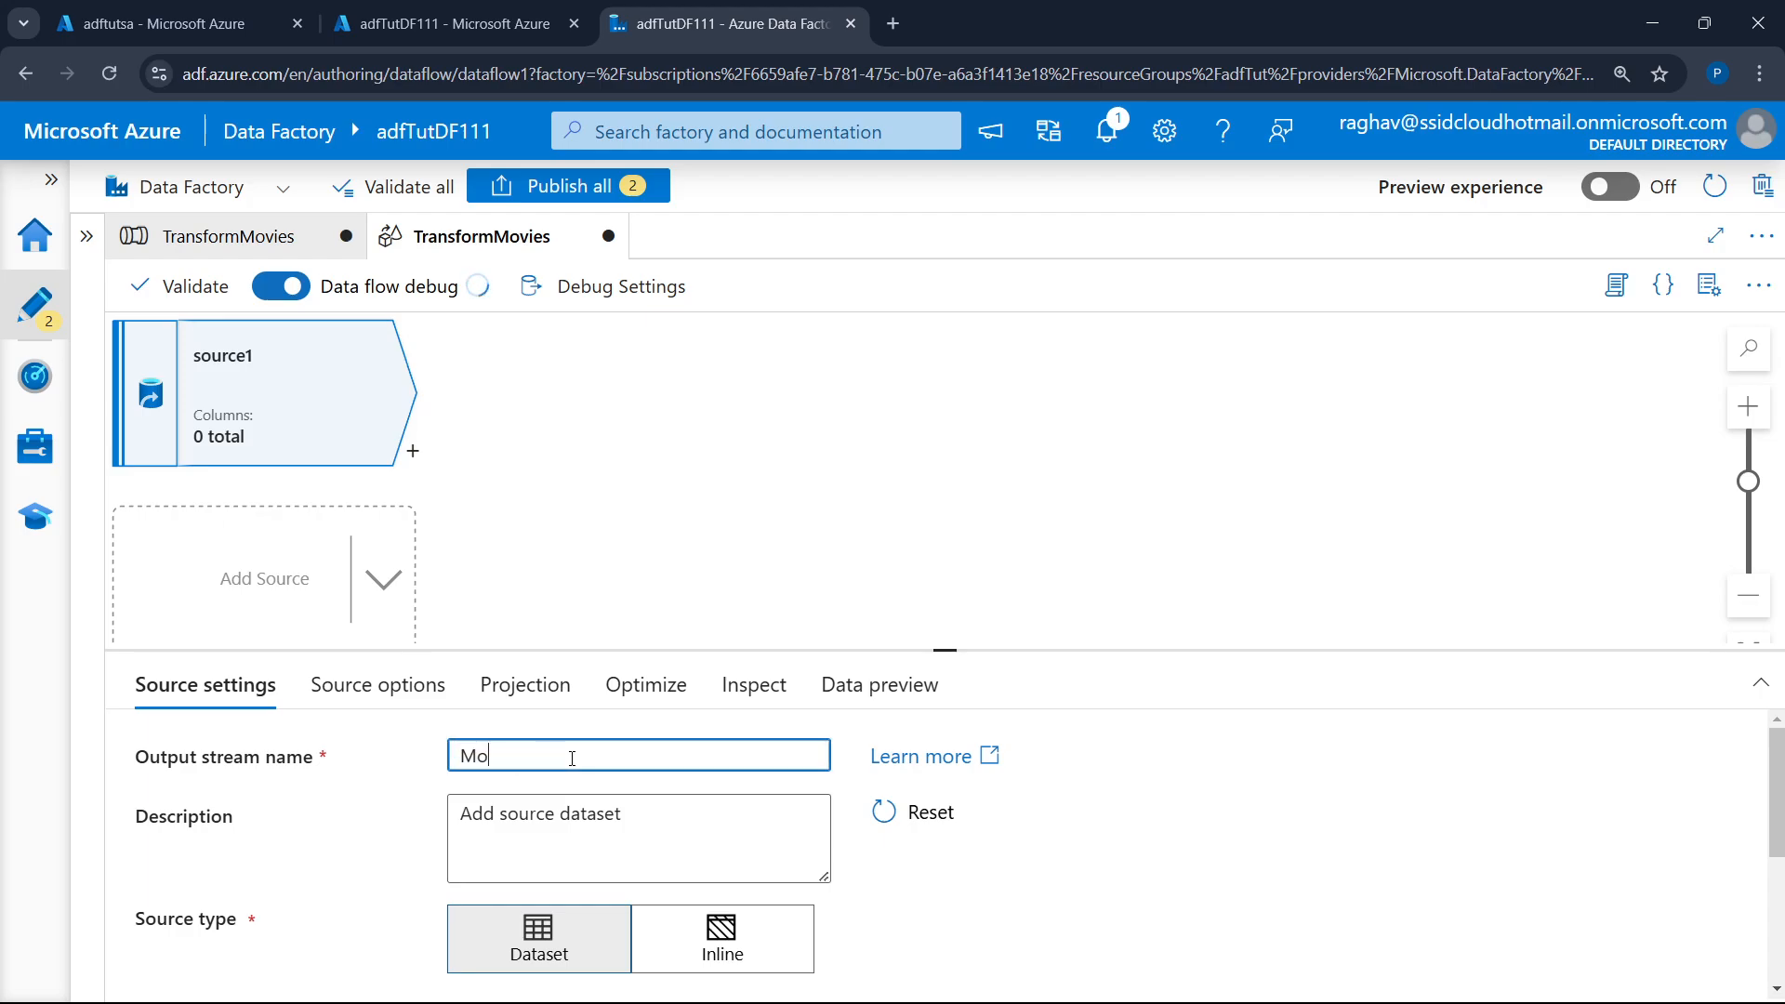
{"action": "type", "text": "viesDB"}
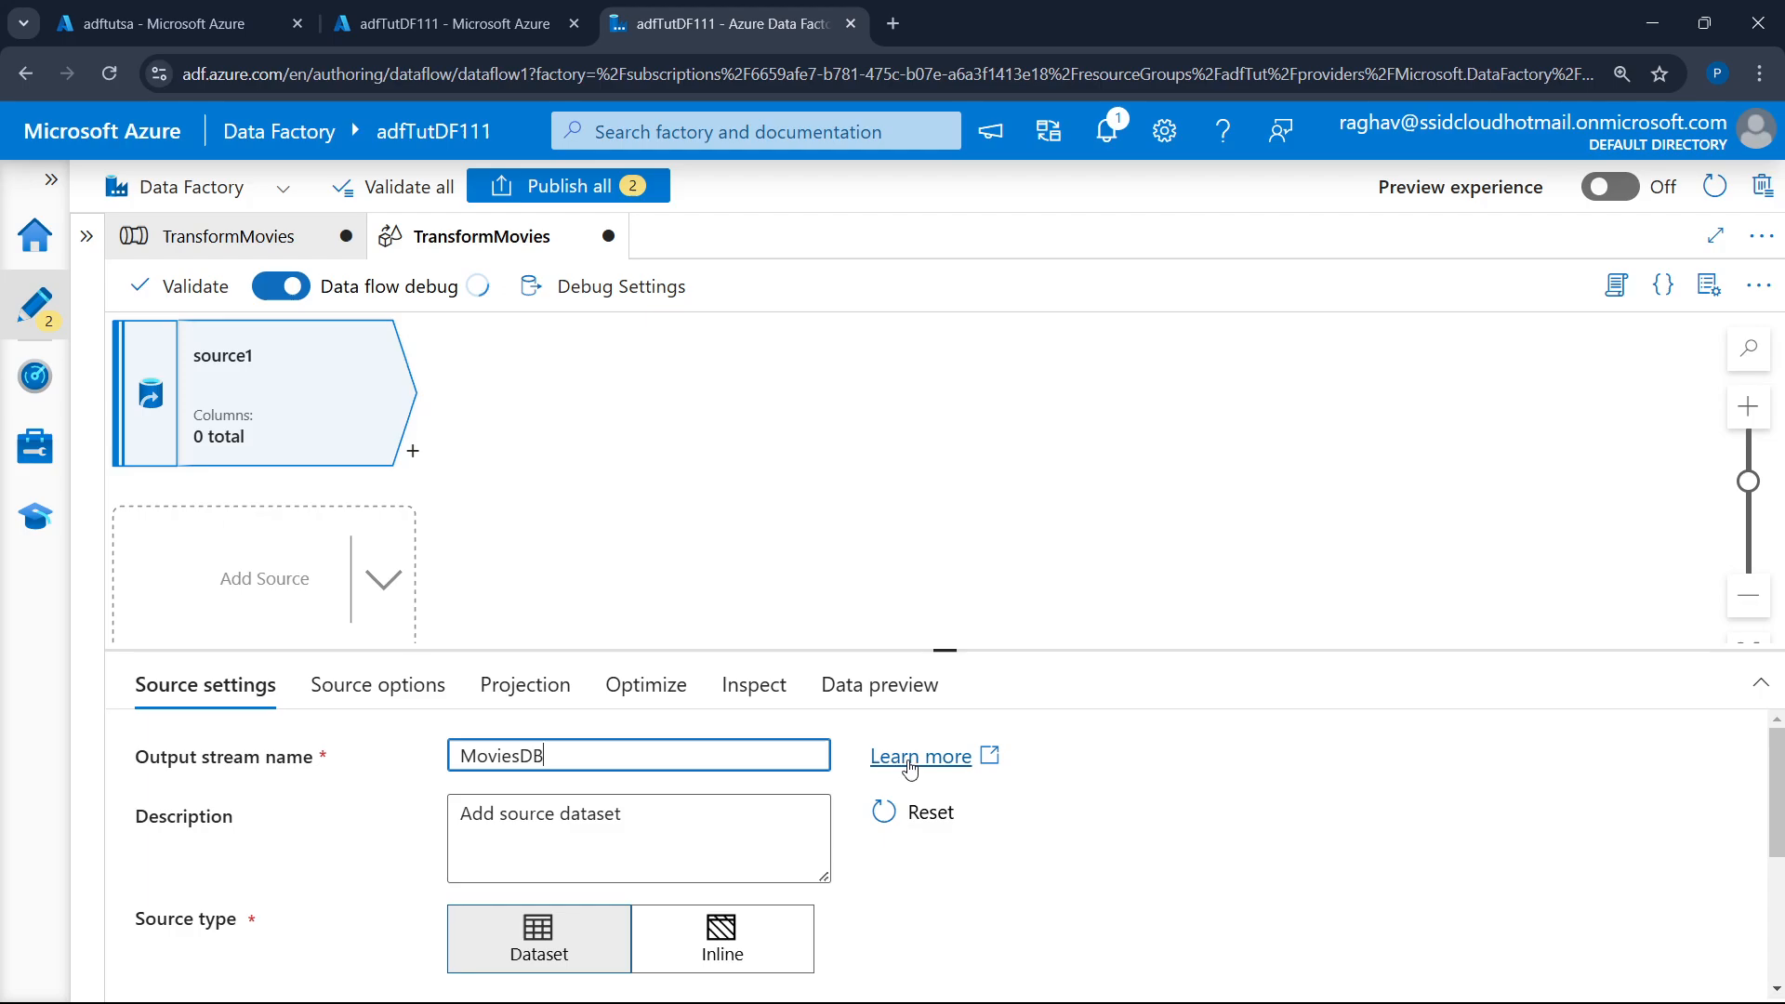
- Start a new dataset for the MoviesDB source using Azure Data Lake Storage Gen2 and the DelimitedText format
{"action": "left_click_drag", "start_coordinate": [945, 647], "coordinate": [967, 509]}
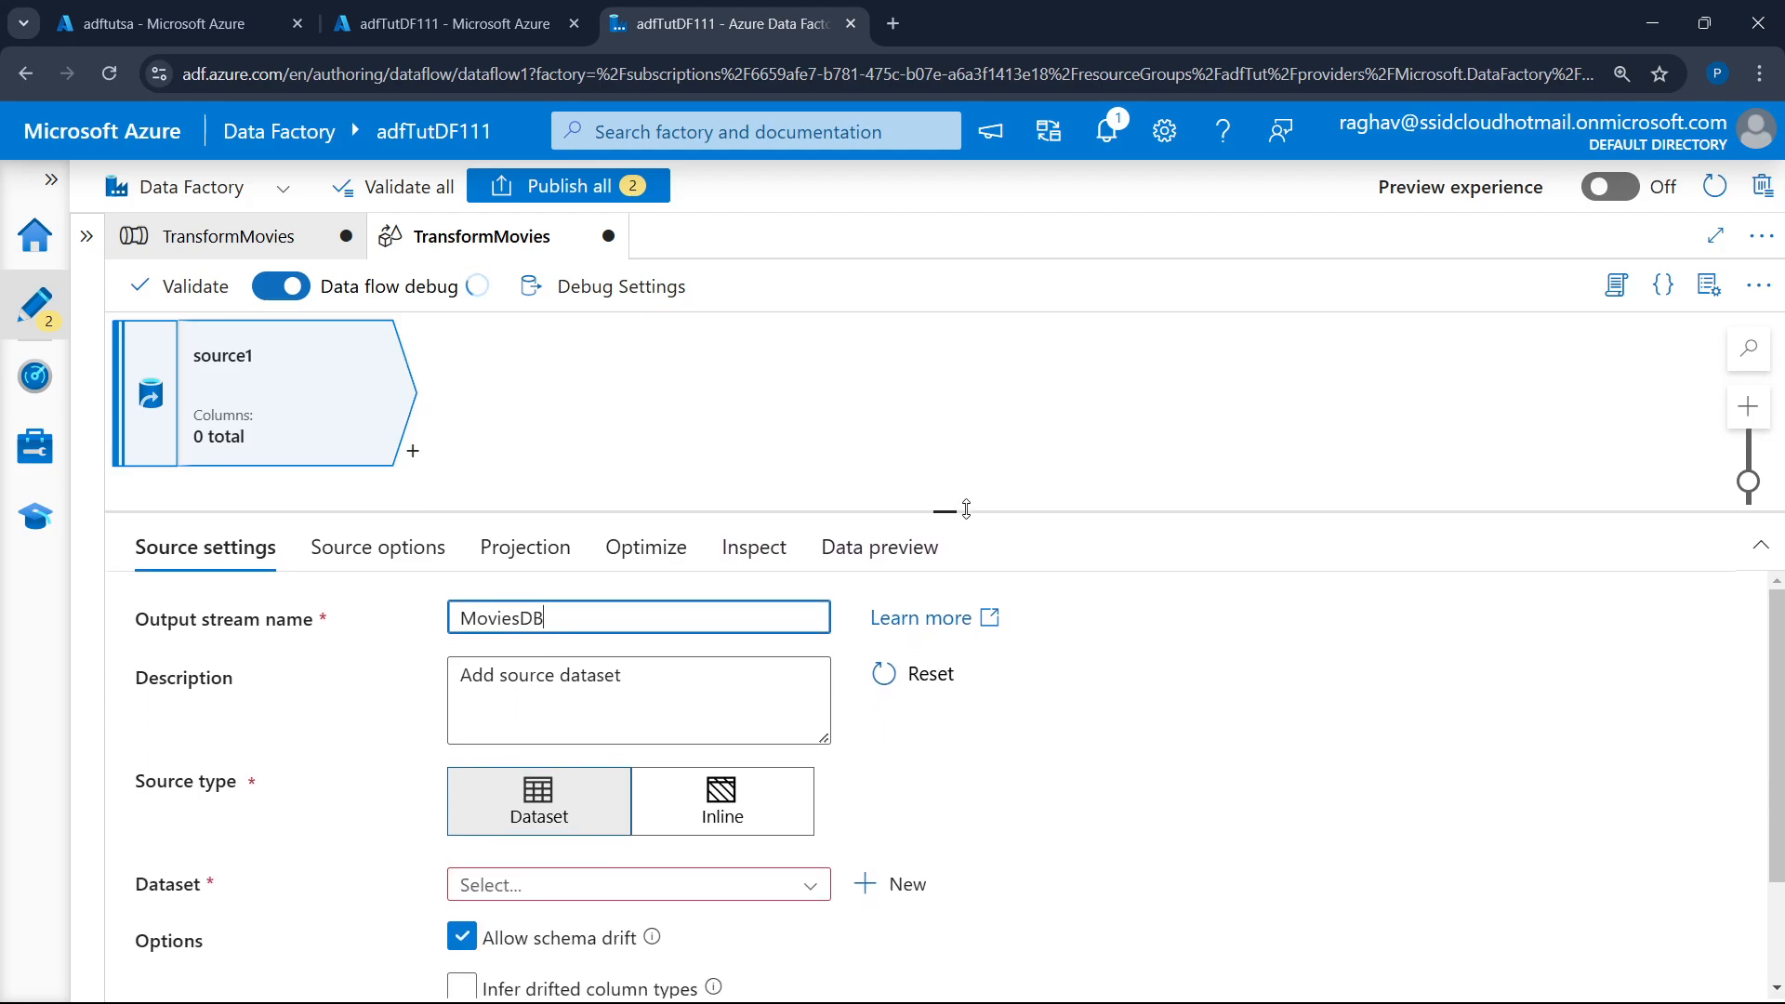
{"action": "left_click", "coordinate": [720, 885]}
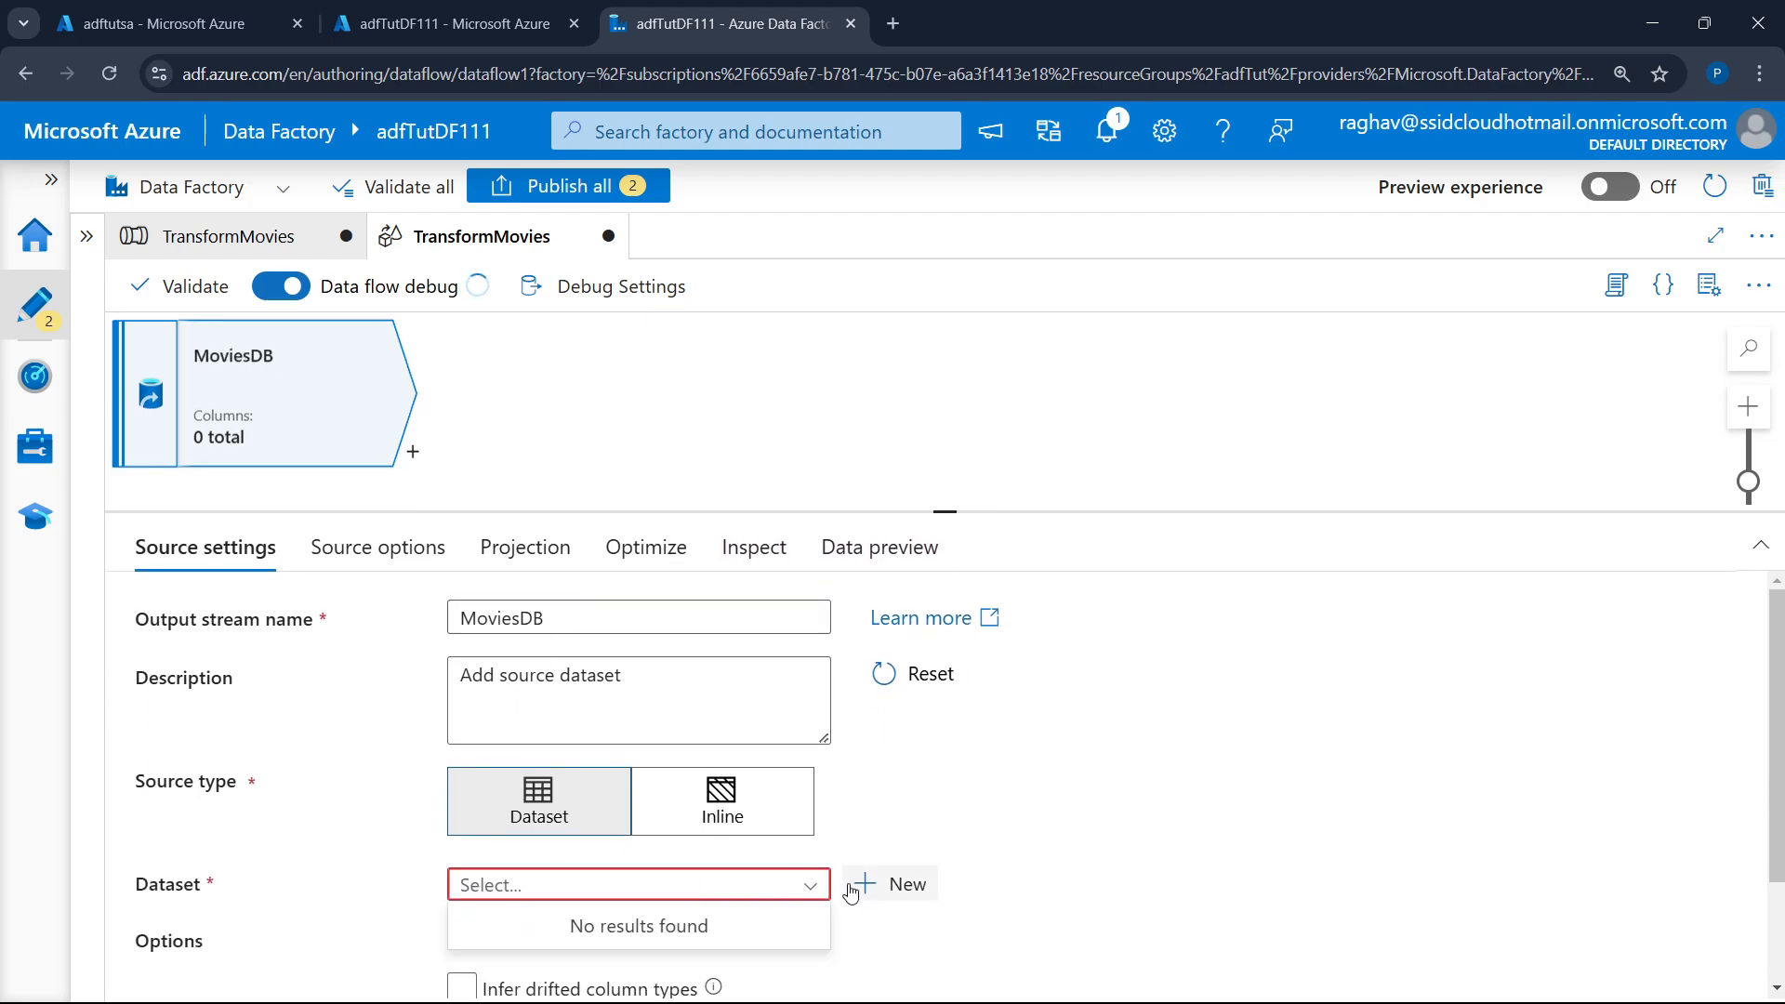
{"action": "left_click", "coordinate": [855, 886]}
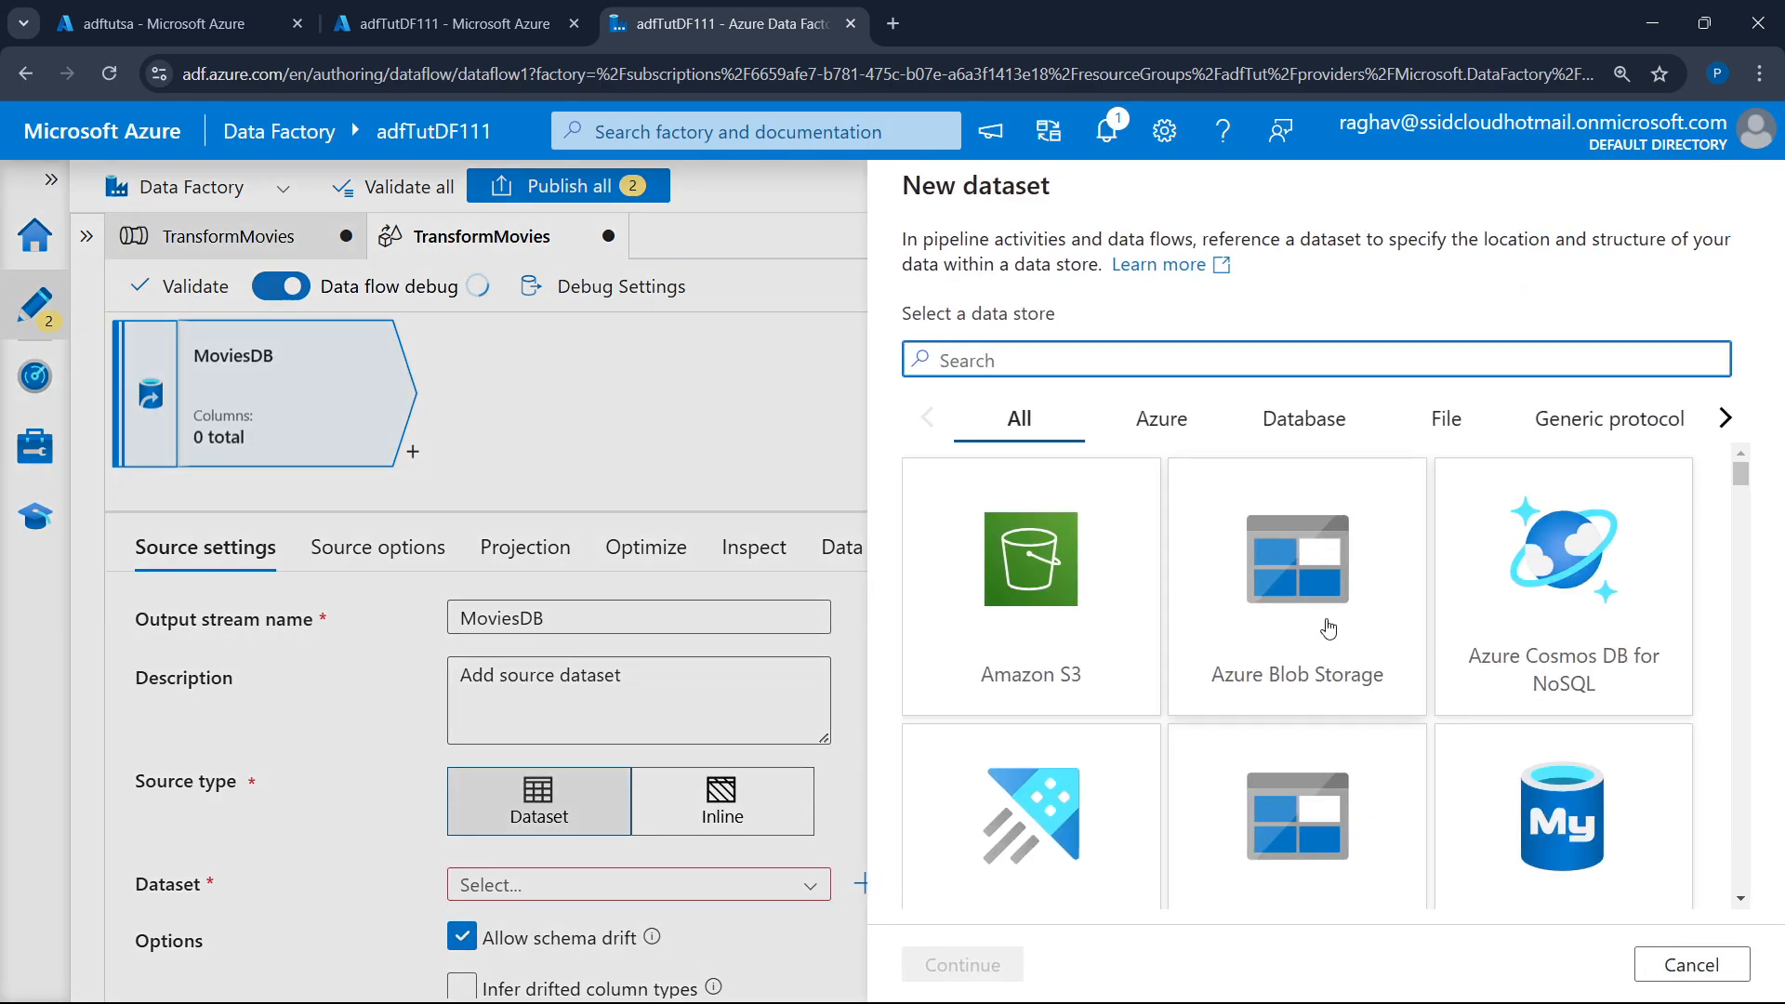
{"action": "scroll", "coordinate": [1324, 642], "scroll_direction": "down", "scroll_amount": 2}
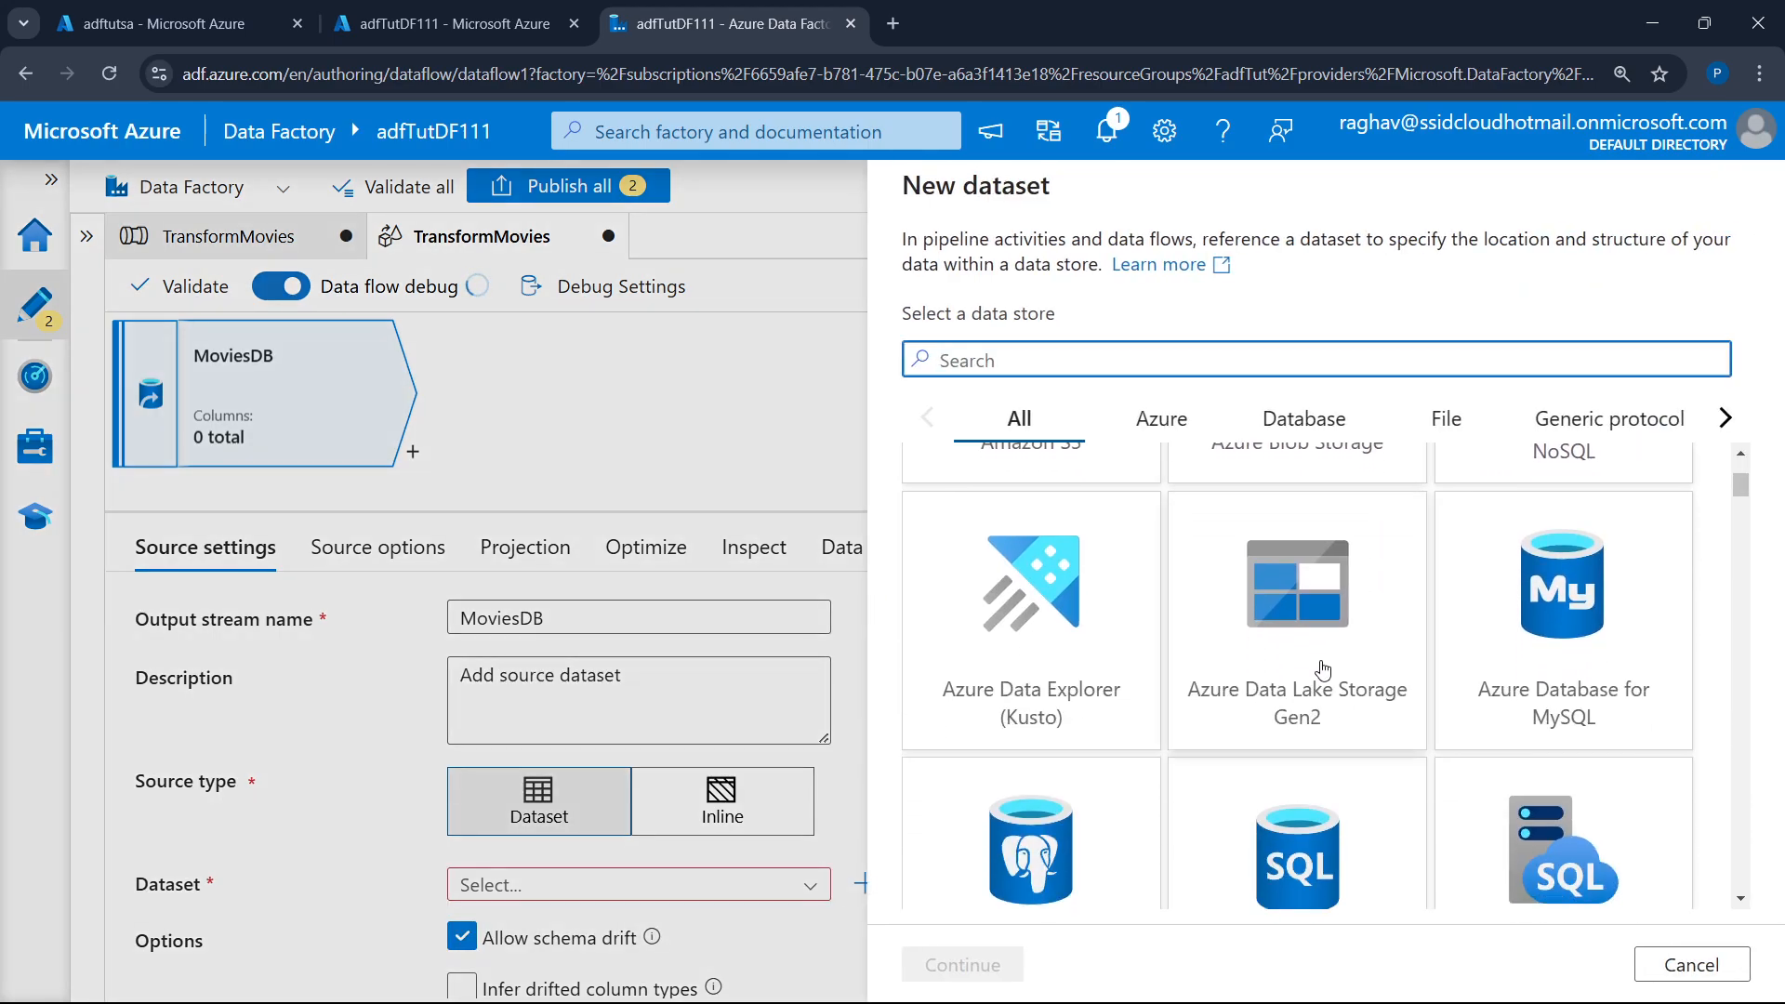
{"action": "left_click", "coordinate": [1319, 712]}
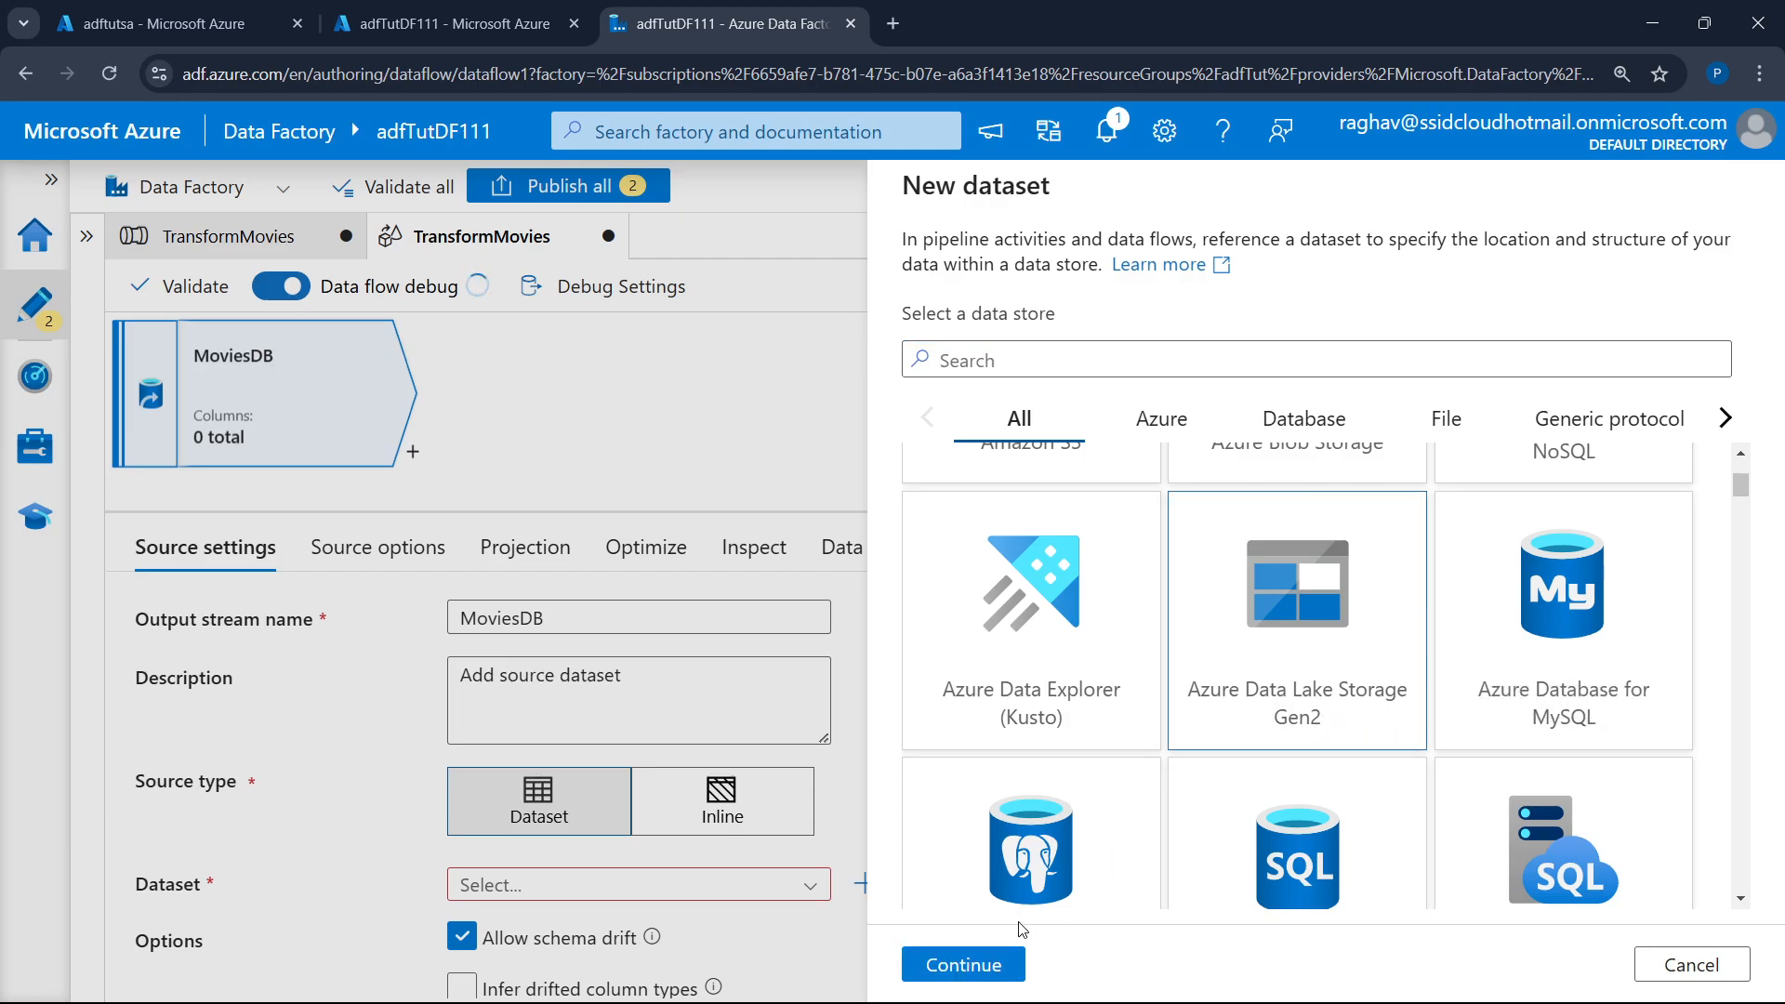
{"action": "left_click", "coordinate": [965, 965]}
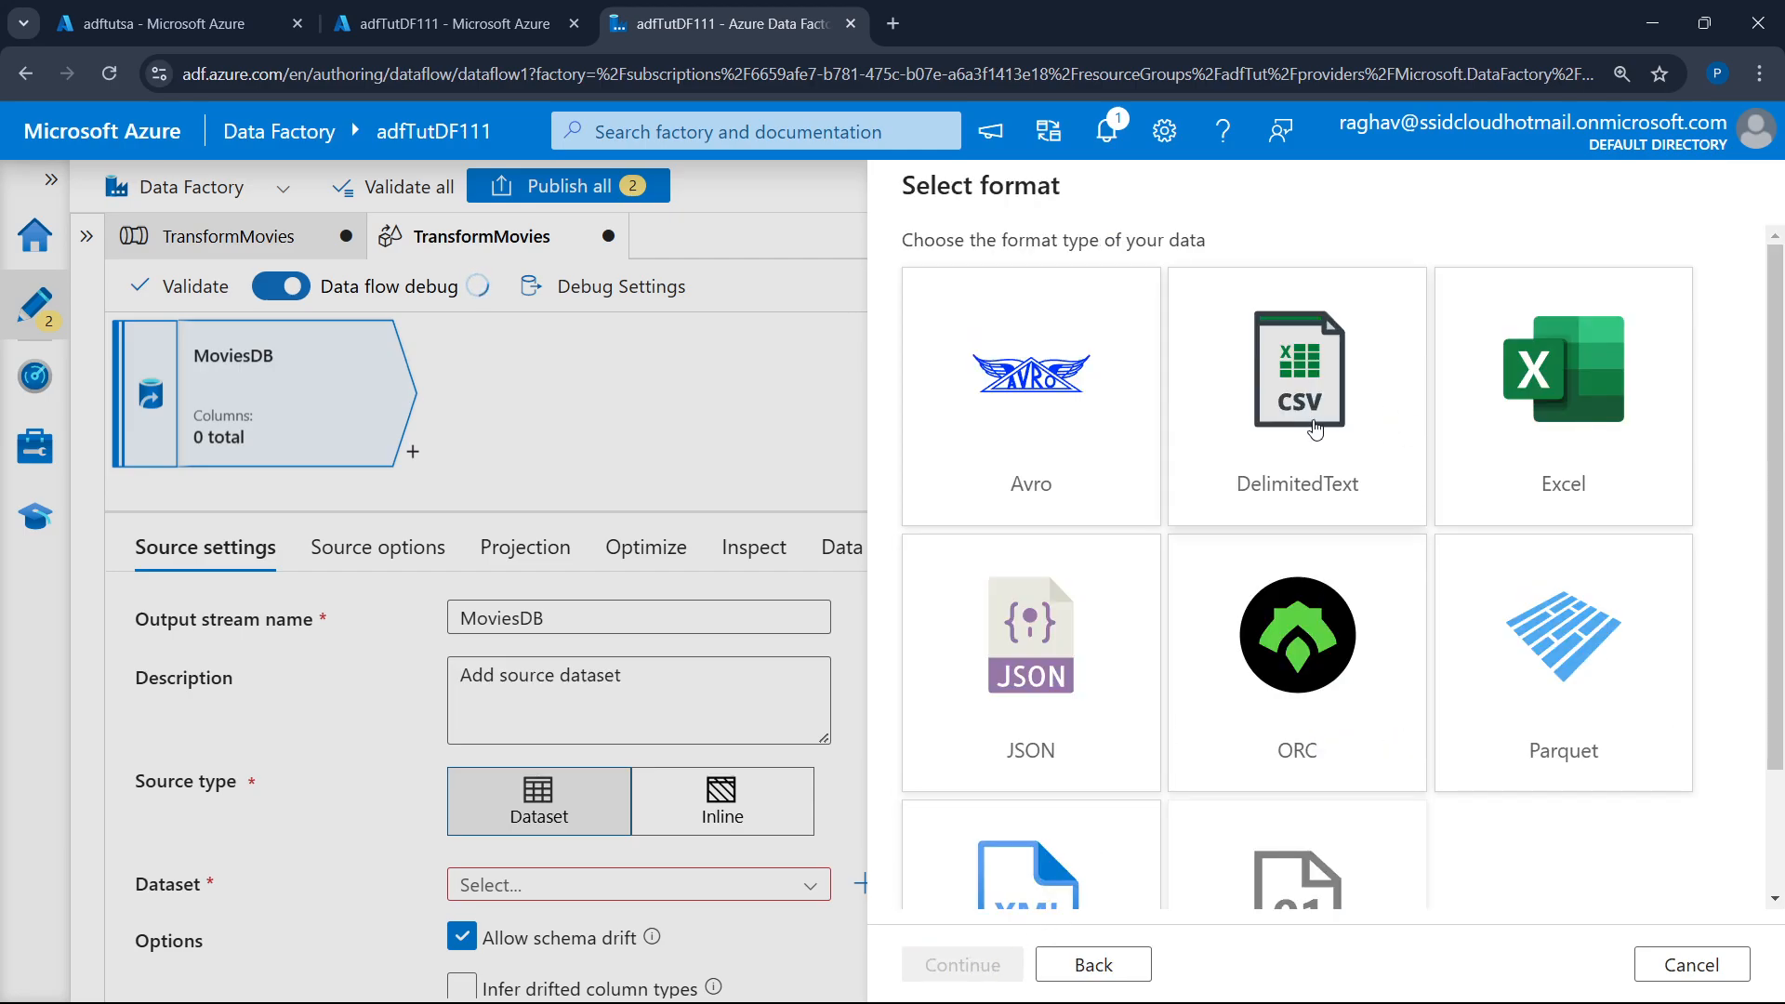
{"action": "left_click", "coordinate": [1314, 429]}
{"action": "left_click", "coordinate": [957, 963]}
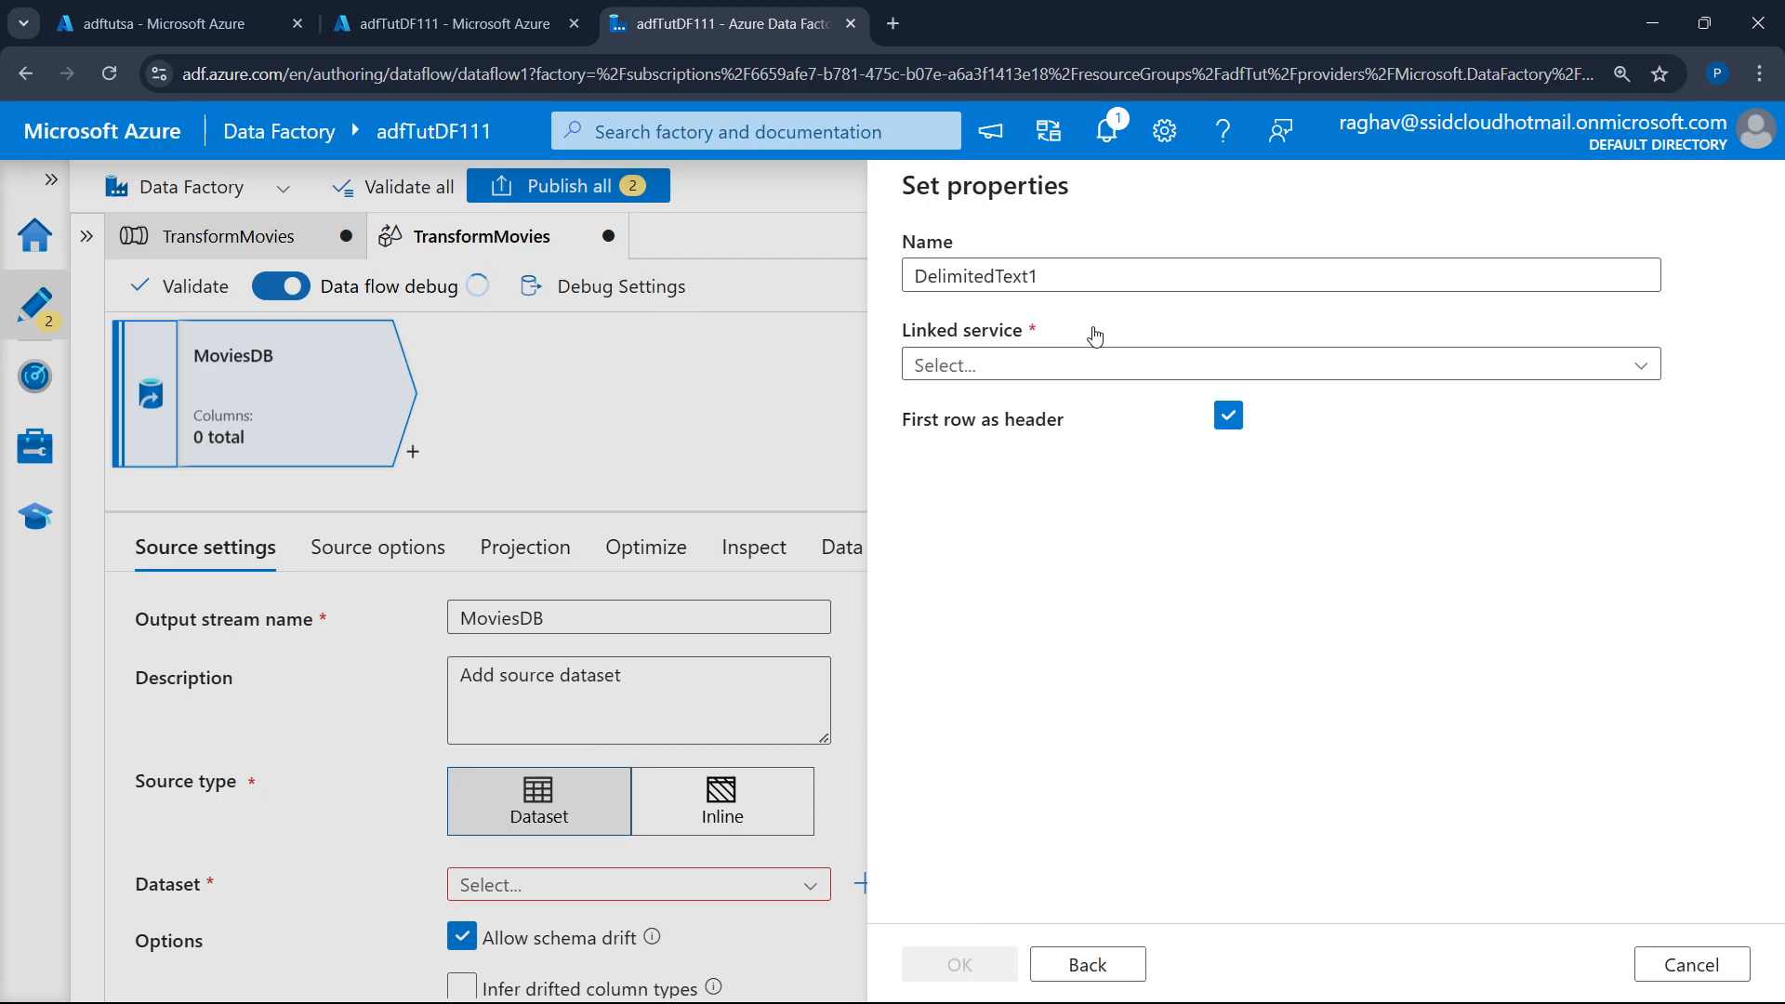
- Name the new delimited text dataset MoviesDB
{"action": "left_click", "coordinate": [1123, 263]}
{"action": "key", "text": "ctrl+a"}
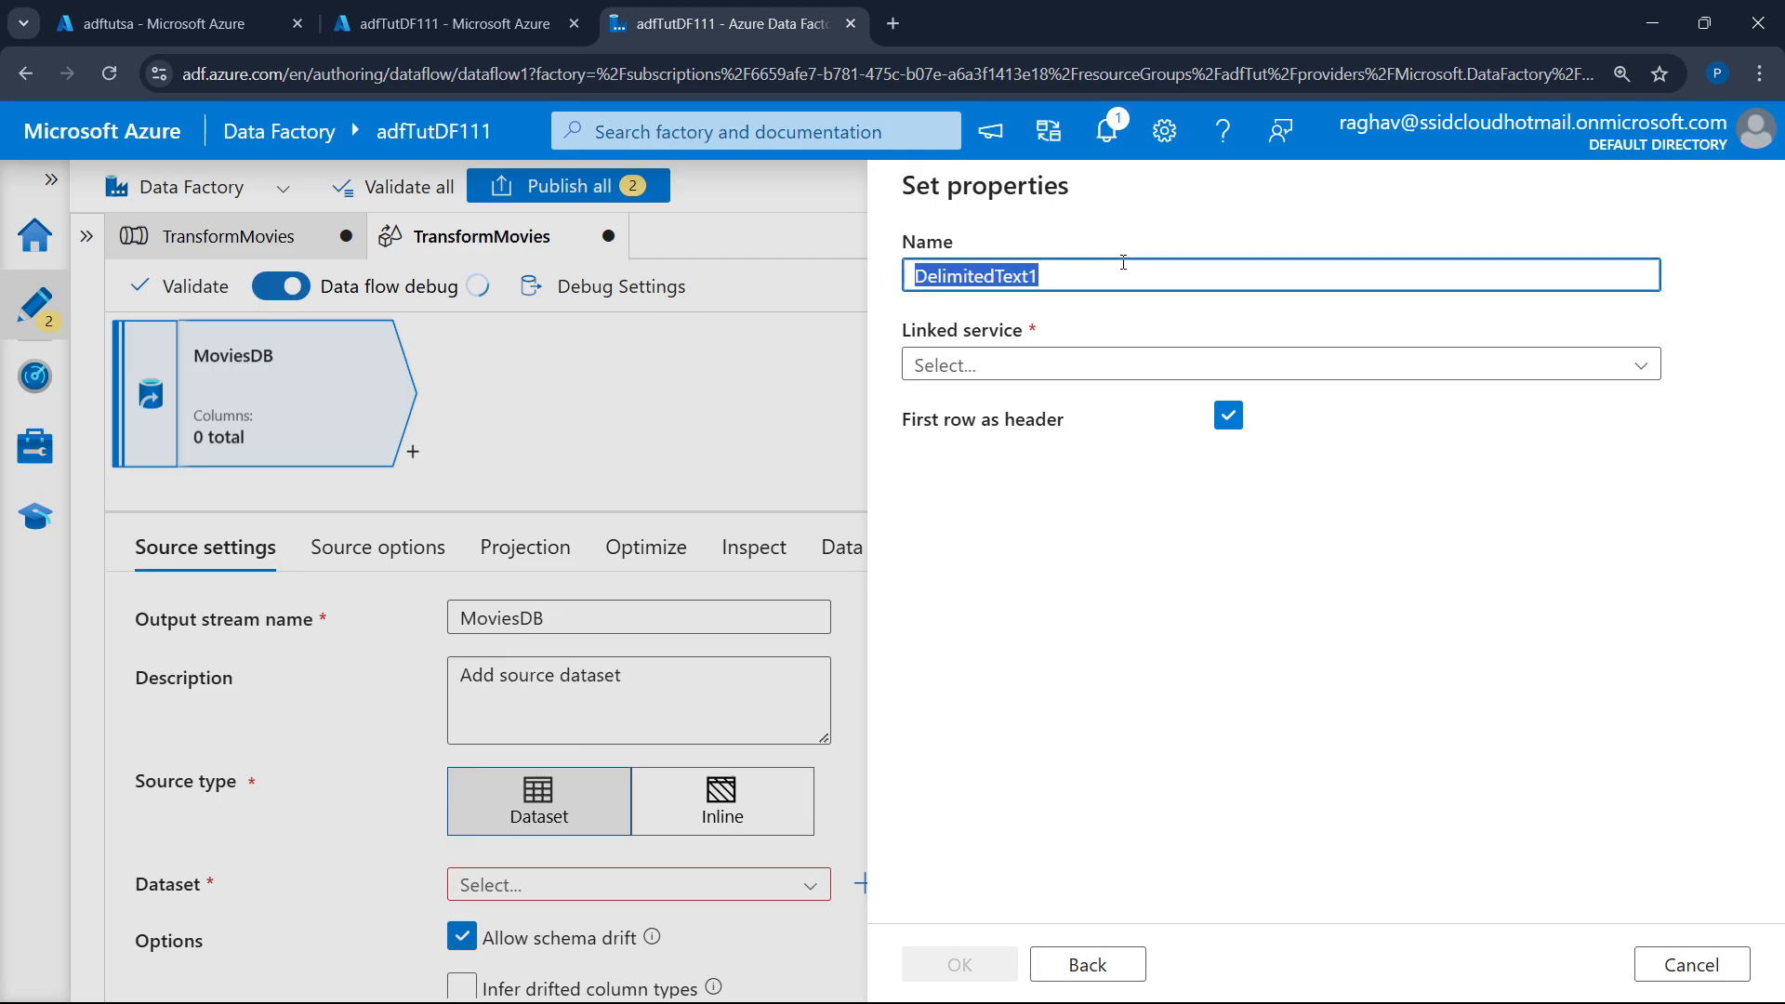
{"action": "type", "text": "Movi"}
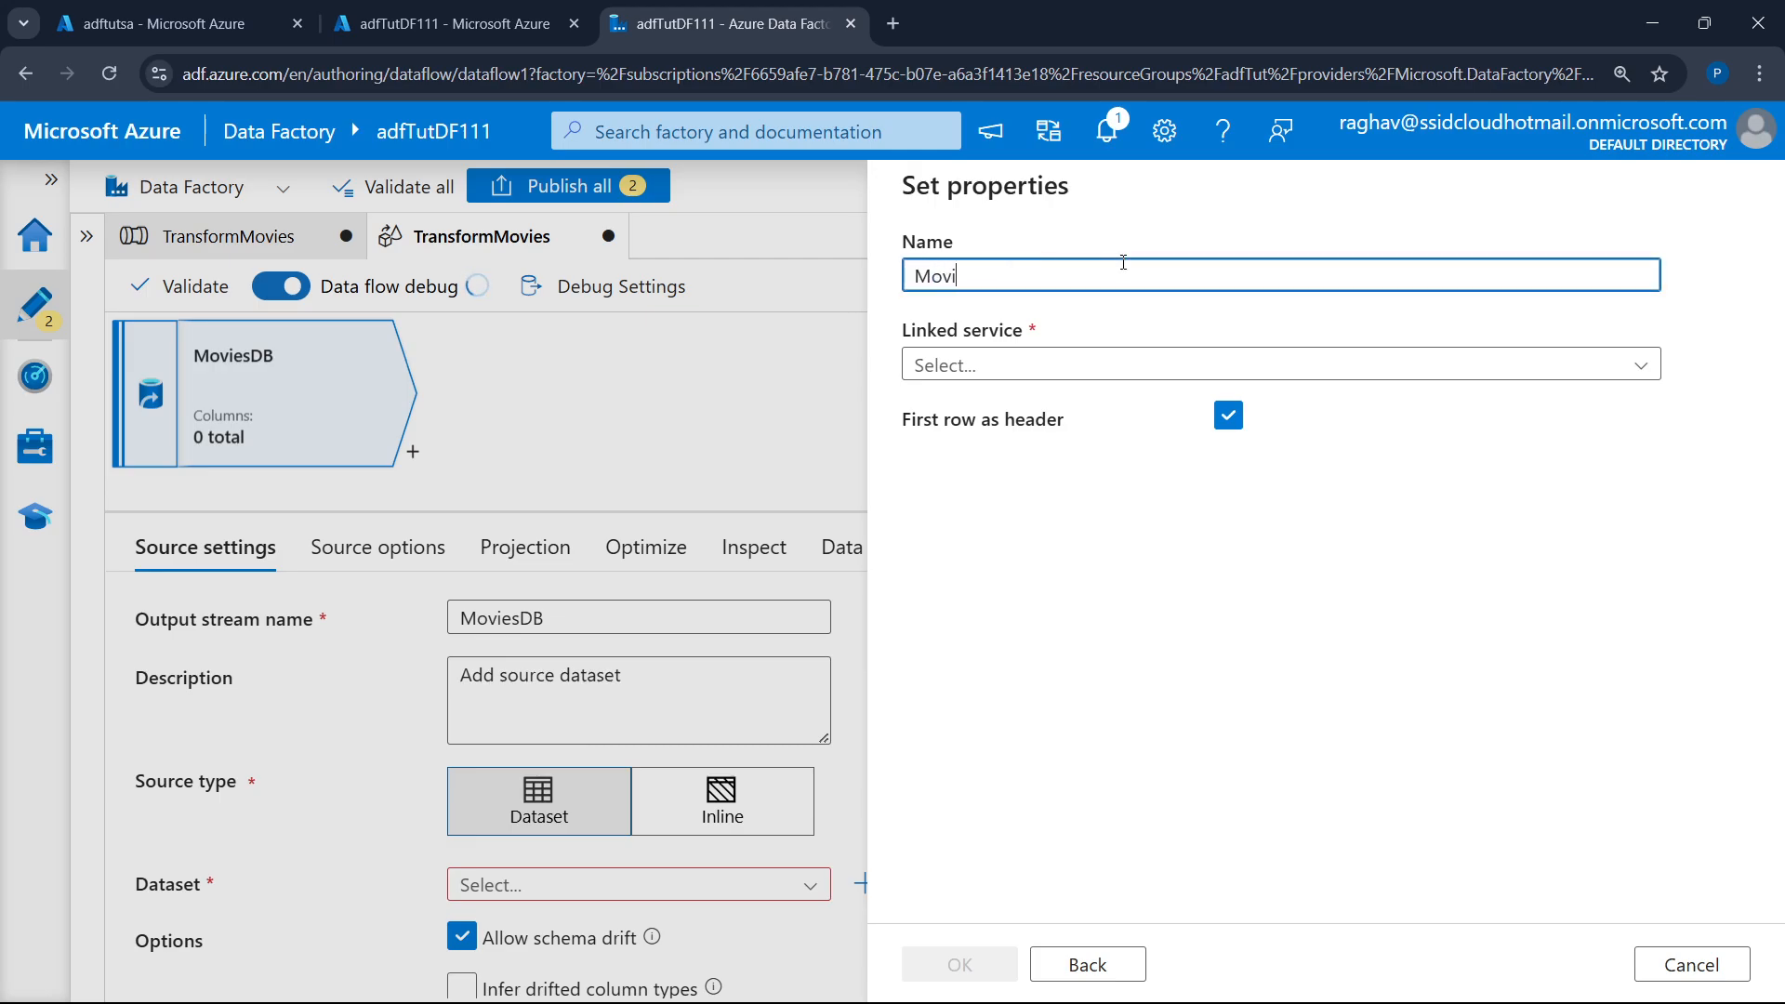
{"action": "type", "text": "esDB"}
- Start a new Azure Data Lake Storage Gen2 linked service for the dataset and name it ADLSGen2
{"action": "left_click", "coordinate": [1084, 381]}
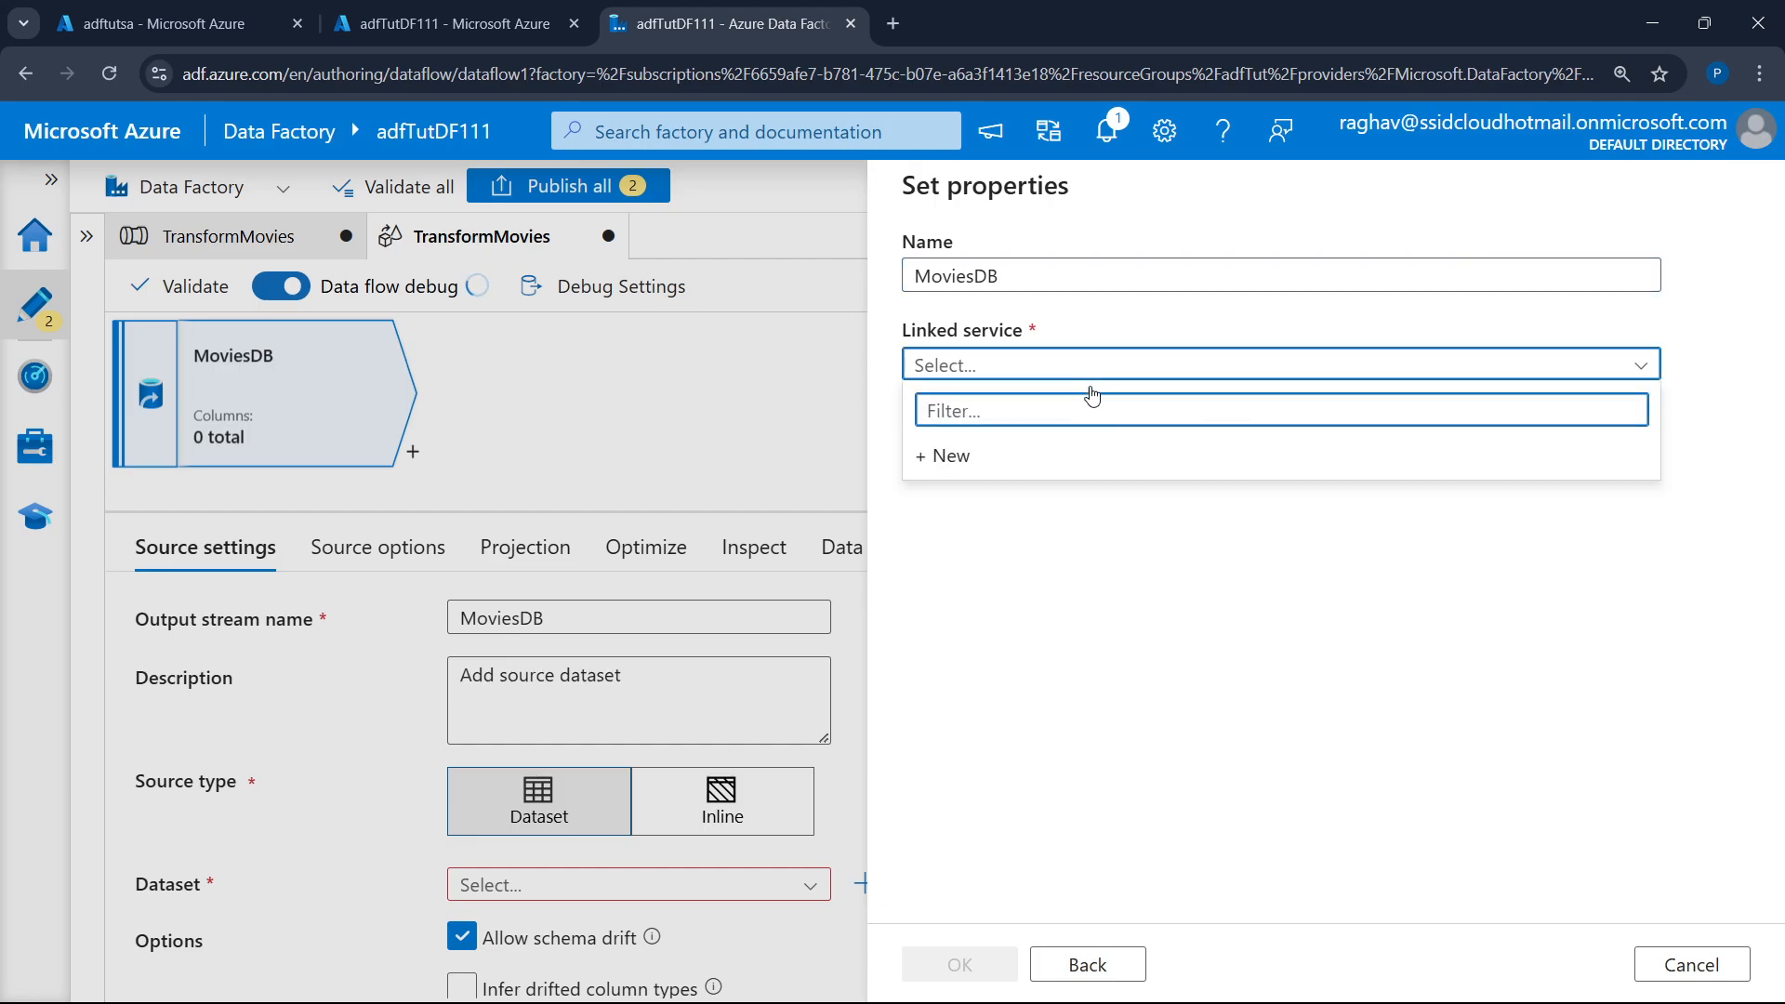
{"action": "left_click", "coordinate": [1074, 456]}
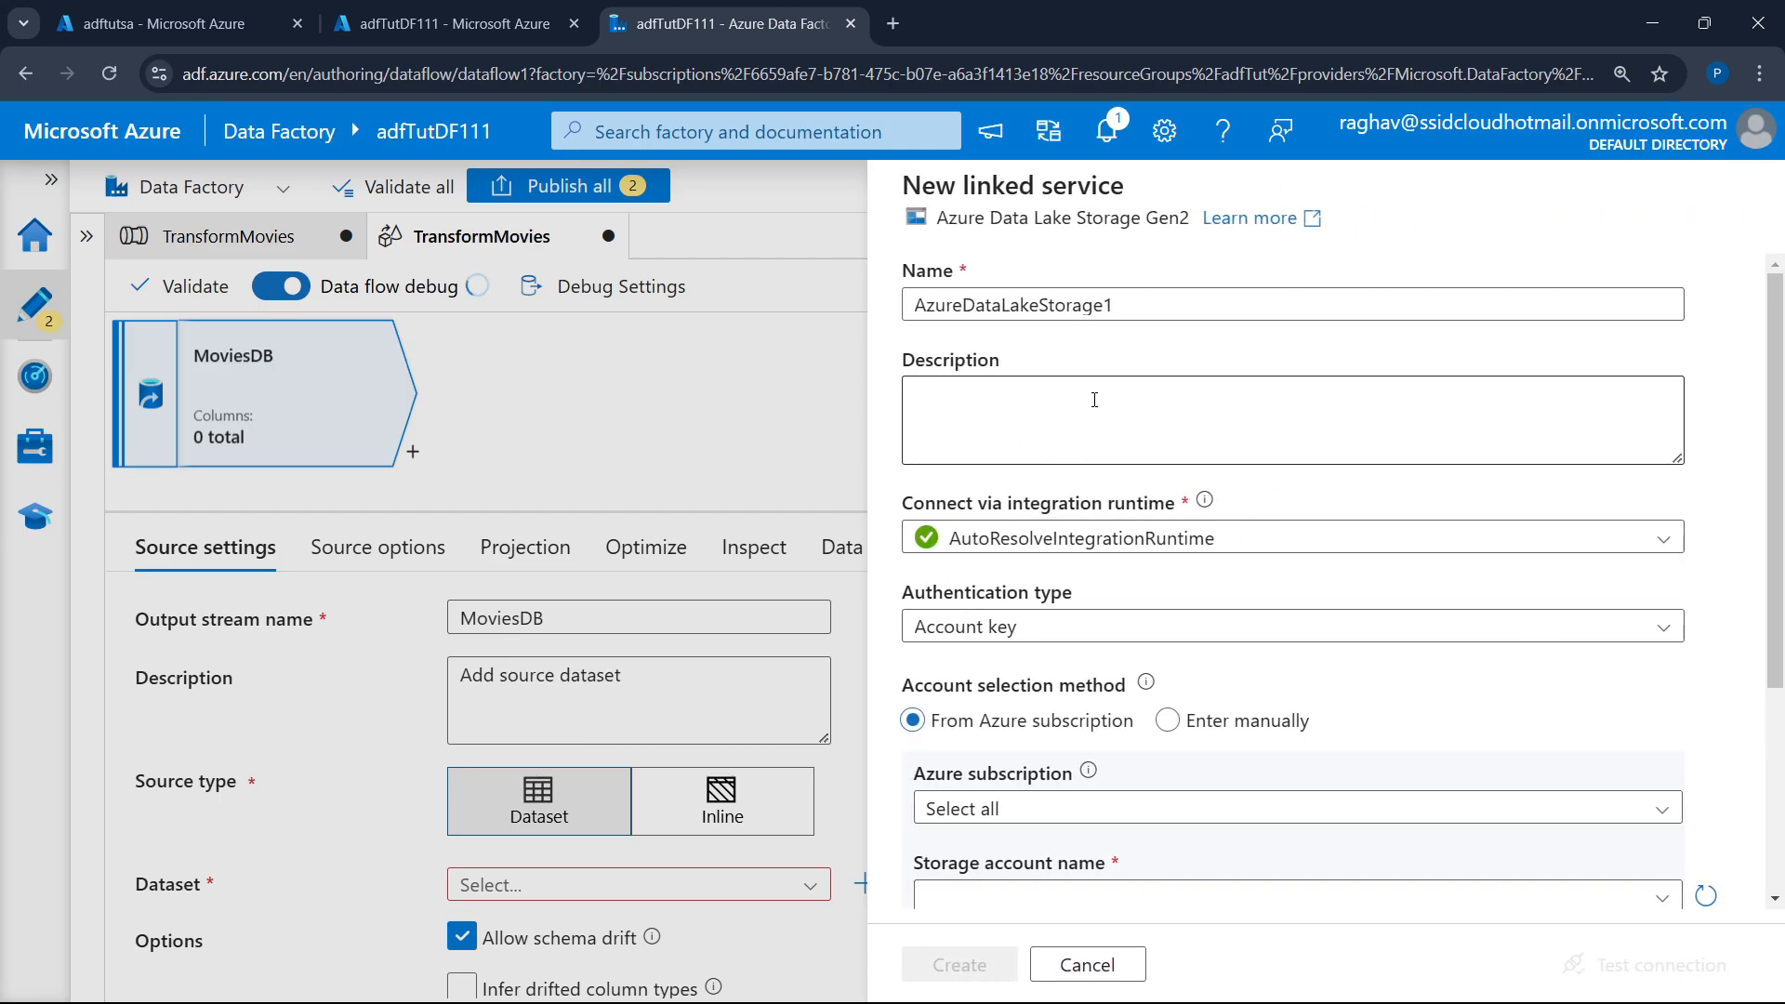
{"action": "double_click", "coordinate": [1141, 300]}
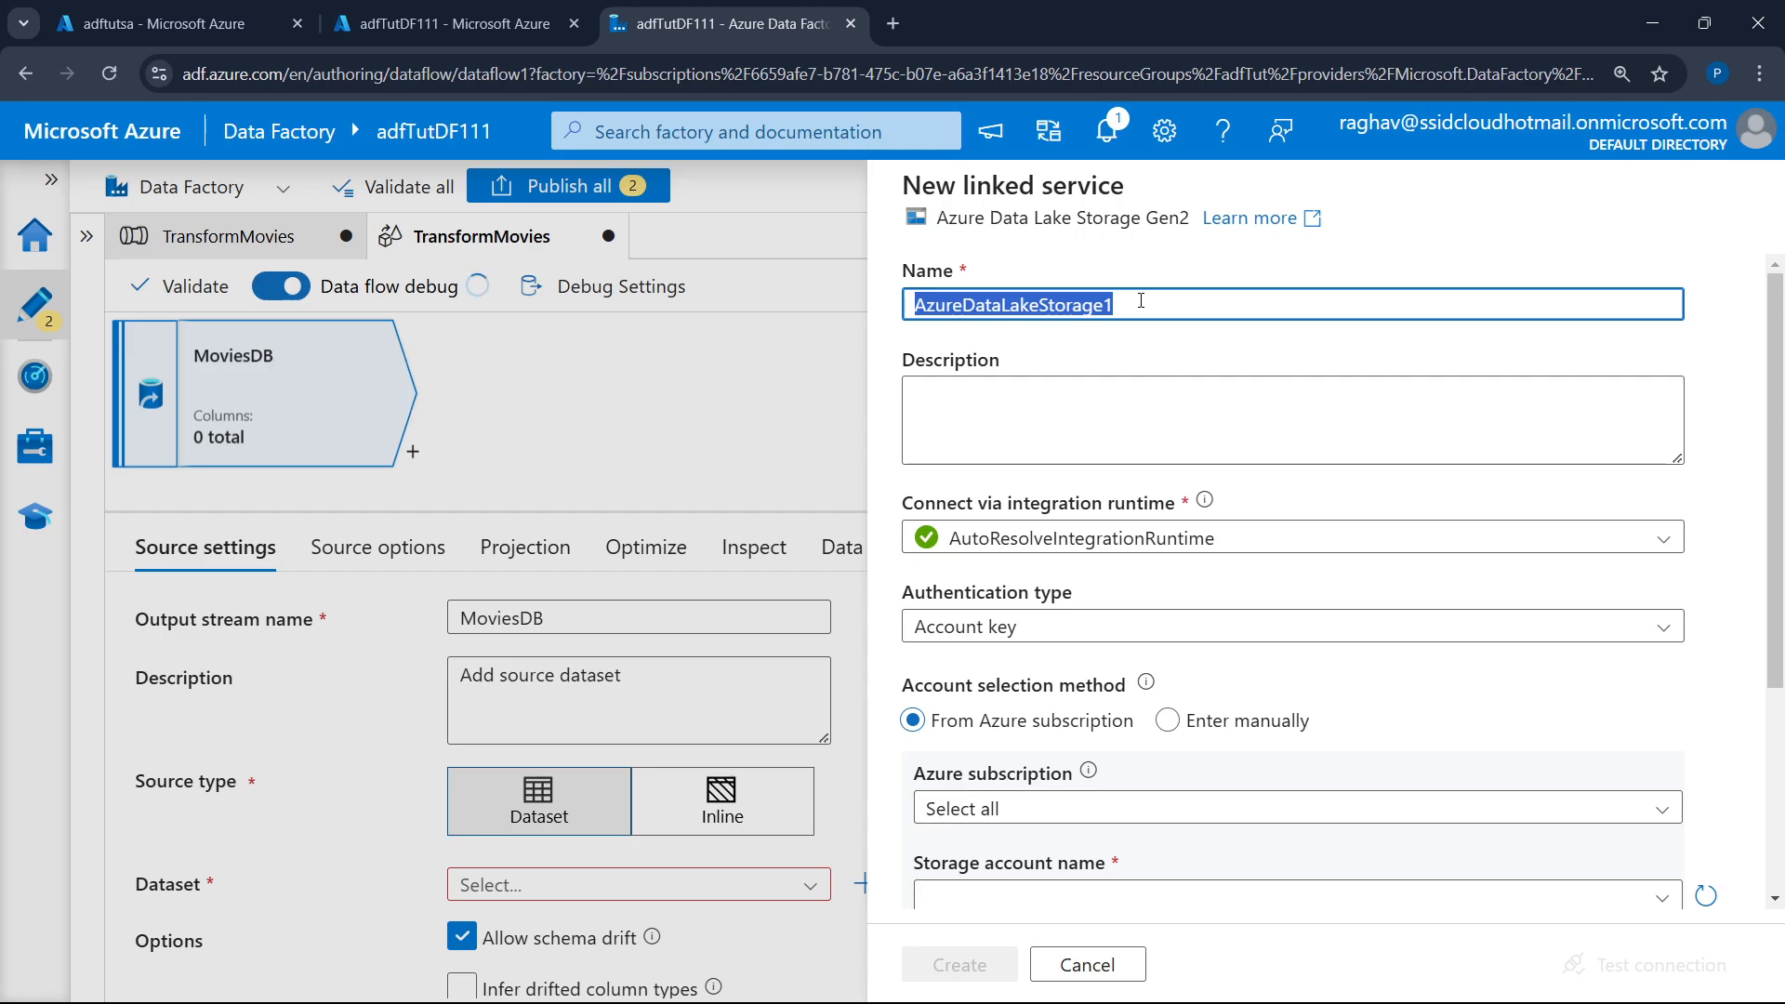
{"action": "type", "text": "A"}
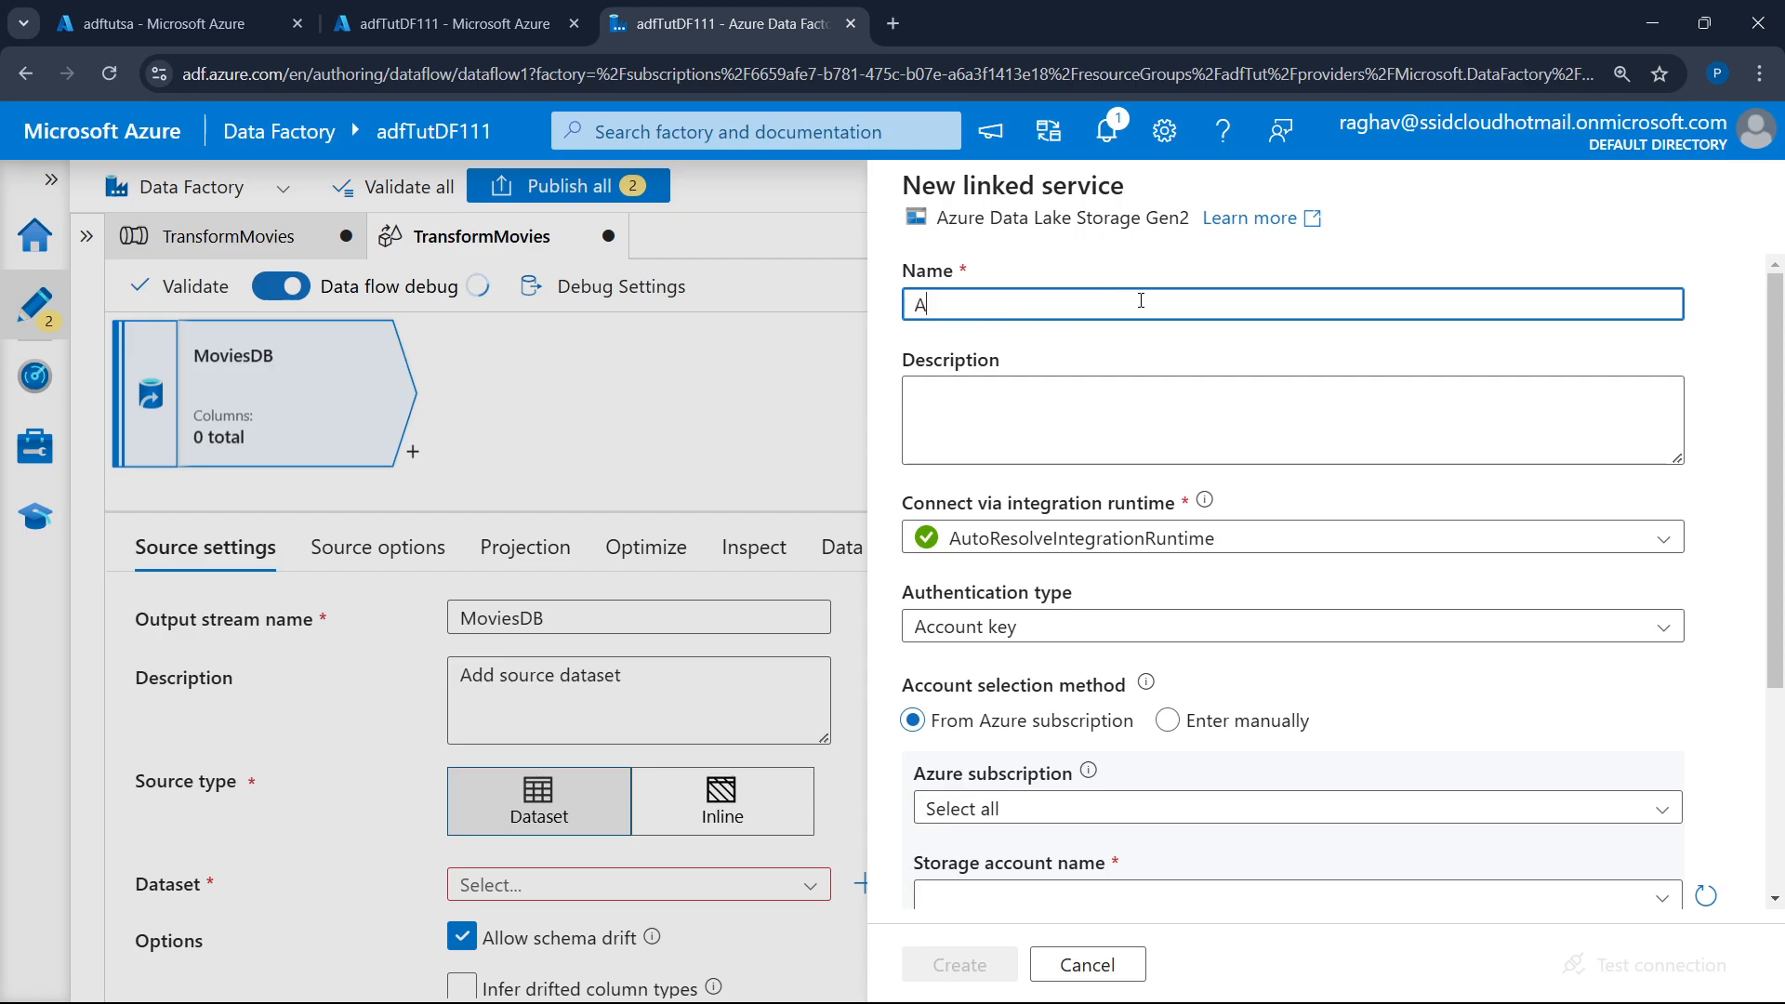
{"action": "type", "text": "LSGen2"}
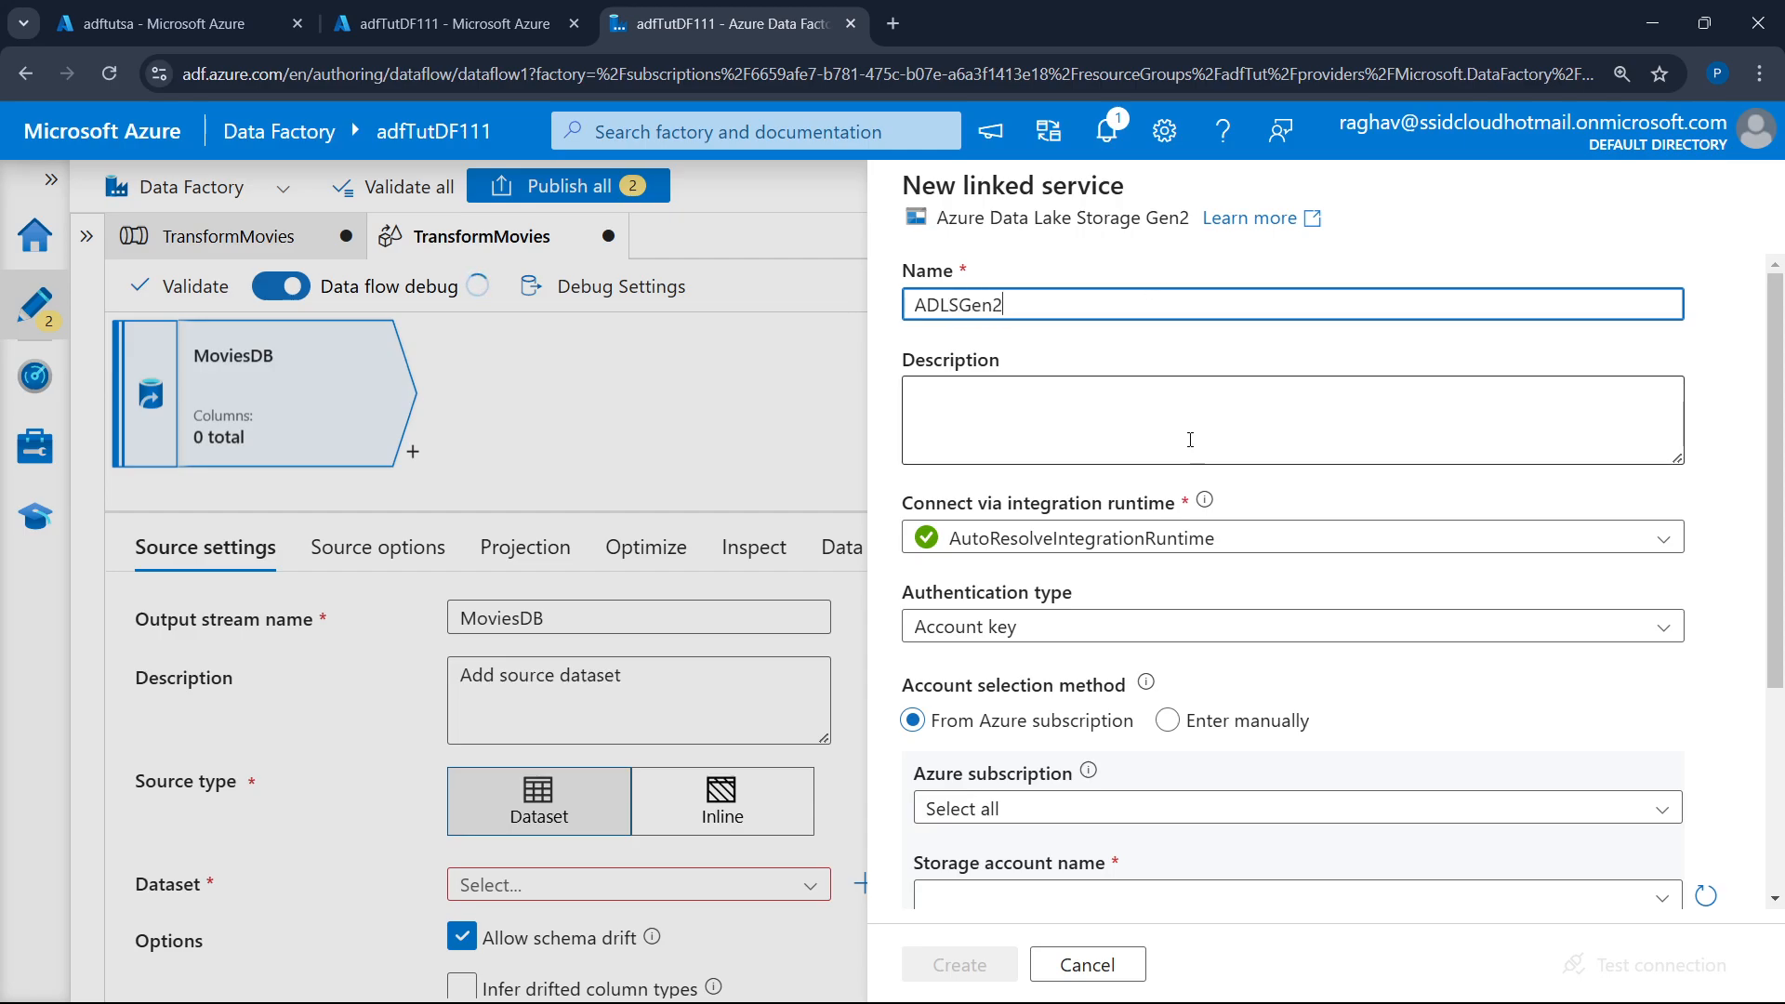
- Point the linked service to the adftutsa storage account in MSDN Platforms Subscription, test the connection, and create it
{"action": "scroll", "coordinate": [1187, 443], "scroll_direction": "down", "scroll_amount": 3}
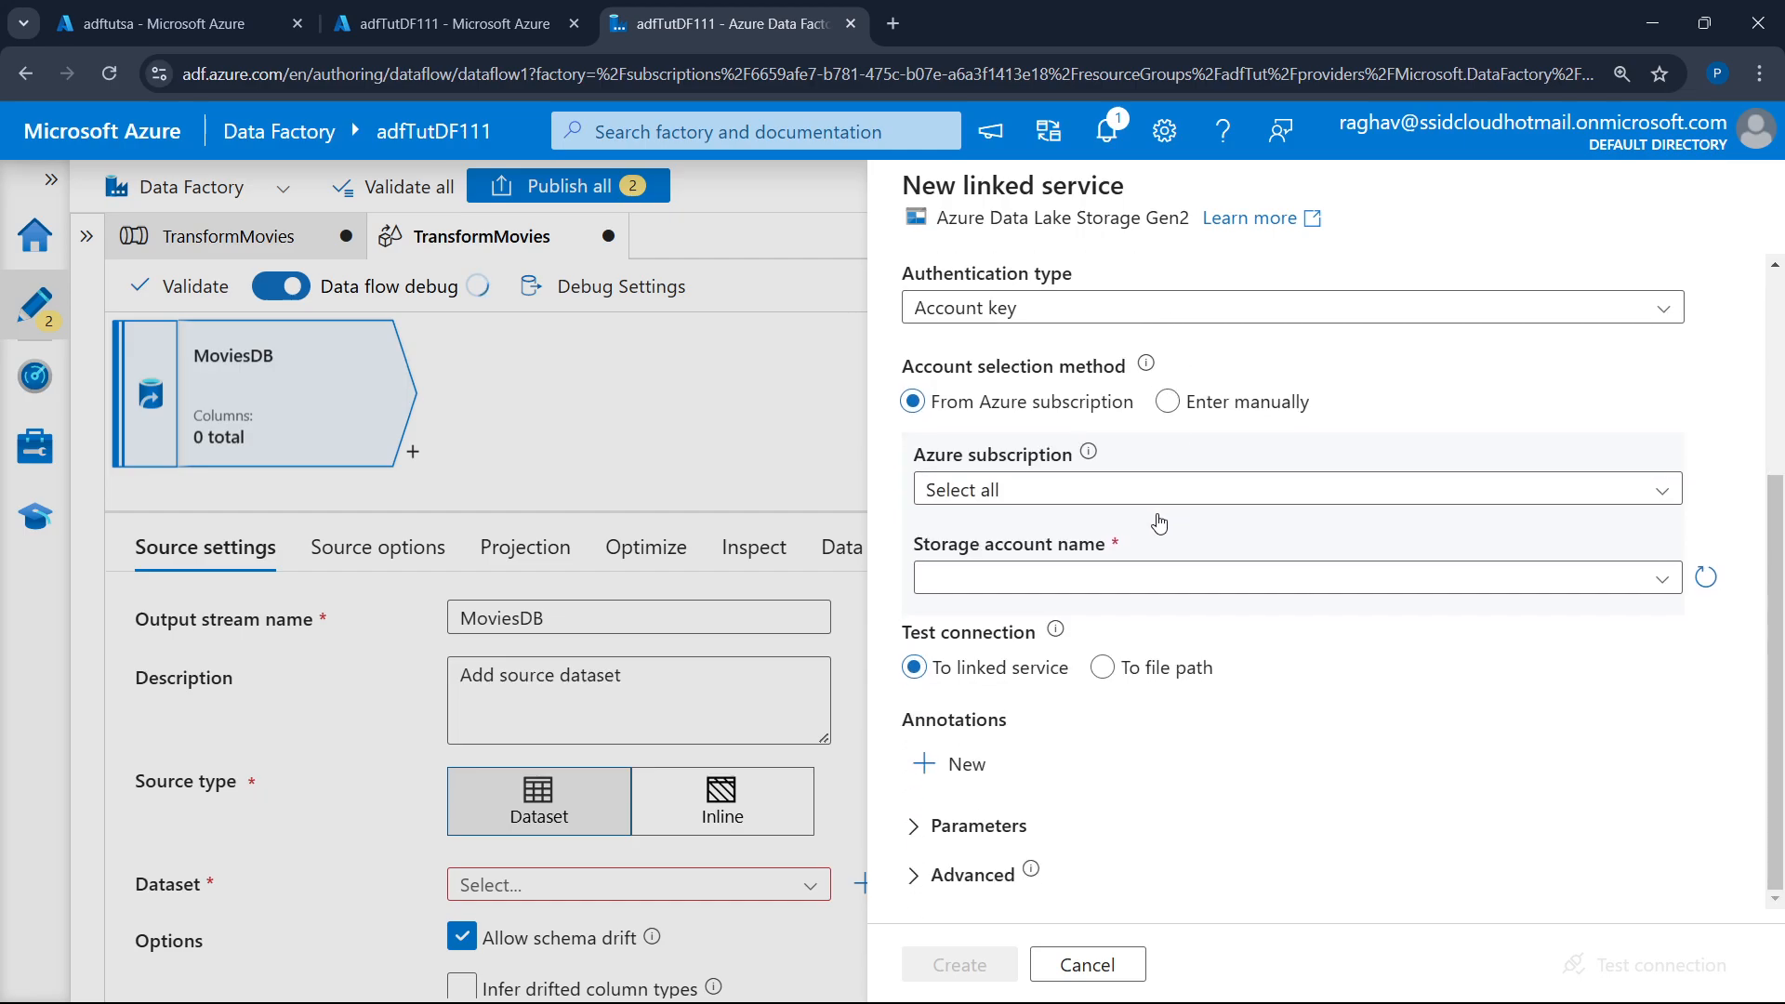
{"action": "left_click", "coordinate": [1020, 500]}
{"action": "left_click", "coordinate": [1041, 571]}
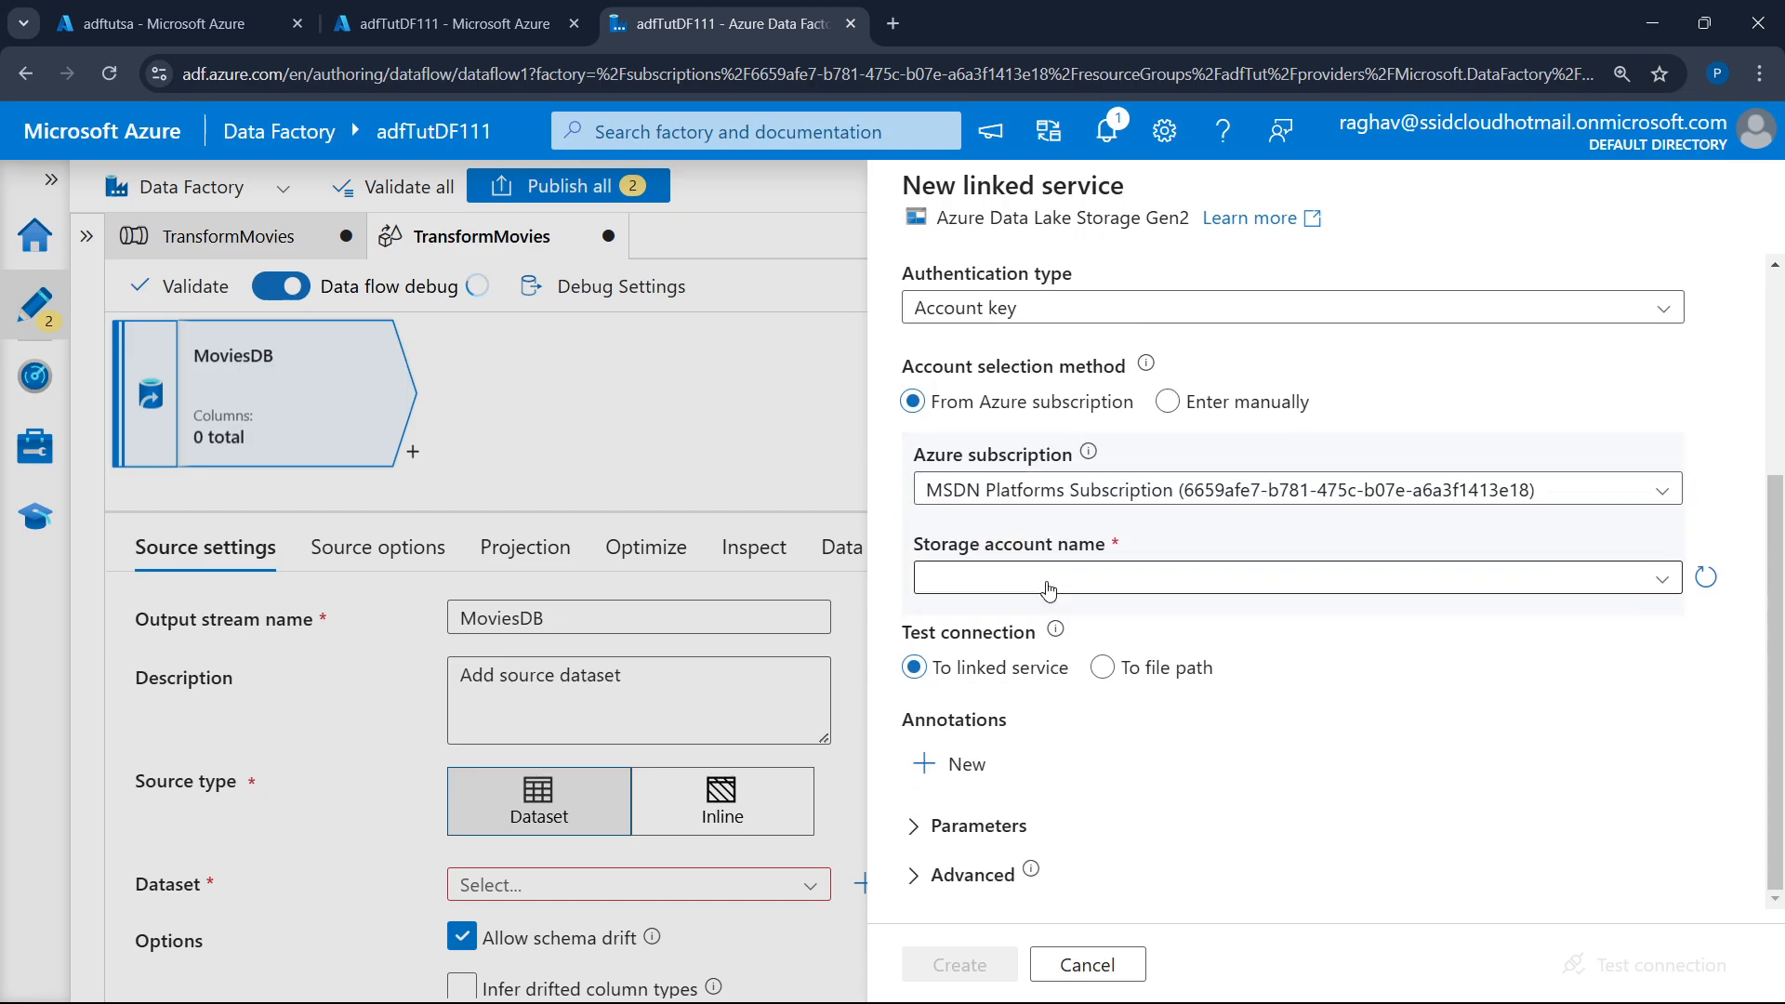
{"action": "left_click", "coordinate": [1032, 579]}
{"action": "left_click", "coordinate": [1027, 625]}
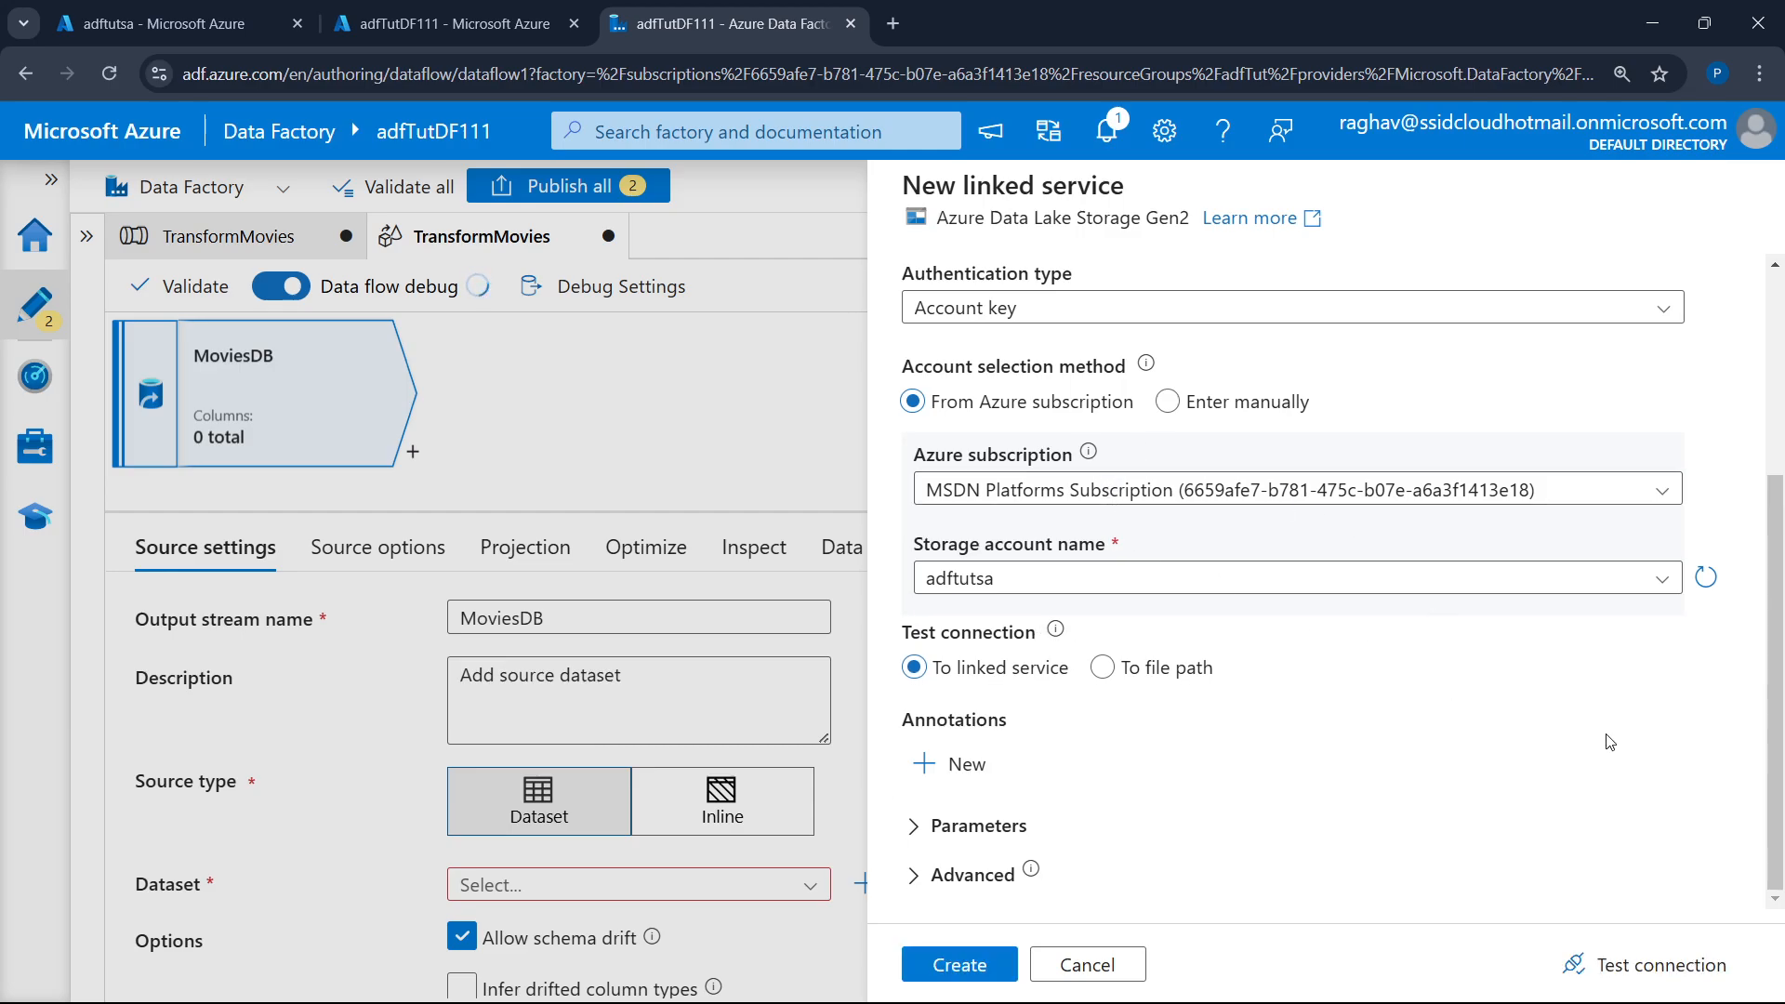
{"action": "left_click", "coordinate": [1614, 977]}
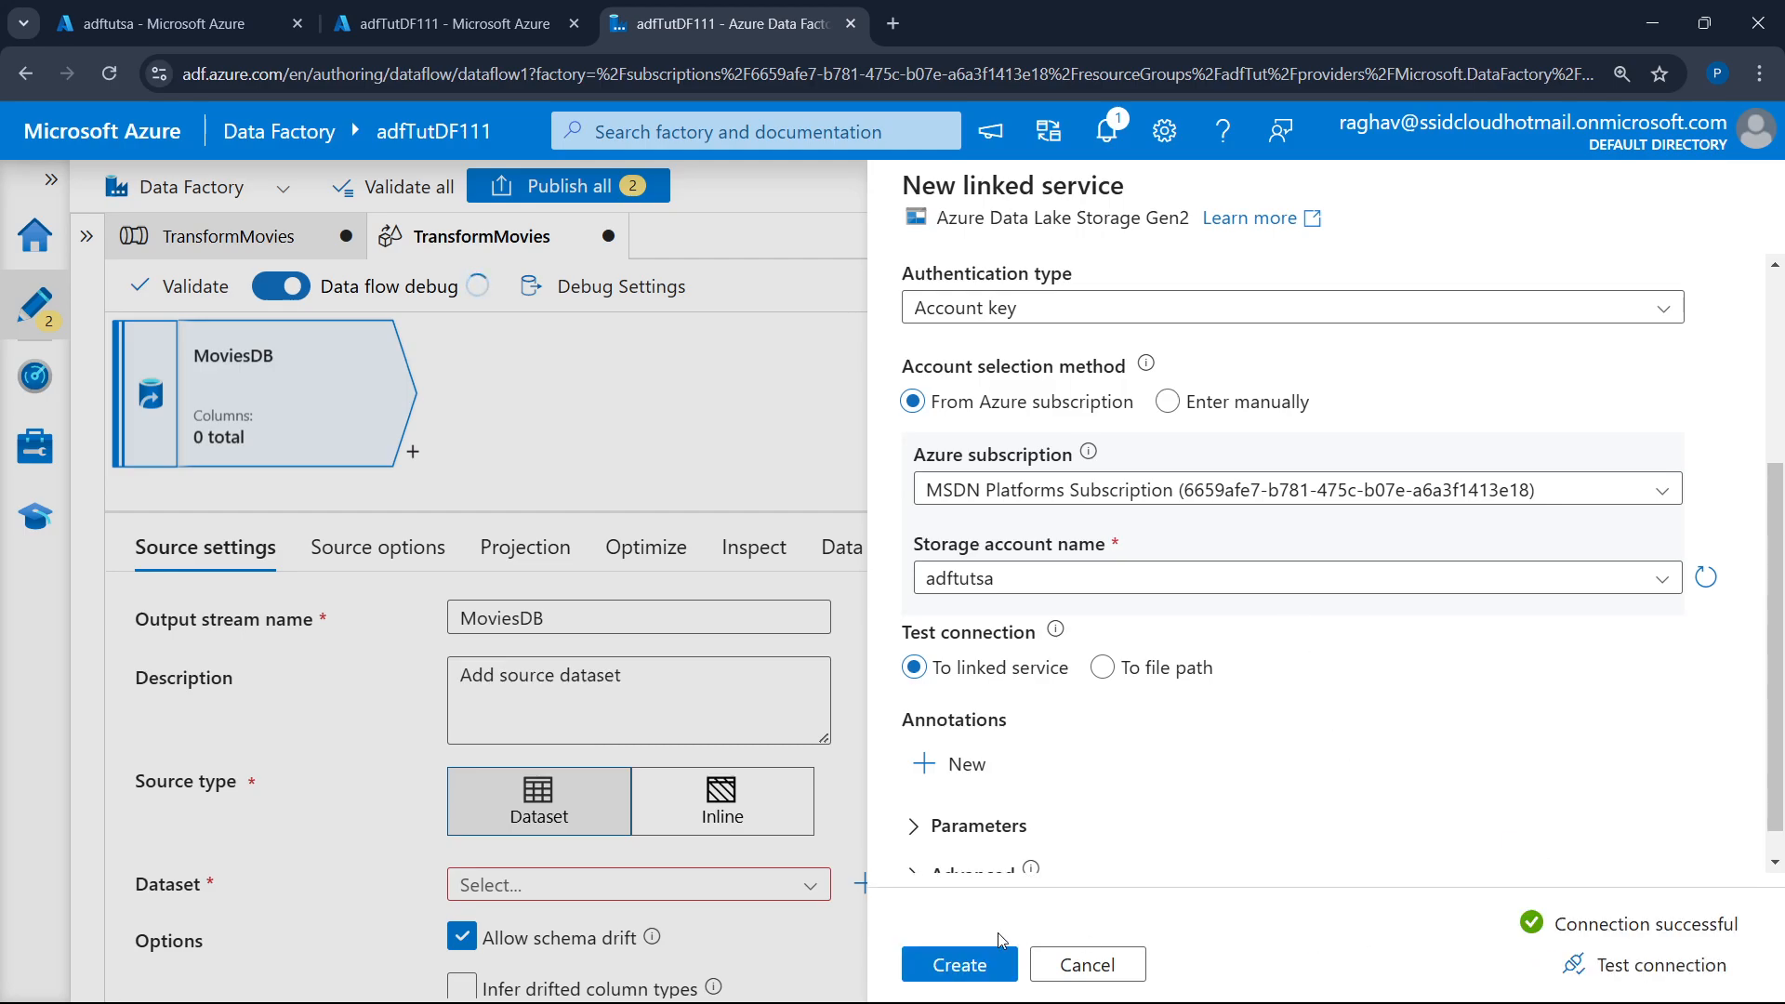
{"action": "left_click", "coordinate": [973, 967]}
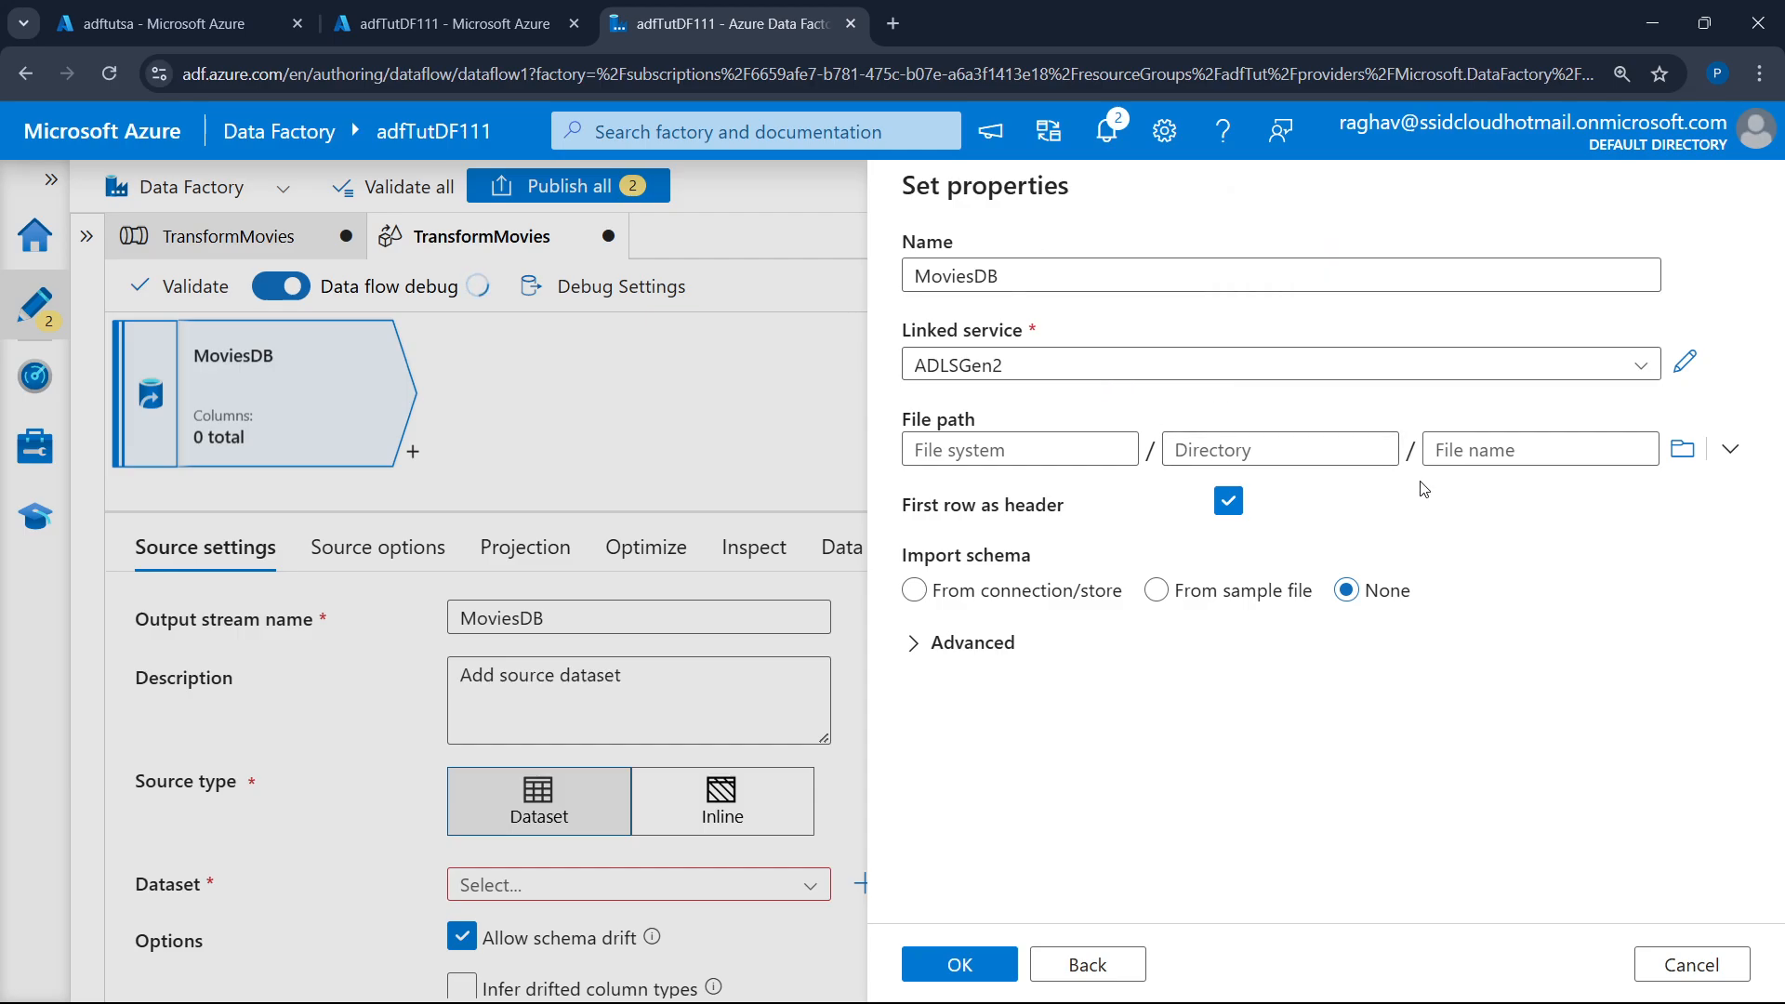
- Set the dataset's file path to moviesDB.csv in the source container and create the dataset with schema import from connection/store
{"action": "left_click", "coordinate": [1679, 453]}
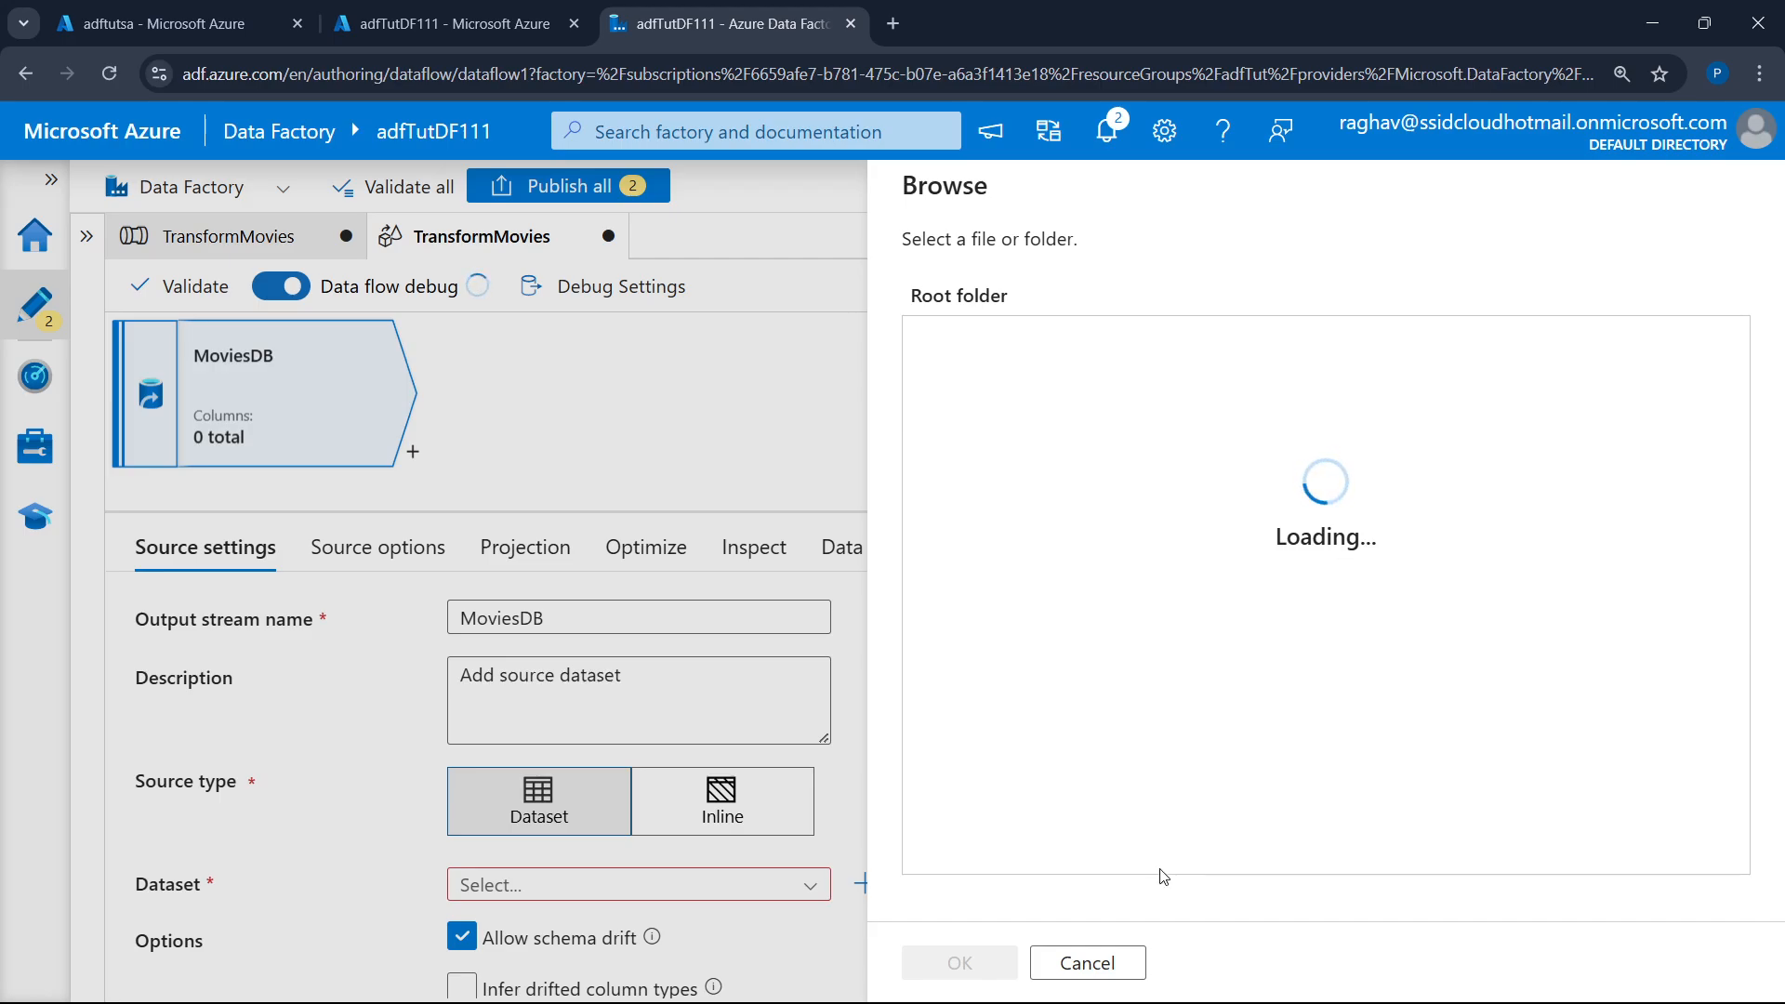
{"action": "left_click", "coordinate": [1095, 962]}
{"action": "left_click", "coordinate": [1675, 452]}
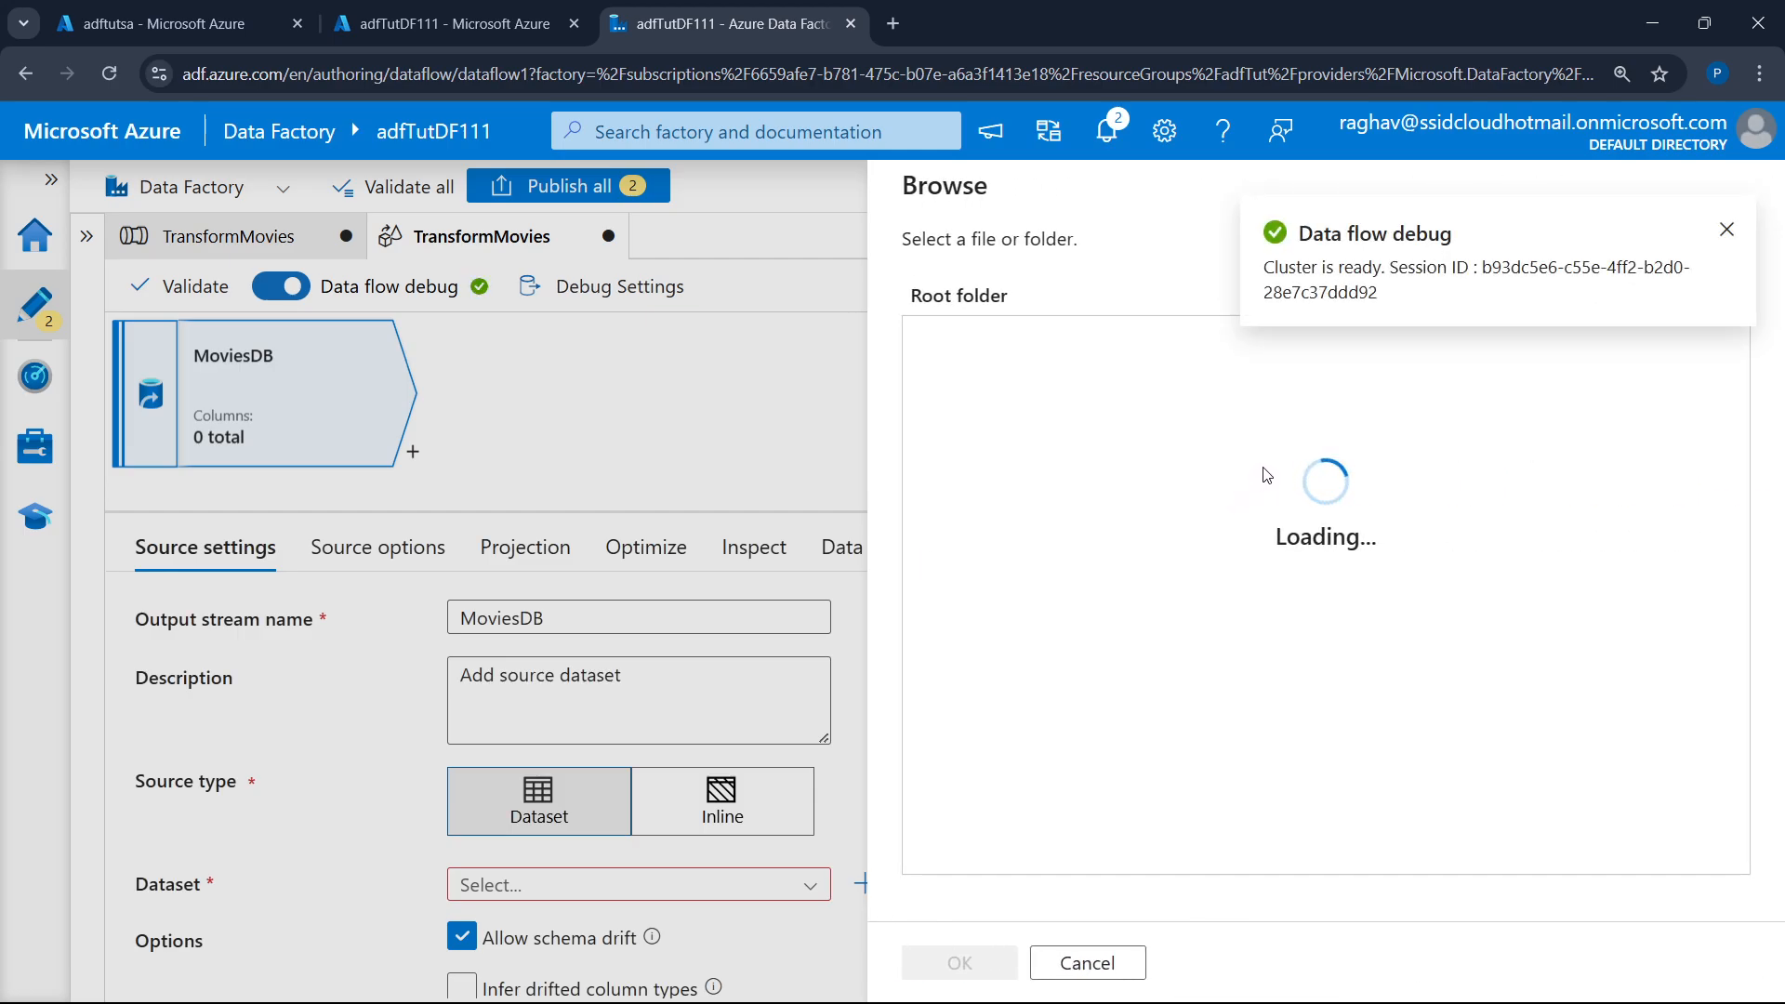
{"action": "left_click", "coordinate": [1015, 392]}
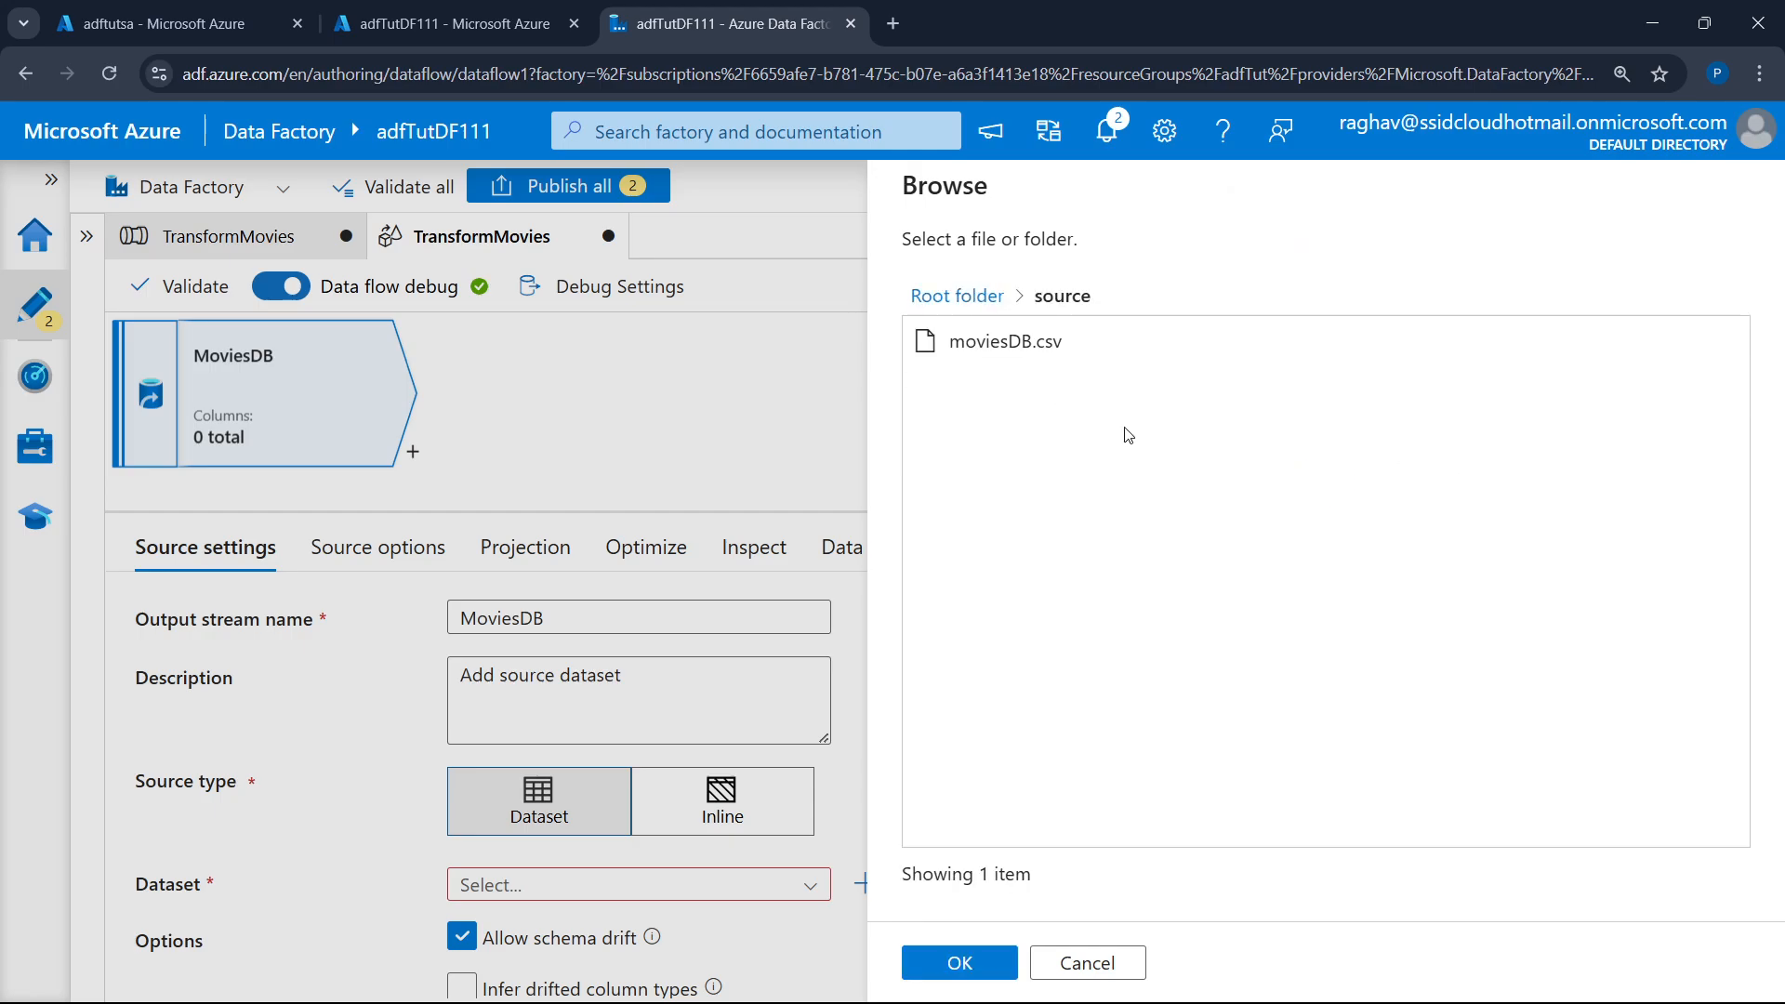
{"action": "left_click", "coordinate": [1022, 350]}
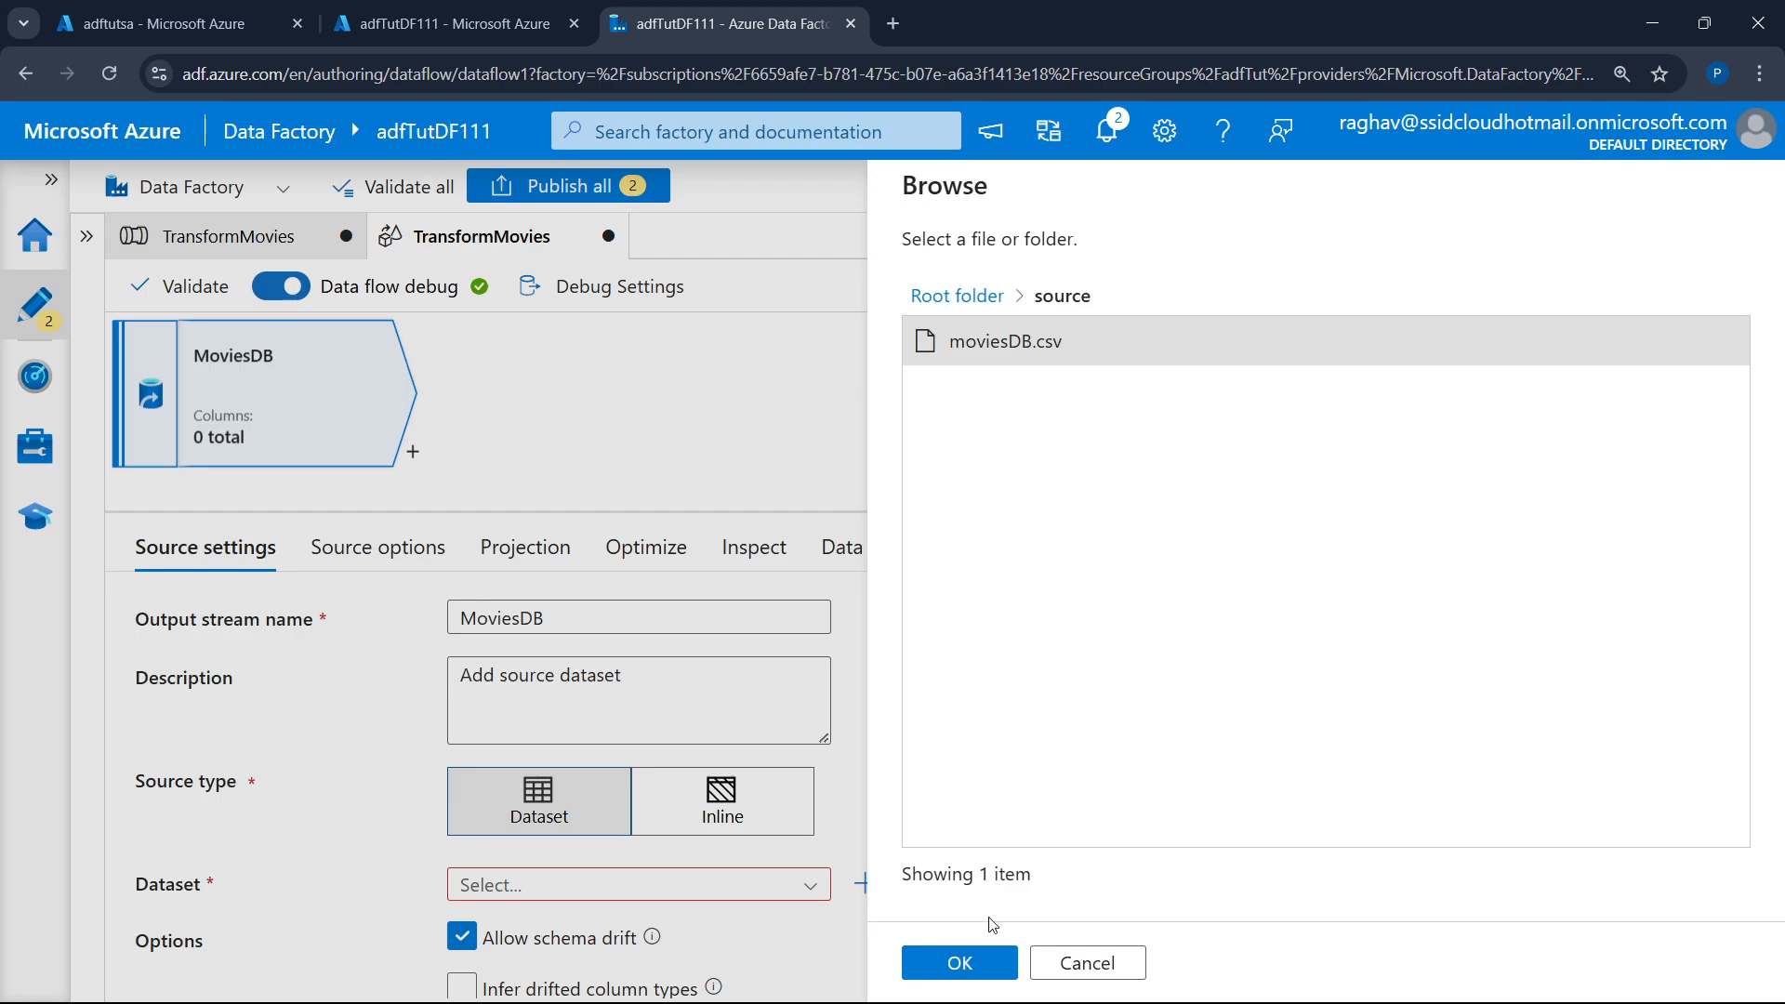
{"action": "left_click", "coordinate": [973, 967]}
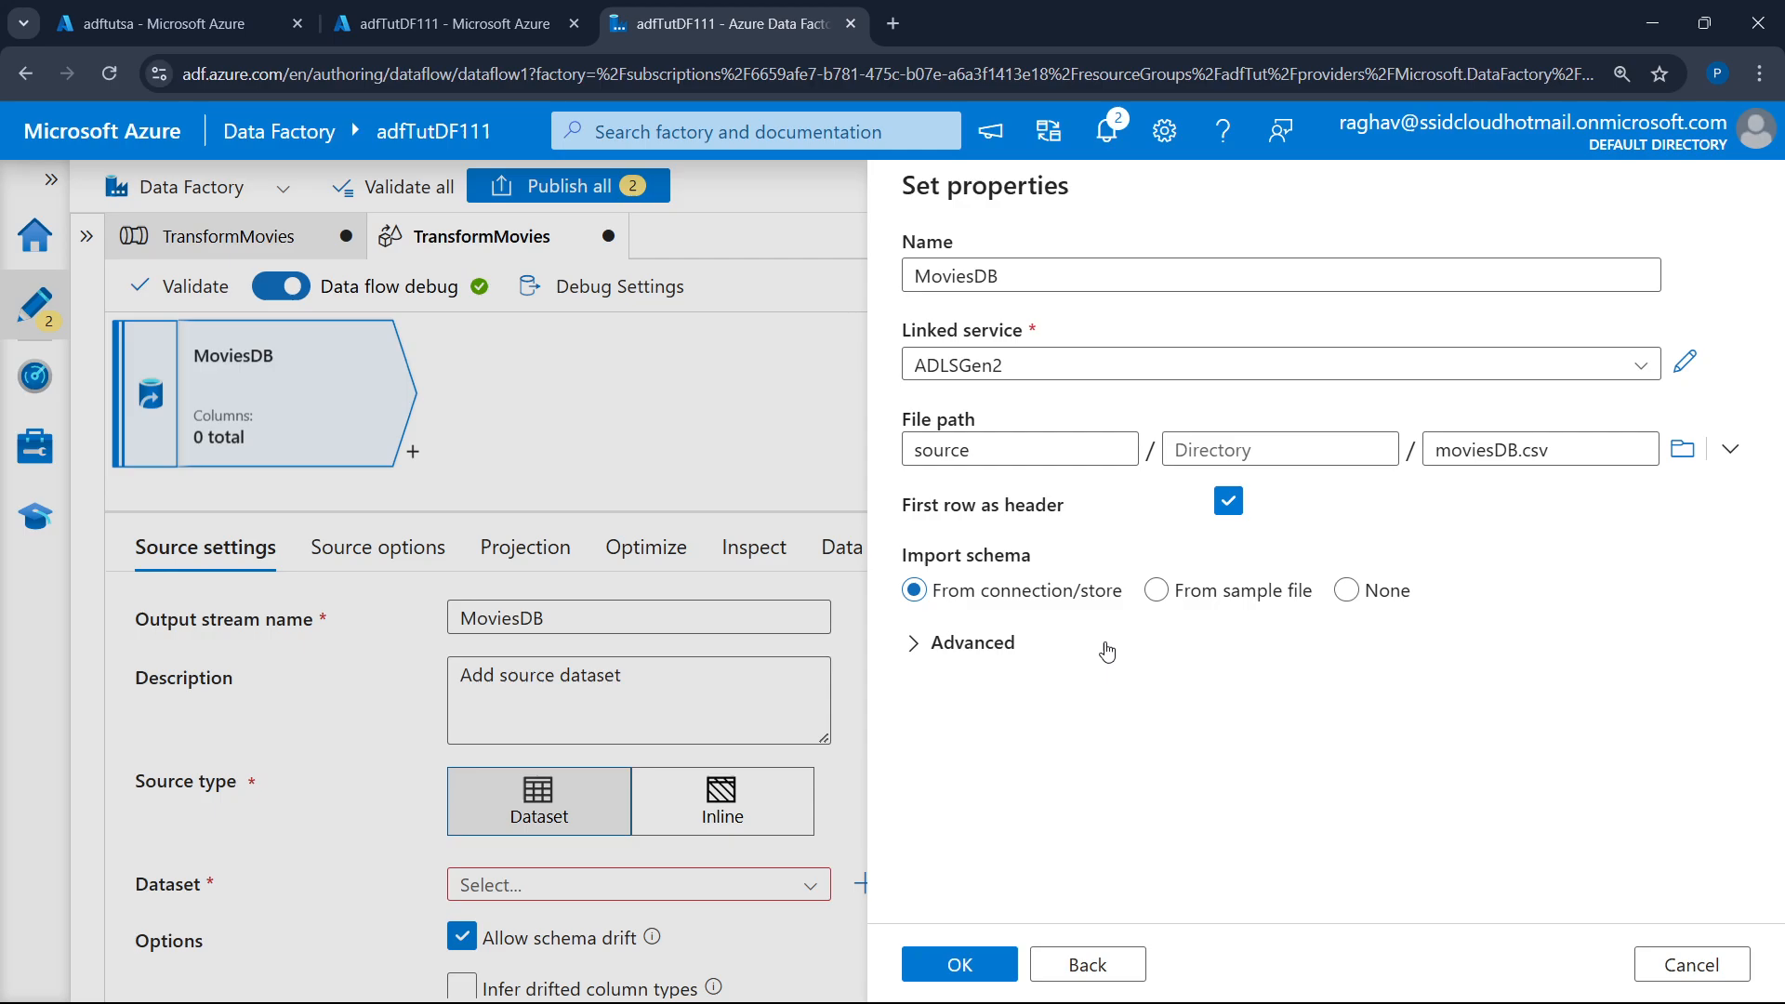
{"action": "left_click", "coordinate": [987, 963]}
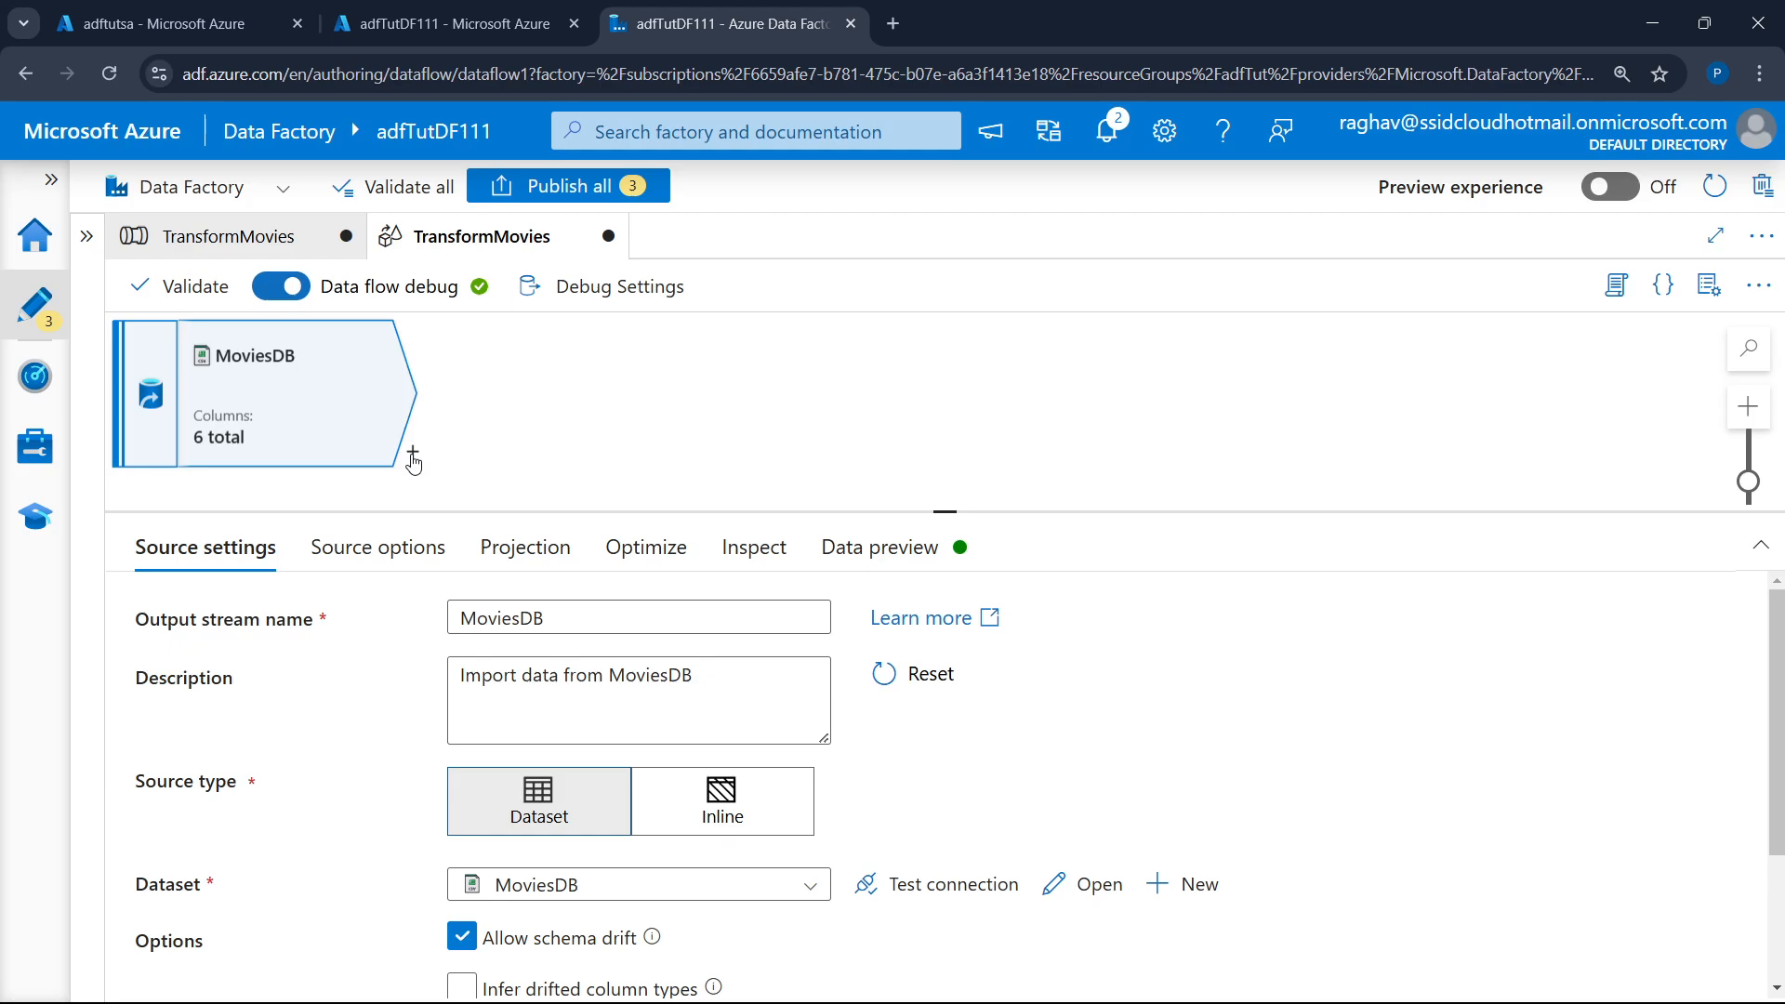
- Add a Filter transformation after the MoviesDB source
{"action": "left_click", "coordinate": [412, 456]}
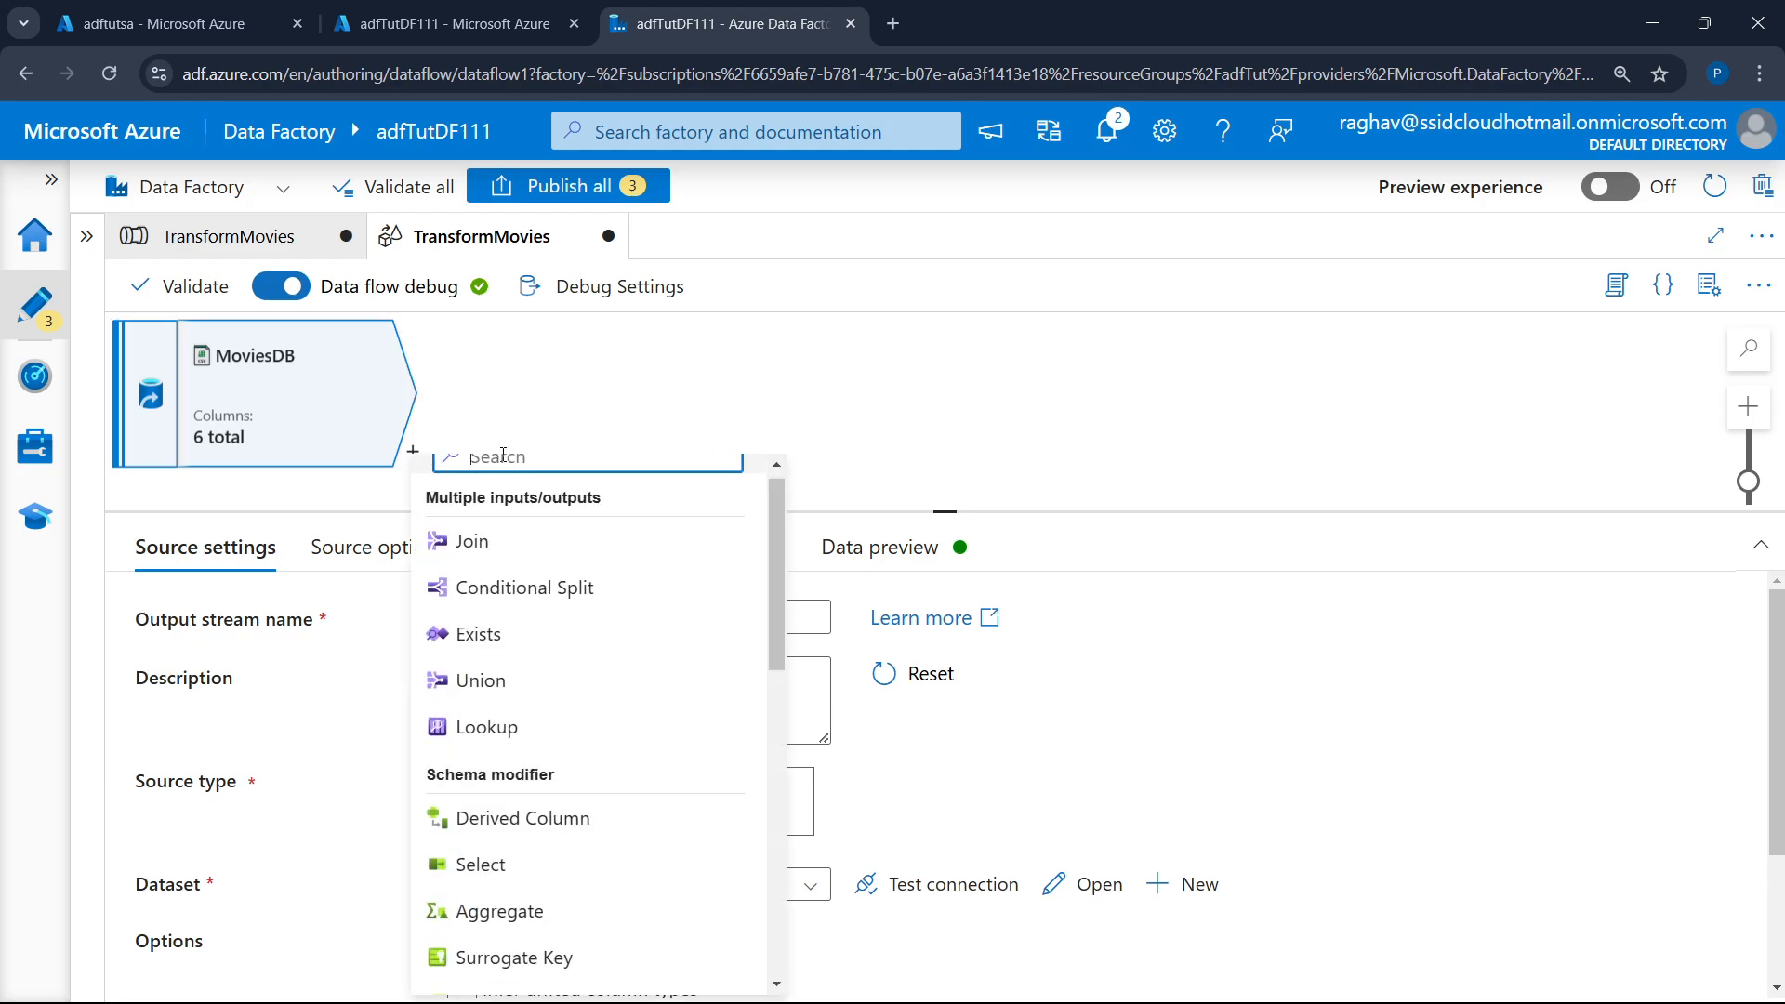
{"action": "type", "text": "f"}
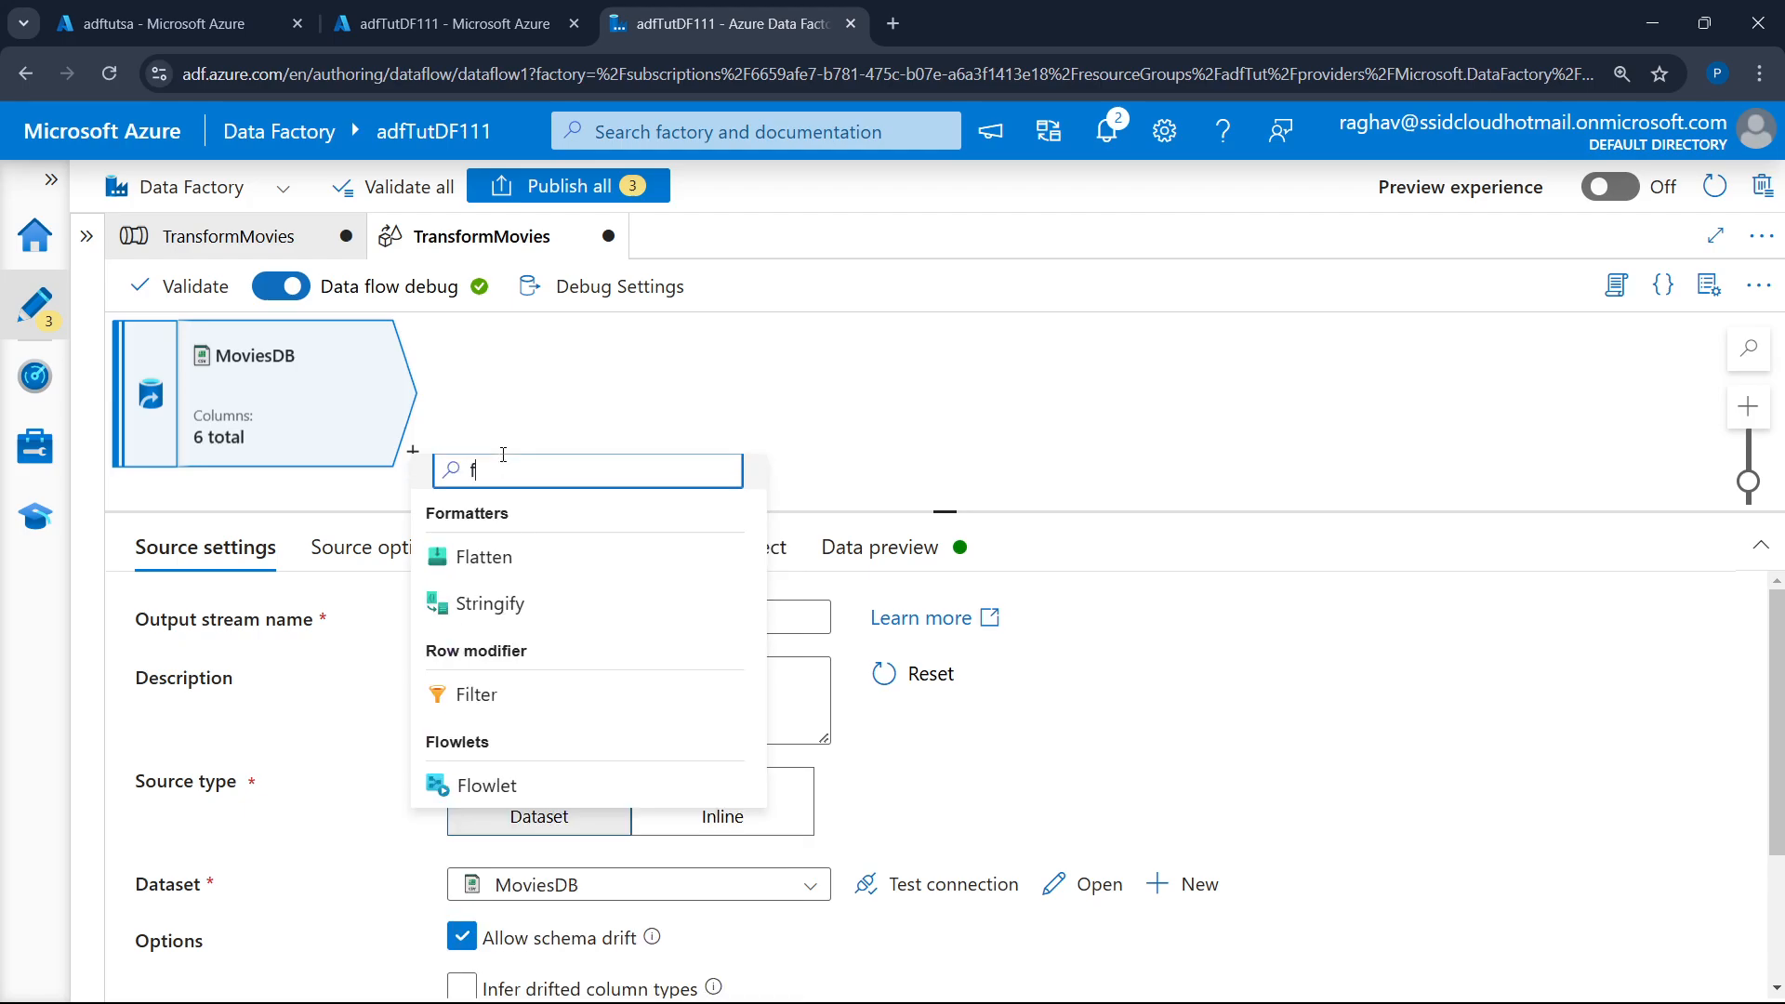
{"action": "type", "text": "il"}
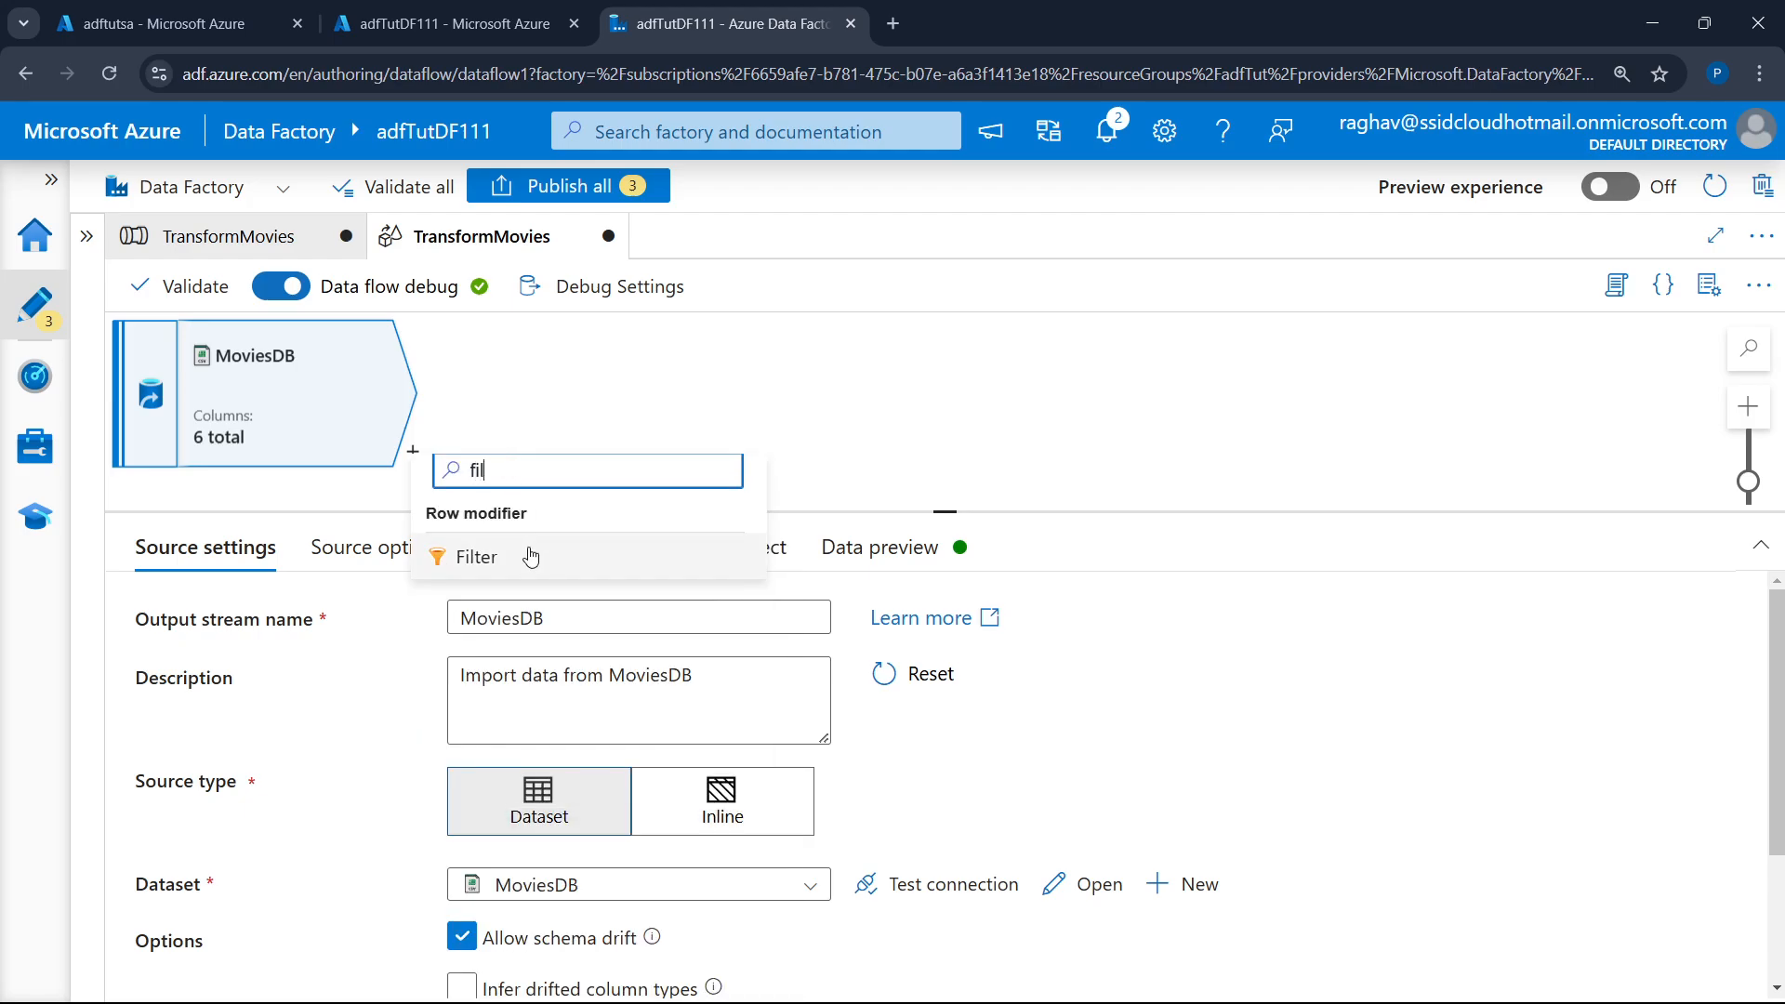
{"action": "left_click", "coordinate": [532, 556]}
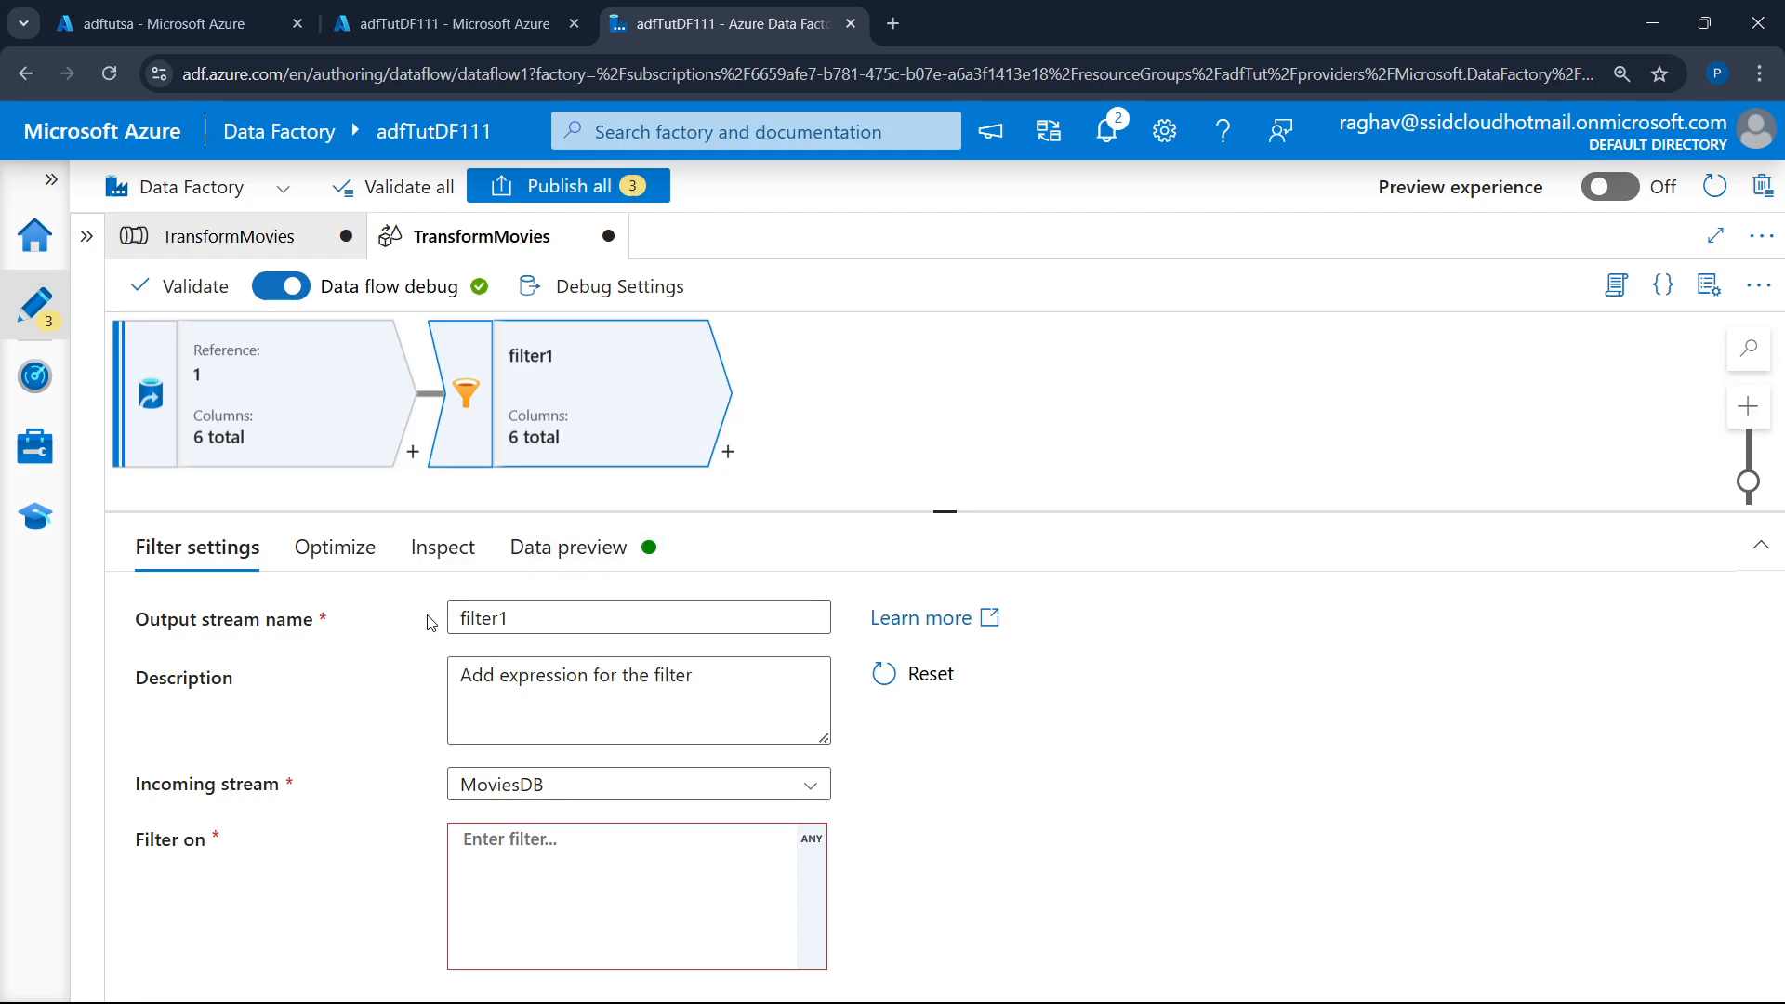
- Name the filter's output stream FilterYears and open the expression builder for its filter condition
{"action": "double_click", "coordinate": [569, 626]}
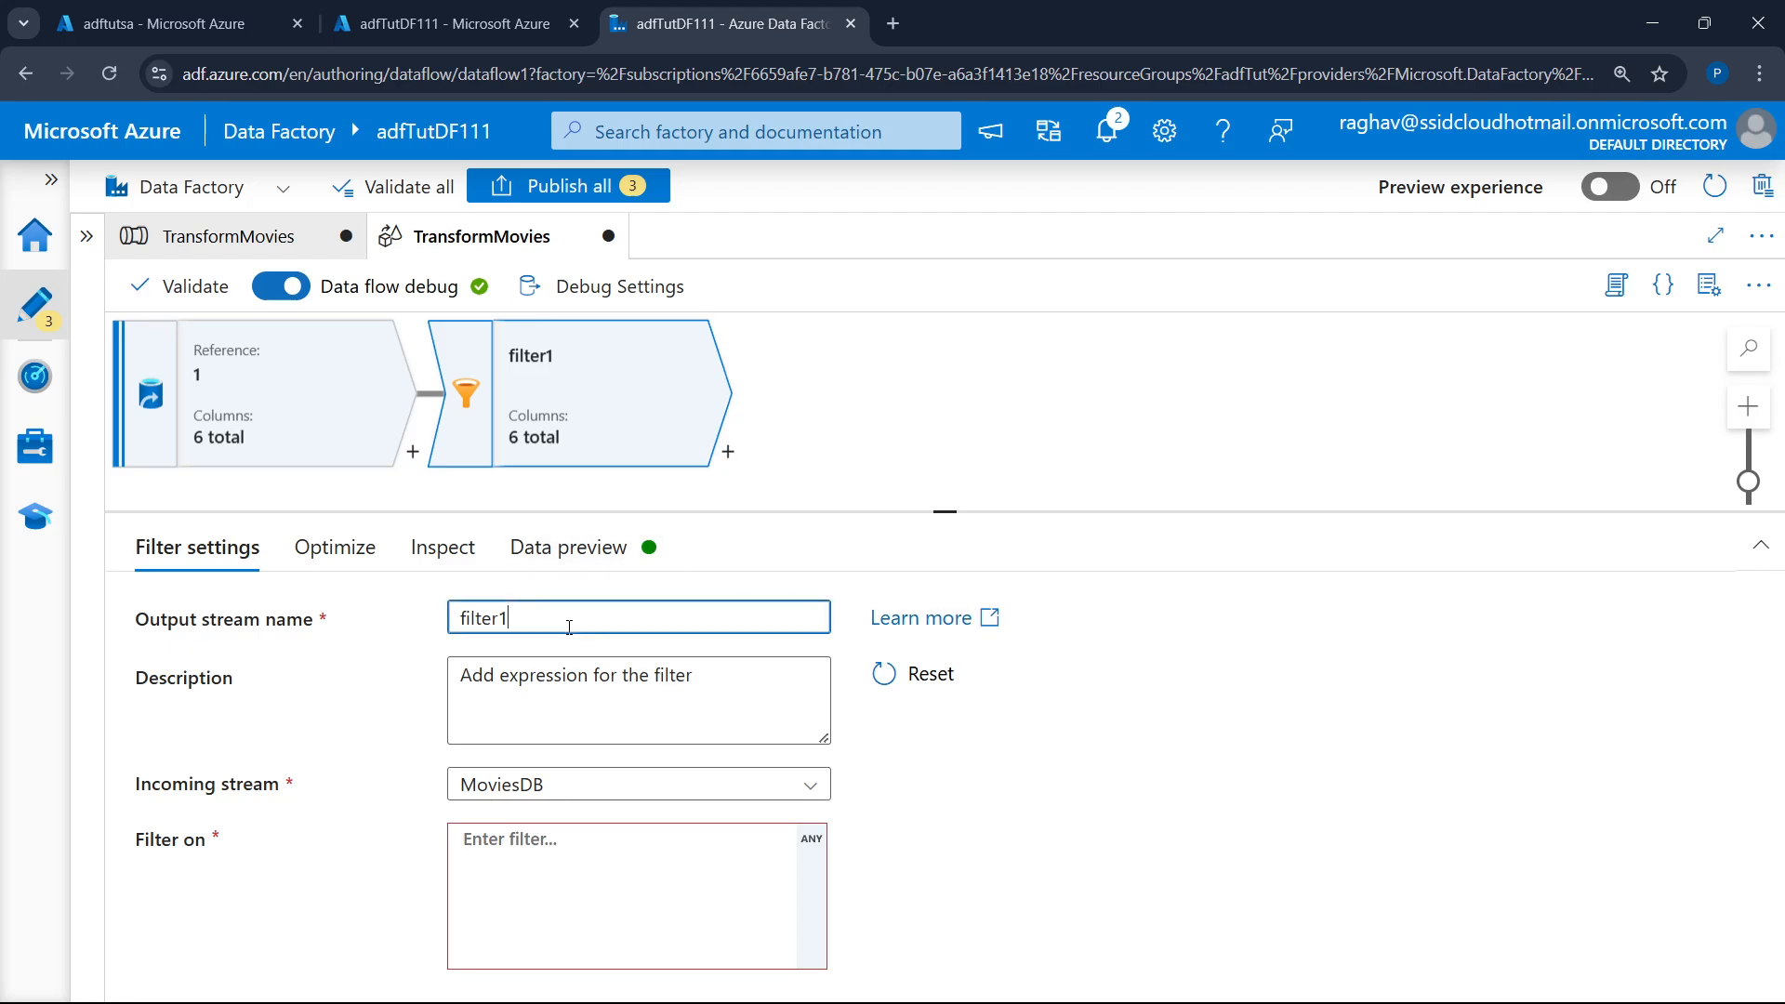
{"action": "type", "text": "Fi"}
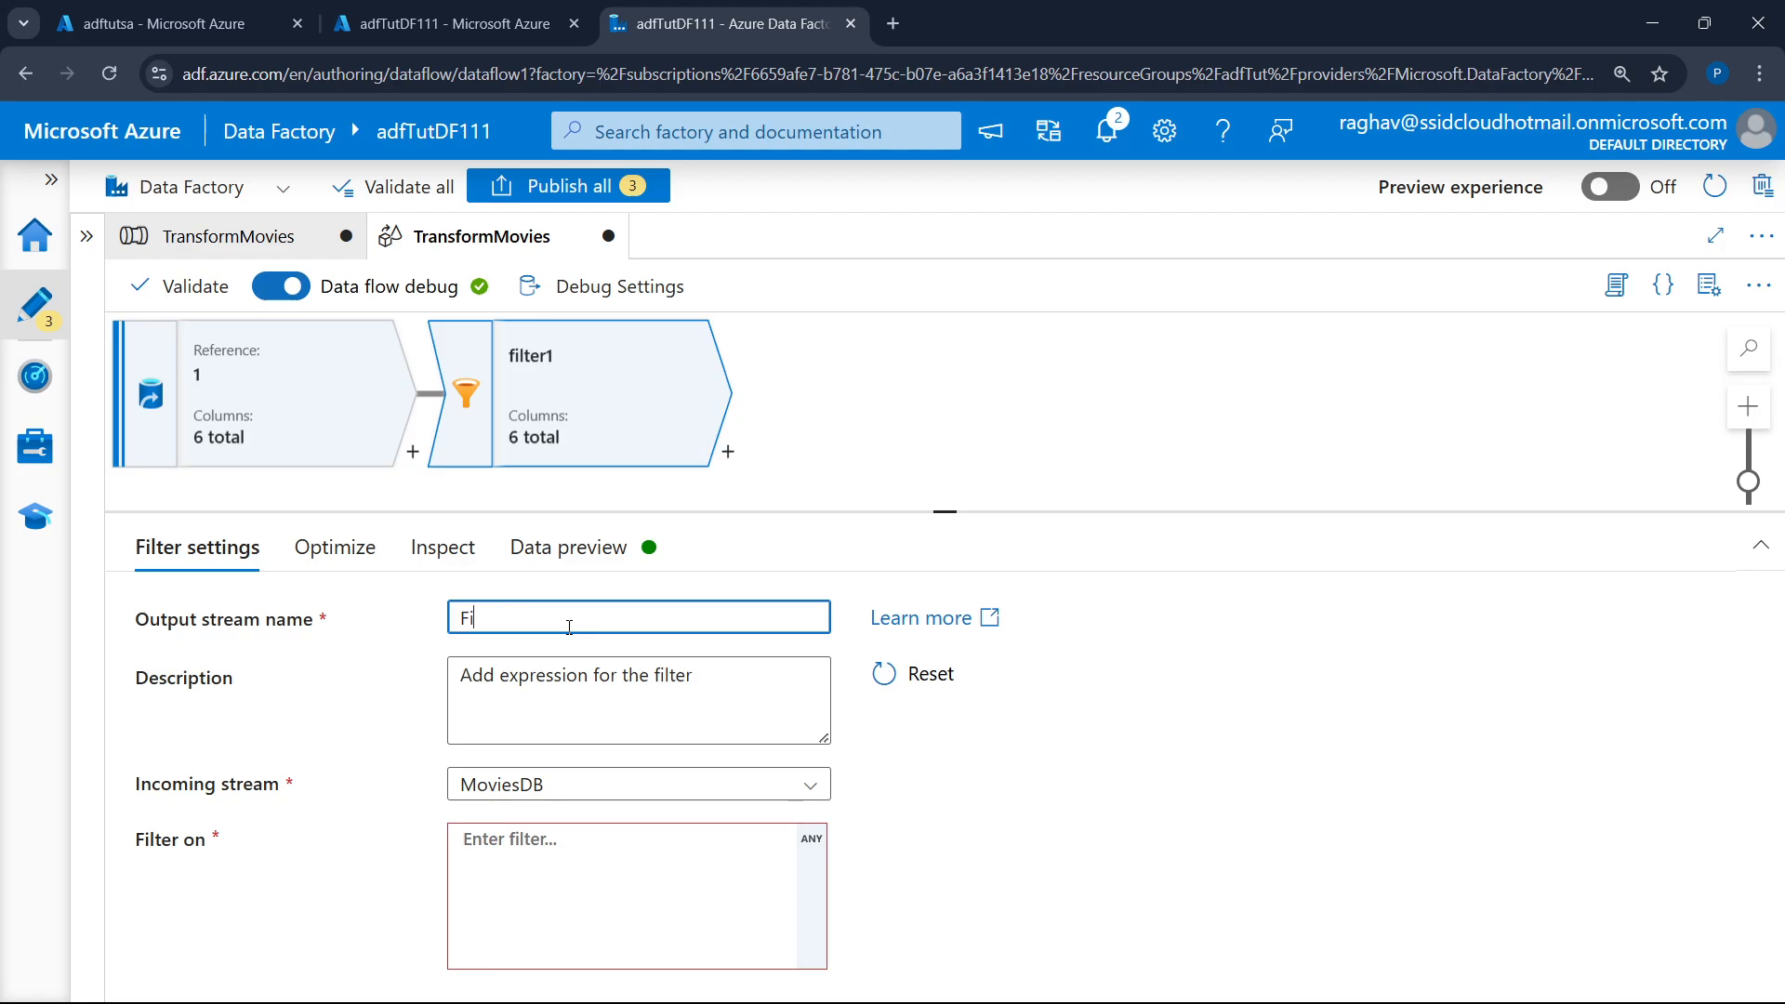
{"action": "type", "text": "lterYears"}
{"action": "left_click", "coordinate": [576, 848]}
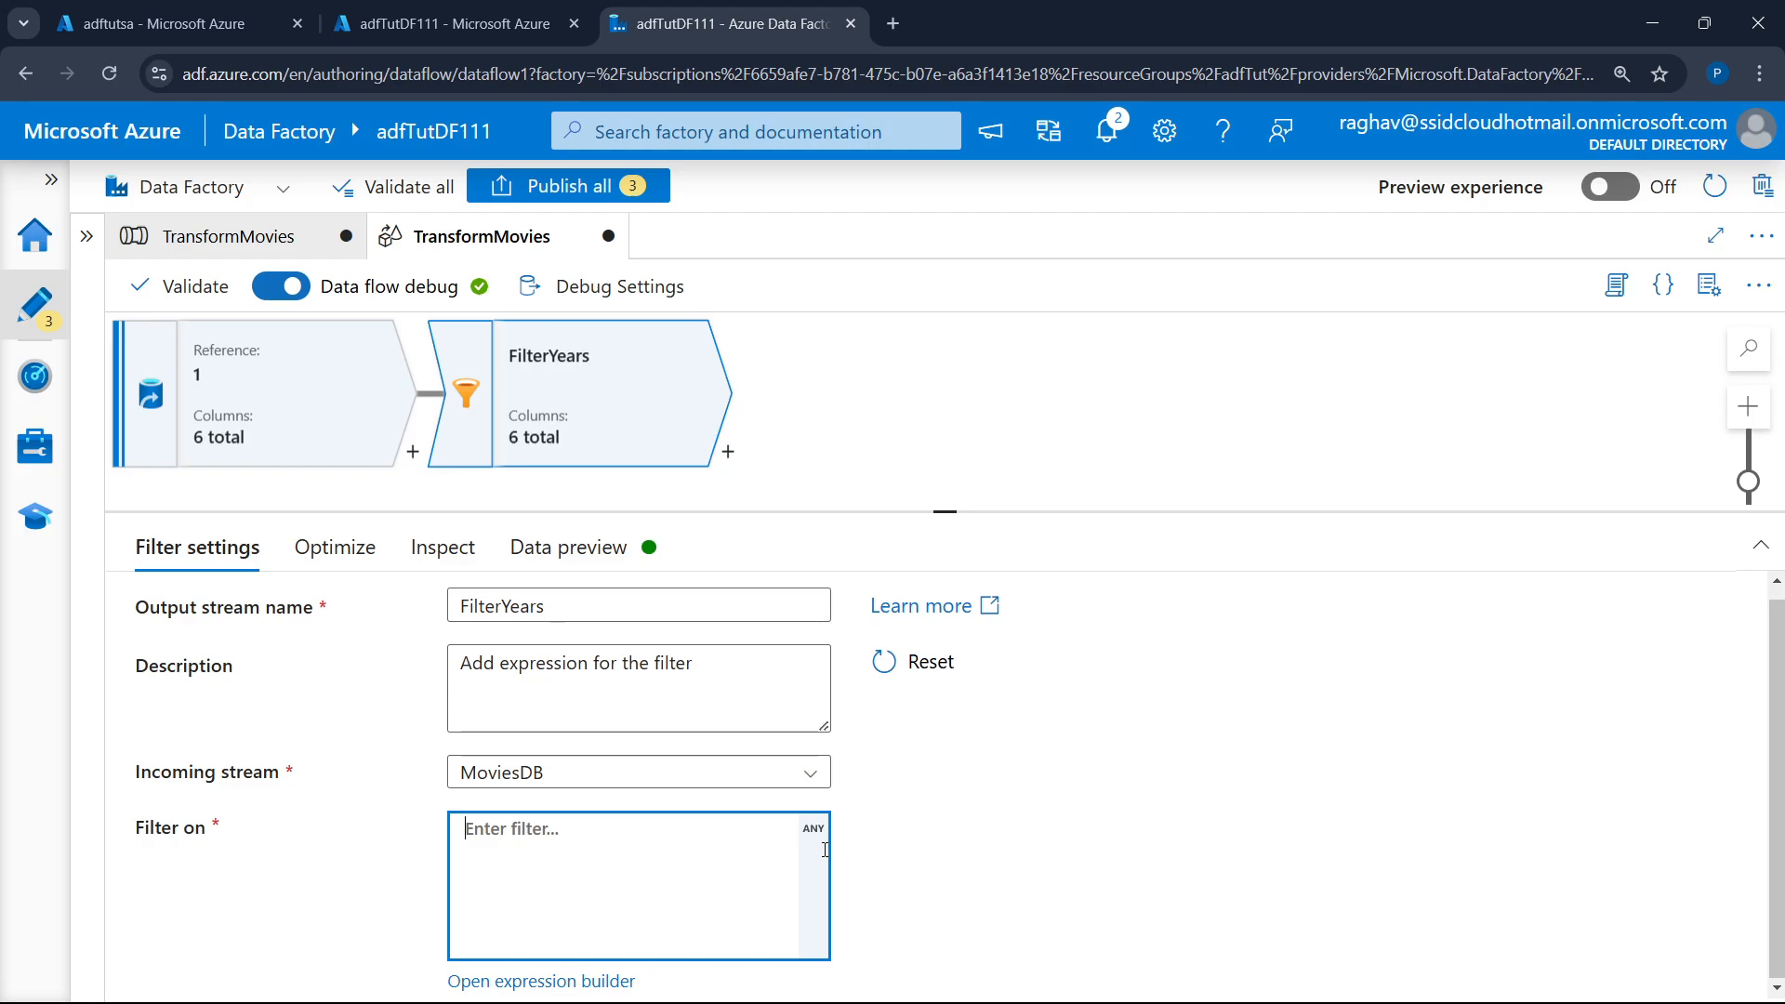
{"action": "left_click", "coordinate": [569, 982]}
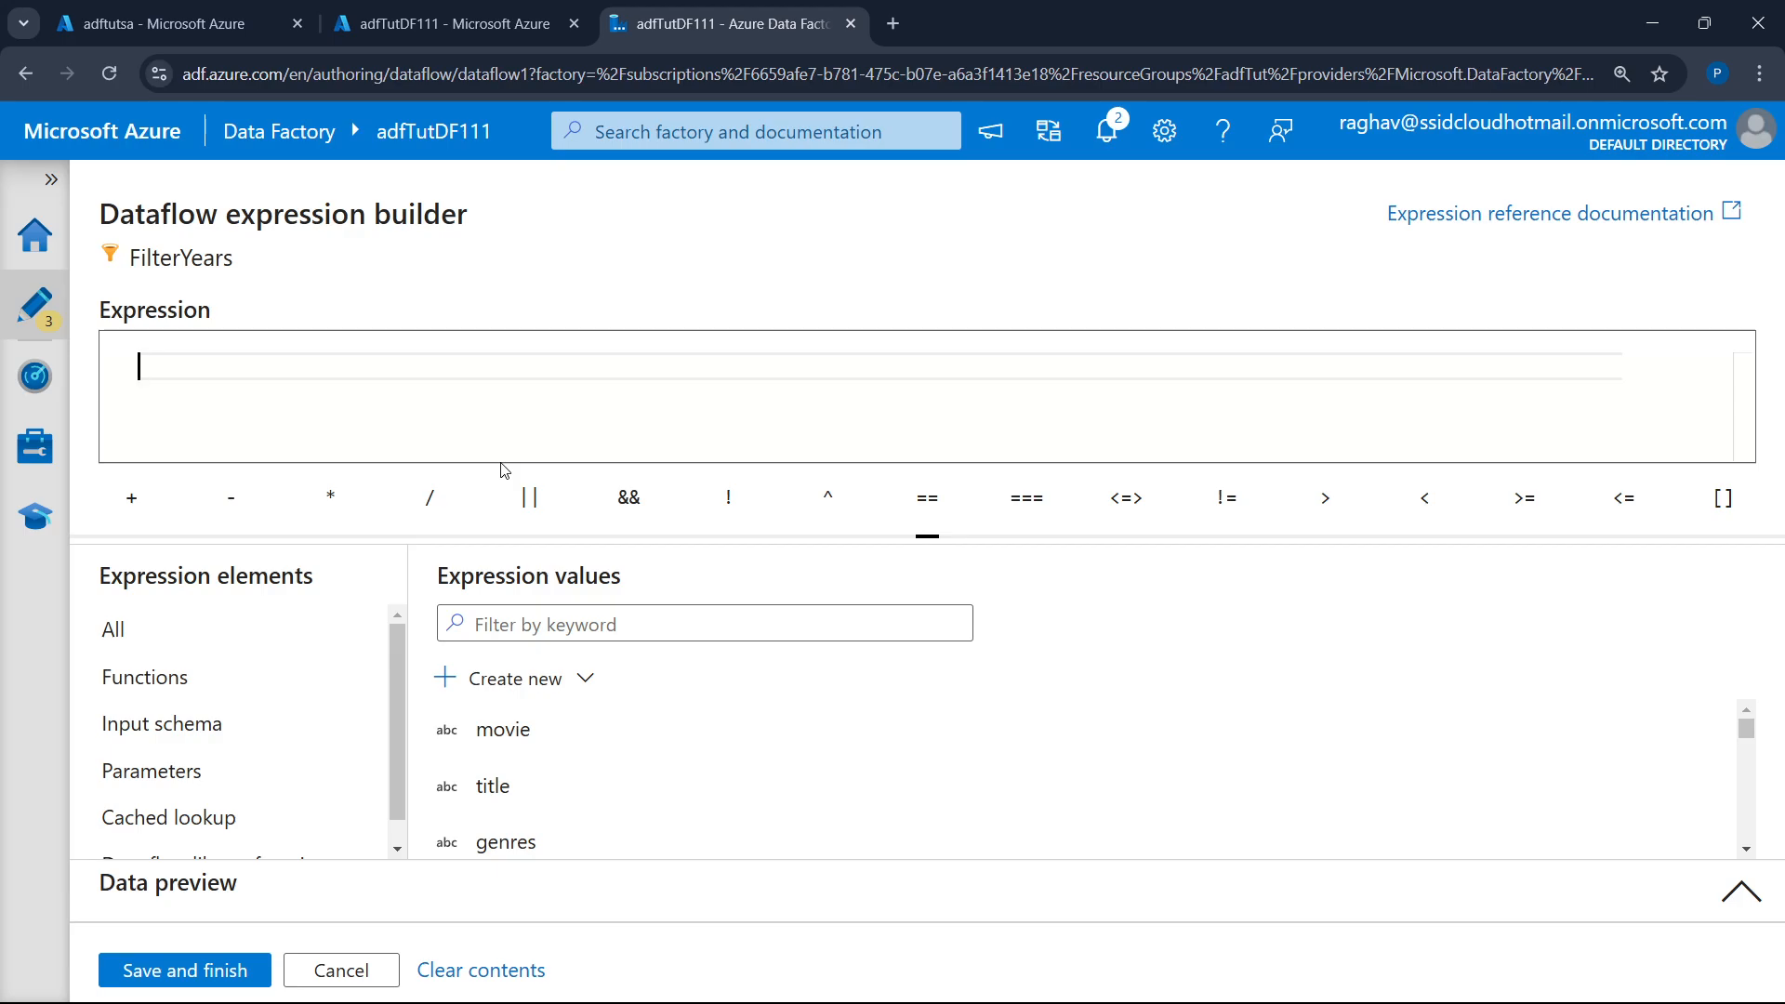
- Begin the filter expression with toInteger(year), removing the function's format and locale arguments
{"action": "left_click", "coordinate": [219, 727]}
{"action": "scroll", "coordinate": [569, 744], "scroll_direction": "down", "scroll_amount": 3}
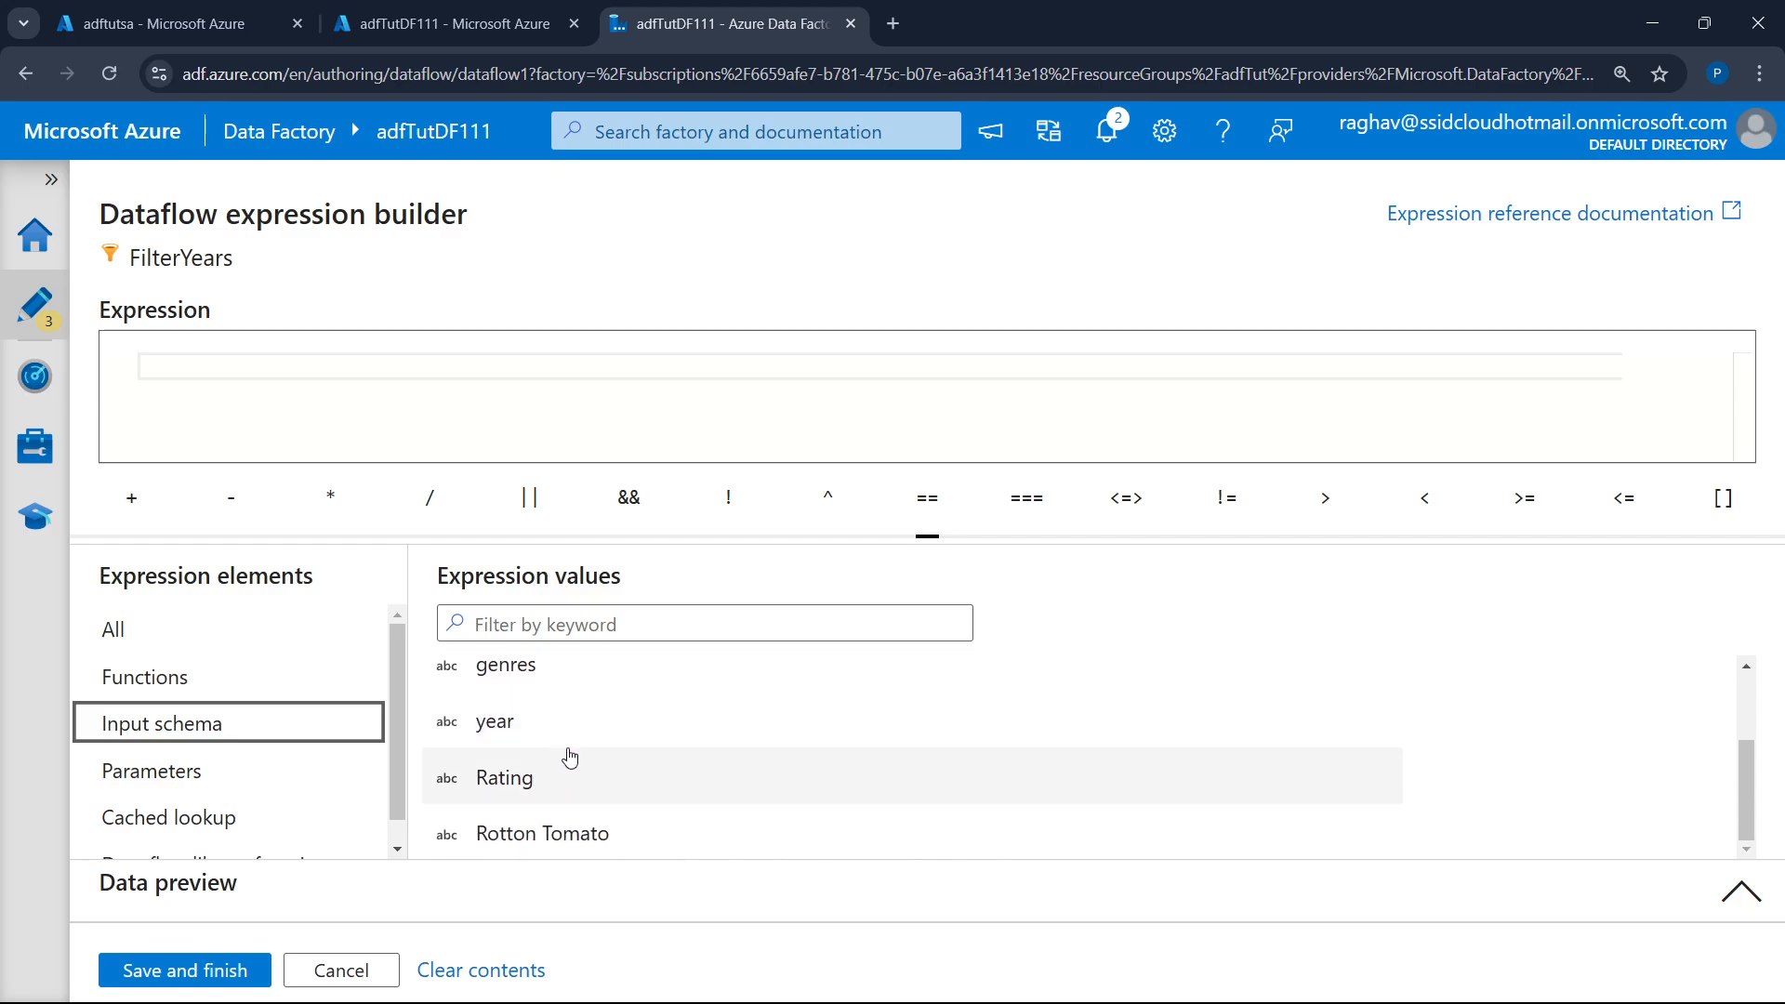
{"action": "scroll", "coordinate": [570, 753], "scroll_direction": "up", "scroll_amount": 3}
{"action": "left_click", "coordinate": [252, 634]}
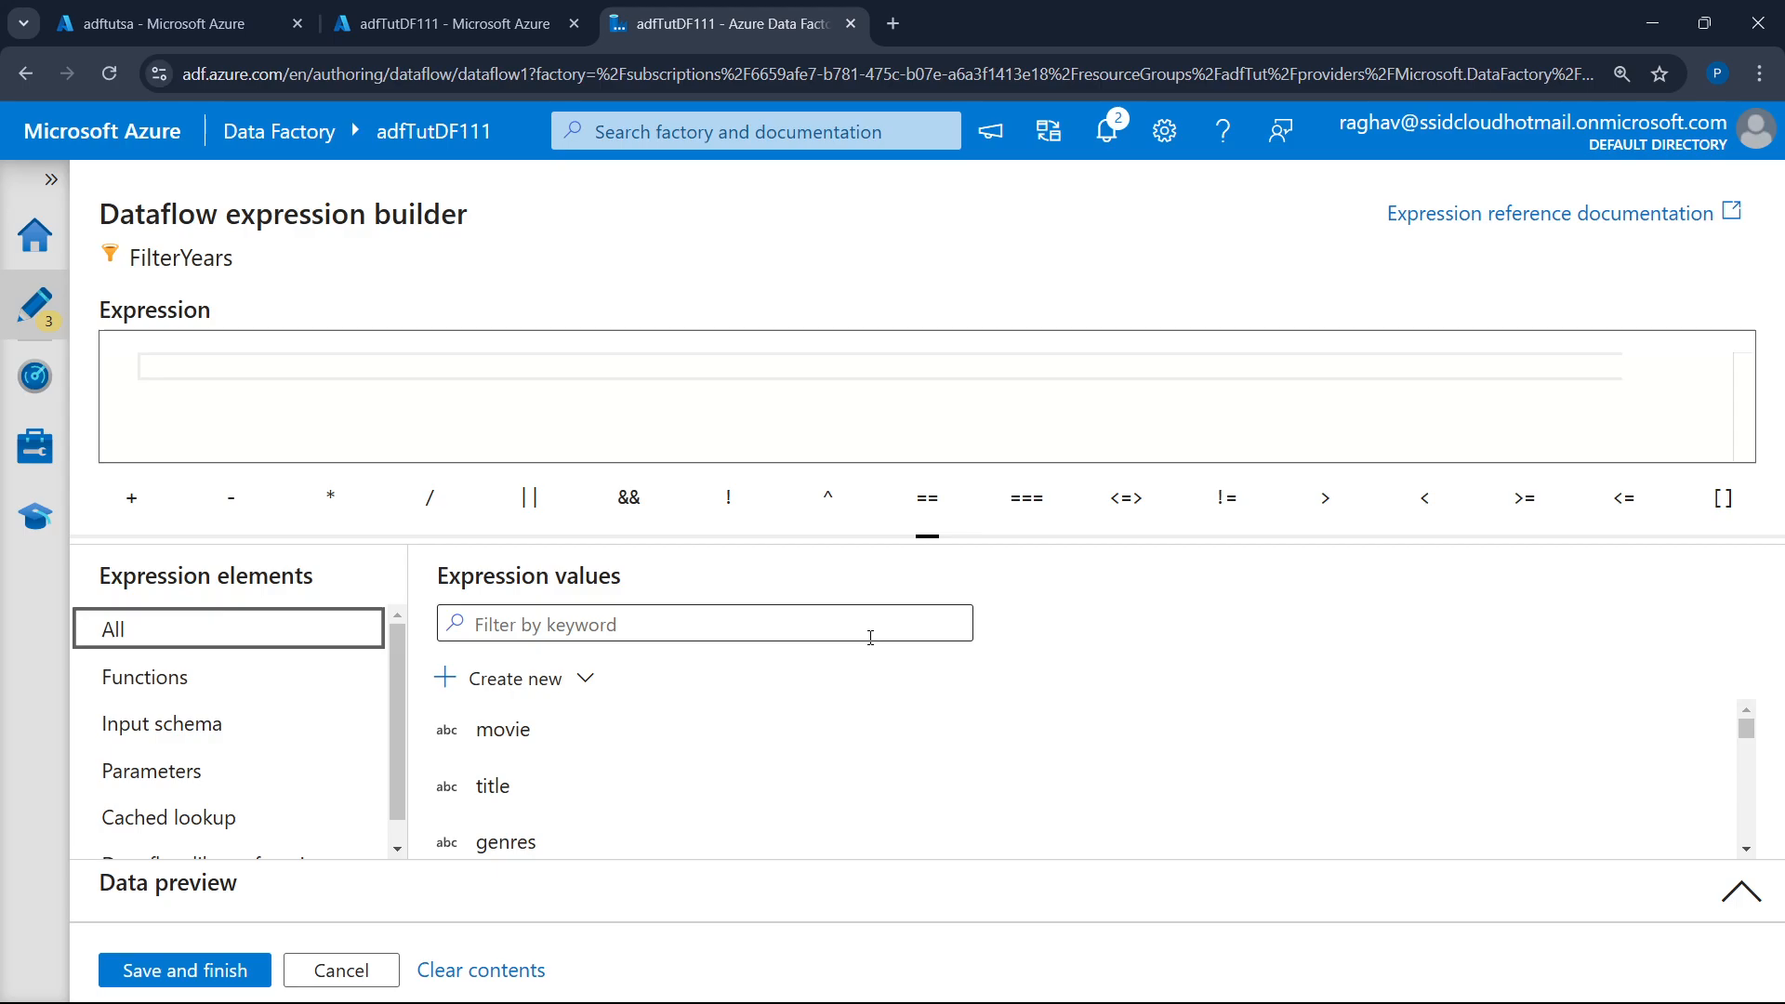
{"action": "left_click", "coordinate": [662, 376]}
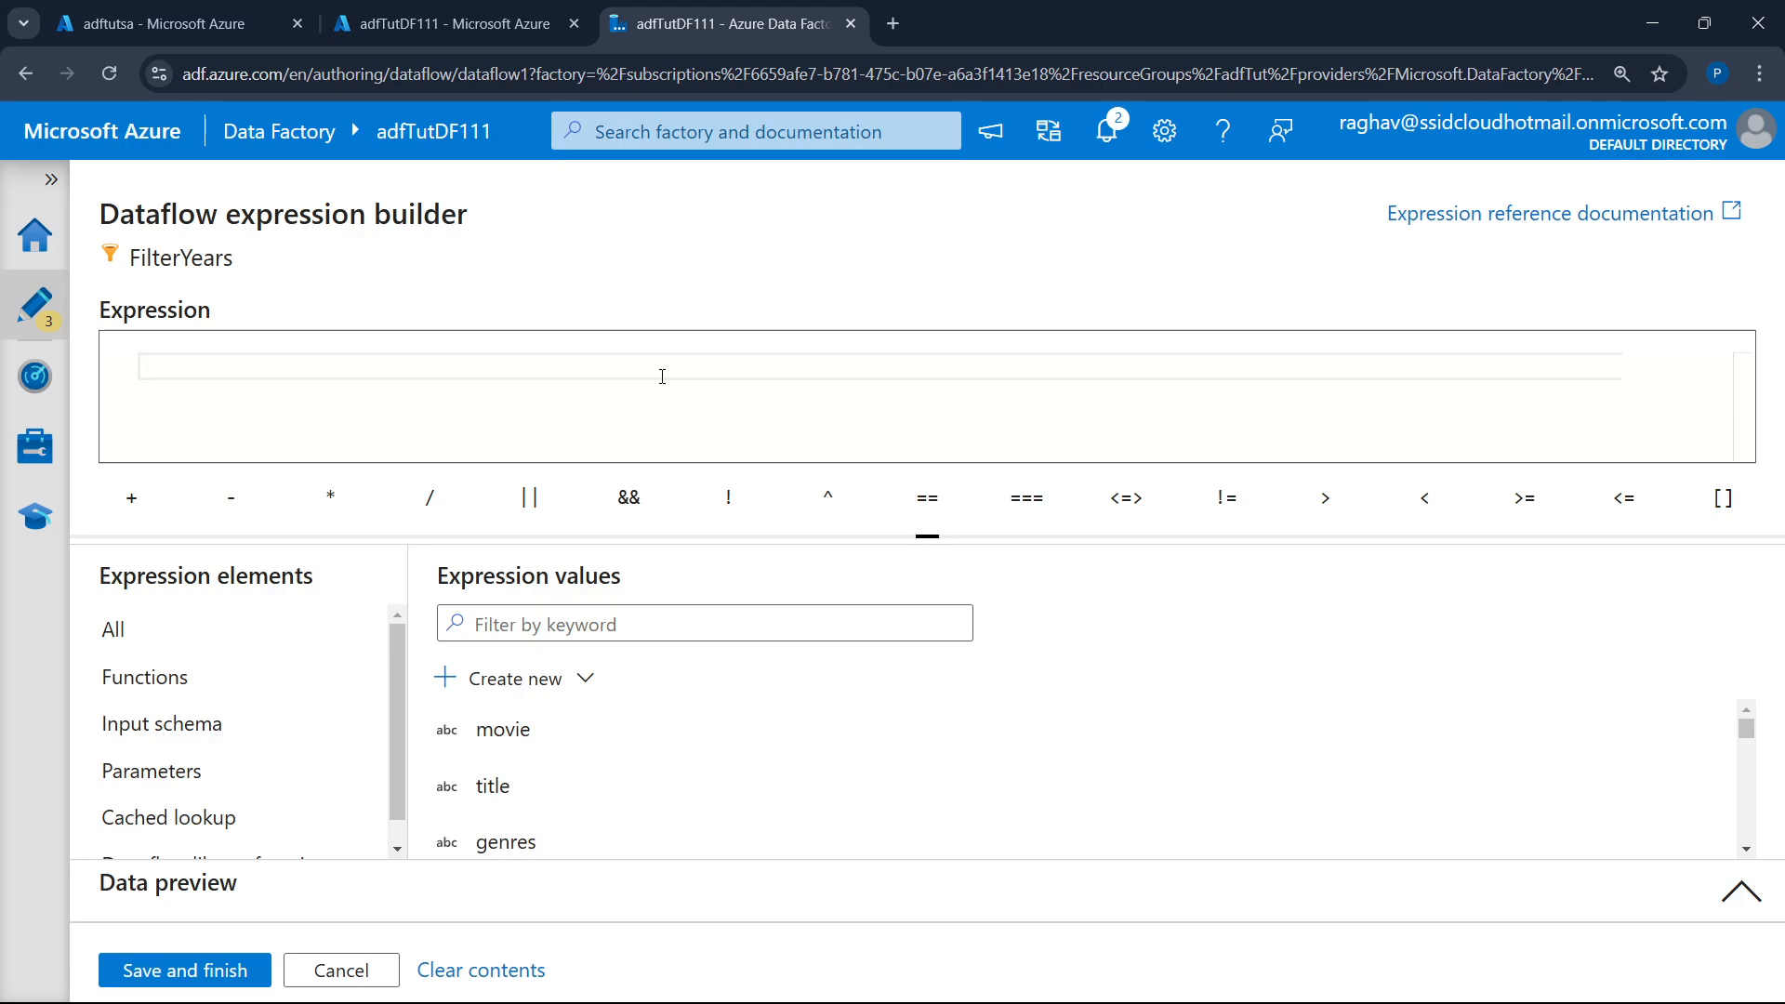
{"action": "type", "text": "toI"}
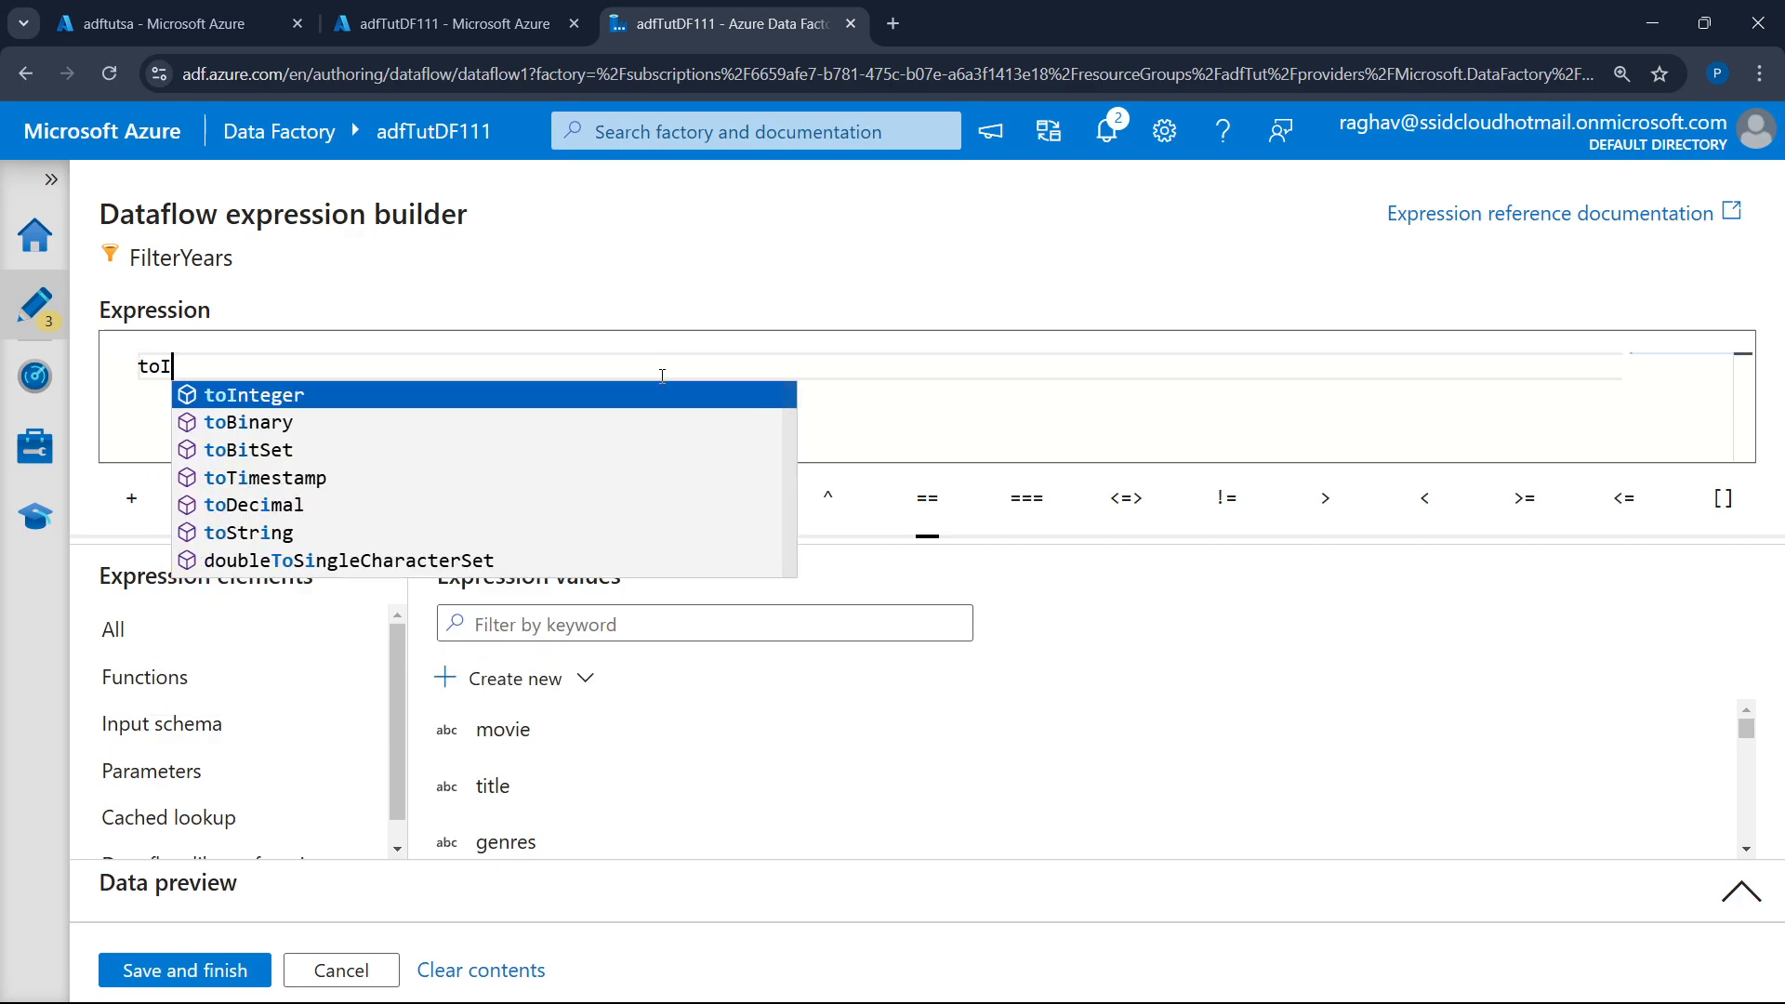
{"action": "type", "text": "nt"}
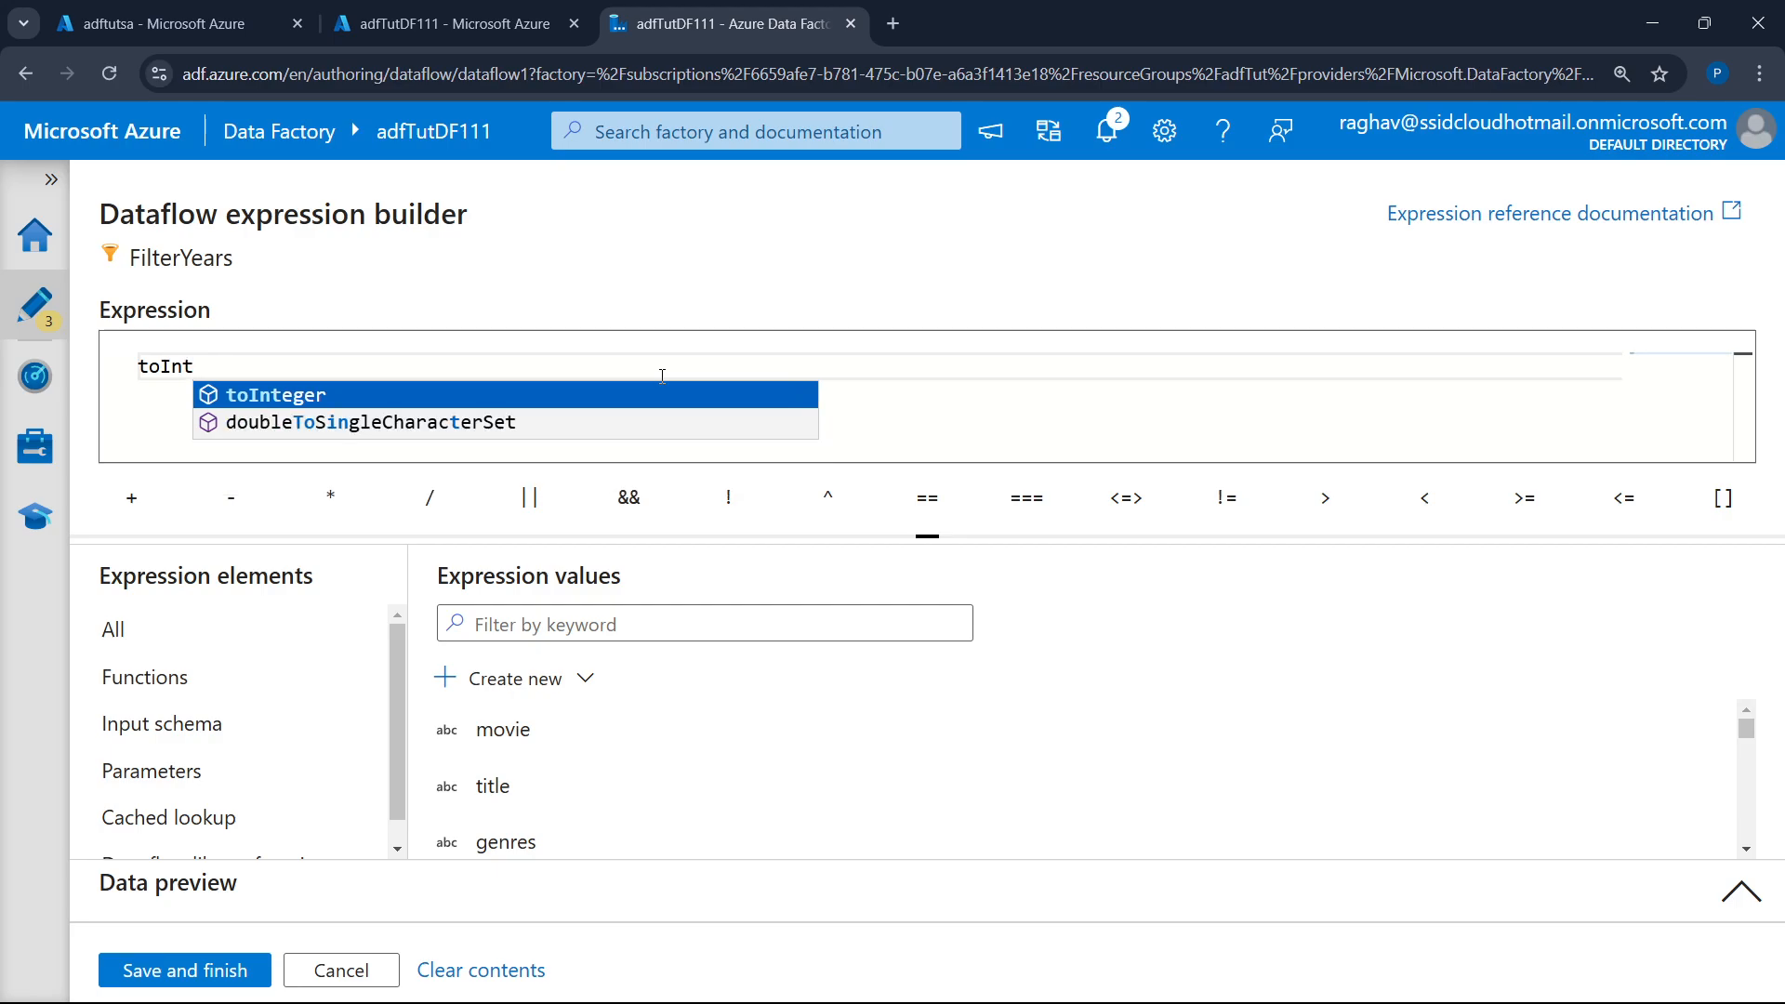
{"action": "key", "text": "Return"}
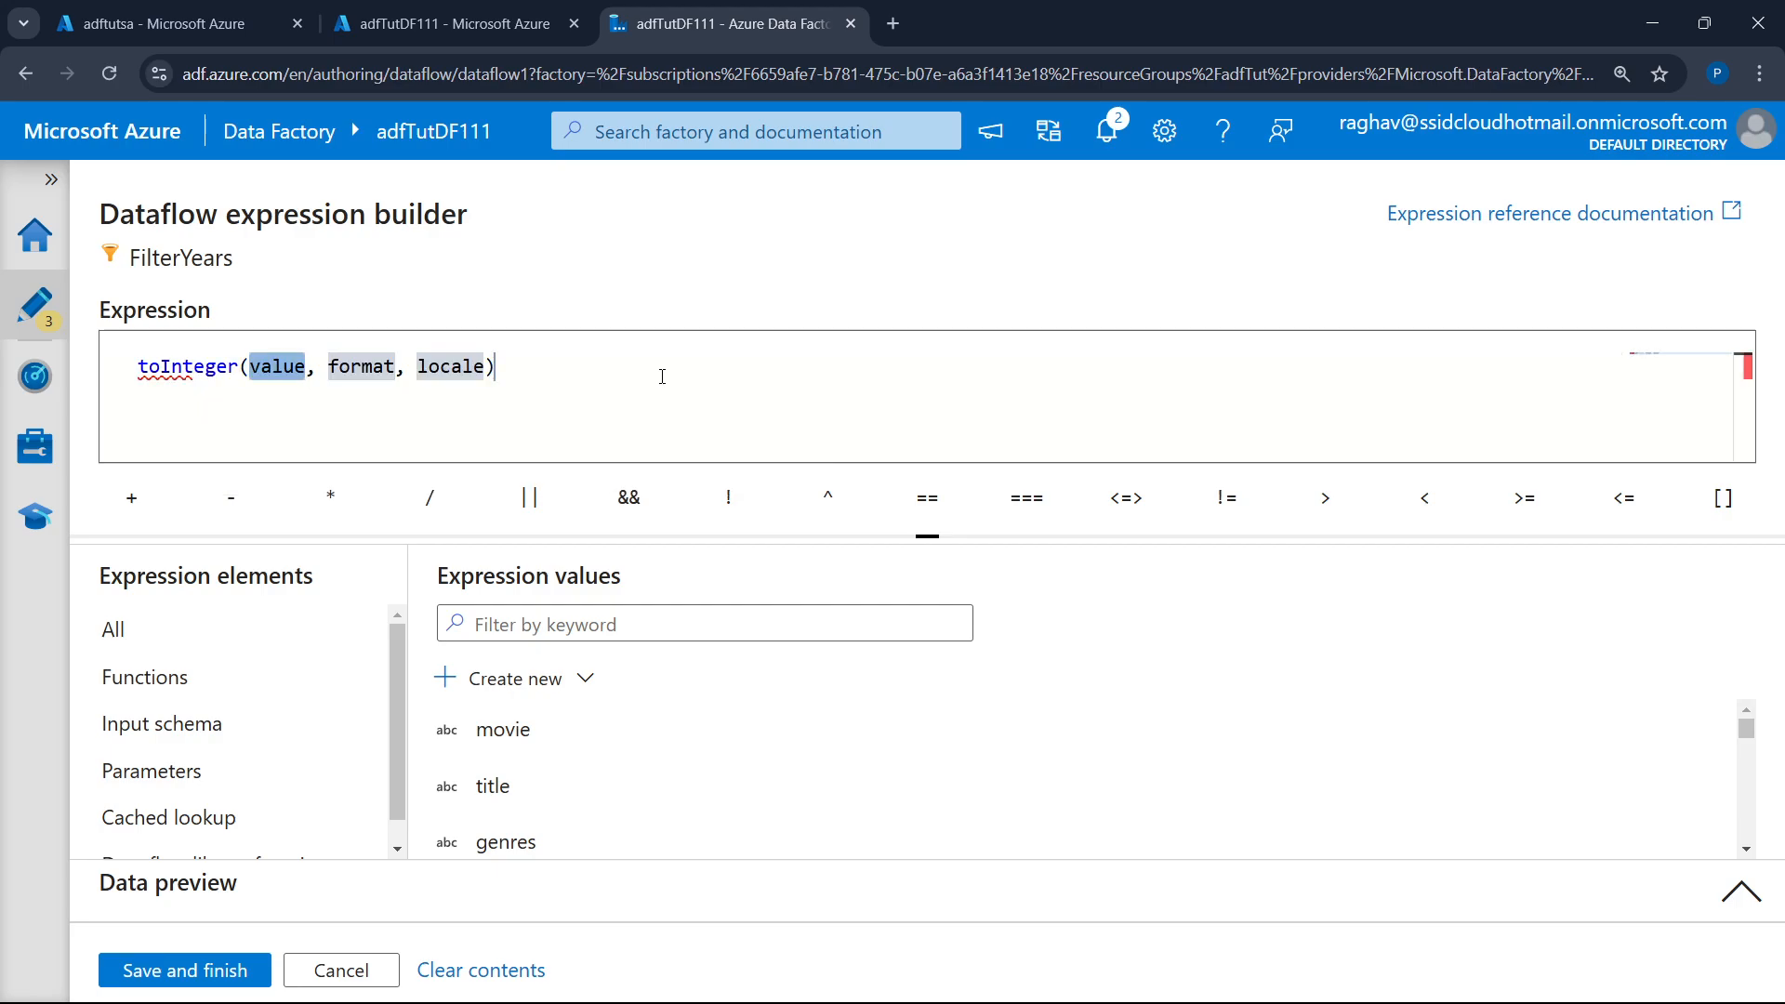
{"action": "type", "text": "year"}
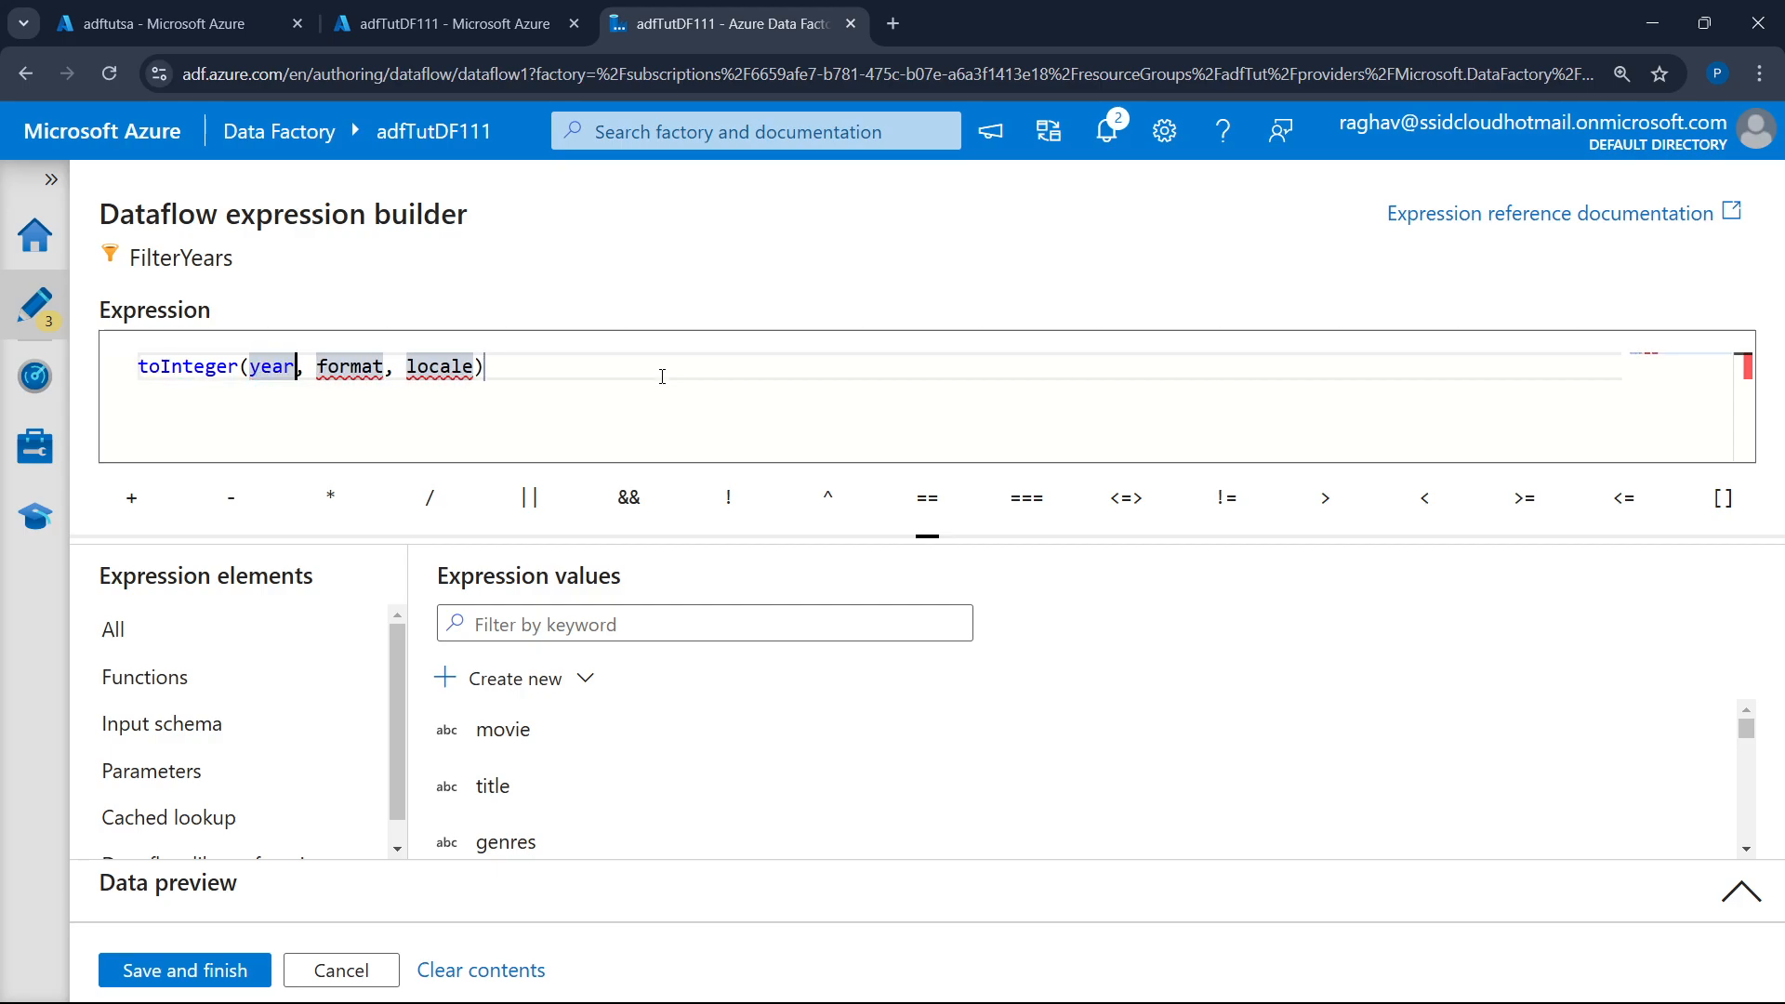
{"action": "key", "text": "Right"}
{"action": "key", "text": "Left"}
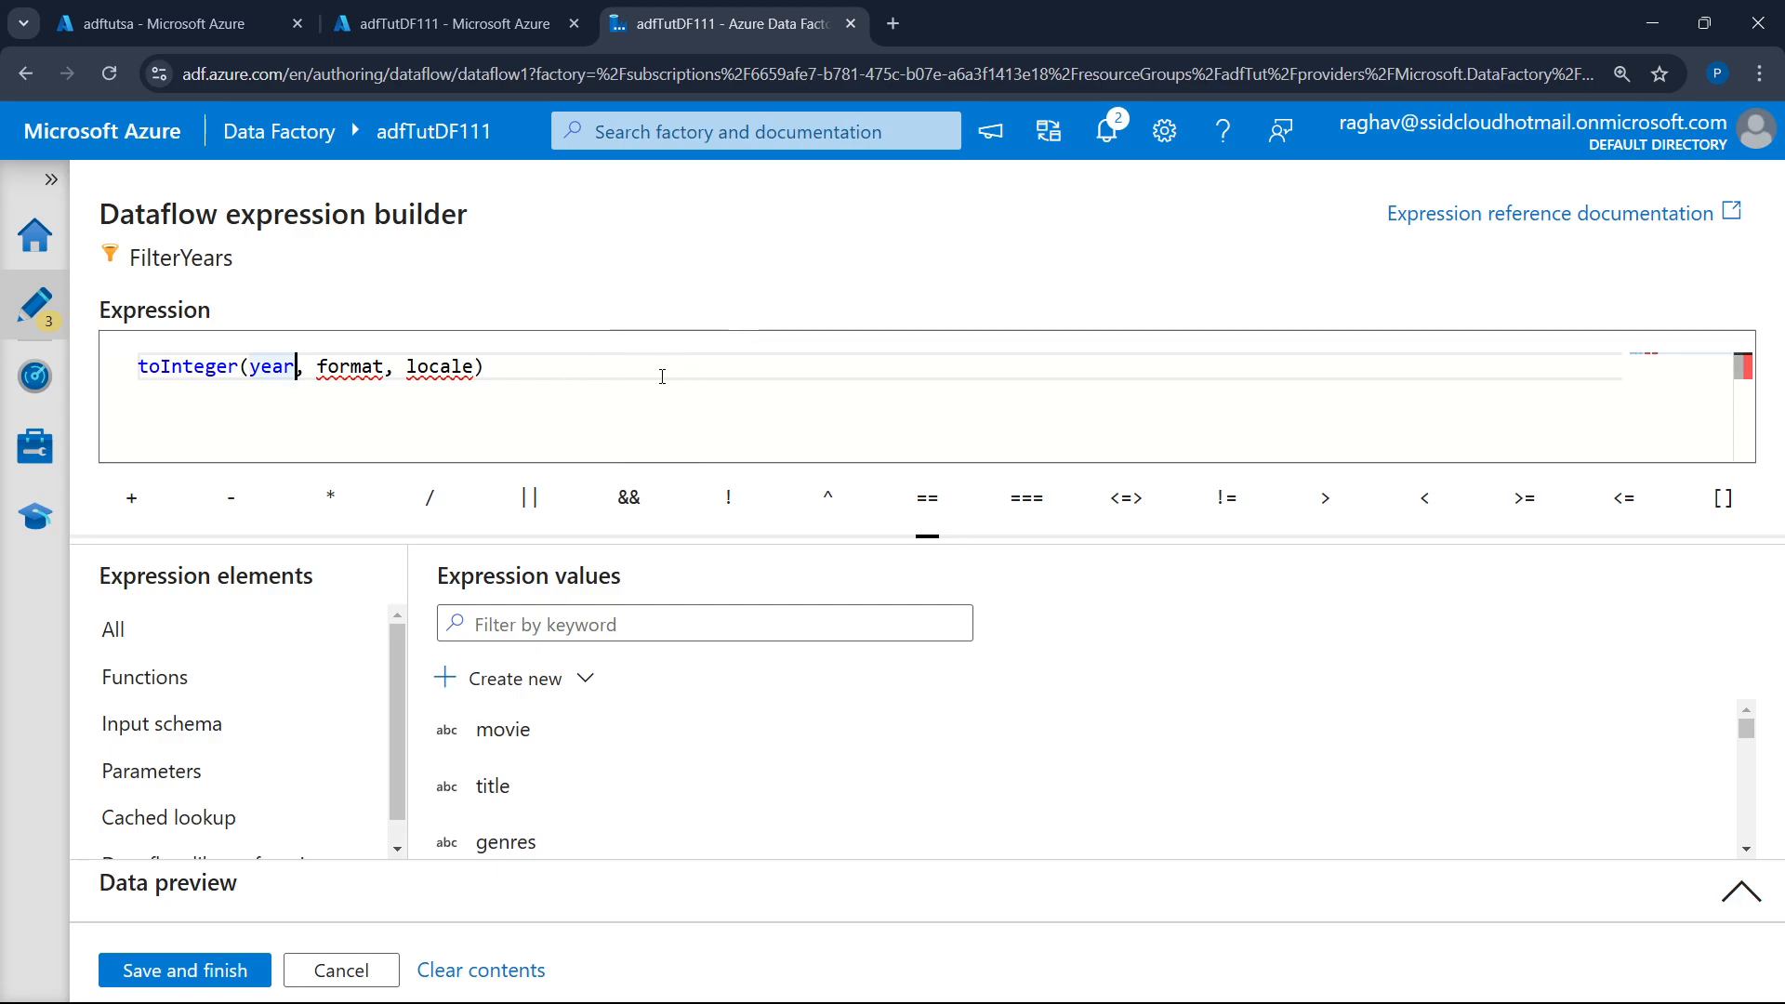
{"action": "type", "text": ")"}
{"action": "key", "text": "ctrl+Right"}
{"action": "key", "text": "ctrl+Right"}
{"action": "key", "text": "ctrl+Right"}
{"action": "key", "text": "ctrl+Right"}
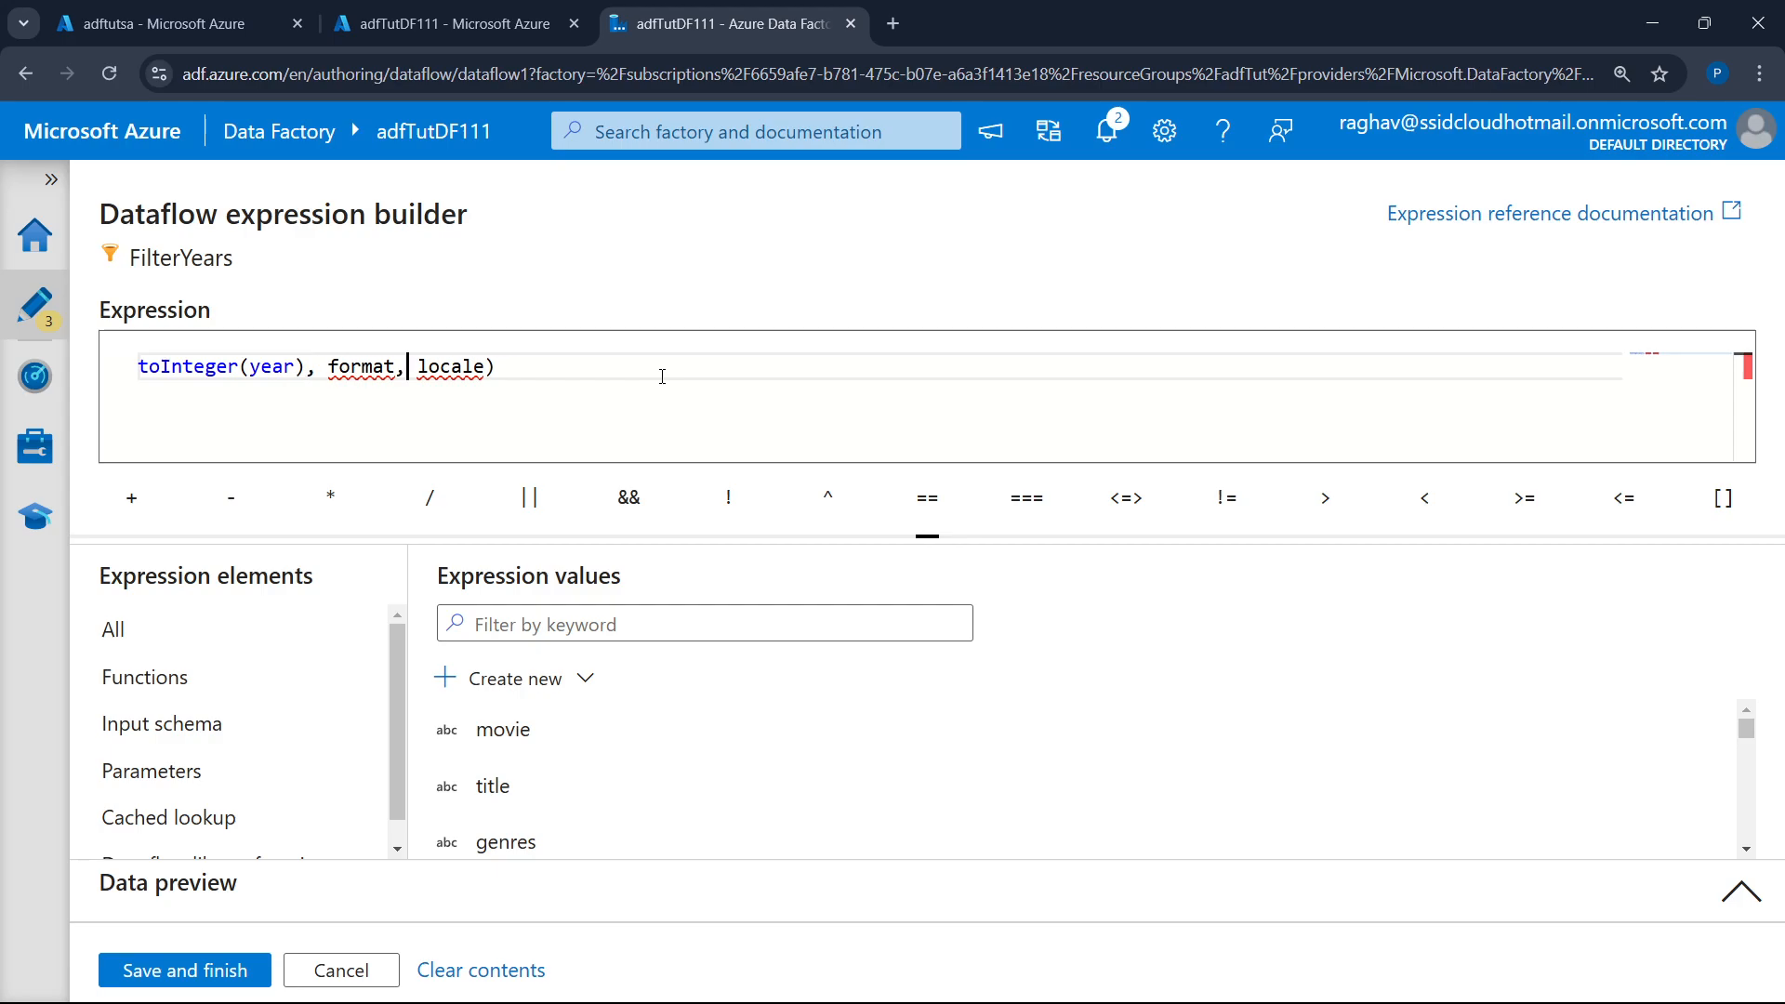
{"action": "key", "text": "BackSpace"}
{"action": "key", "text": "BackSpace"}
{"action": "key", "text": "BackSpace"}
{"action": "key", "text": "BackSpace"}
{"action": "key", "text": "BackSpace"}
{"action": "key", "text": "BackSpace"}
{"action": "key", "text": "BackSpace"}
{"action": "key", "text": "BackSpace"}
{"action": "key", "text": "BackSpace"}
{"action": "key", "text": "BackSpace"}
{"action": "key", "text": "BackSpace"}
{"action": "key", "text": "BackSpace"}
{"action": "key", "text": "BackSpace"}
{"action": "key", "text": "BackSpace"}
{"action": "key", "text": "BackSpace"}
{"action": "key", "text": "BackSpace"}
{"action": "key", "text": "BackSpace"}
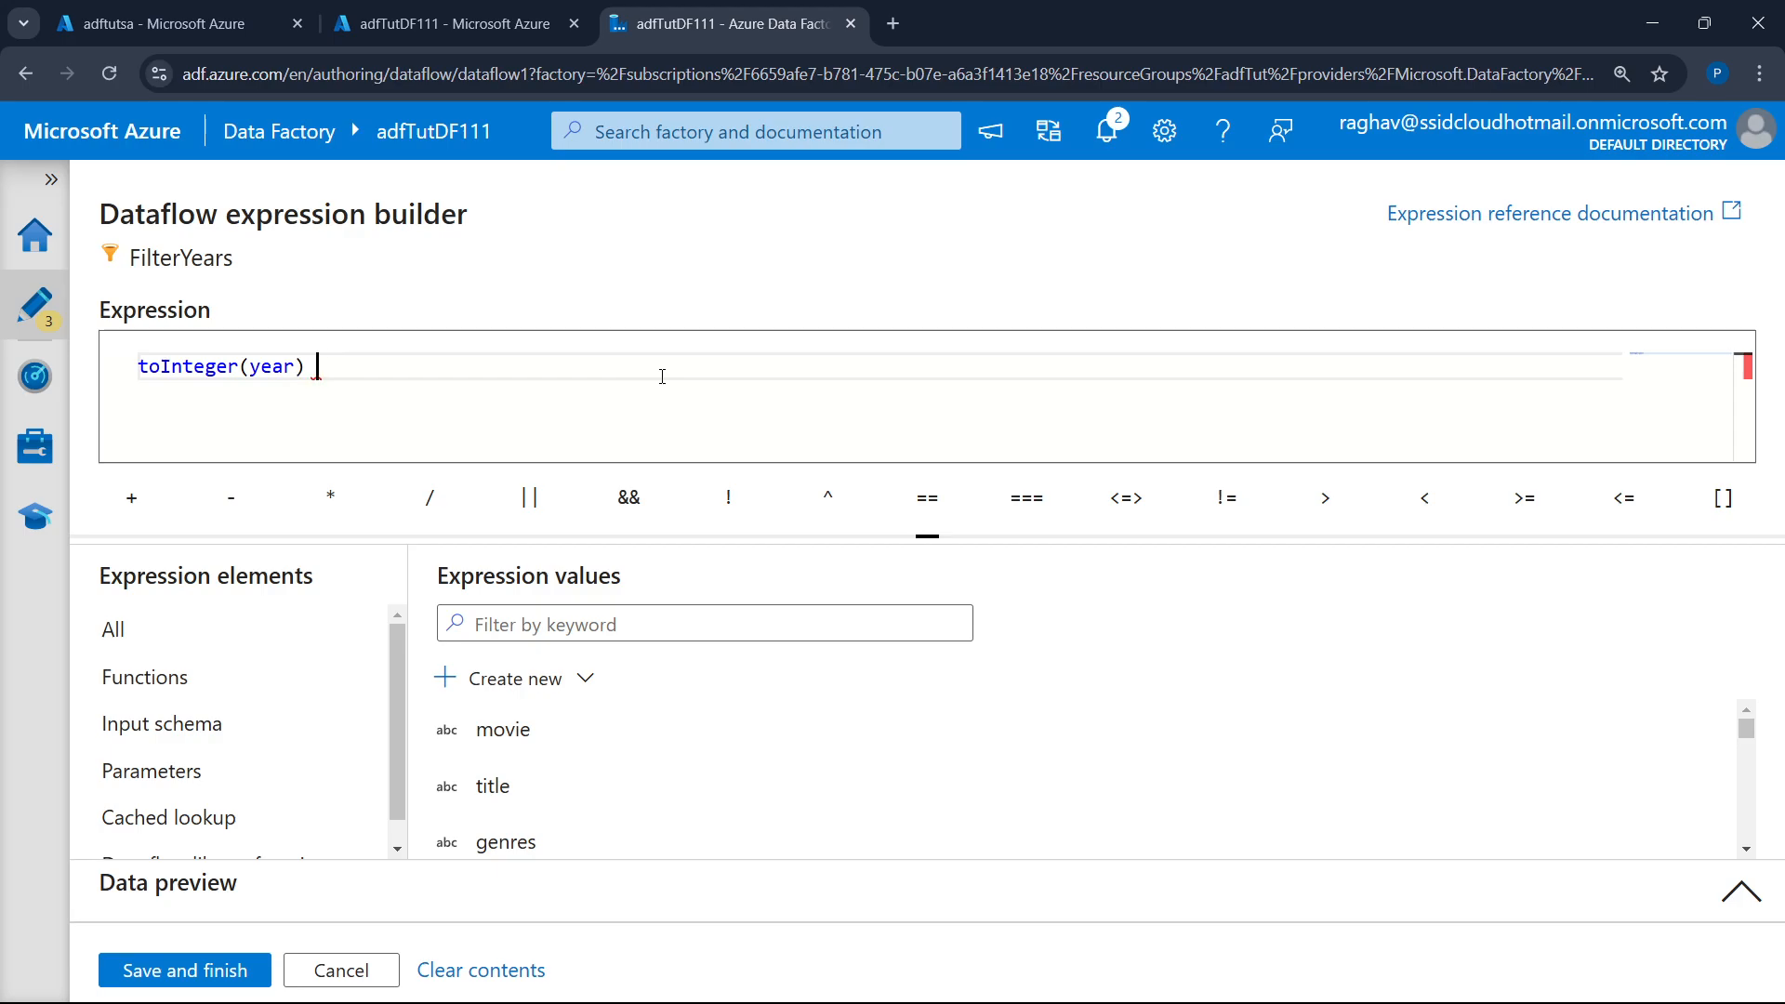
- Extend the filter expression with >= 1910 && toInteger(year) <= 2000 to limit the year range
{"action": "type", "text": ">= 191"}
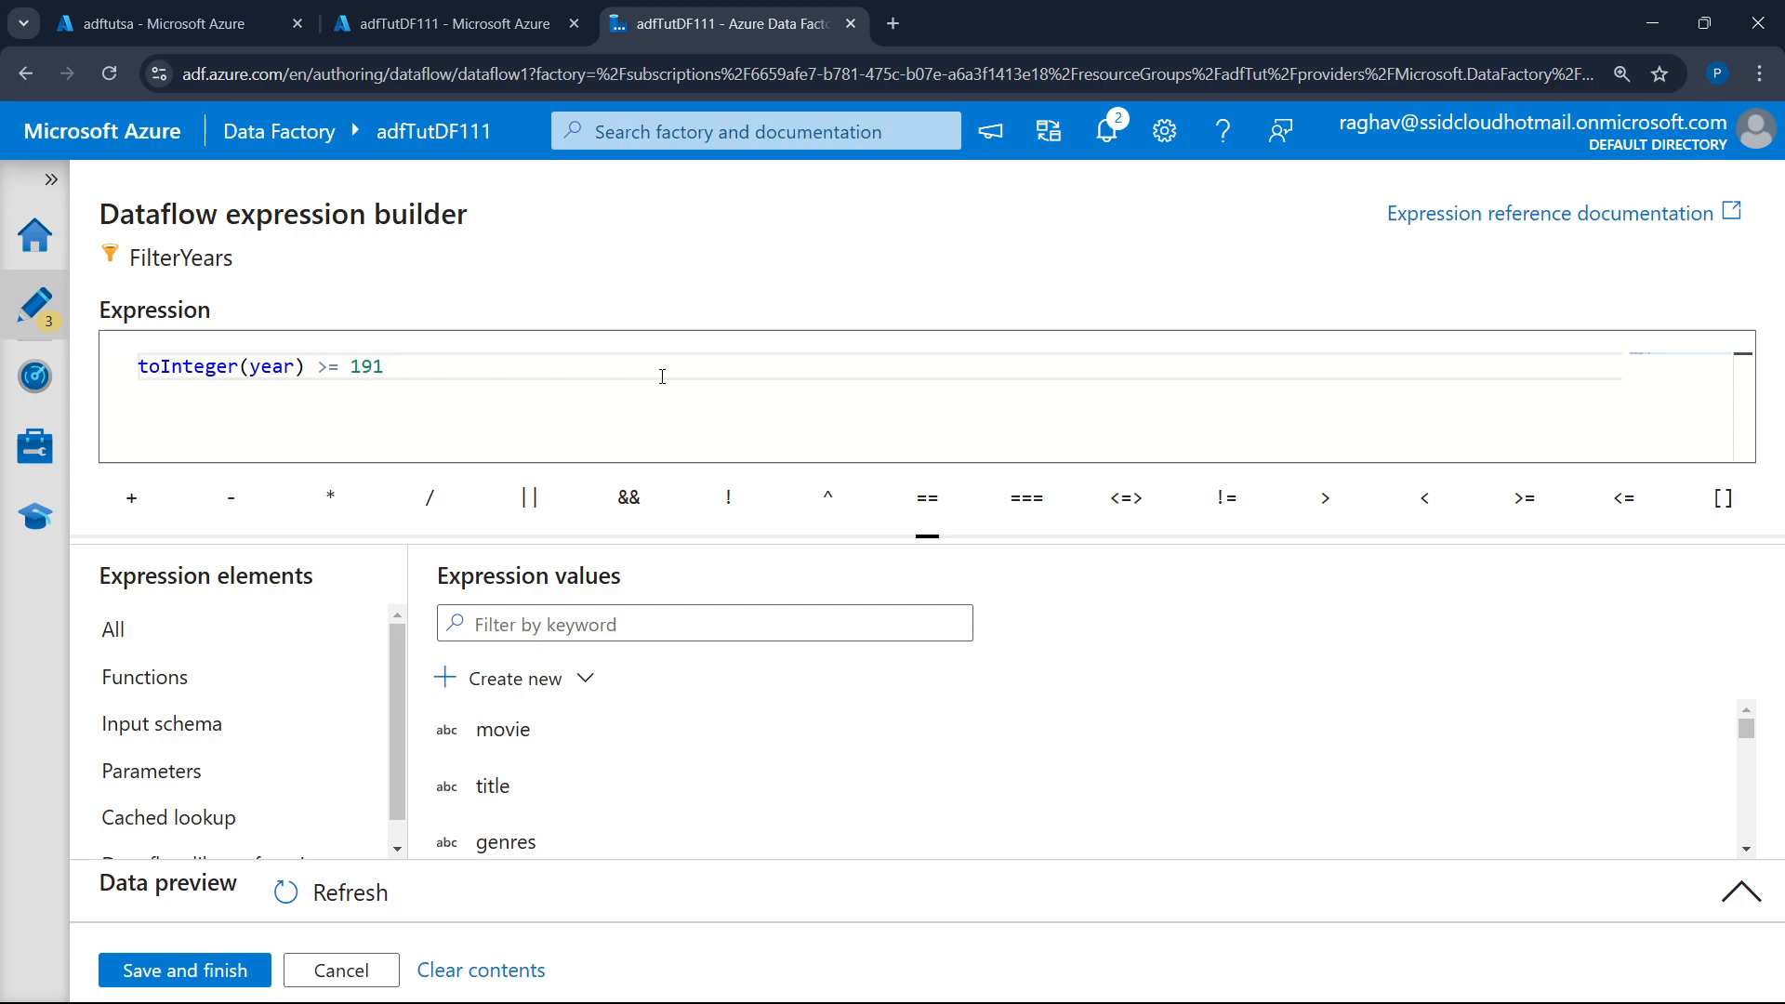
{"action": "type", "text": "0 && toIn"}
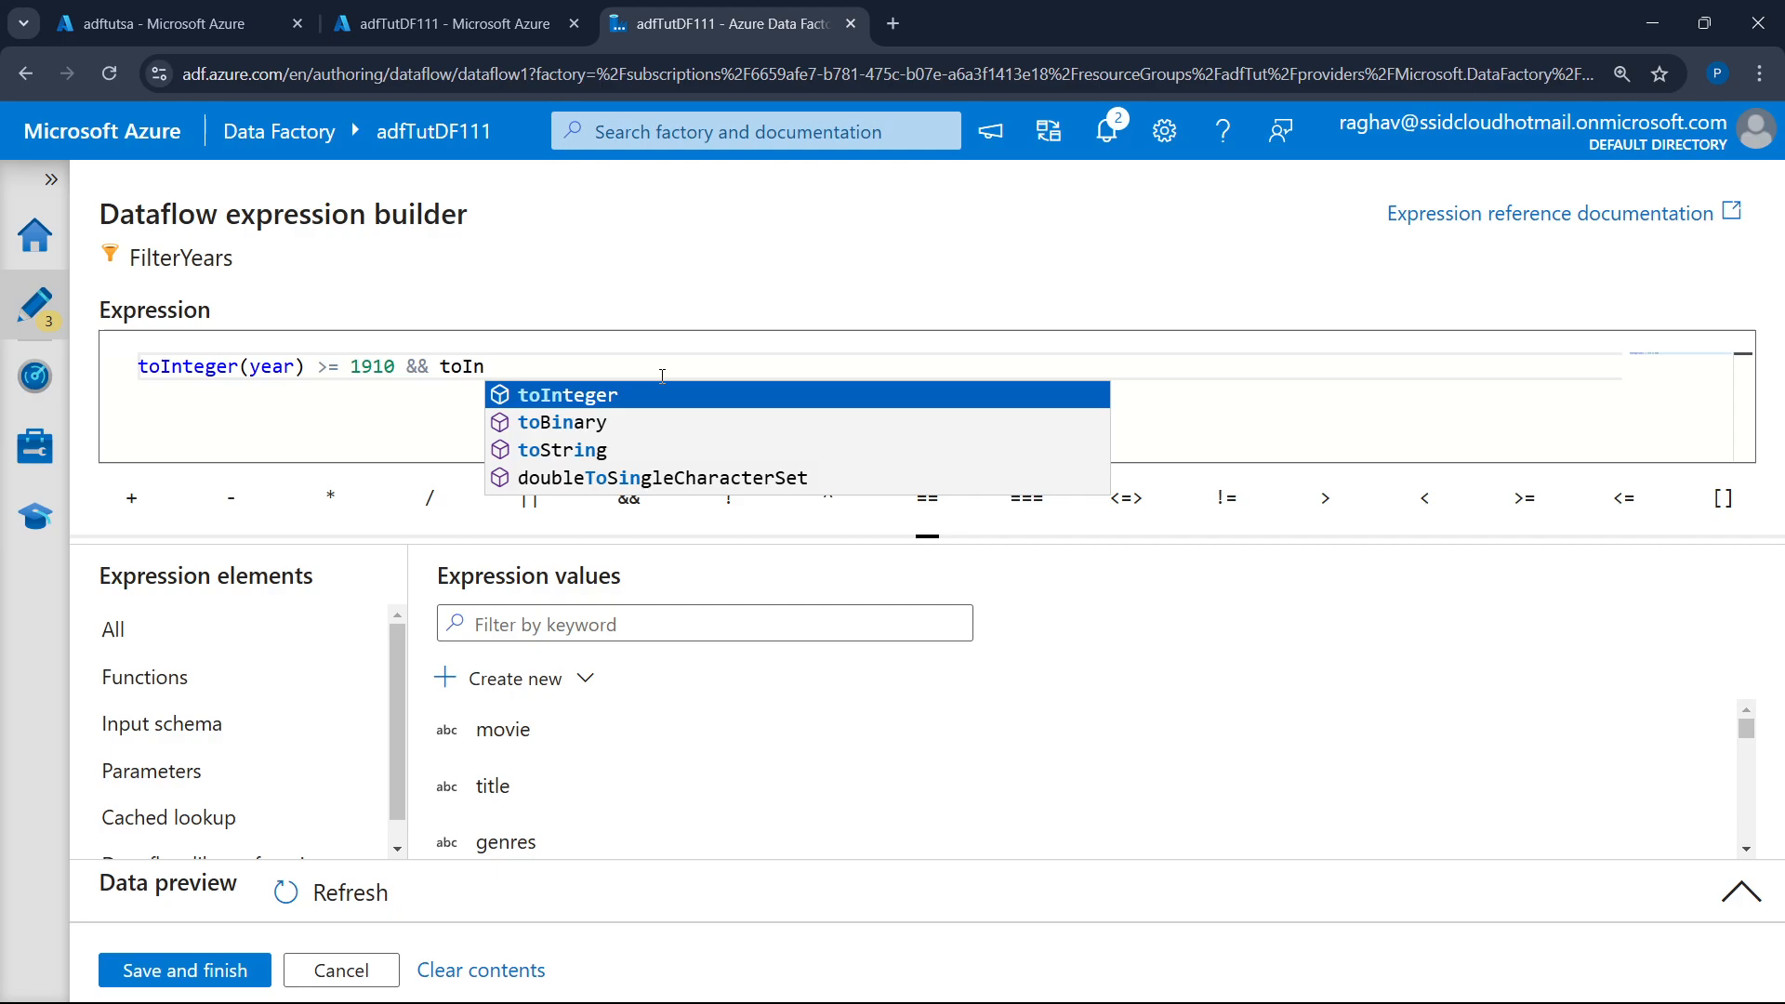
{"action": "type", "text": "teger"}
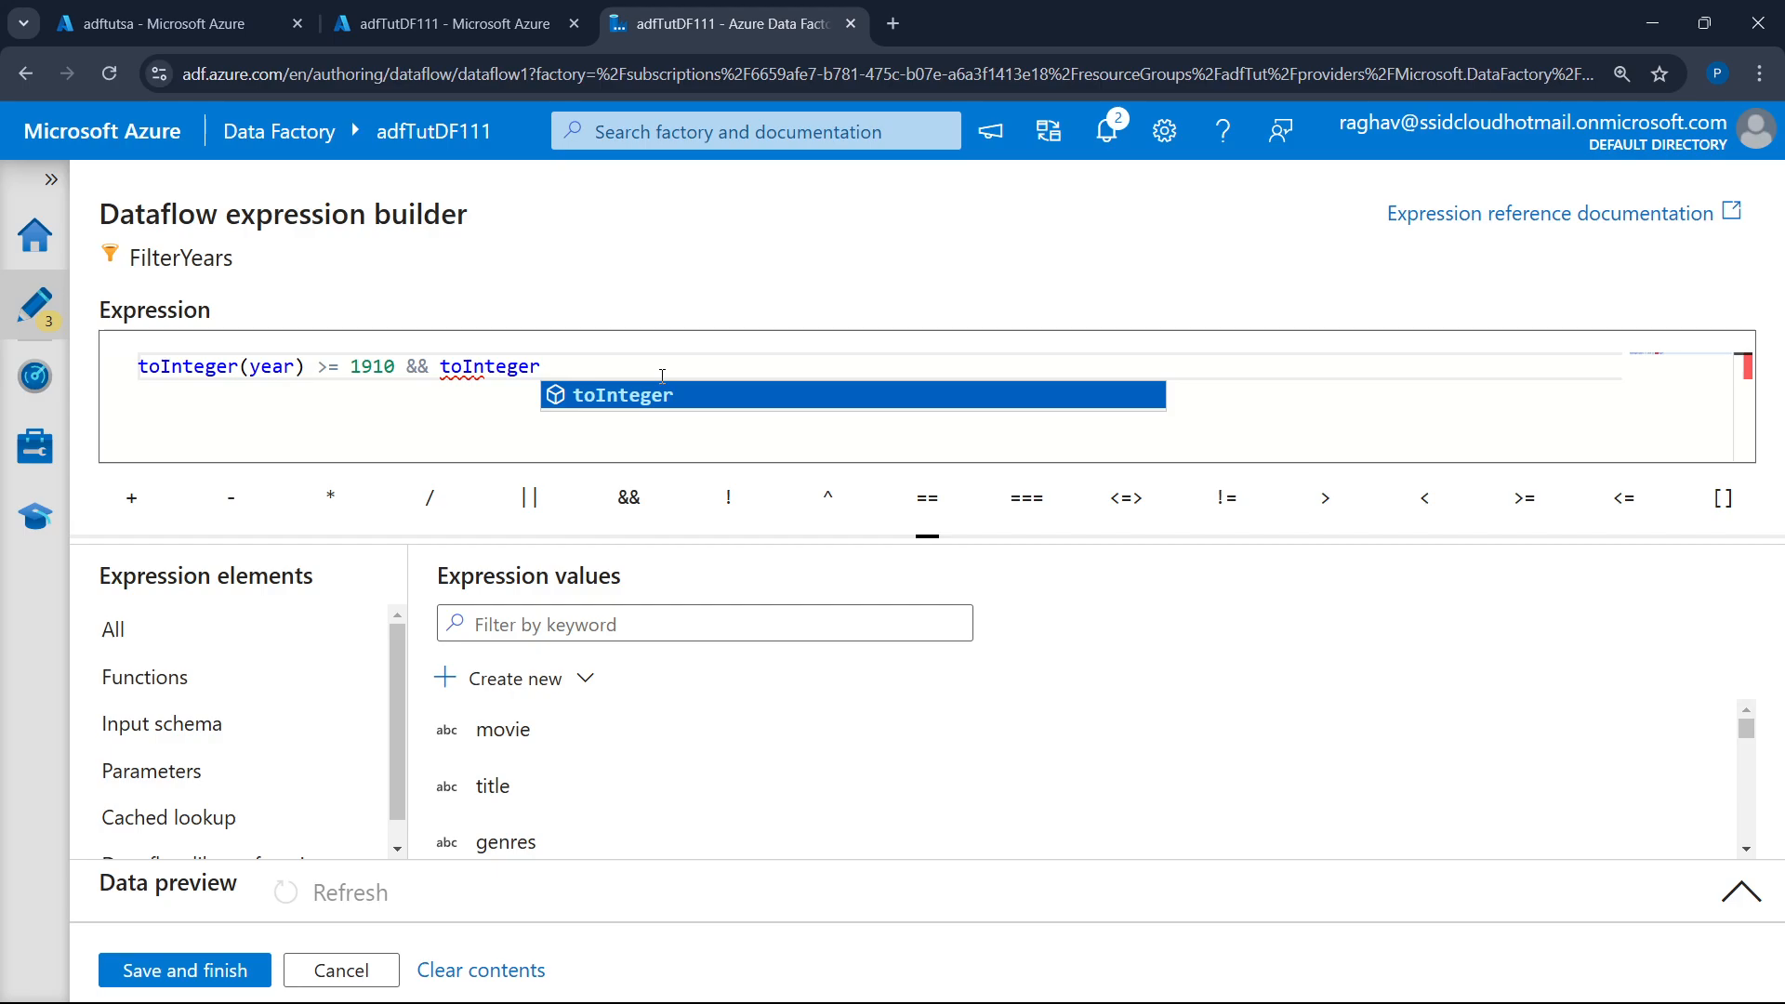
{"action": "type", "text": "9YEAR"}
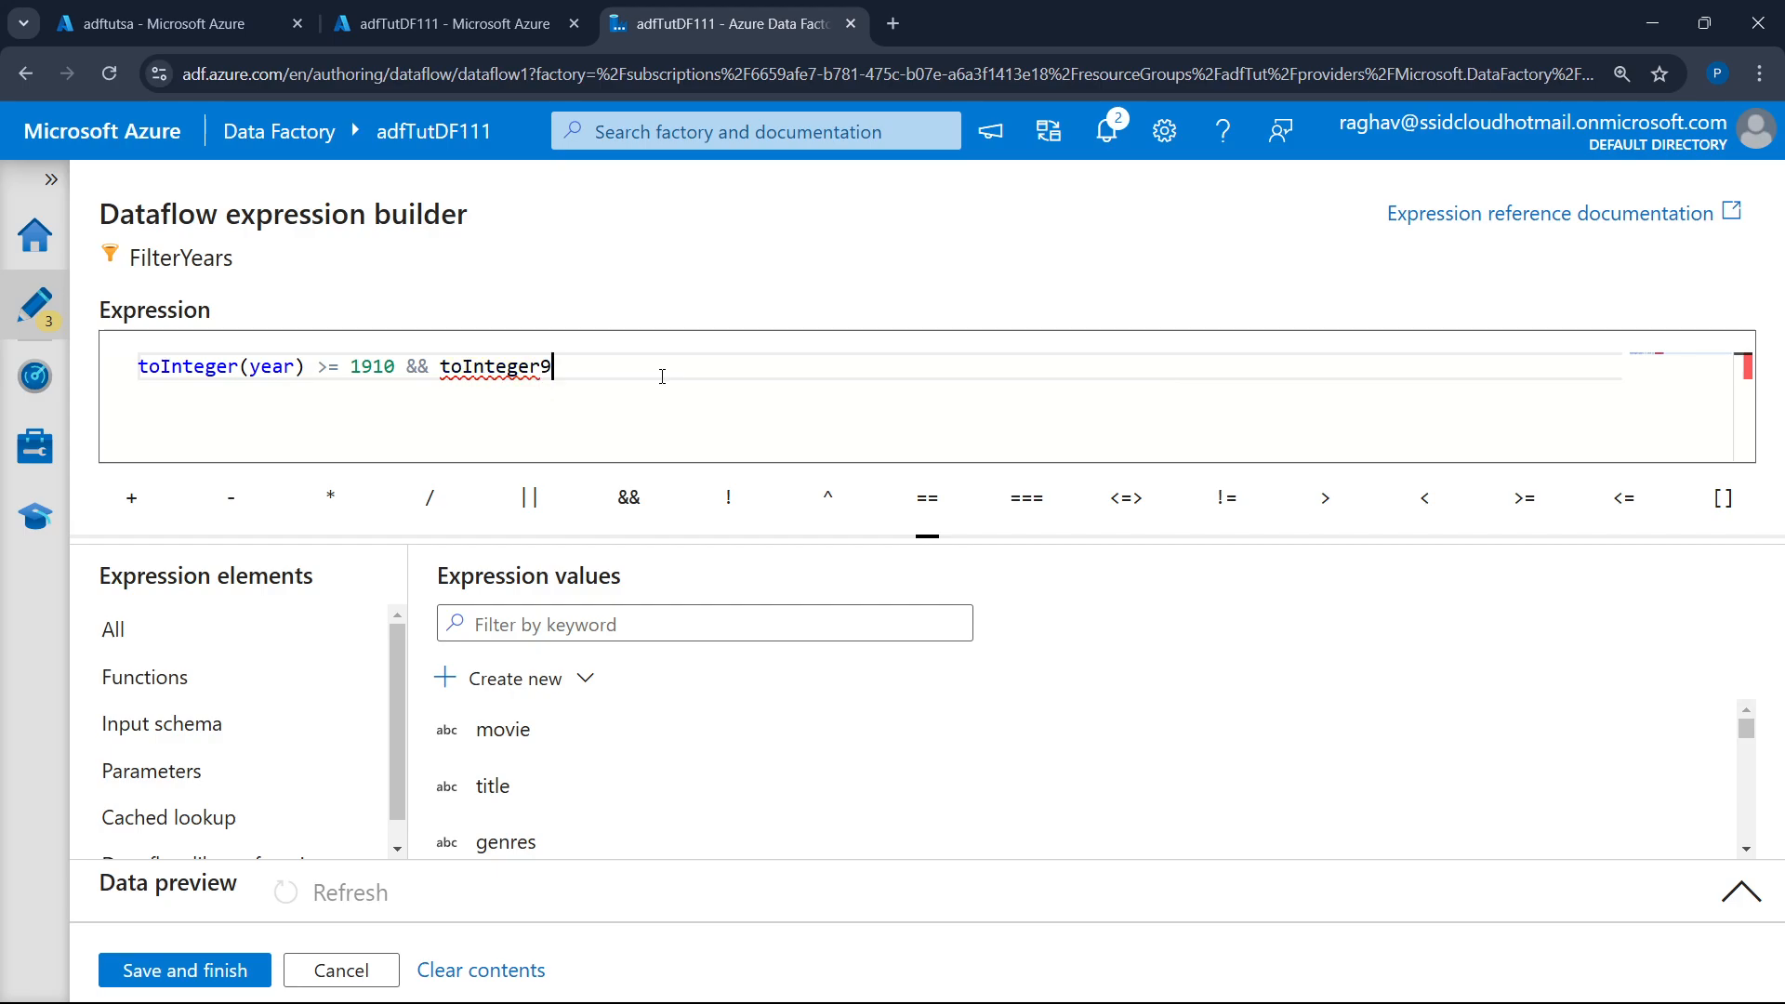
{"action": "key", "text": "BackSpace"}
{"action": "key", "text": "BackSpace"}
{"action": "key", "text": "BackSpace"}
{"action": "key", "text": "BackSpace"}
{"action": "key", "text": "BackSpace"}
{"action": "type", "text": "9"}
{"action": "key", "text": "BackSpace"}
{"action": "type", "text": "(year"}
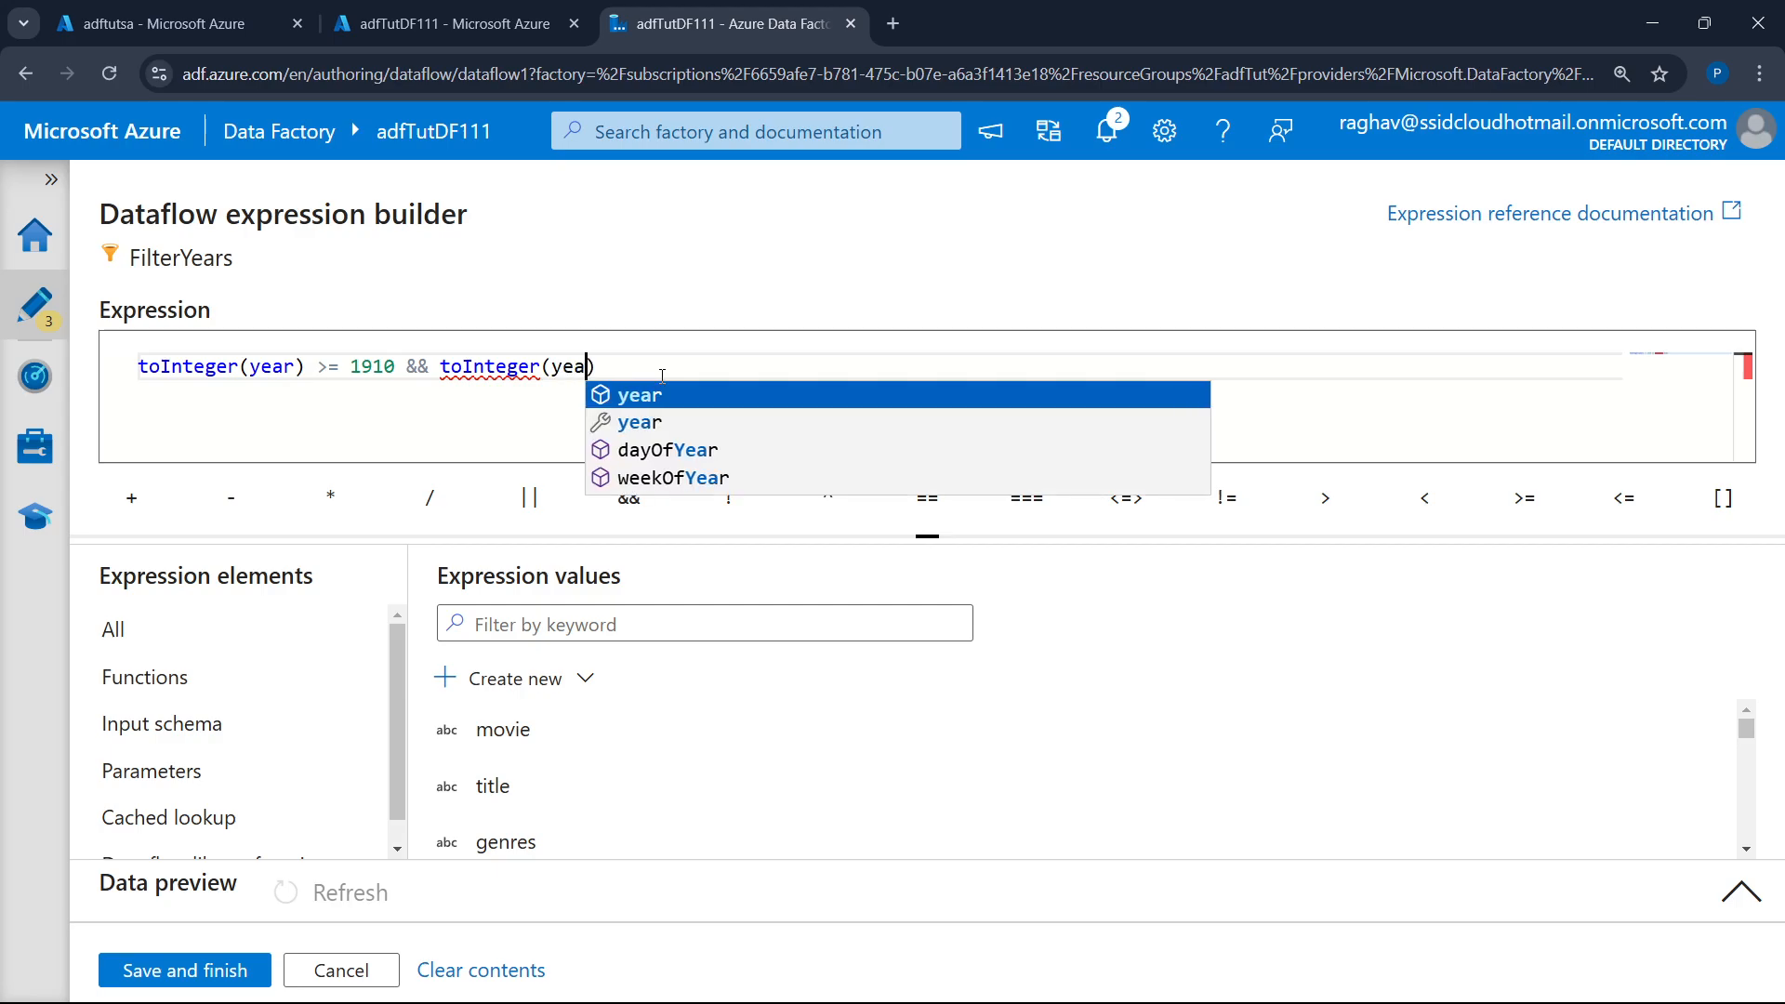
{"action": "key", "text": "Escape"}
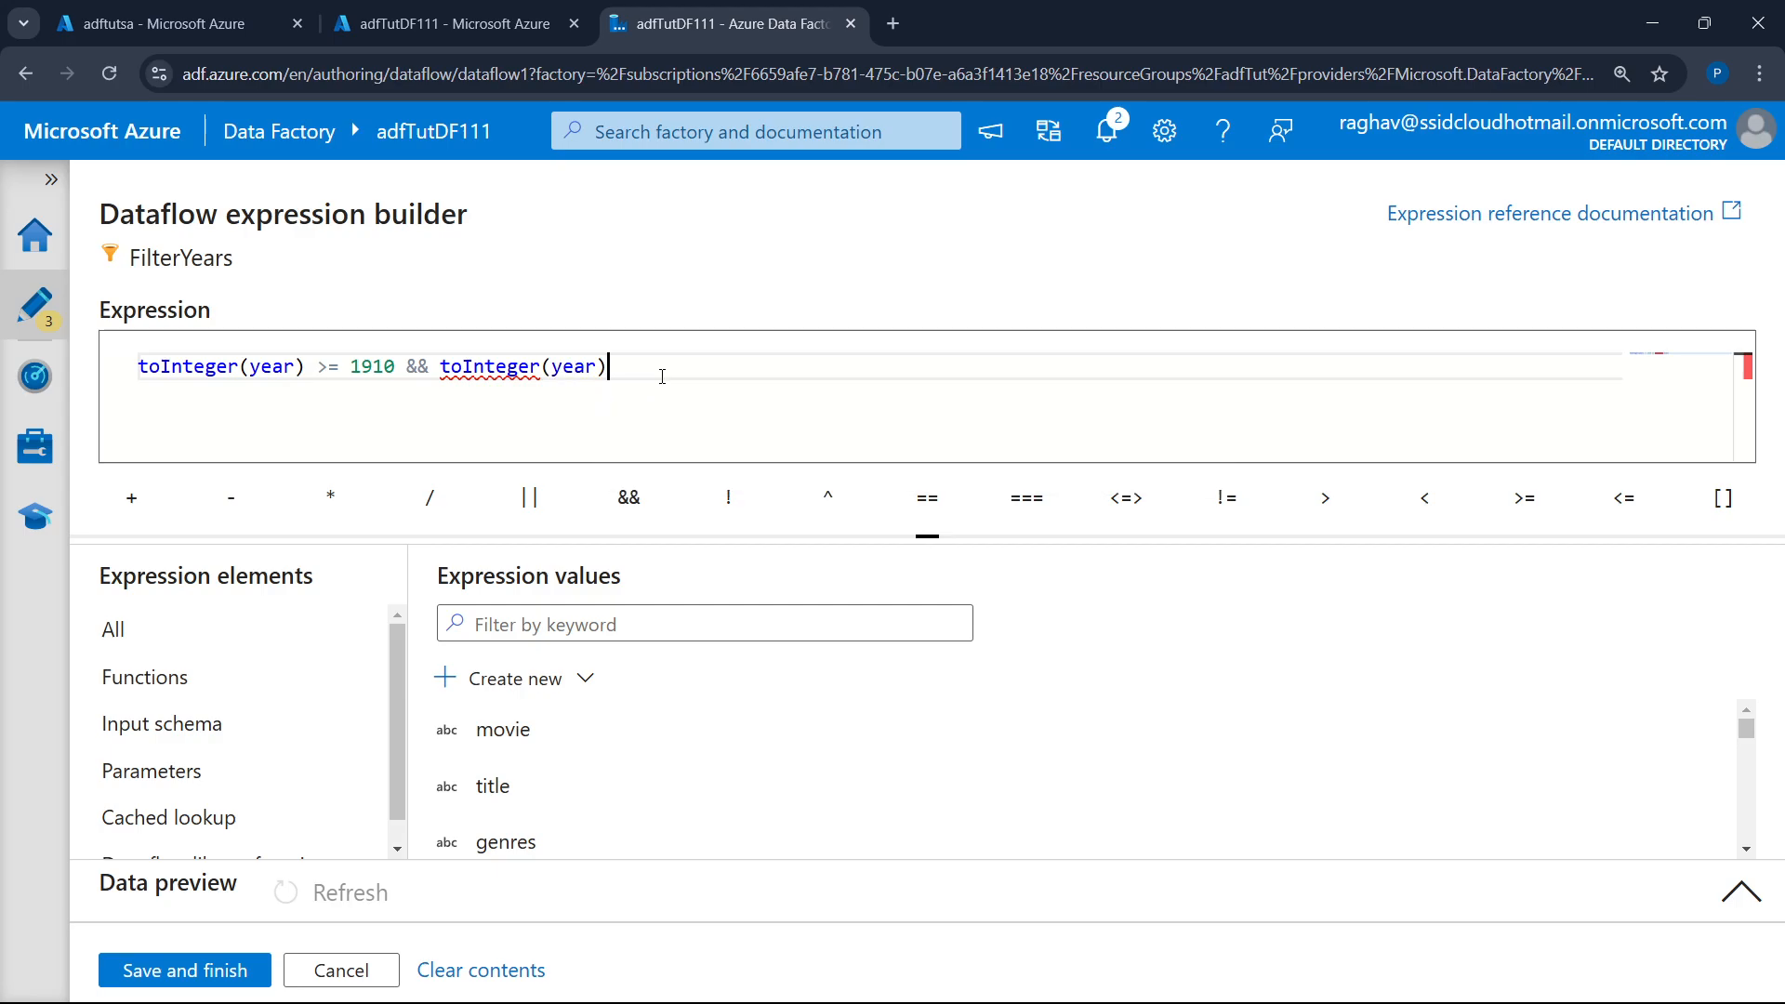
{"action": "key", "text": "Right"}
{"action": "type", "text": "<=2000"}
{"action": "key", "text": "Left"}
{"action": "key", "text": "Left"}
{"action": "key", "text": "Left"}
{"action": "key", "text": "Left"}
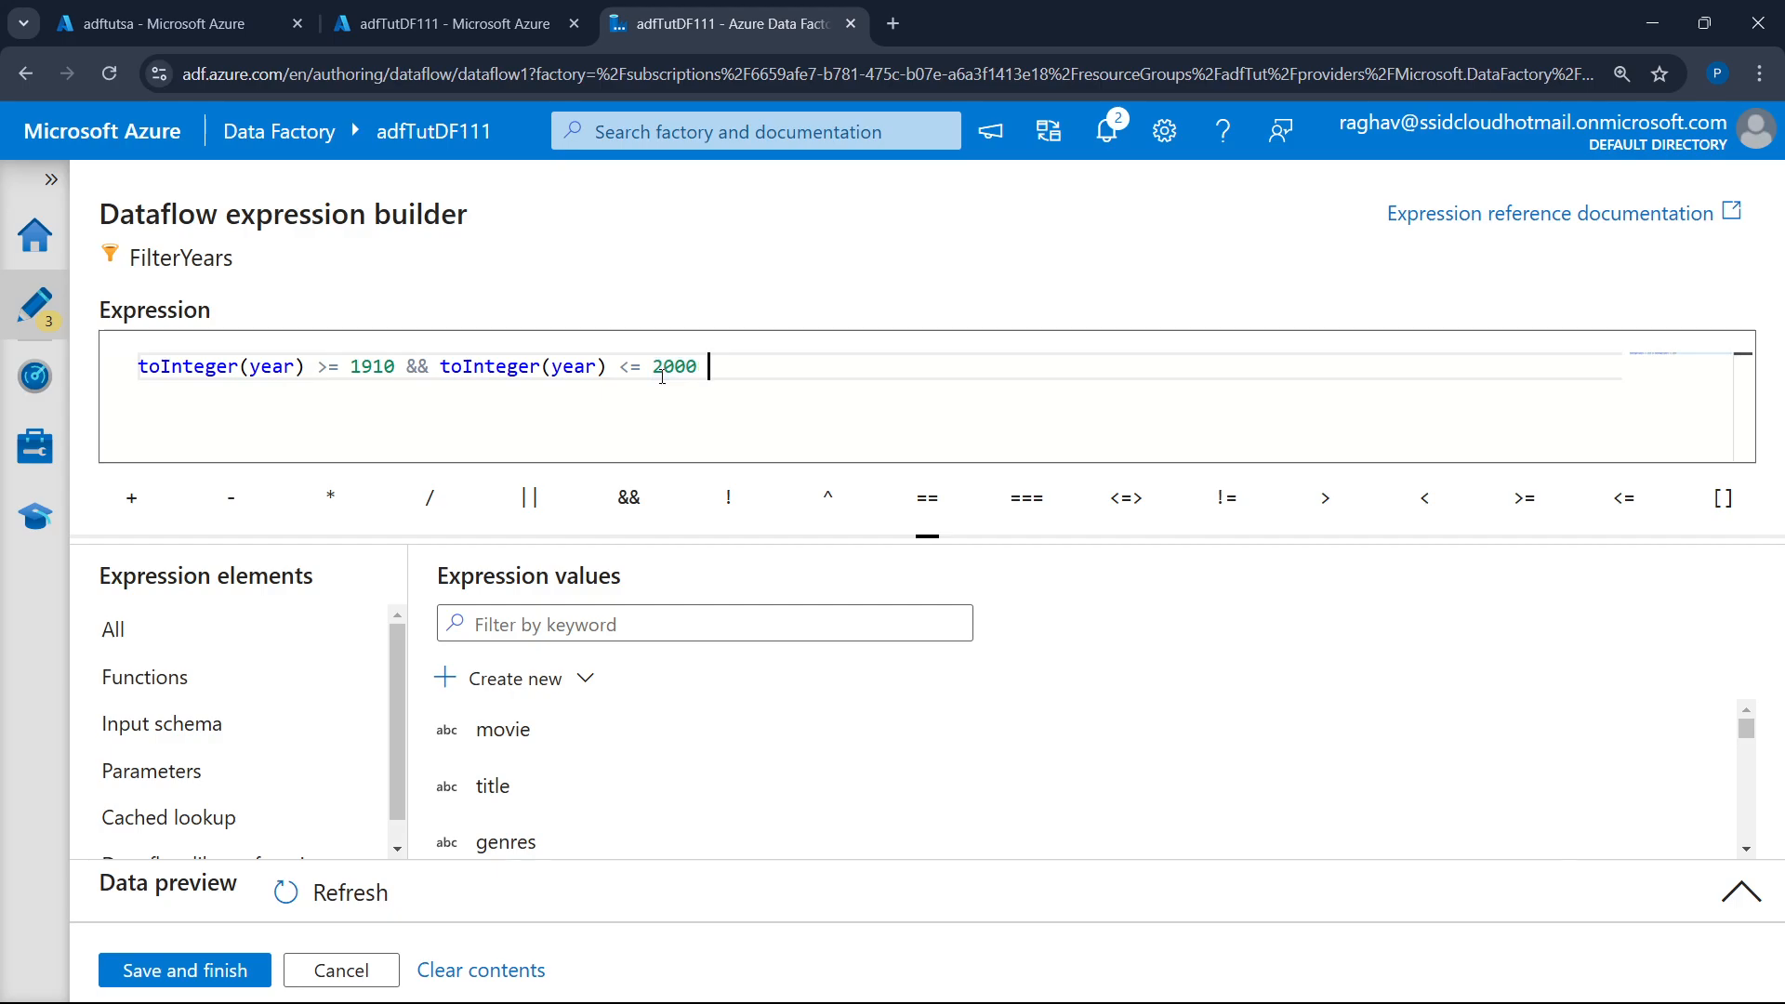
- Append the genre condition && rlike(genres, 'Comedy') to the filter expression
{"action": "type", "text": "&& rlike"}
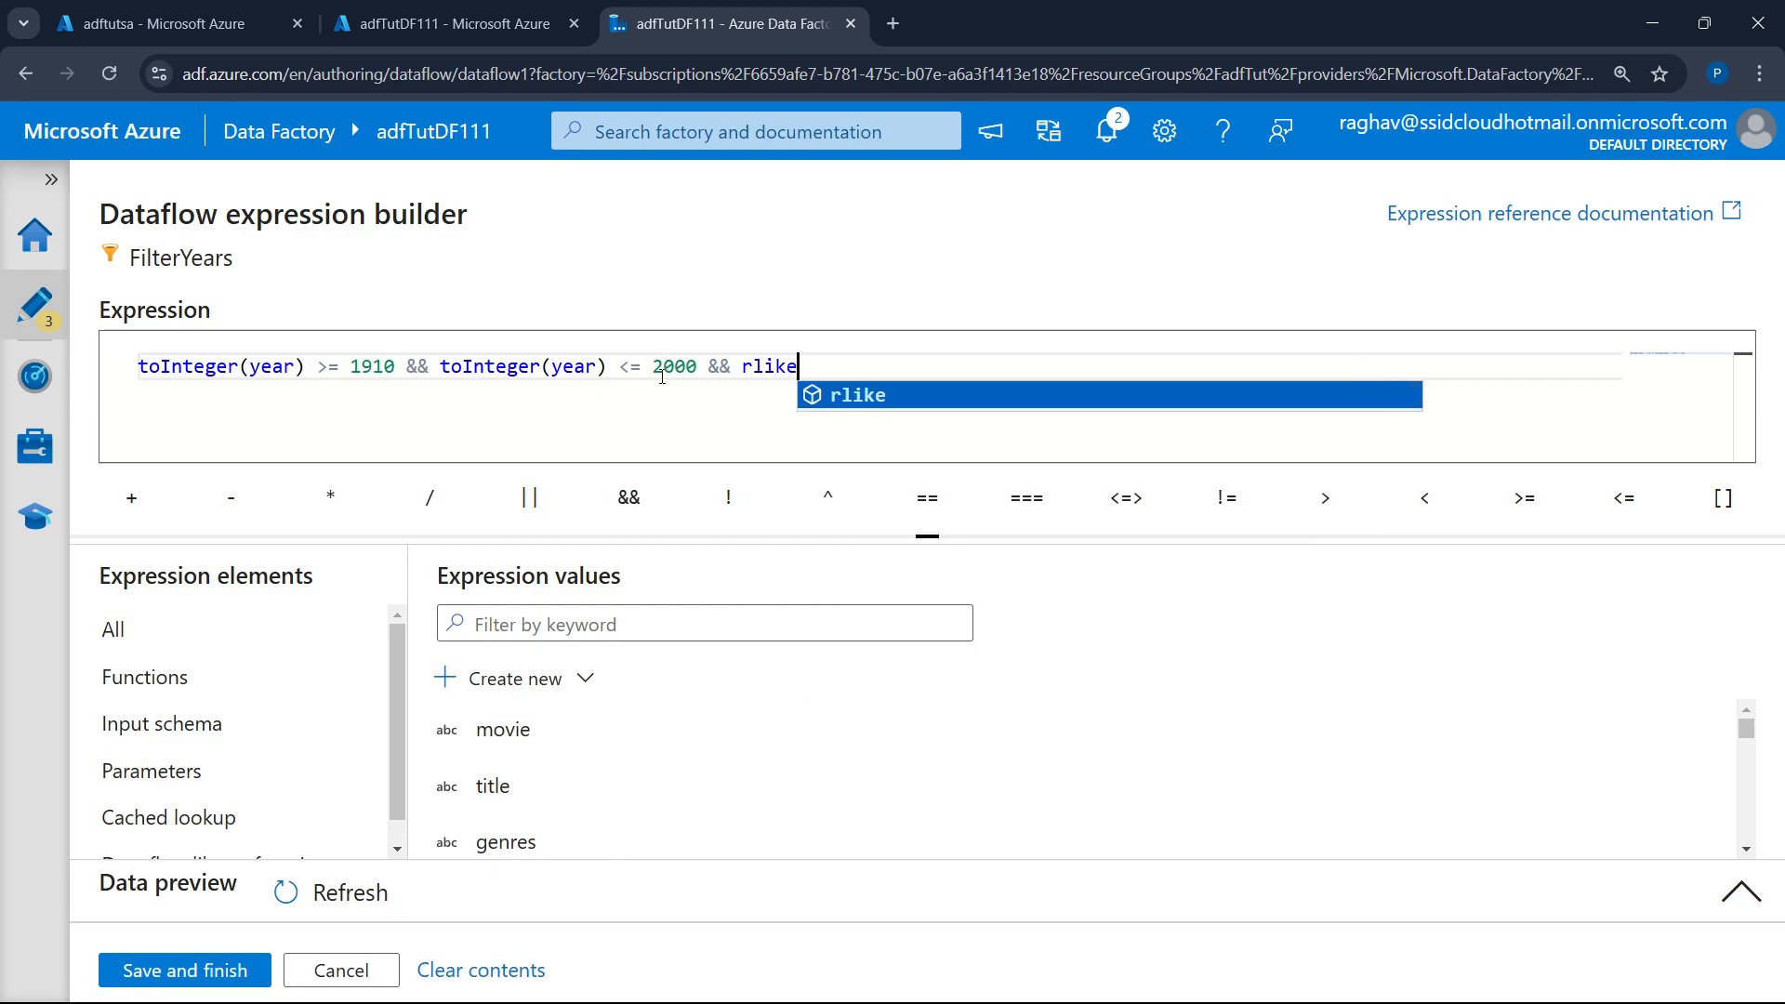
{"action": "type", "text": "(ge"}
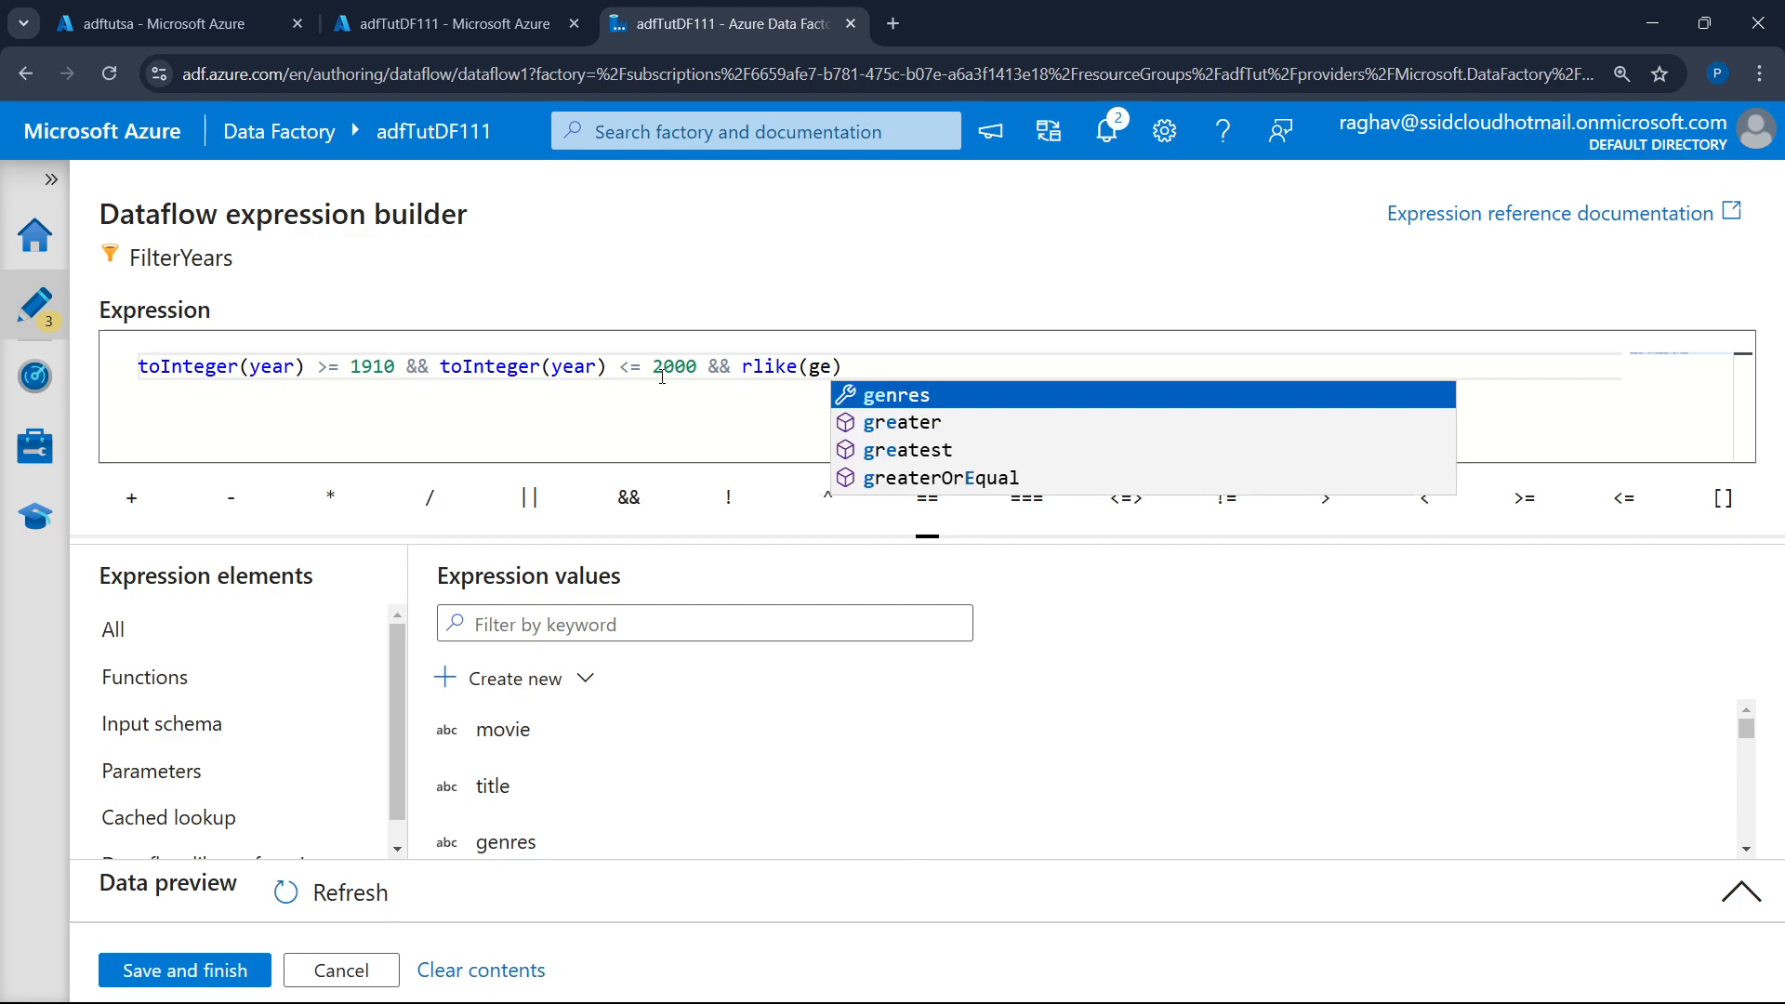
{"action": "key", "text": "Return"}
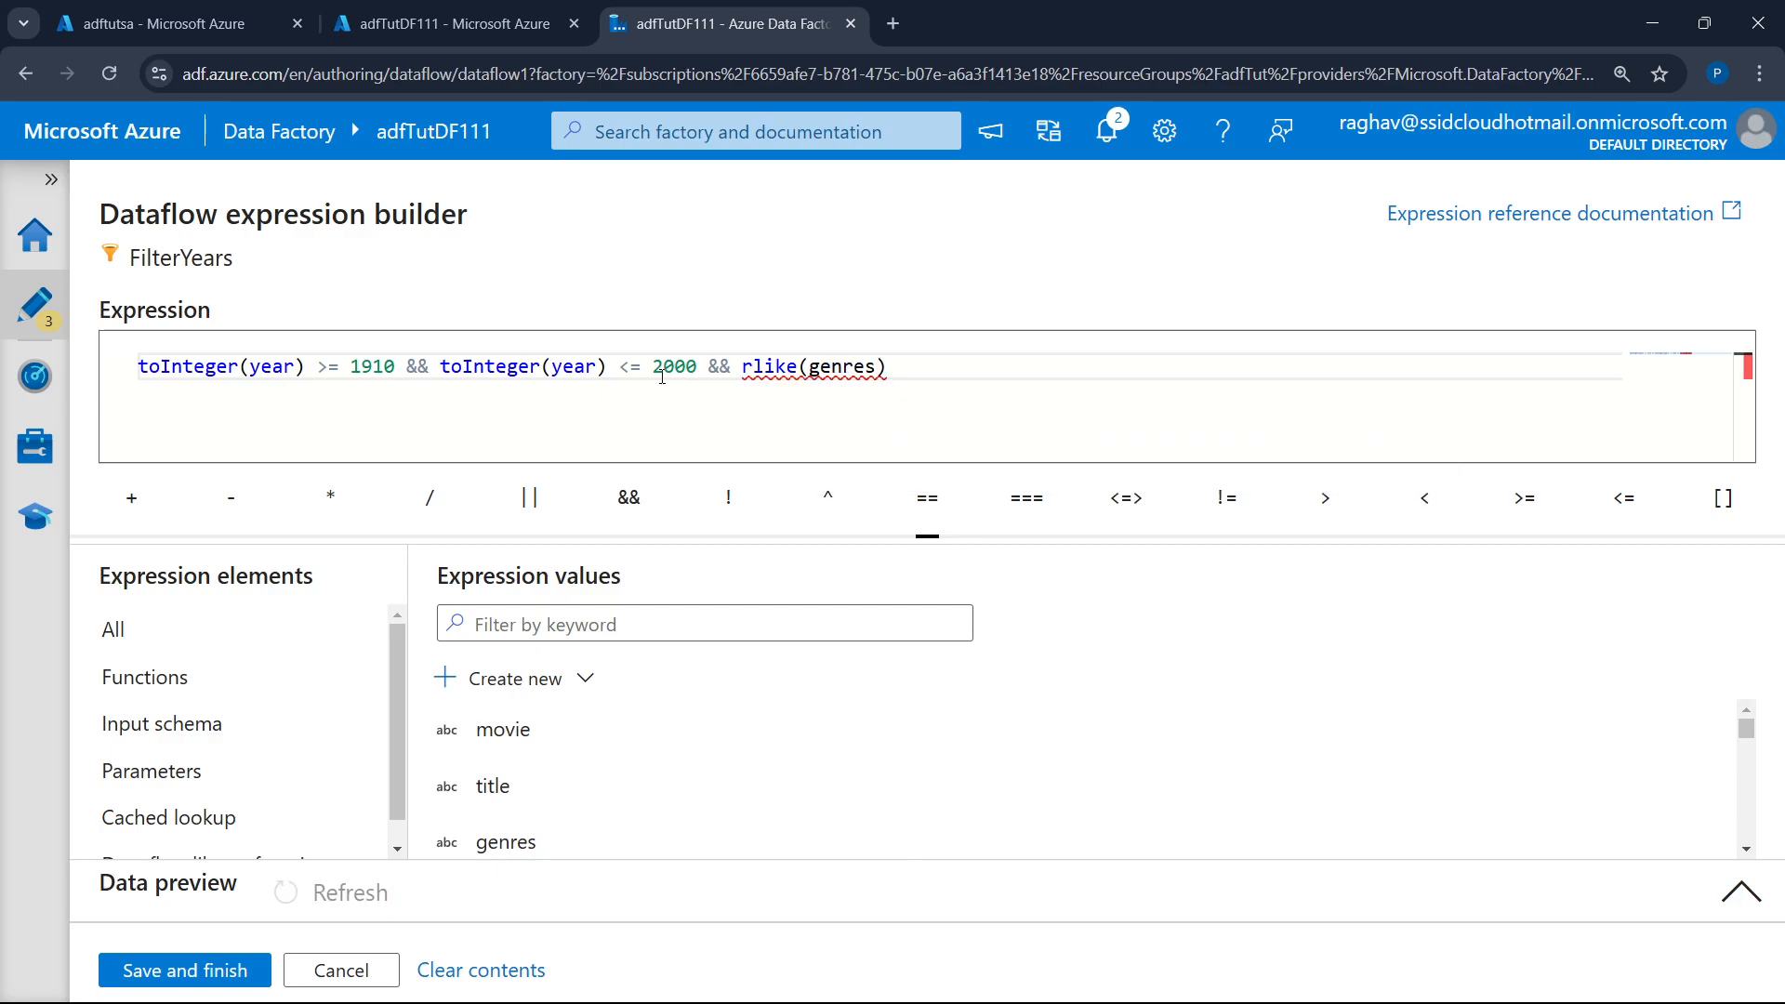
{"action": "type", "text": ", 'Comedy"}
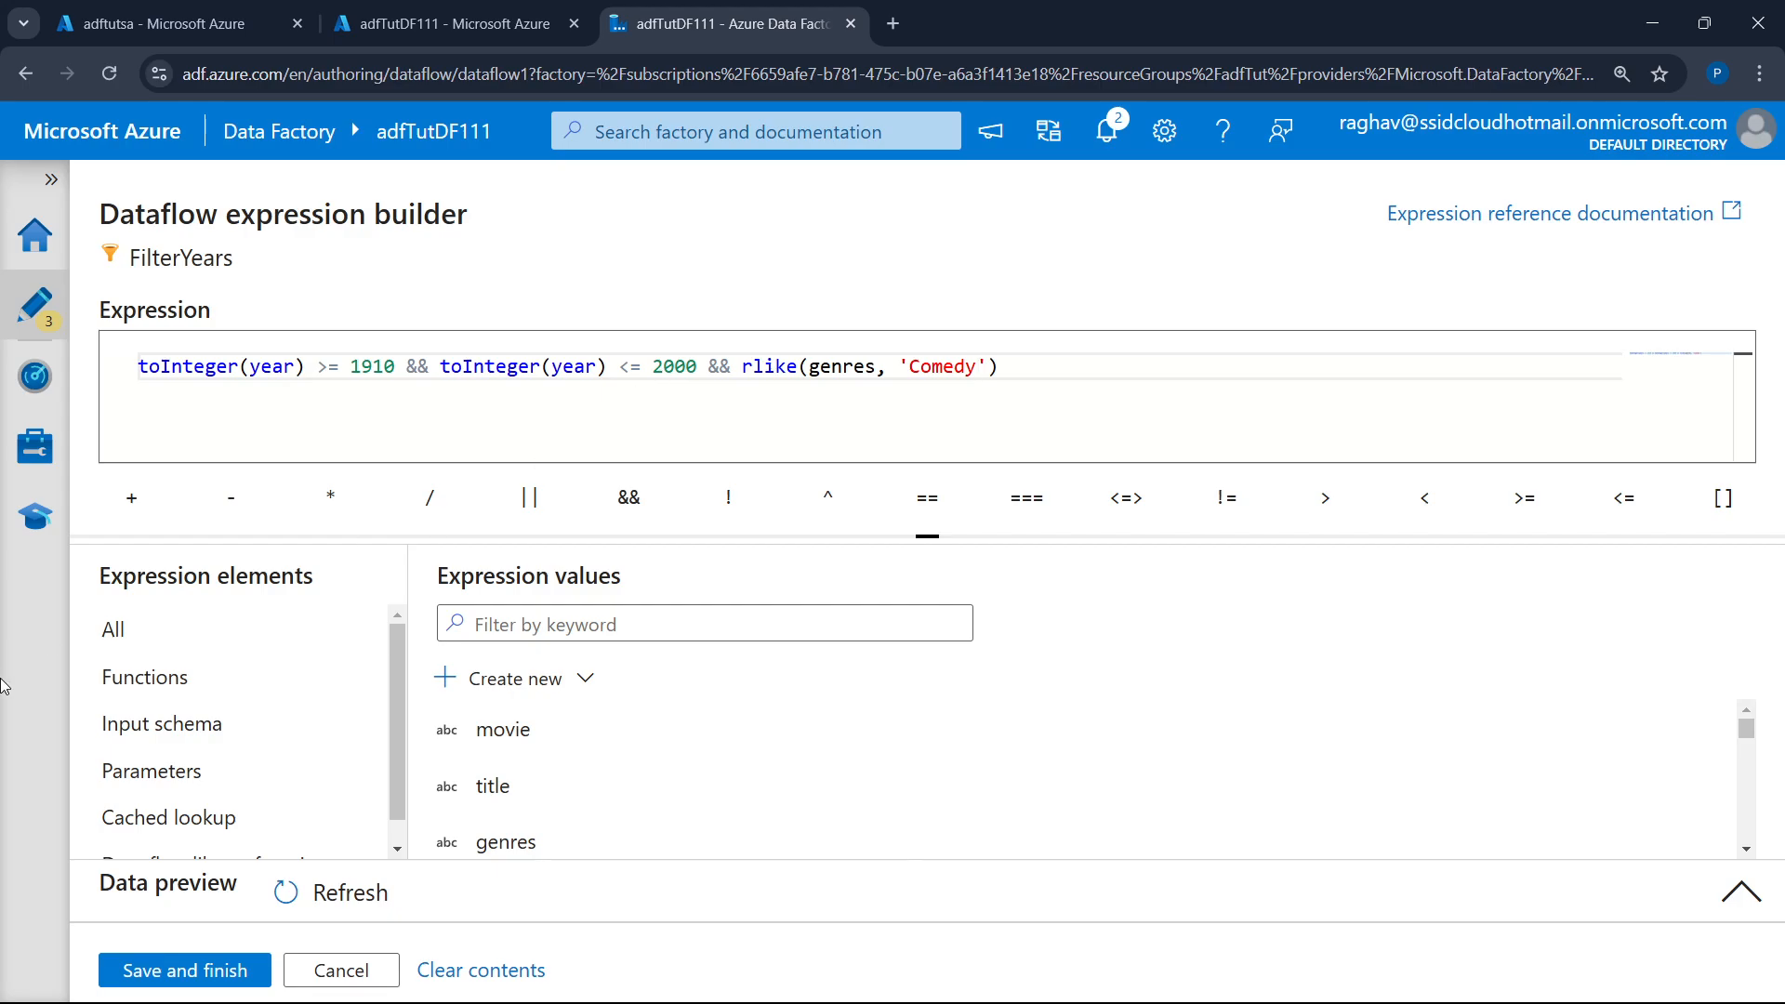
- Refresh the data preview for the filter expression and resize the panes to show both expression and preview
{"action": "left_click", "coordinate": [320, 910]}
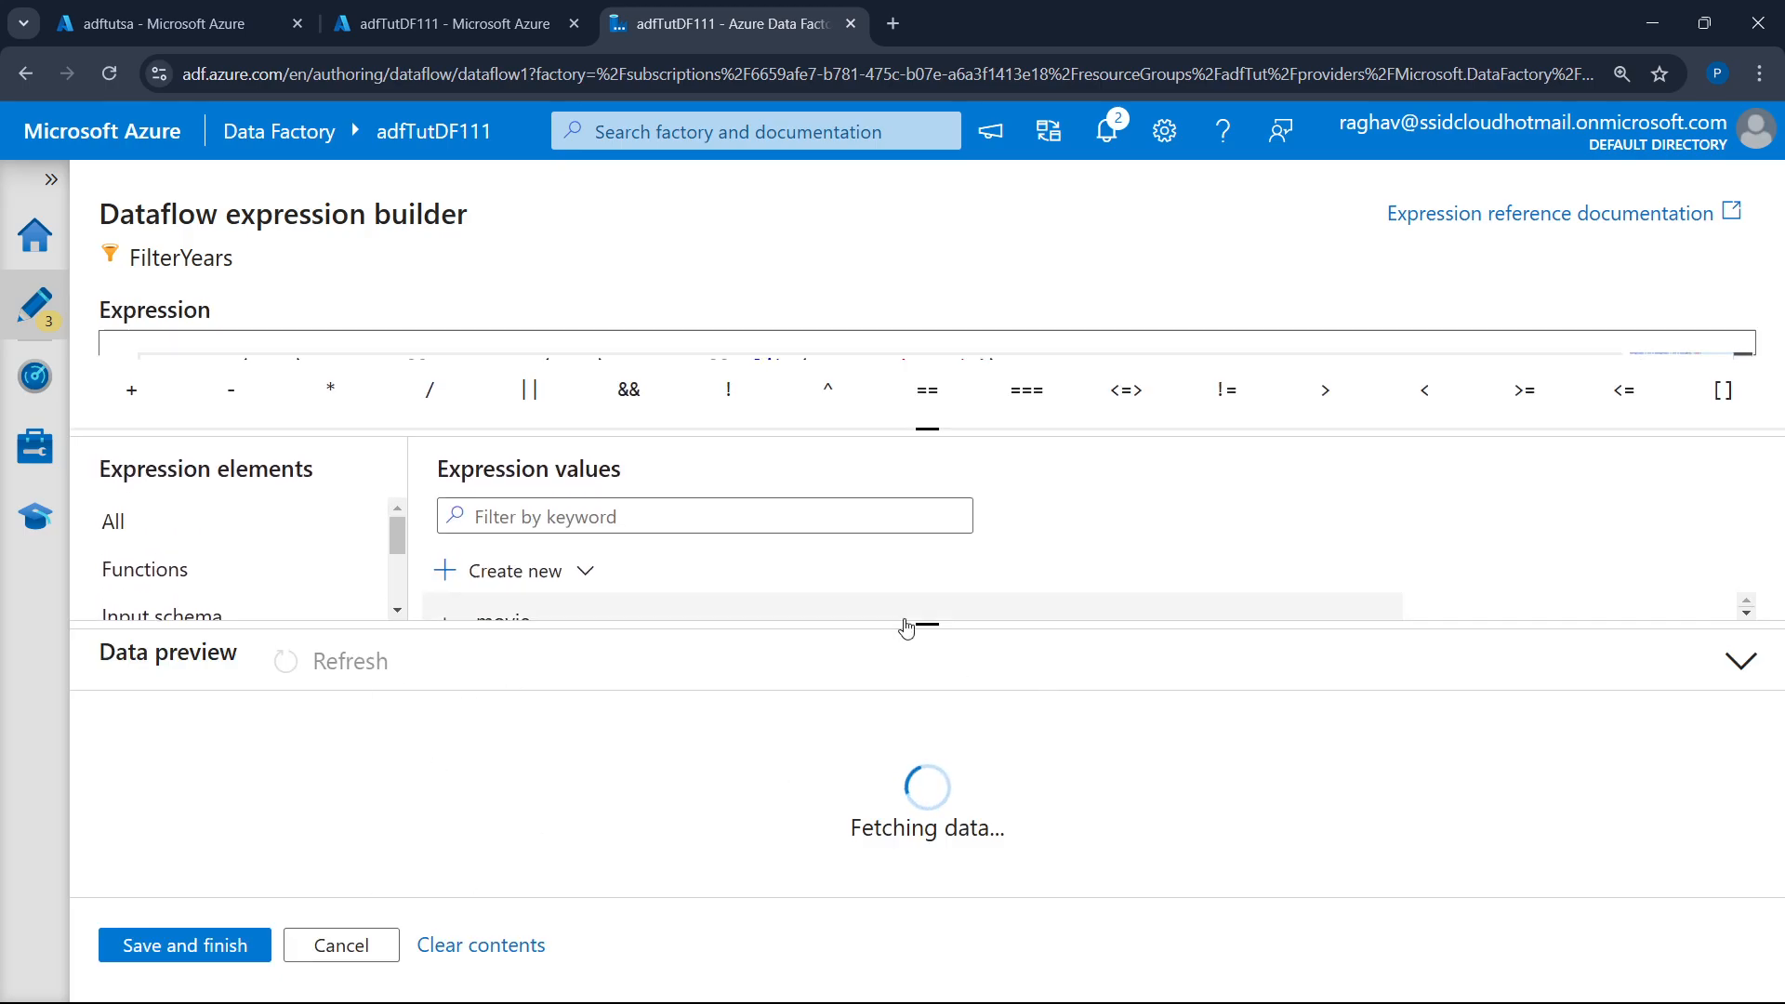
{"action": "left_click_drag", "start_coordinate": [929, 628], "coordinate": [936, 577]}
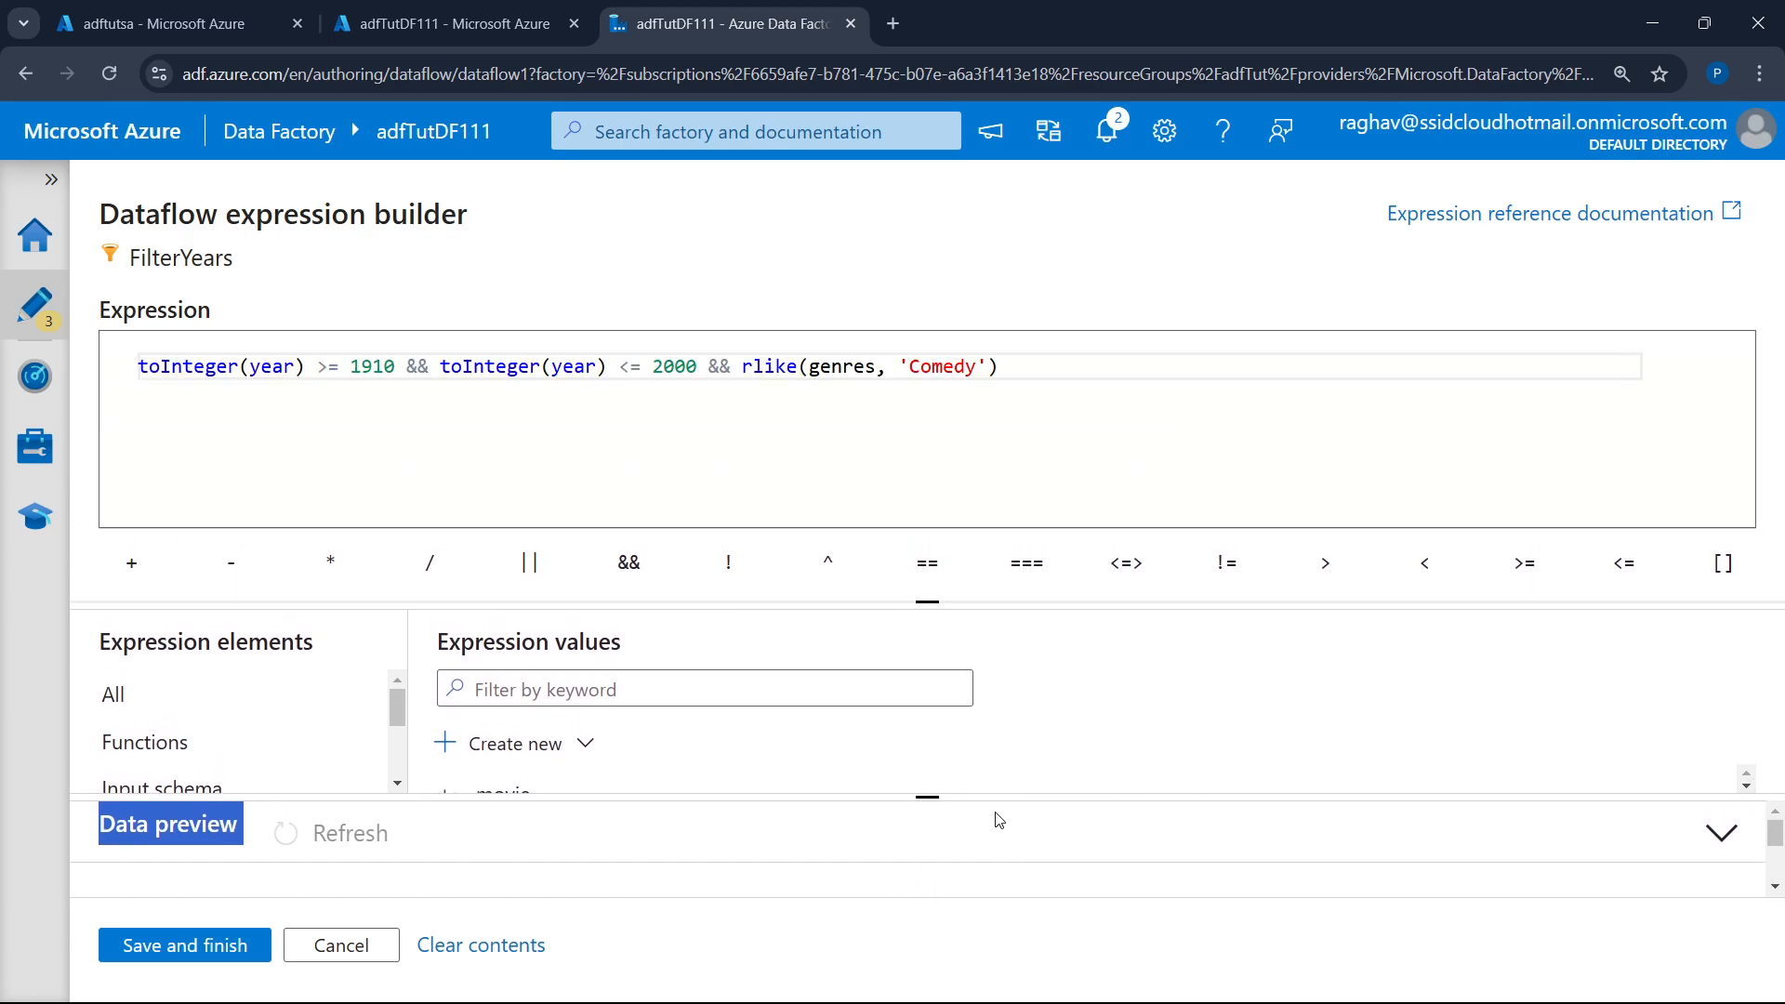
{"action": "left_click", "coordinate": [970, 609]}
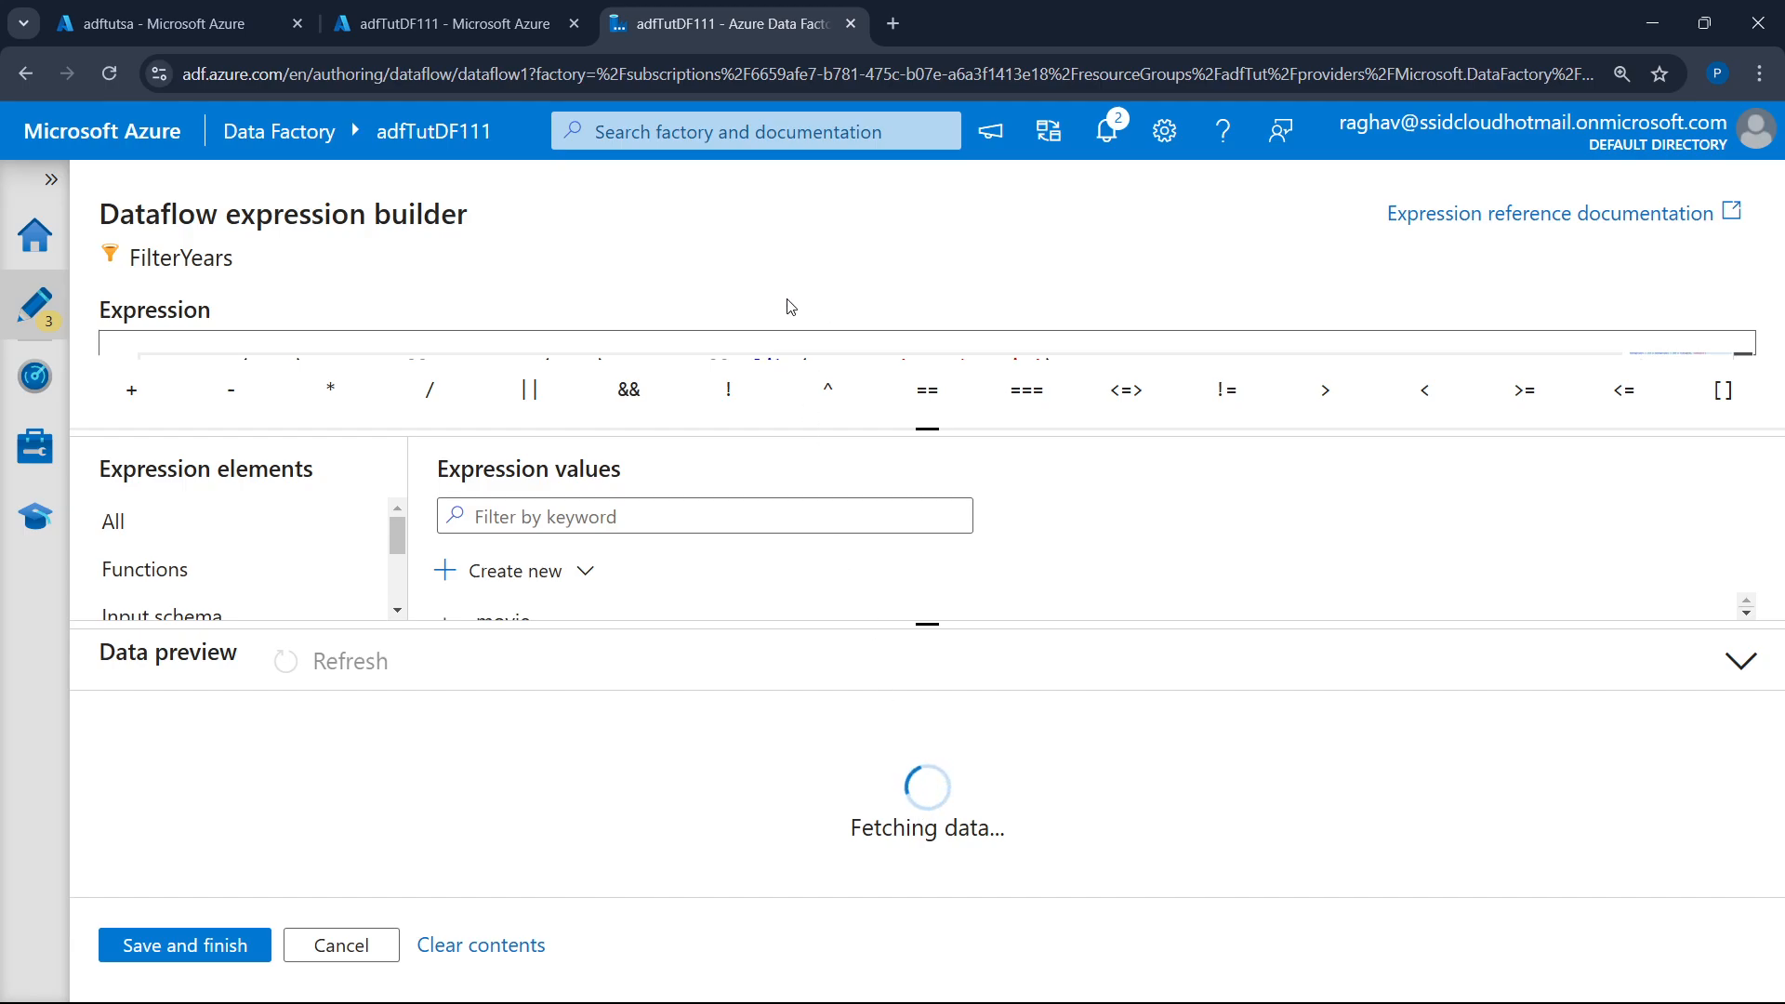
{"action": "left_click_drag", "start_coordinate": [928, 429], "coordinate": [945, 502]}
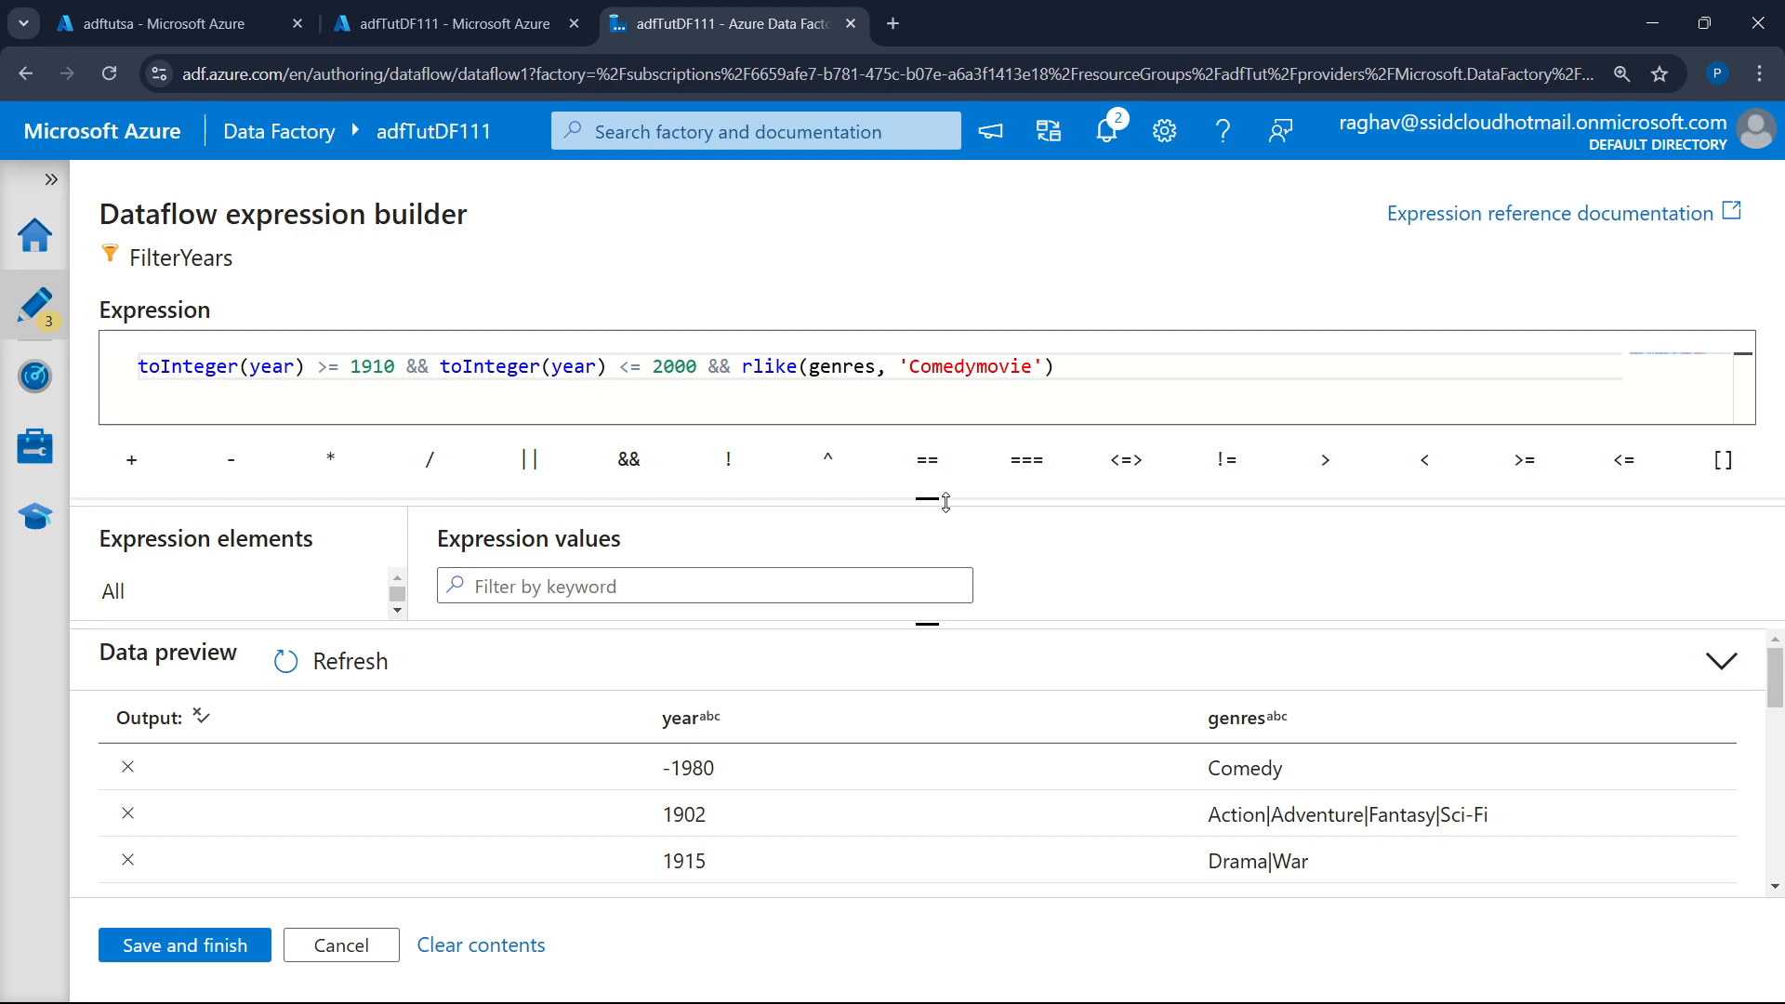
- Examine the preview rows, comparing each row's year and genres with its output mark
{"action": "scroll", "coordinate": [908, 797], "scroll_direction": "down", "scroll_amount": 3}
{"action": "scroll", "coordinate": [908, 796], "scroll_direction": "up", "scroll_amount": 3}
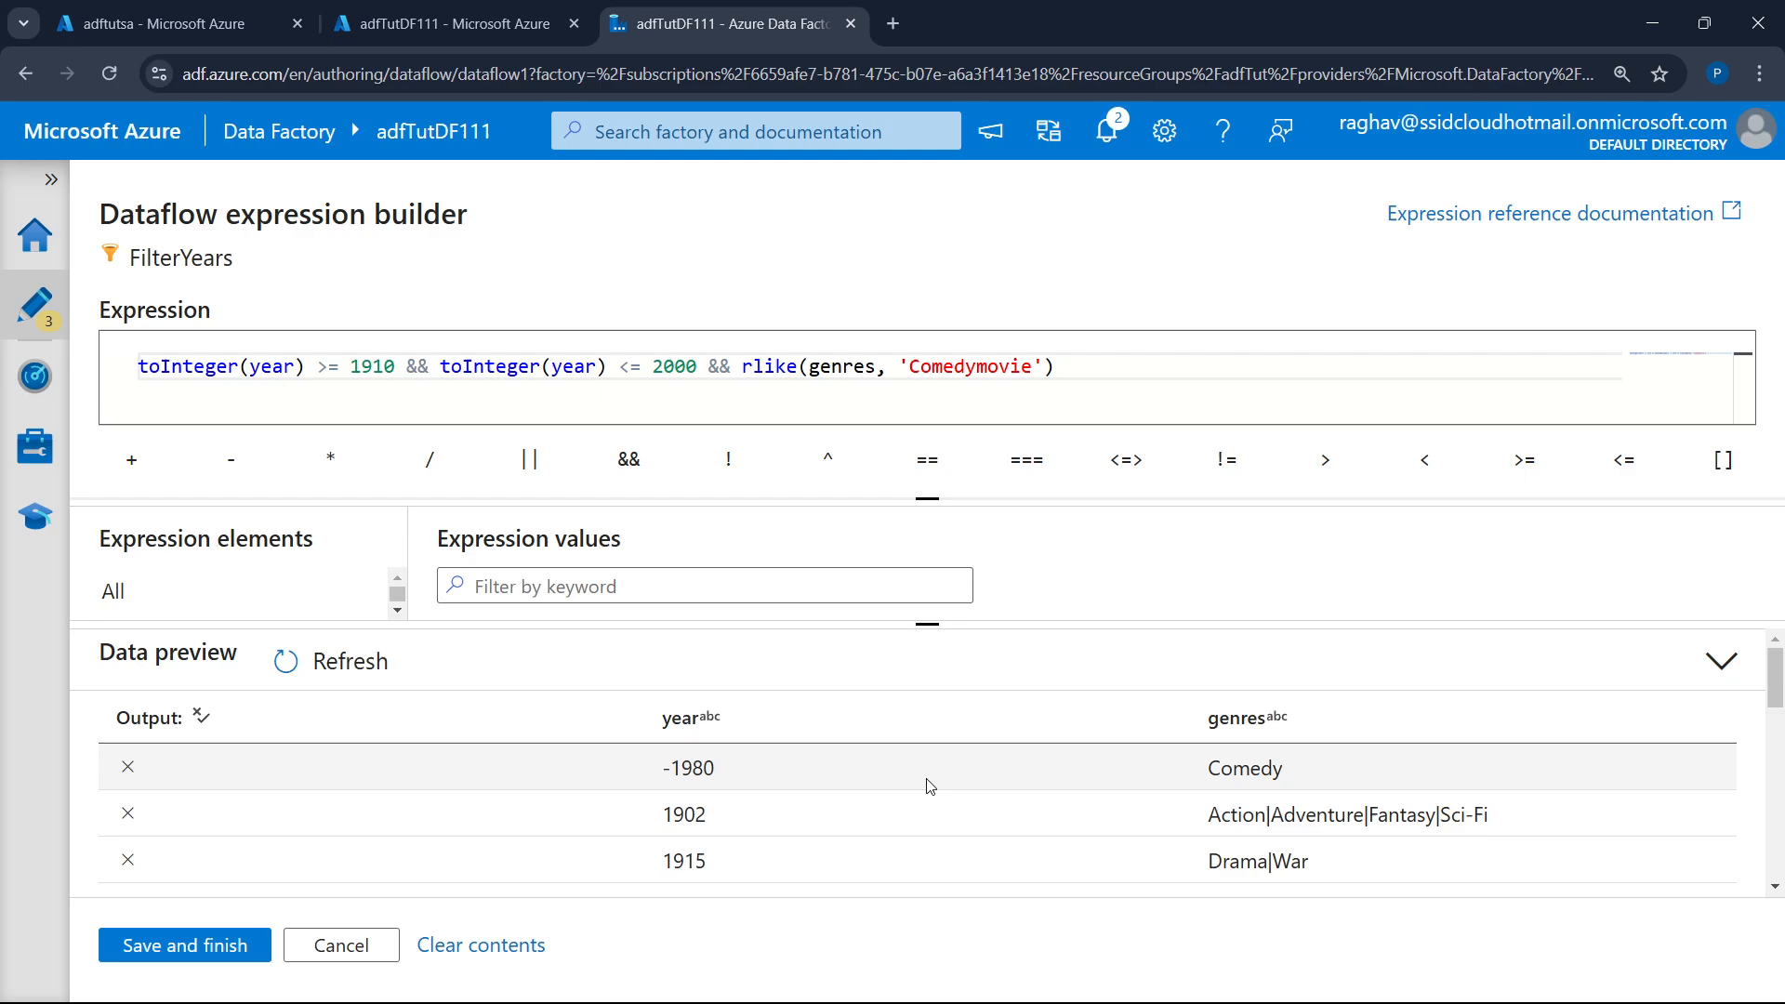
{"action": "scroll", "coordinate": [744, 777], "scroll_direction": "down", "scroll_amount": 5}
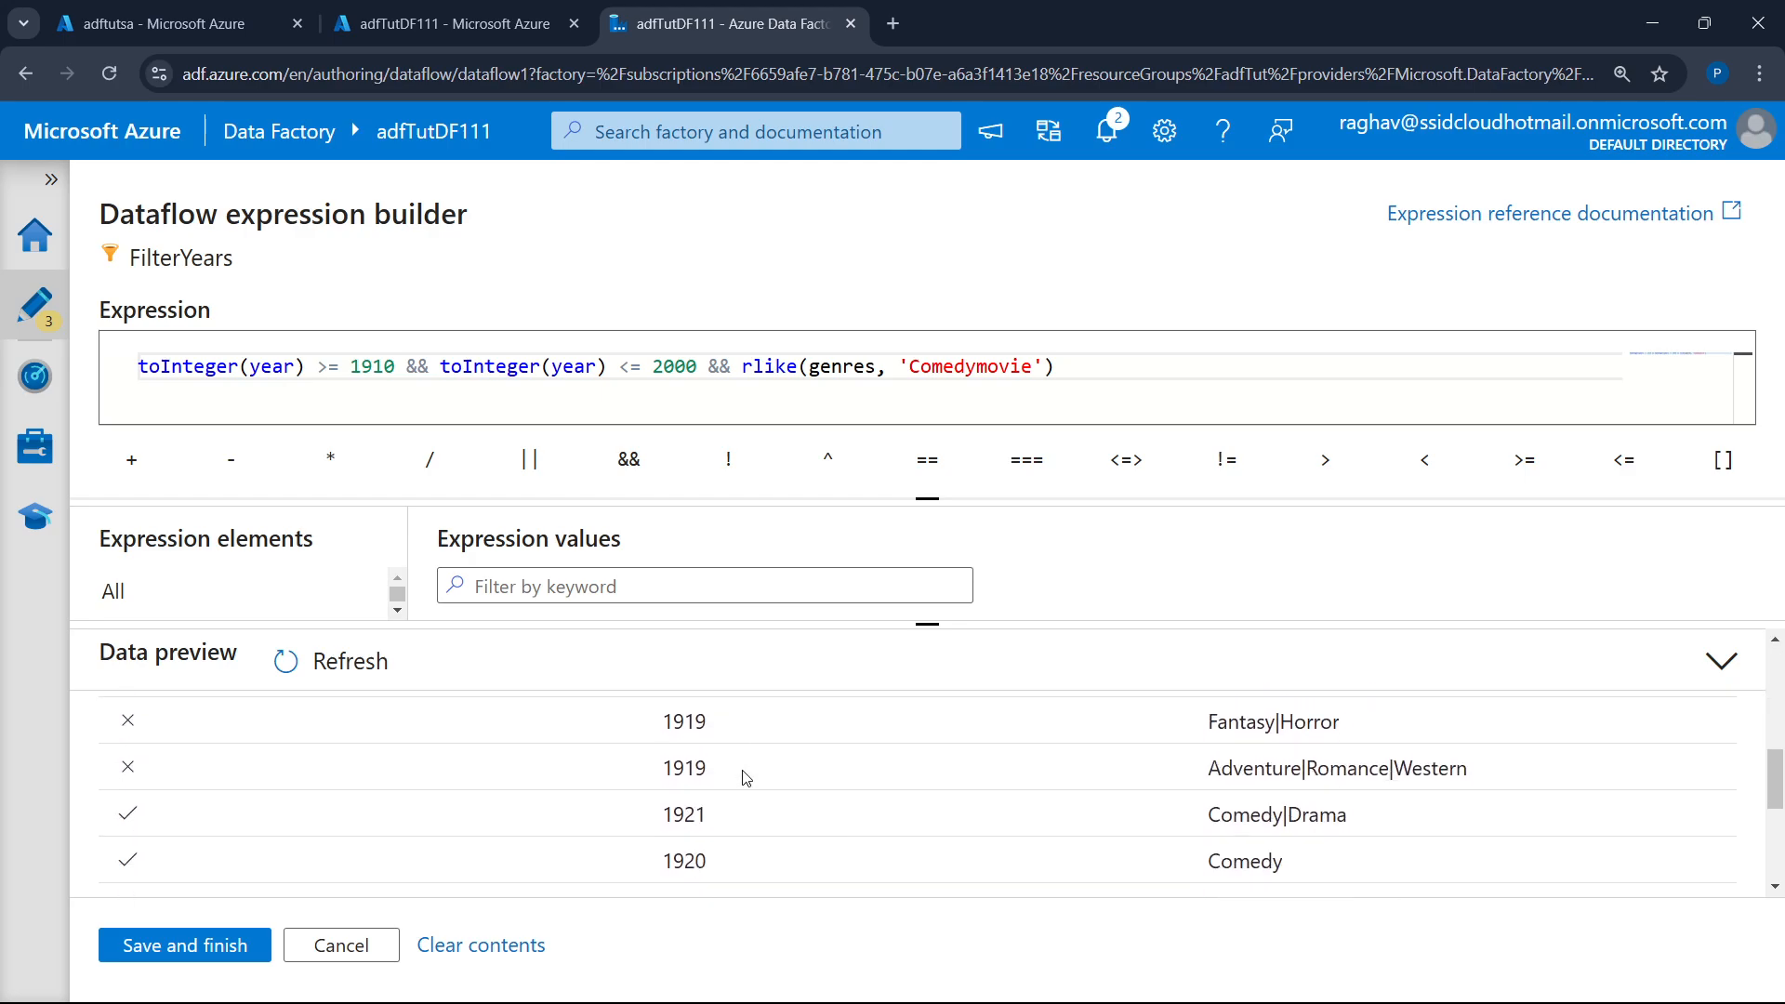
{"action": "scroll", "coordinate": [735, 781], "scroll_direction": "up", "scroll_amount": 2}
{"action": "scroll", "coordinate": [729, 786], "scroll_direction": "down", "scroll_amount": 2}
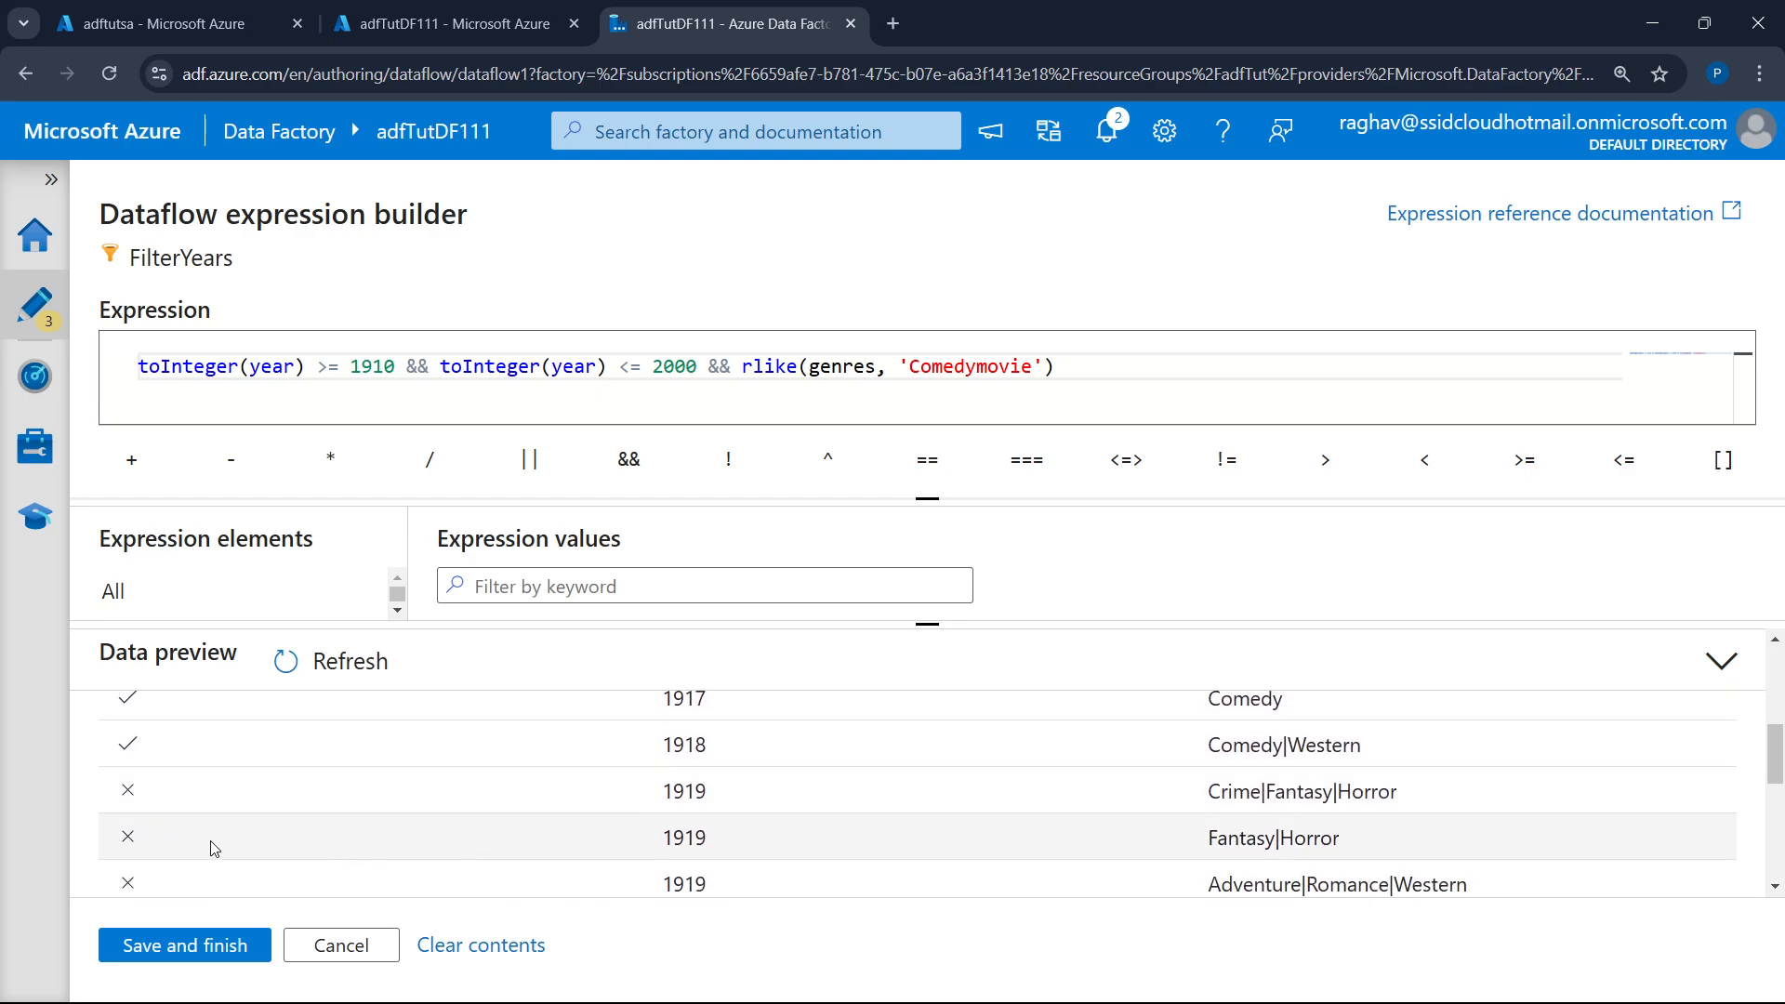
{"action": "scroll", "coordinate": [546, 861], "scroll_direction": "up", "scroll_amount": 3}
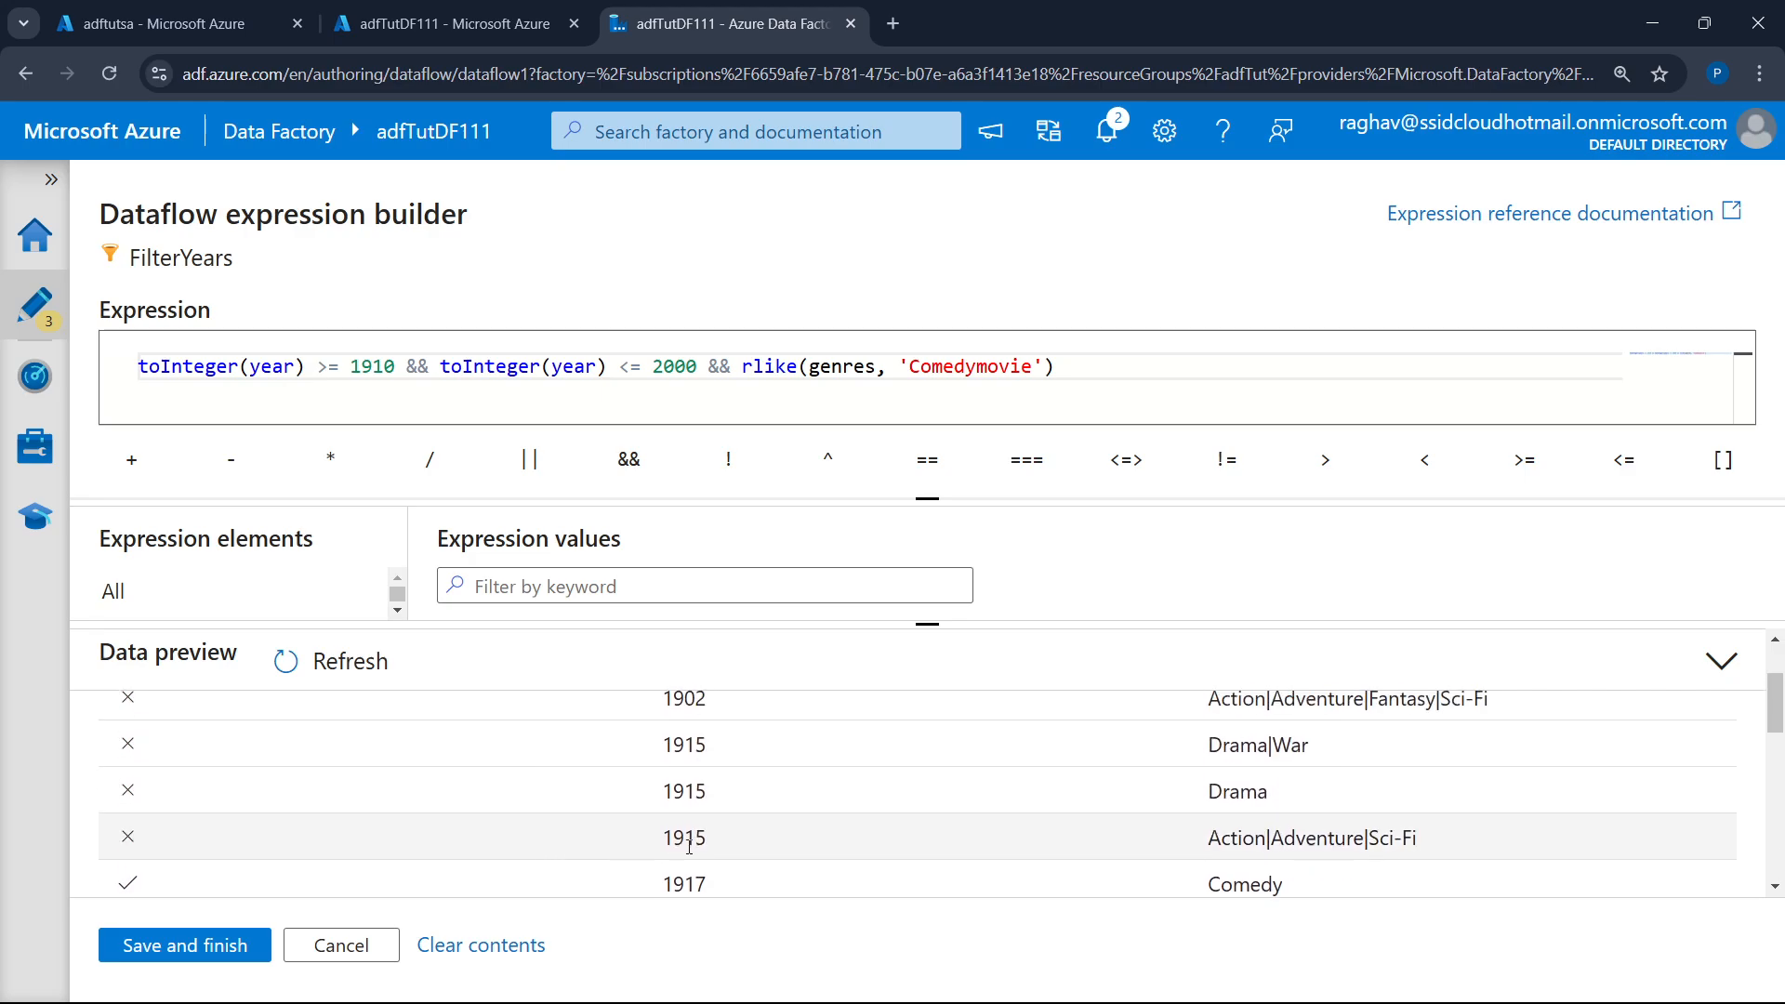
{"action": "scroll", "coordinate": [546, 861], "scroll_direction": "down", "scroll_amount": 3}
{"action": "scroll", "coordinate": [706, 847], "scroll_direction": "up", "scroll_amount": 1}
{"action": "scroll", "coordinate": [864, 828], "scroll_direction": "up", "scroll_amount": 3}
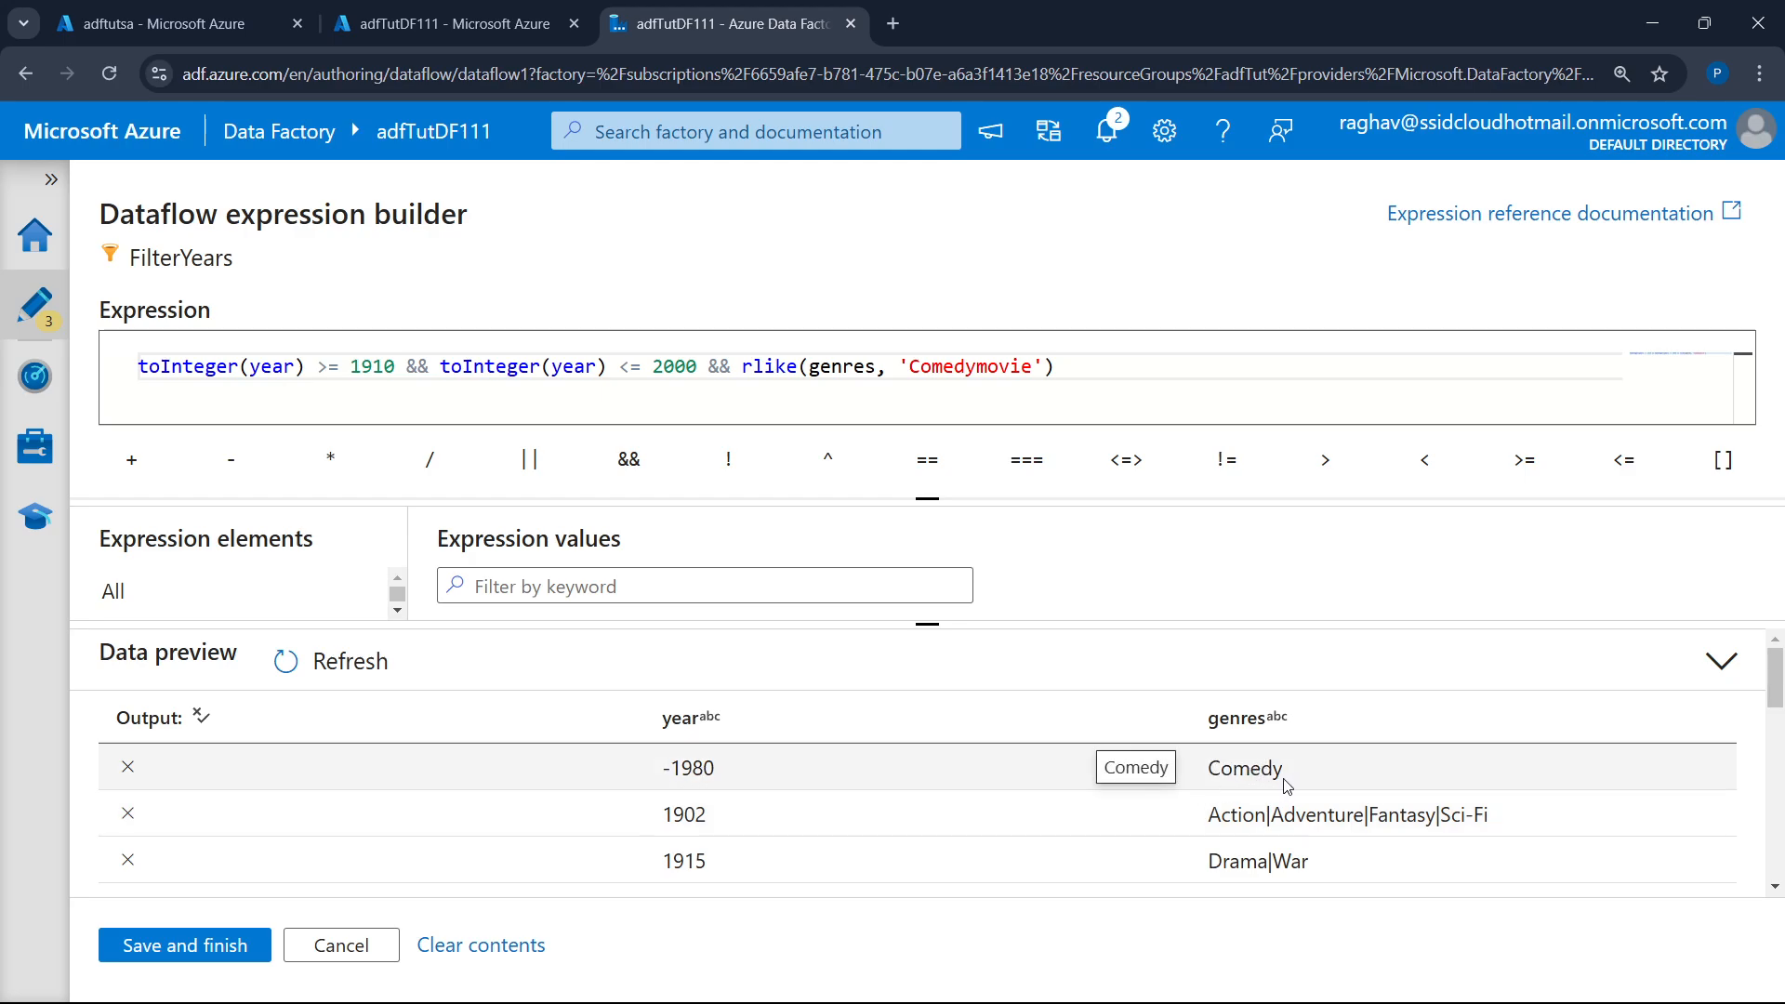
{"action": "scroll", "coordinate": [790, 805], "scroll_direction": "down", "scroll_amount": 5}
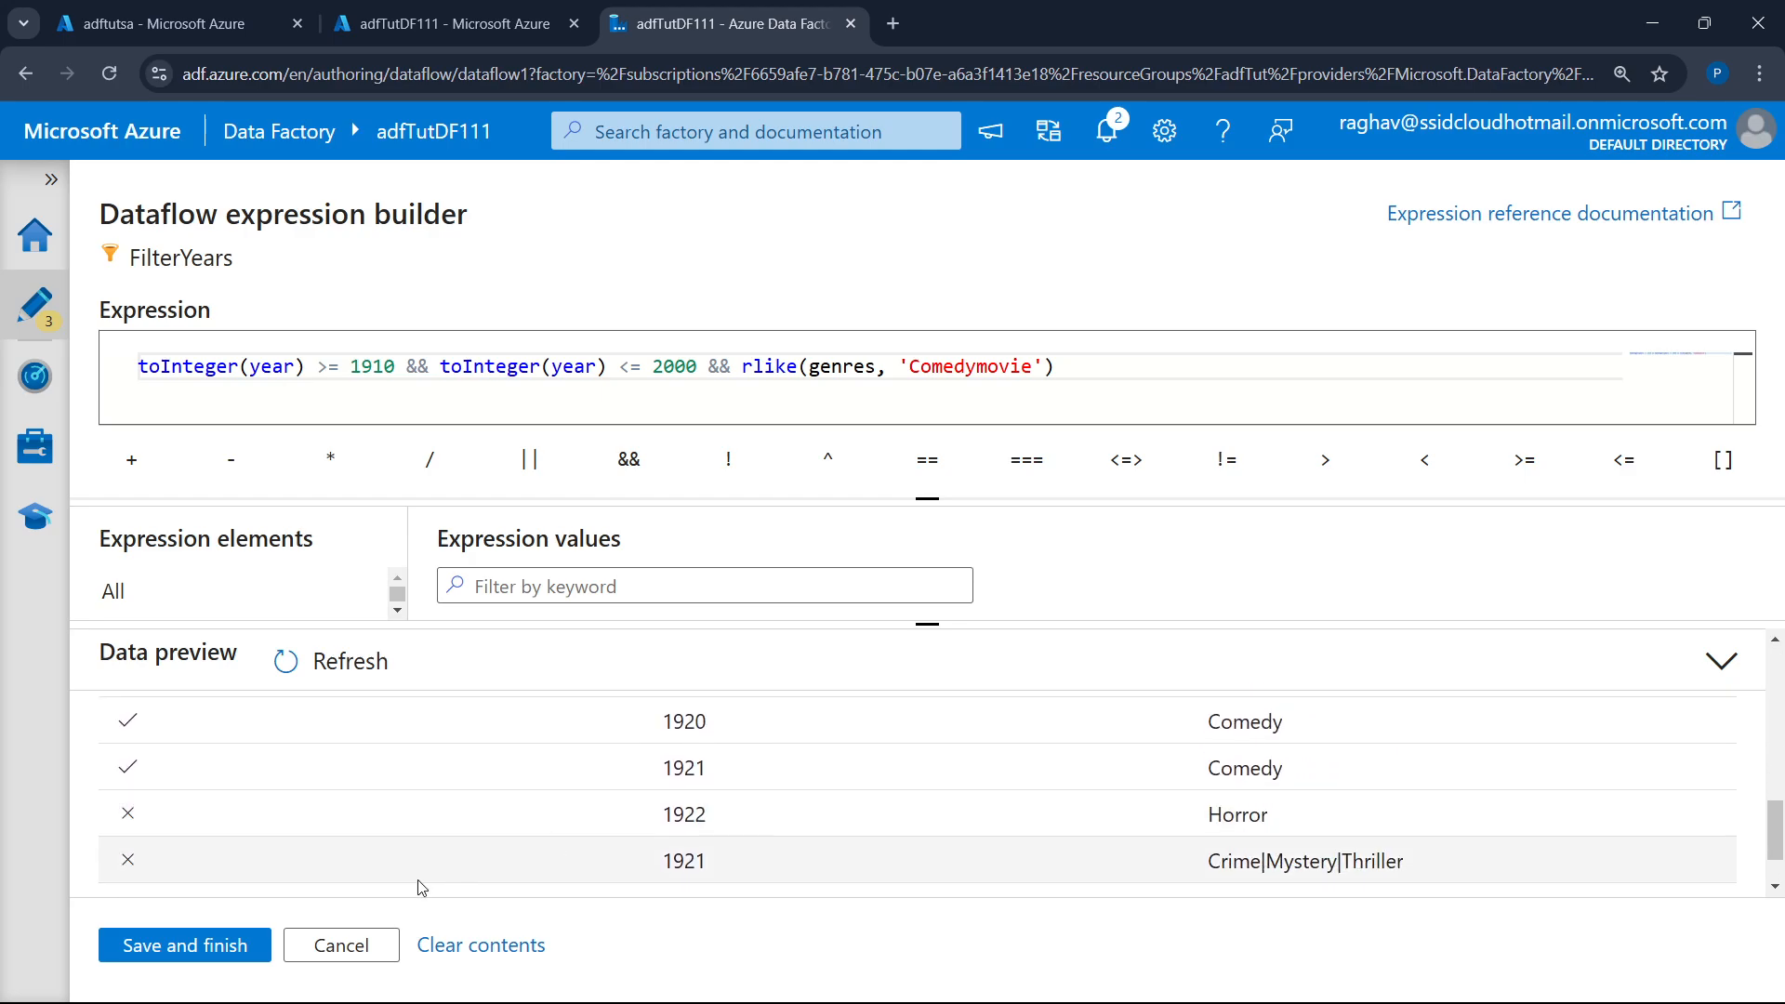
- Save the filter expression and add an Aggregate transformation after FilterYears
{"action": "left_click", "coordinate": [185, 946]}
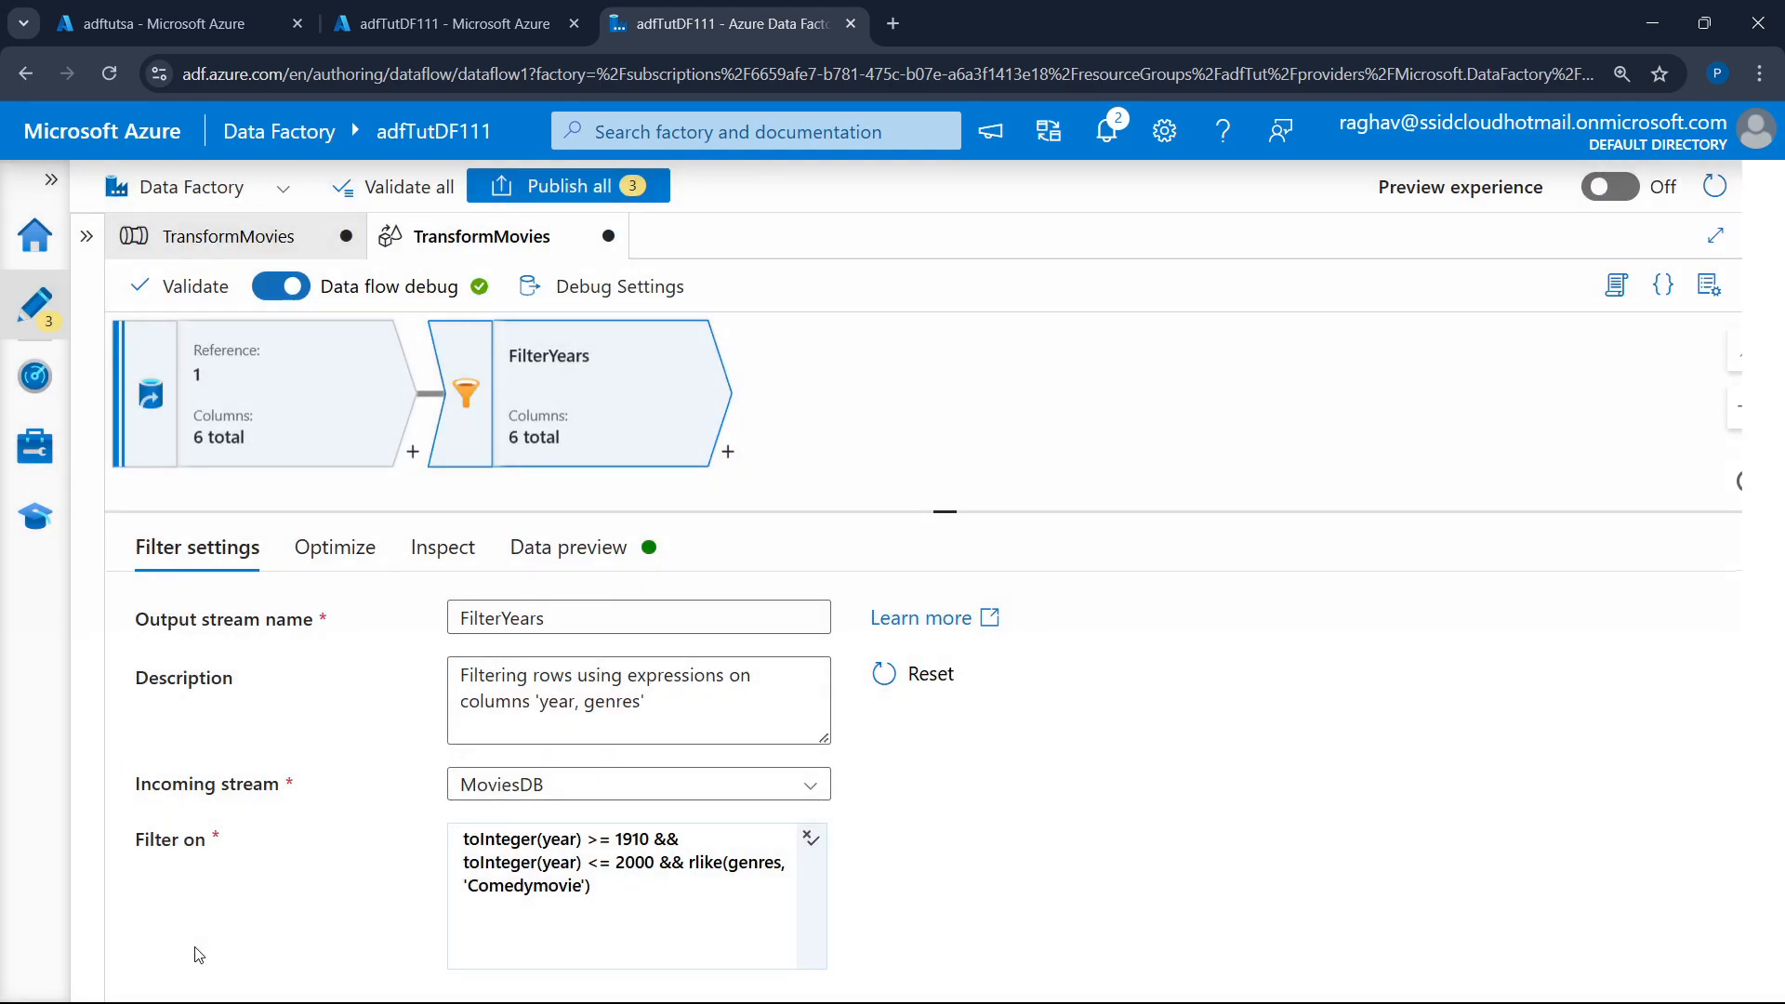
{"action": "left_click", "coordinate": [728, 454]}
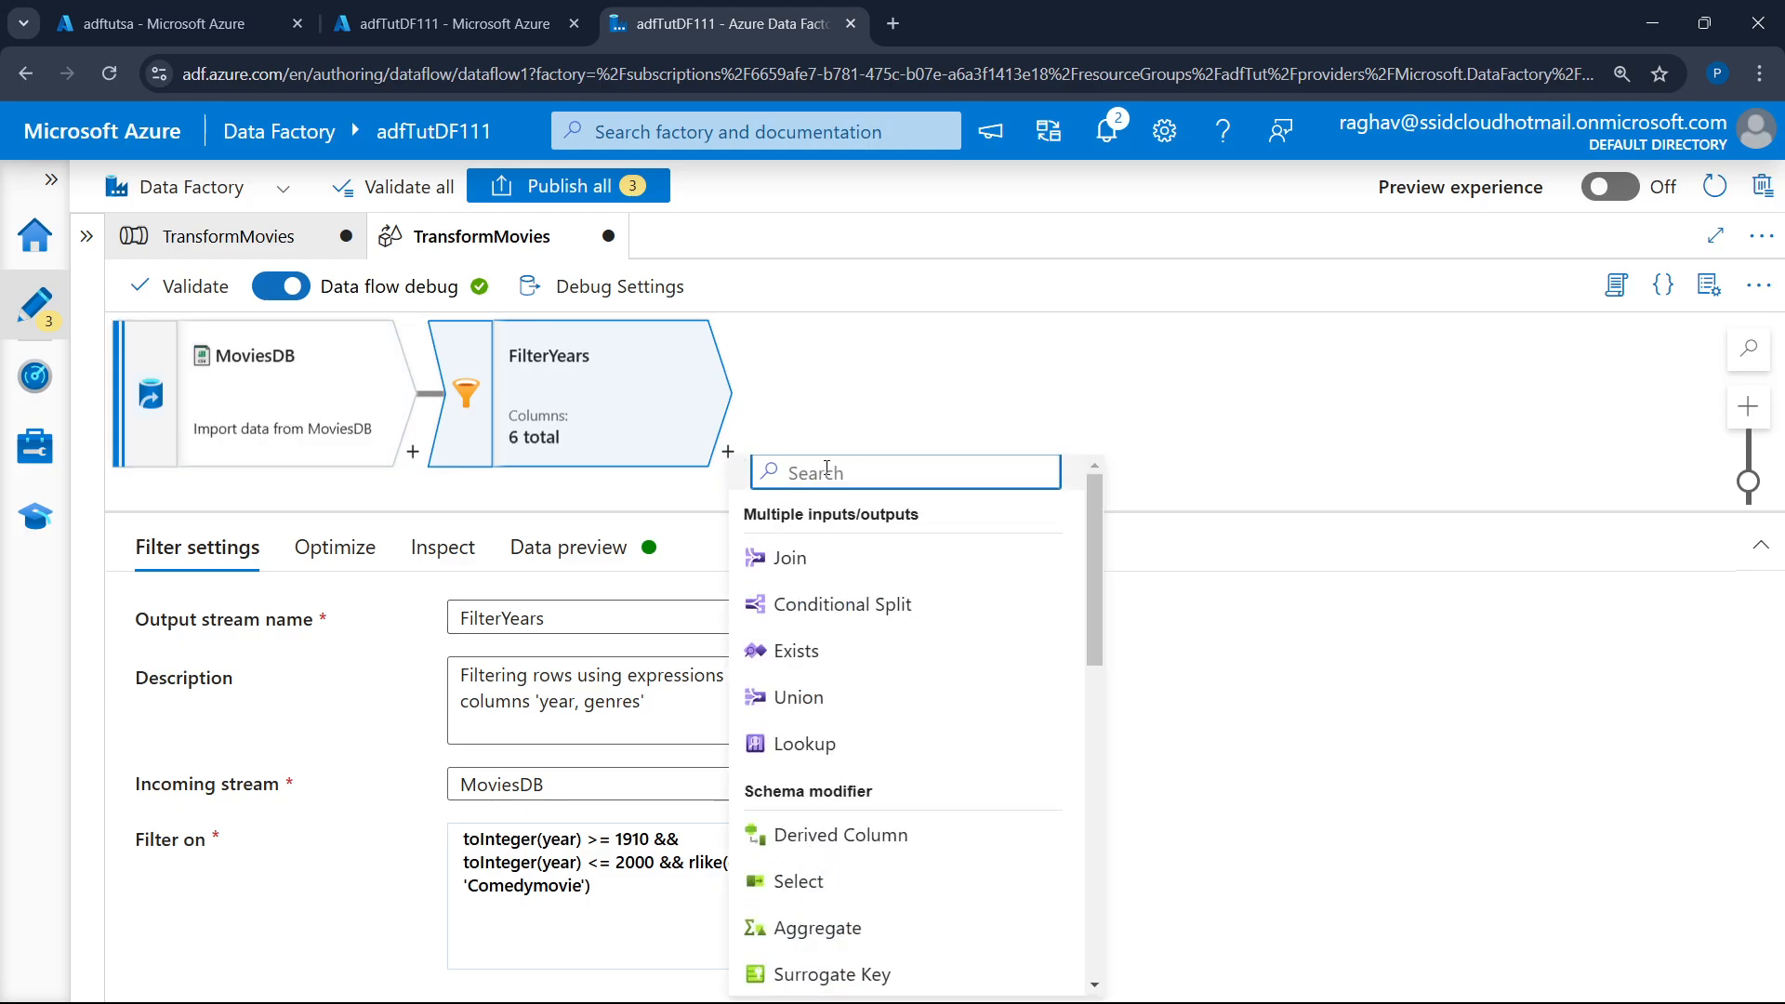
{"action": "type", "text": "aggre"}
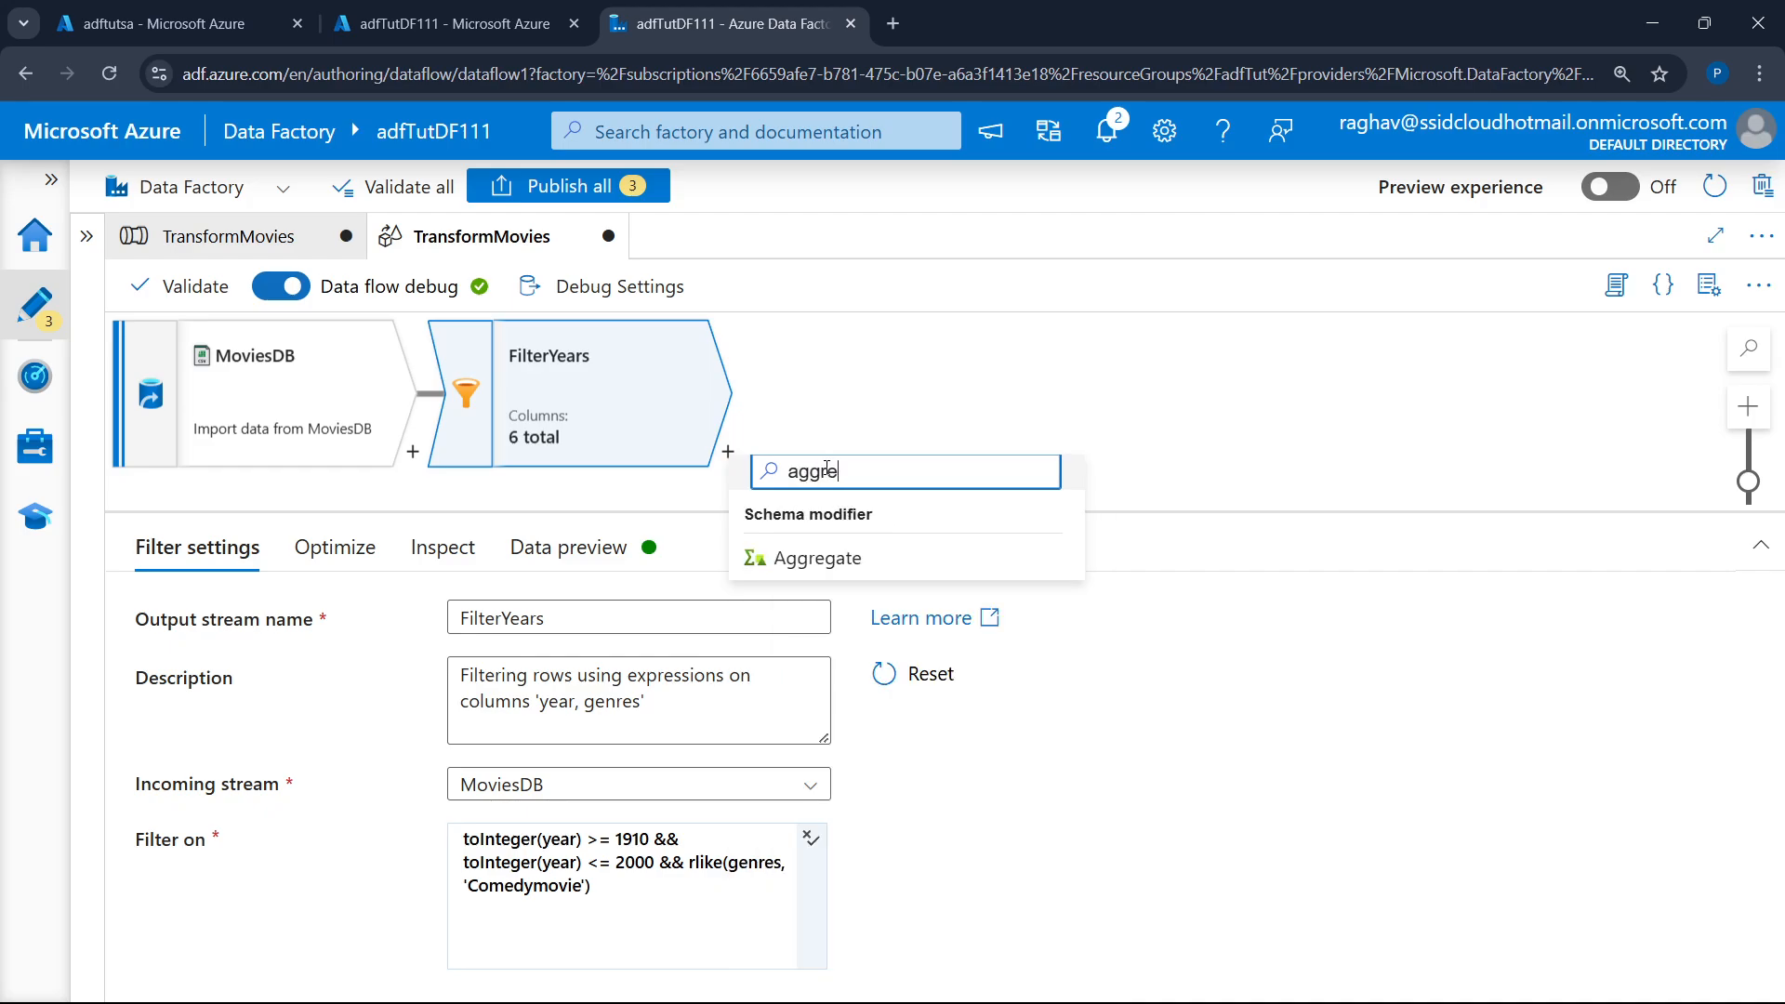
{"action": "left_click", "coordinate": [861, 557]}
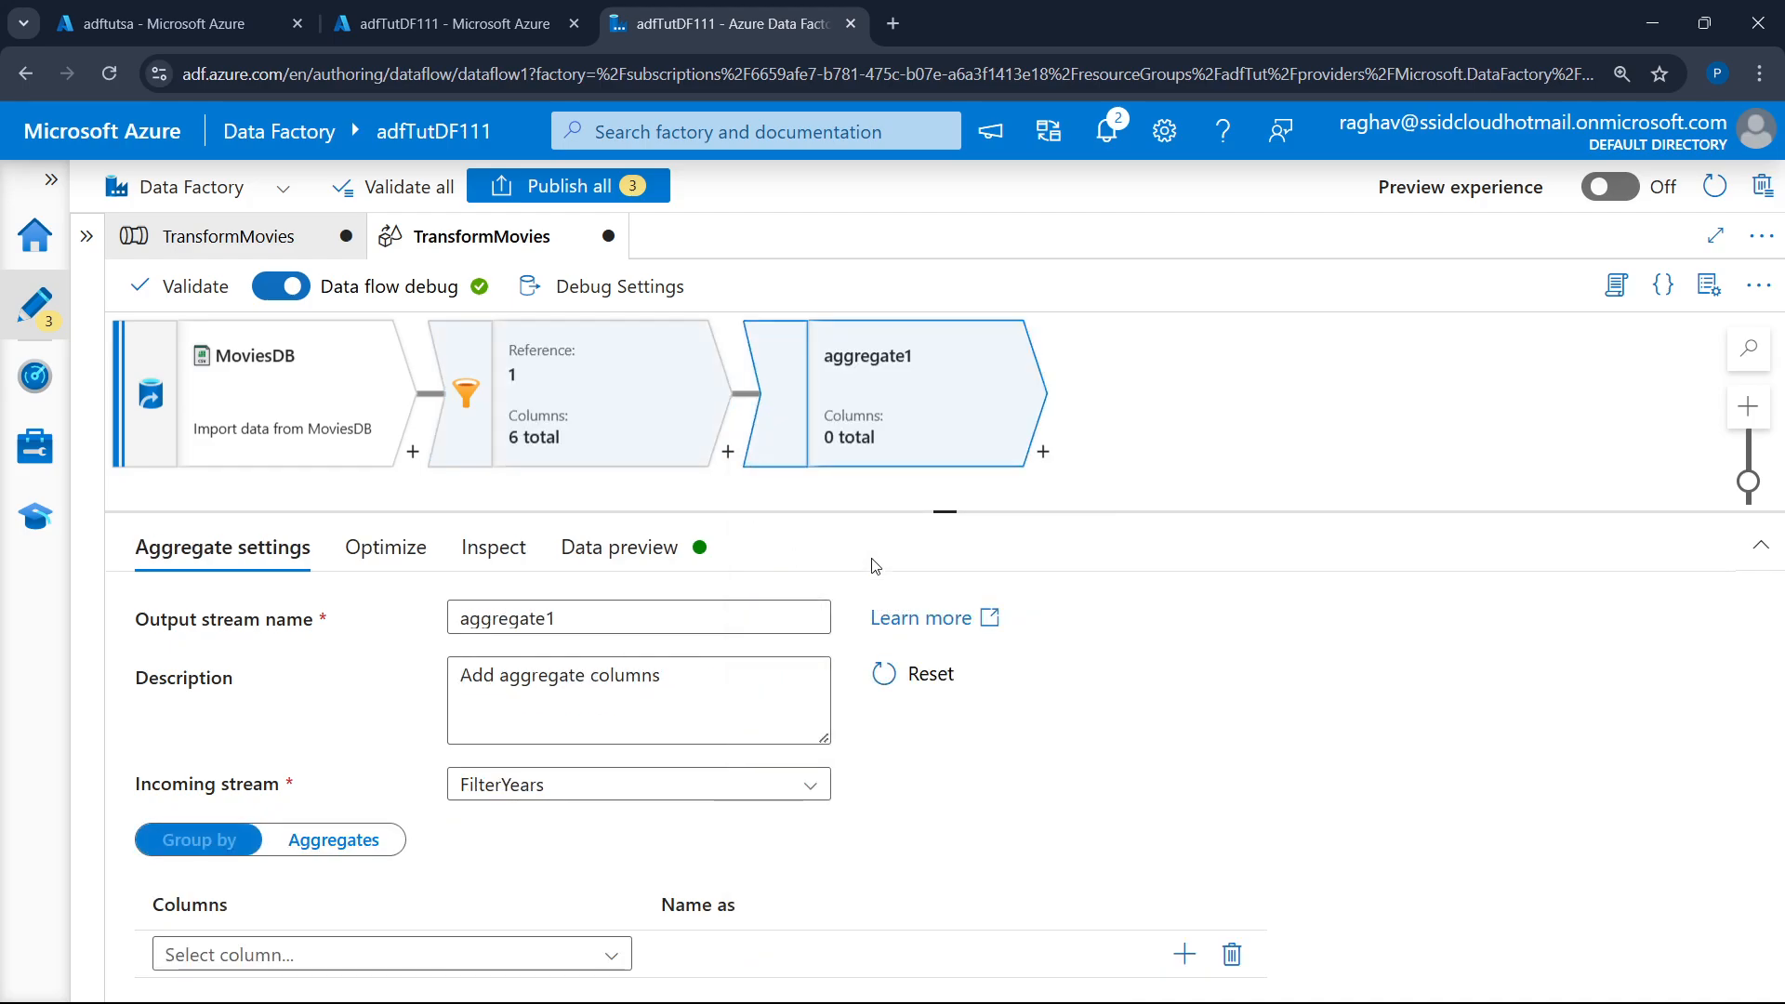
- Name the aggregate's output stream AggComedyRating and group it by the year column
{"action": "left_click", "coordinate": [610, 623]}
{"action": "double_click", "coordinate": [611, 623]}
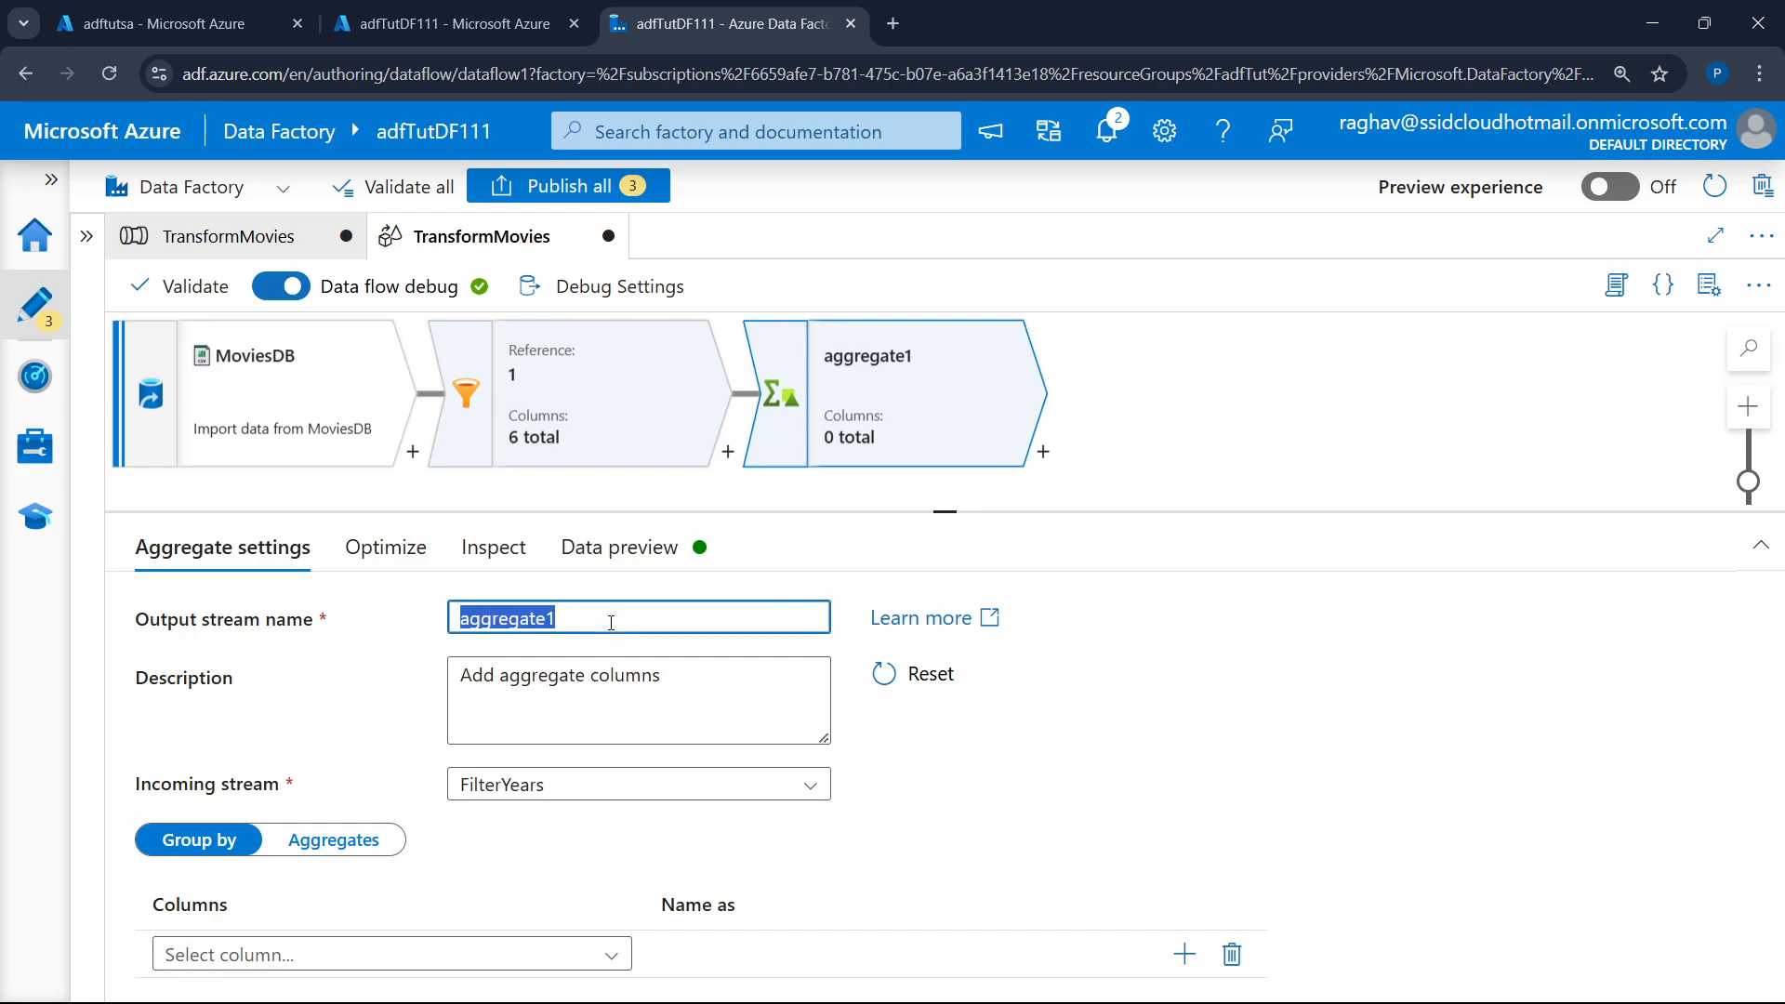
{"action": "type", "text": "Agg"}
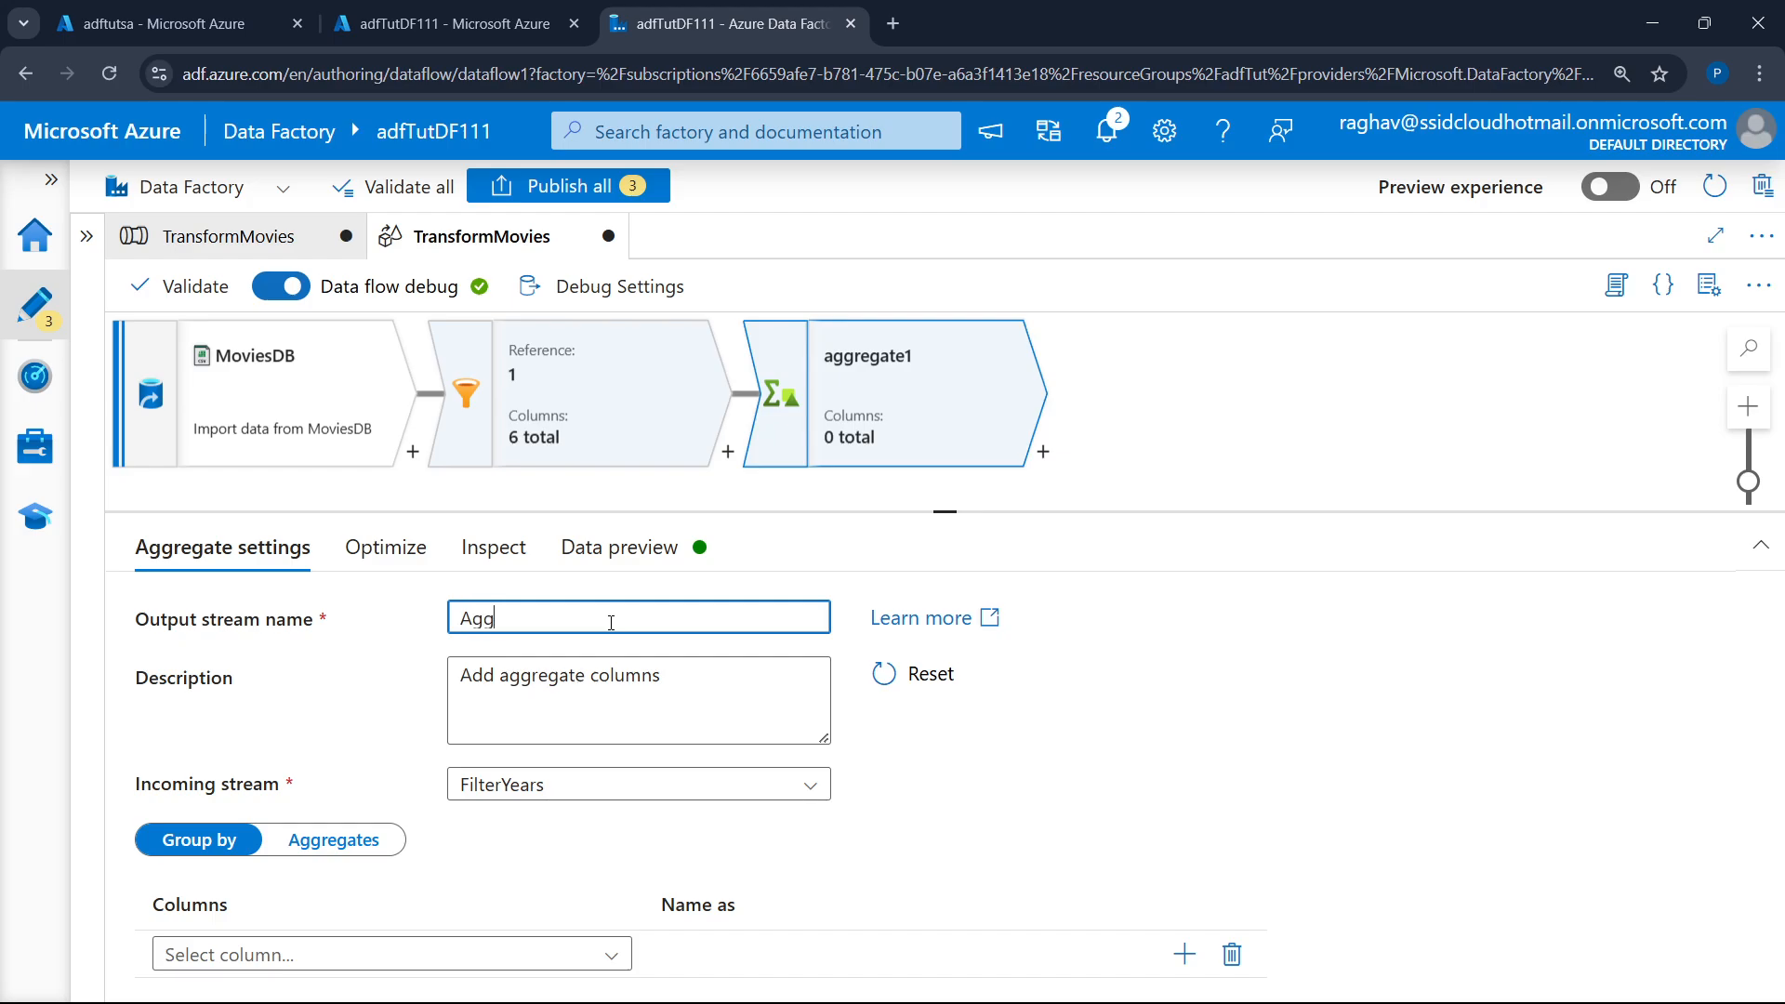
{"action": "type", "text": "ComedyRating"}
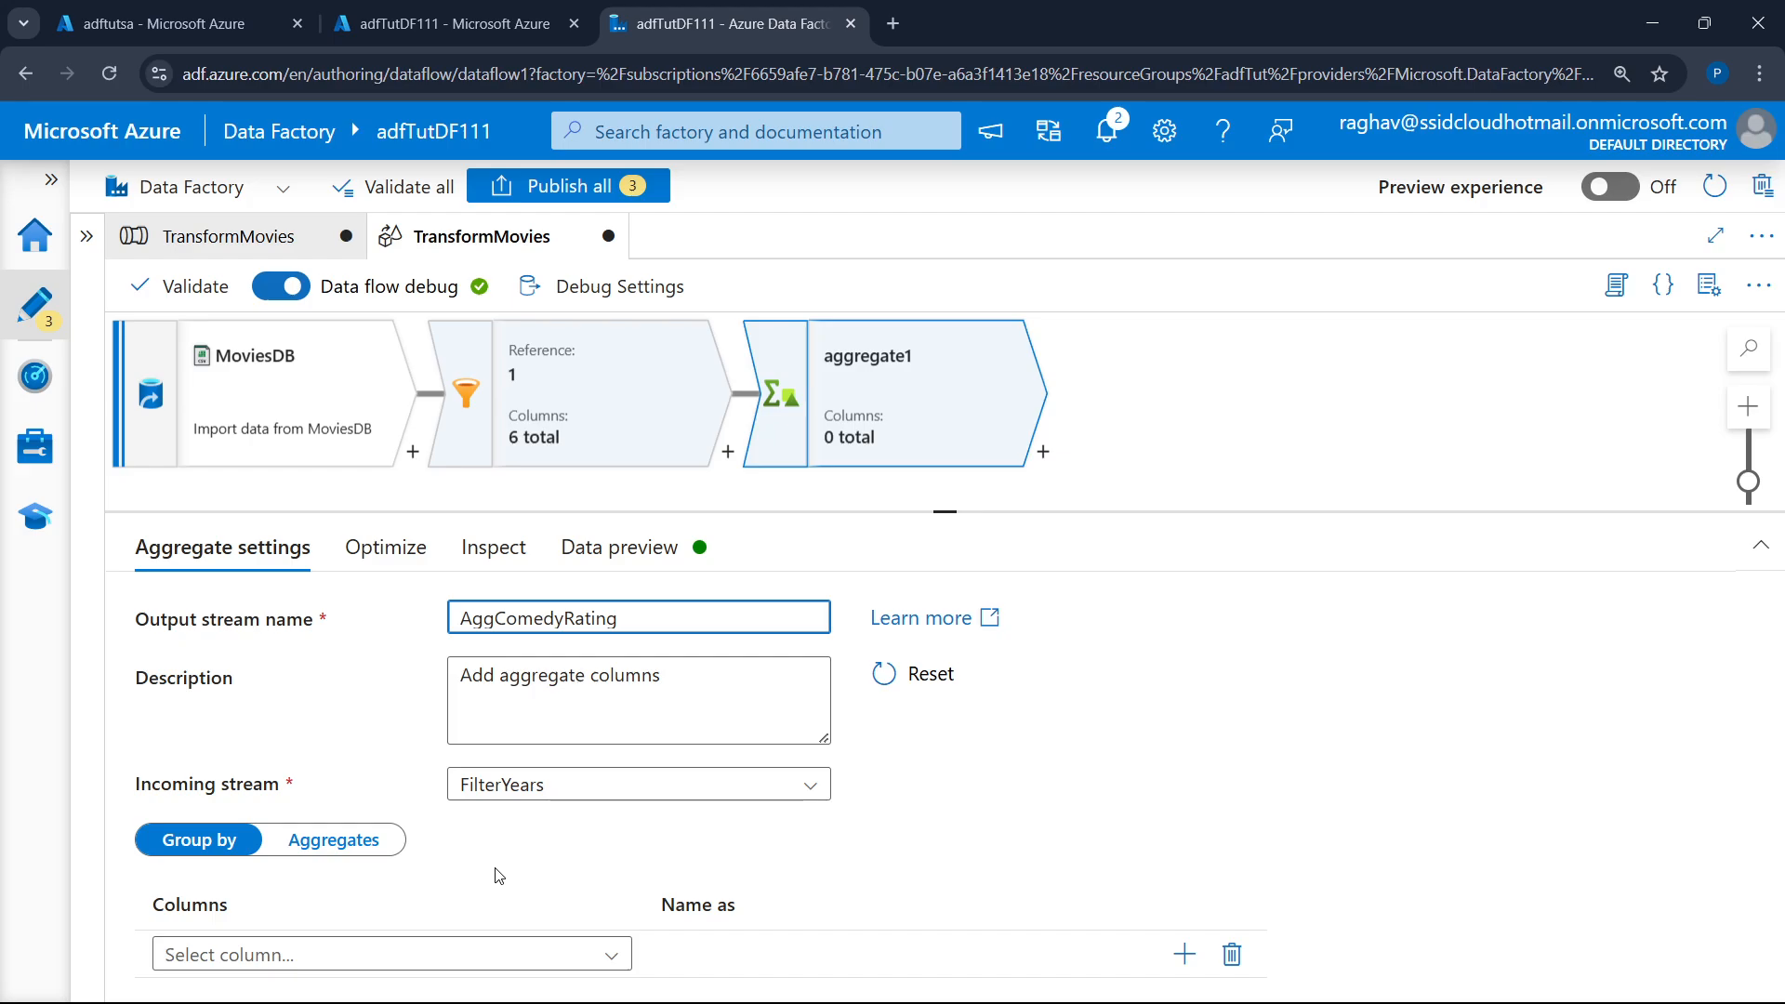
{"action": "left_click", "coordinate": [429, 967]}
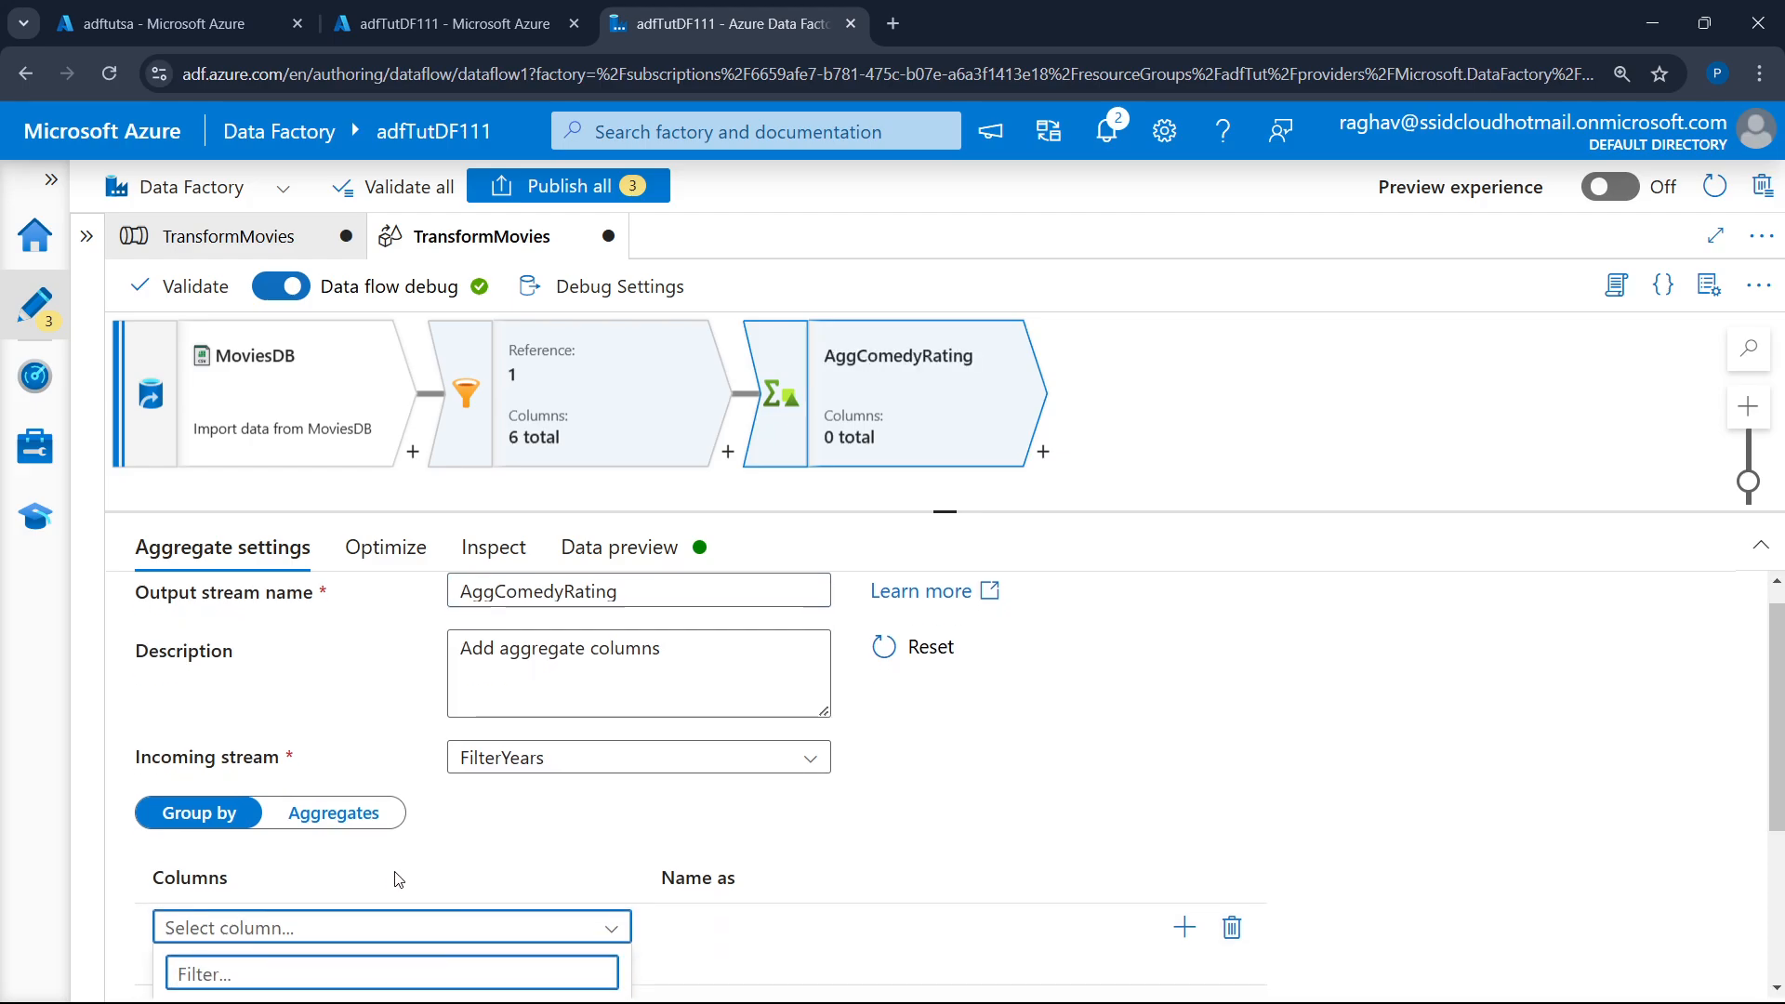
{"action": "left_click", "coordinate": [251, 884]}
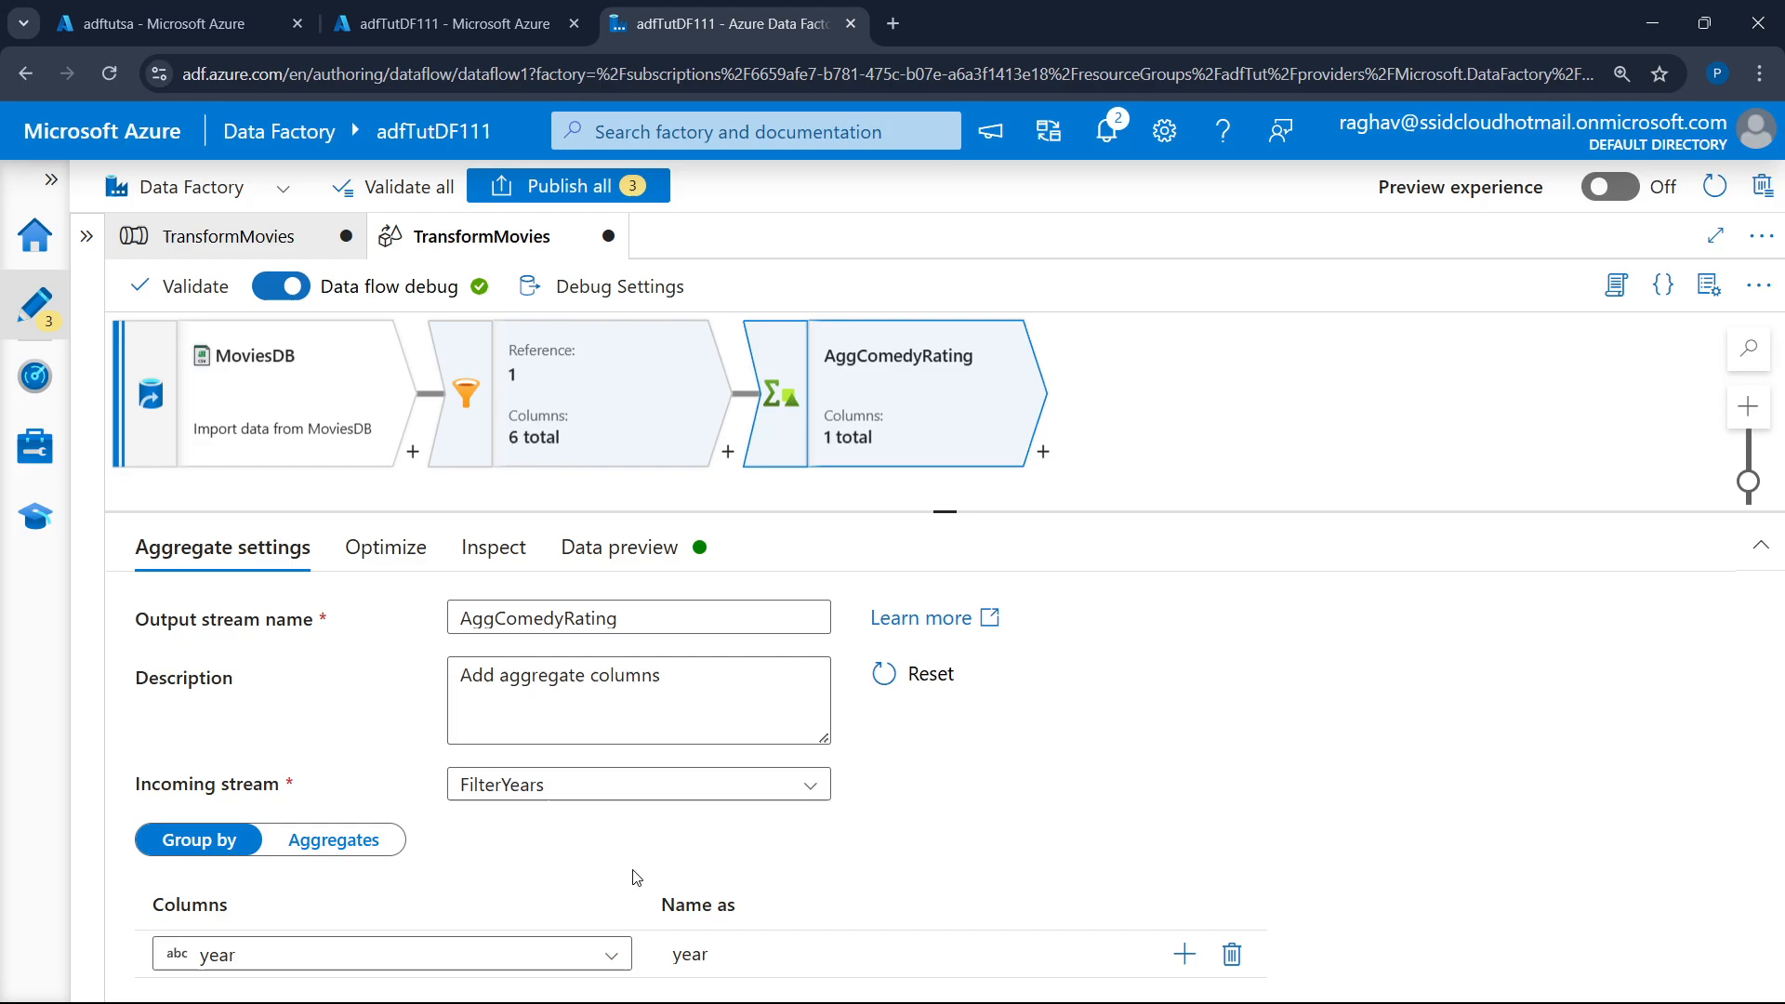
- Enlarge the aggregate settings area and choose Rating as the column to aggregate
{"action": "left_click", "coordinate": [345, 841]}
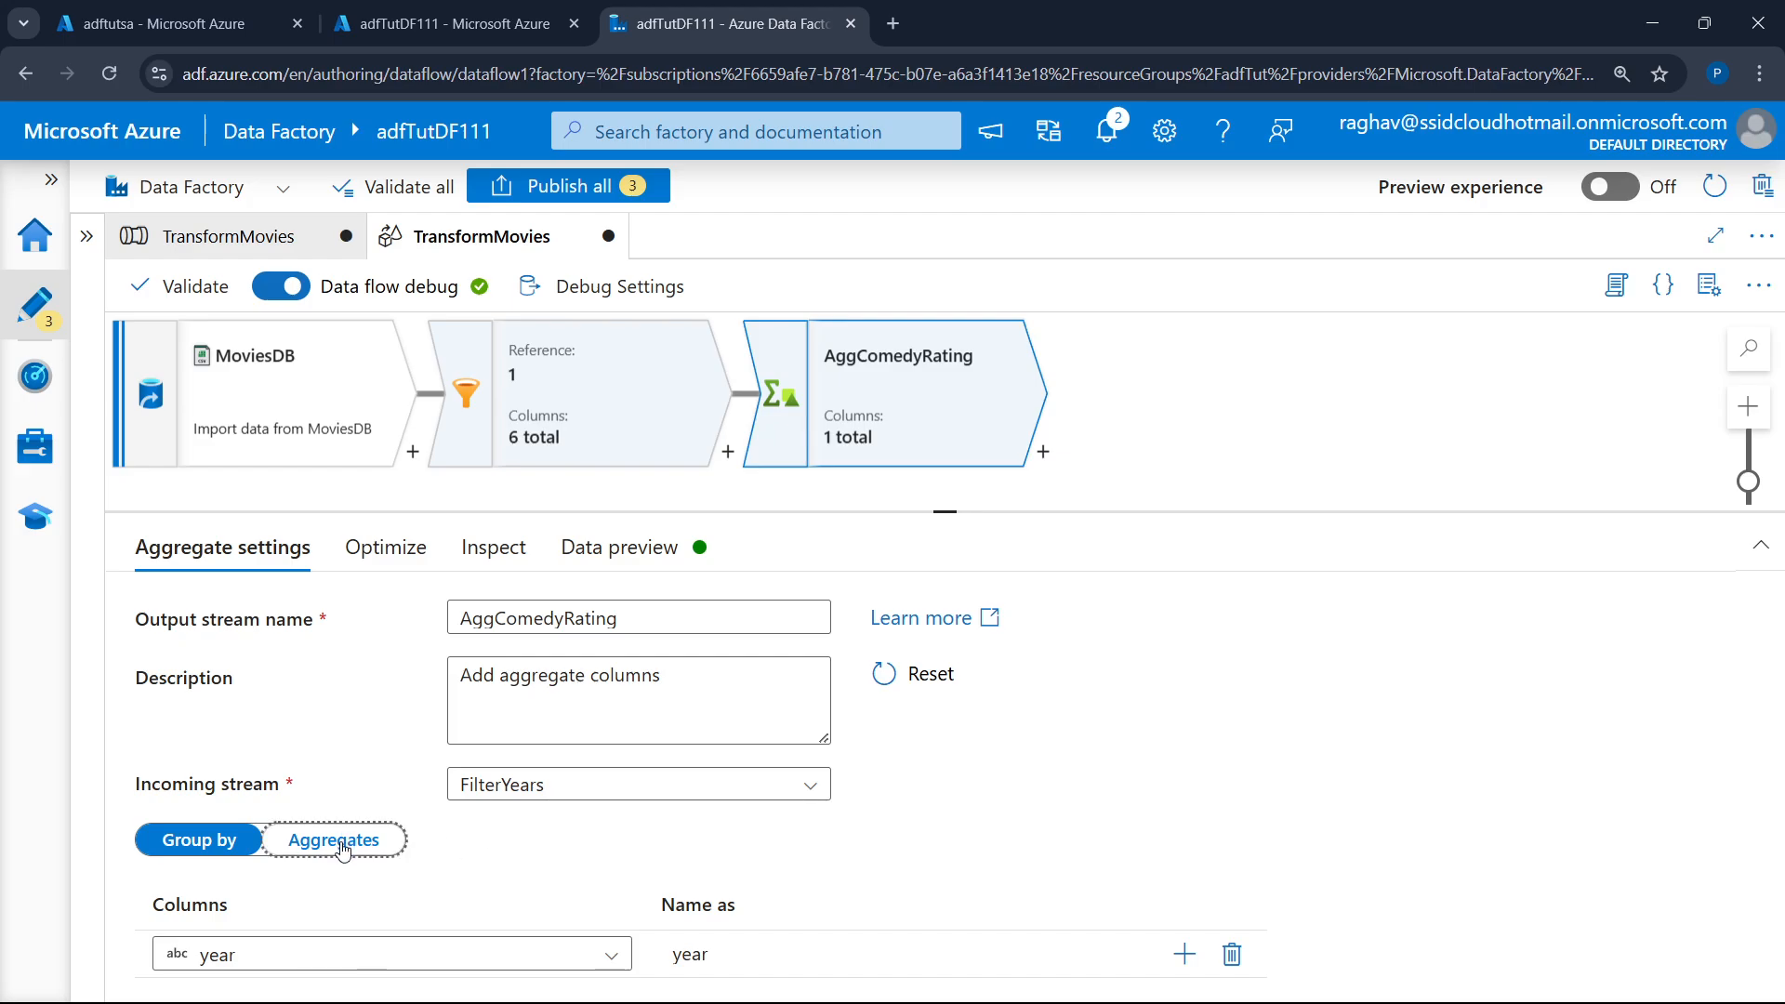
{"action": "scroll", "coordinate": [605, 841], "scroll_direction": "down", "scroll_amount": 1}
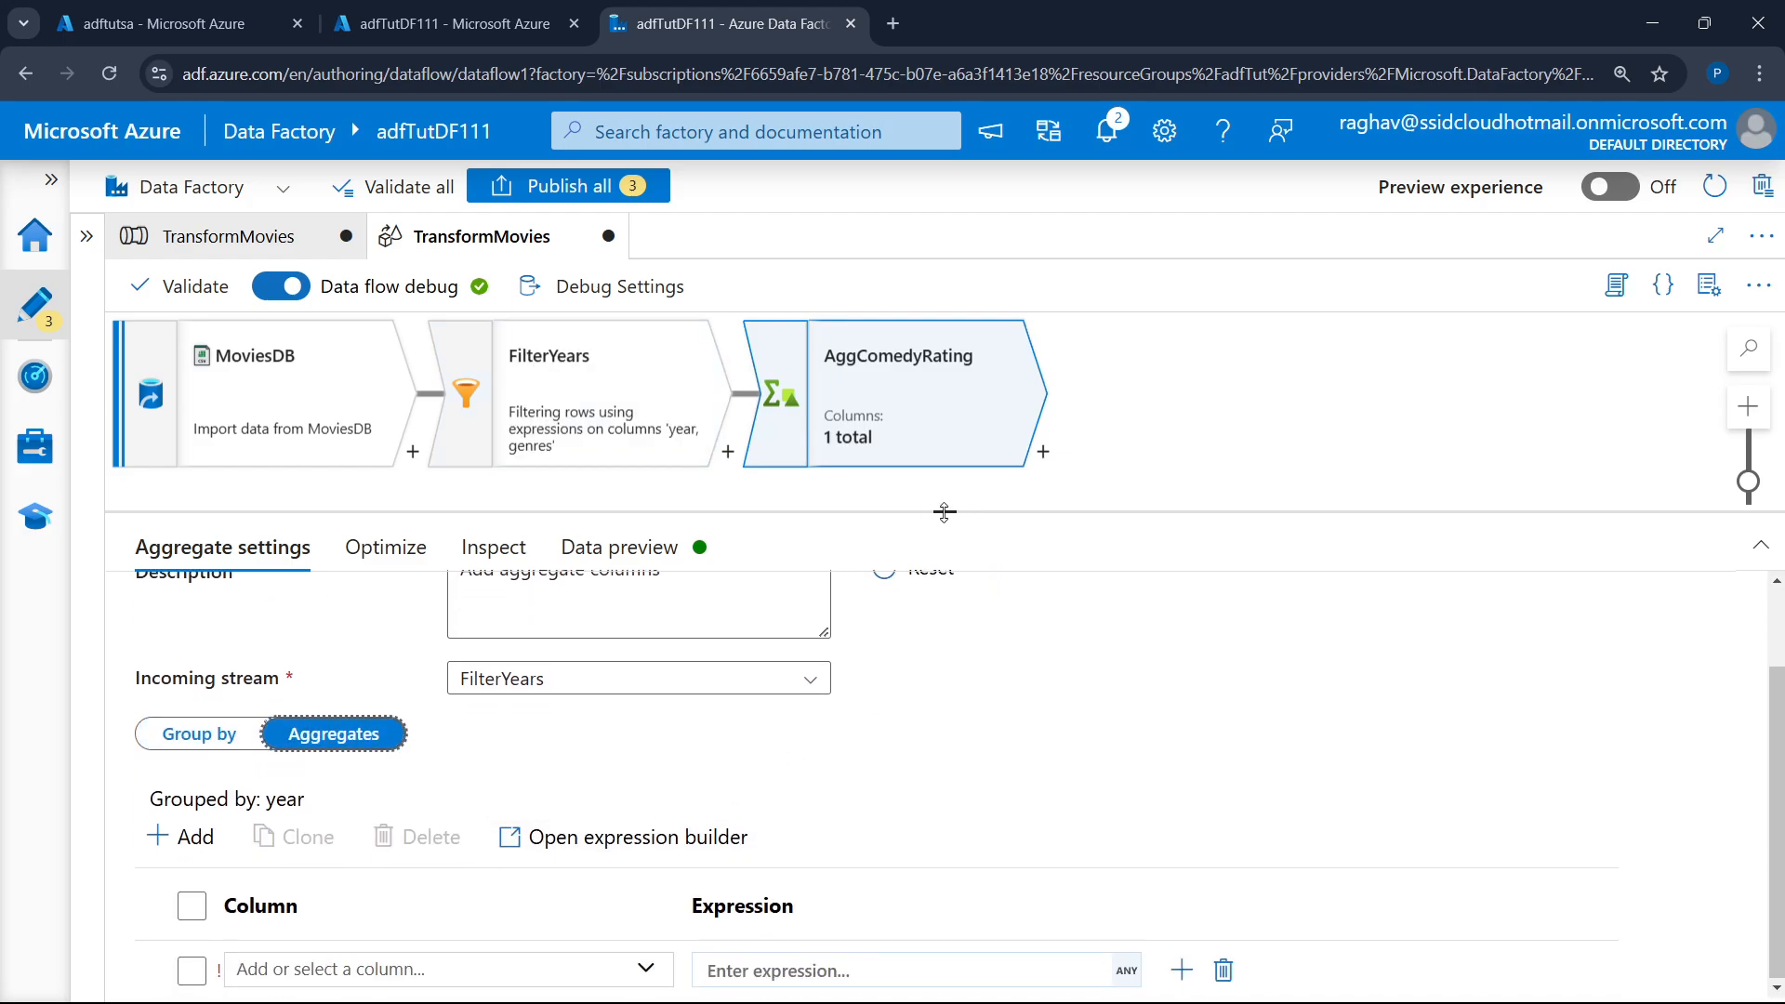
{"action": "left_click_drag", "start_coordinate": [944, 510], "coordinate": [945, 318]}
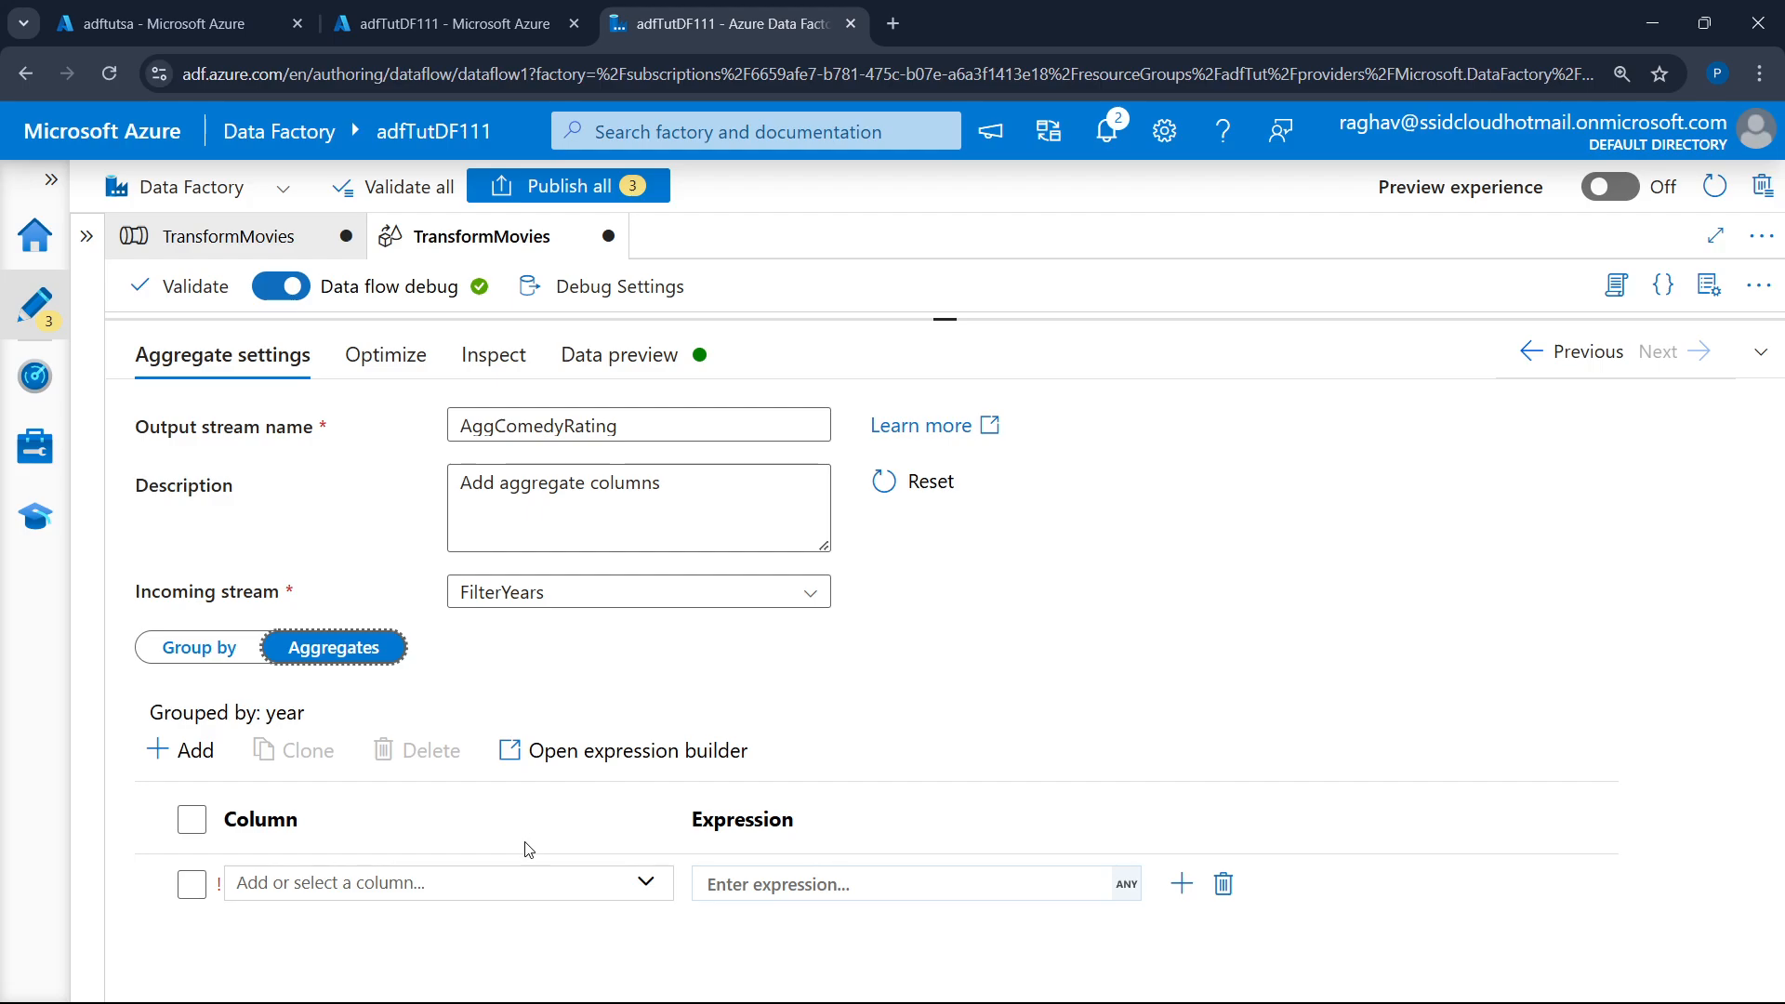
{"action": "left_click", "coordinate": [400, 883]}
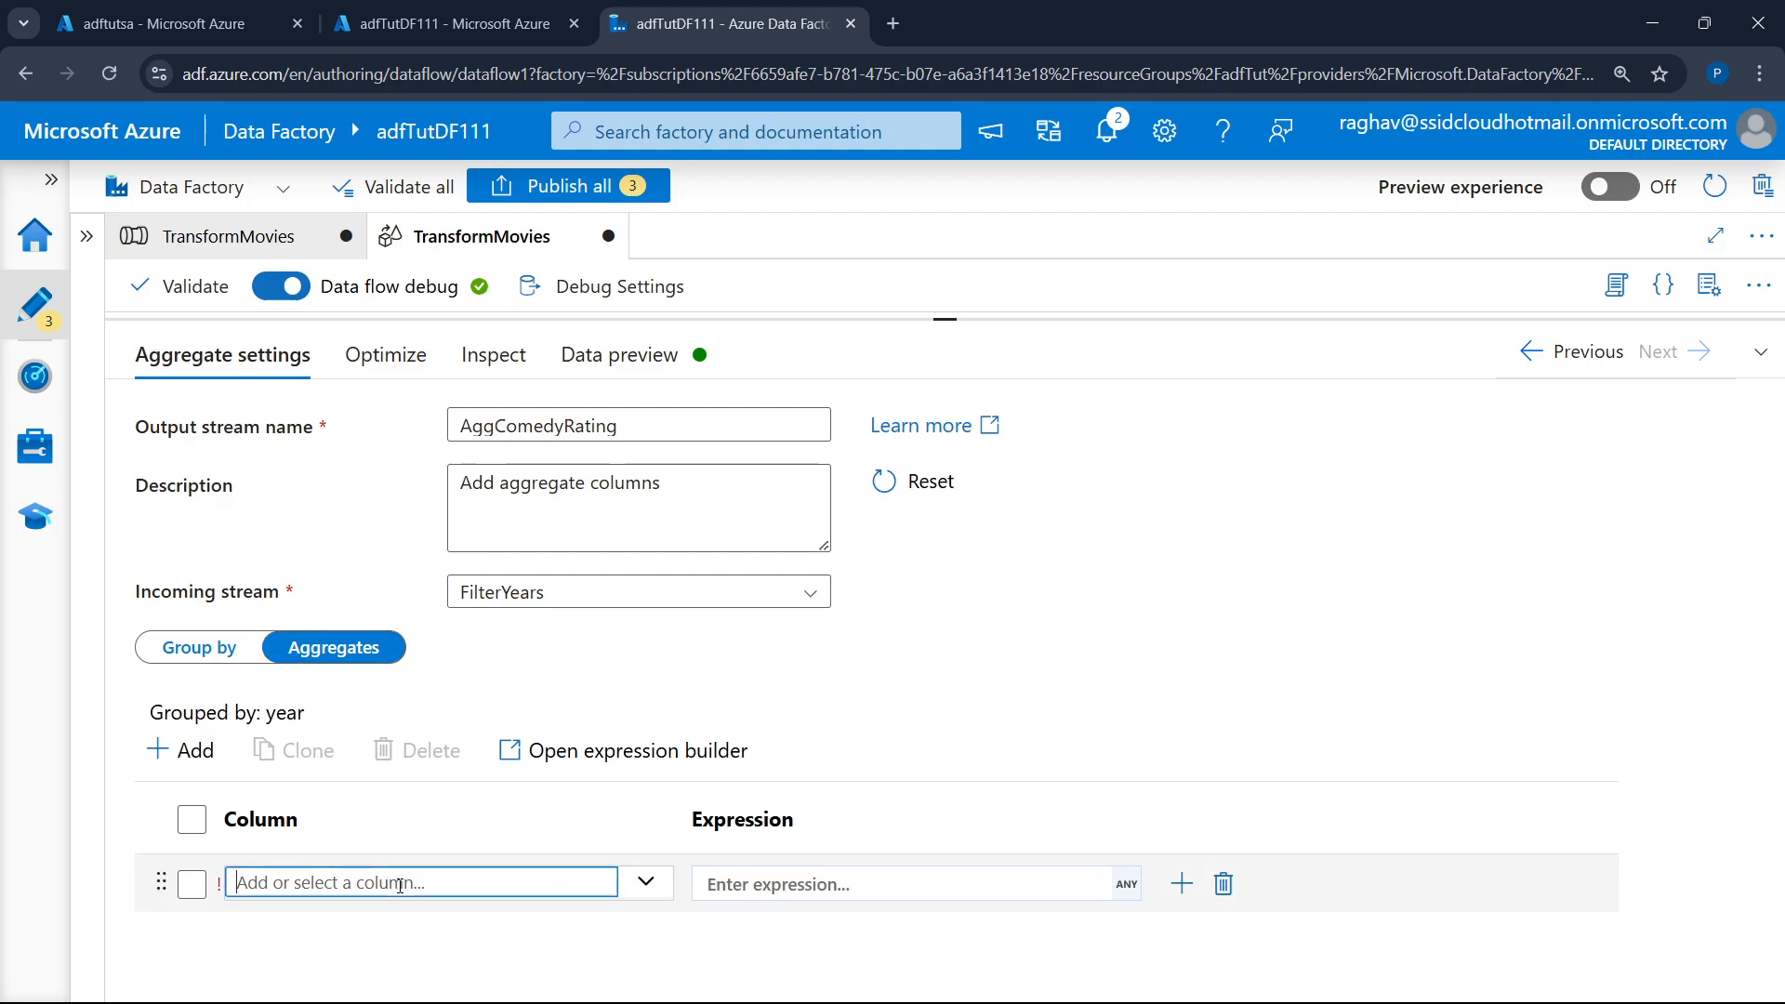
{"action": "left_click", "coordinate": [645, 881]}
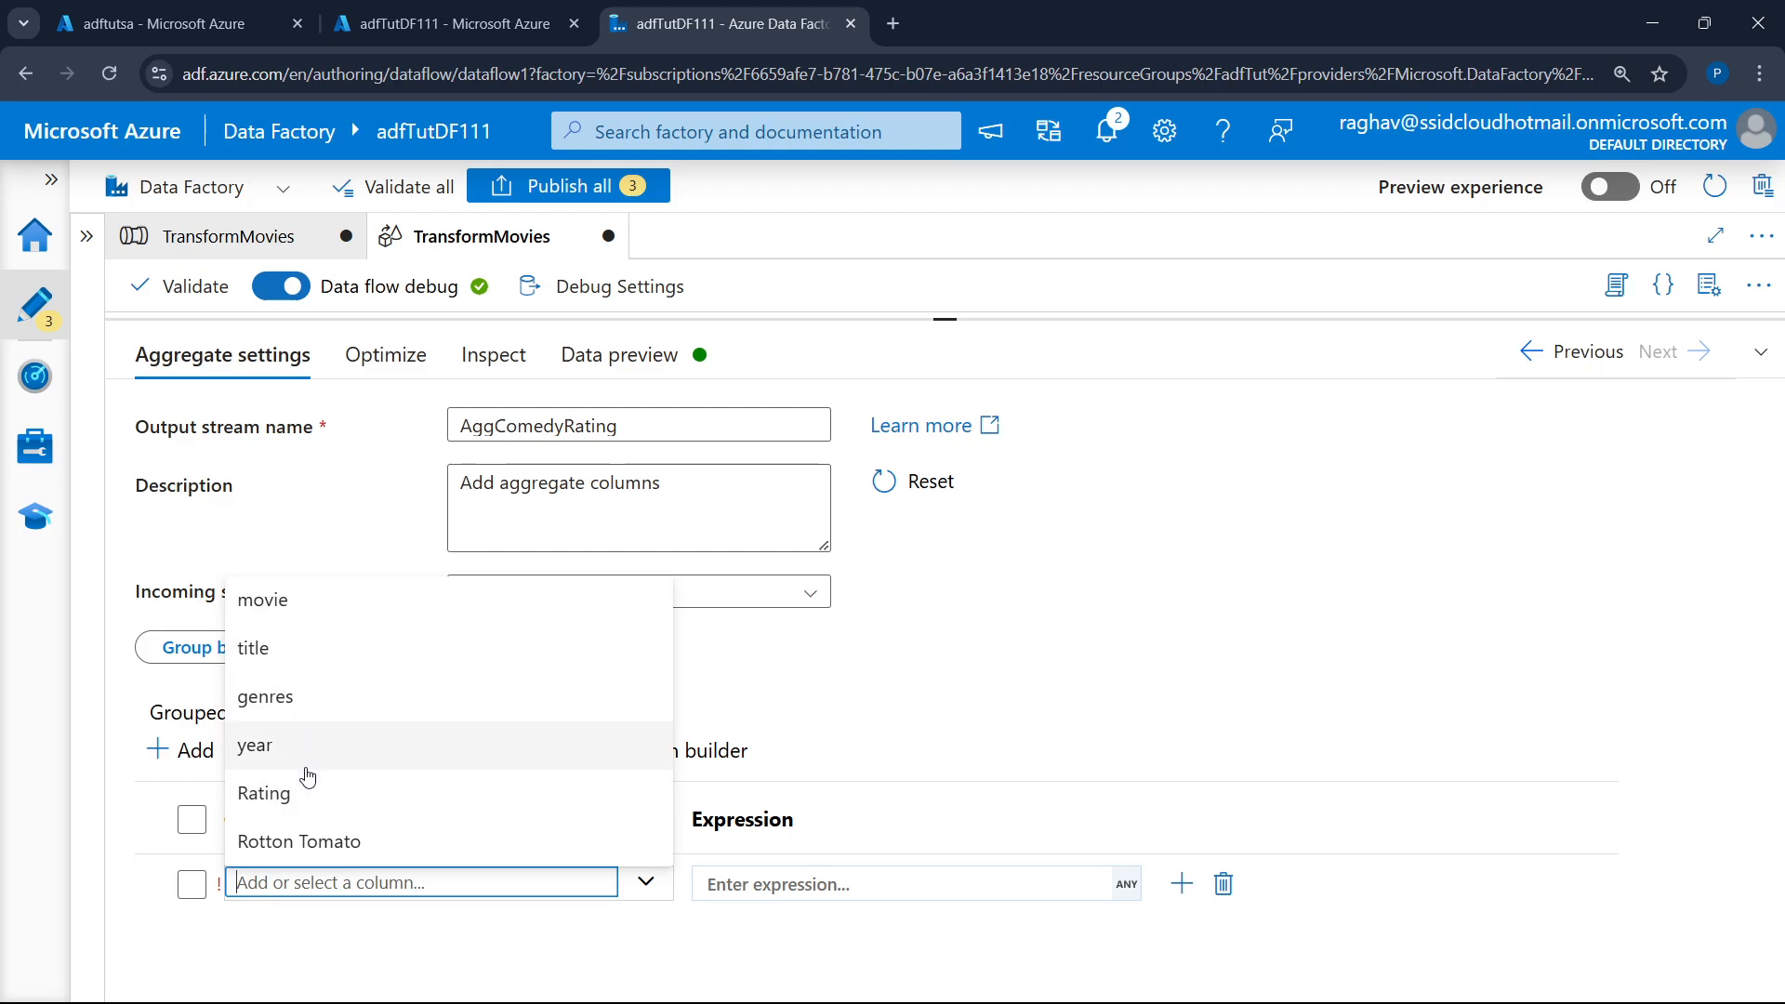
{"action": "left_click", "coordinate": [995, 697]}
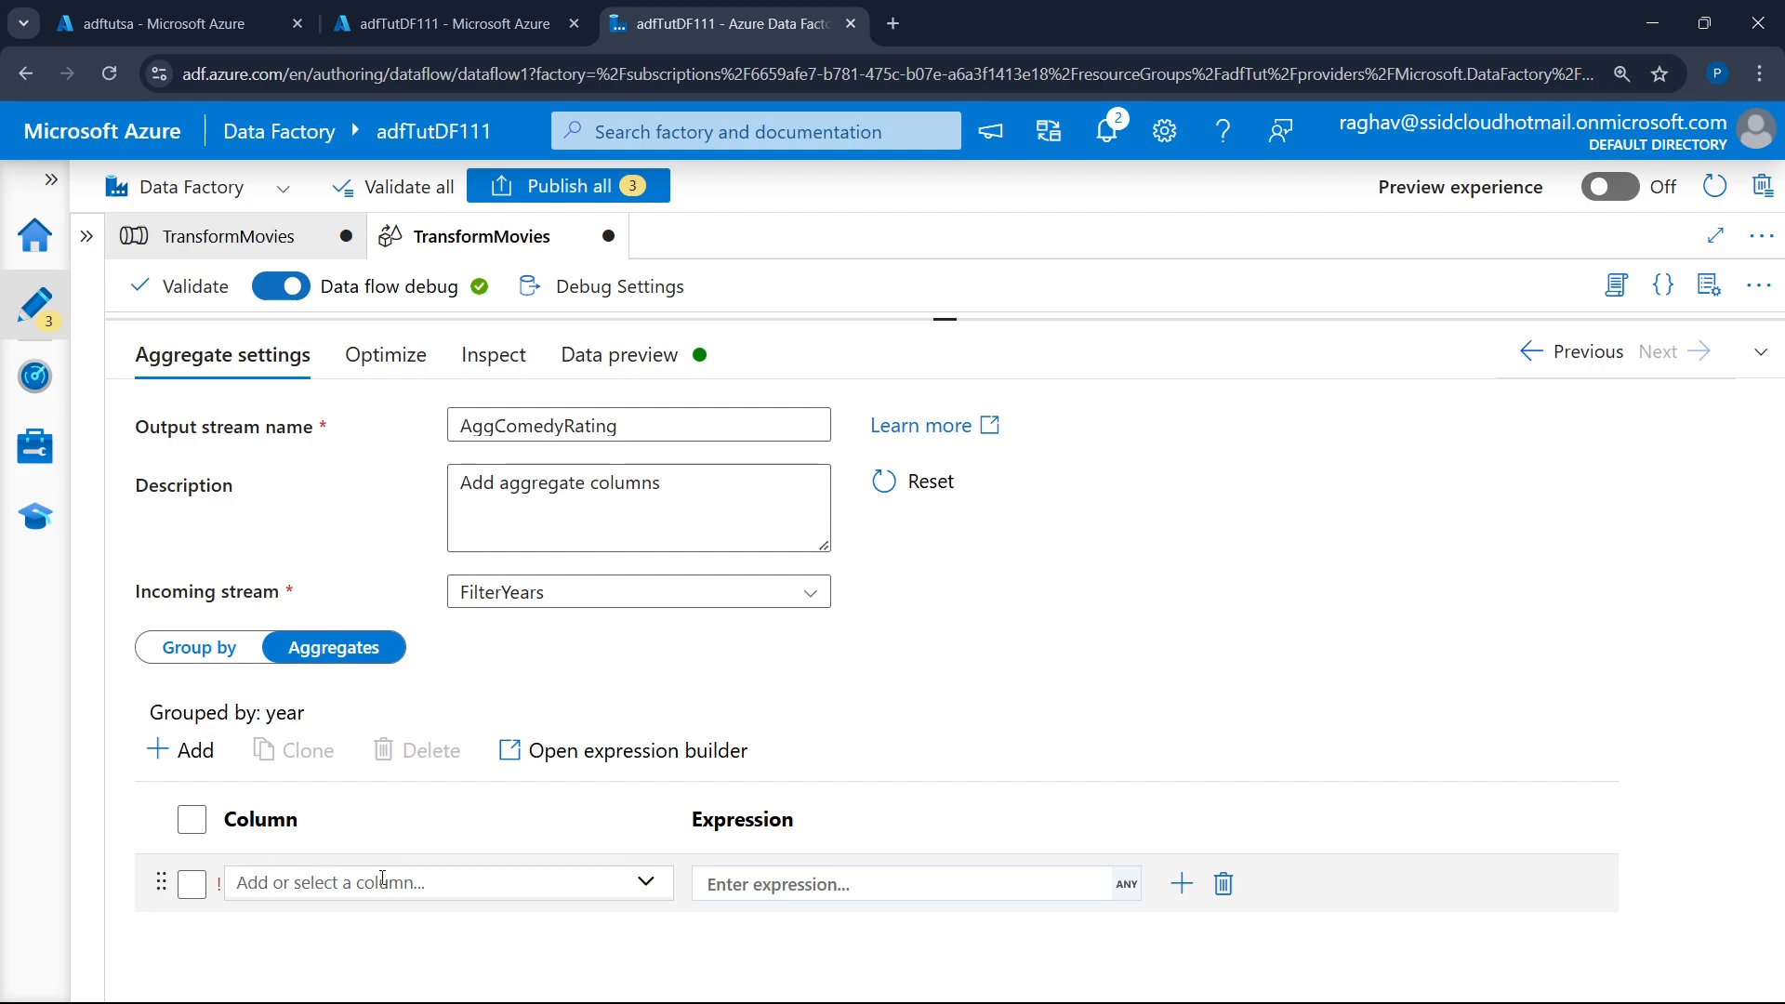
{"action": "left_click", "coordinate": [571, 882]}
{"action": "left_click", "coordinate": [650, 891]}
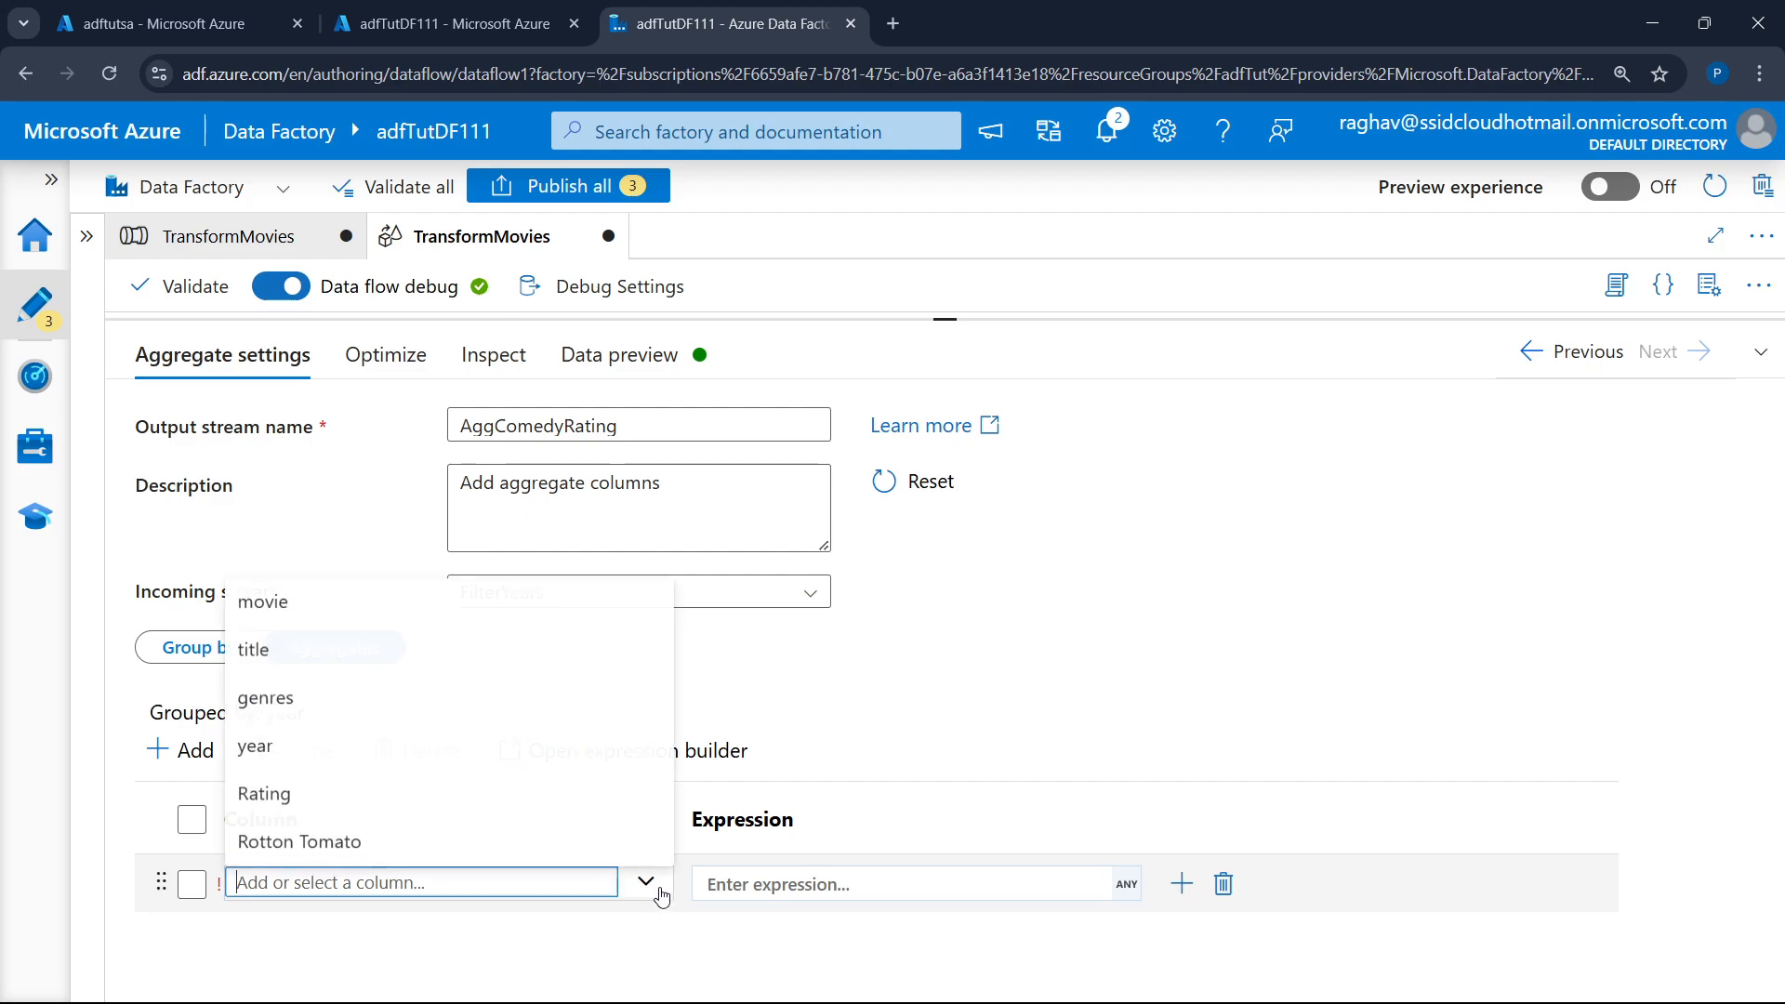
{"action": "left_click", "coordinate": [351, 795]}
- Start the Rating column's expression in the expression builder with avg around the toInteger function, using Rating as its value
{"action": "left_click", "coordinate": [790, 884]}
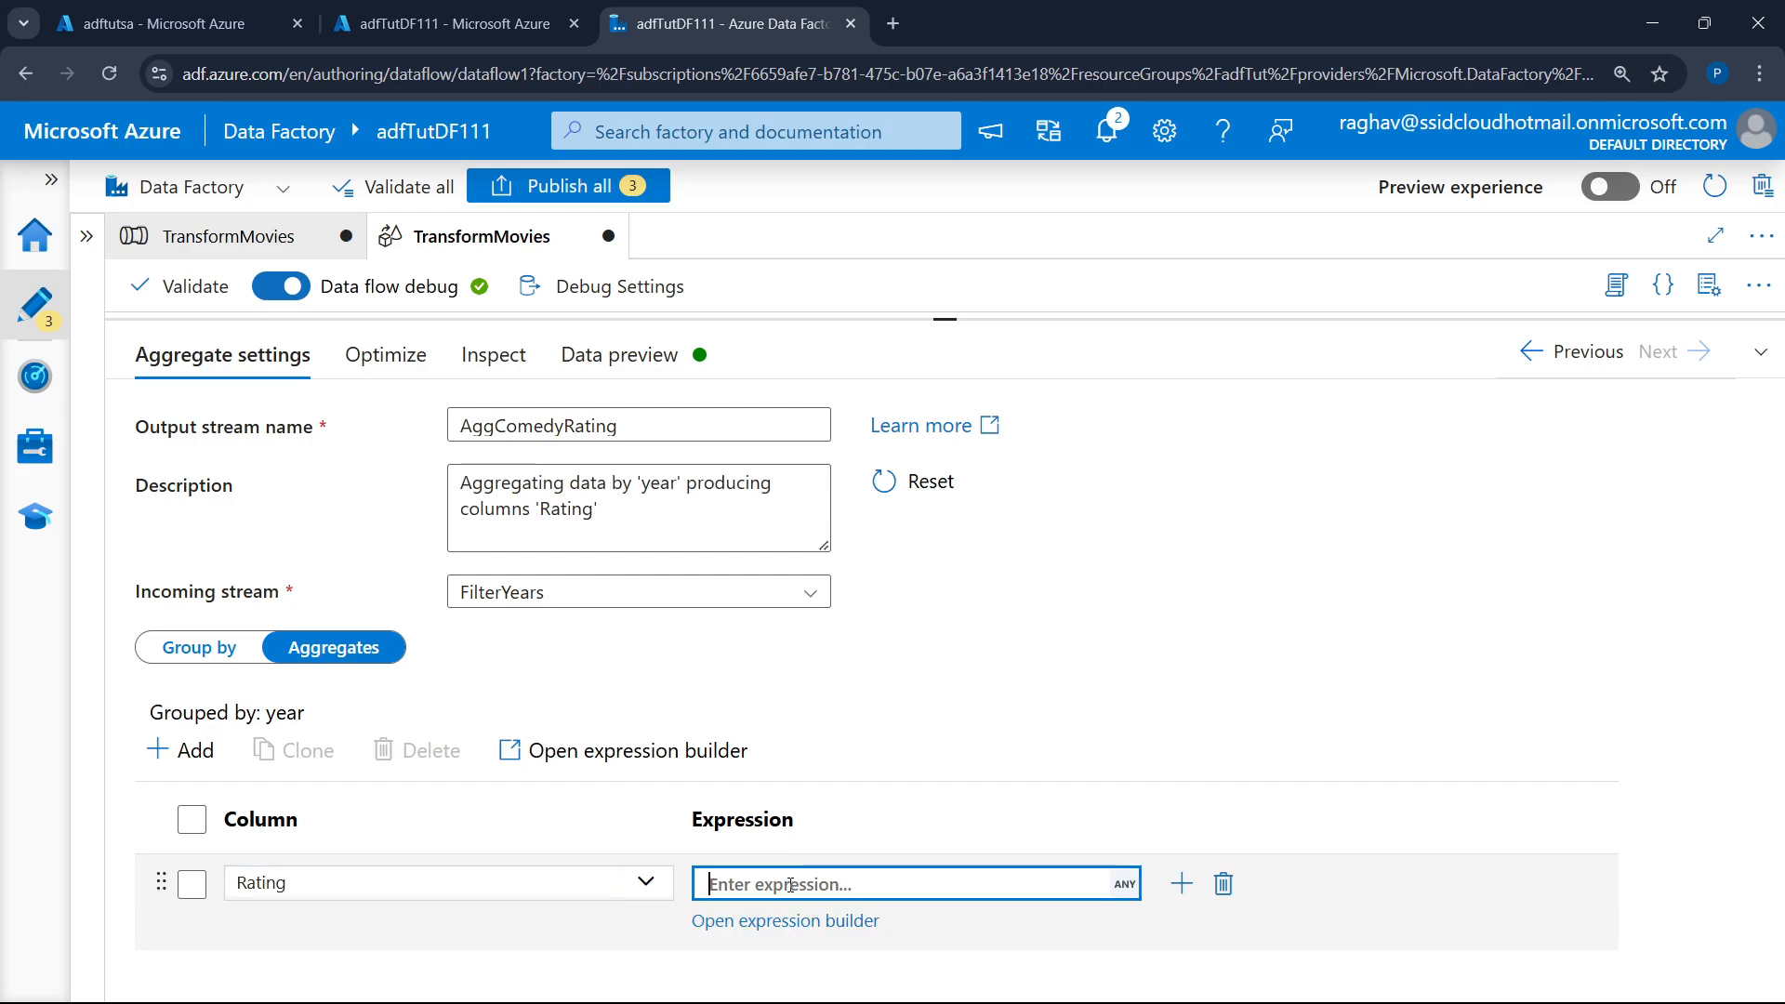
{"action": "left_click", "coordinate": [791, 920]}
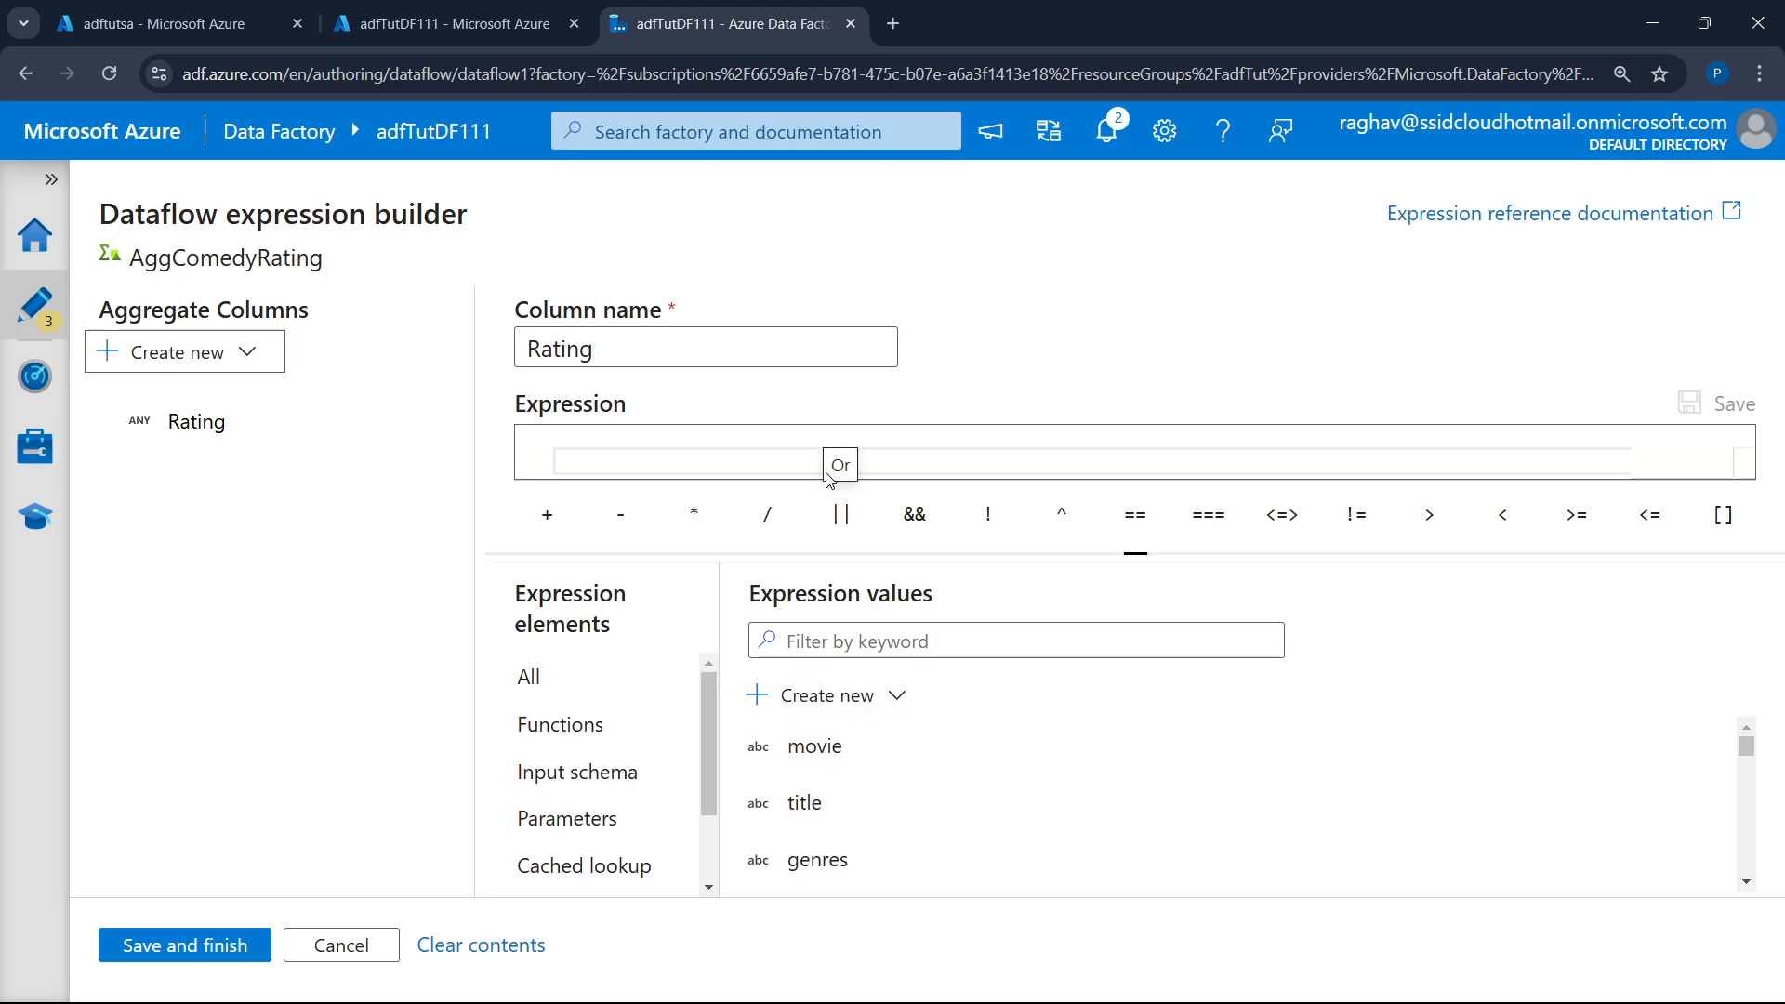
{"action": "left_click", "coordinate": [907, 454]}
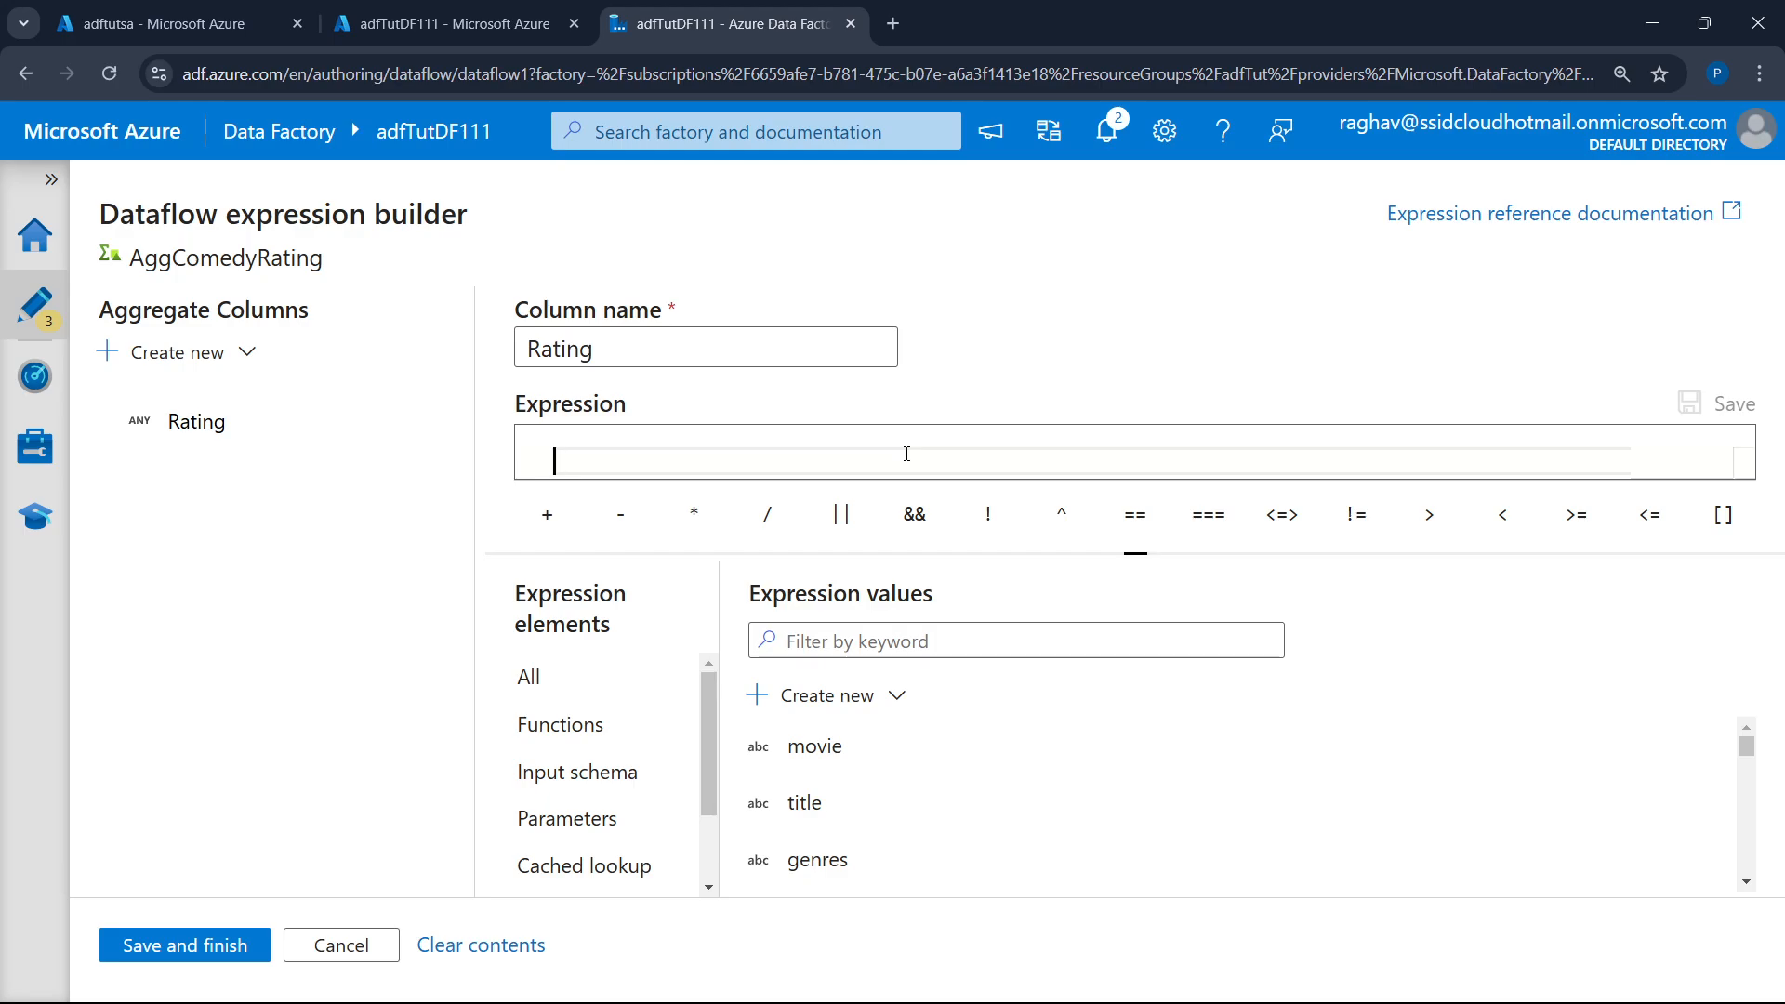
{"action": "type", "text": "avg("}
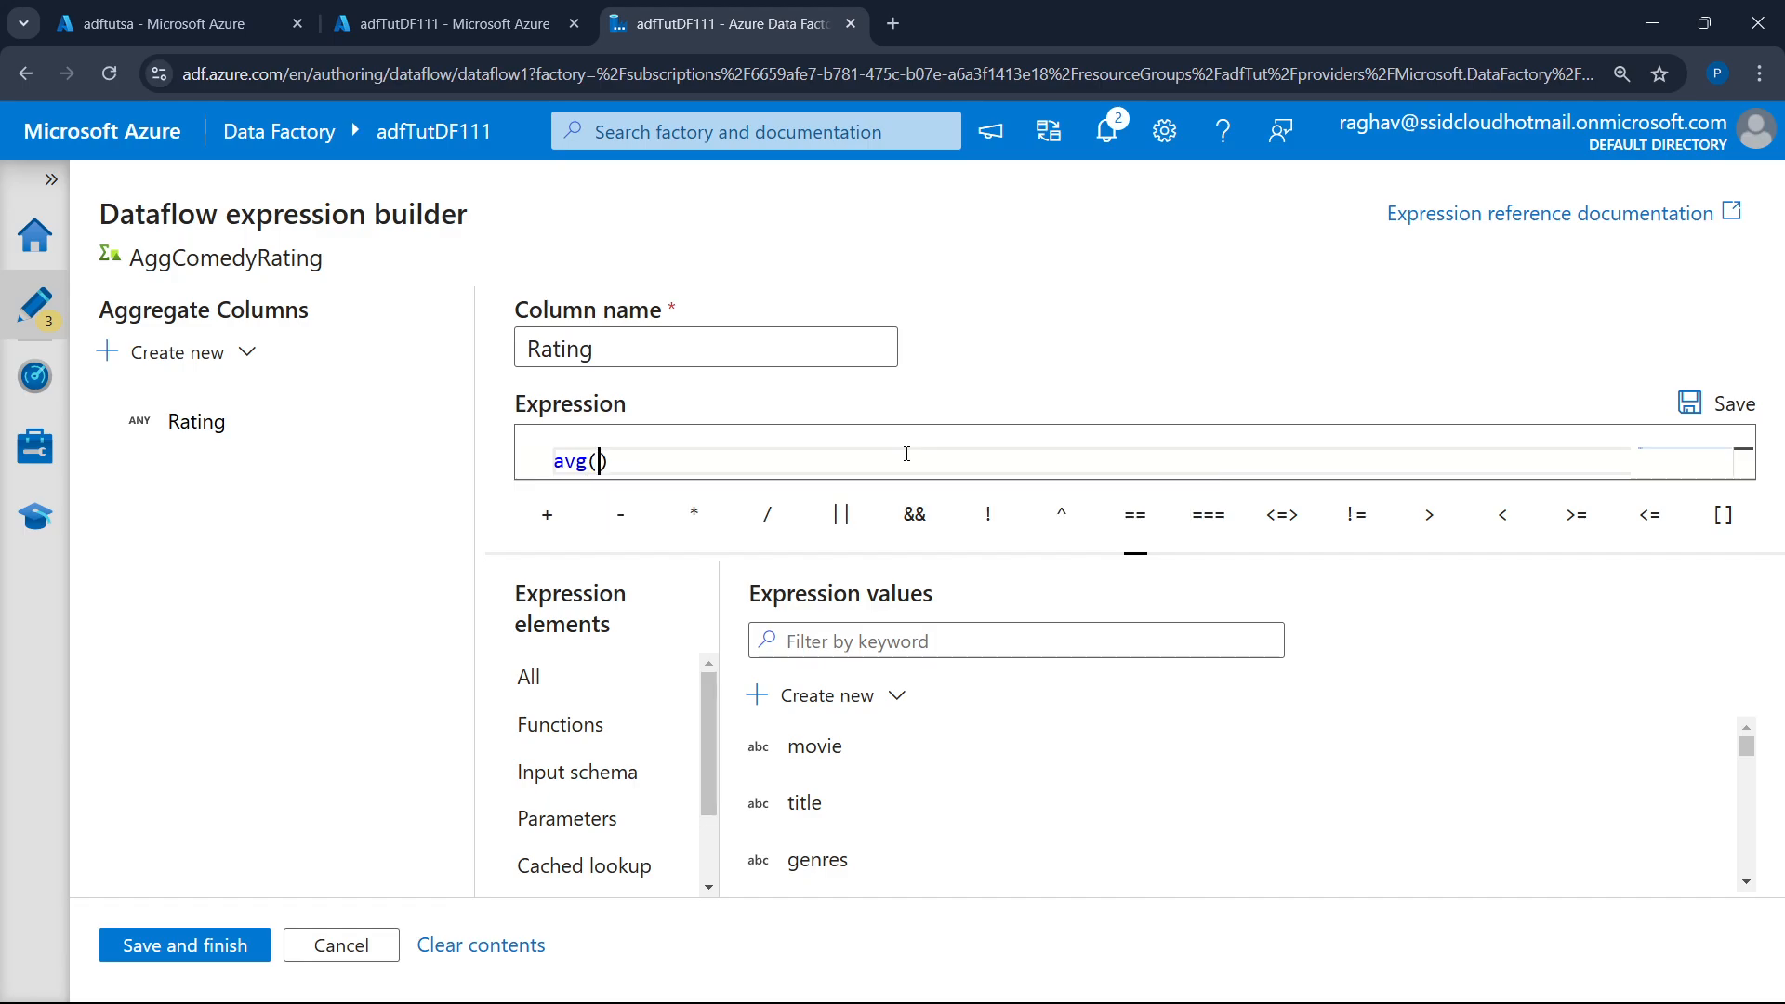
{"action": "type", "text": "to"}
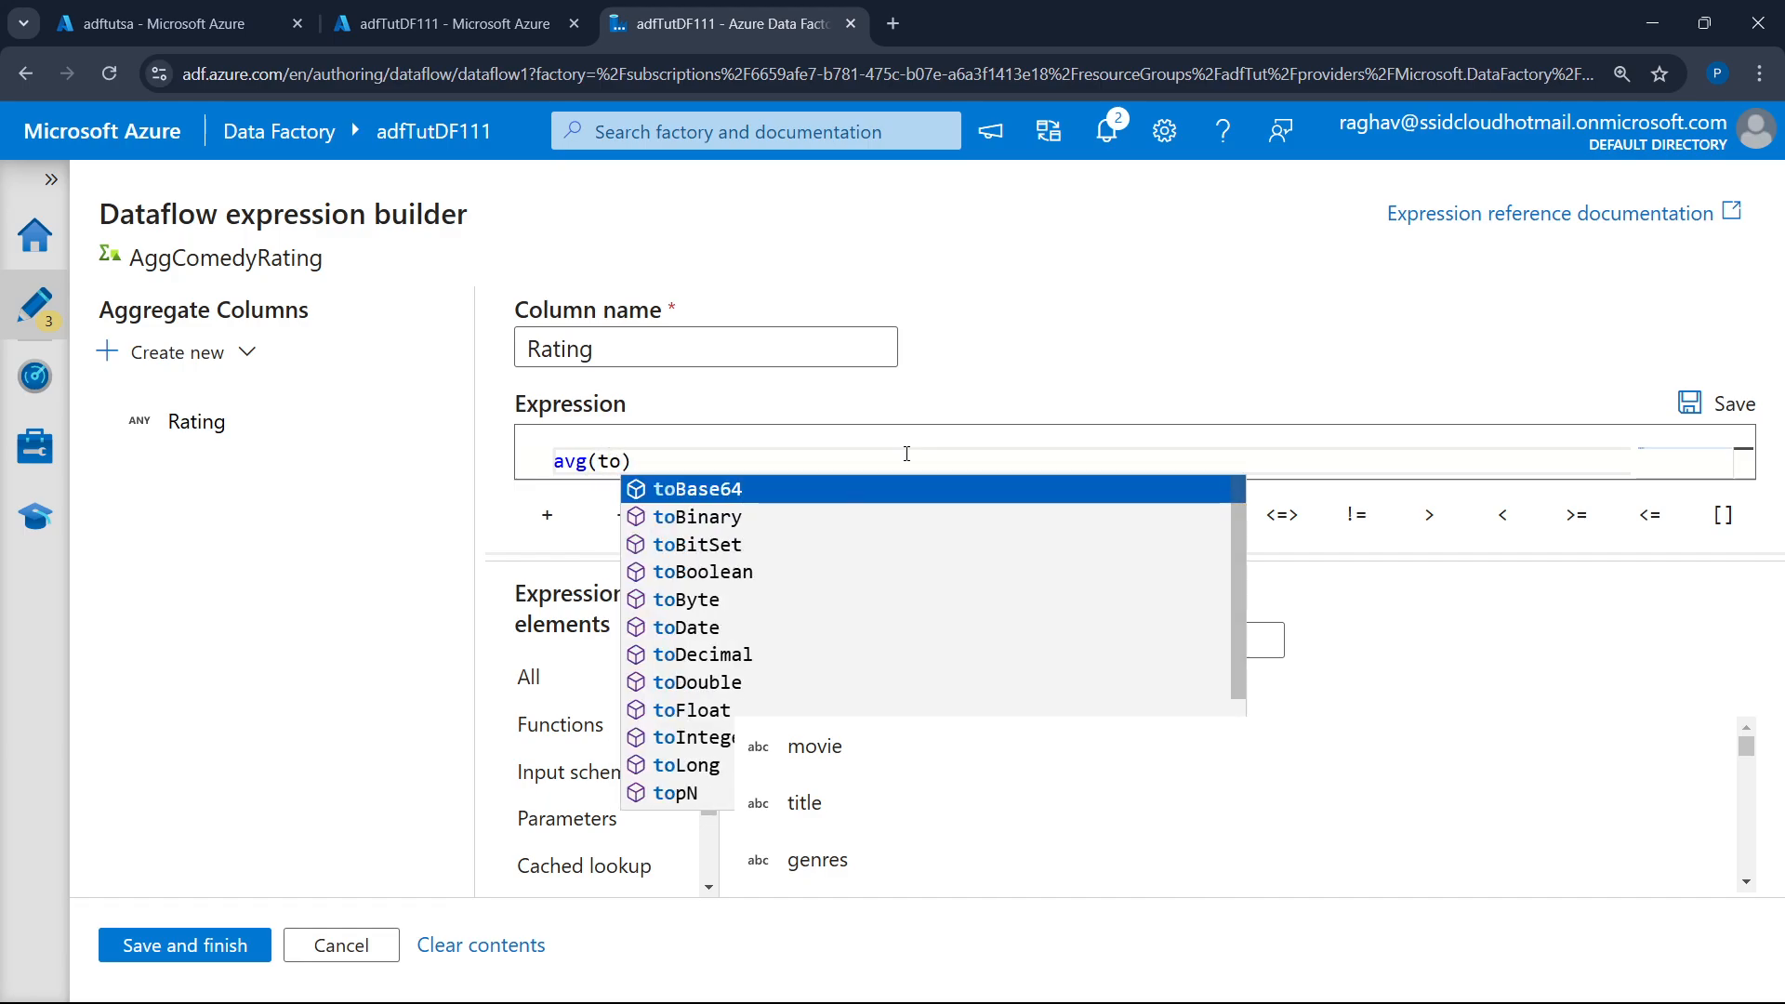
{"action": "type", "text": "Inte"}
{"action": "key", "text": "Return"}
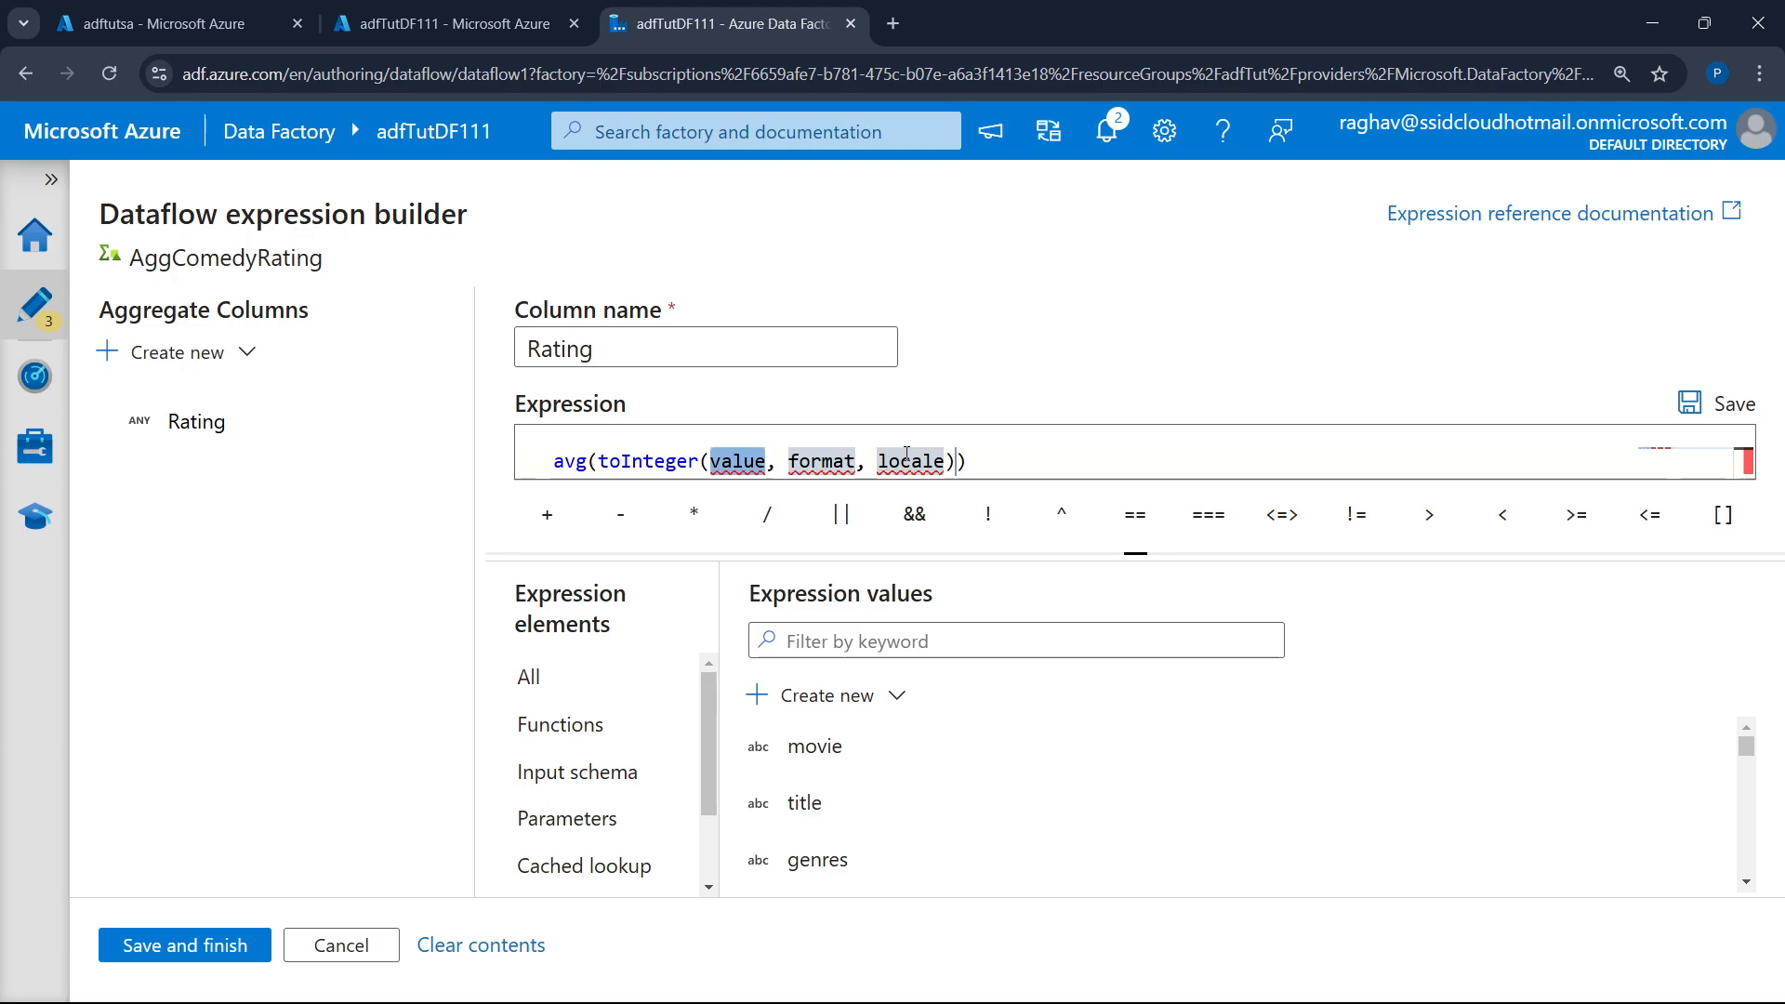
{"action": "type", "text": "Rating"}
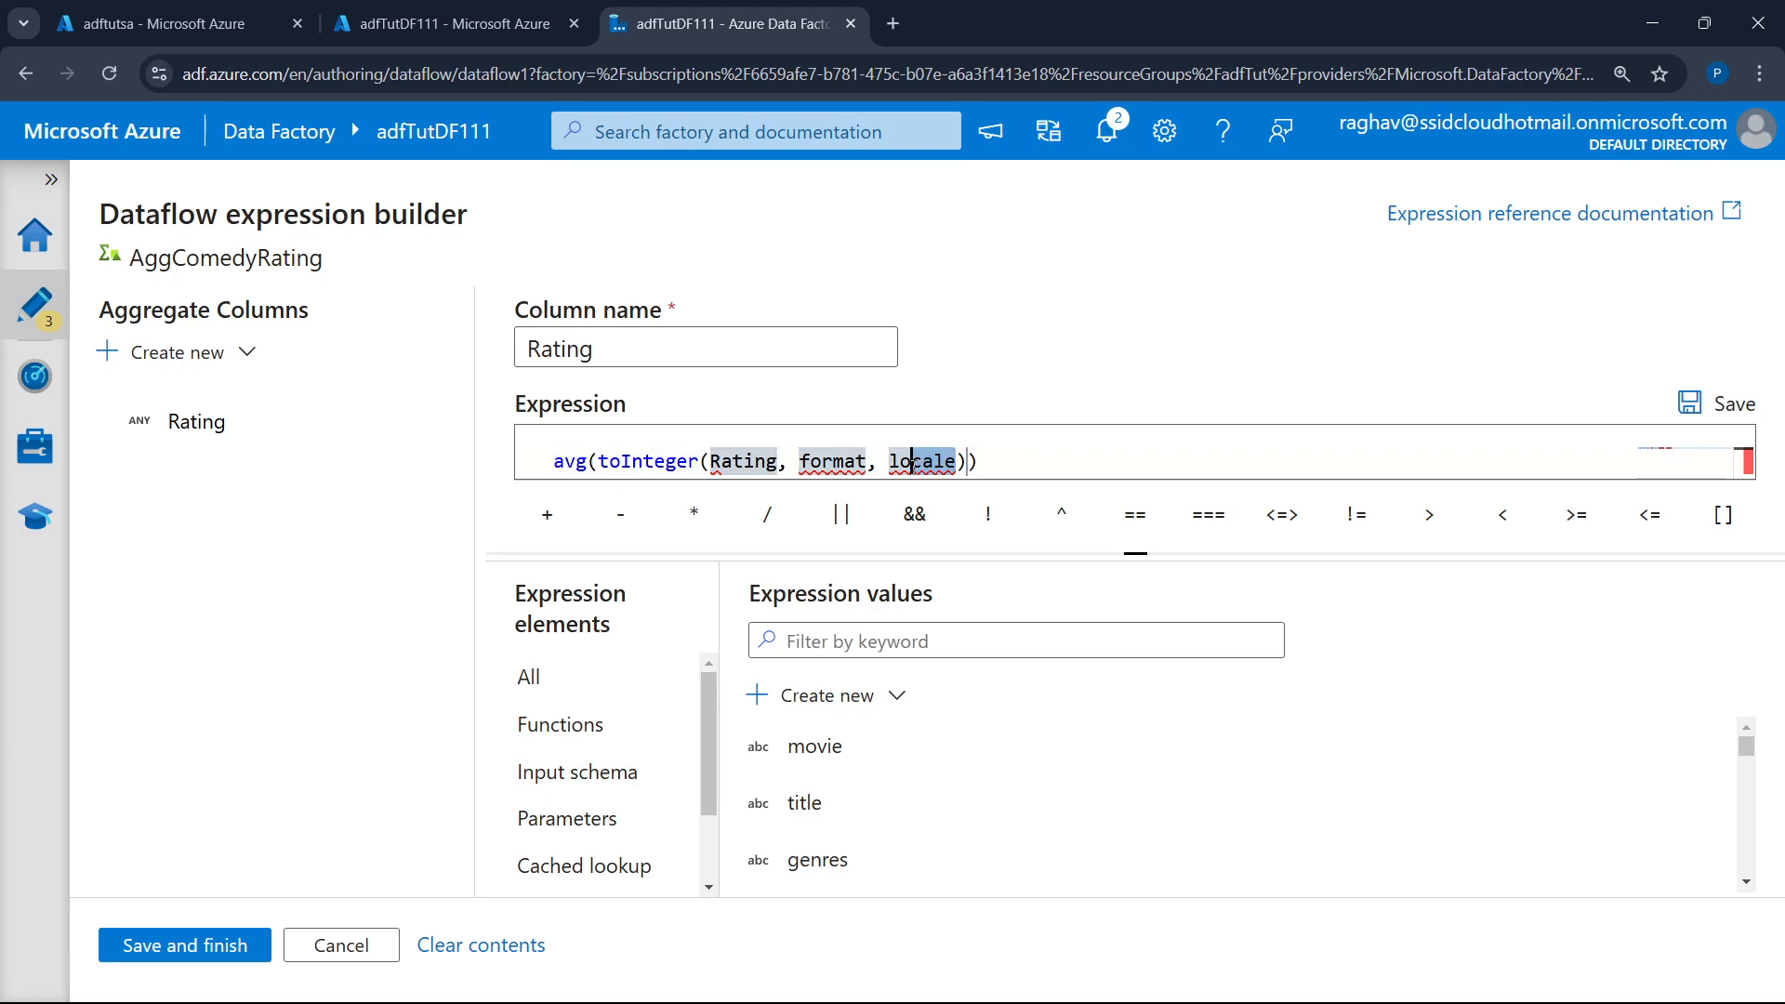
- Remove the format and locale arguments so the expression reads avg(toInteger(Rating)), and save it
{"action": "left_click_drag", "start_coordinate": [957, 459], "coordinate": [790, 461]}
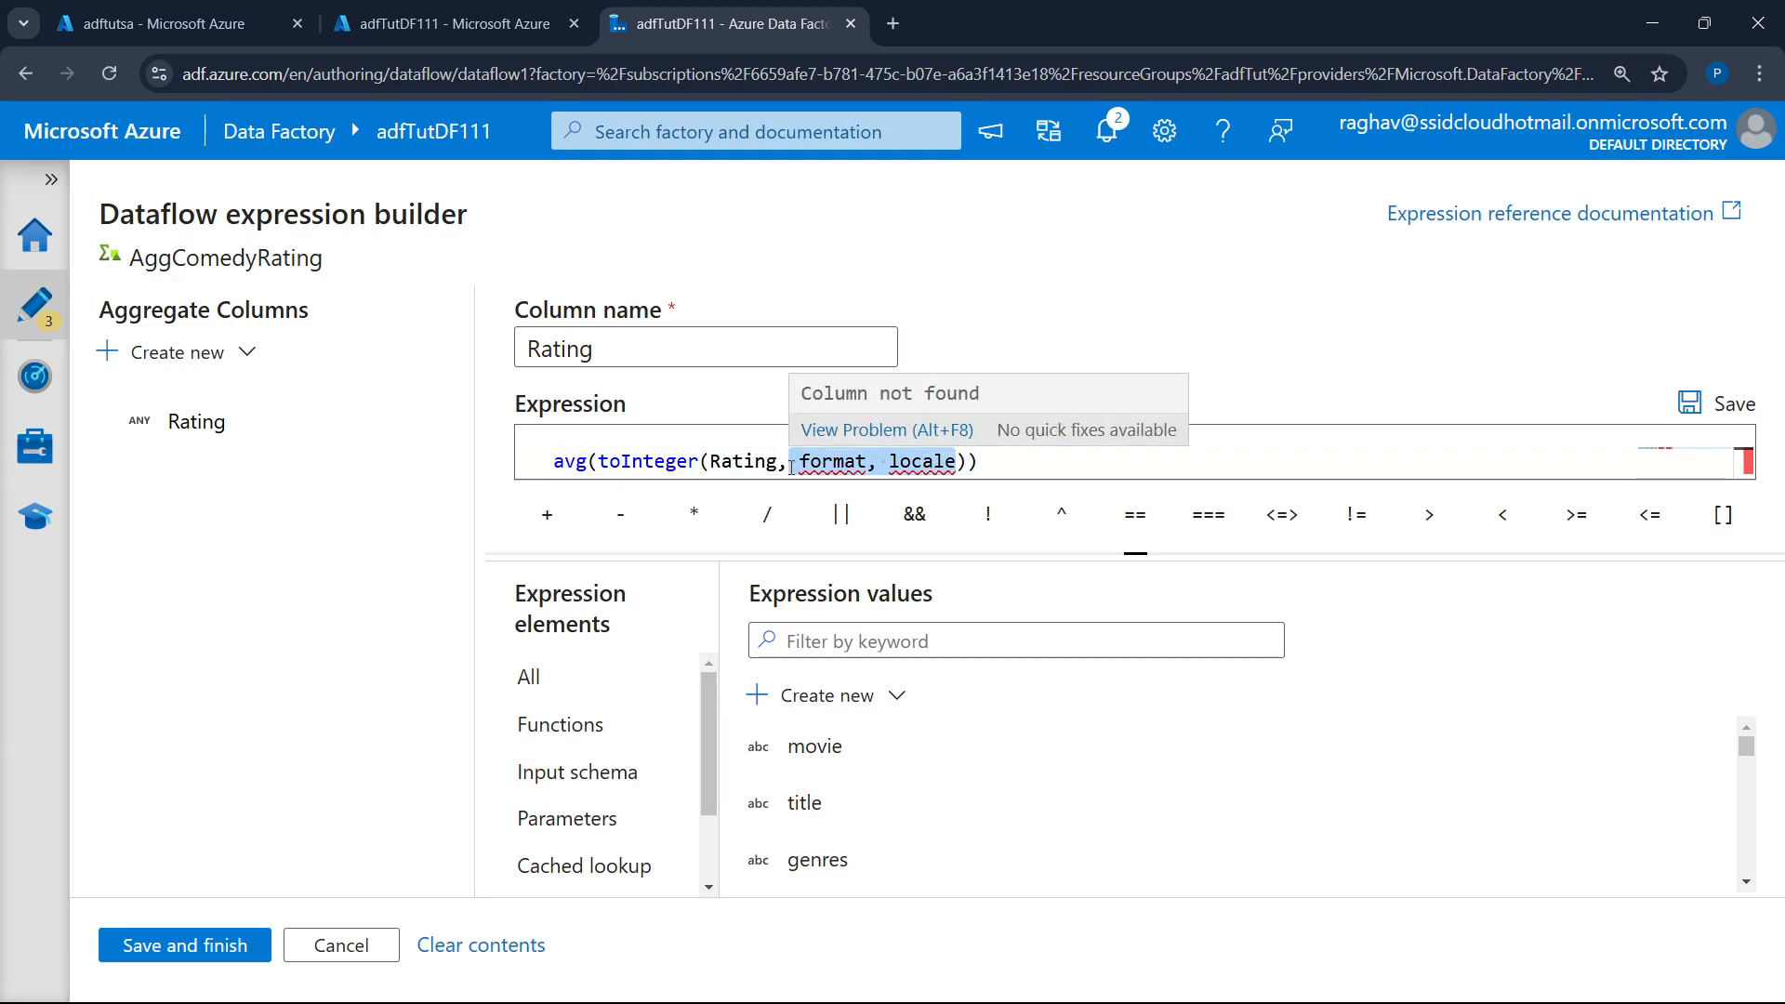
{"action": "key", "text": "BackSpace"}
{"action": "key", "text": "BackSpace"}
{"action": "left_click", "coordinate": [839, 465]}
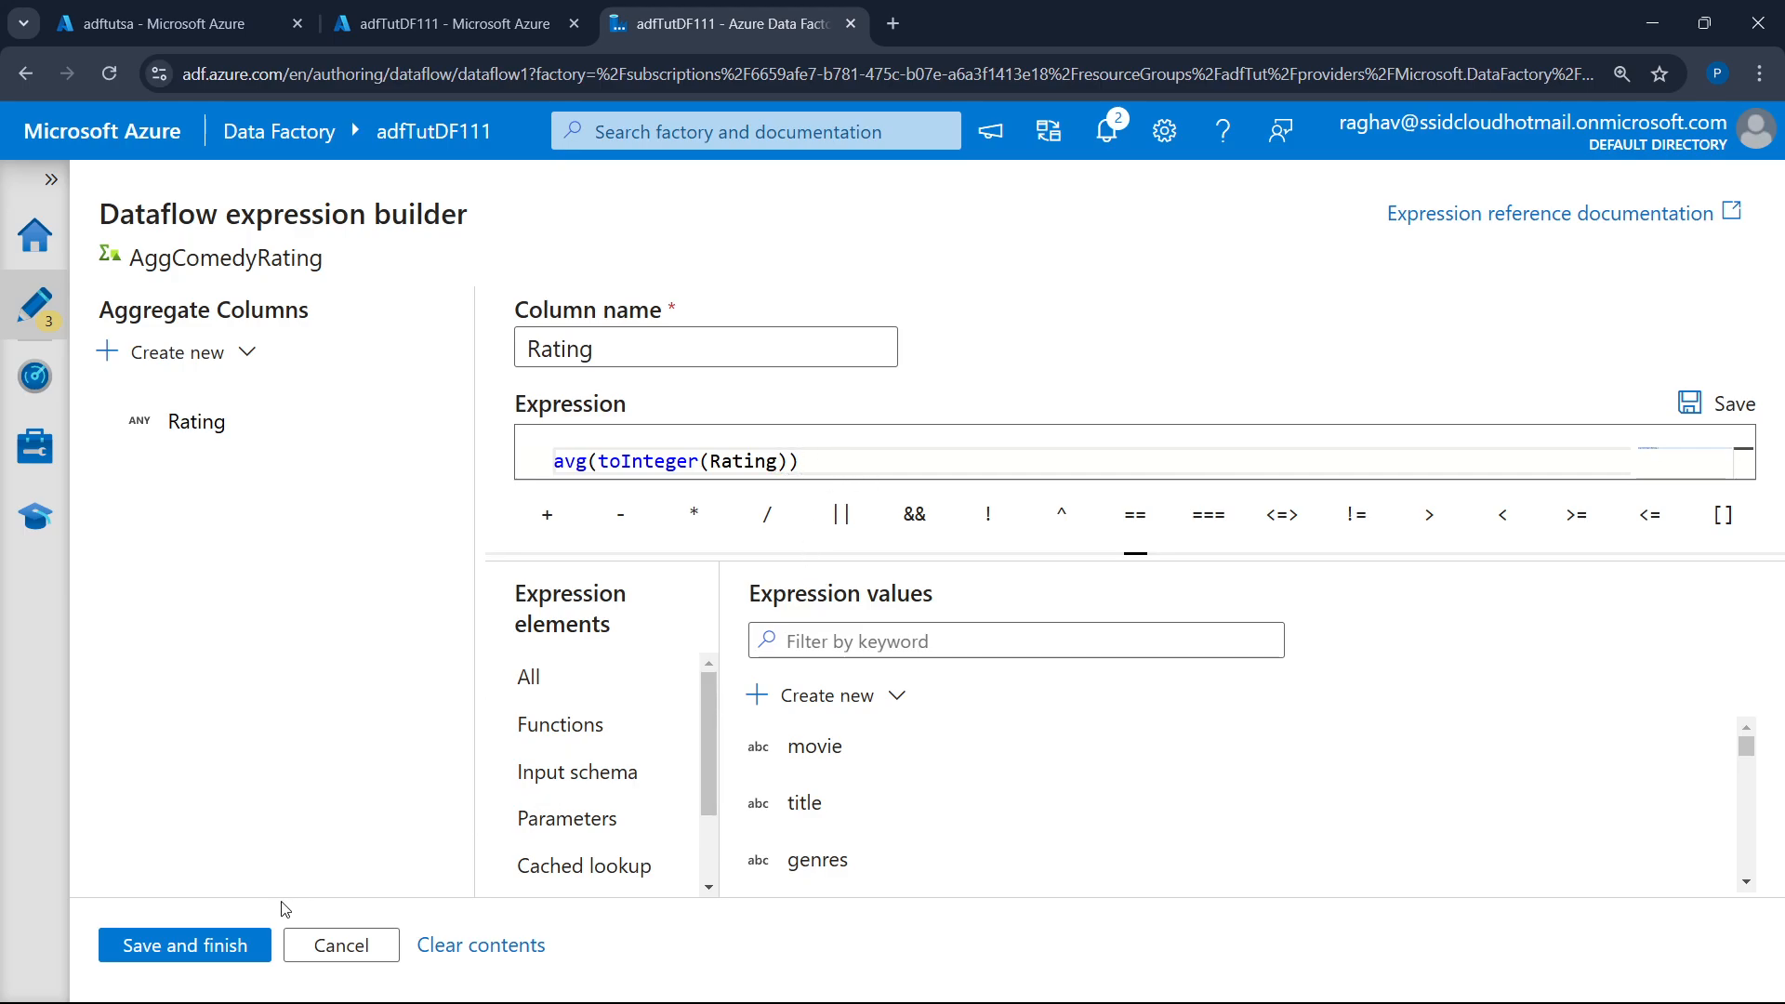
{"action": "left_click", "coordinate": [128, 956]}
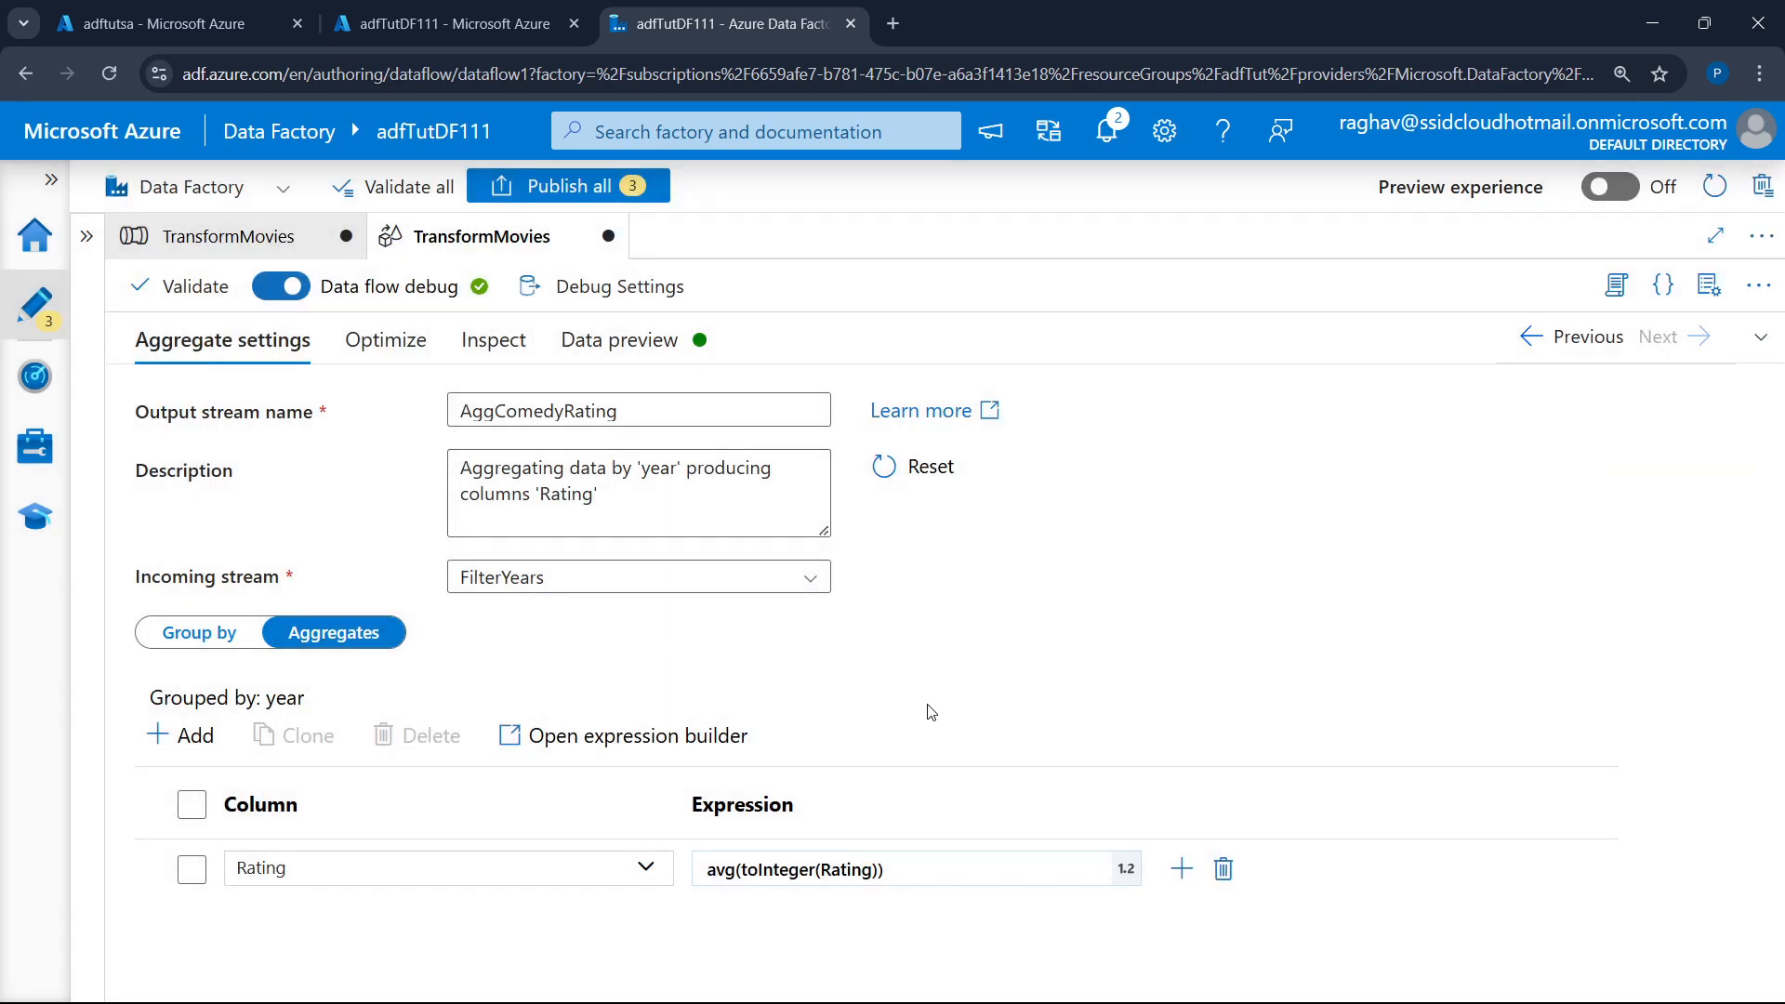
- Load the data preview of the AggComedyRating transformation
{"action": "left_click", "coordinate": [619, 341]}
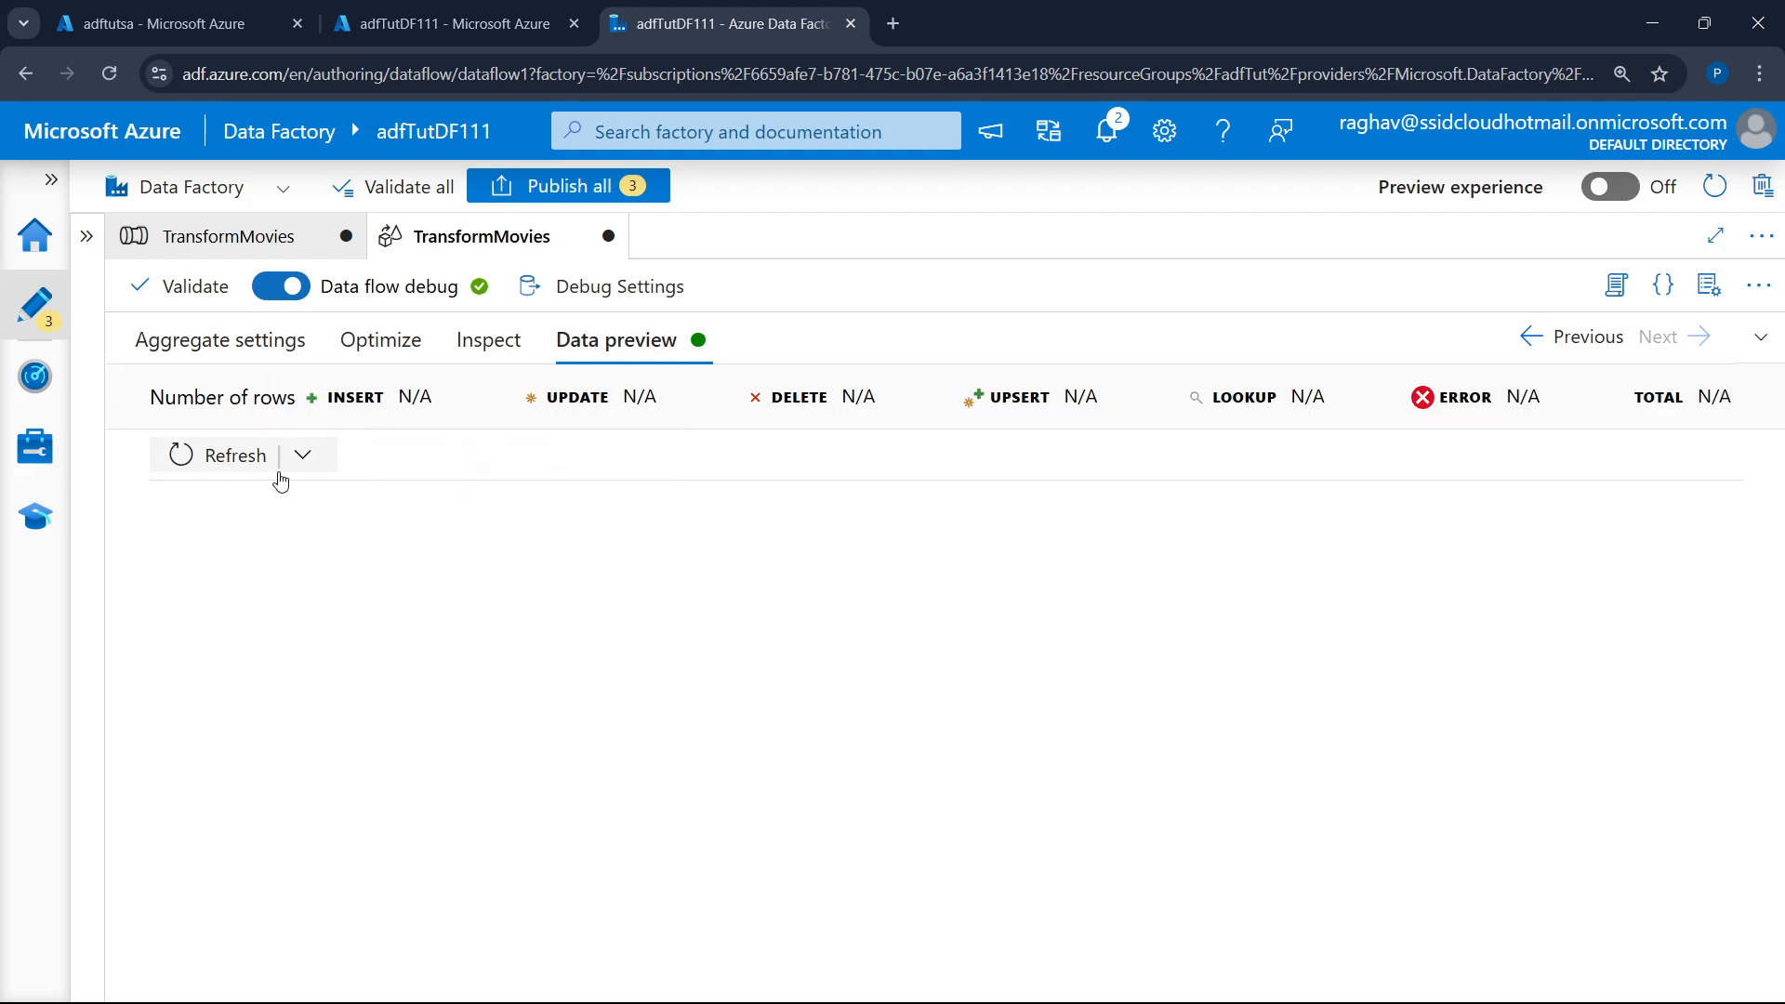
{"action": "left_click", "coordinate": [203, 456]}
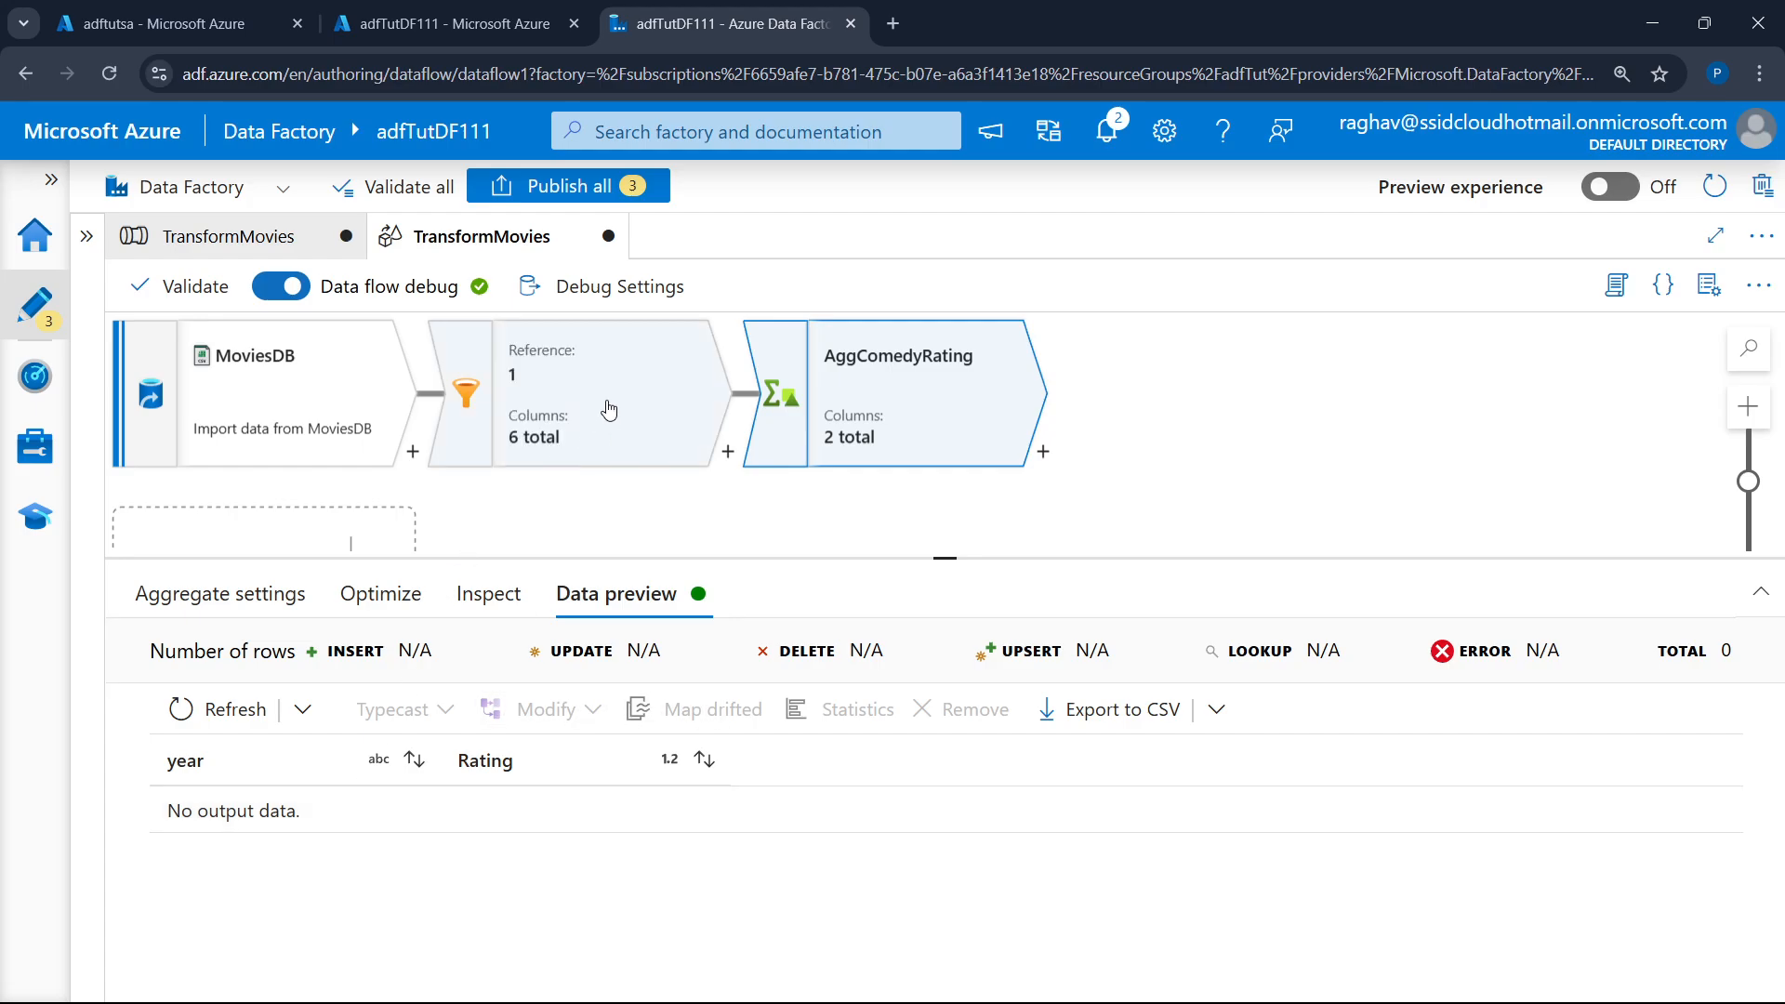
- Reopen the FilterYears expression and correct the genre pattern in rlike to 'Comedy'
{"action": "left_click", "coordinate": [671, 445]}
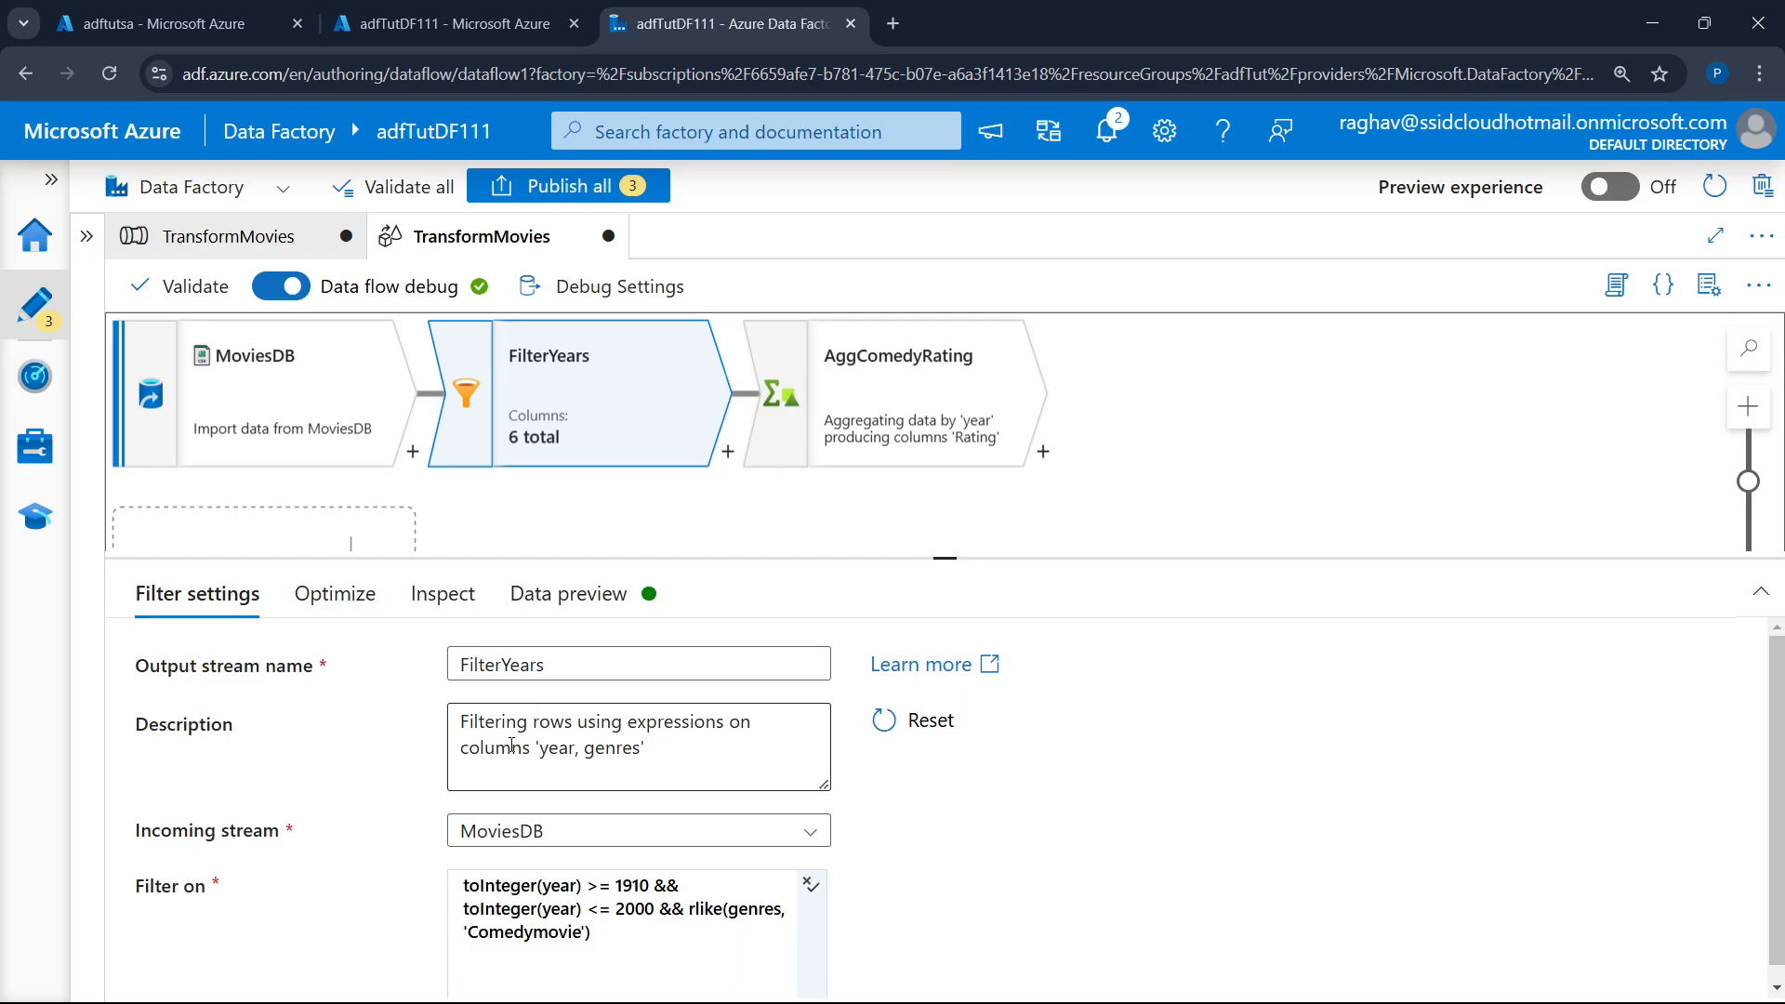
{"action": "scroll", "coordinate": [593, 948], "scroll_direction": "down", "scroll_amount": 1}
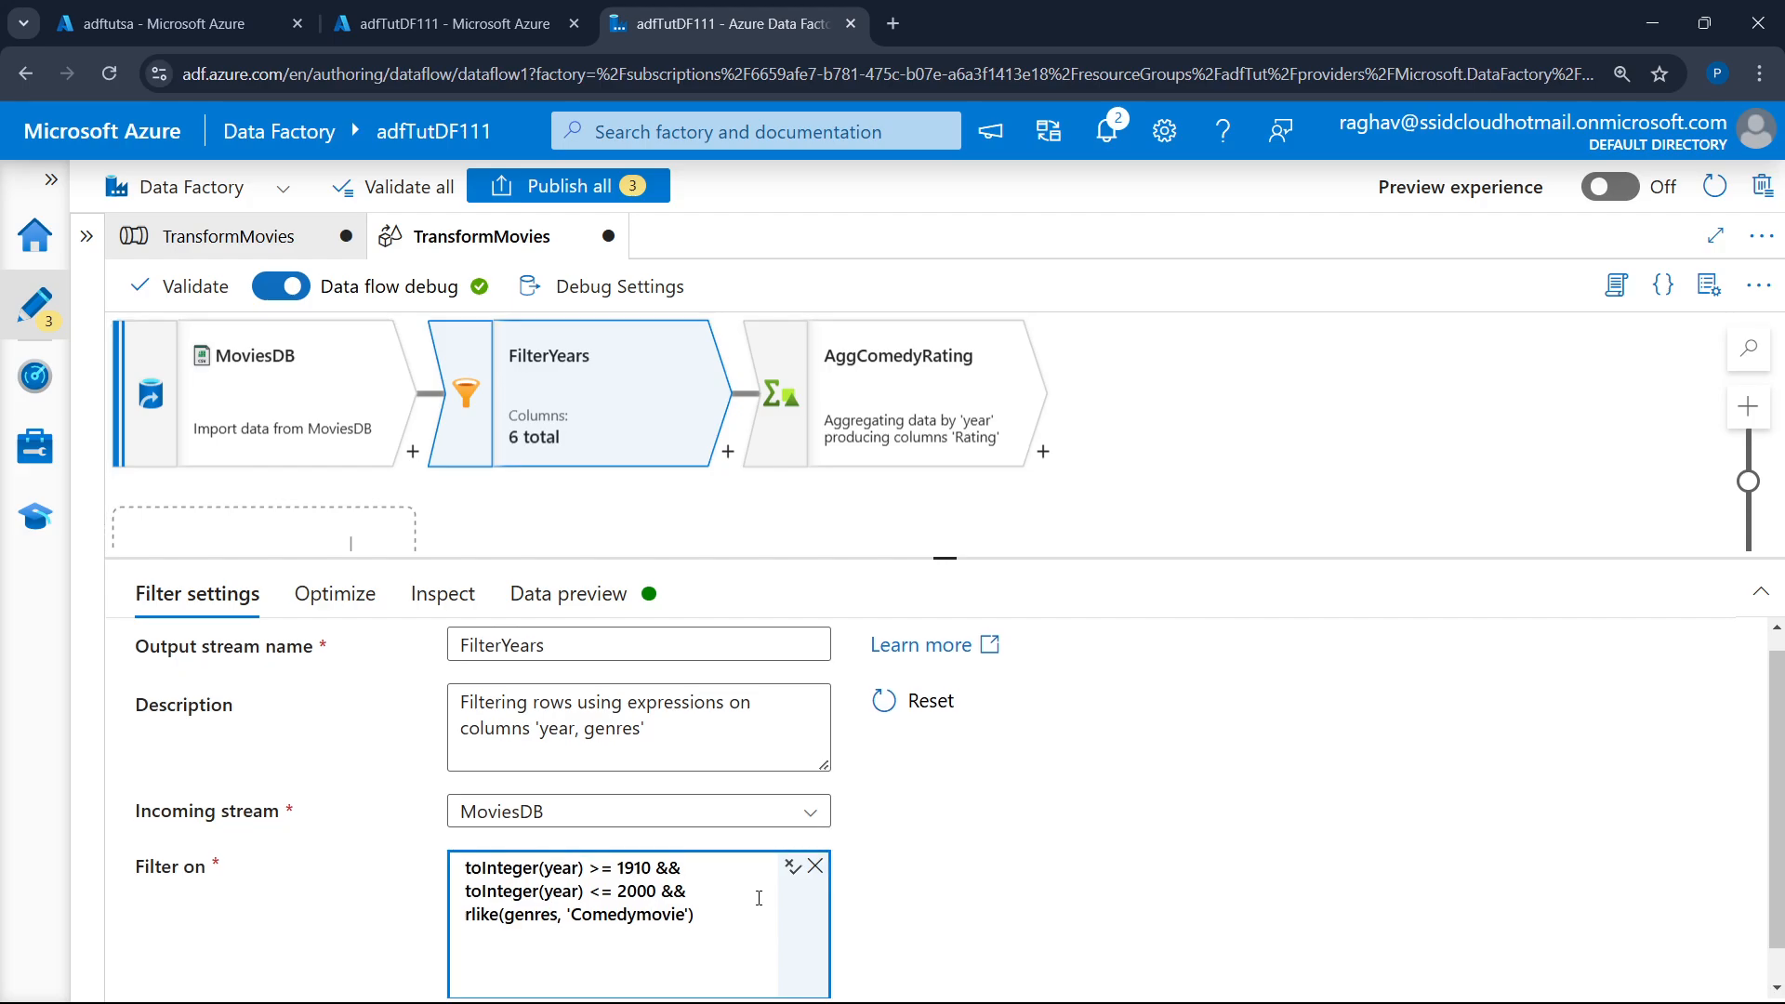
{"action": "left_click", "coordinate": [653, 922]}
{"action": "left_click", "coordinate": [585, 984]}
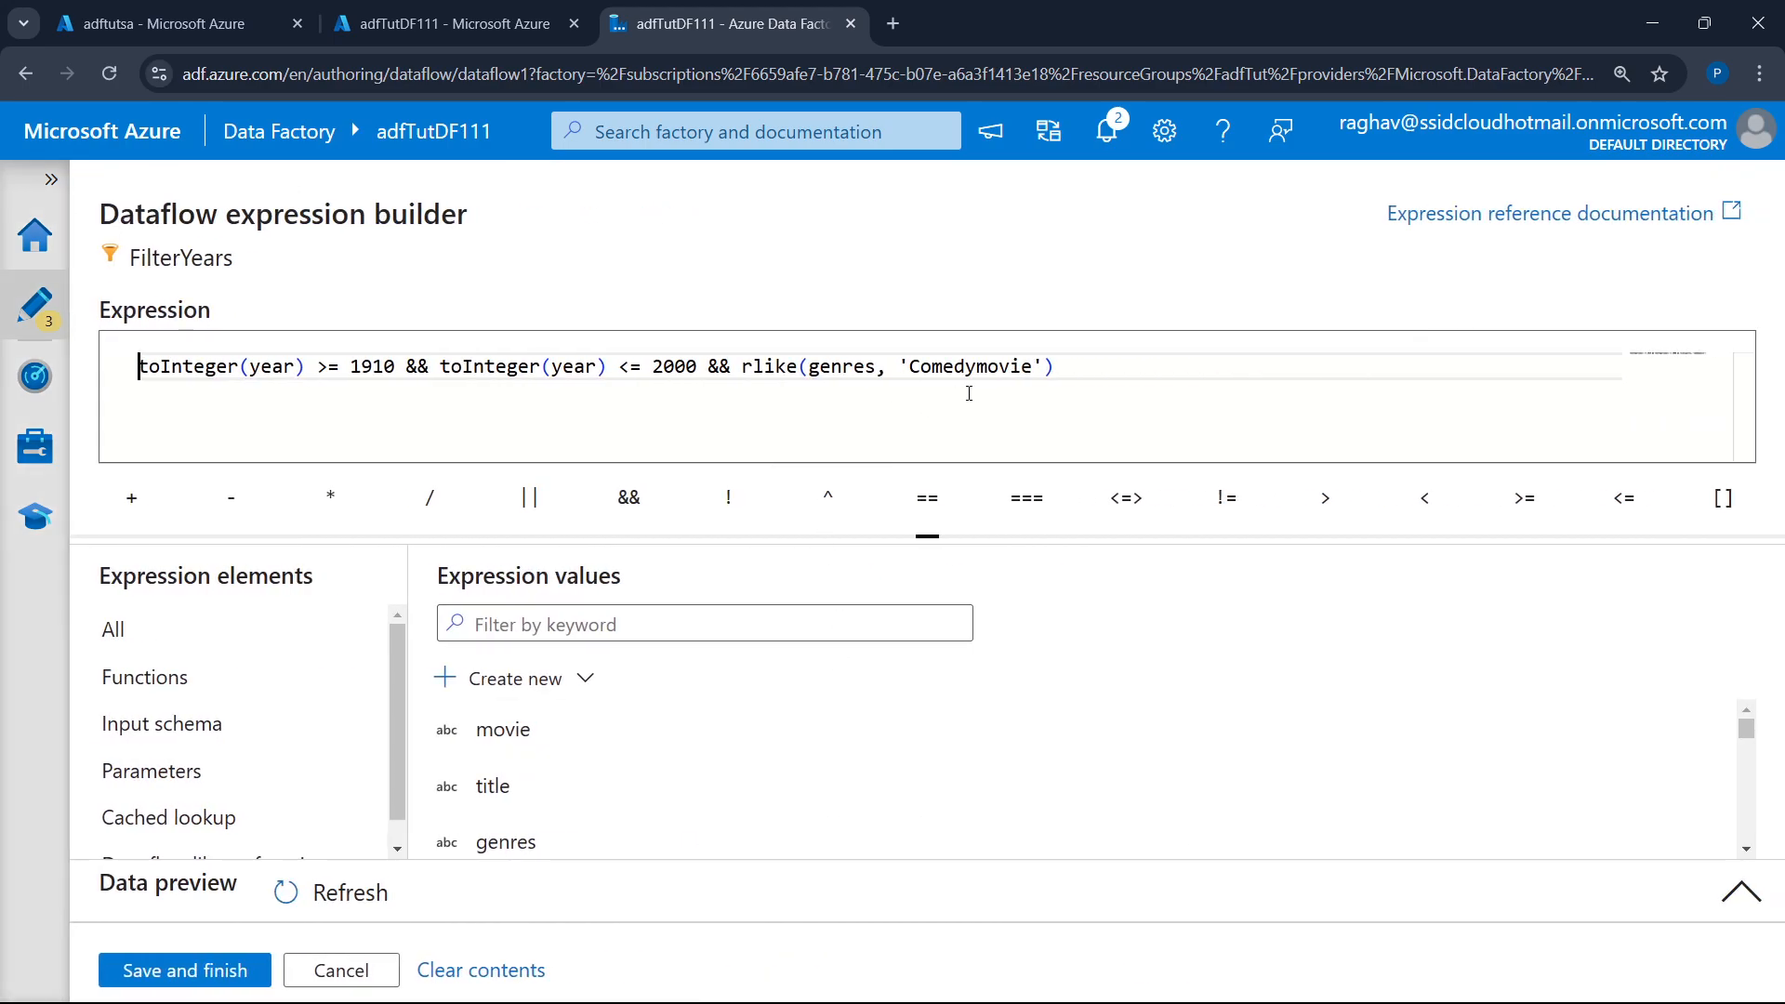
{"action": "double_click", "coordinate": [1032, 367]}
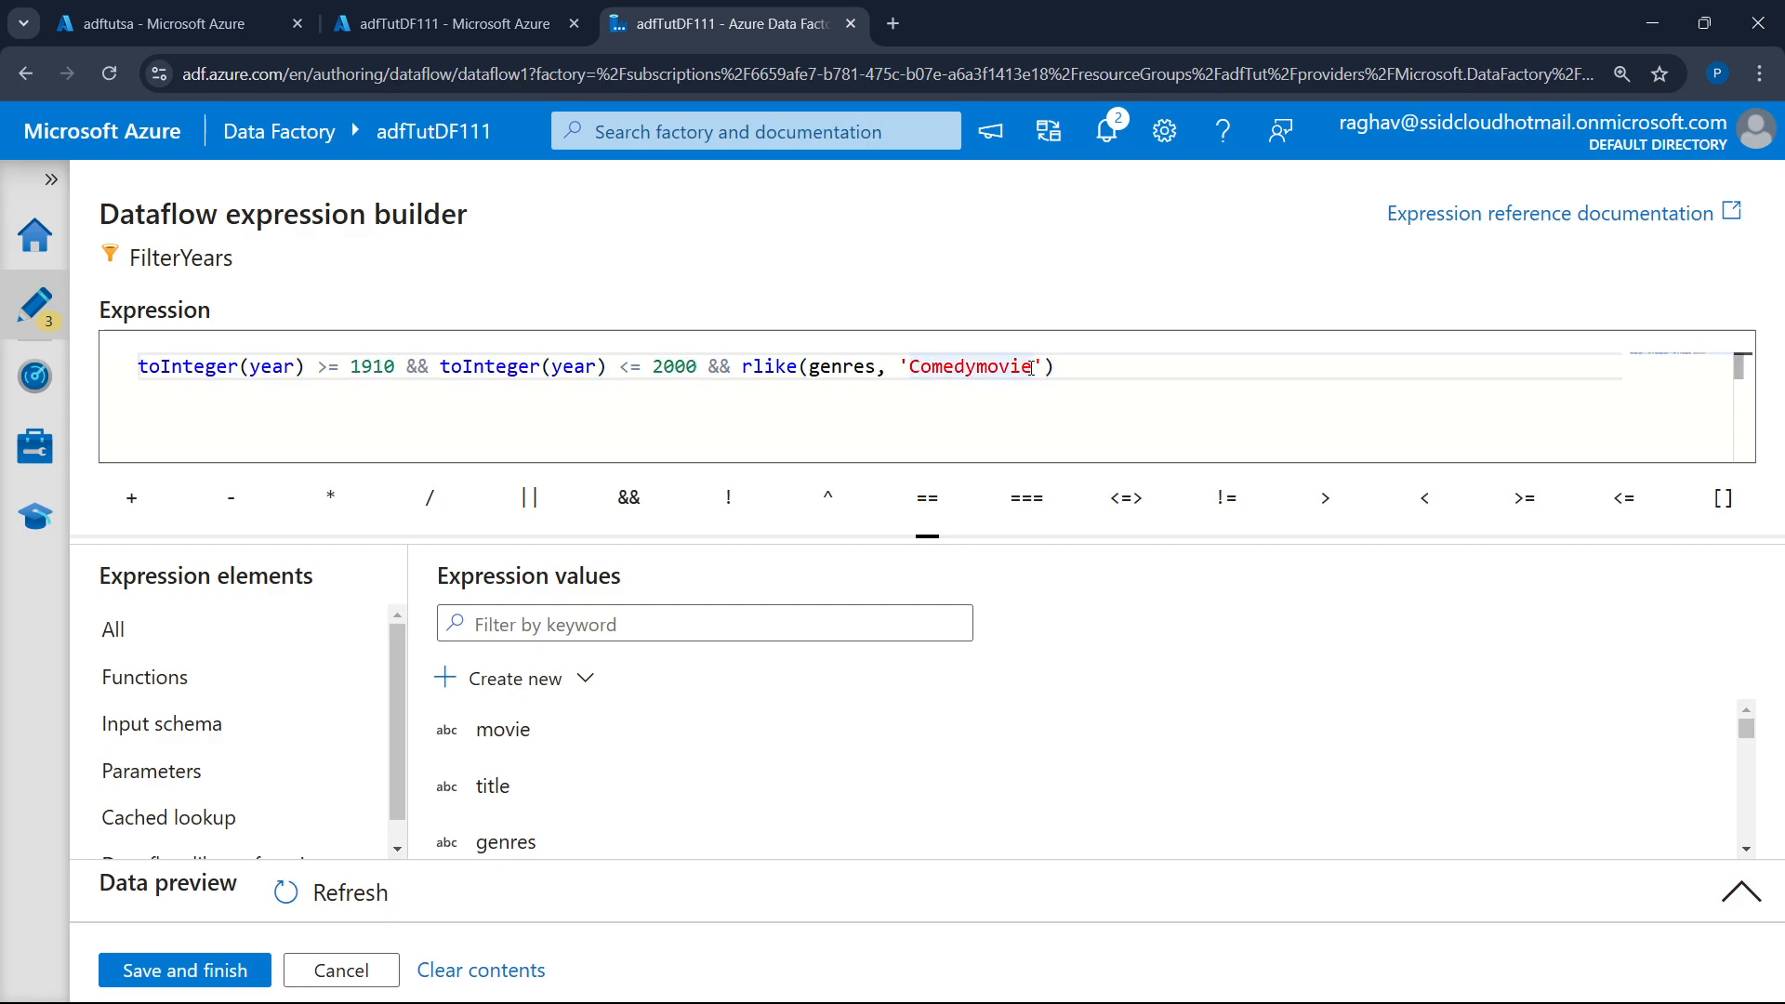
{"action": "key", "text": "BackSpace"}
{"action": "key", "text": "BackSpace"}
{"action": "key", "text": "BackSpace"}
{"action": "key", "text": "BackSpace"}
{"action": "key", "text": "BackSpace"}
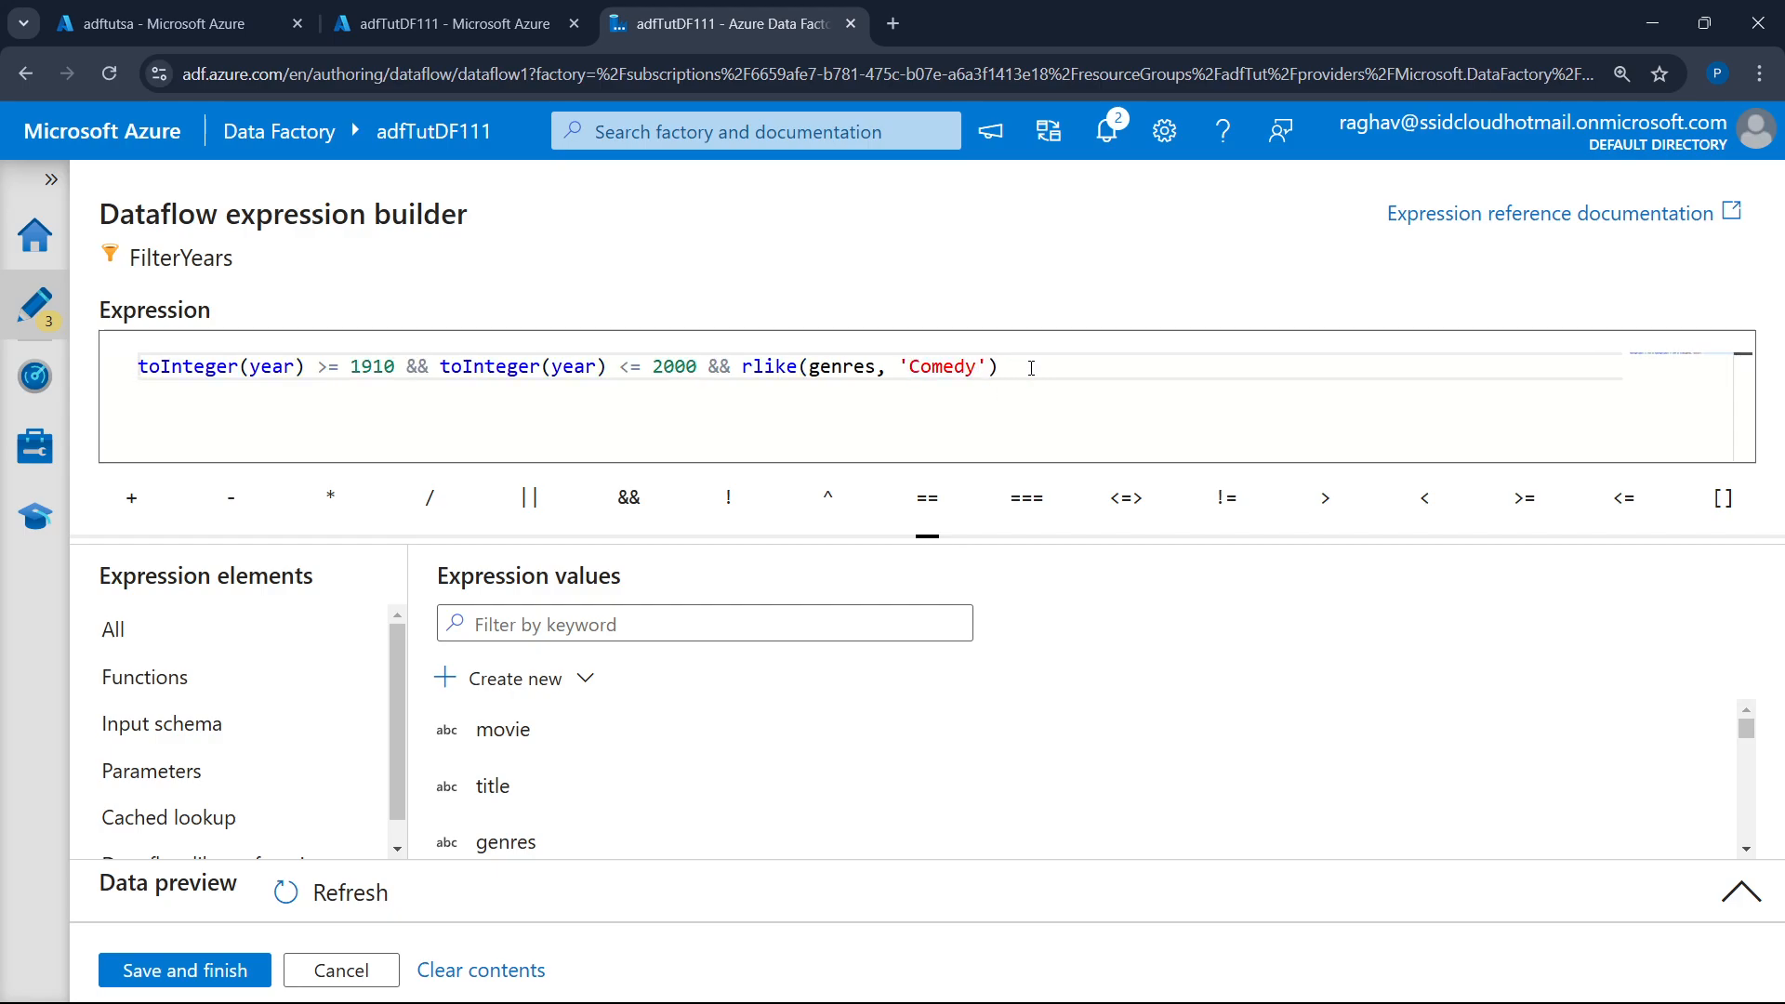
- Refresh the corrected filter expression's data preview and check which rows match the year and genre conditions
{"action": "left_click", "coordinate": [372, 891]}
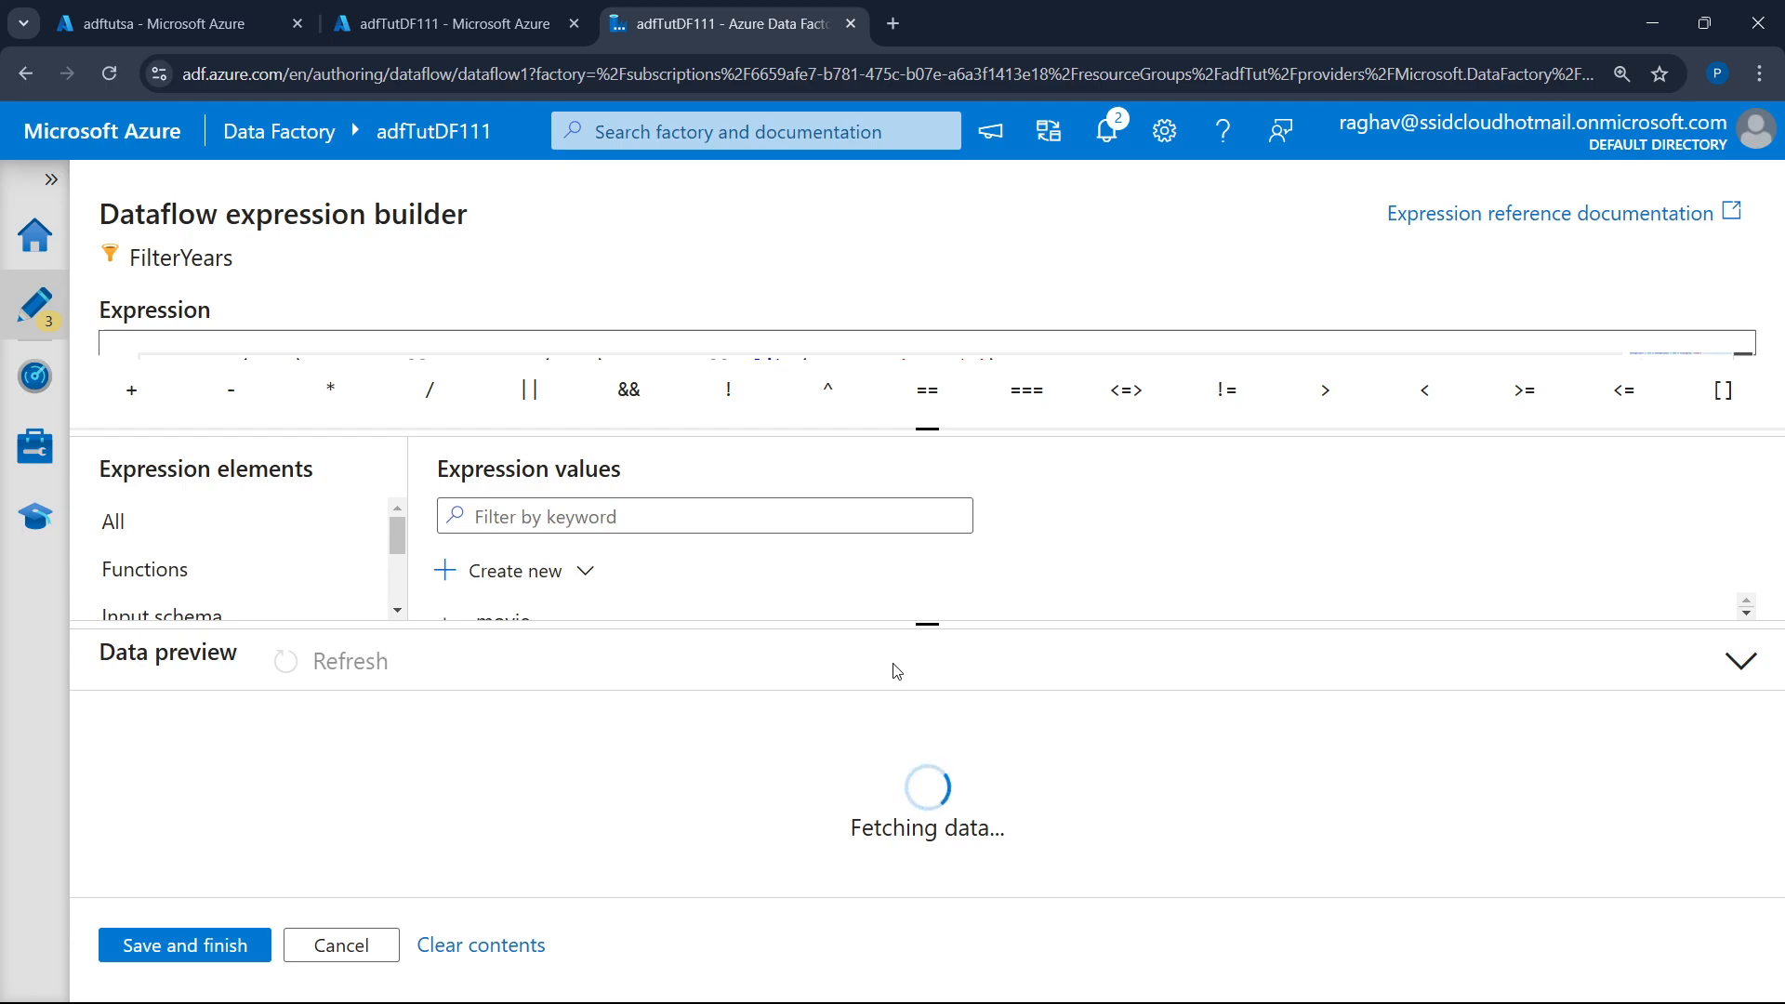
{"action": "left_click_drag", "start_coordinate": [930, 590], "coordinate": [941, 542]}
{"action": "left_click", "coordinate": [946, 656]}
{"action": "scroll", "coordinate": [1055, 816], "scroll_direction": "down", "scroll_amount": 3}
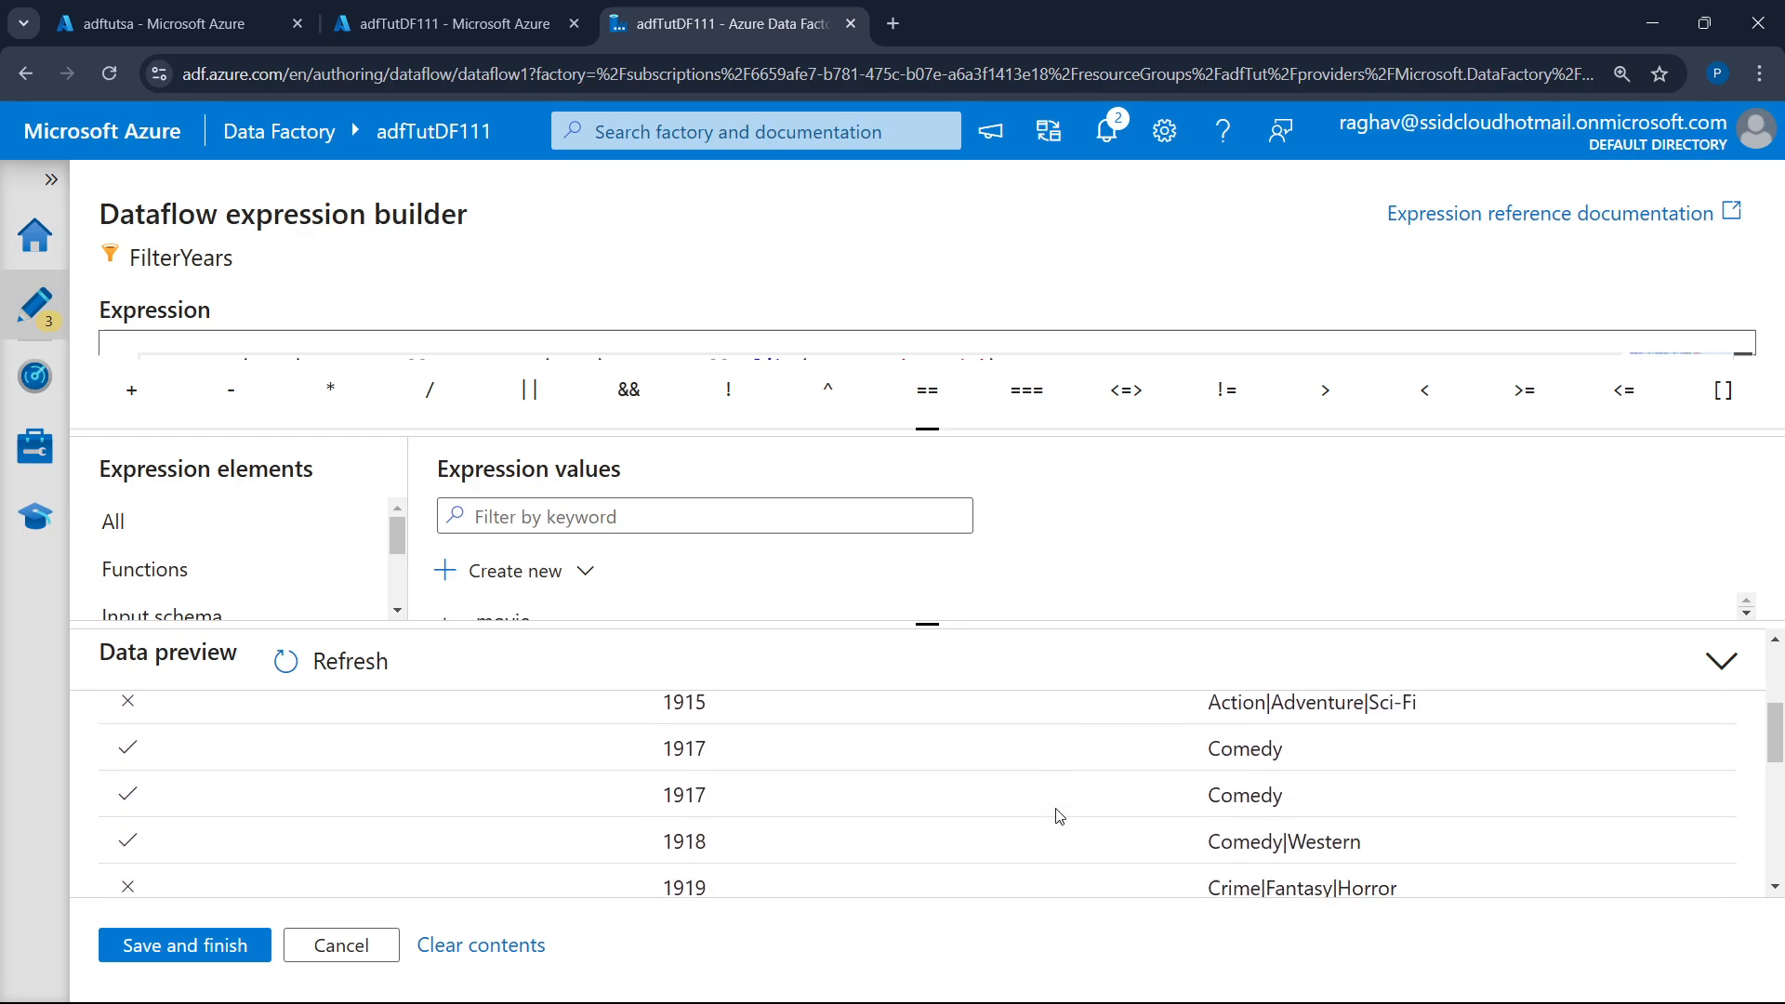
- Save the corrected FilterYears expression and refresh the data preview of the AggComedyRating transformation
{"action": "scroll", "coordinate": [809, 841], "scroll_direction": "down", "scroll_amount": 3}
{"action": "left_click", "coordinate": [185, 944]}
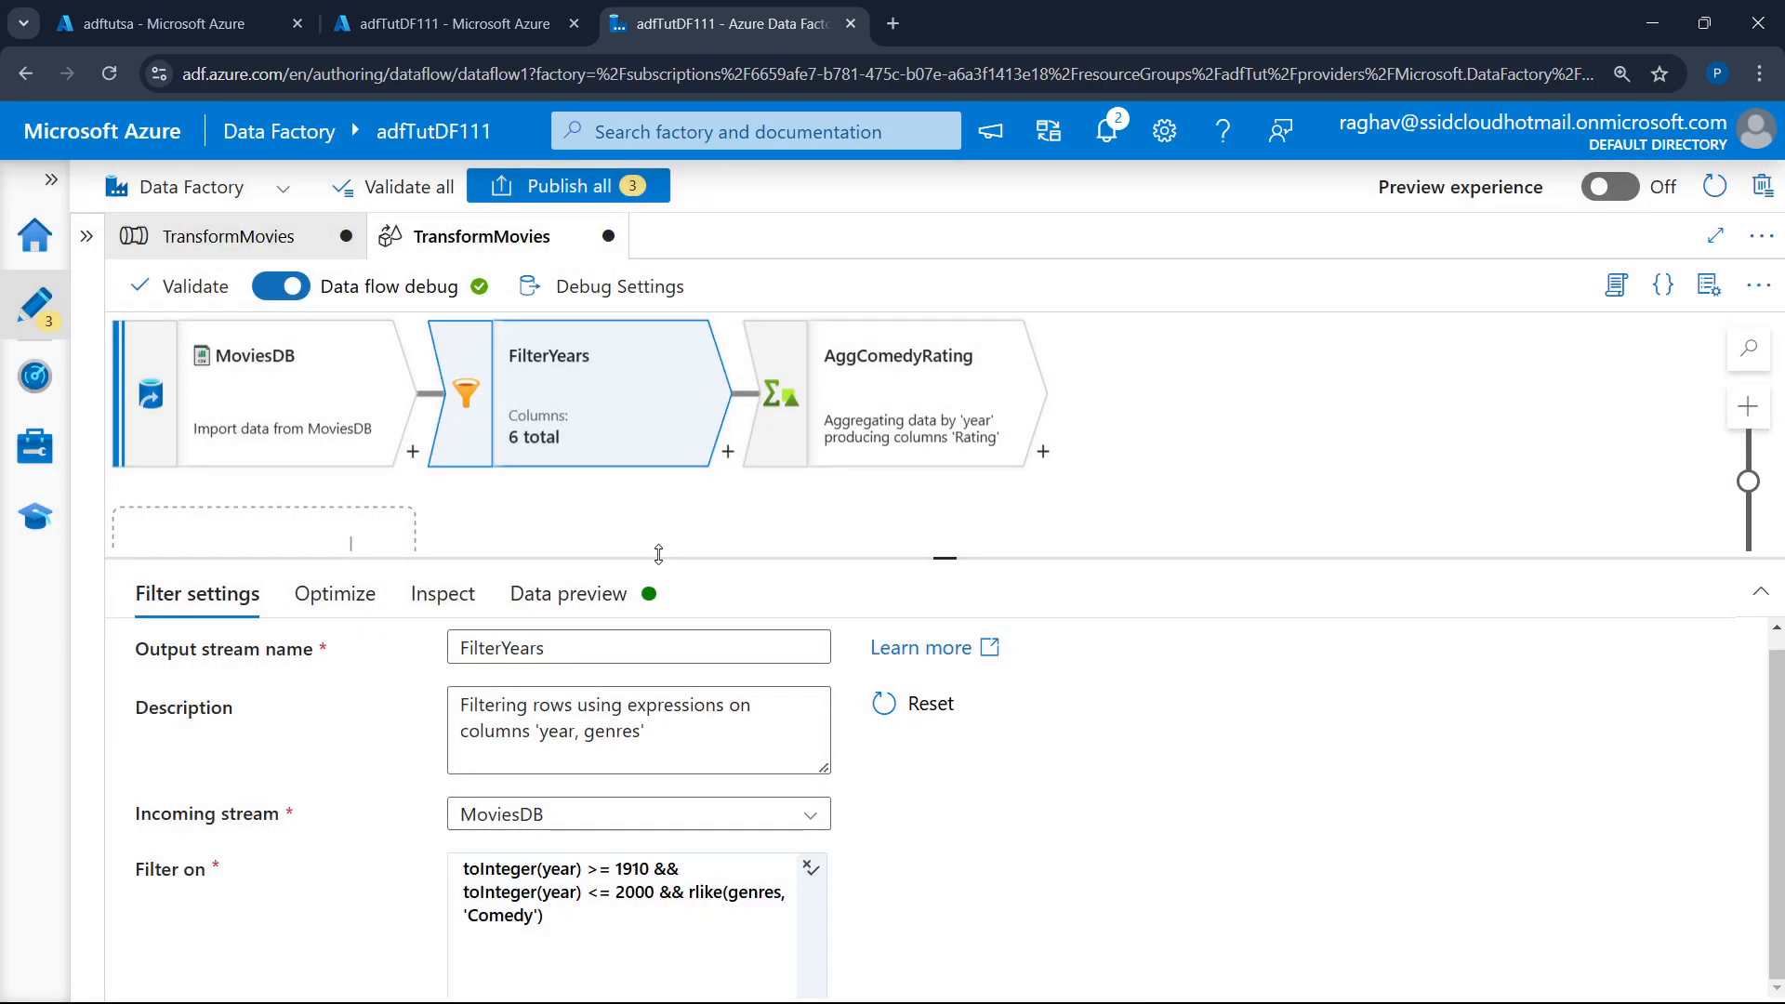
{"action": "left_click", "coordinate": [882, 411]}
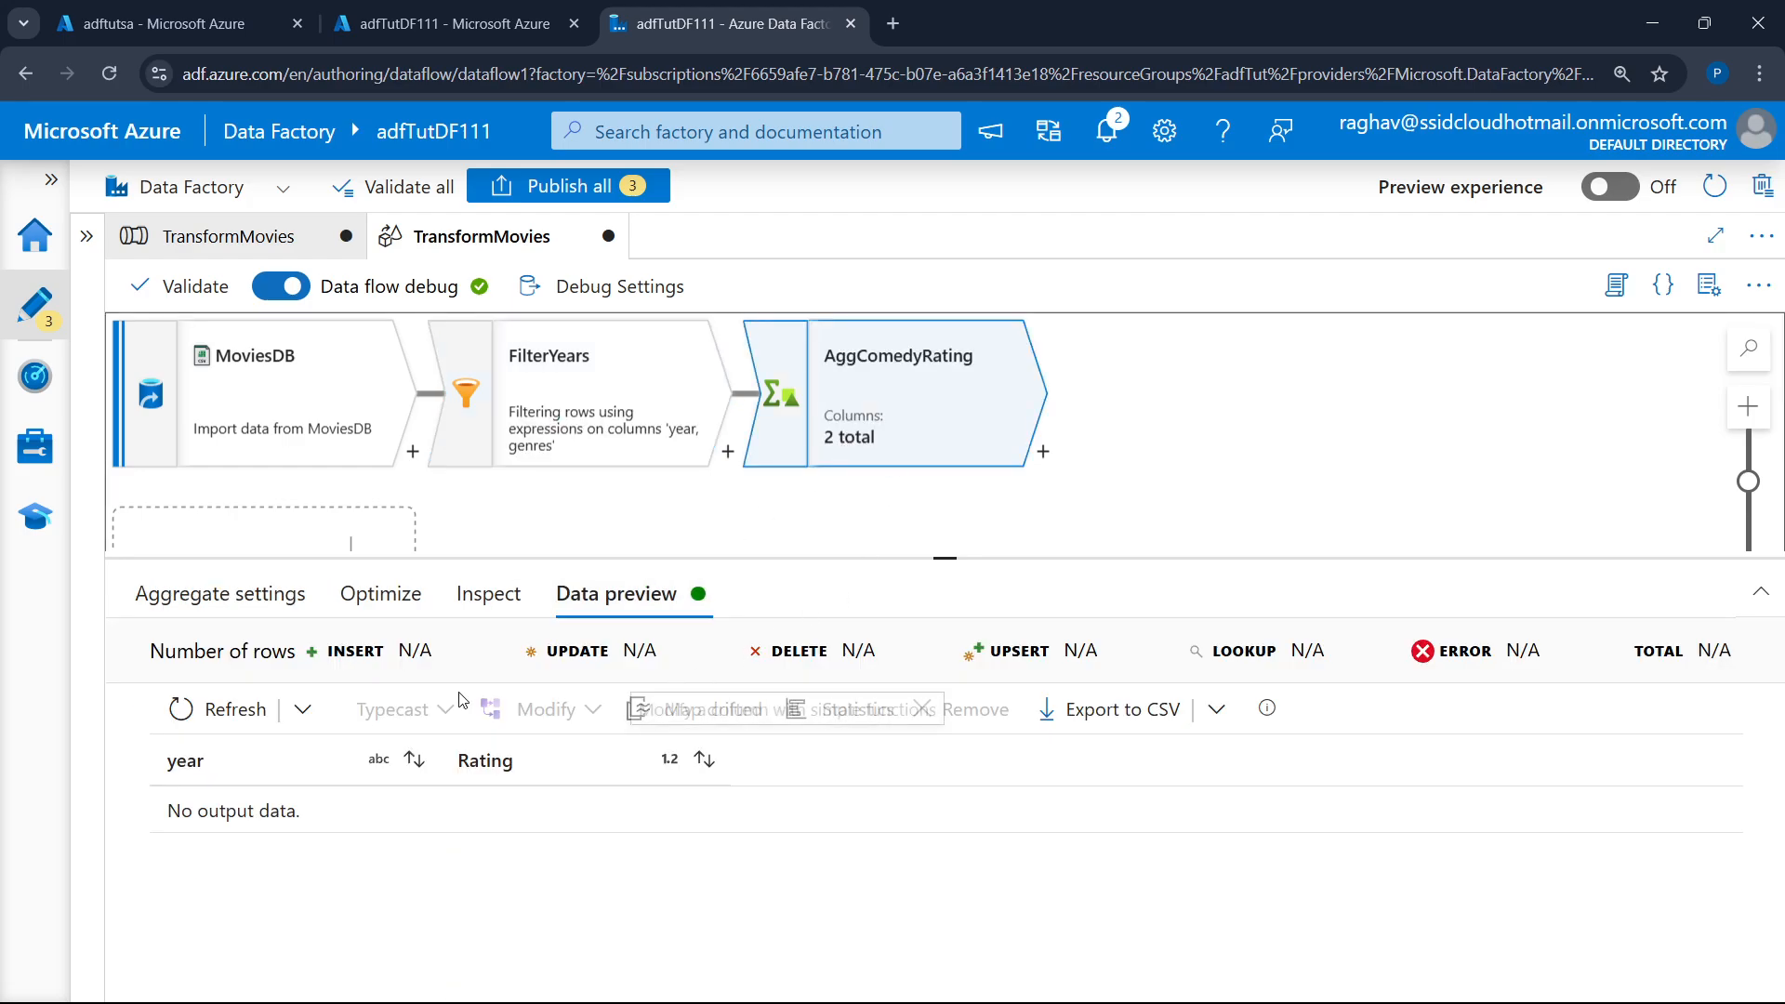
{"action": "left_click", "coordinate": [227, 709]}
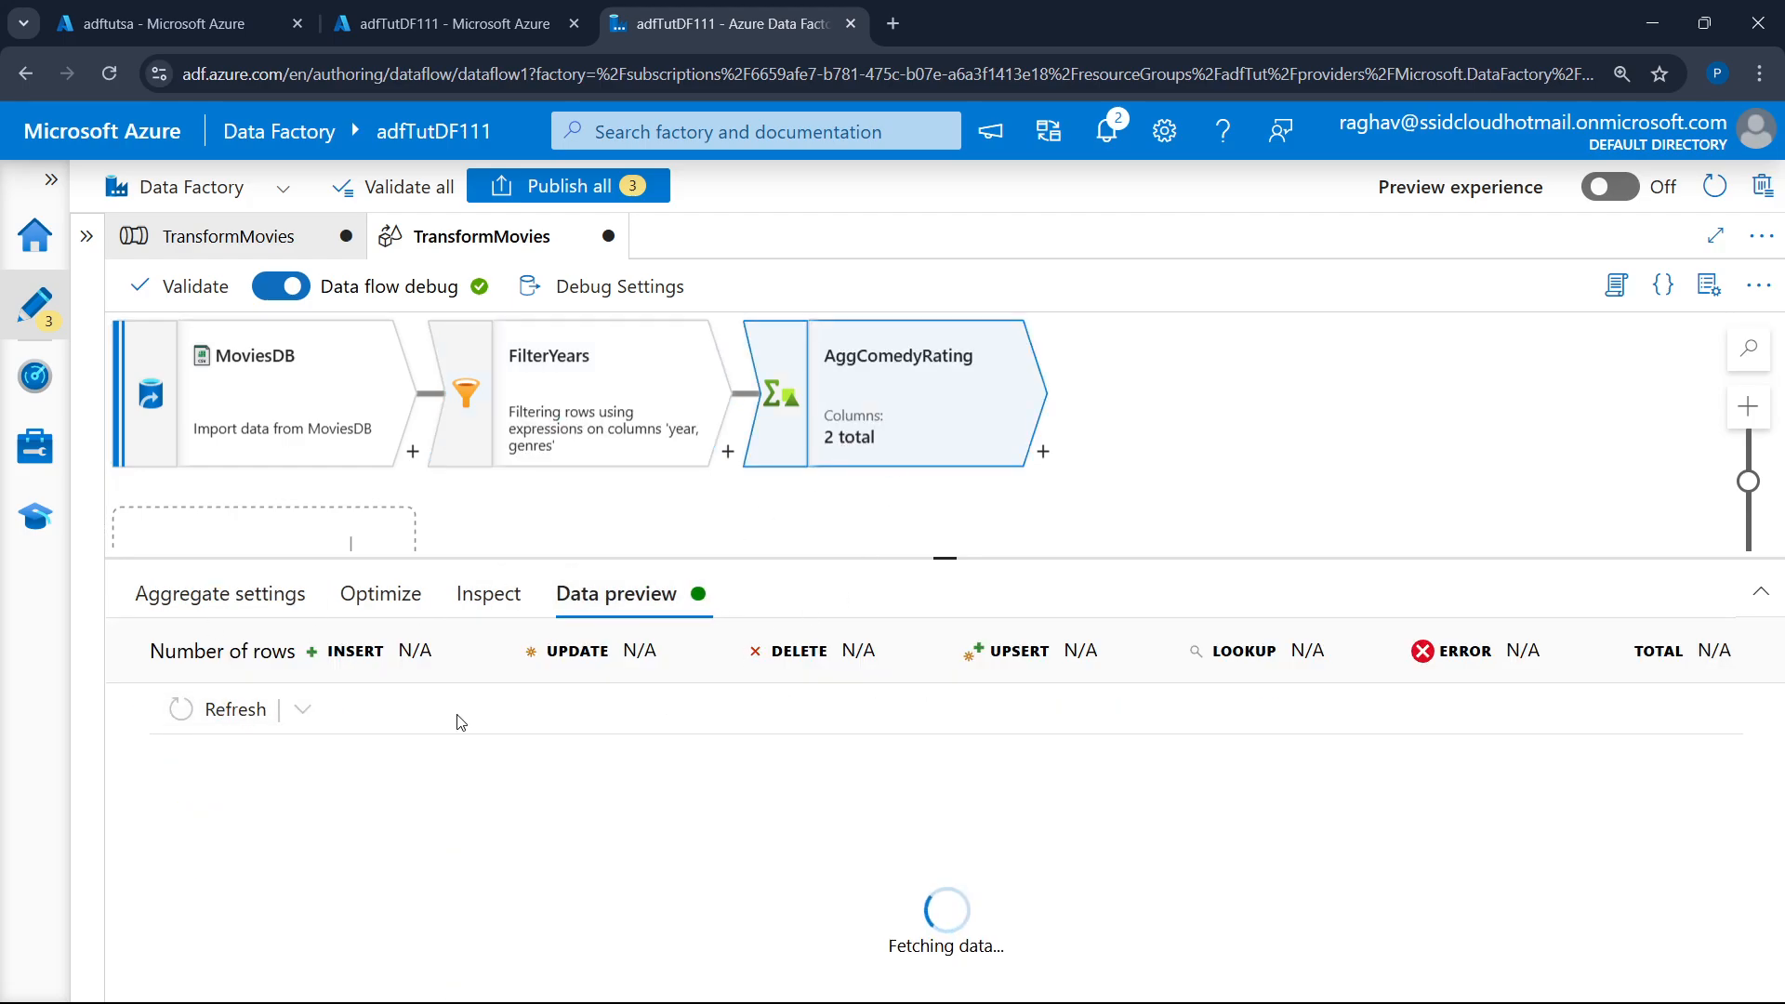
{"action": "left_click_drag", "start_coordinate": [945, 558], "coordinate": [966, 493]}
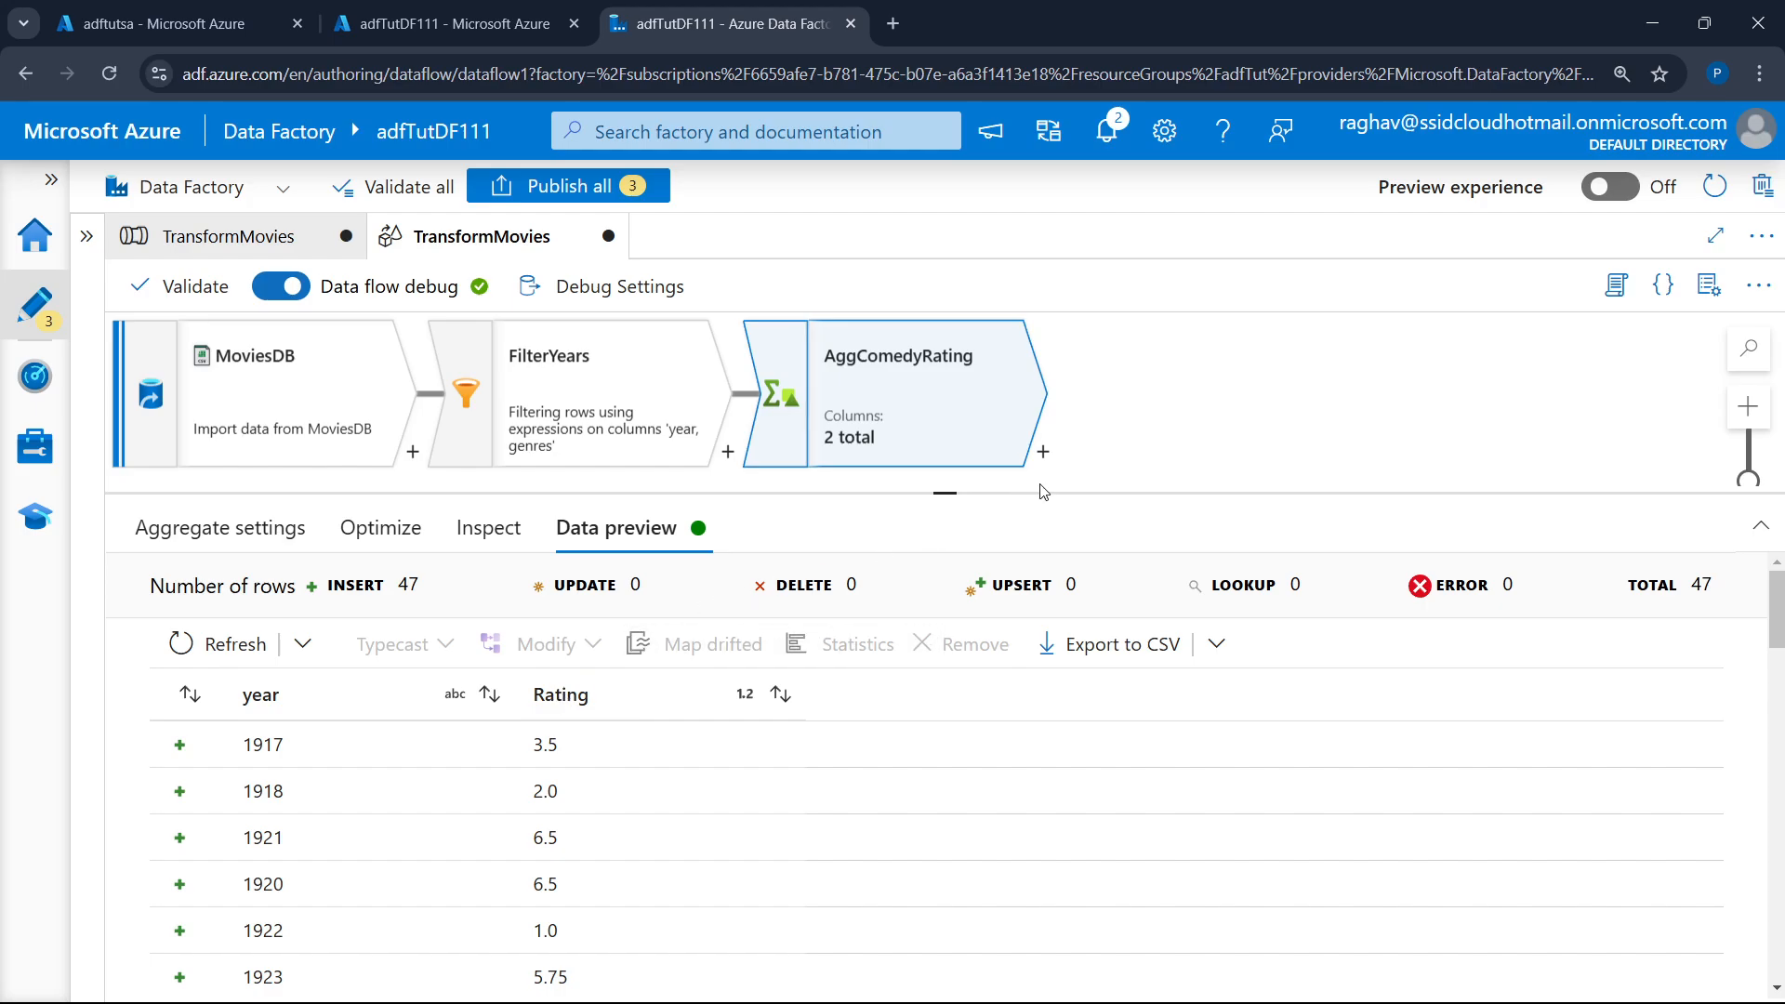
- Add a sink transformation after AggComedyRating
{"action": "left_click", "coordinate": [1043, 454]}
{"action": "scroll", "coordinate": [1116, 697], "scroll_direction": "down", "scroll_amount": 10}
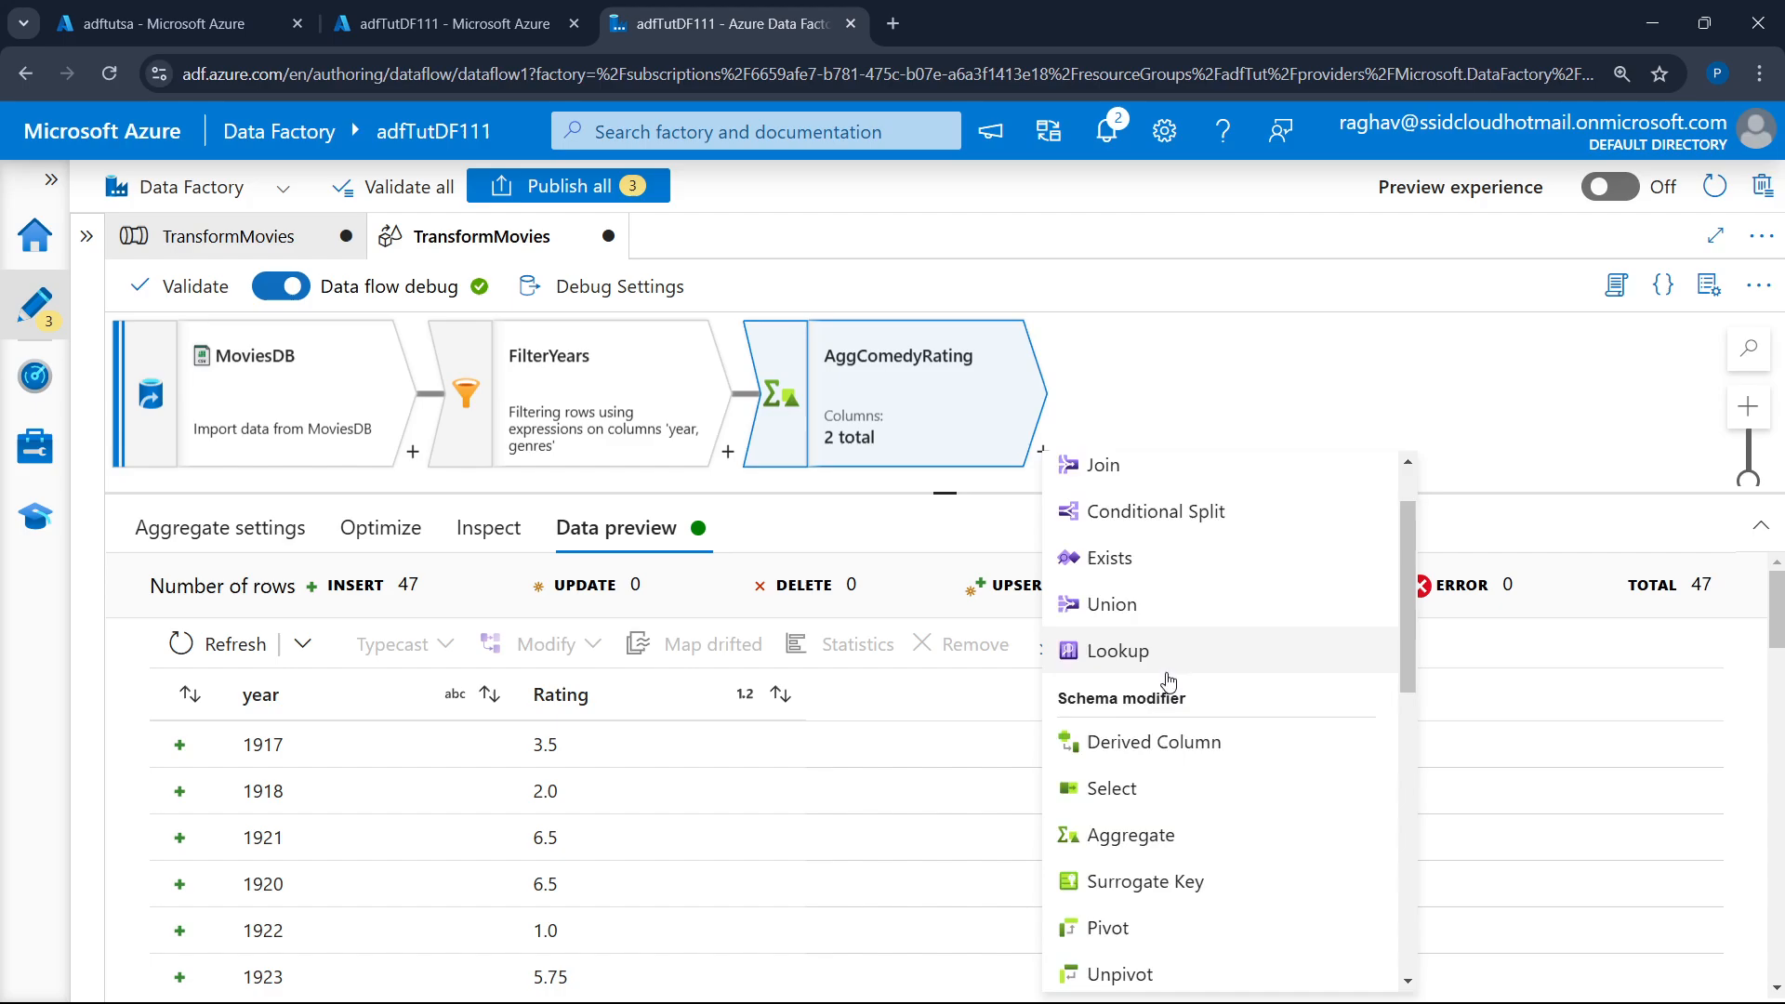
{"action": "left_click", "coordinate": [1119, 973]}
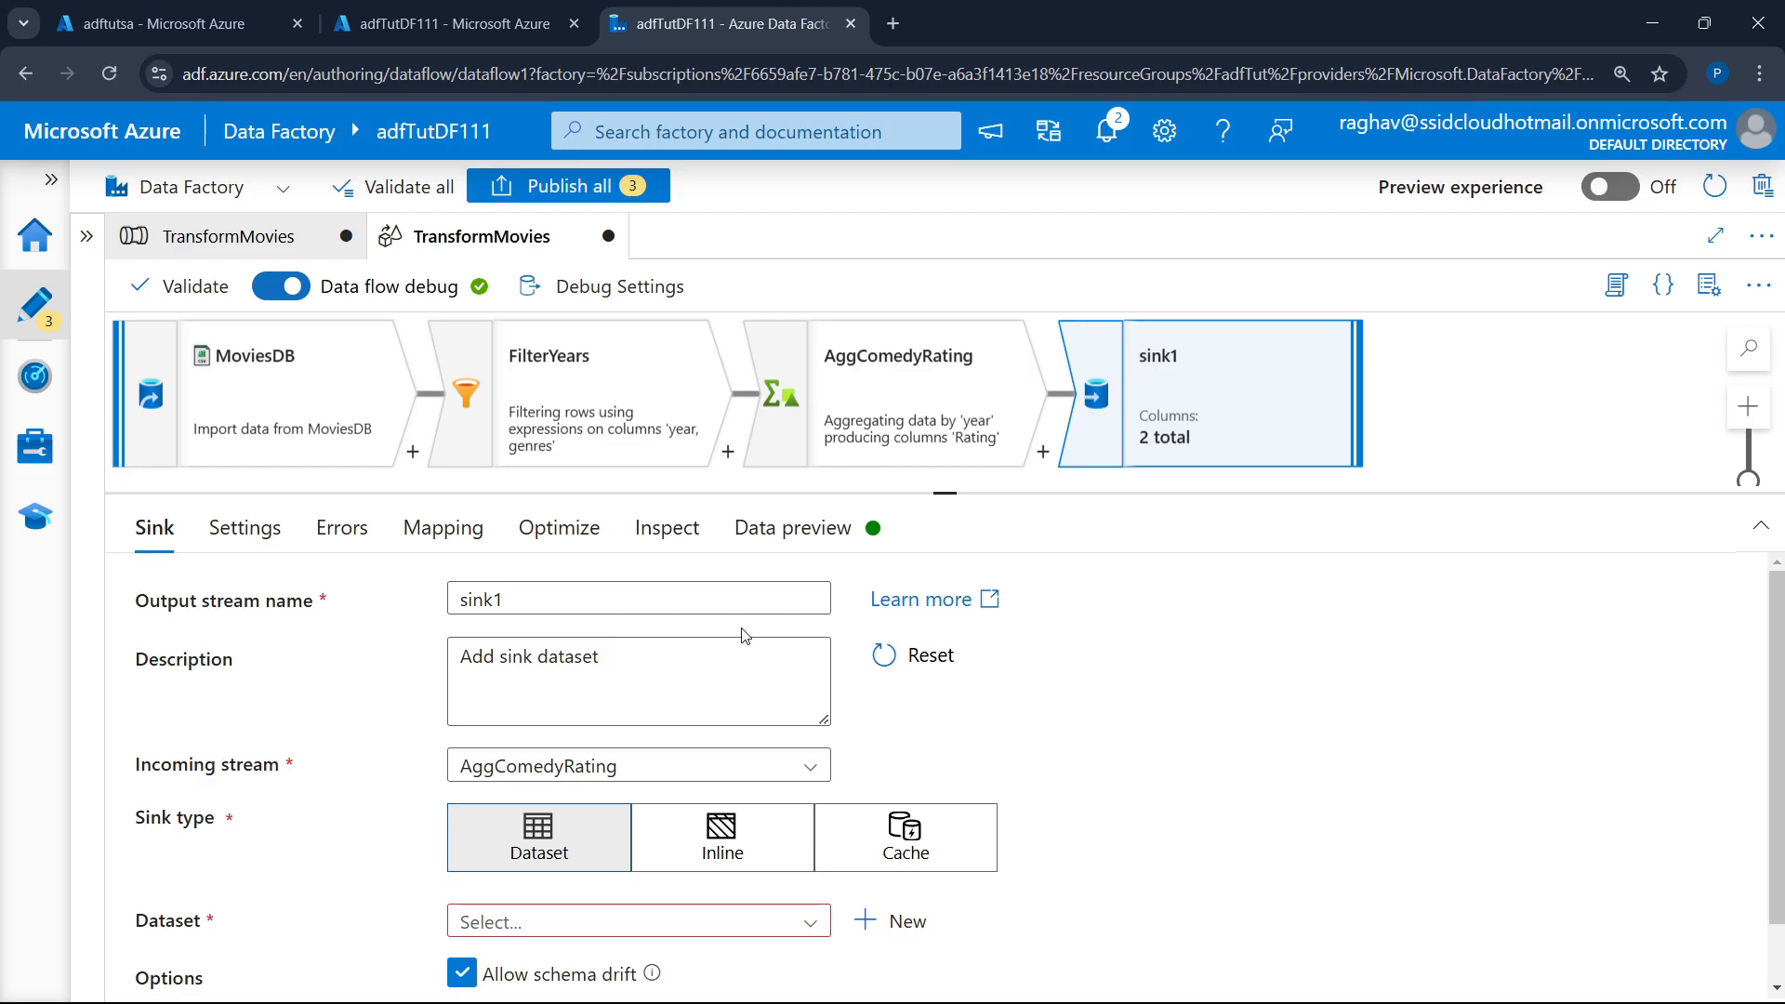
- Start a new dataset for the sink, using Azure Data Lake Storage Gen2 as the data store and DelimitedText as the format
{"action": "scroll", "coordinate": [484, 866], "scroll_direction": "down", "scroll_amount": 1}
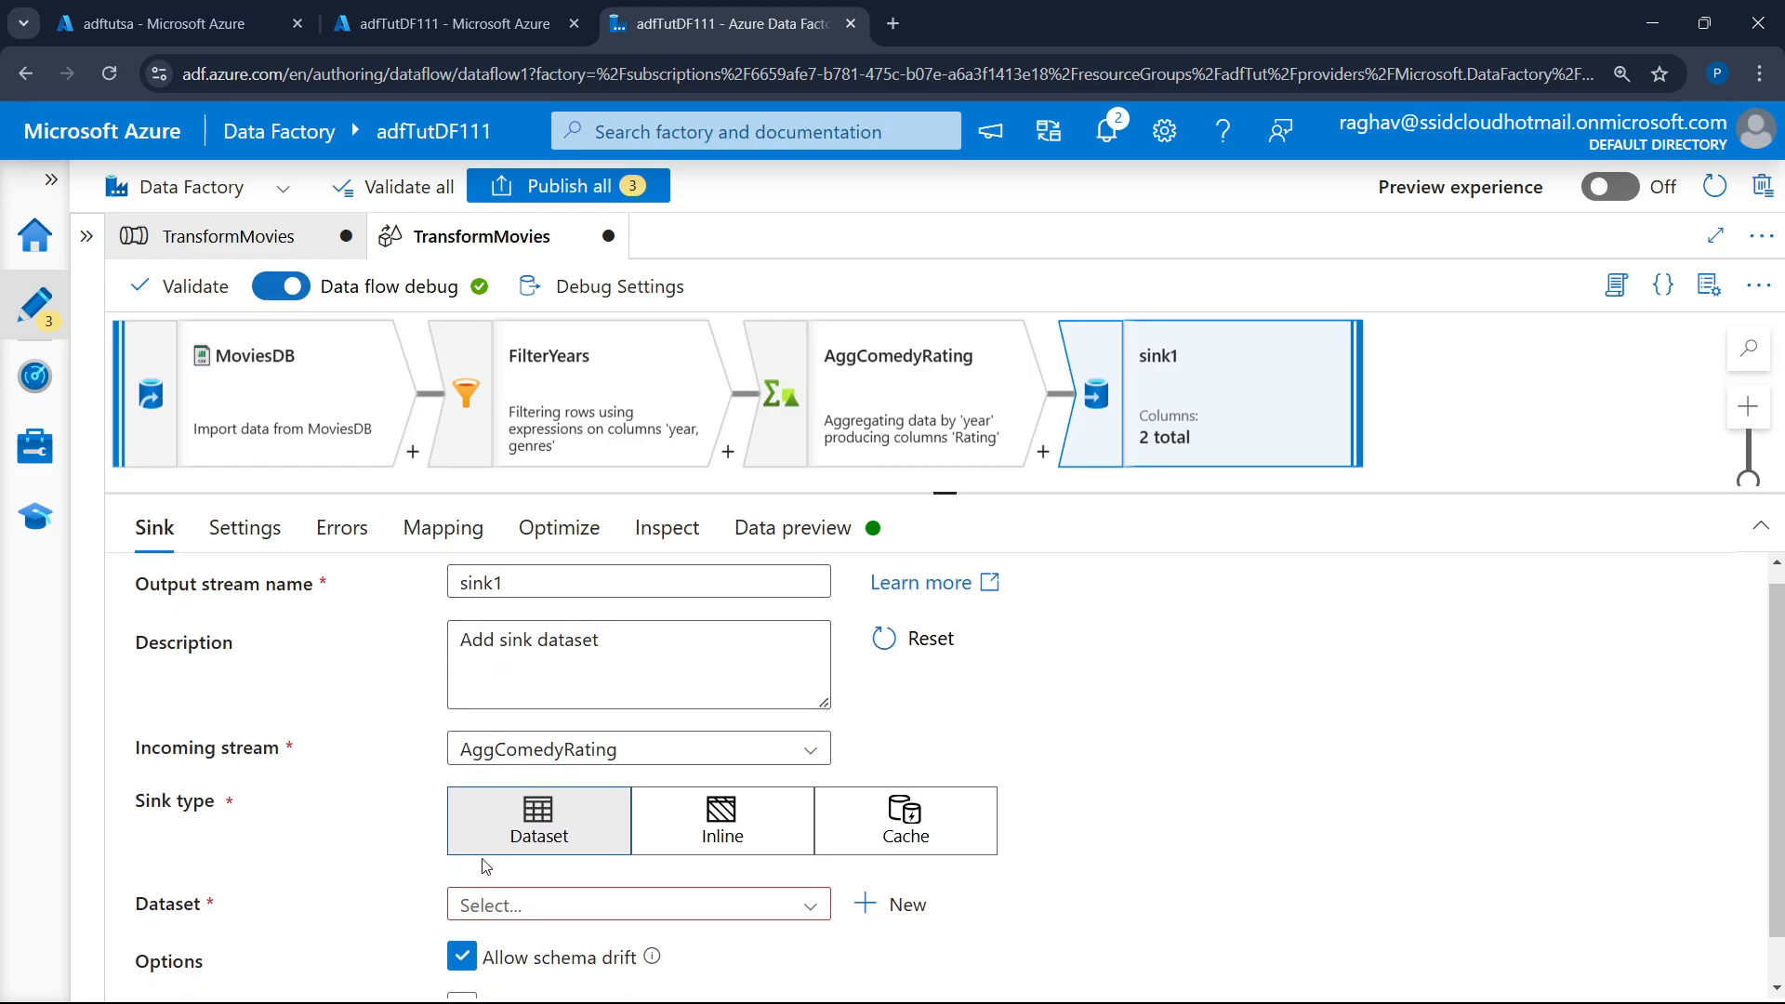
{"action": "scroll", "coordinate": [484, 866], "scroll_direction": "down", "scroll_amount": 1}
{"action": "left_click", "coordinate": [906, 852]}
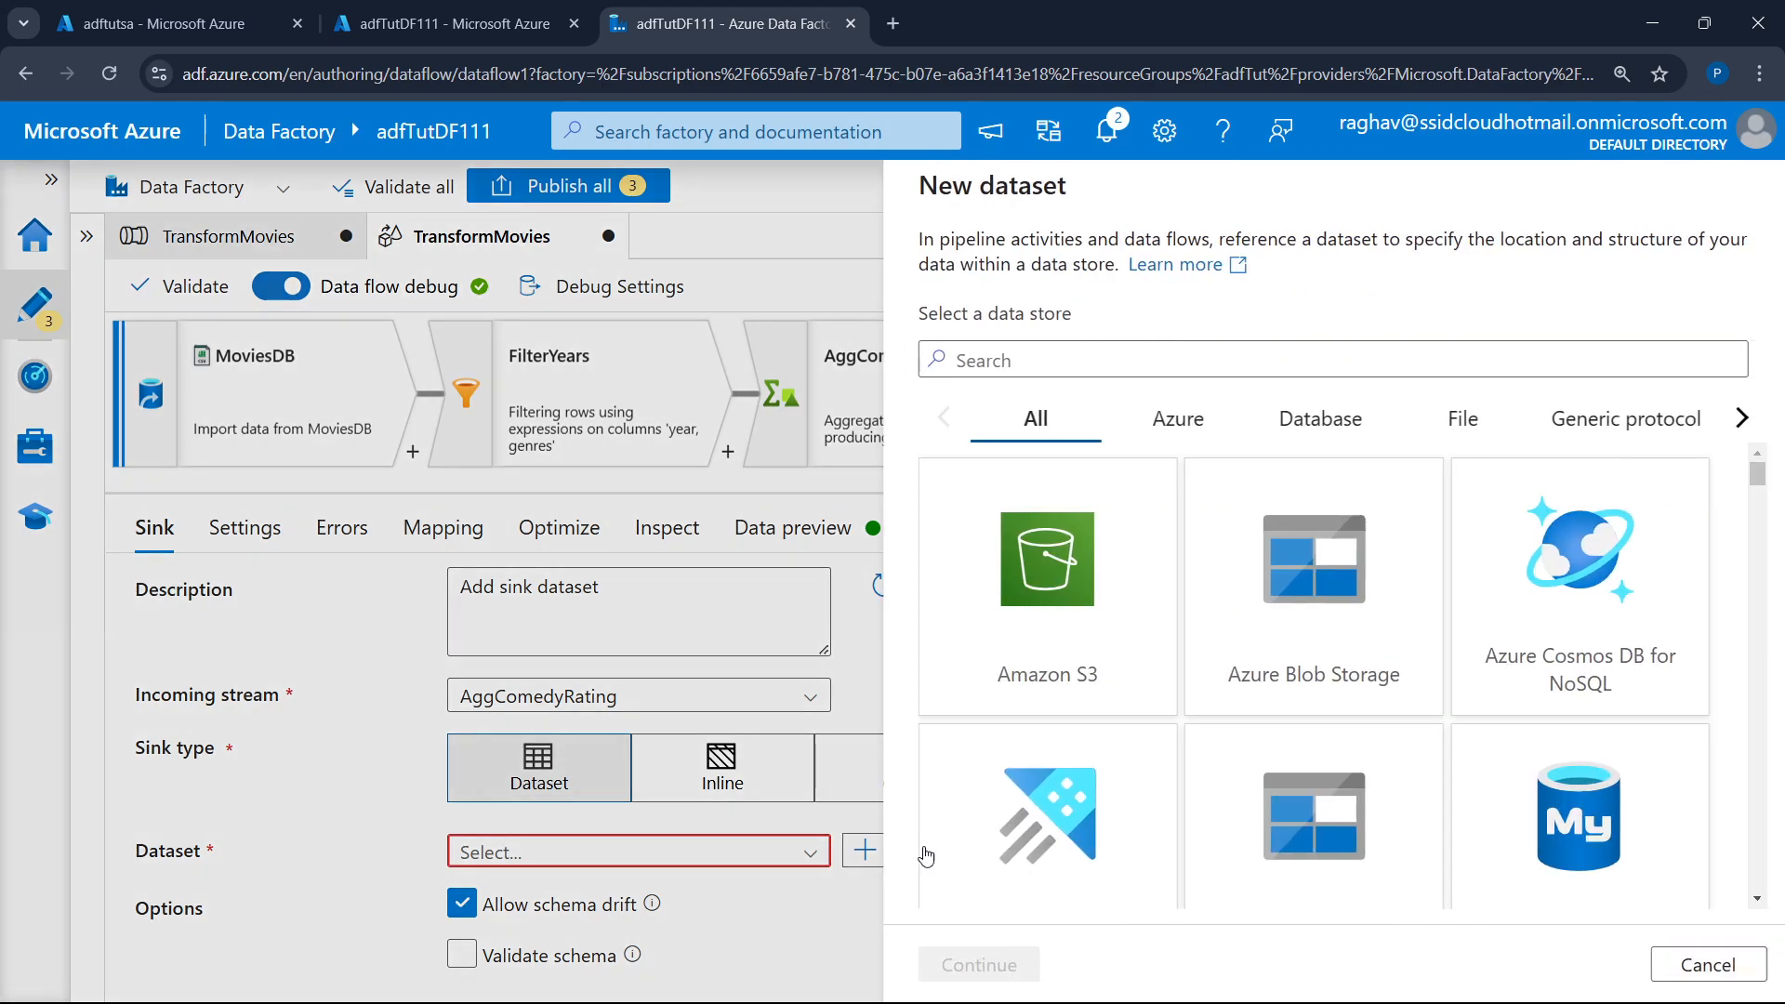
{"action": "scroll", "coordinate": [1283, 642], "scroll_direction": "down", "scroll_amount": 3}
{"action": "left_click", "coordinate": [1309, 688]}
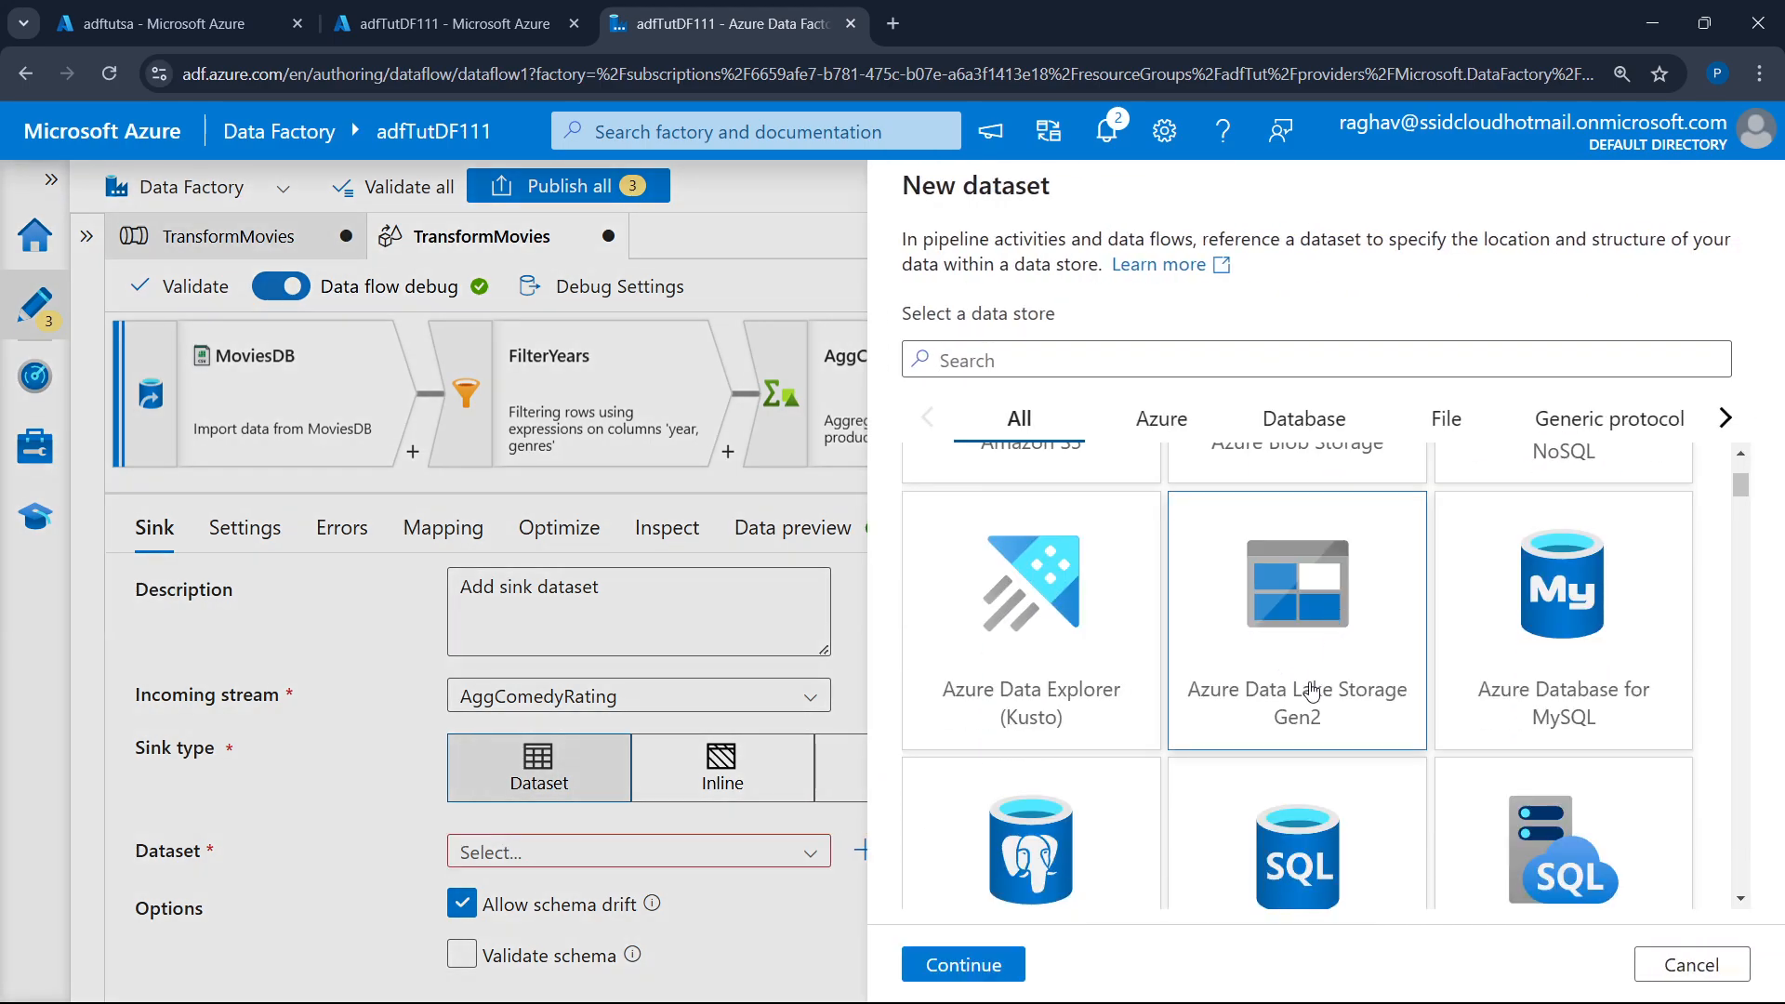
{"action": "left_click", "coordinate": [967, 964]}
{"action": "left_click", "coordinate": [1333, 443]}
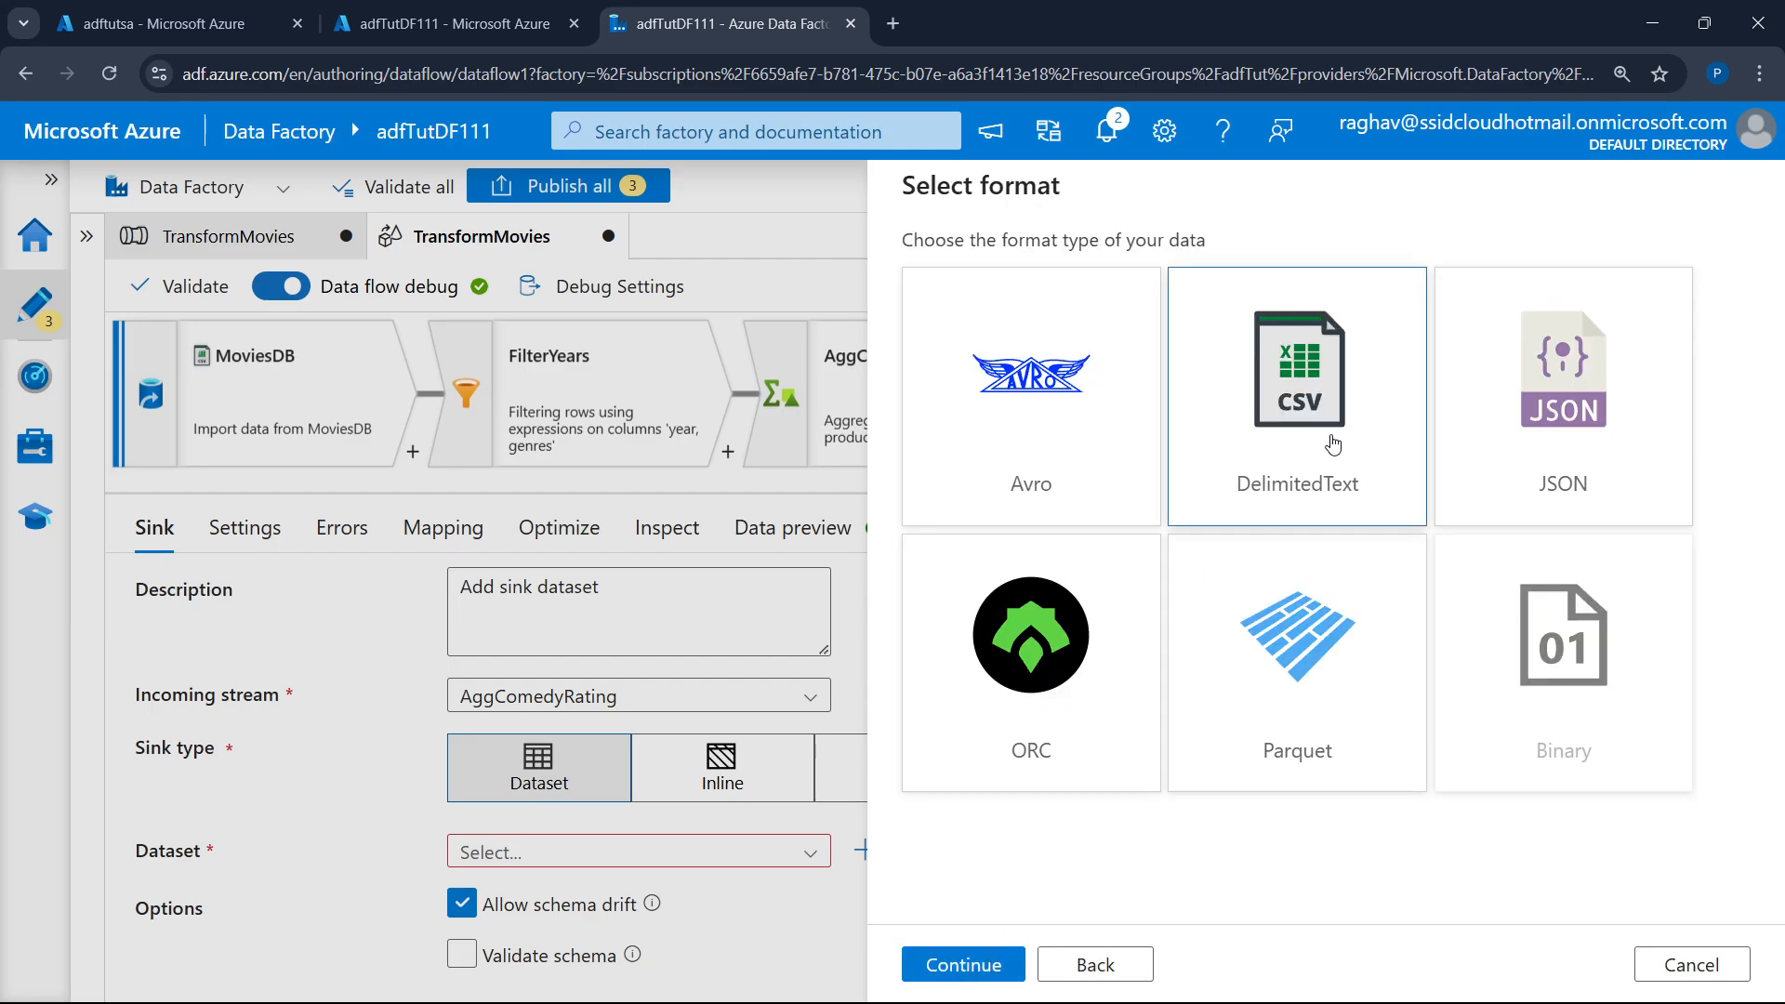
{"action": "left_click", "coordinate": [971, 967]}
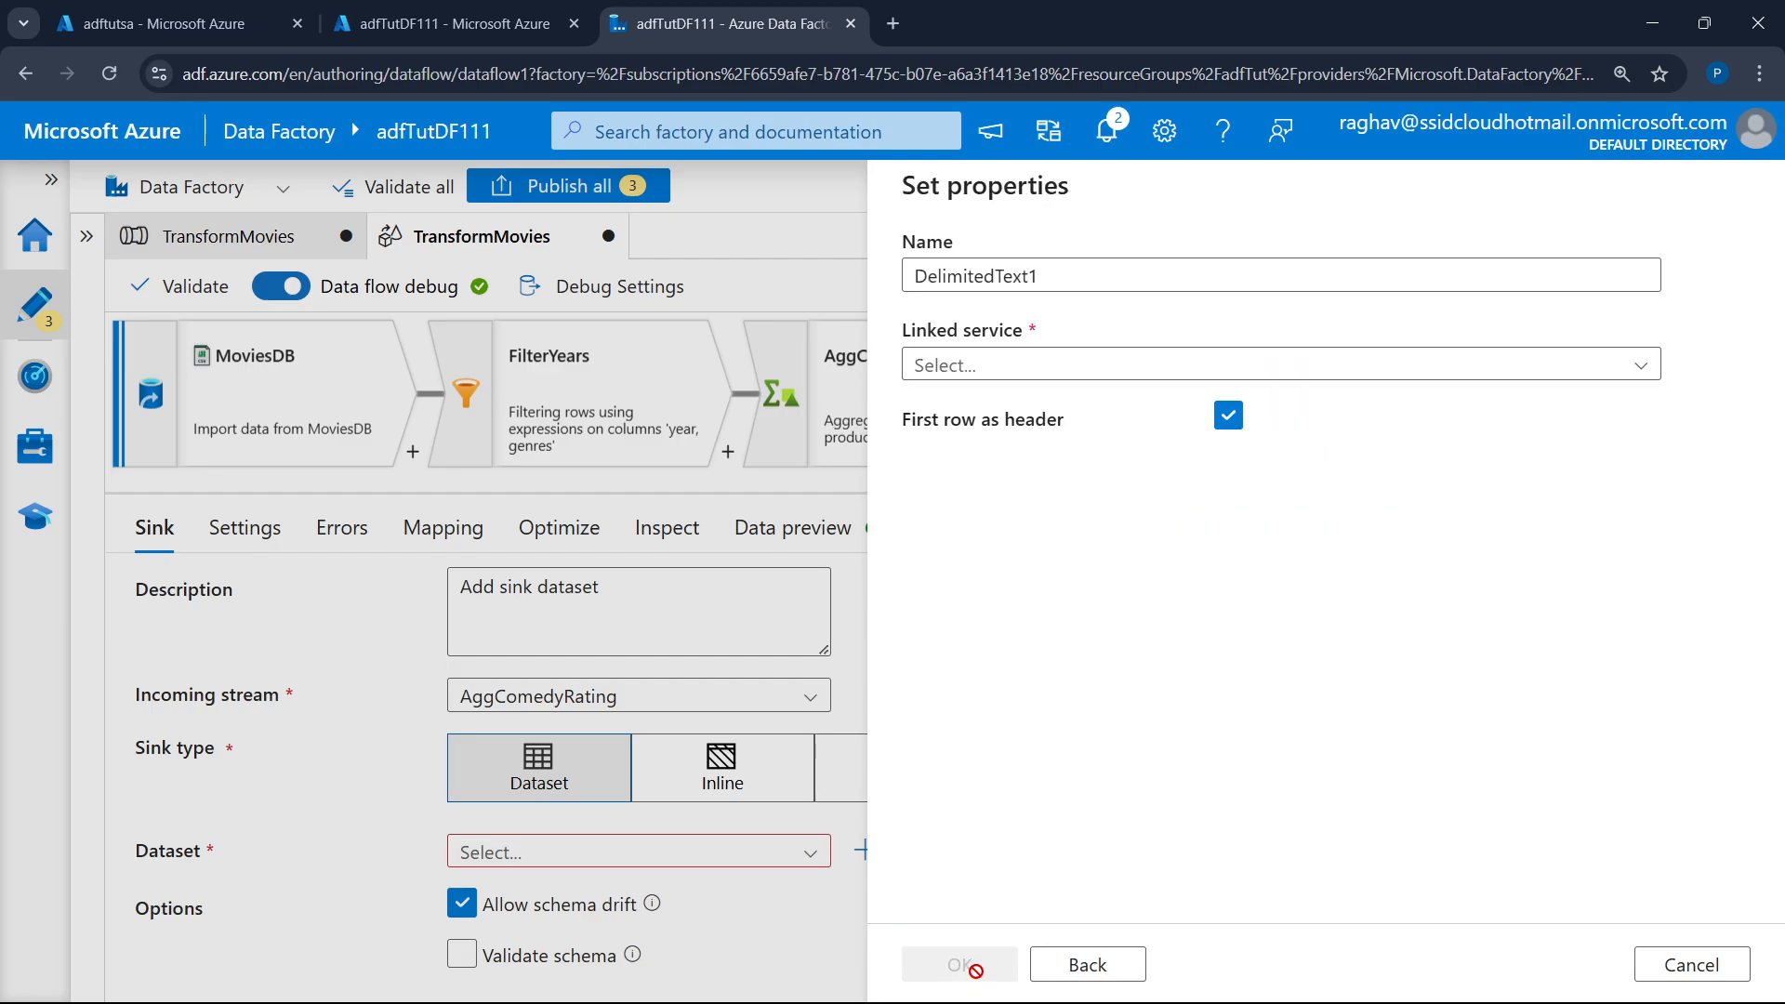
- Set the sink dataset's linked service to ADLSGen2 and its file path to the destination folder
{"action": "left_click", "coordinate": [1142, 367]}
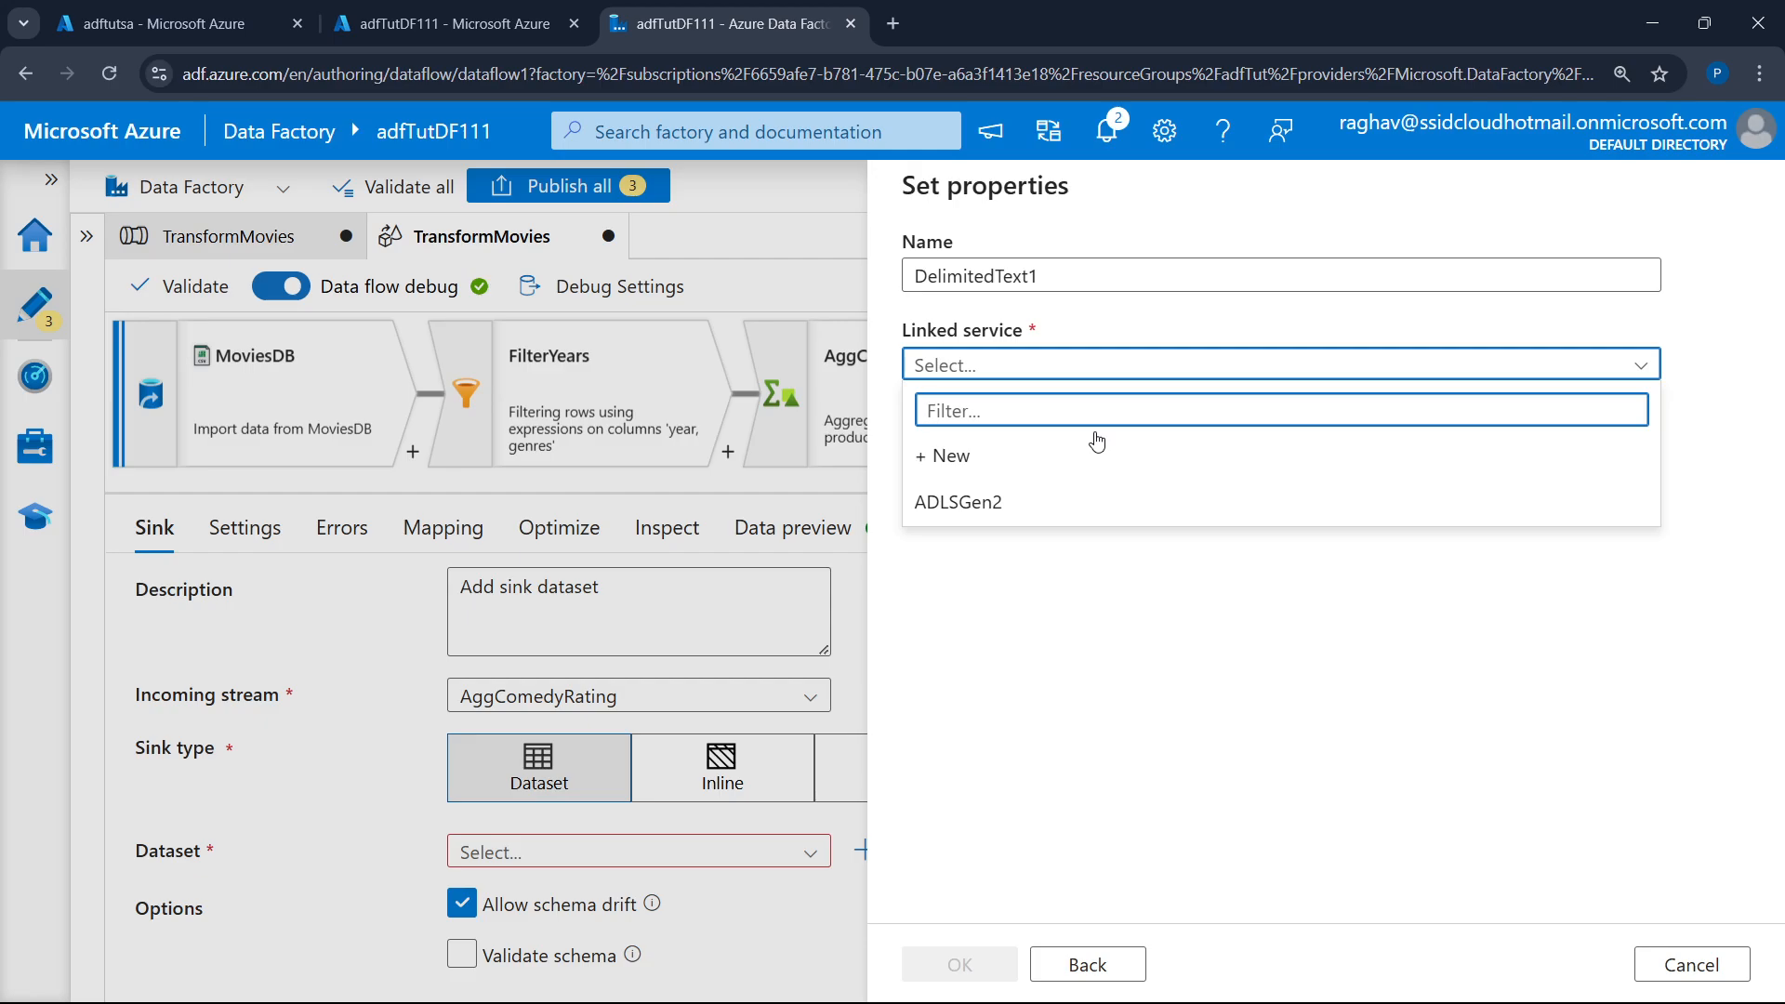
{"action": "left_click", "coordinate": [1012, 516]}
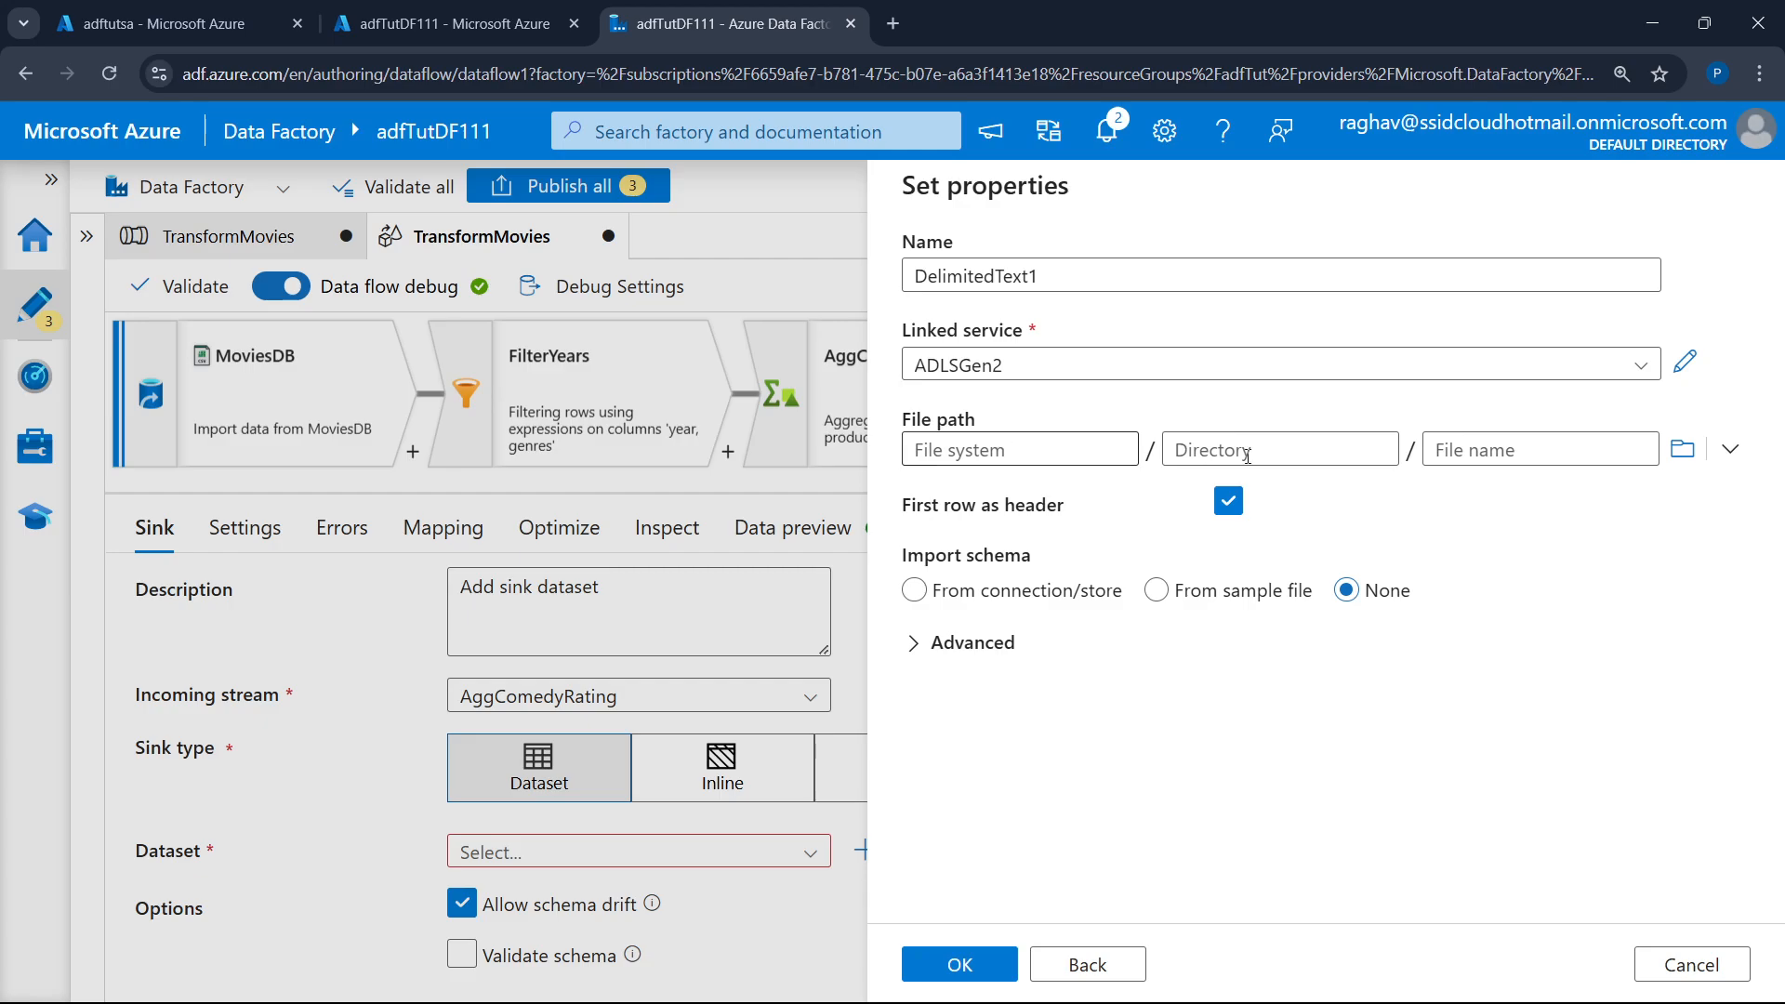
{"action": "left_click", "coordinate": [1682, 449]}
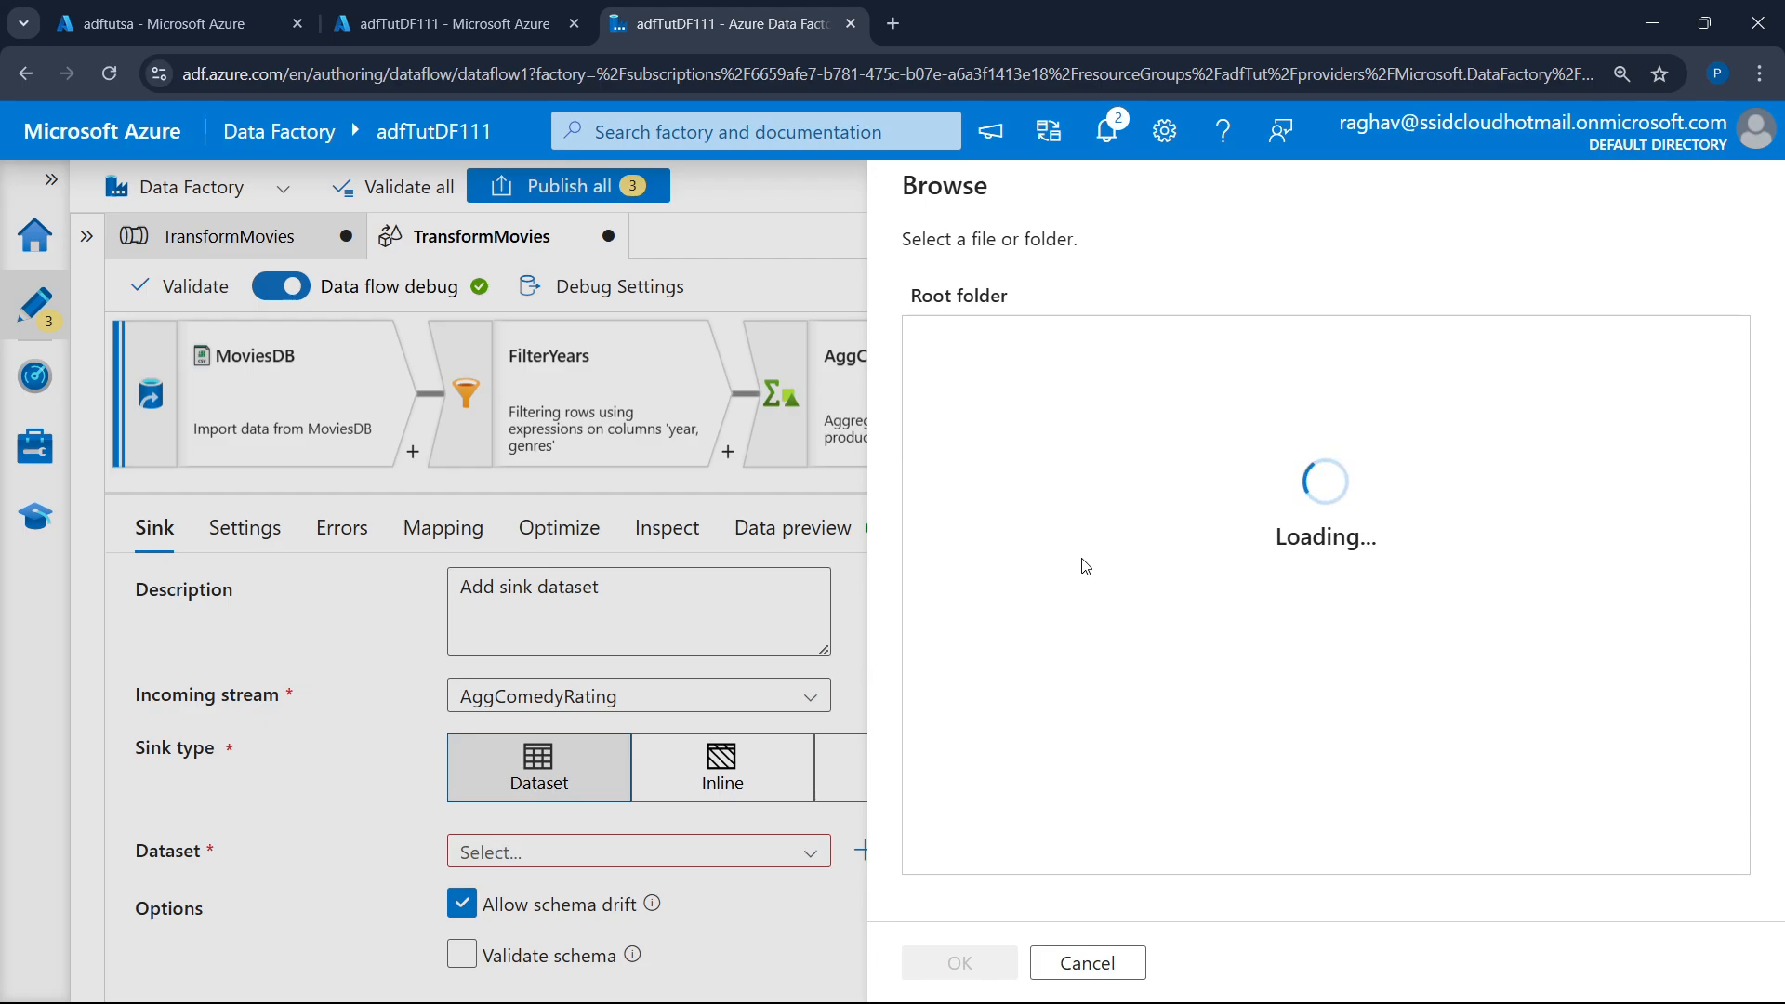
{"action": "left_click", "coordinate": [1123, 959]}
{"action": "left_click", "coordinate": [1682, 452]}
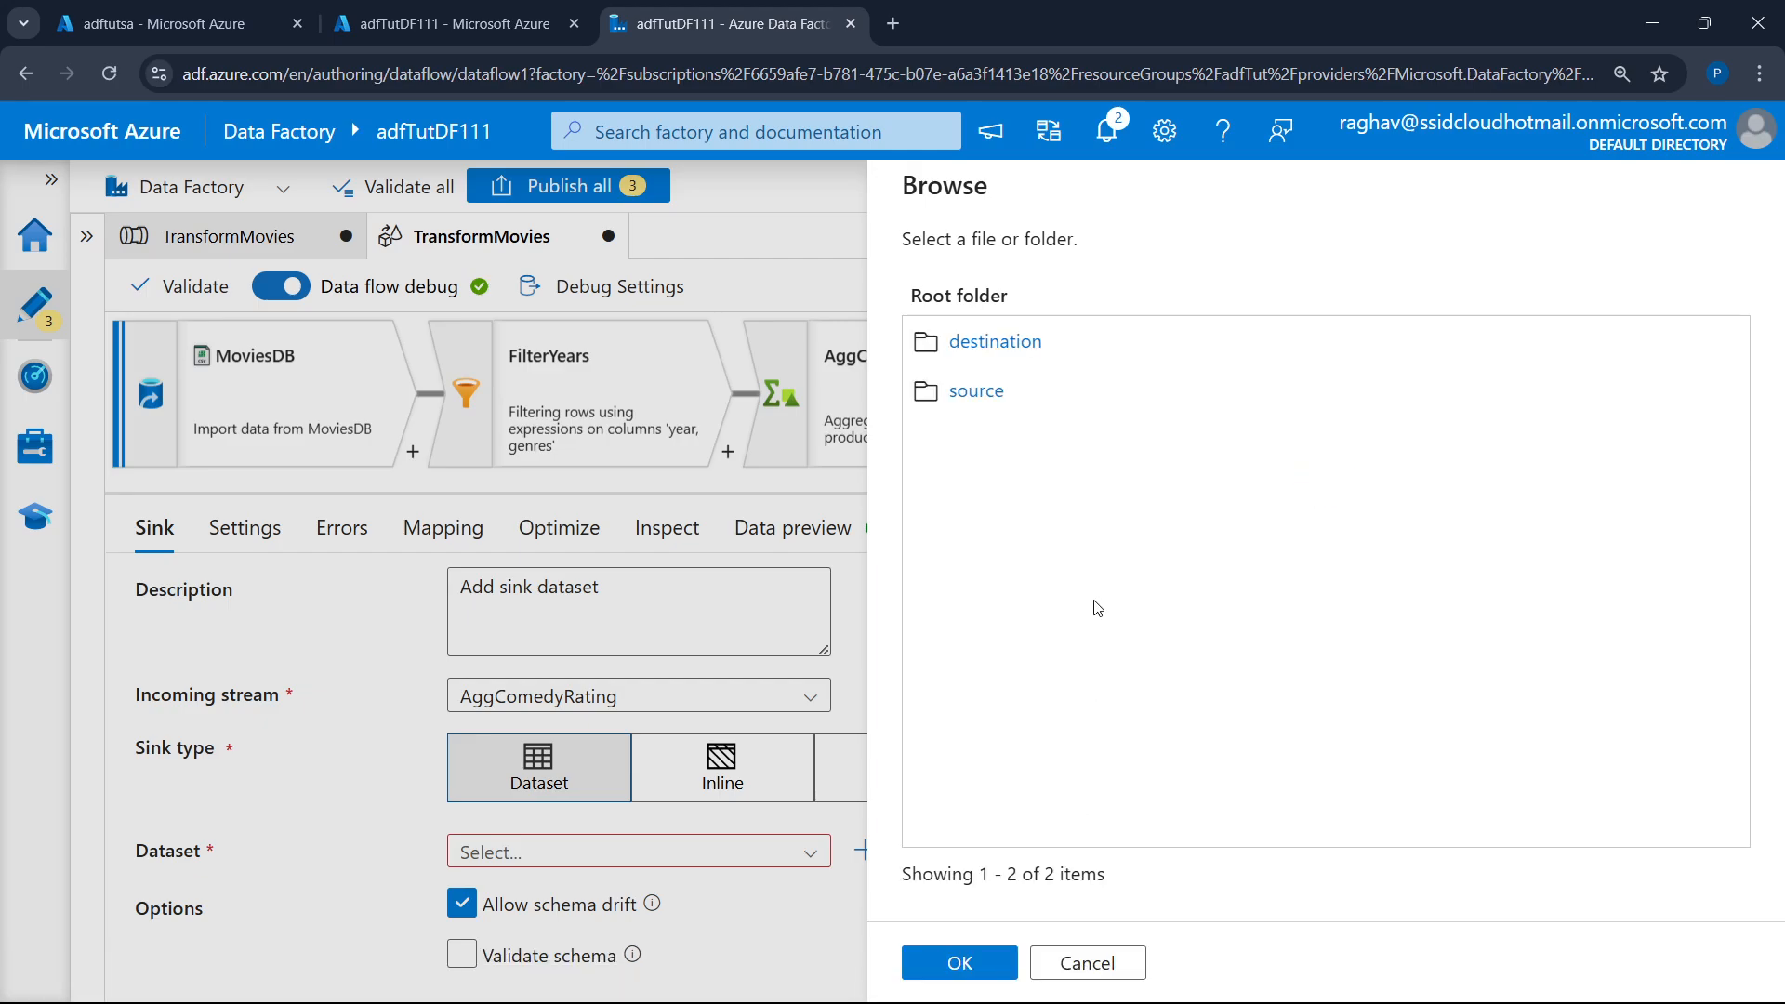
{"action": "left_click", "coordinate": [1000, 342]}
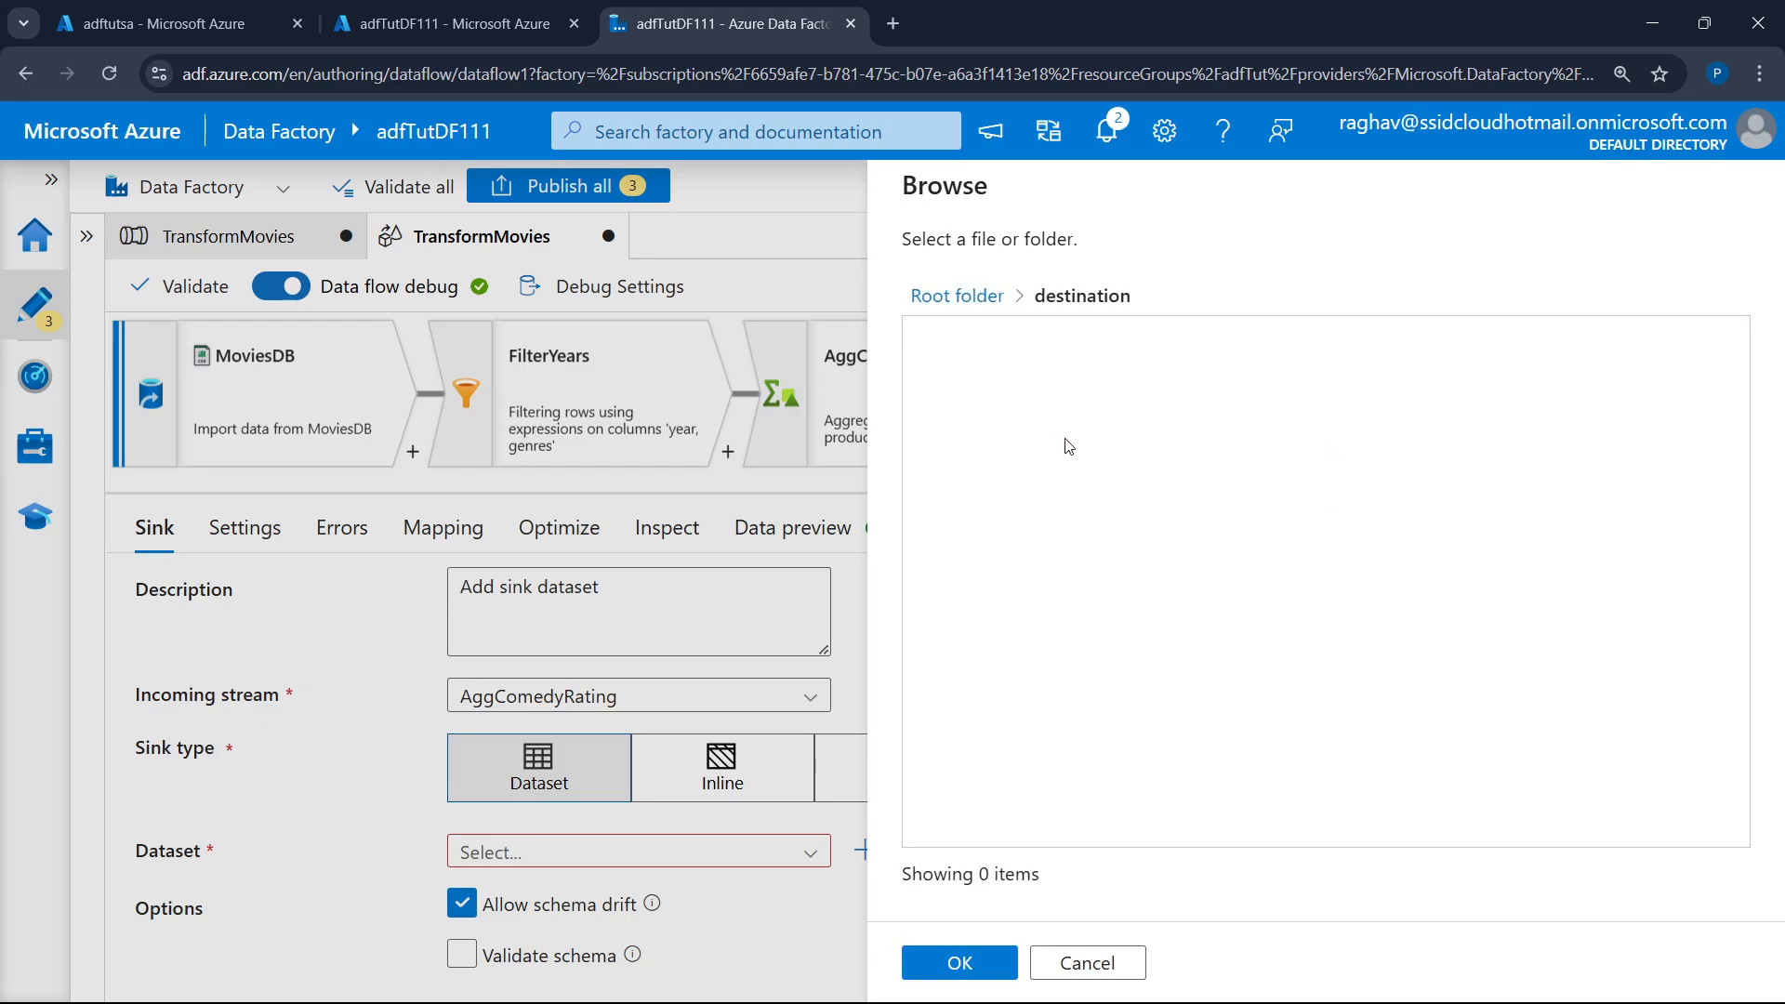
{"action": "left_click", "coordinate": [961, 970]}
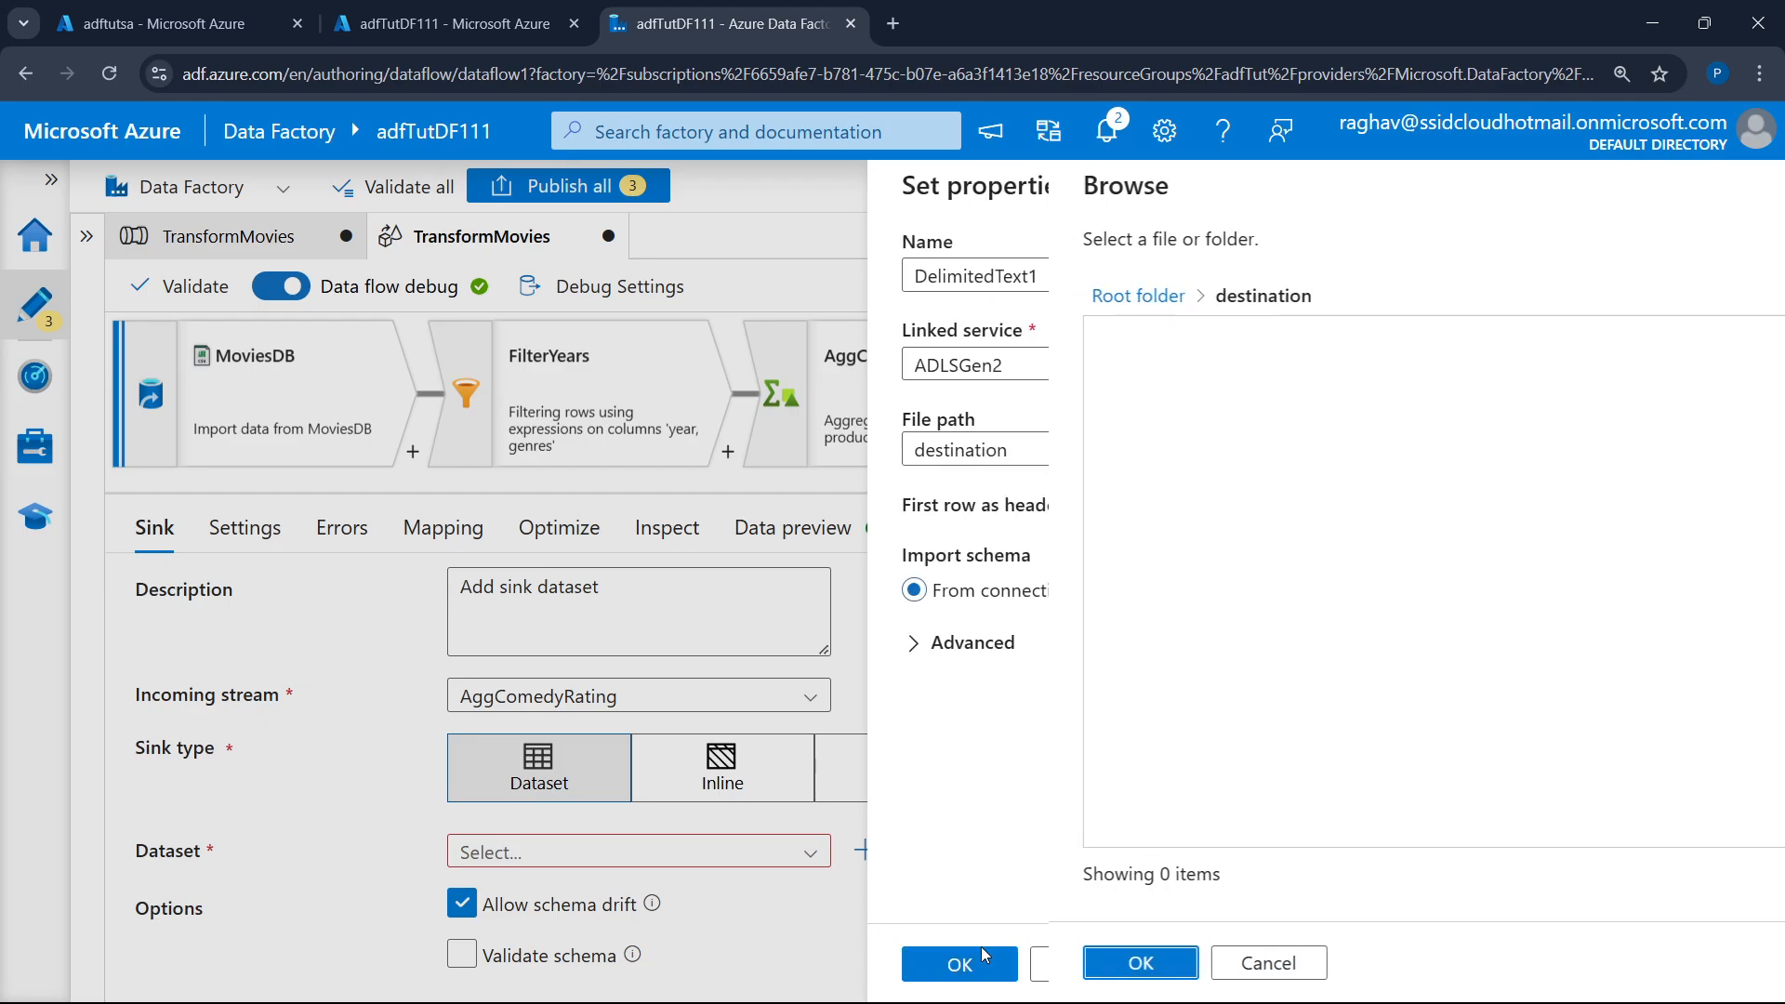
- Set the sink dataset's schema import to None, leave the file name blank, and create the dataset
{"action": "left_click", "coordinate": [1507, 450]}
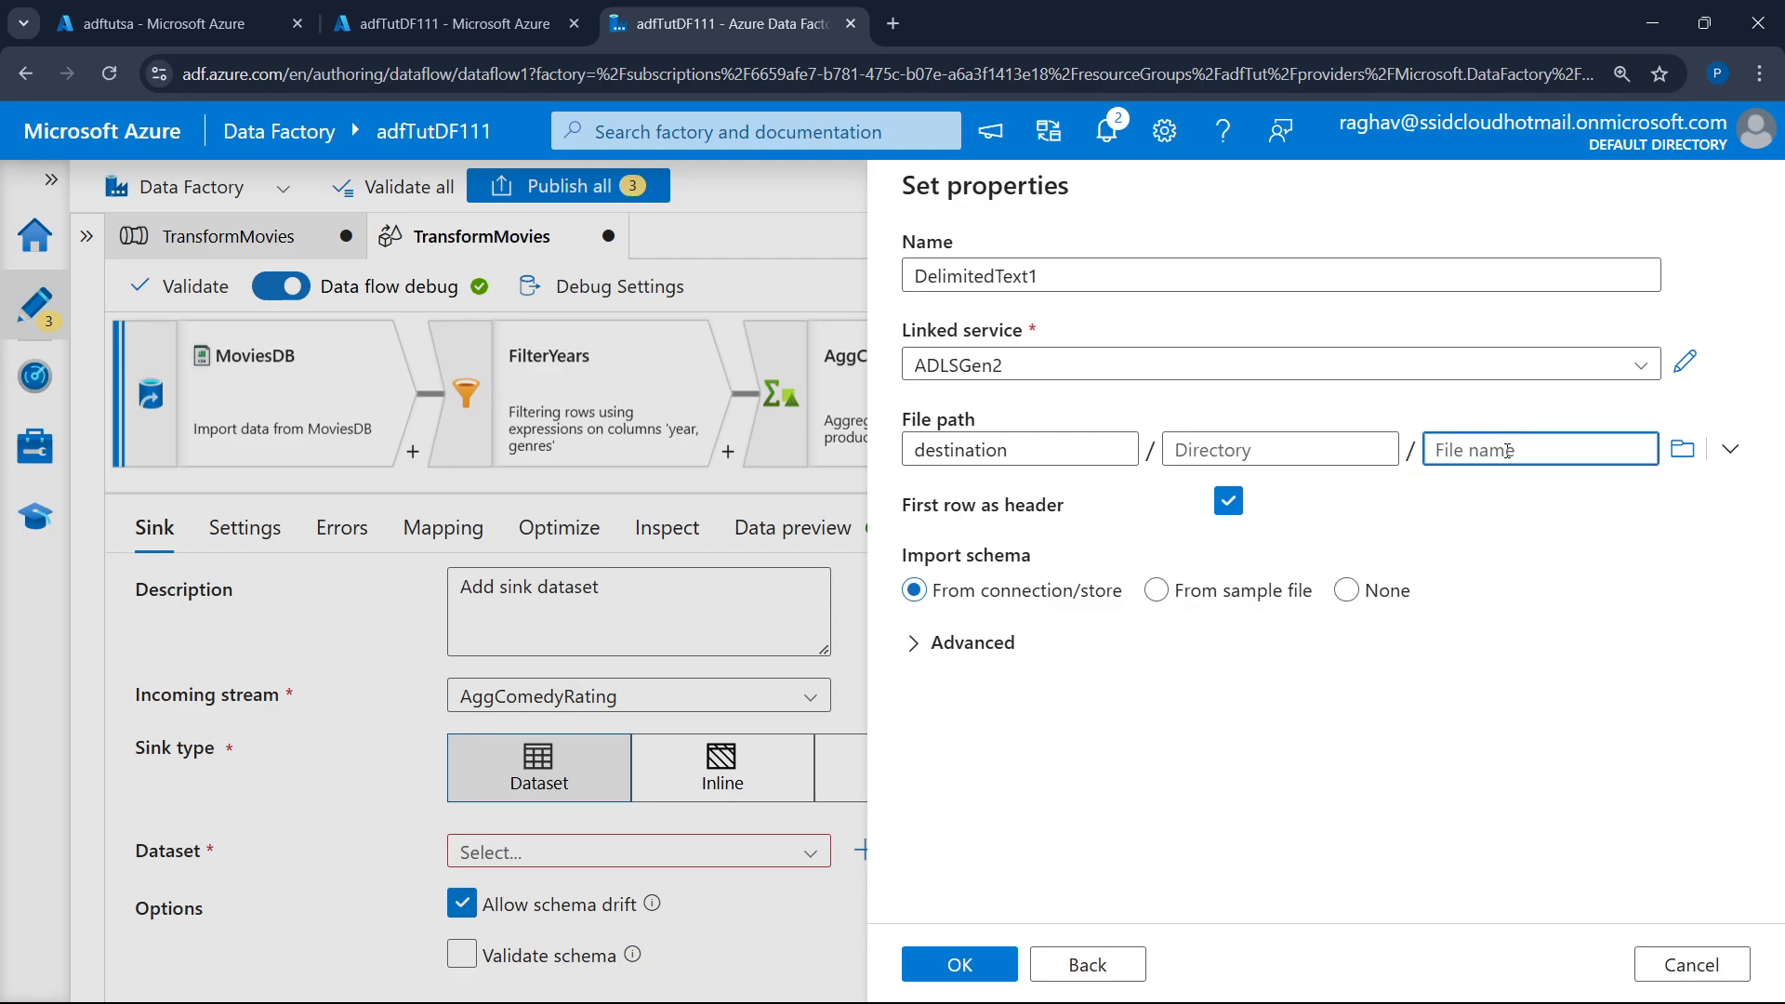
{"action": "left_click", "coordinate": [1346, 590]}
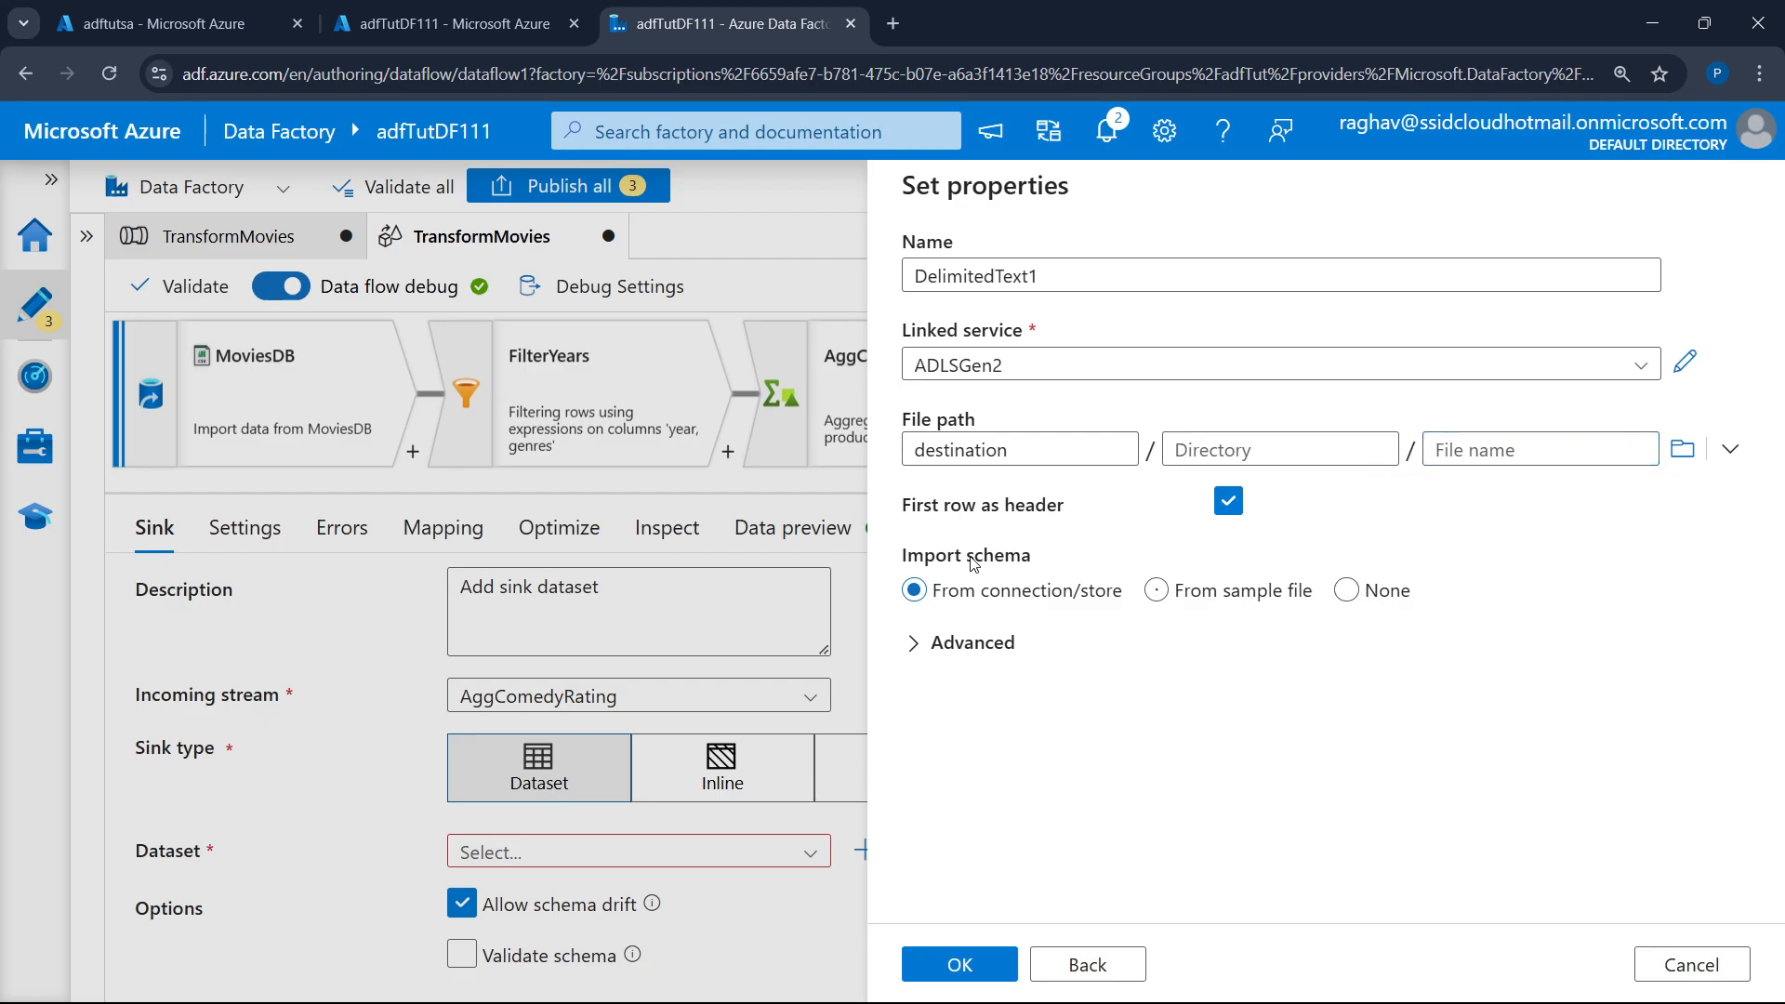
{"action": "left_click", "coordinate": [1347, 591]}
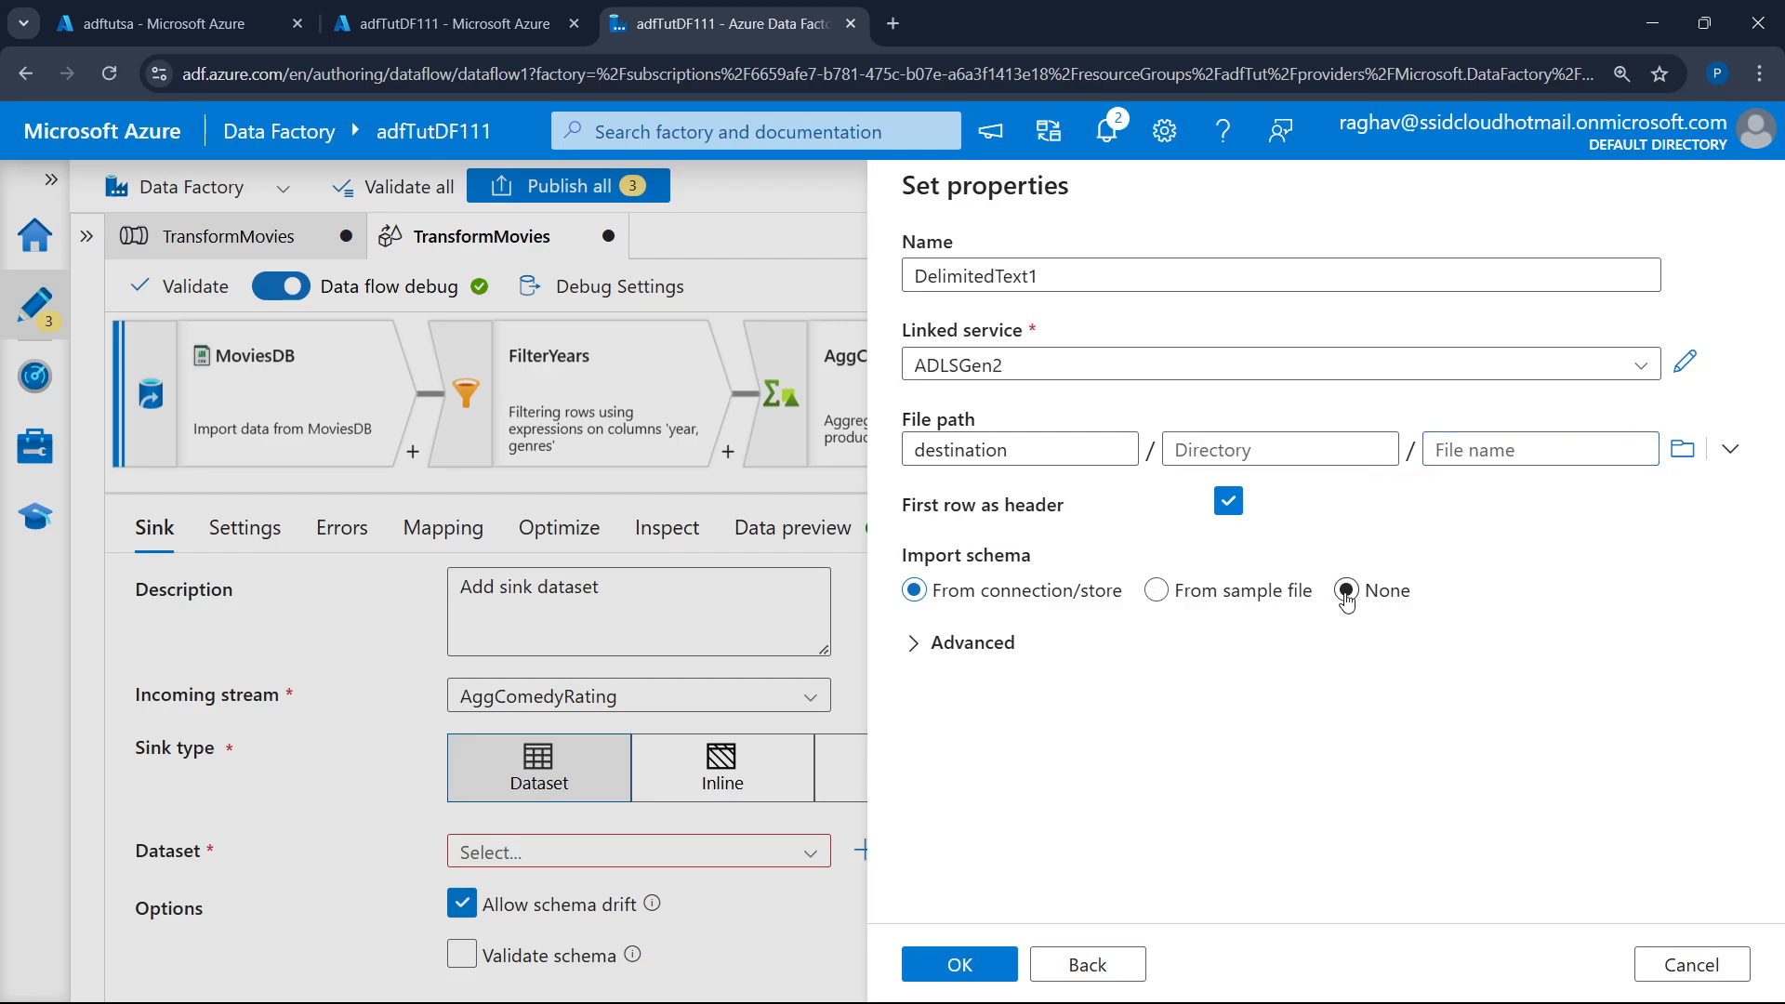
{"action": "left_click", "coordinate": [1010, 958]}
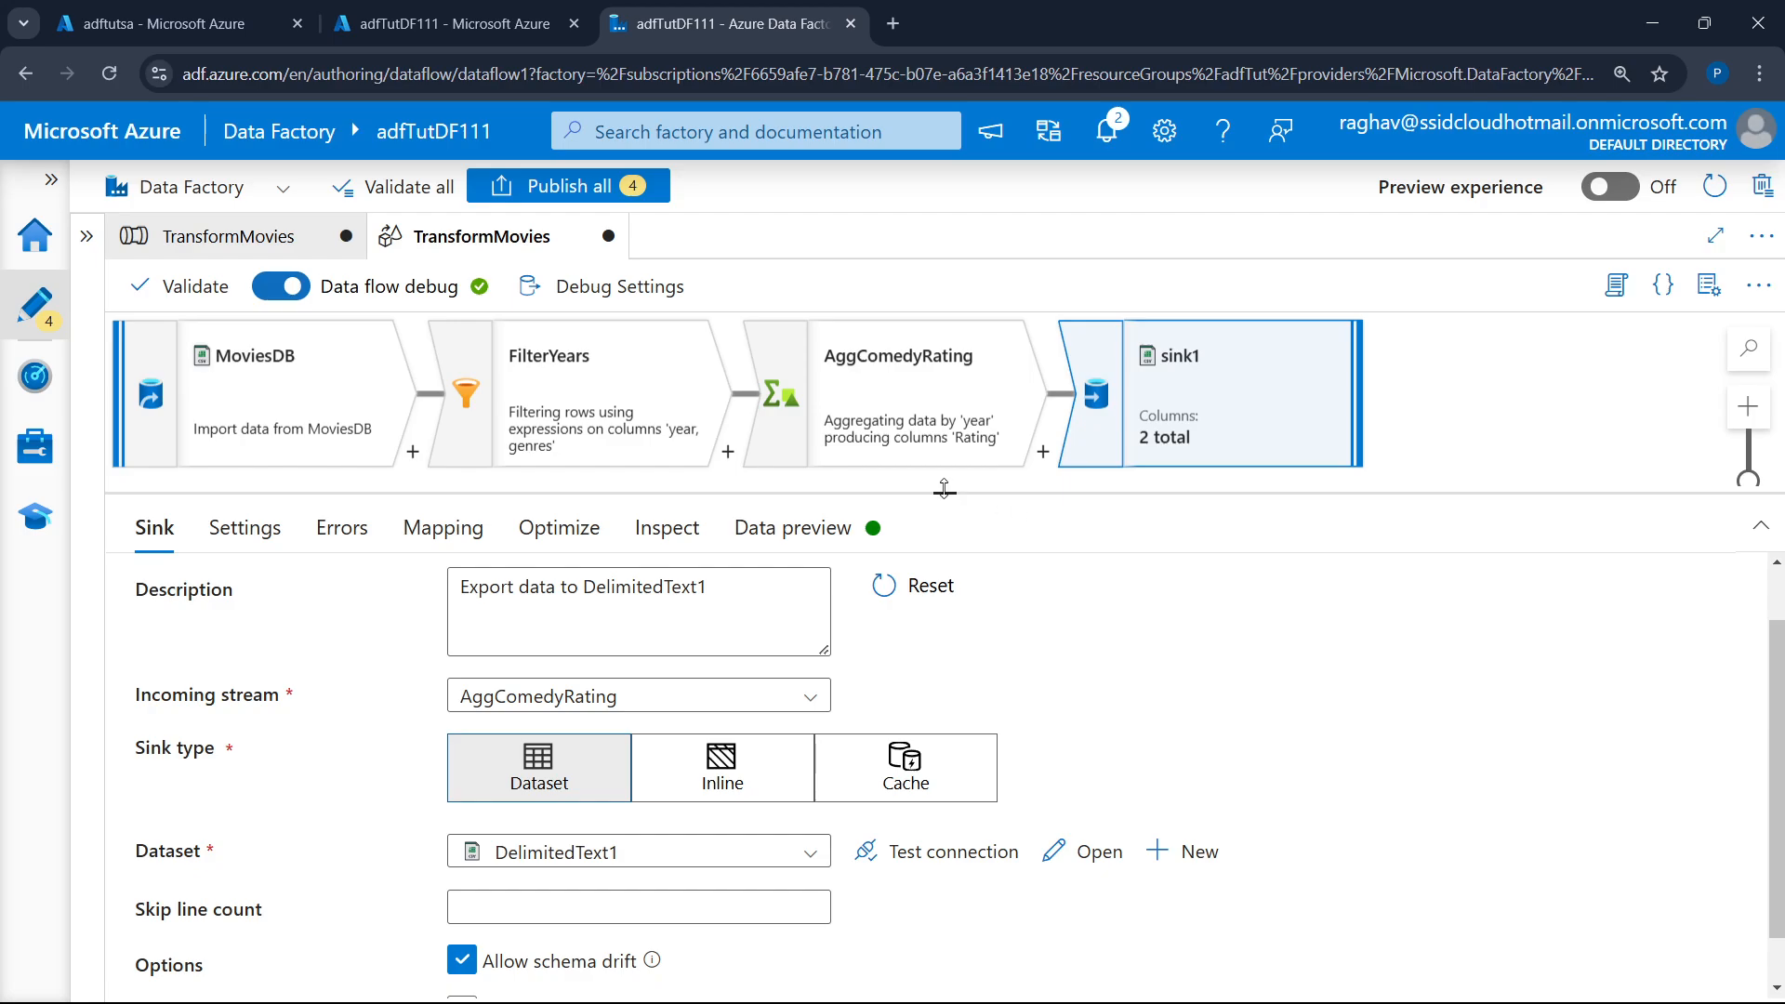
{"action": "left_click_drag", "start_coordinate": [944, 489], "coordinate": [944, 613]}
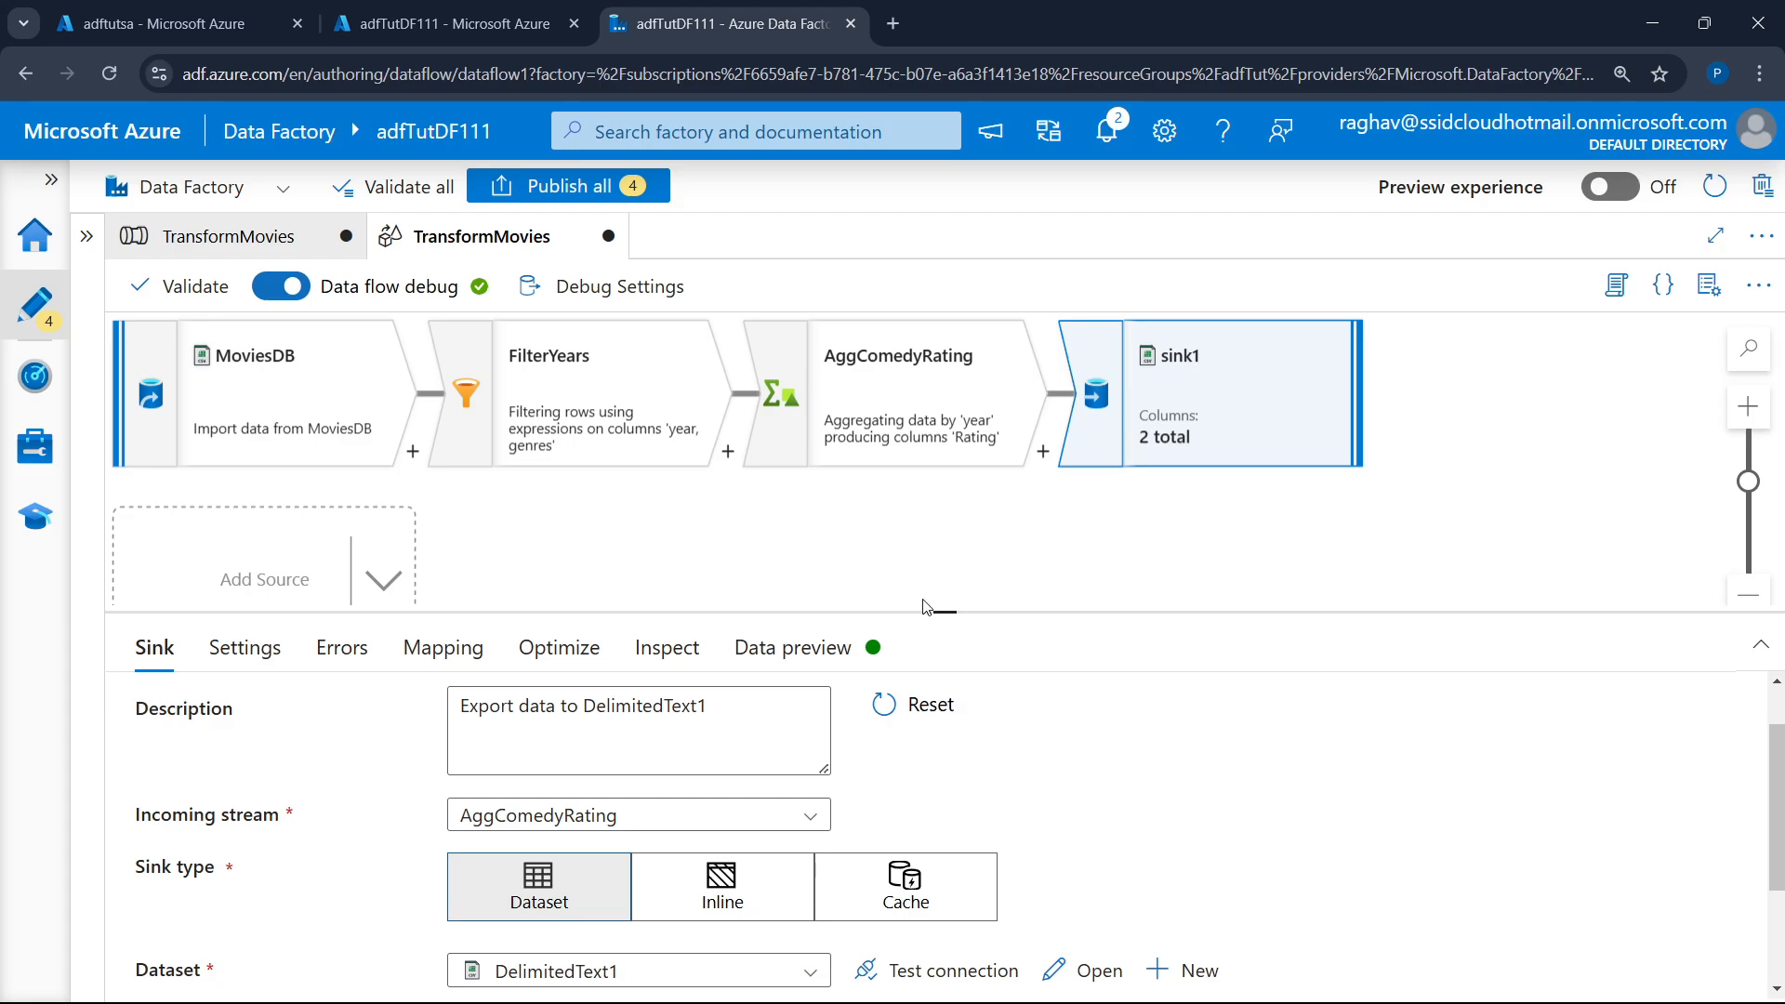
- Return to the TransformMovies pipeline and start a debug run
{"action": "left_click", "coordinate": [269, 238]}
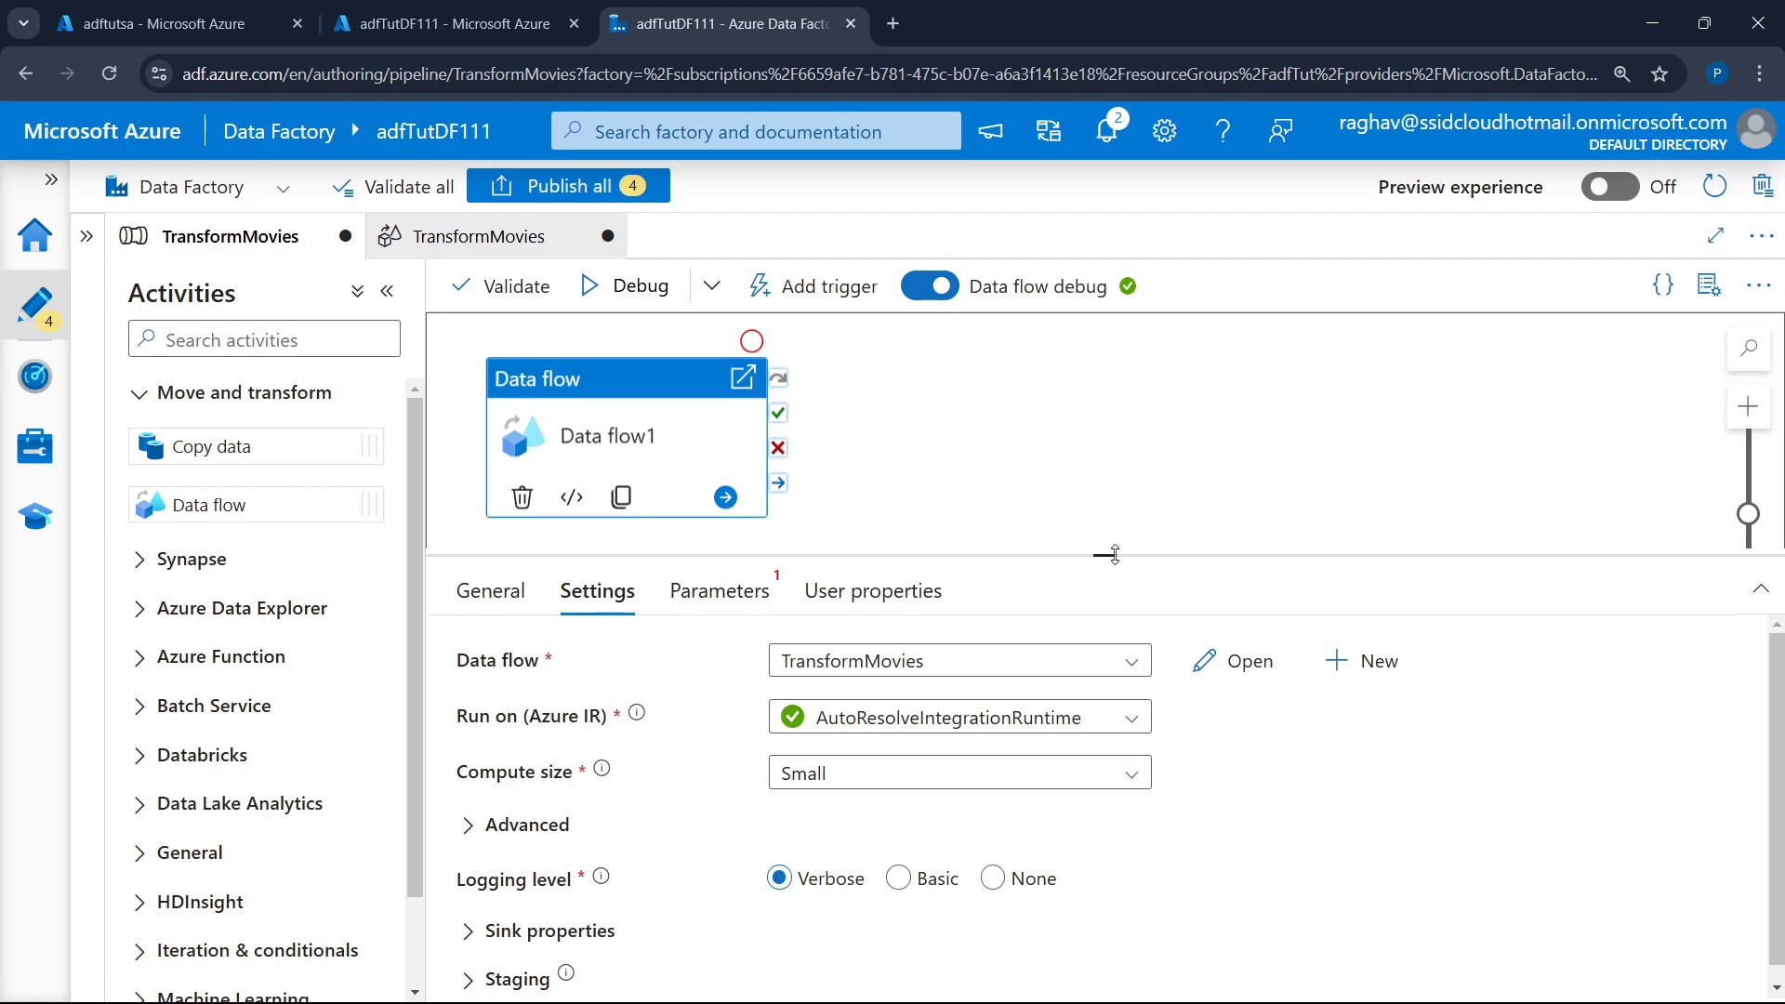
{"action": "left_click", "coordinate": [716, 591]}
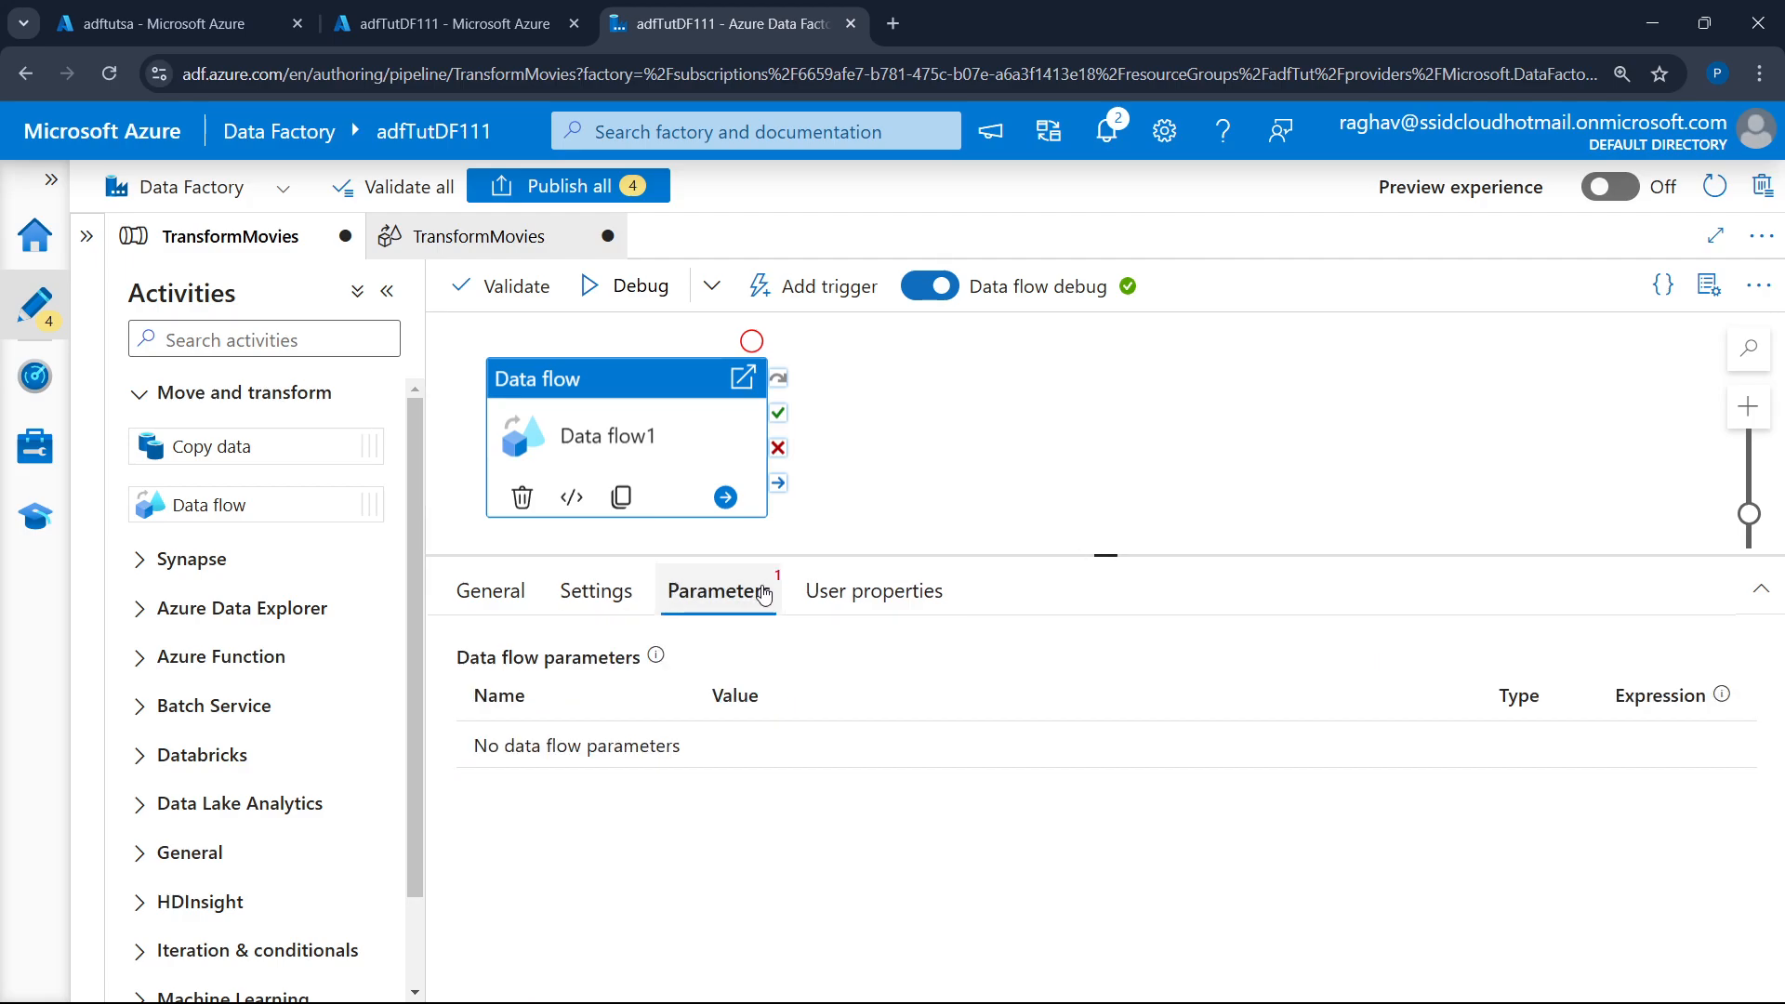
{"action": "left_click", "coordinate": [512, 598]}
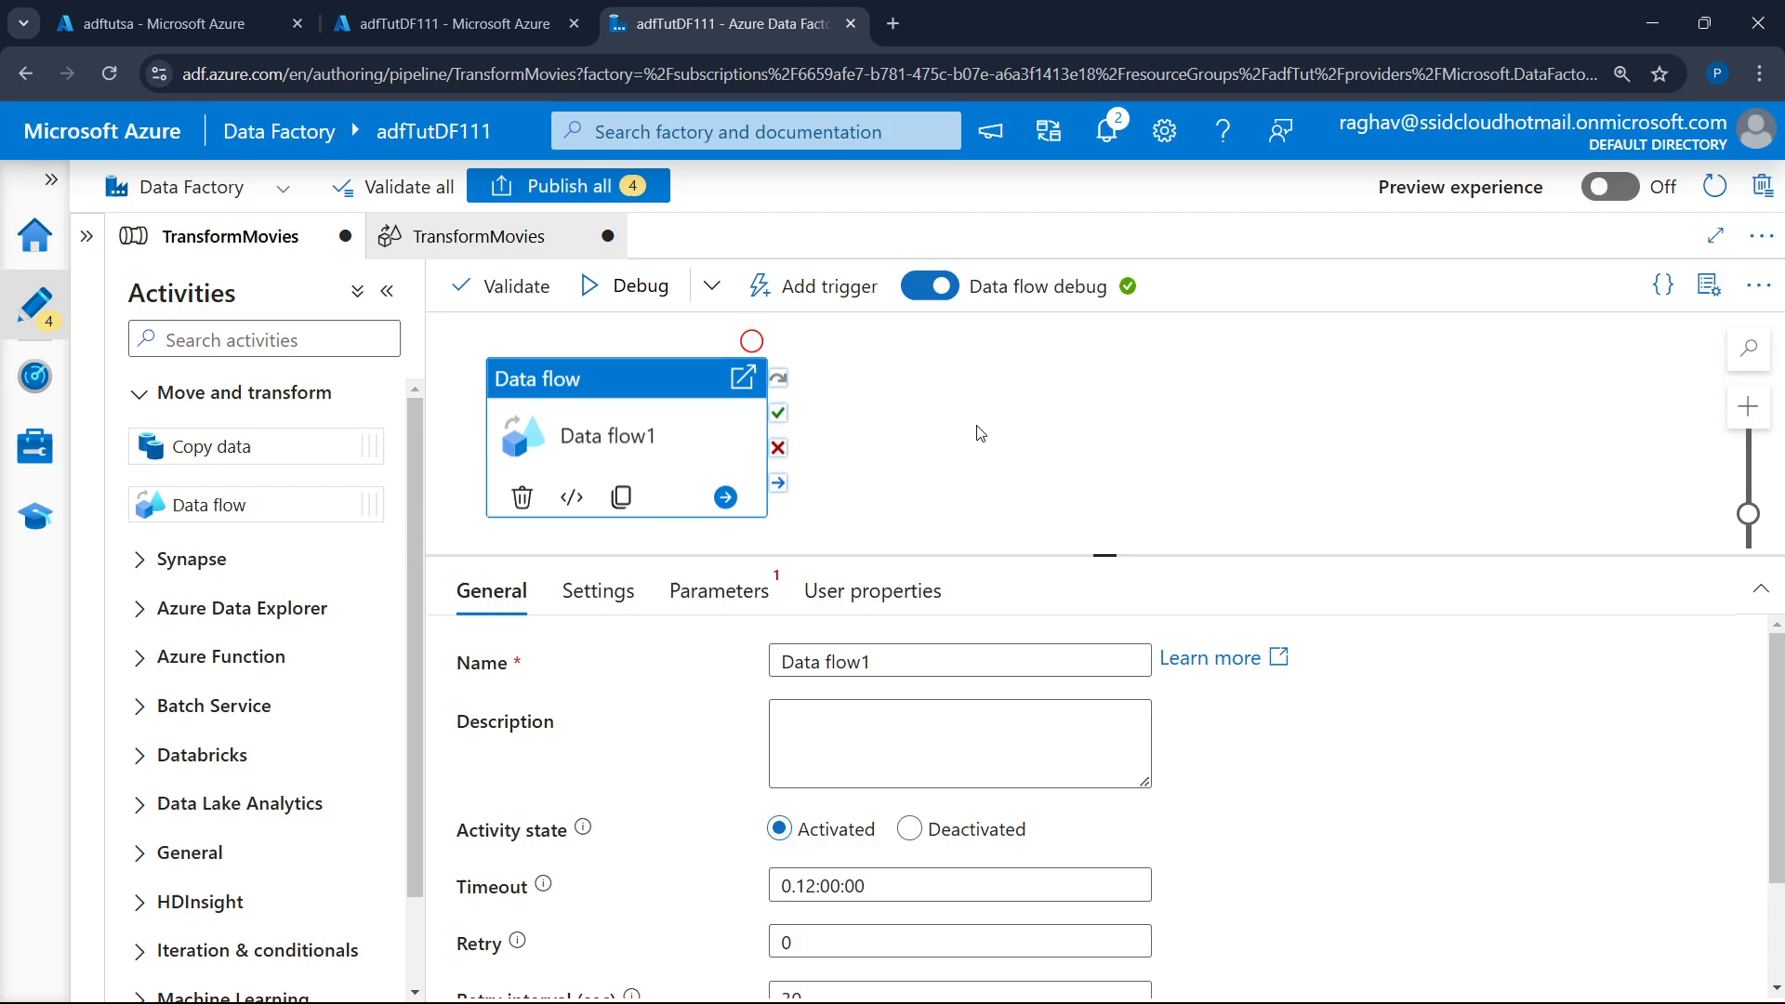
{"action": "left_click", "coordinate": [1129, 442]}
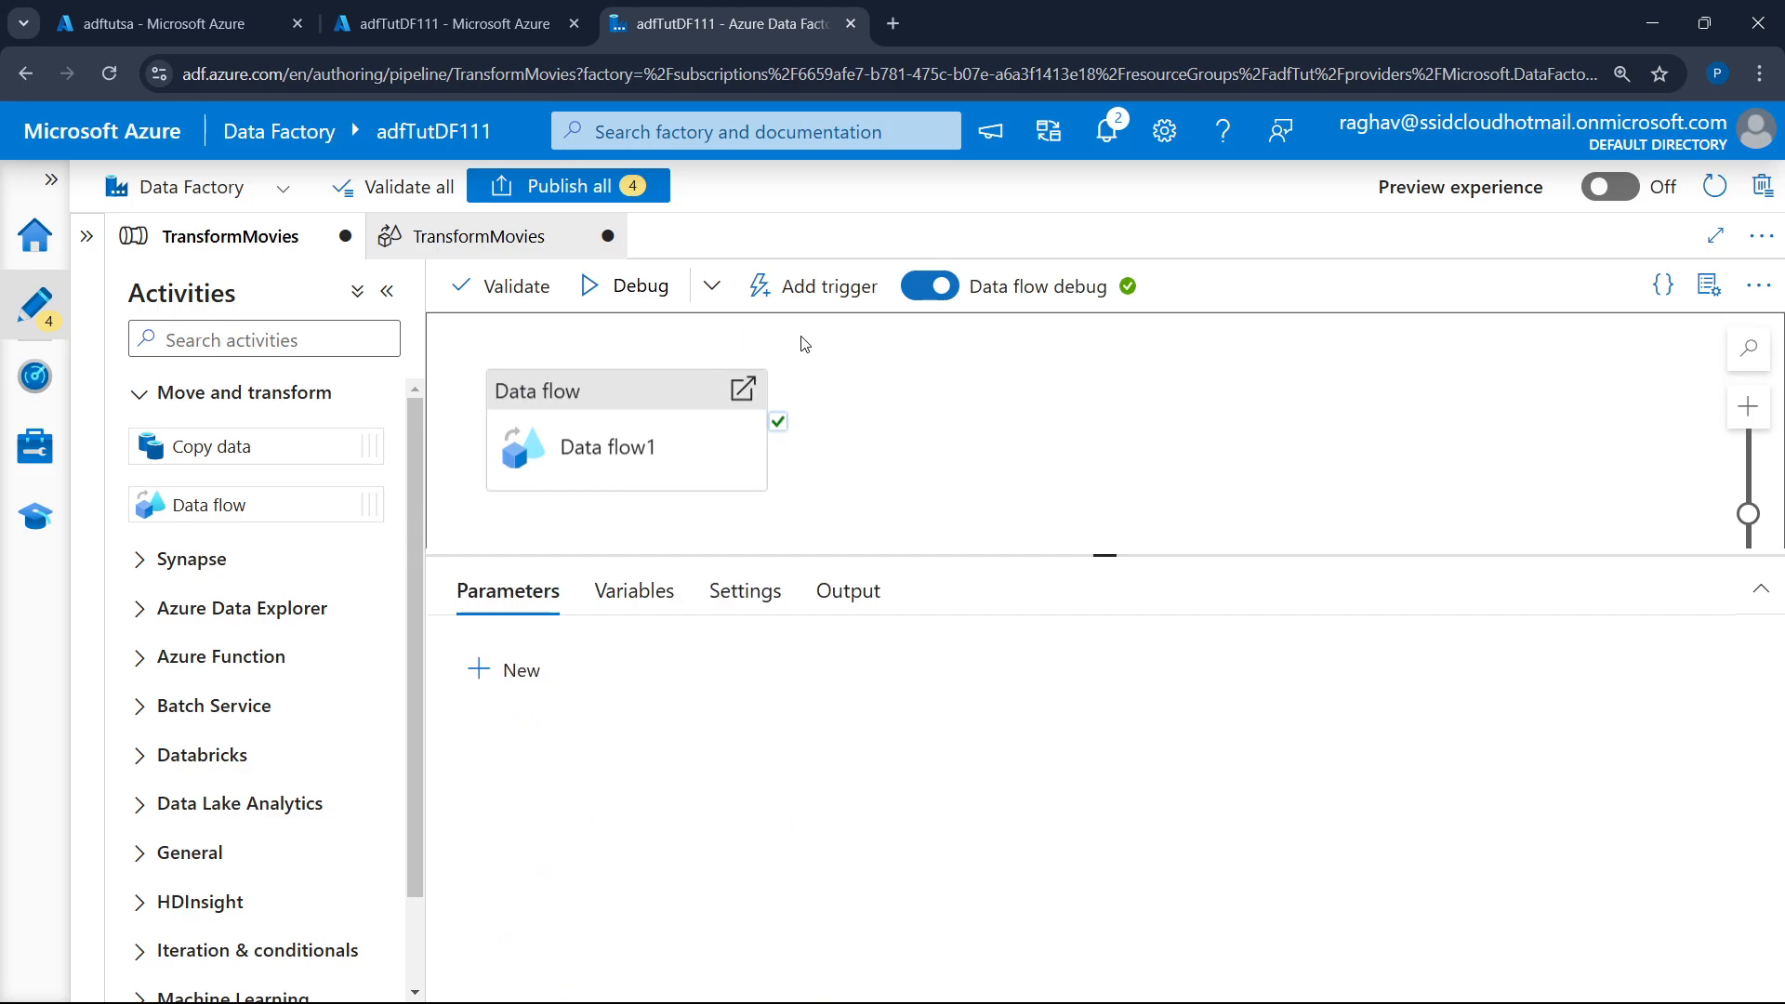
{"action": "left_click", "coordinate": [634, 290]}
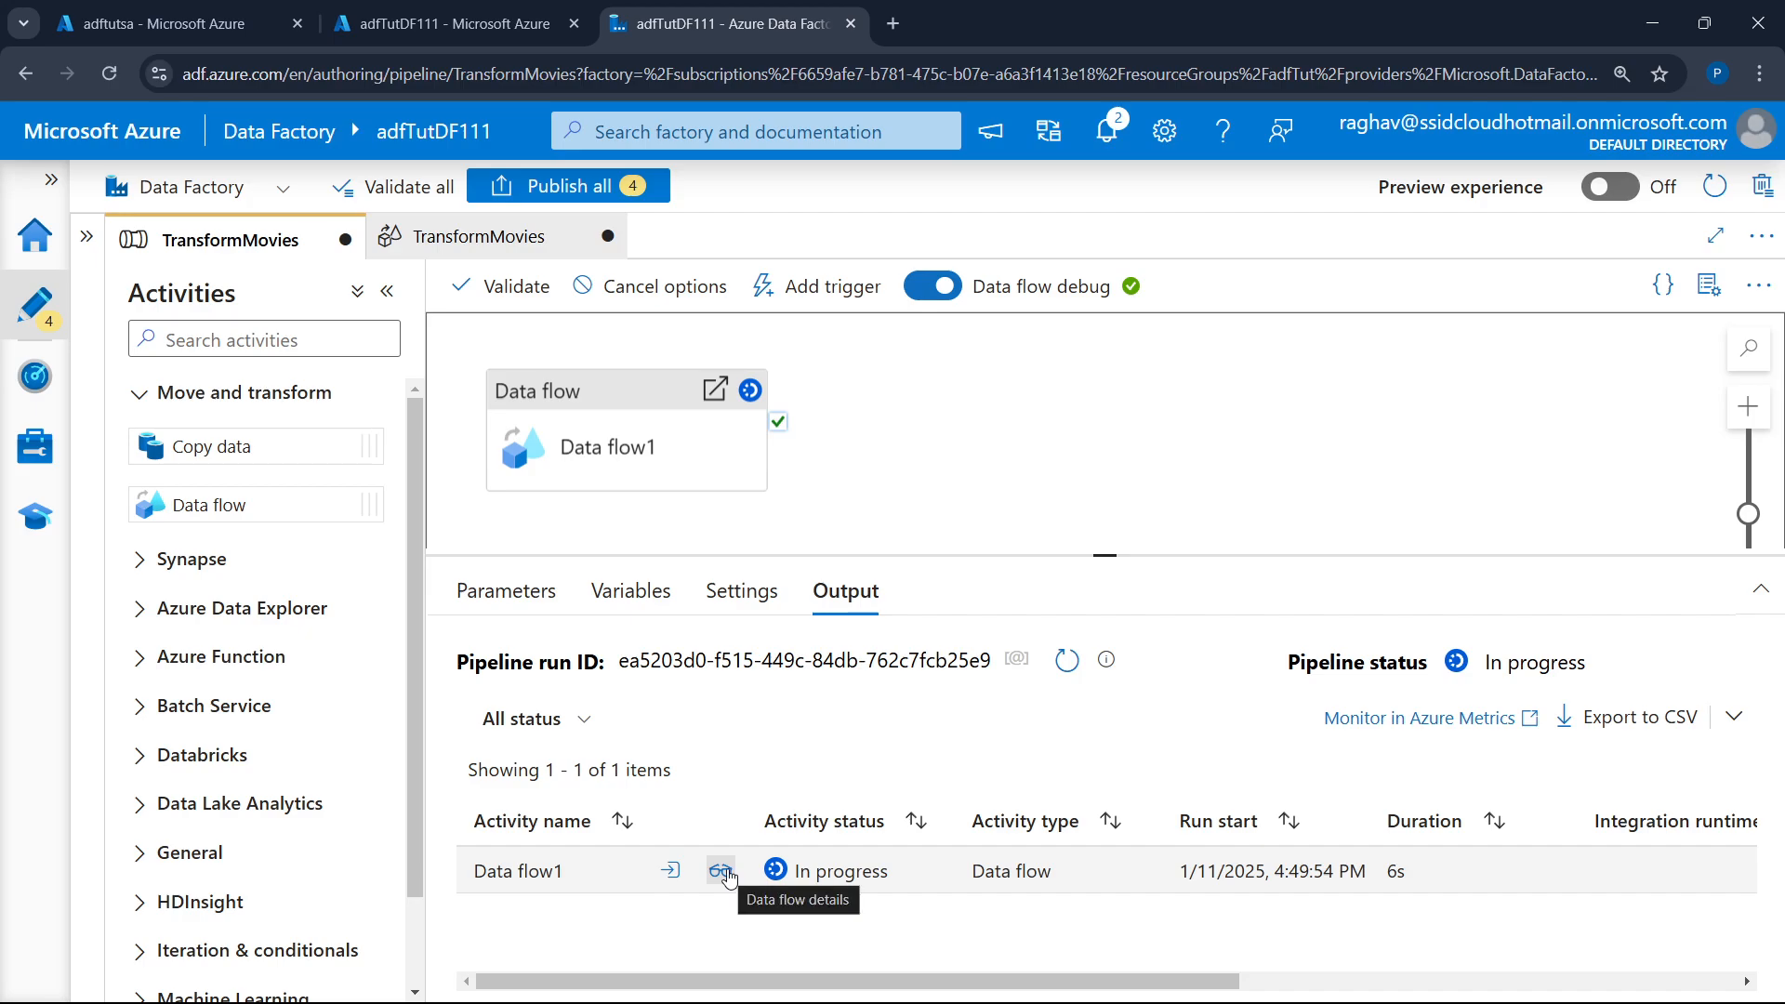
- Open the run details of the Data flow1 activity and refresh its sink status
{"action": "left_click", "coordinate": [721, 872]}
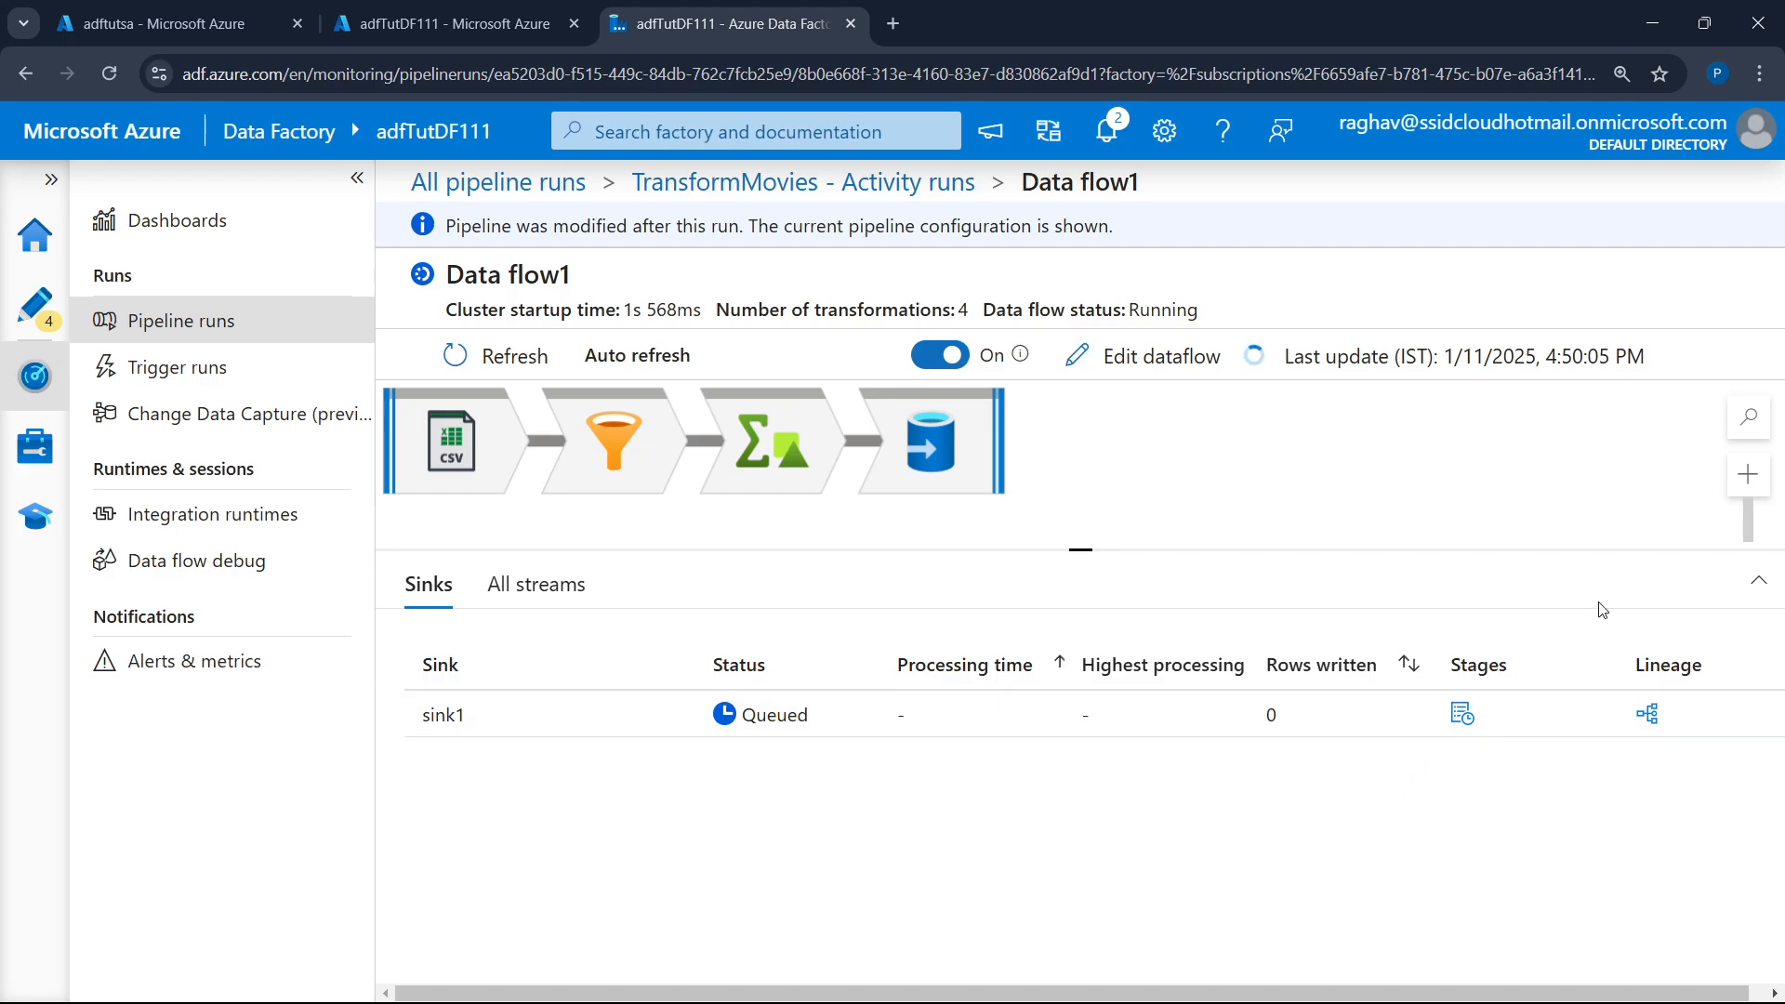
{"action": "left_click", "coordinate": [498, 355]}
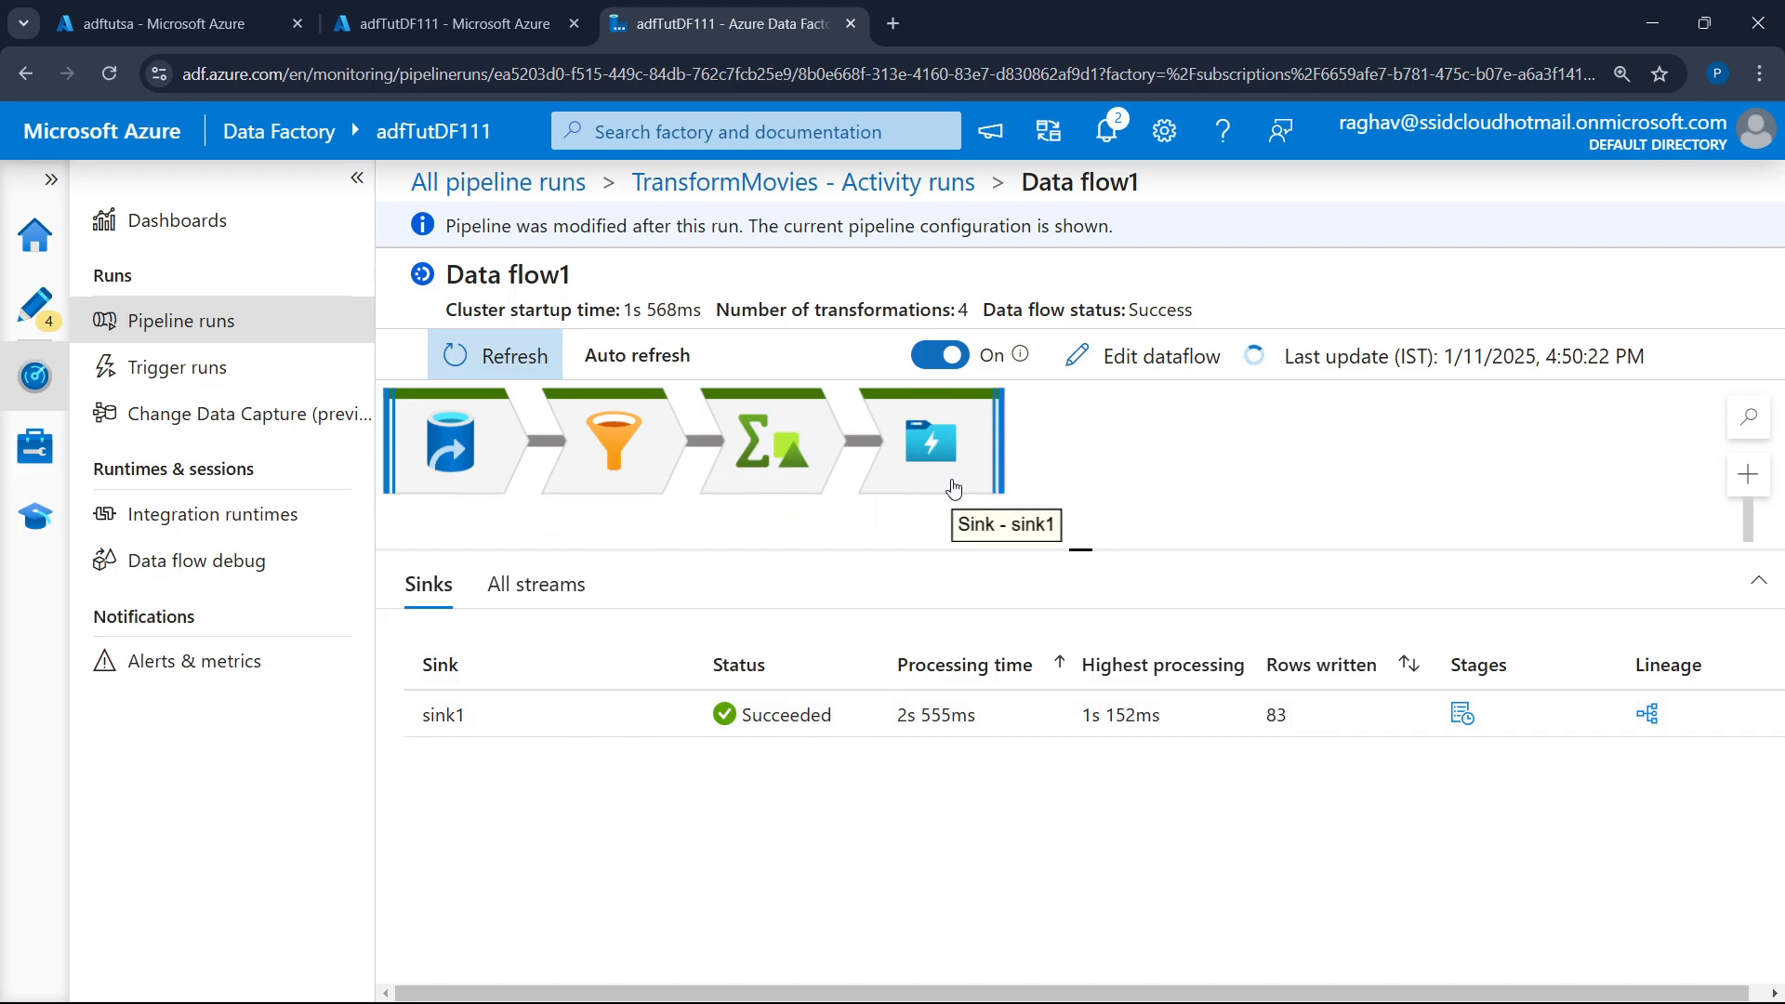
- Return to the TransformMovies pipeline in authoring and refresh the debug run's output to check the pipeline status
{"action": "left_click", "coordinate": [37, 302]}
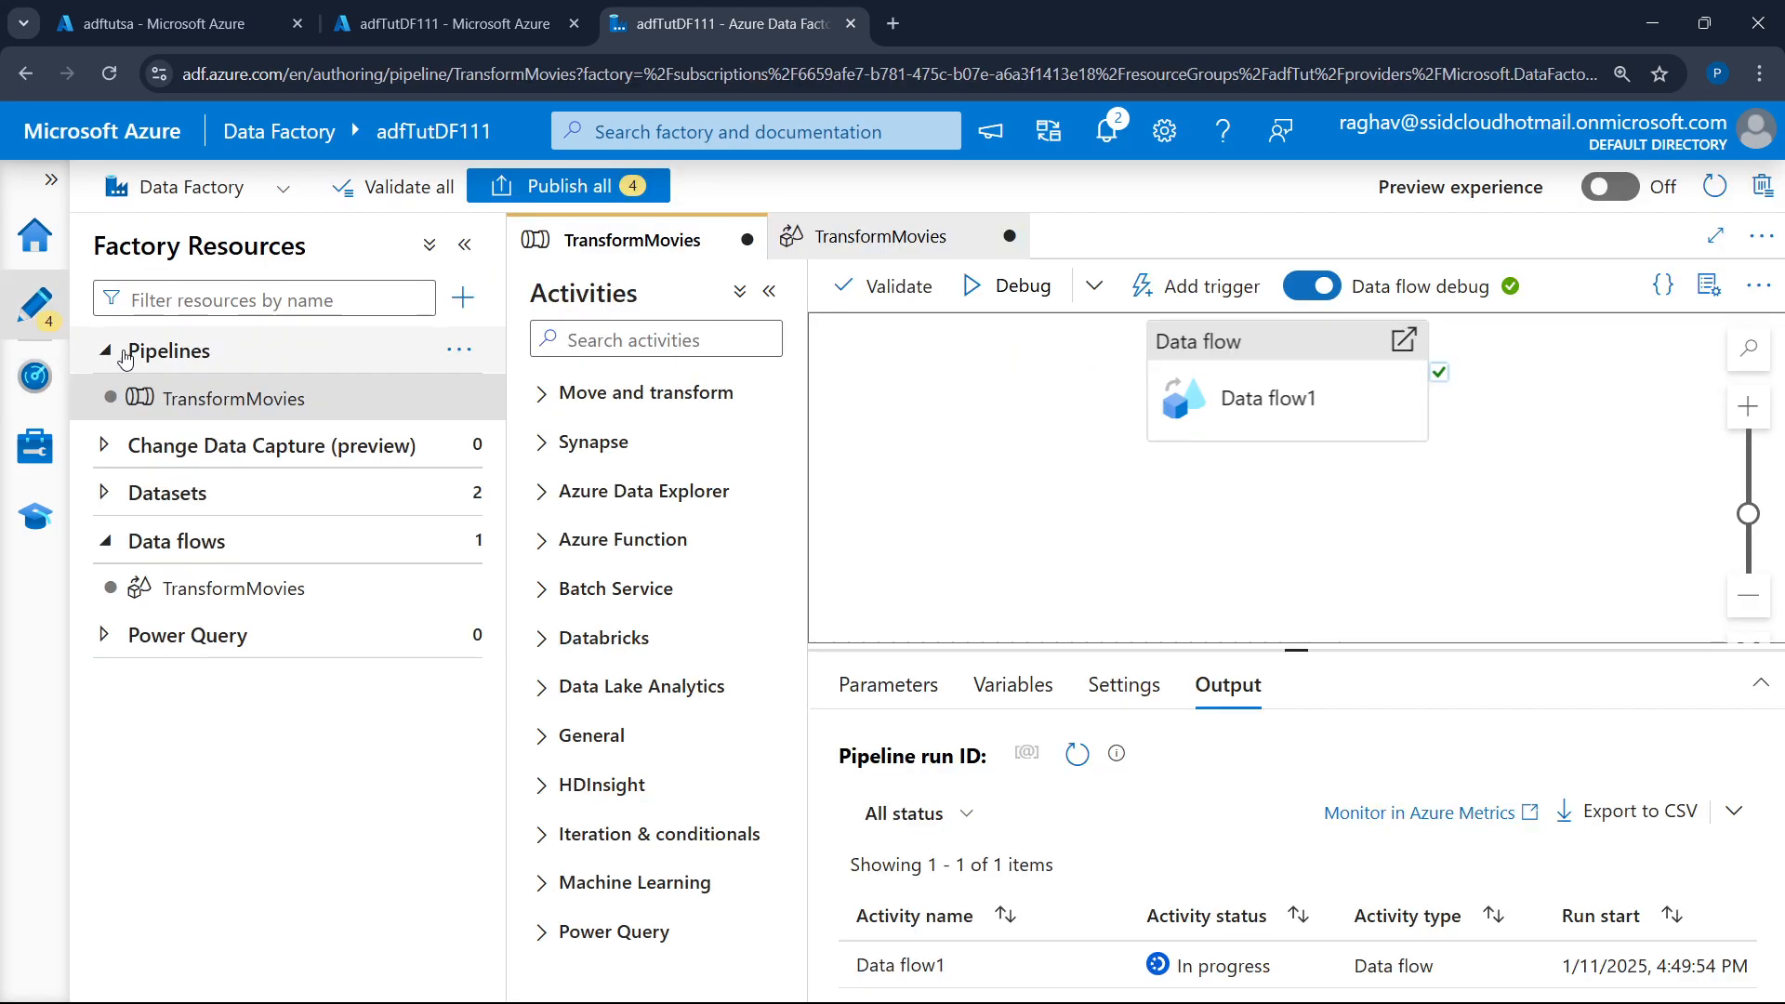
{"action": "left_click", "coordinate": [465, 244]}
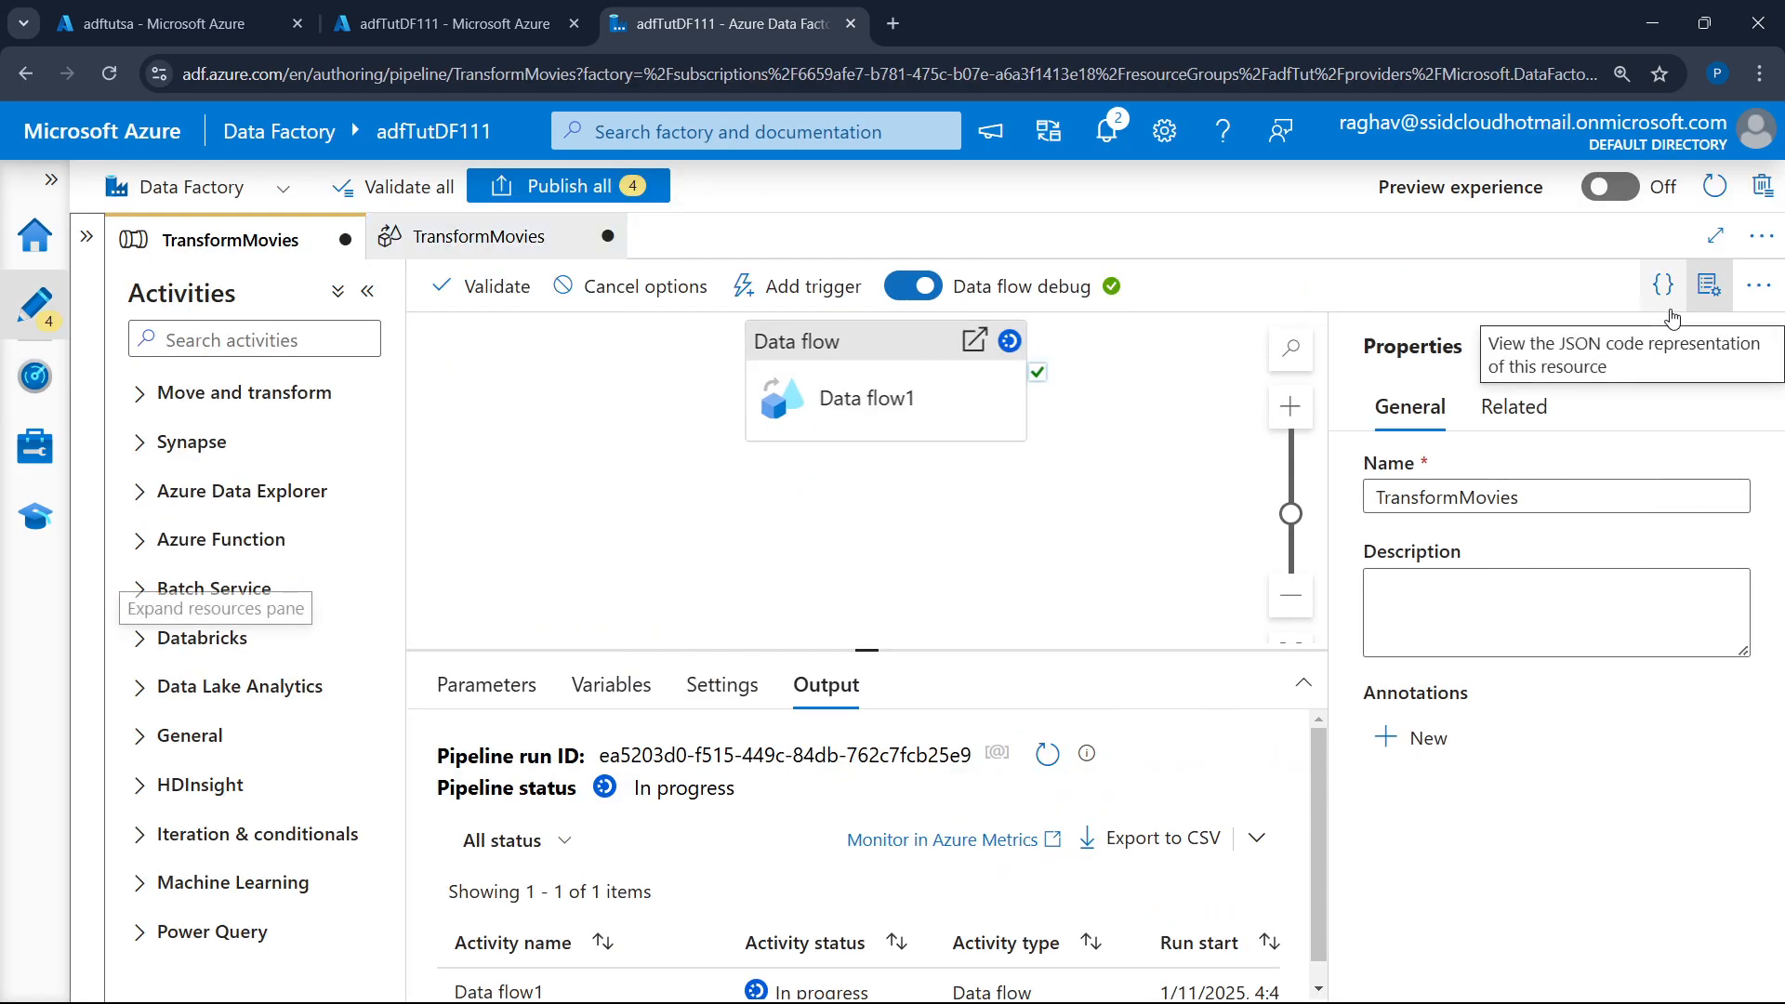
{"action": "left_click", "coordinate": [1699, 311]}
{"action": "left_click", "coordinate": [892, 423]}
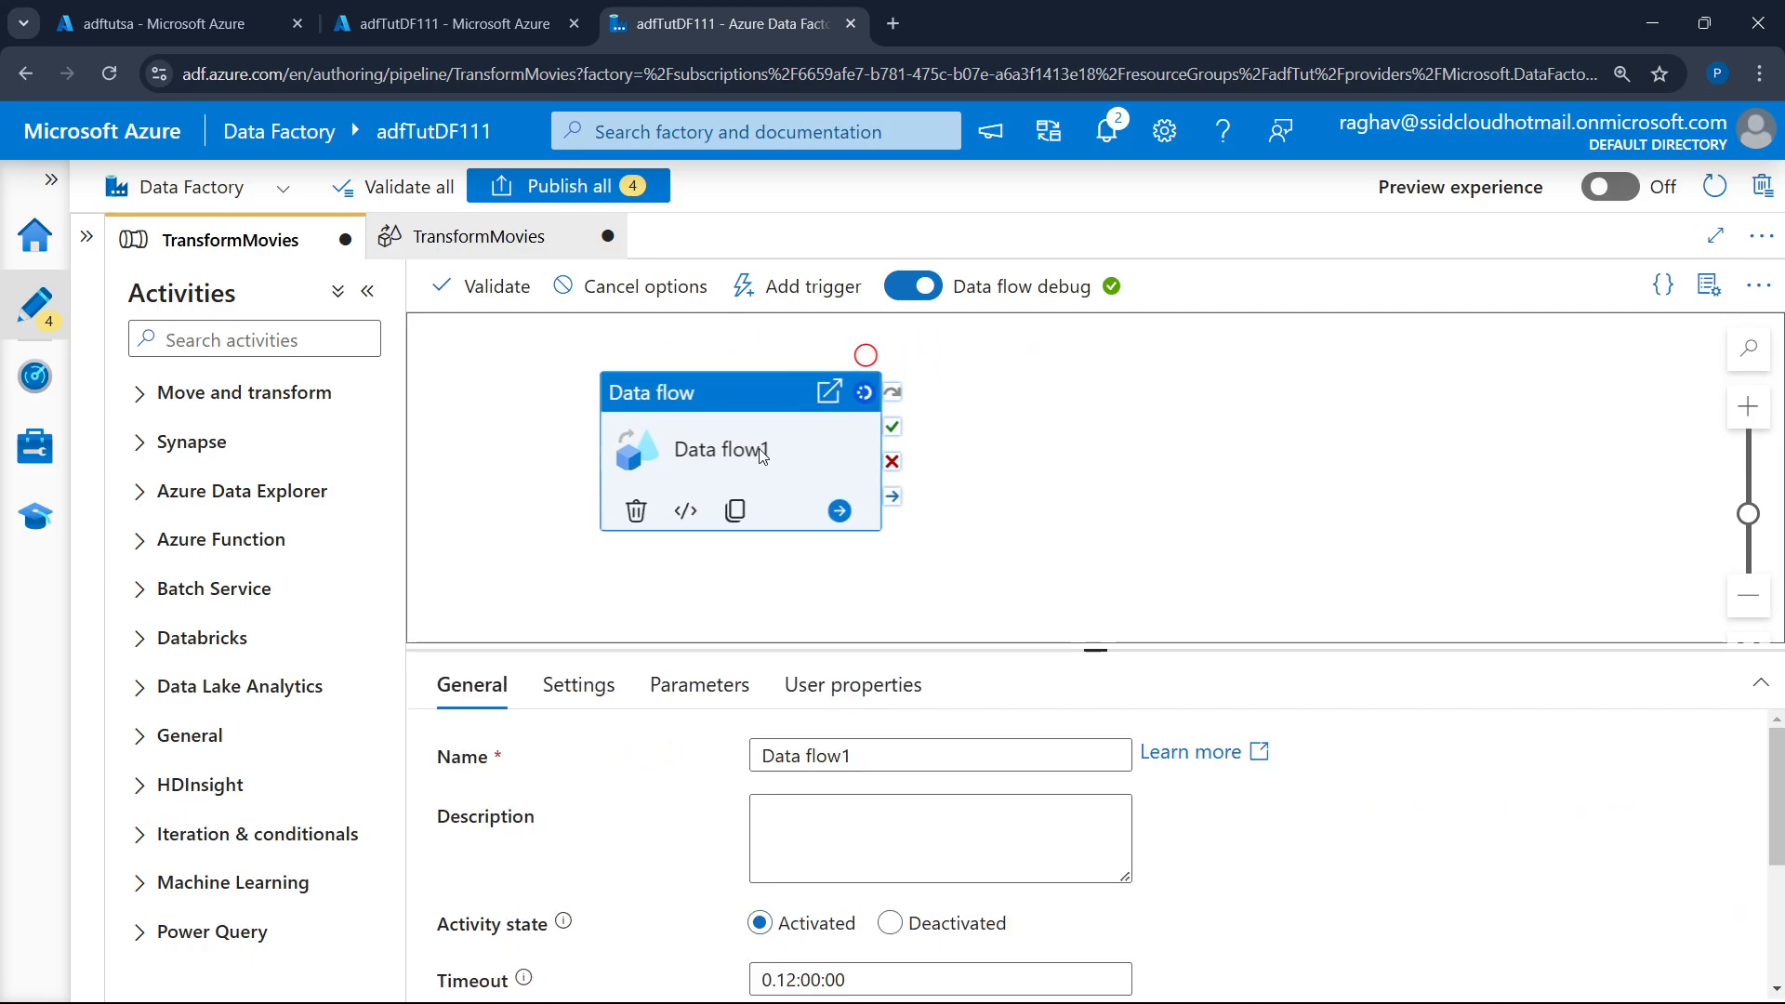
{"action": "left_click", "coordinate": [1103, 474]}
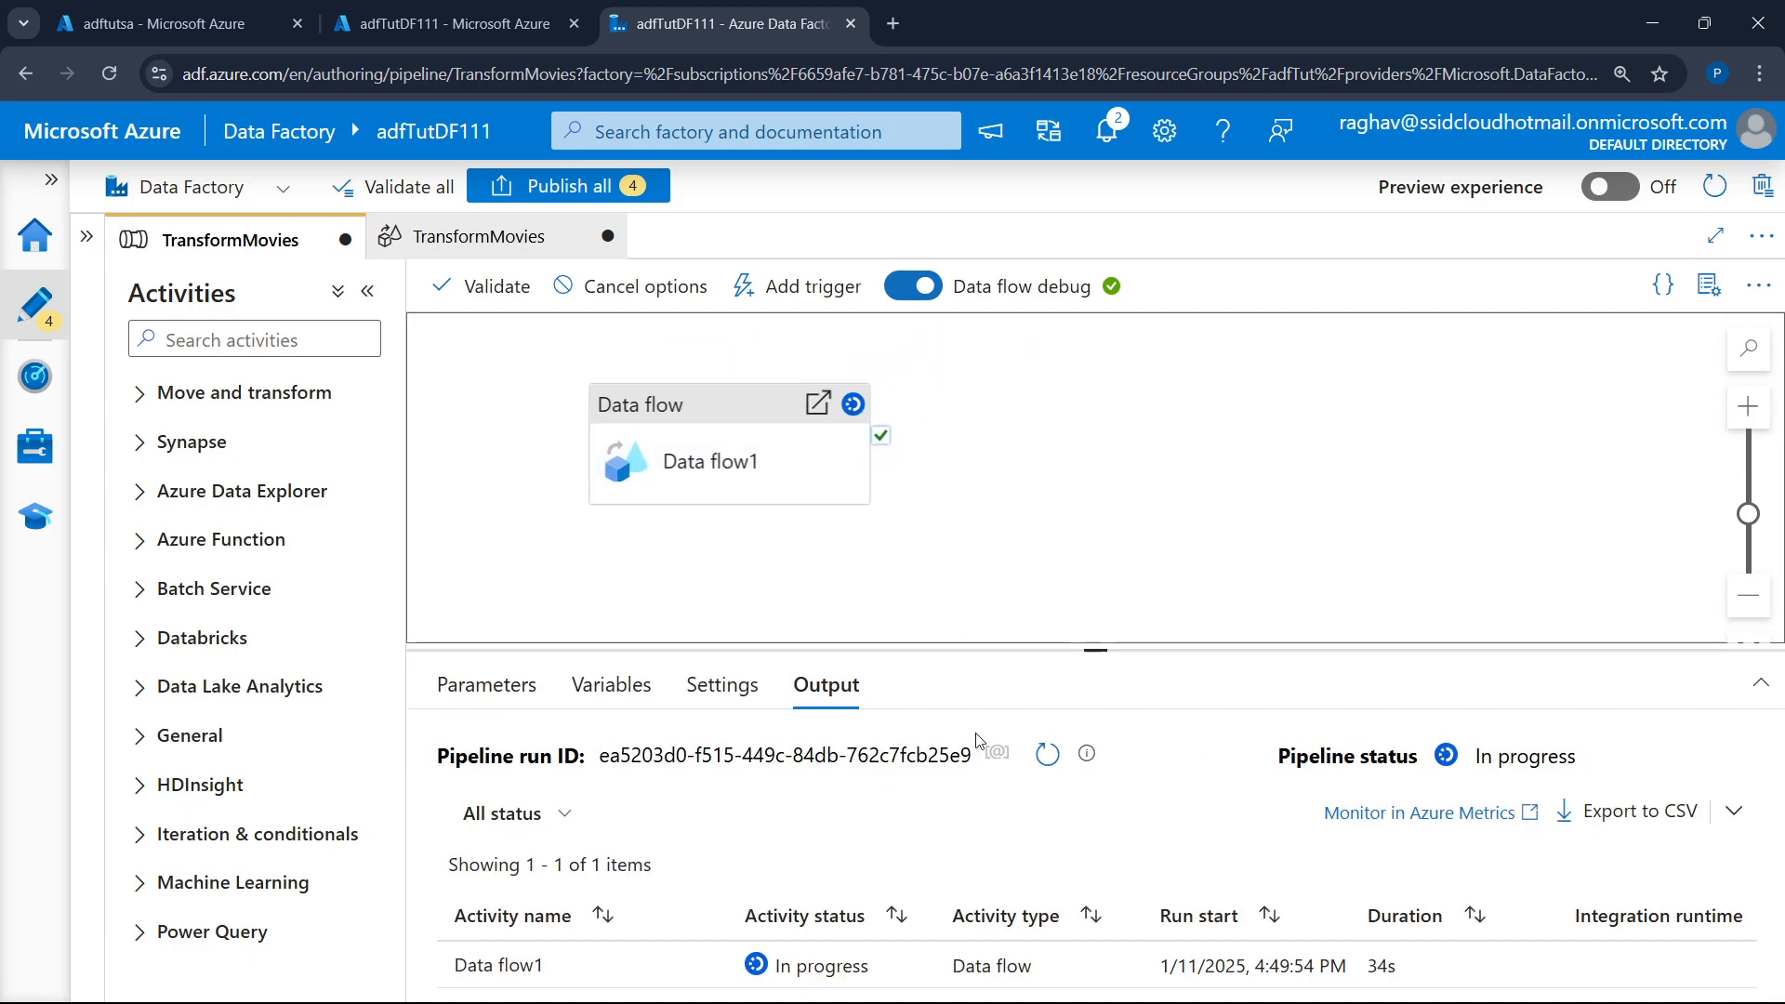
{"action": "left_click", "coordinate": [1047, 753]}
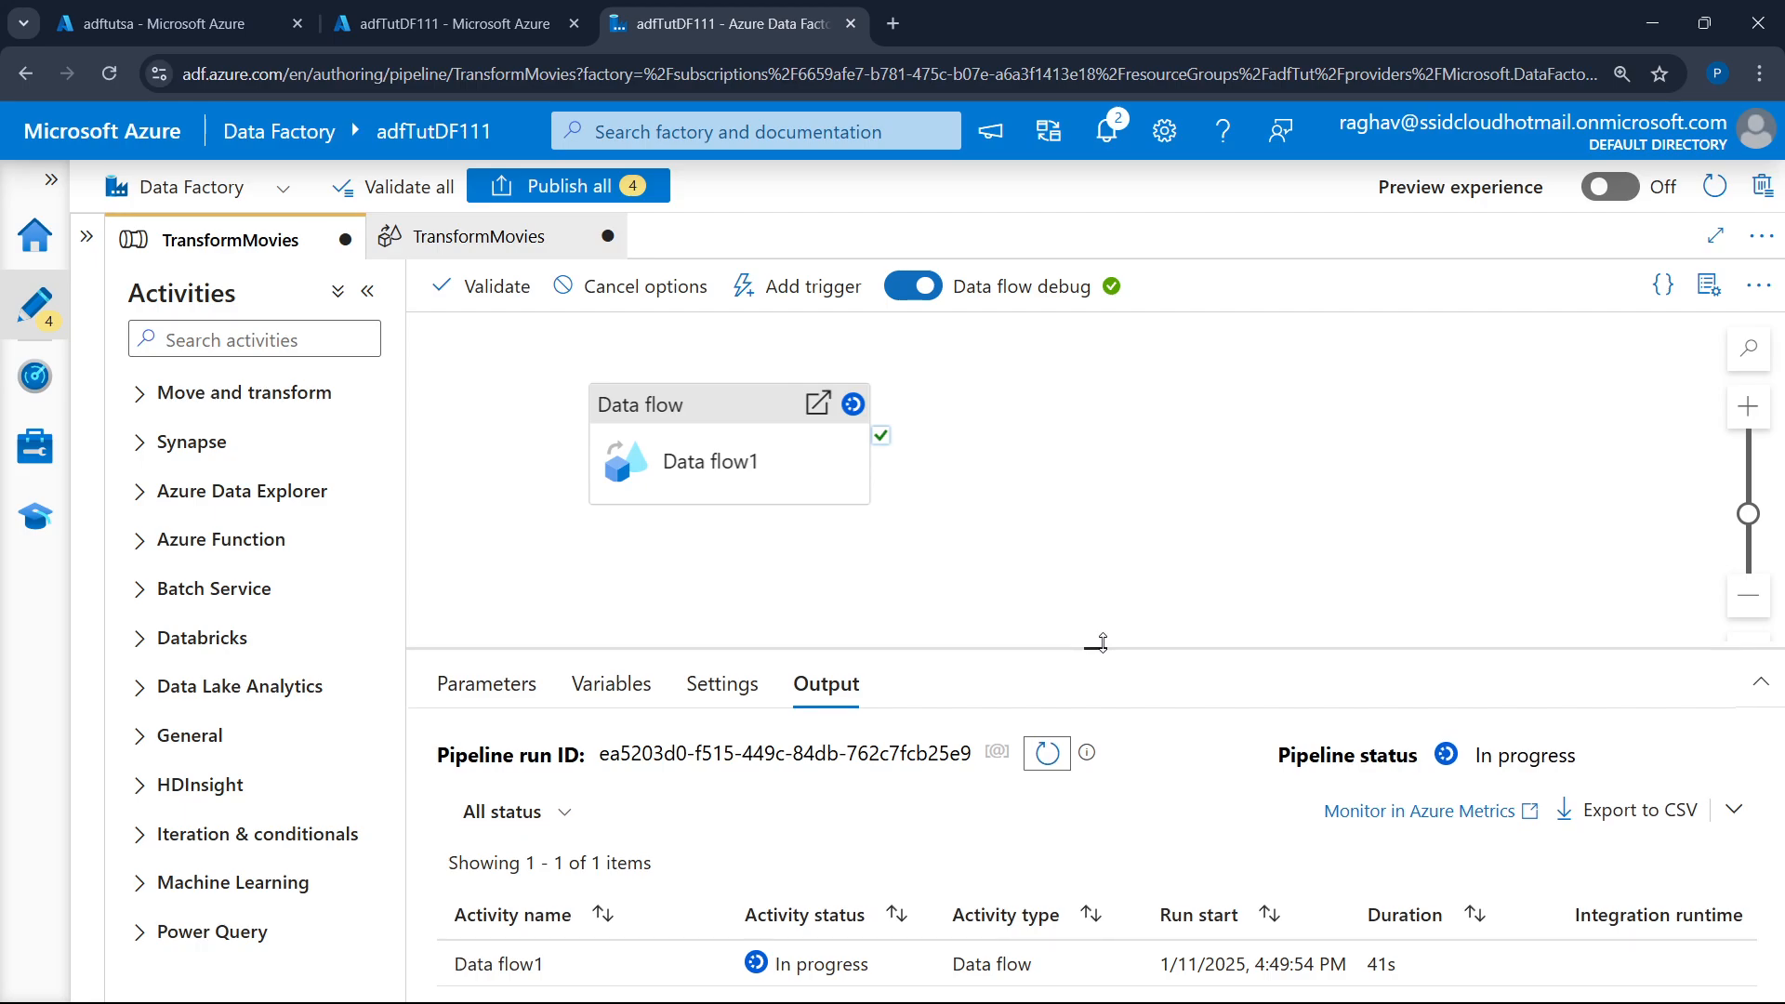
{"action": "left_click_drag", "start_coordinate": [1102, 643], "coordinate": [1097, 541]}
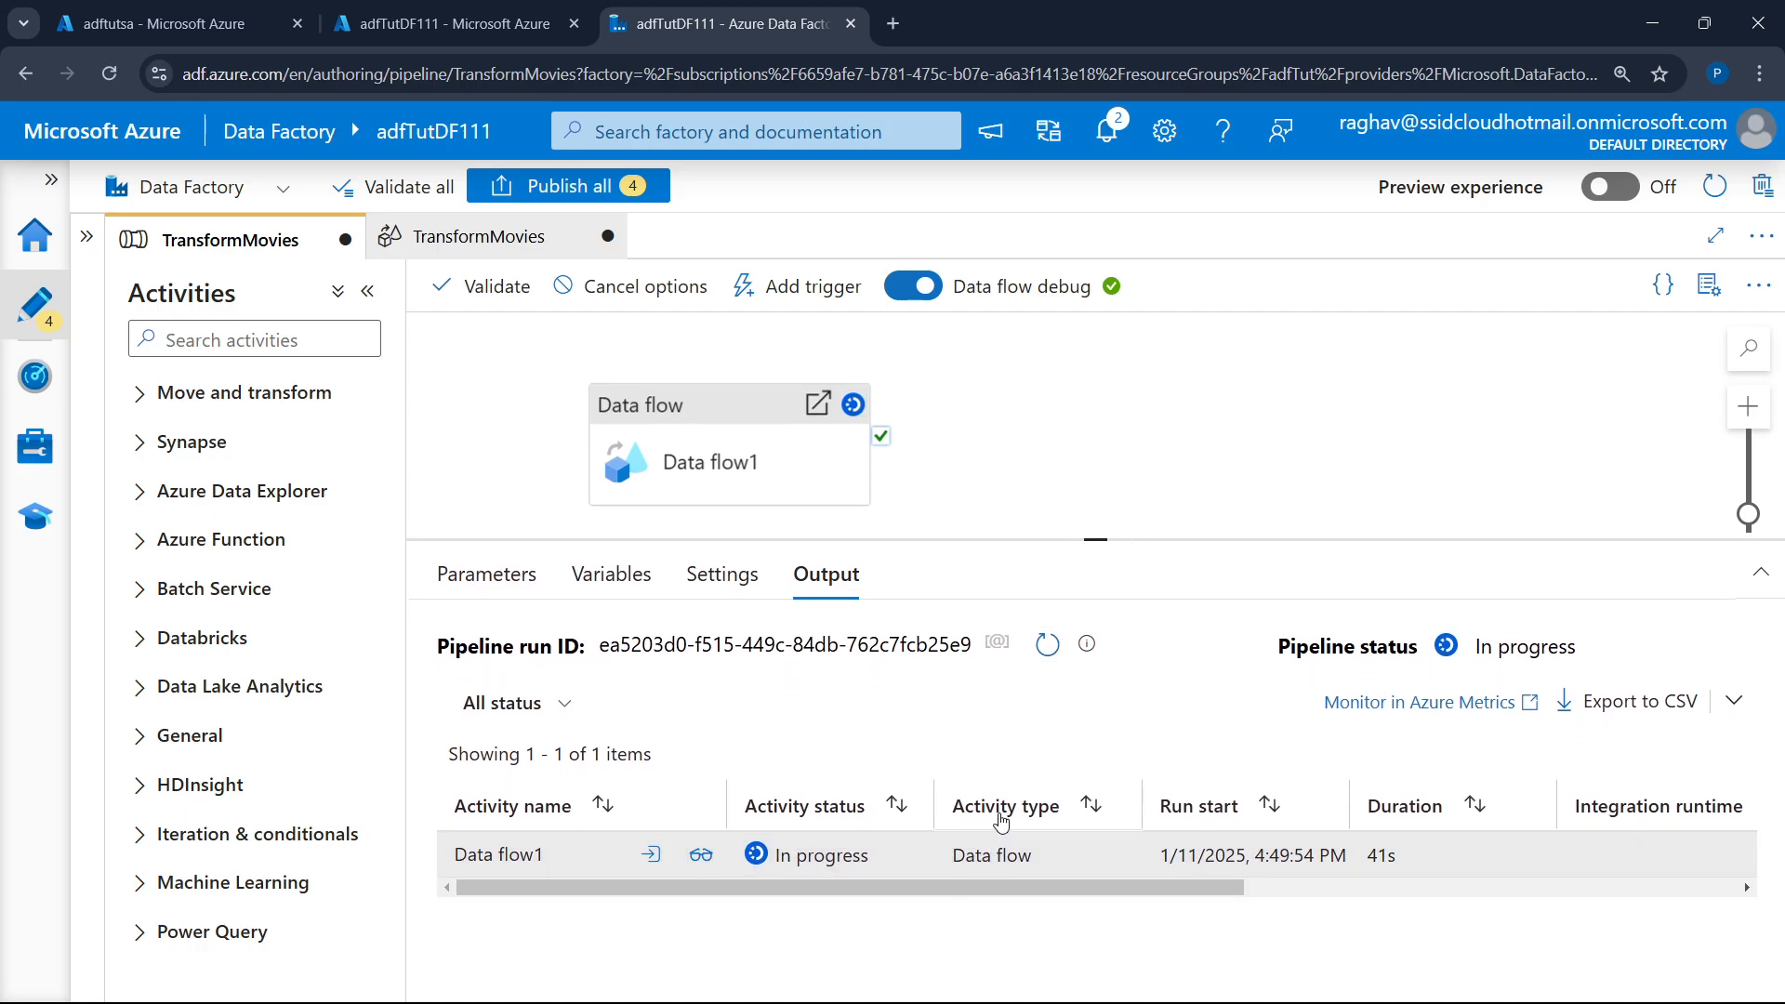
- Refresh the TransformMovies debug run's output repeatedly to check the Data flow1 activity status
{"action": "left_click", "coordinate": [1047, 645]}
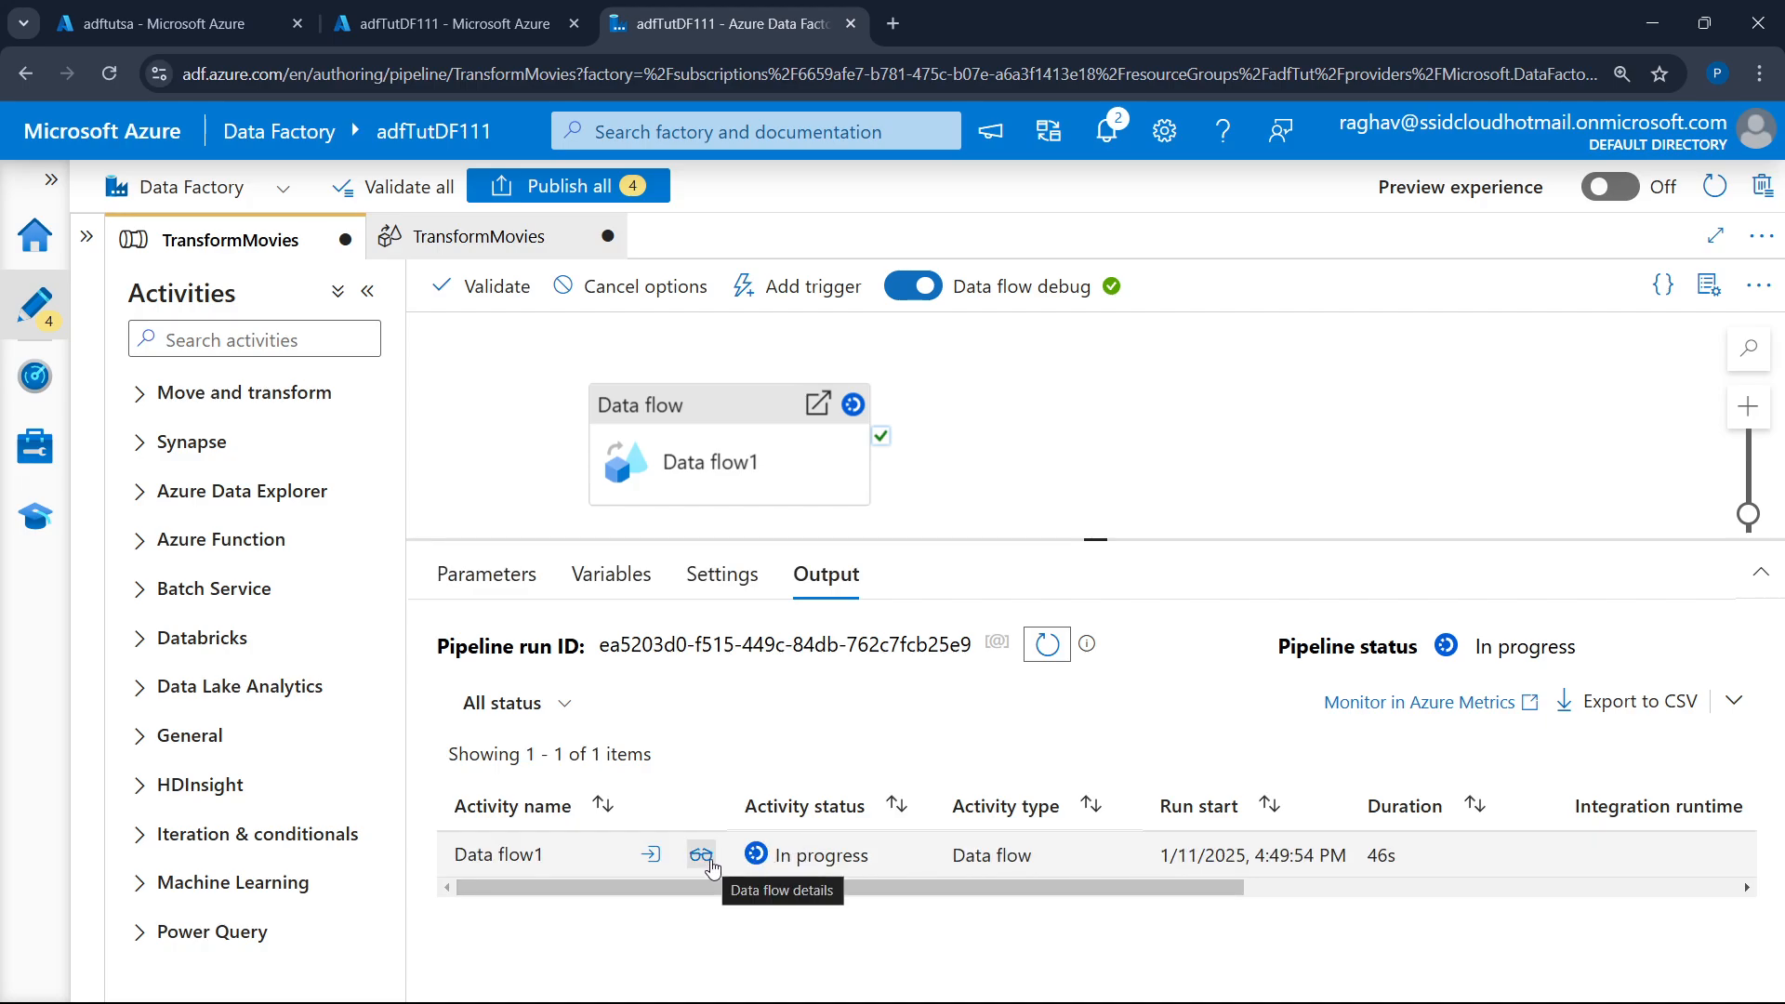
{"action": "left_click", "coordinate": [1048, 647]}
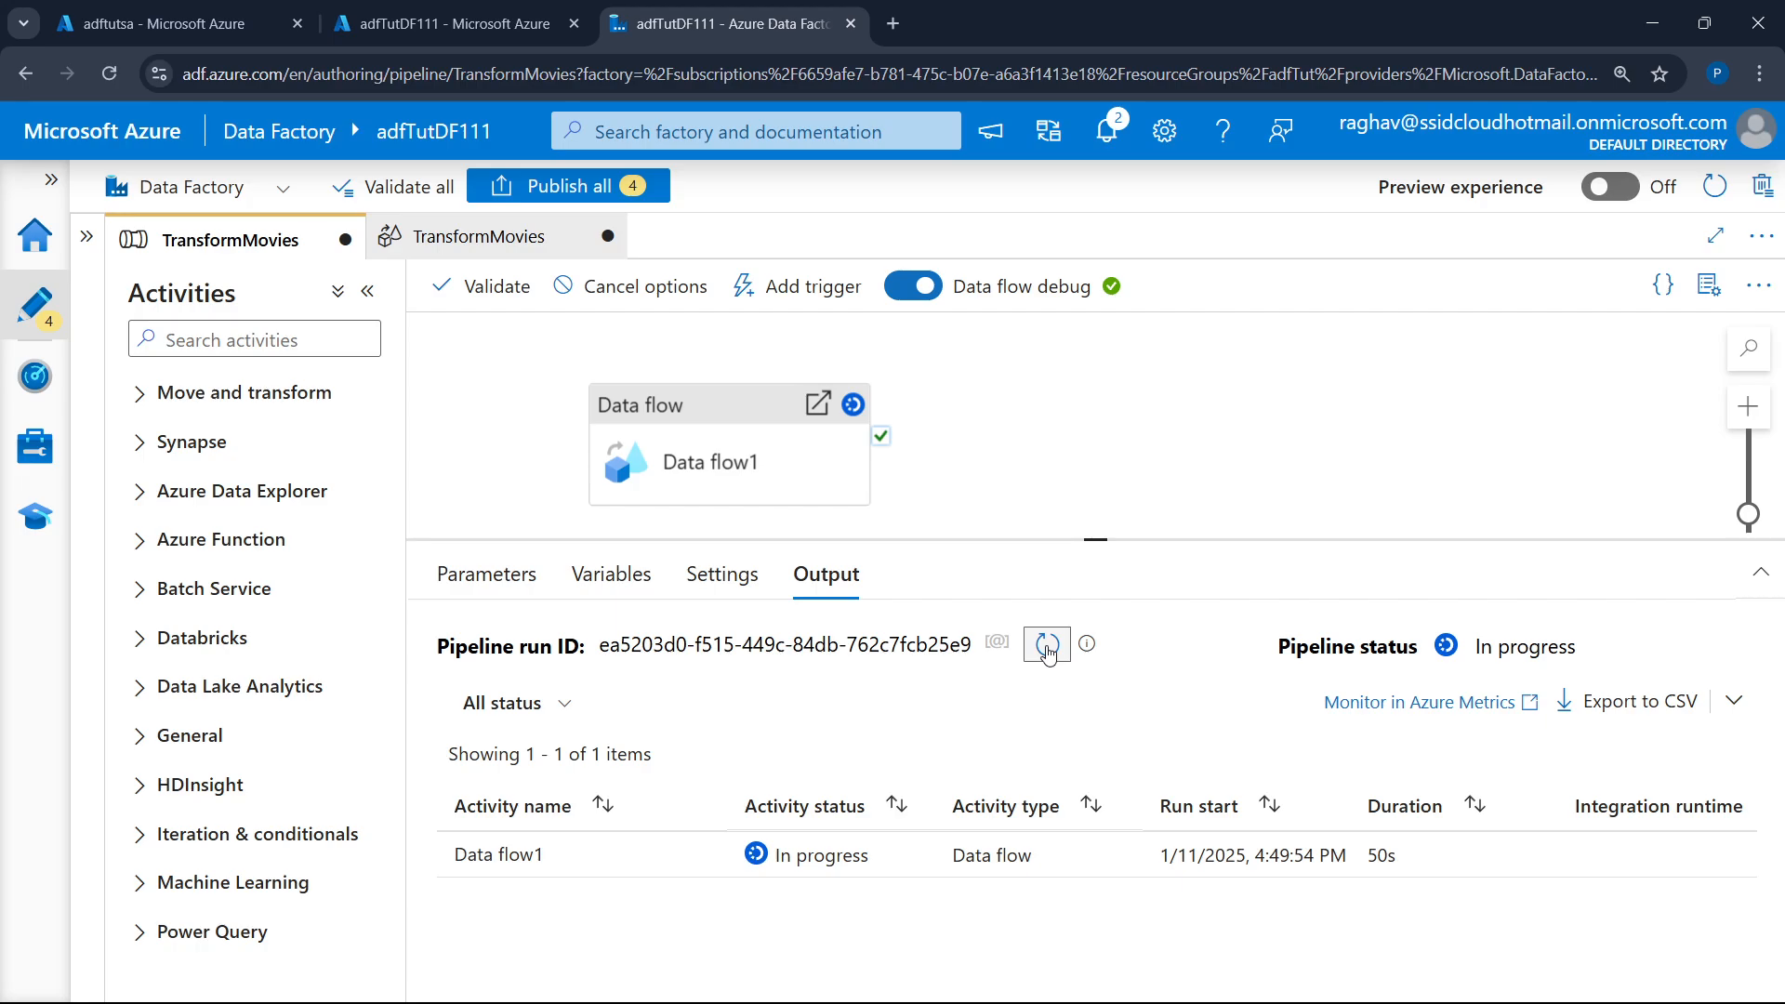
{"action": "left_click", "coordinate": [1048, 647]}
{"action": "left_click", "coordinate": [1048, 650]}
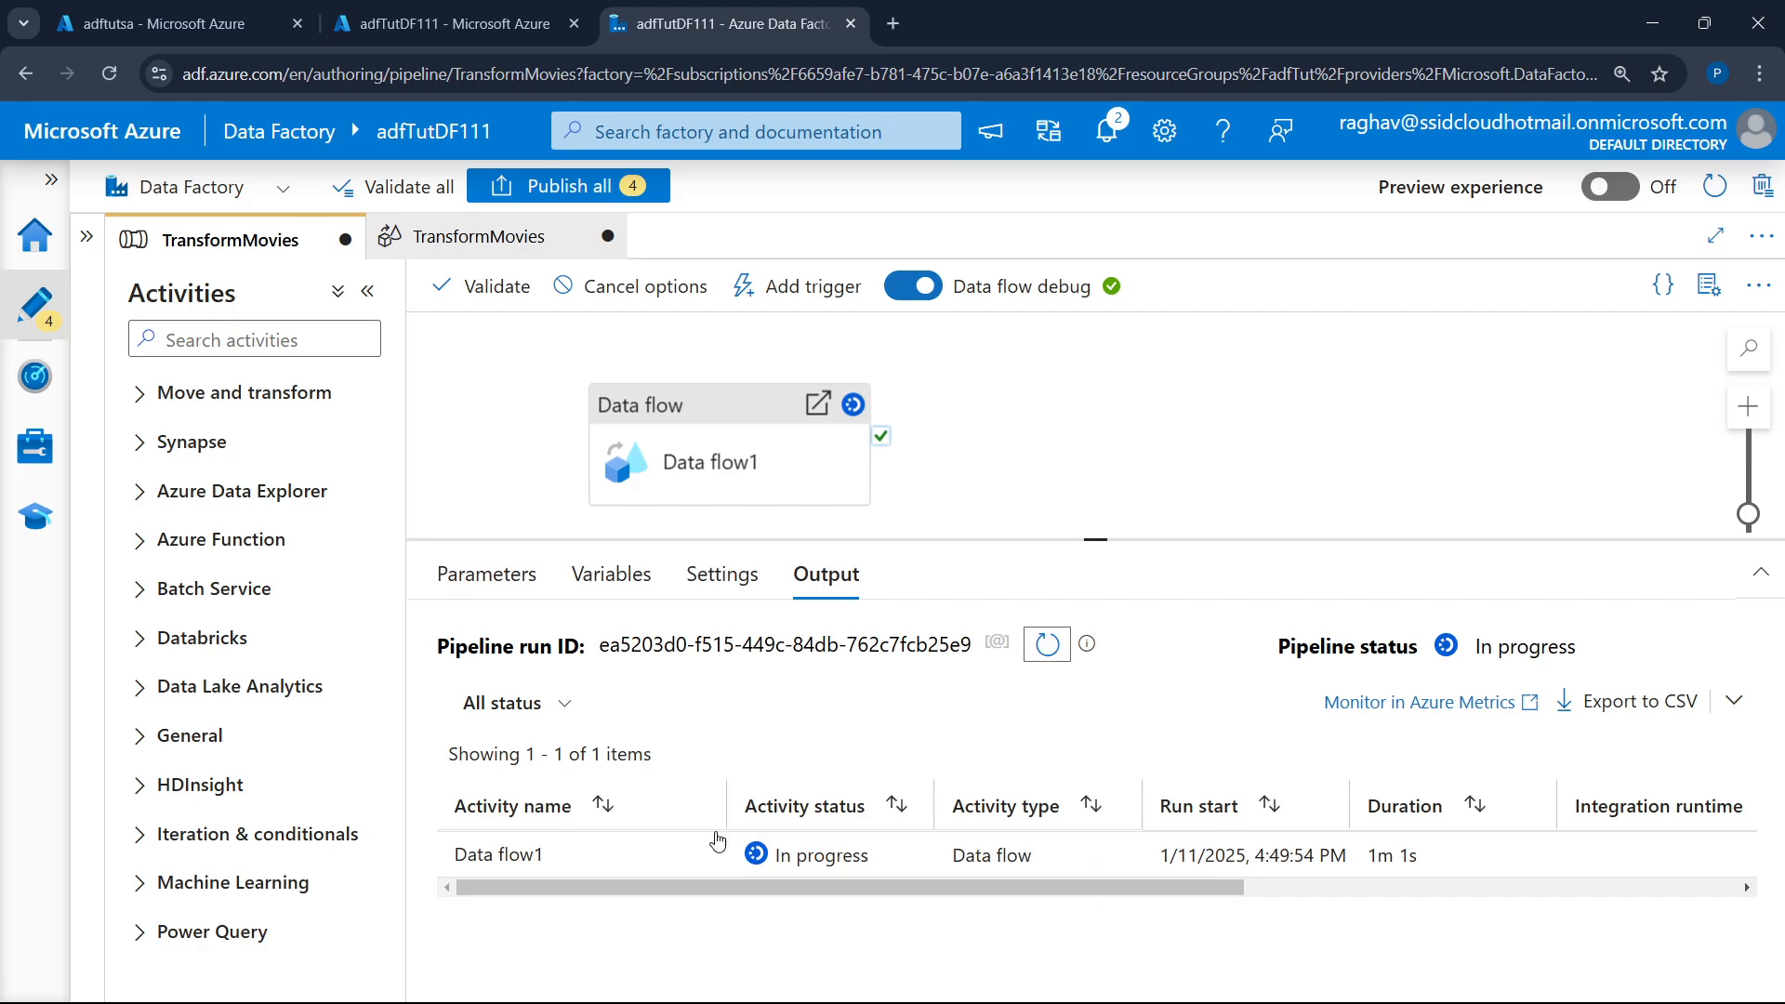
{"action": "mouse_move", "coordinate": [702, 864]}
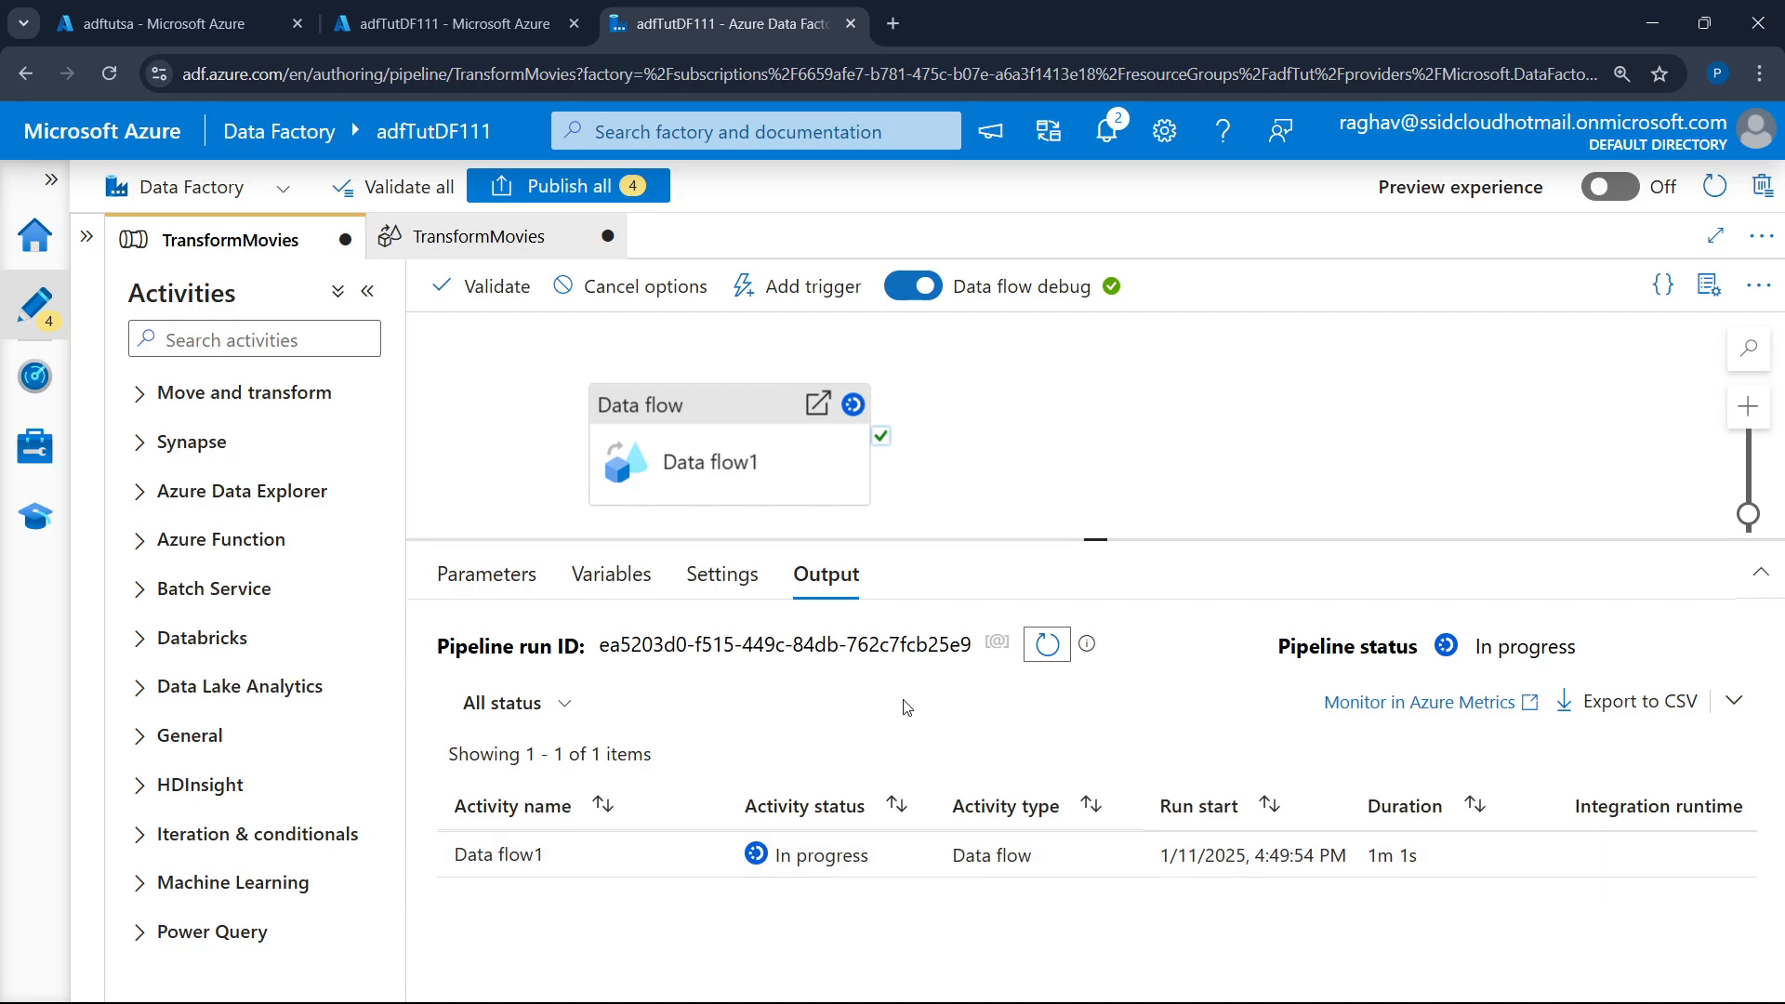
{"action": "left_click", "coordinate": [1051, 647]}
- Check the factory's monitoring pages for pipeline runs, trigger runs and active data flow debug sessions
{"action": "right_click", "coordinate": [43, 375]}
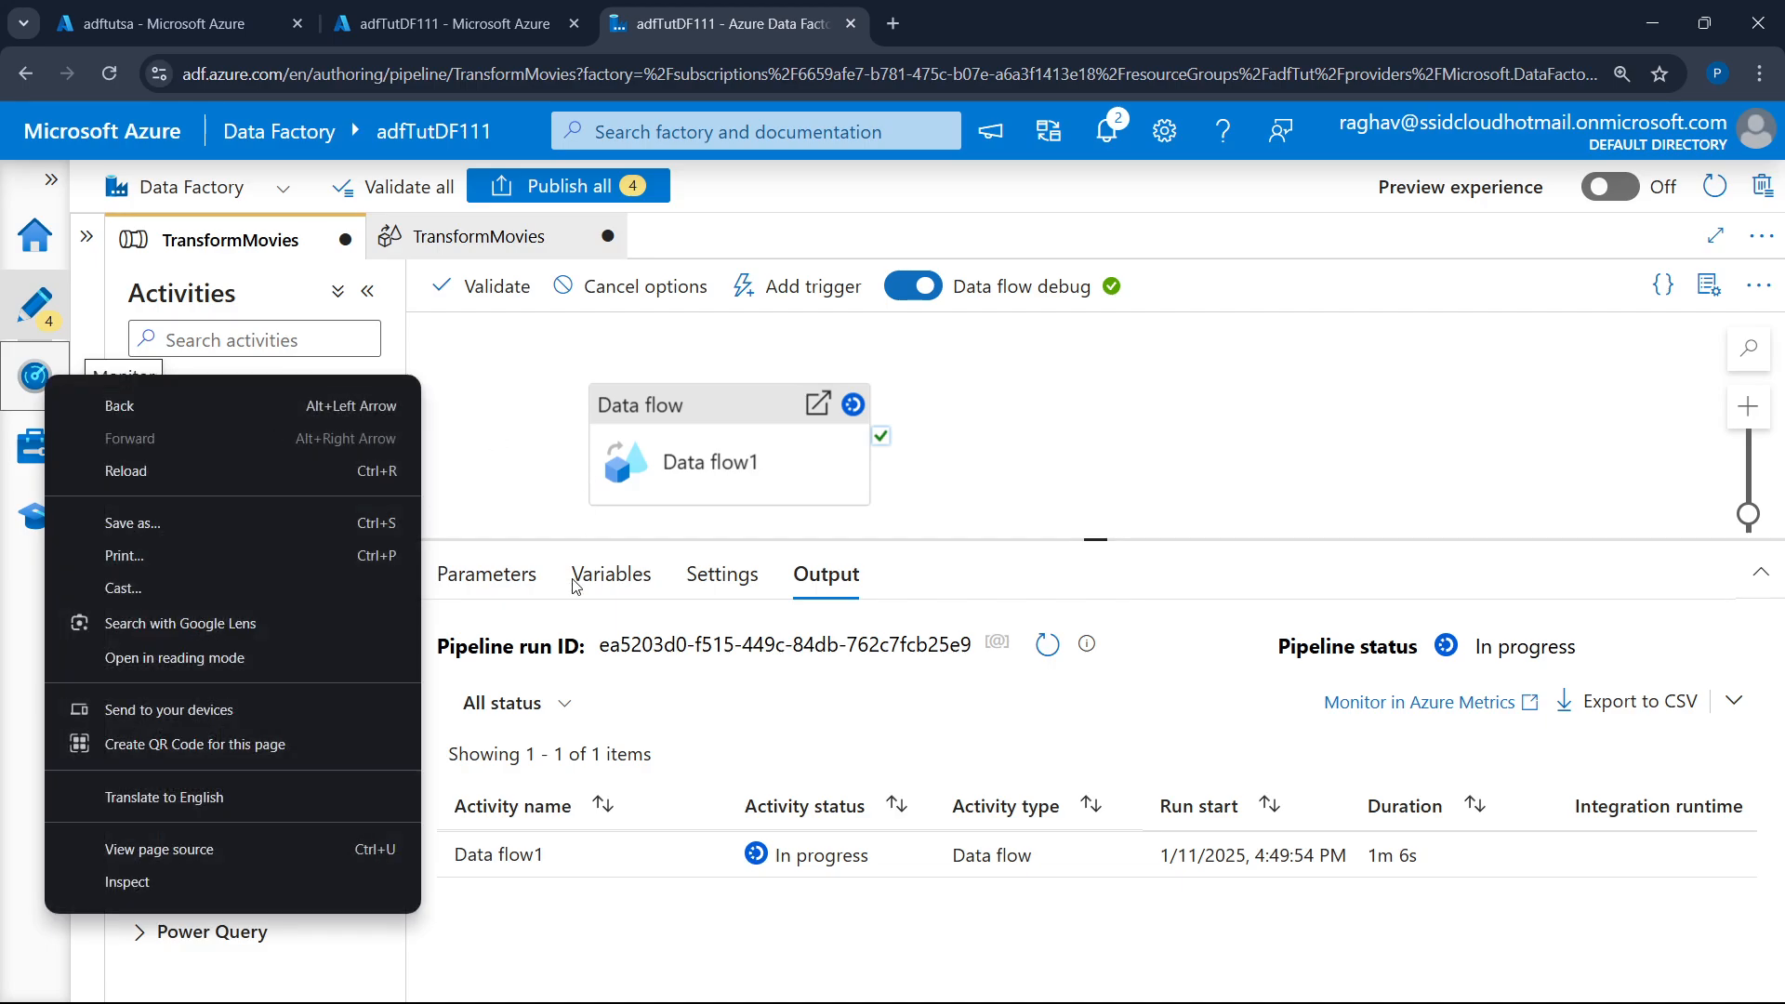
{"action": "left_click", "coordinate": [528, 528]}
{"action": "left_click", "coordinate": [42, 397]}
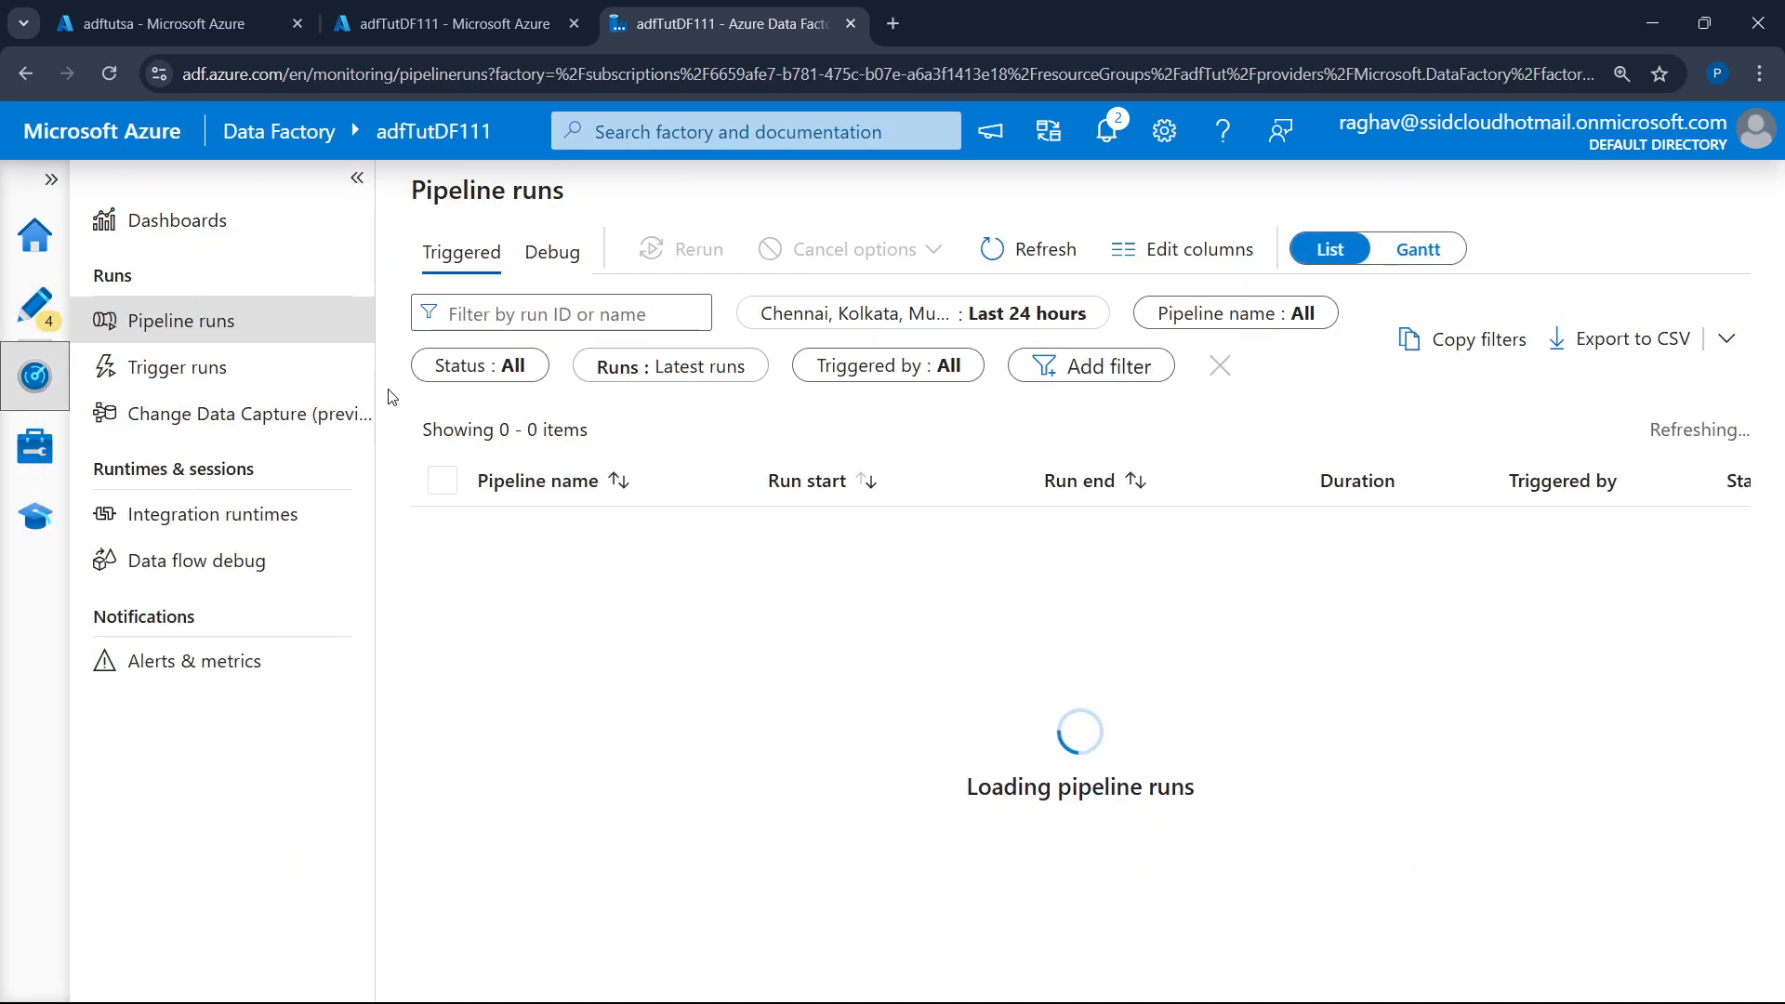
{"action": "left_click", "coordinate": [993, 261]}
{"action": "left_click", "coordinate": [279, 370]}
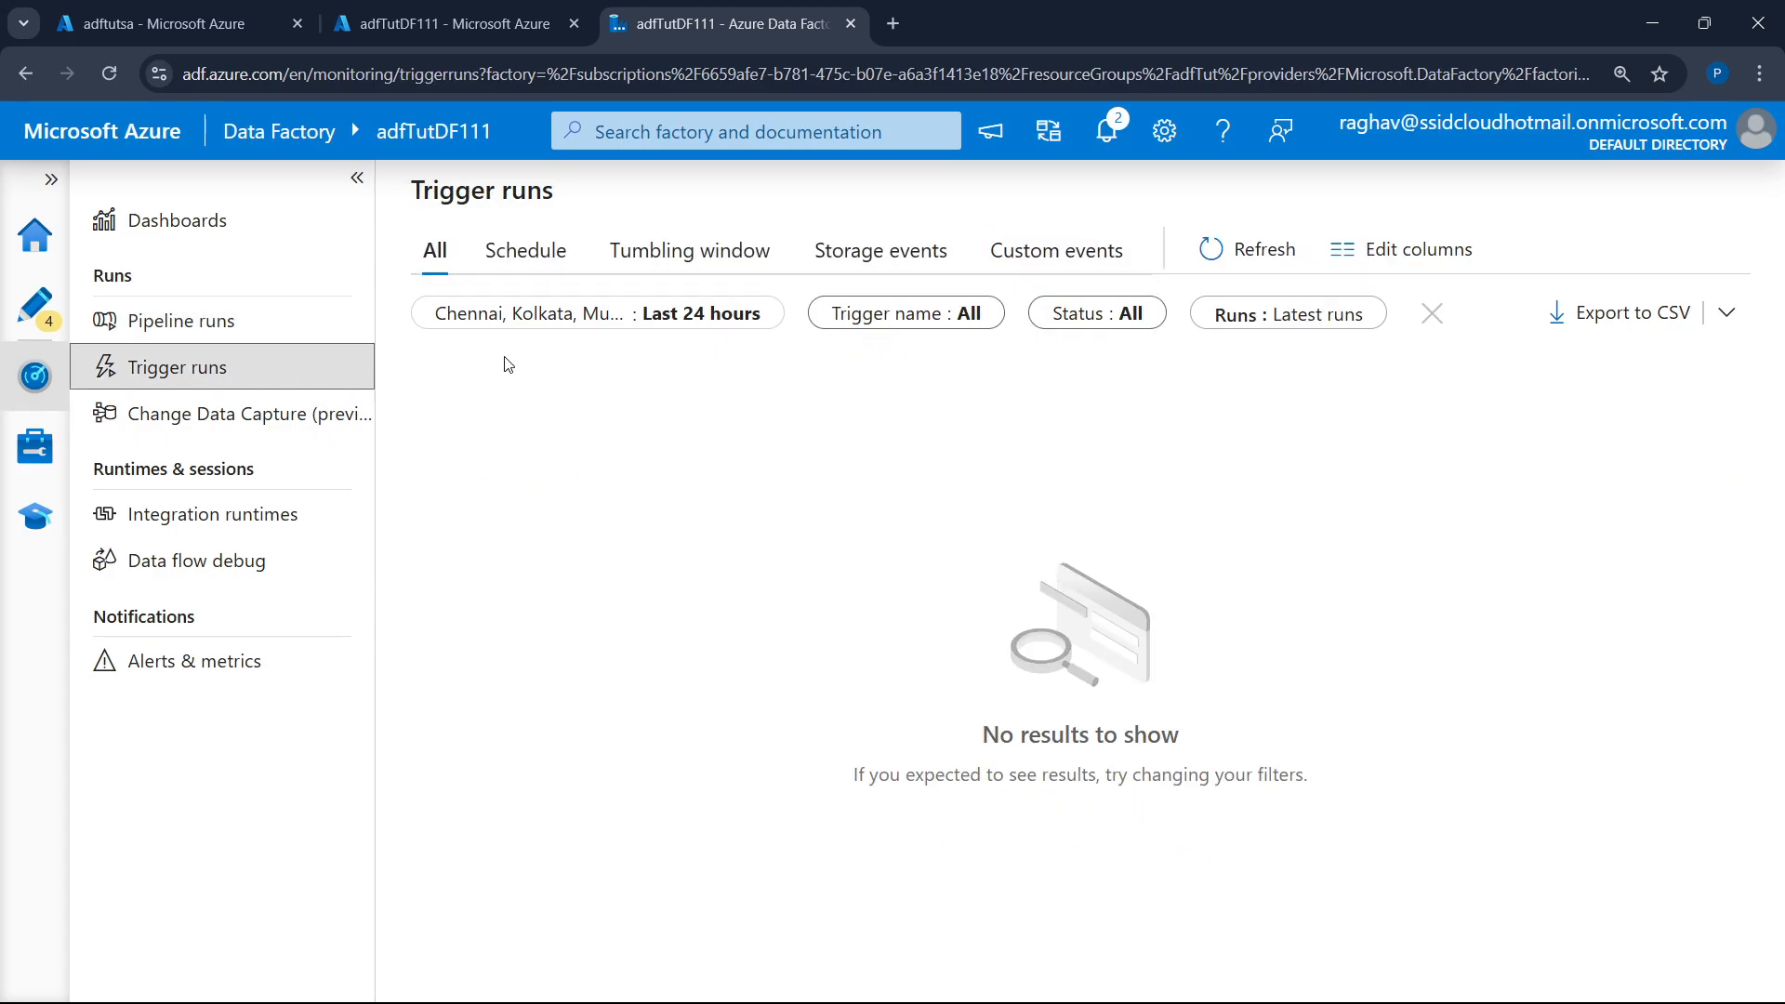
{"action": "left_click", "coordinate": [193, 565]}
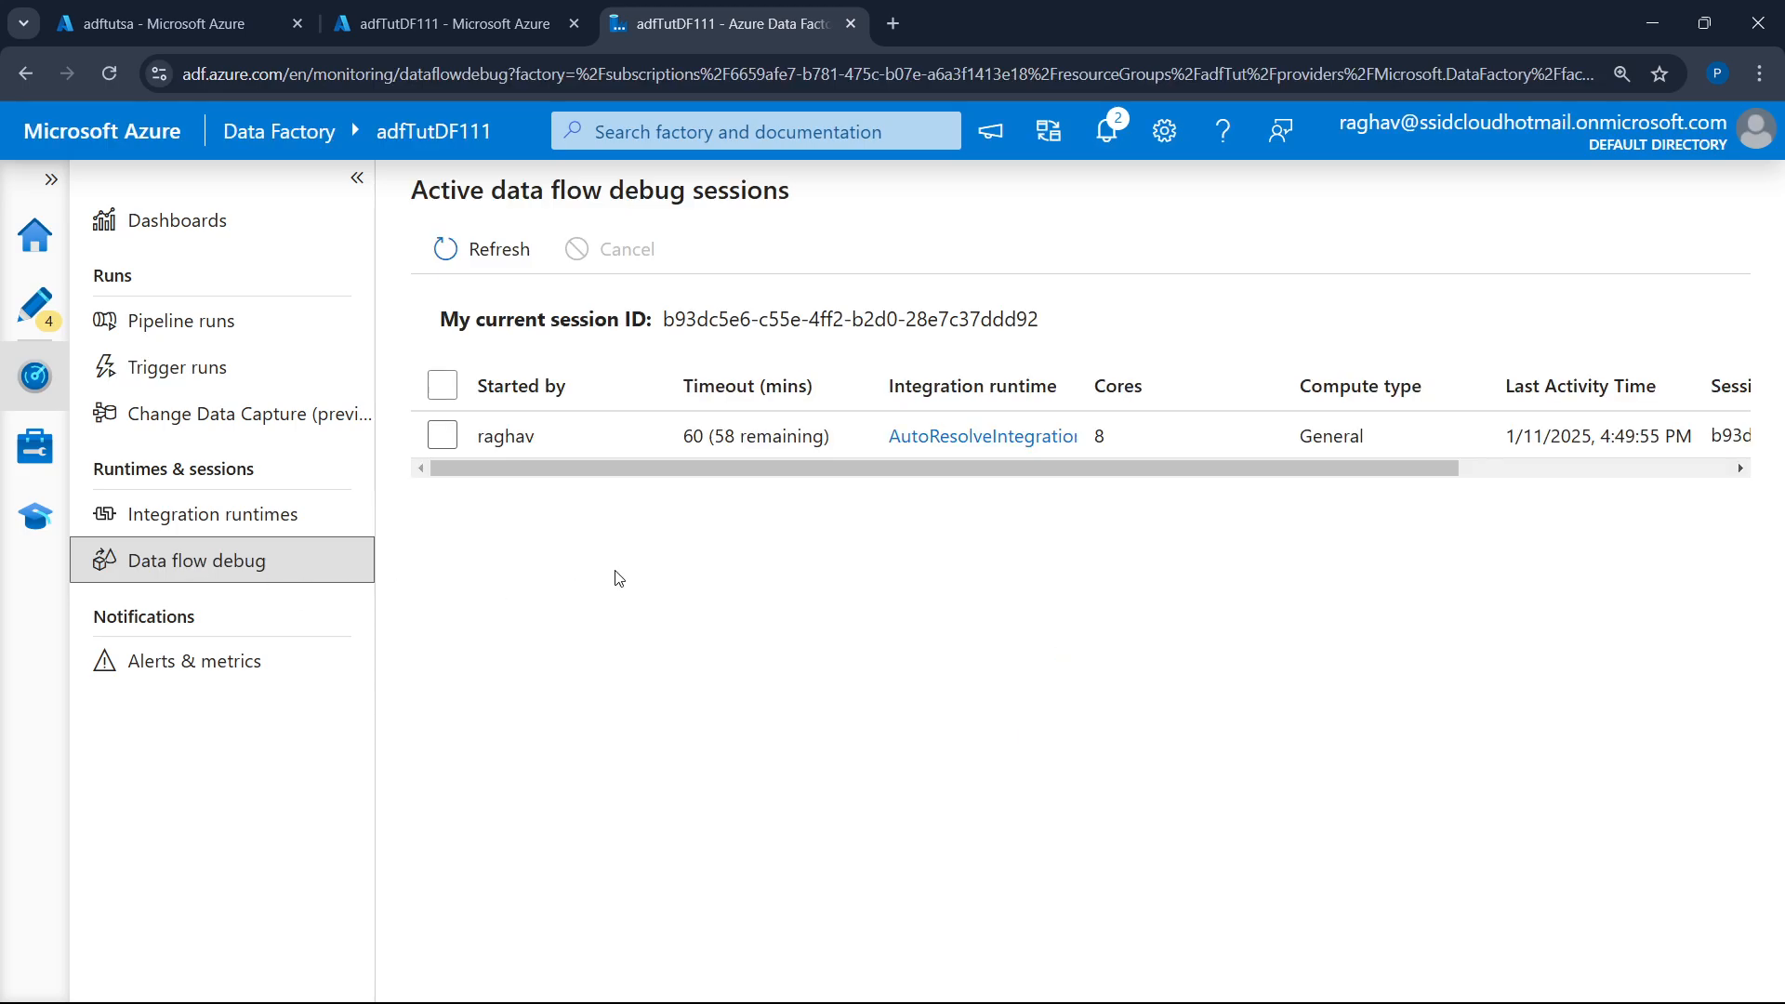
{"action": "left_click", "coordinate": [177, 320]}
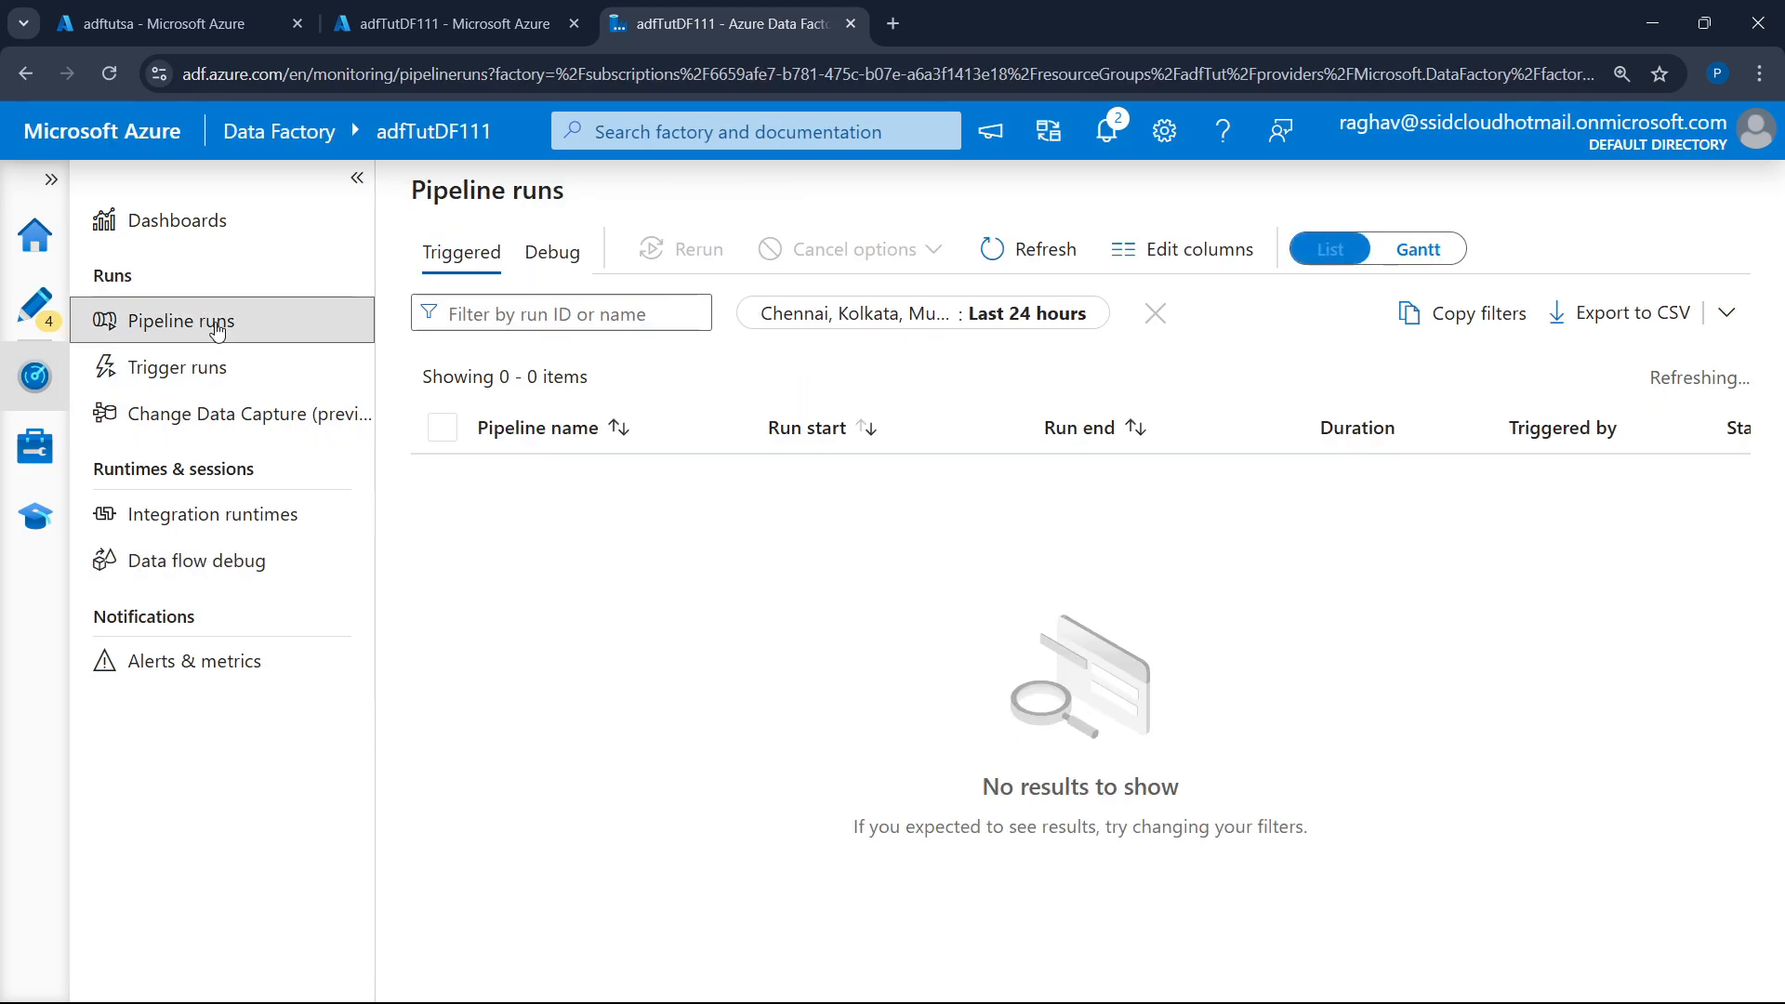
- Return to authoring the TransformMovies pipeline, make more room for its run output, and open the Data flow1 run details
{"action": "left_click", "coordinate": [35, 304]}
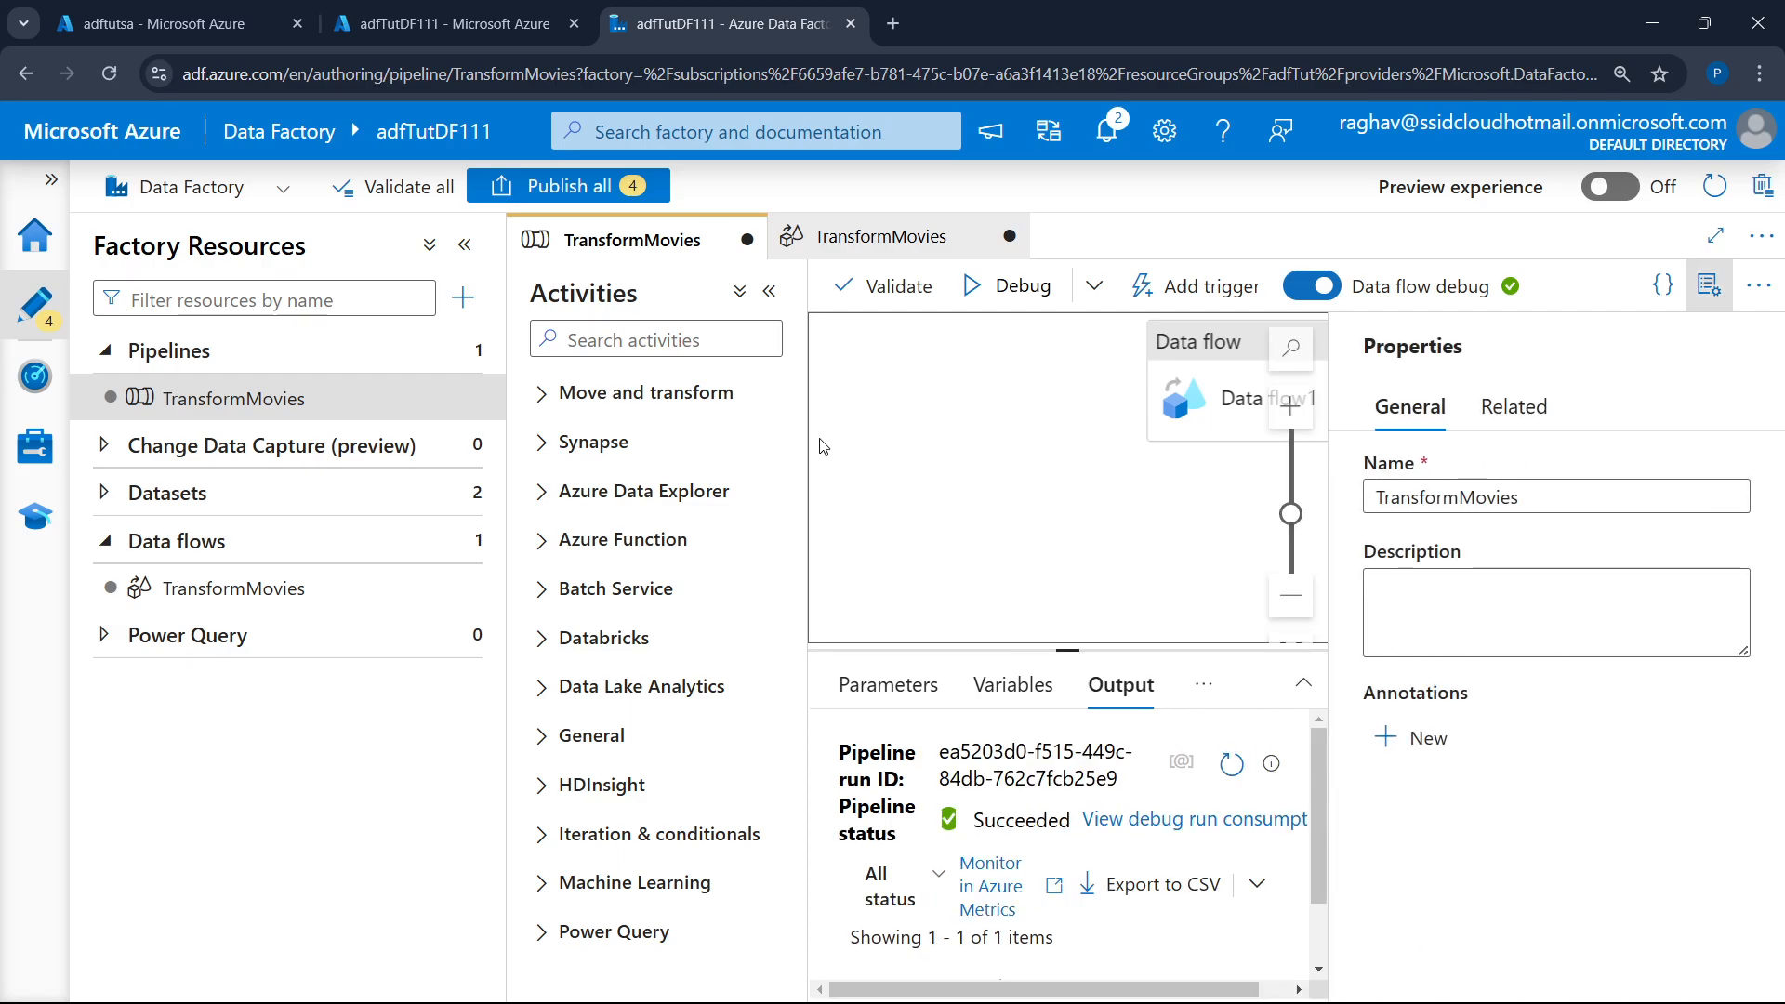
{"action": "left_click", "coordinate": [464, 244]}
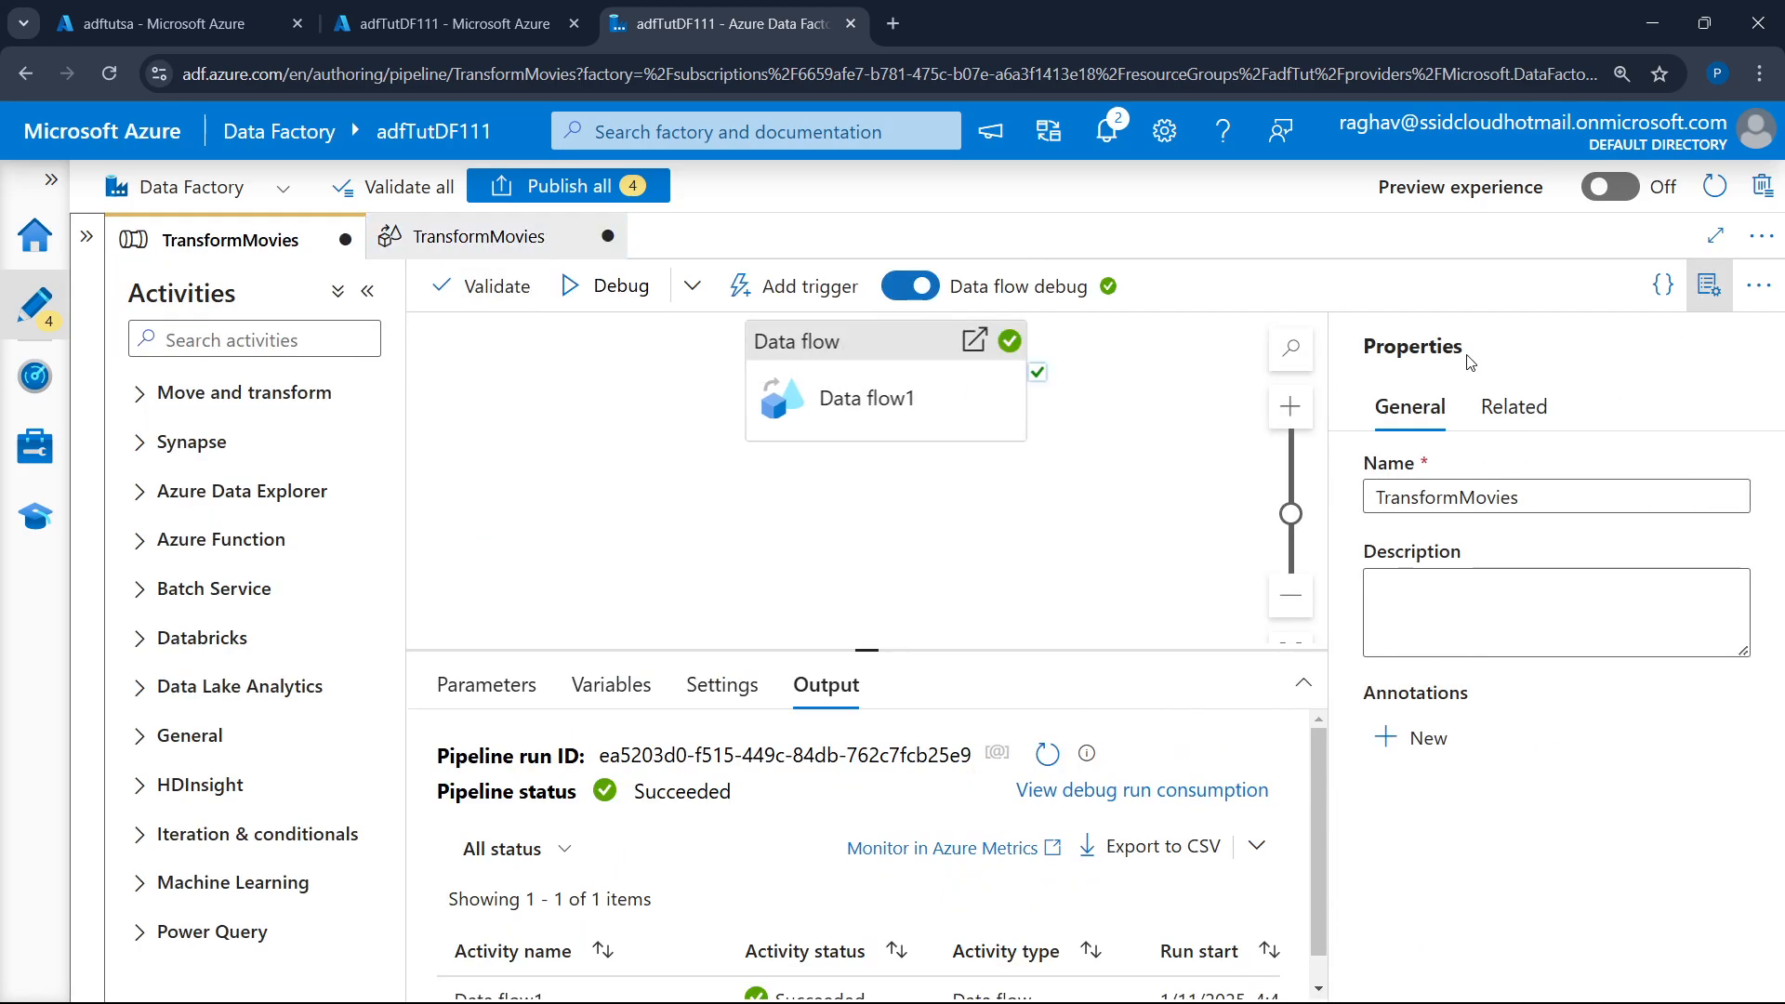
{"action": "left_click", "coordinate": [1709, 285]}
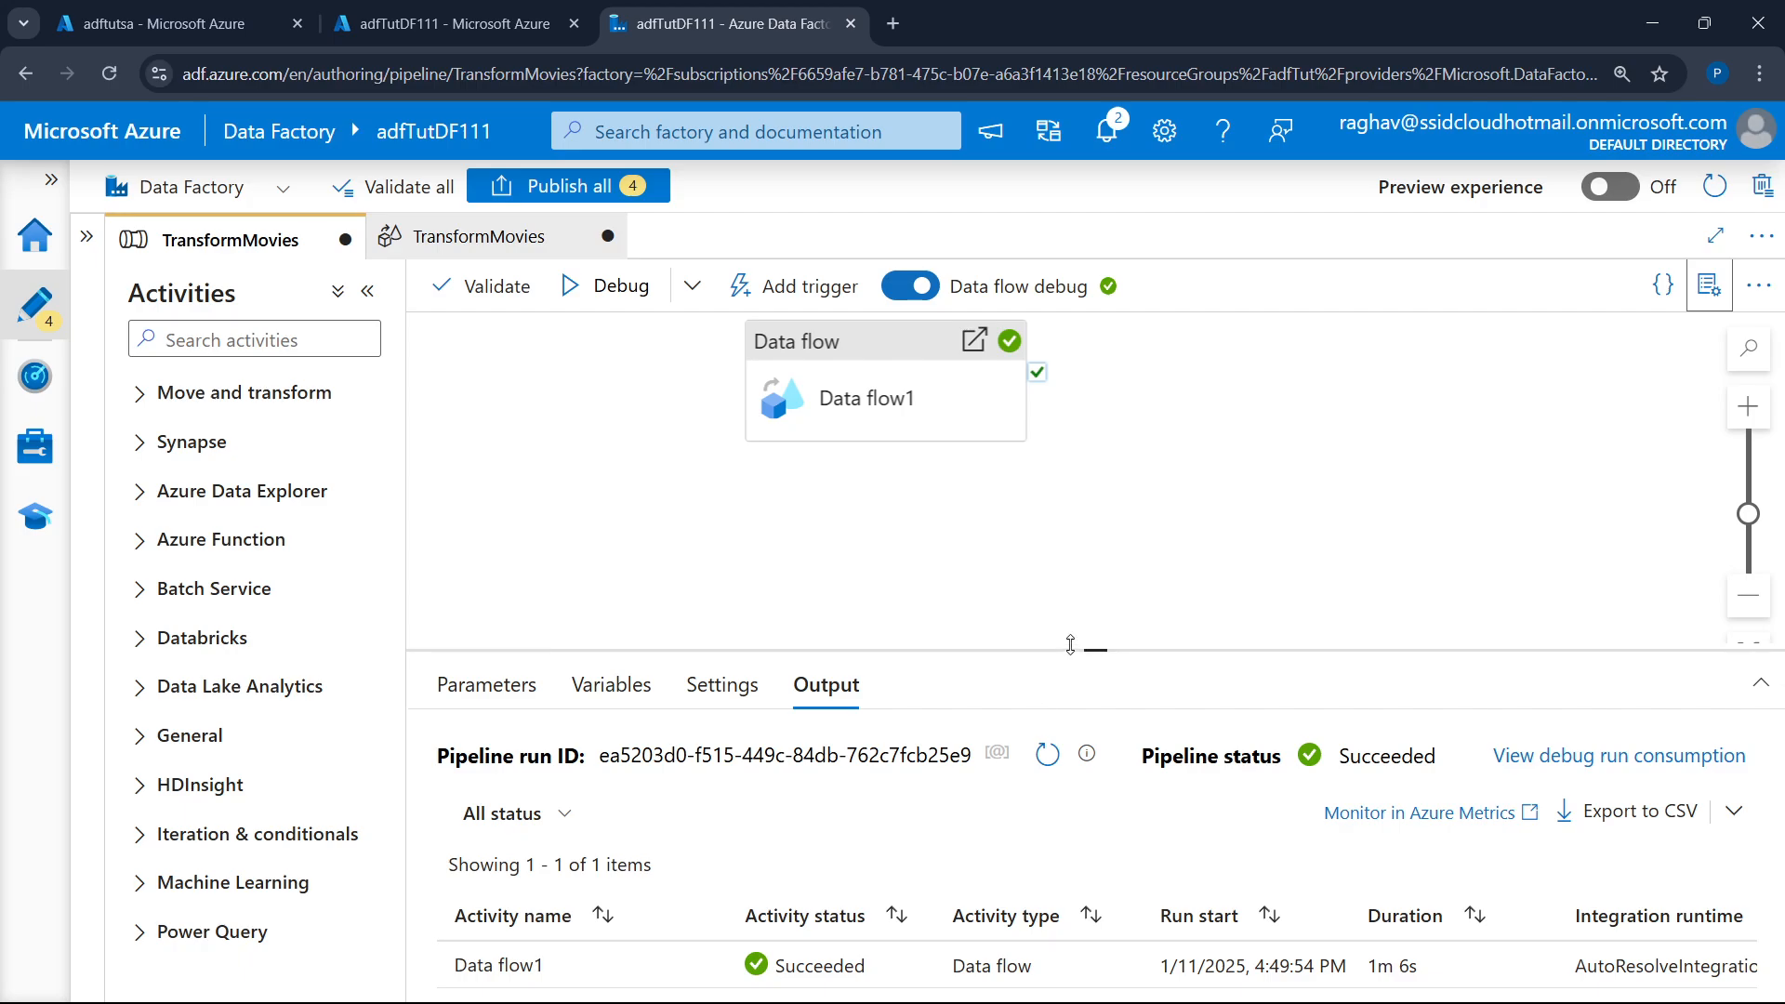
{"action": "left_click_drag", "start_coordinate": [1070, 644], "coordinate": [1070, 561]}
{"action": "left_click", "coordinate": [699, 878]}
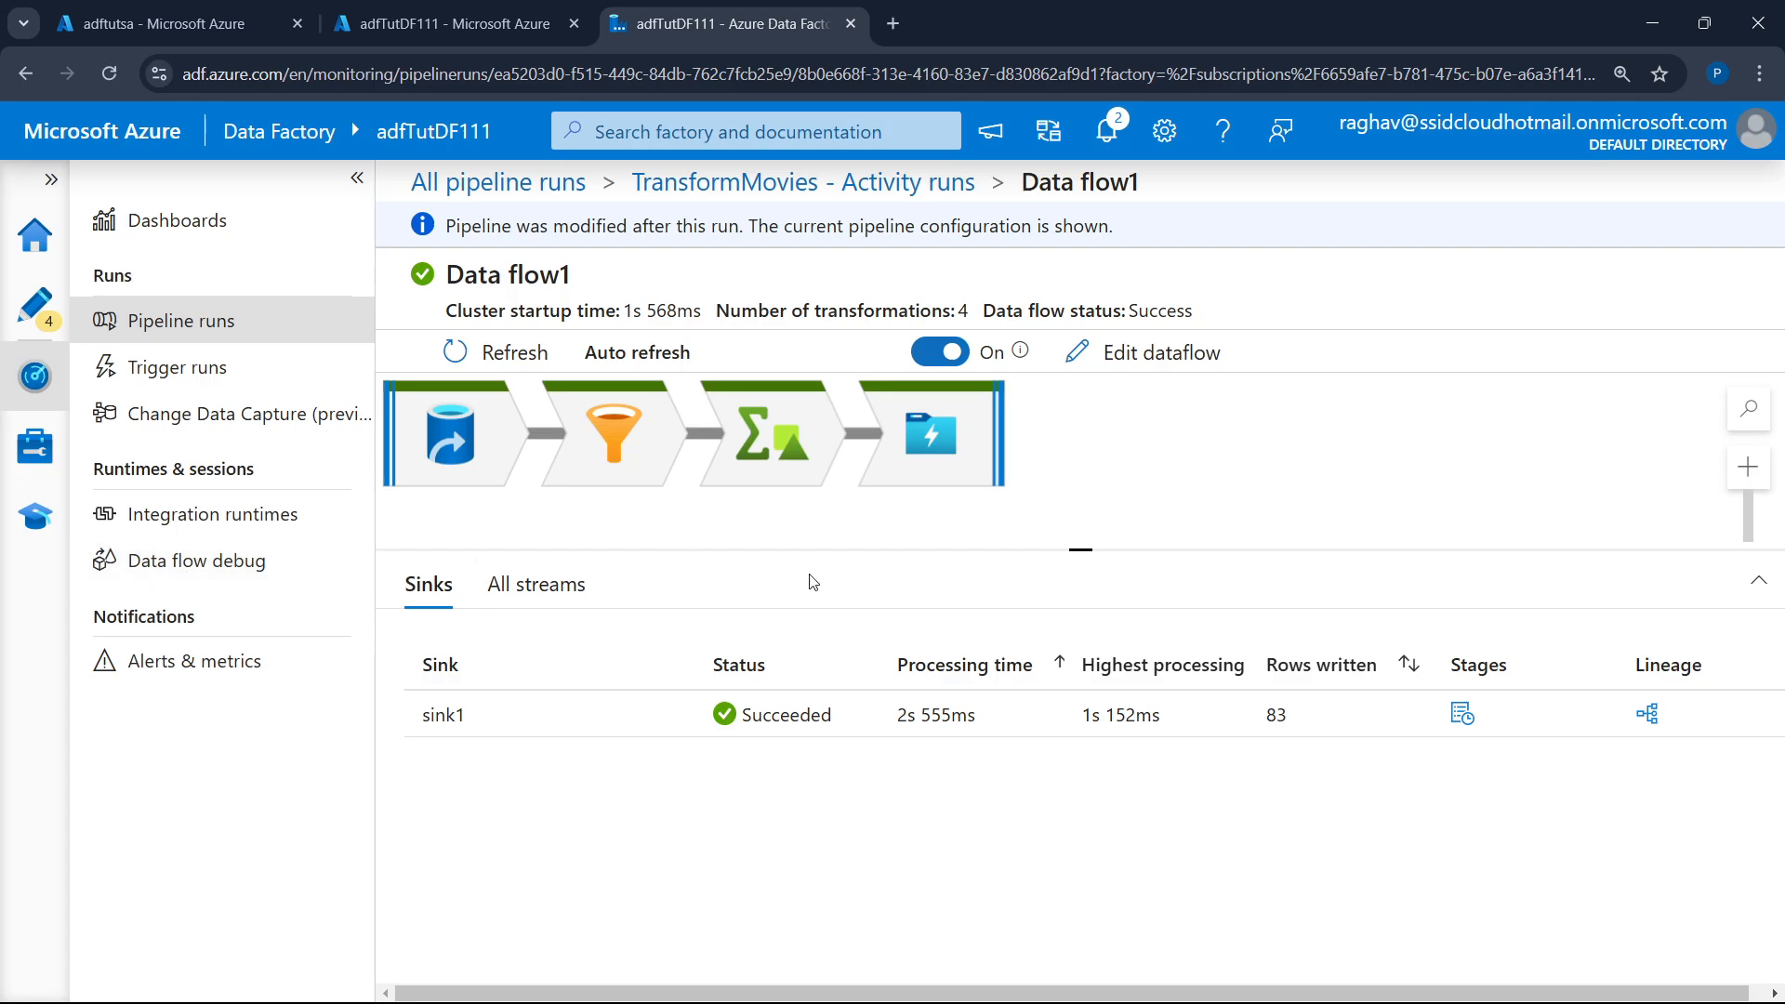
- Examine the status of all streams, and the diagnostics of the AggComedyRating aggregate and the sink1 transformation
{"action": "left_click", "coordinate": [571, 587]}
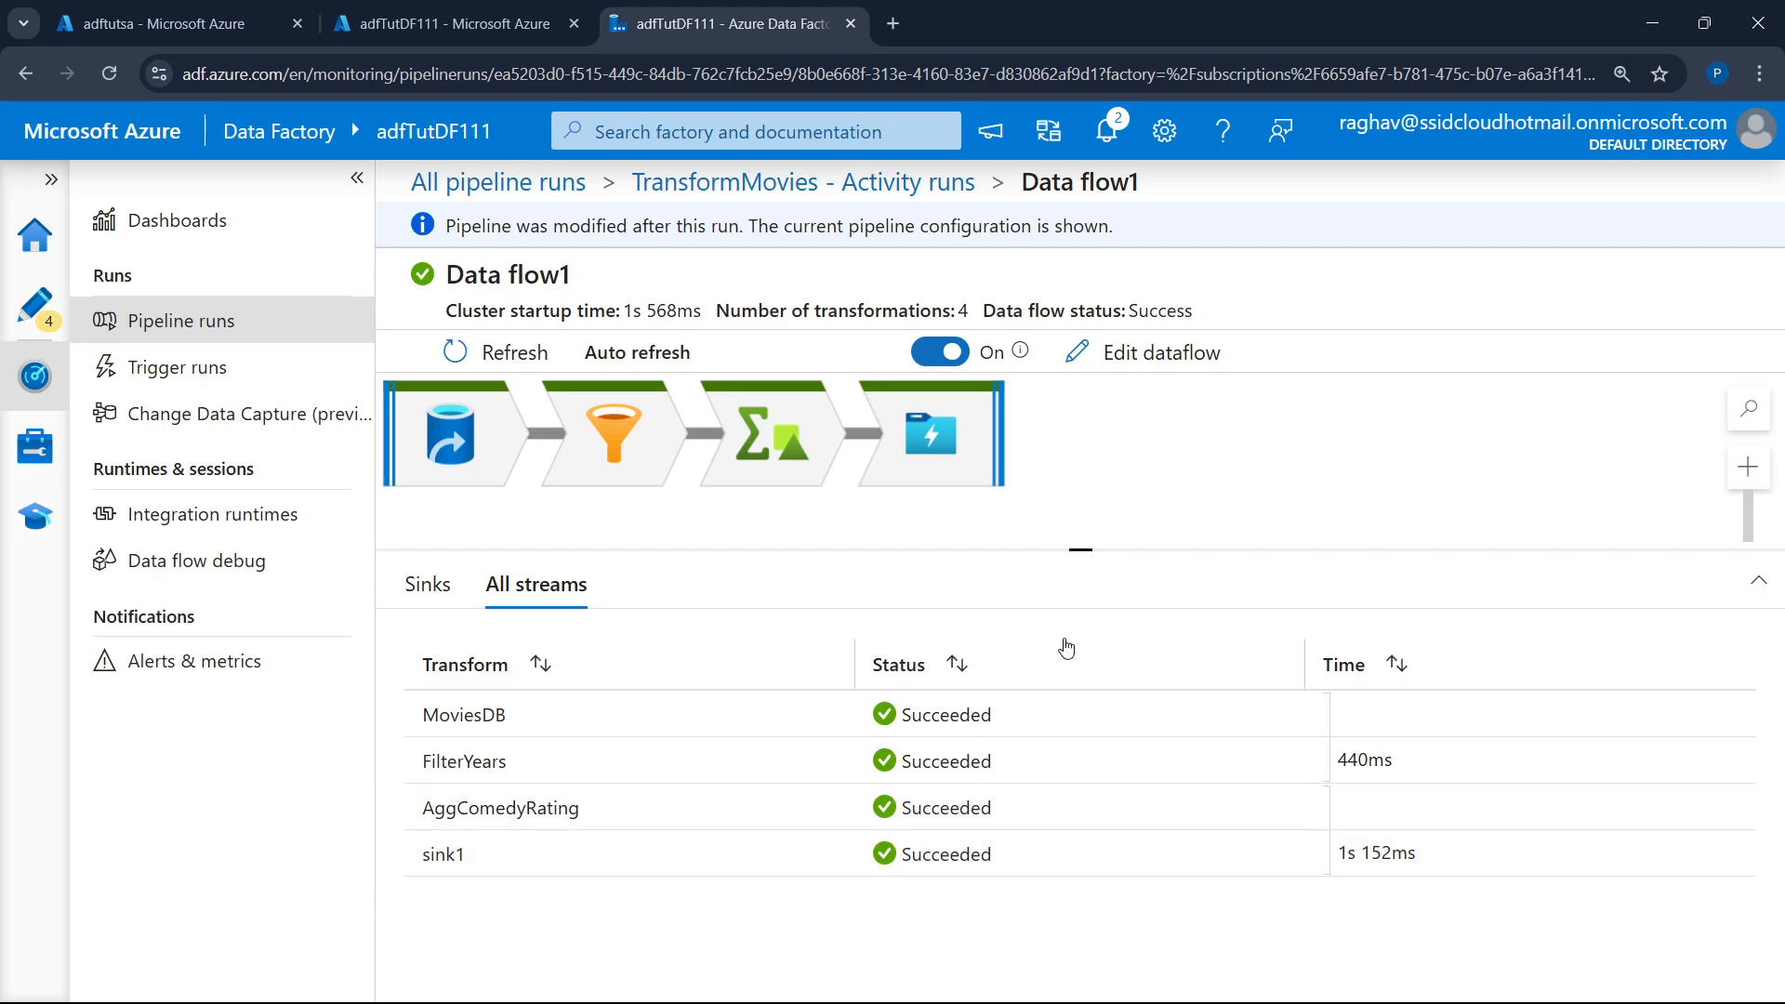
{"action": "left_click", "coordinate": [777, 451]}
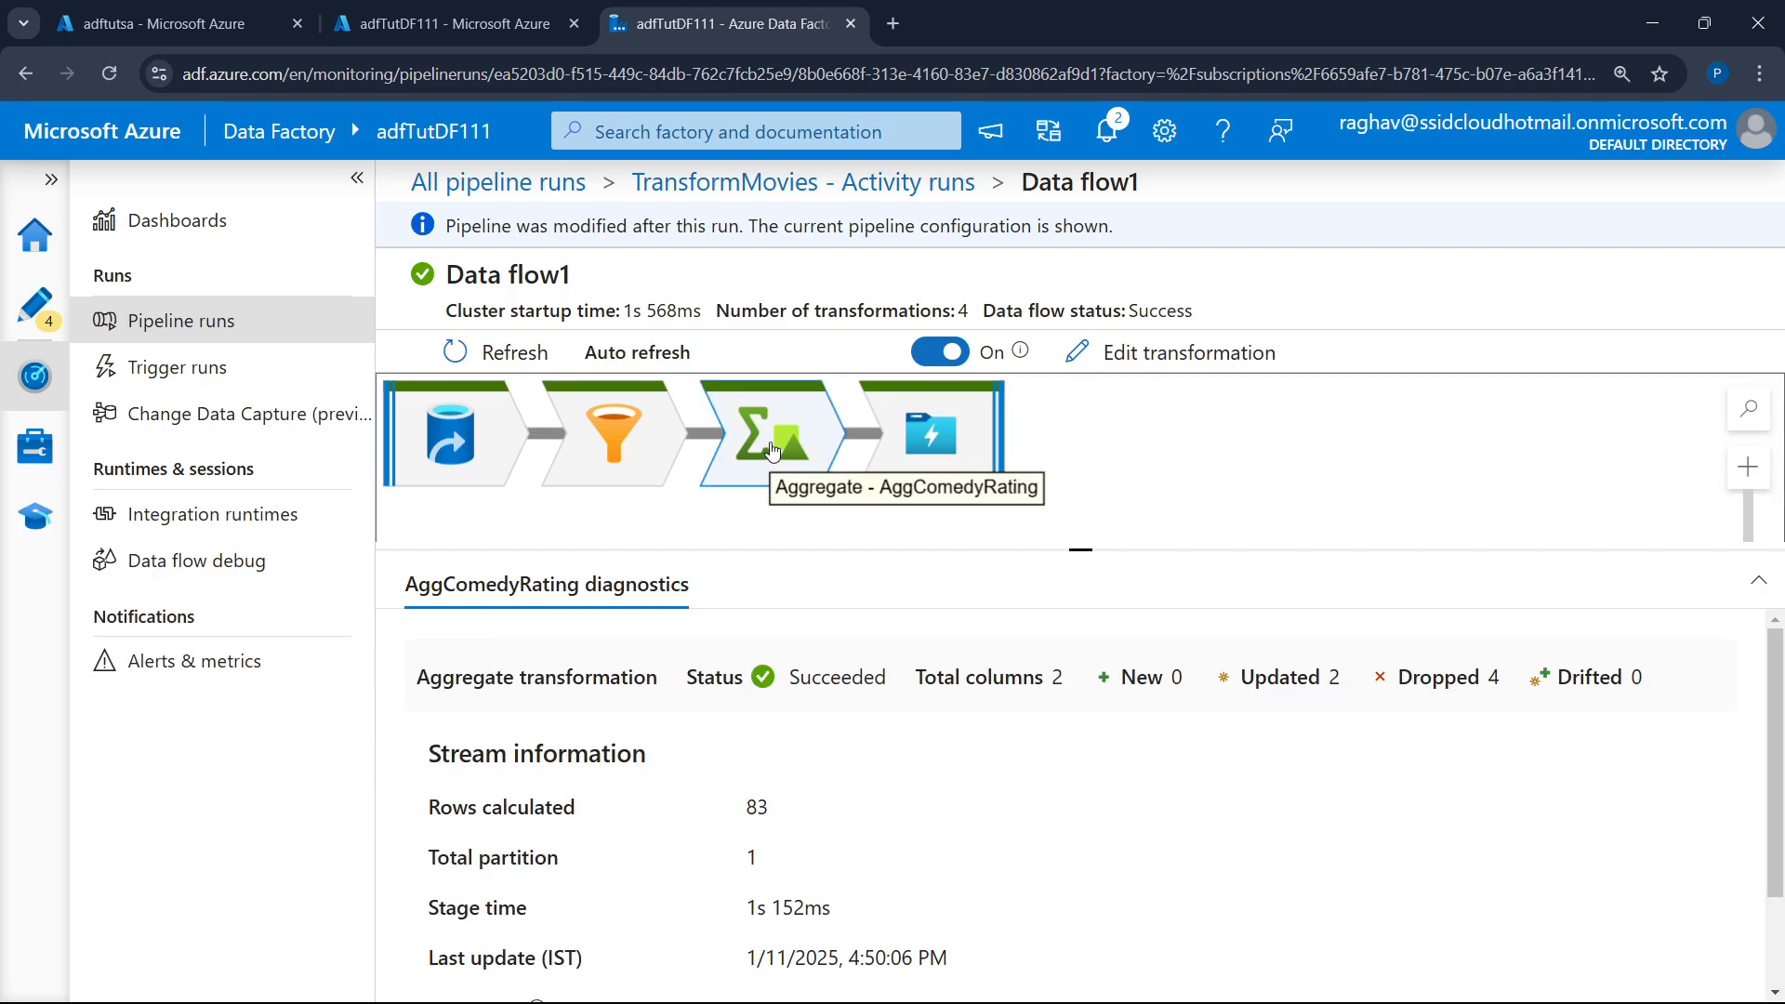
{"action": "scroll", "coordinate": [924, 667], "scroll_direction": "down", "scroll_amount": 2}
{"action": "left_click_drag", "start_coordinate": [730, 787], "coordinate": [875, 791]}
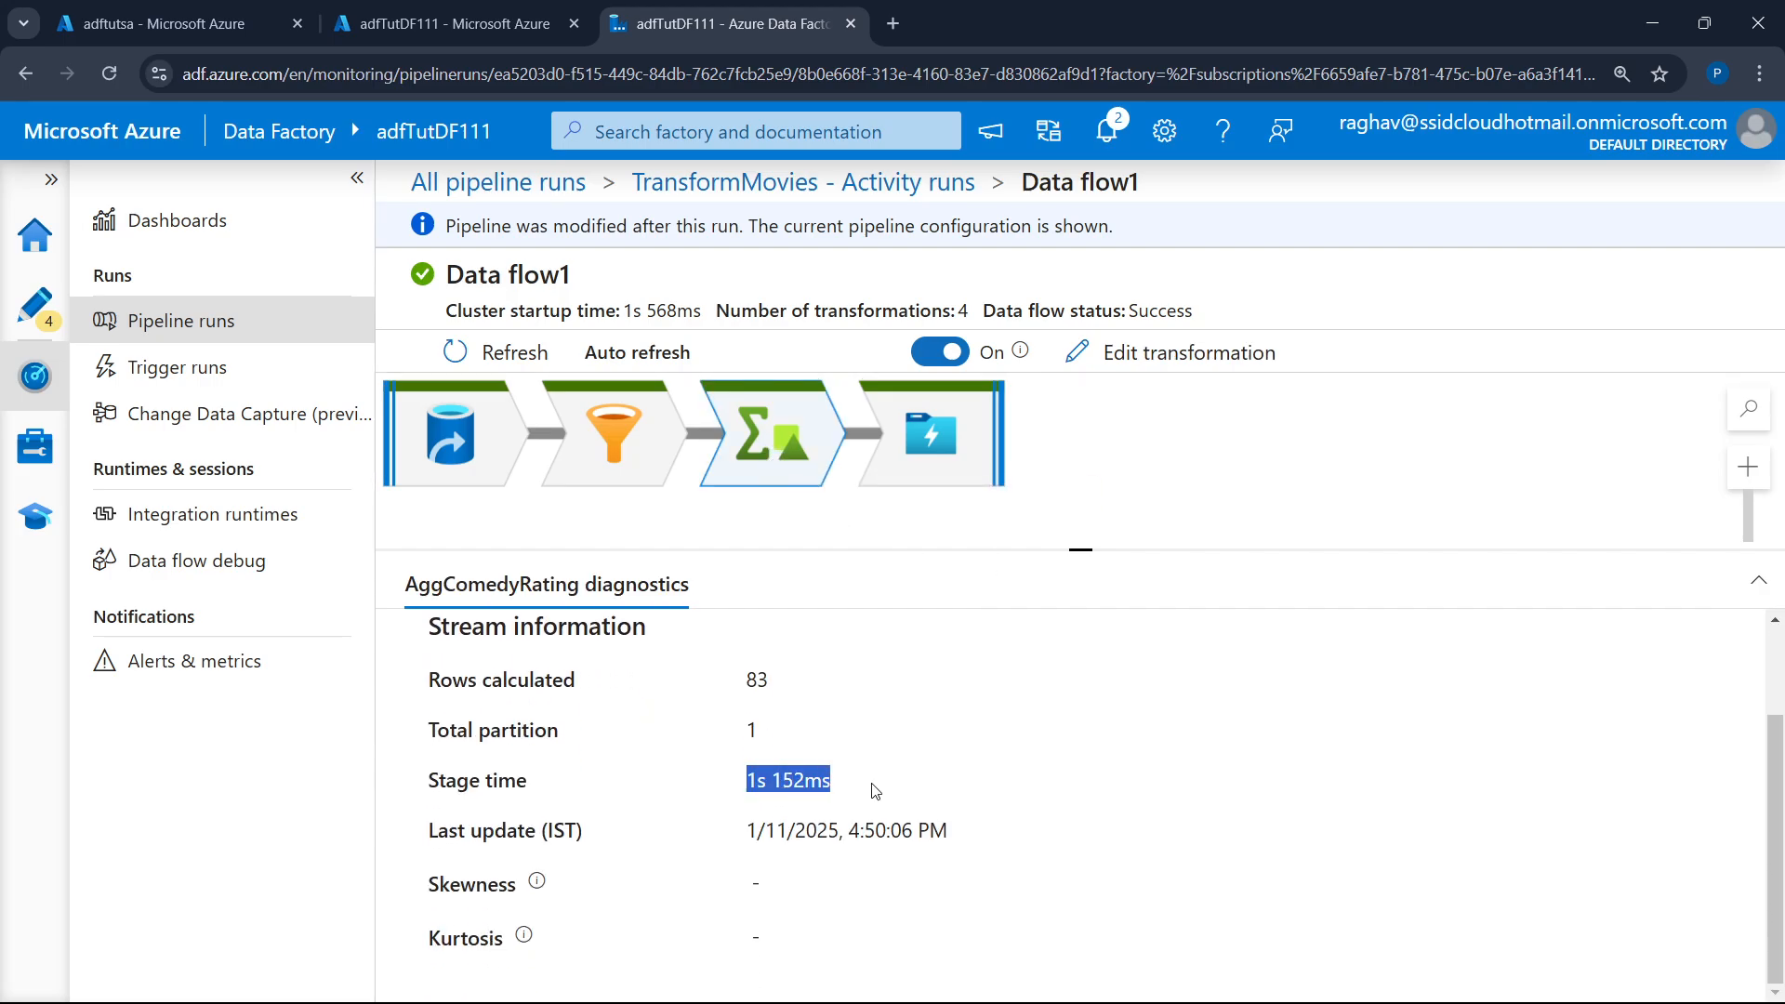
{"action": "scroll", "coordinate": [896, 806], "scroll_direction": "up", "scroll_amount": 2}
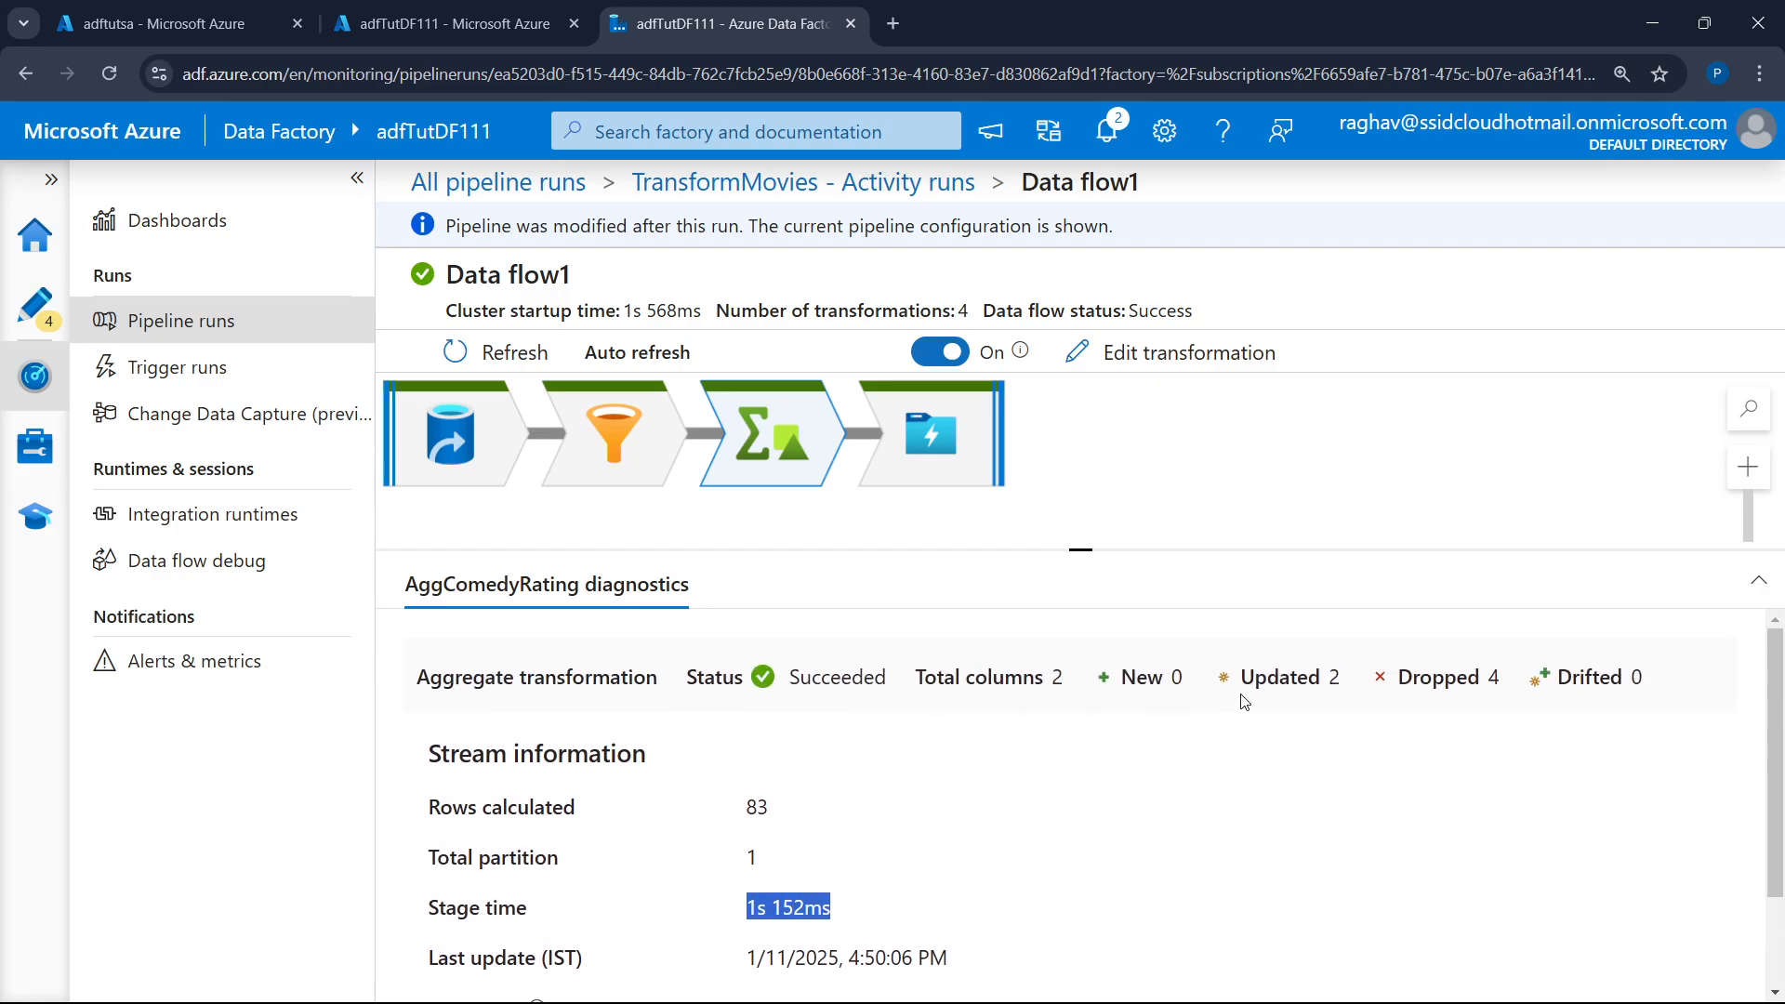
{"action": "left_click_drag", "start_coordinate": [916, 677], "coordinate": [1122, 697]}
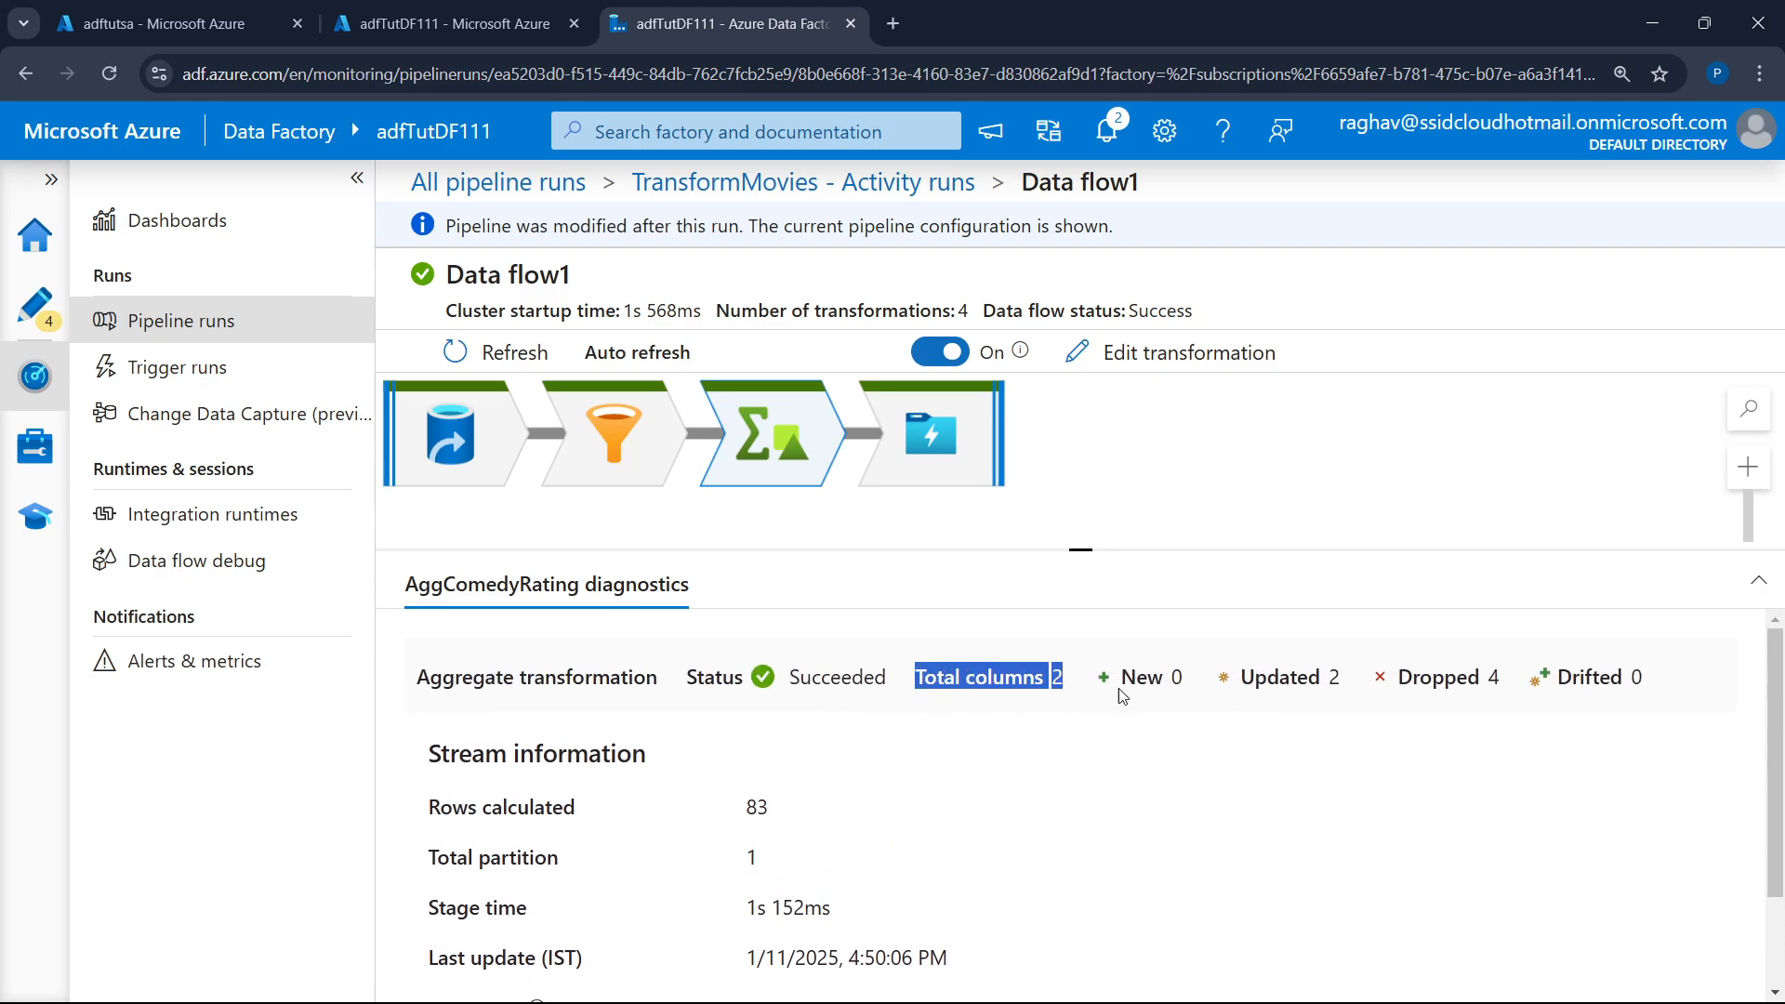
{"action": "left_click", "coordinate": [1367, 679]}
{"action": "left_click_drag", "start_coordinate": [1399, 679], "coordinate": [1497, 685]}
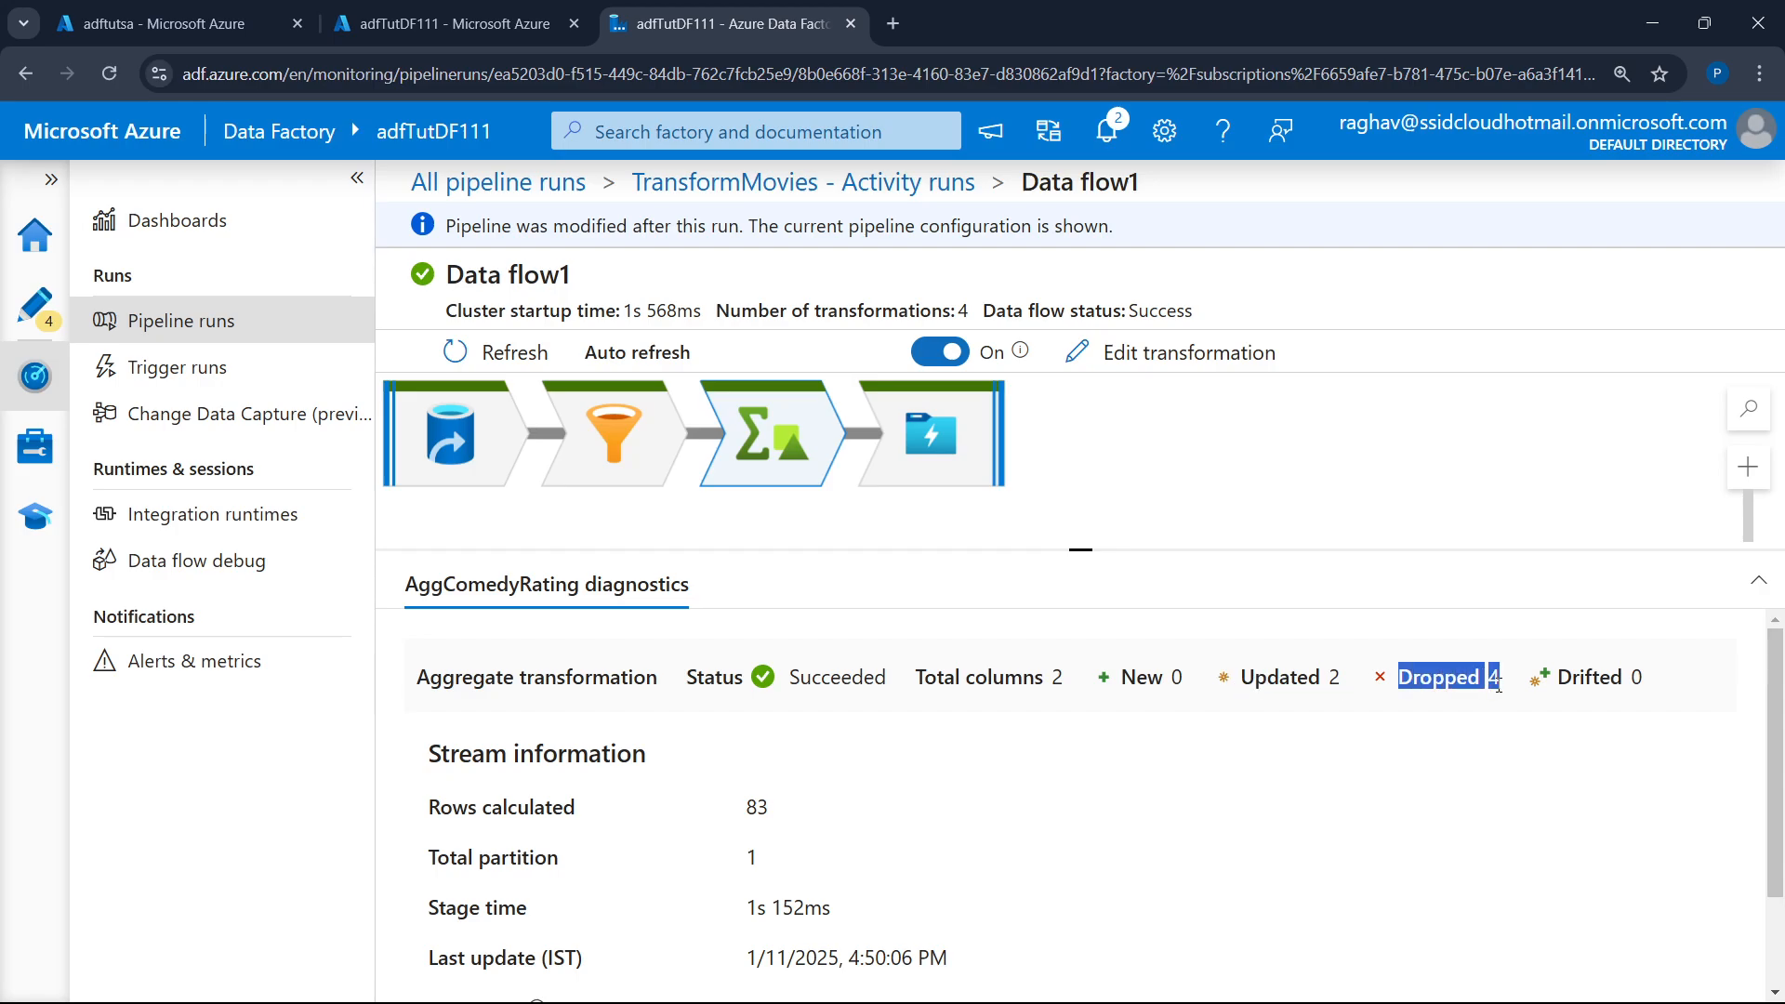
{"action": "left_click", "coordinate": [957, 460]}
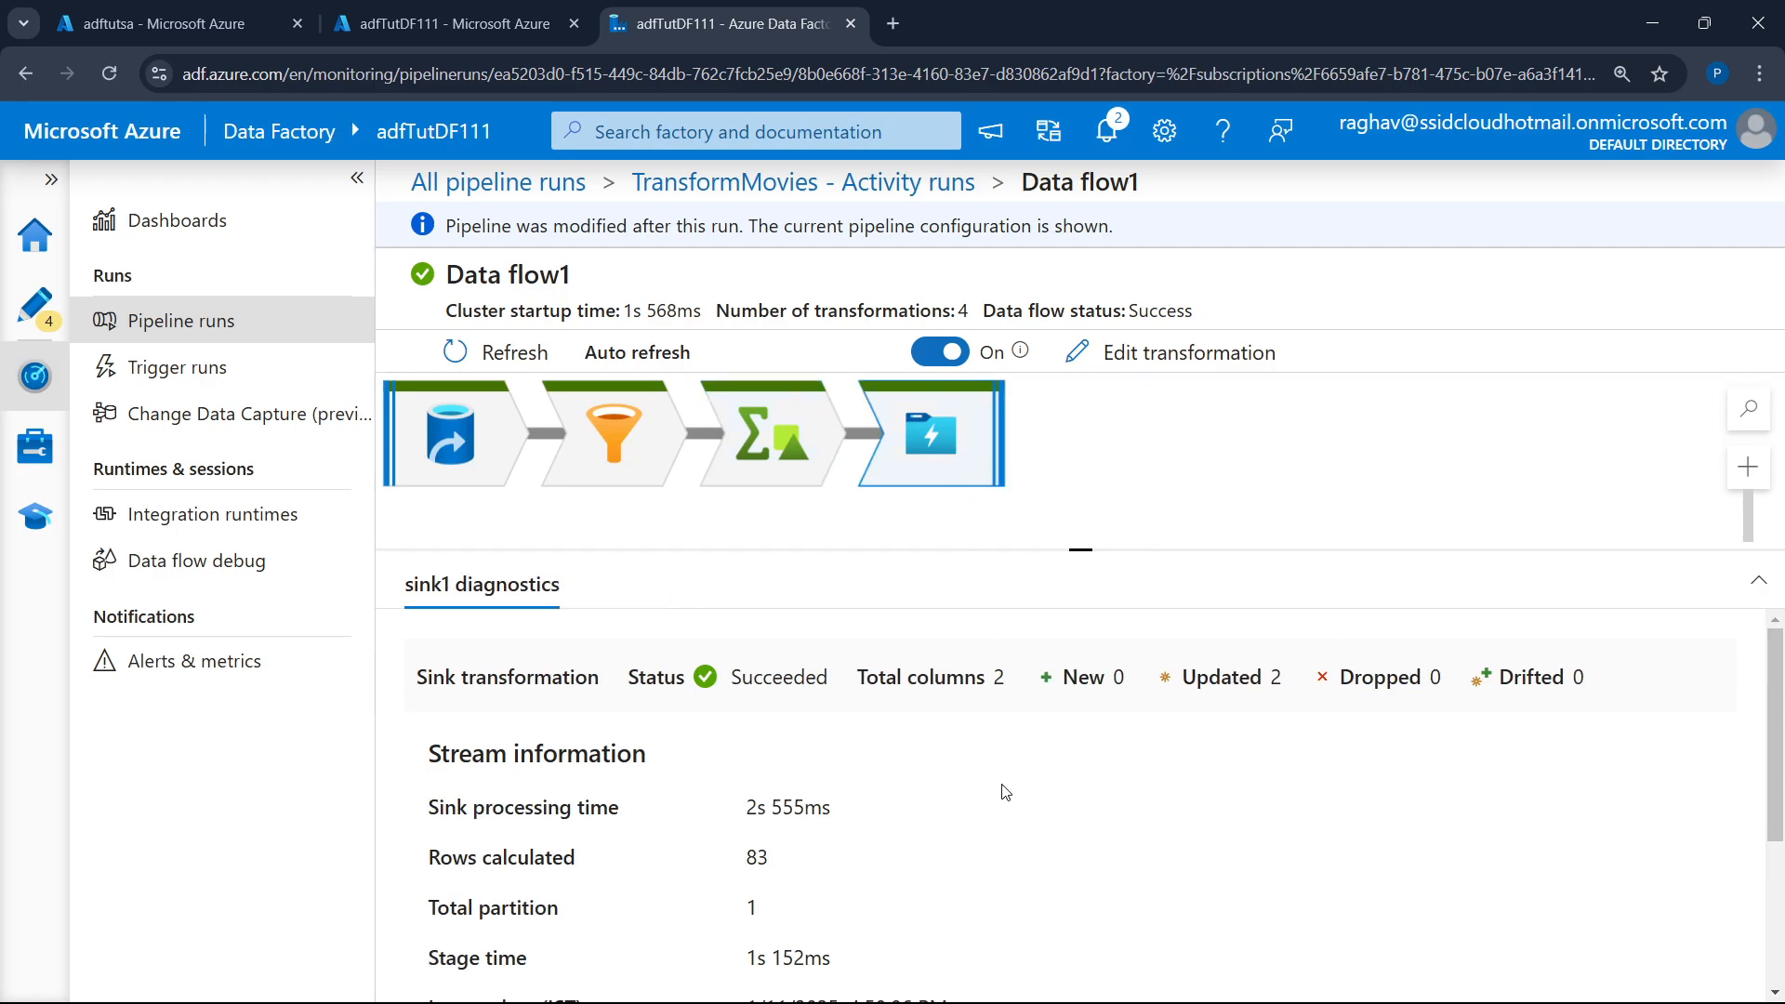
{"action": "scroll", "coordinate": [998, 792], "scroll_direction": "down", "scroll_amount": 3}
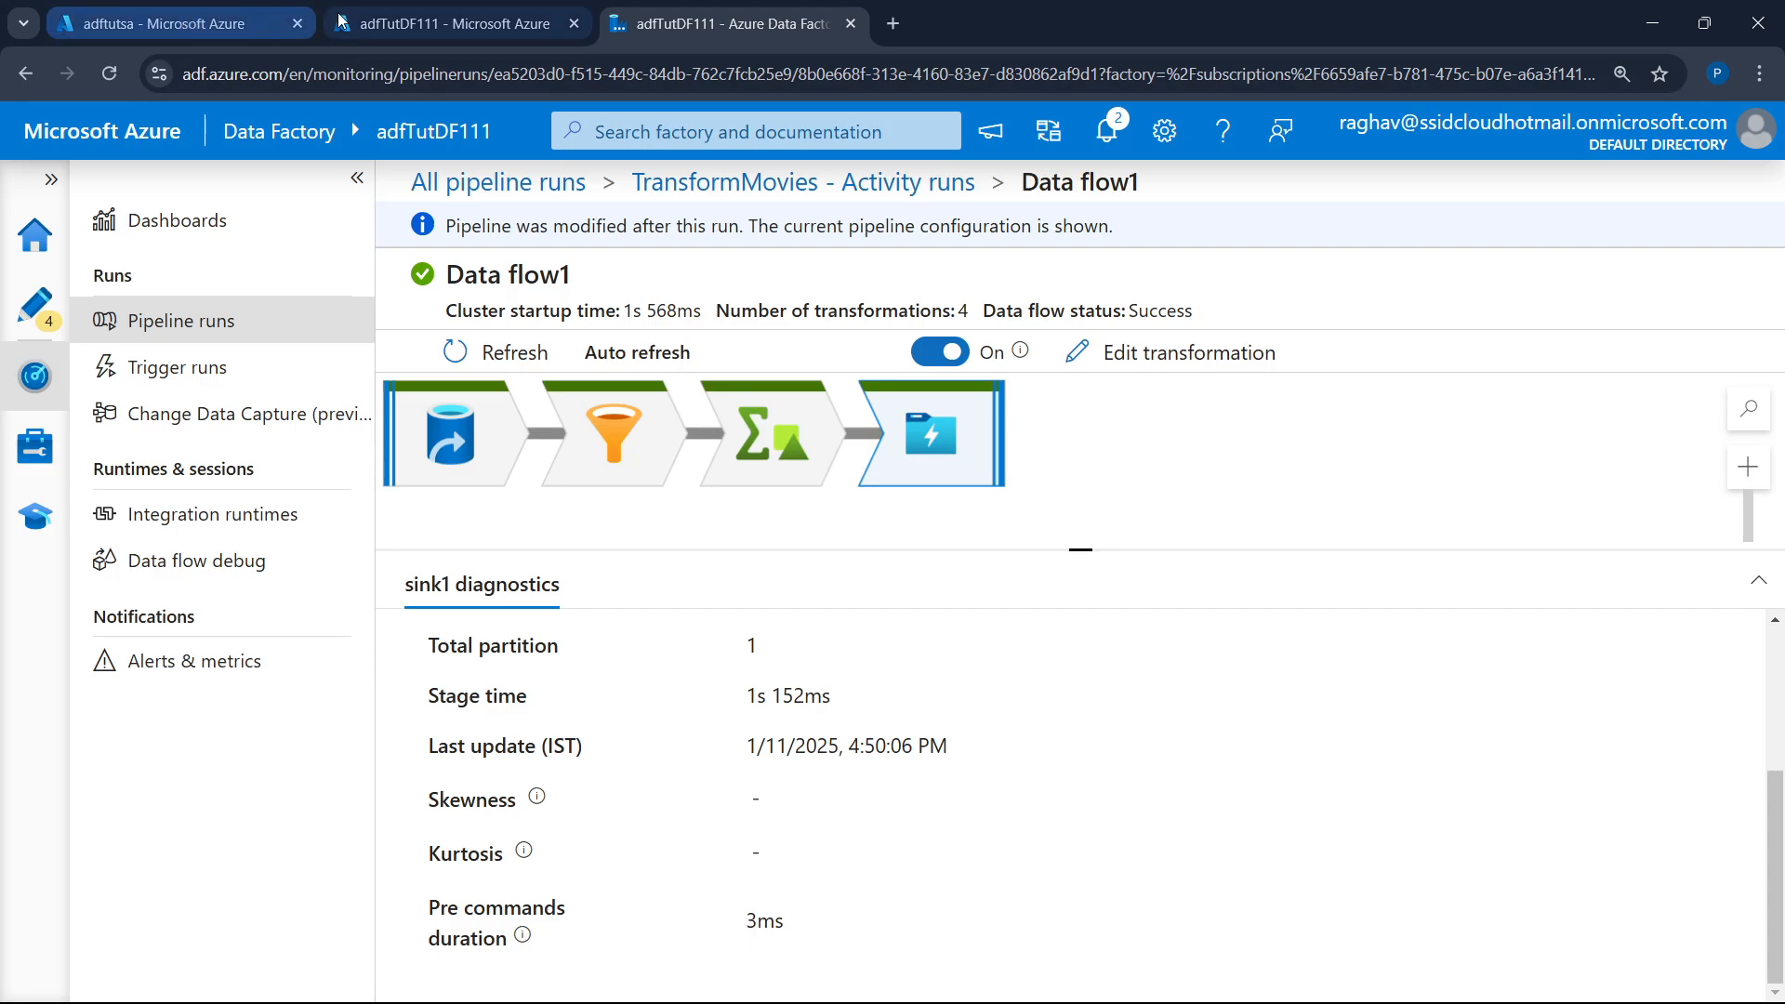
- Switch to the adftutsa storage account in the Azure portal and open its destination container
{"action": "left_click", "coordinate": [447, 24]}
{"action": "left_click", "coordinate": [196, 23]}
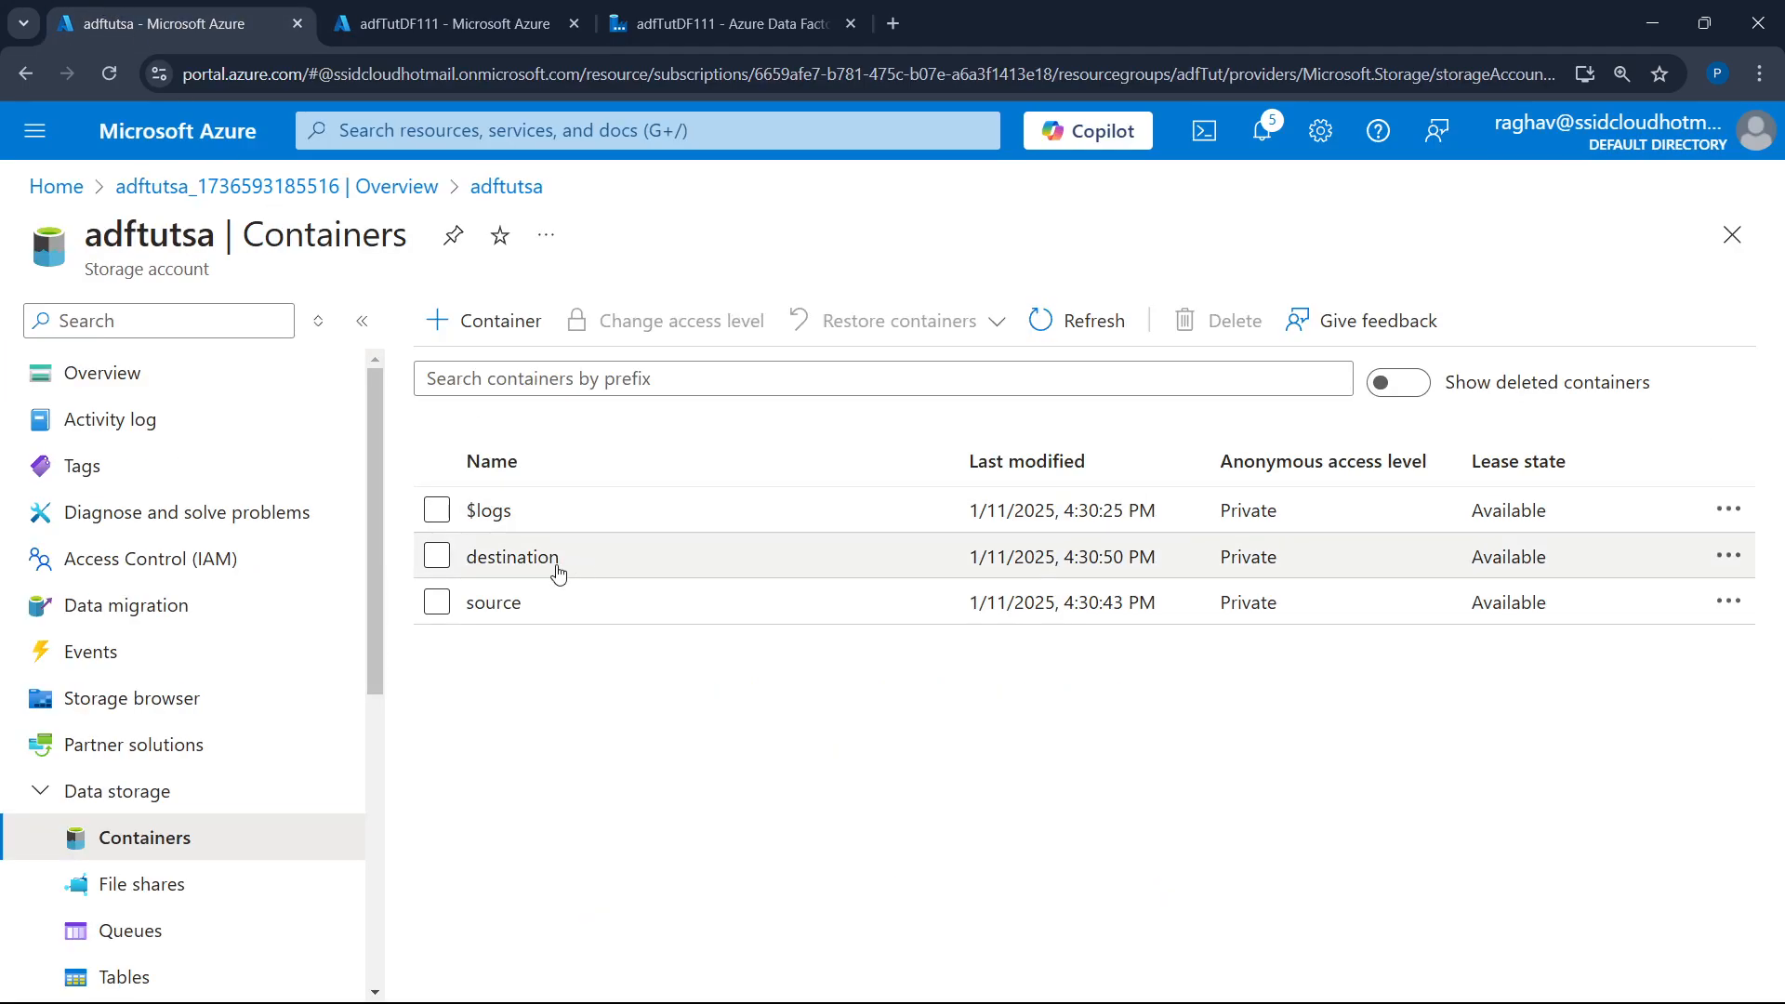
{"action": "left_click", "coordinate": [502, 605]}
{"action": "key", "text": "alt+Left"}
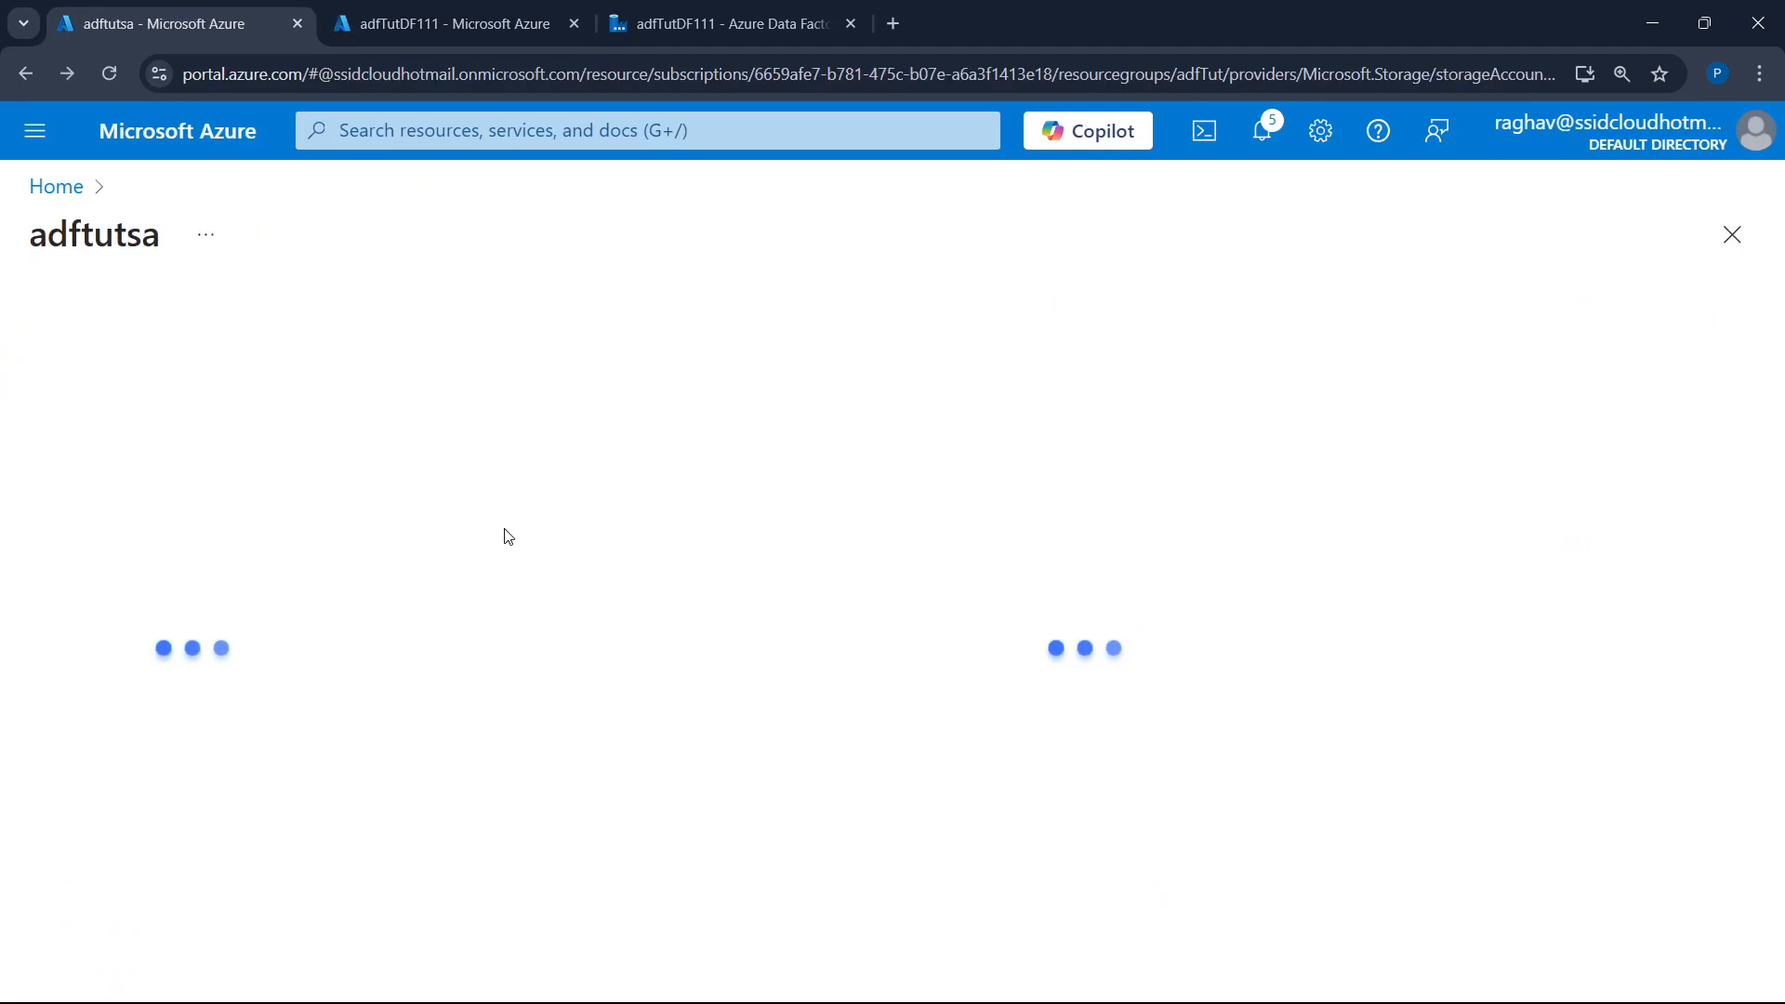
{"action": "left_click", "coordinate": [512, 558]}
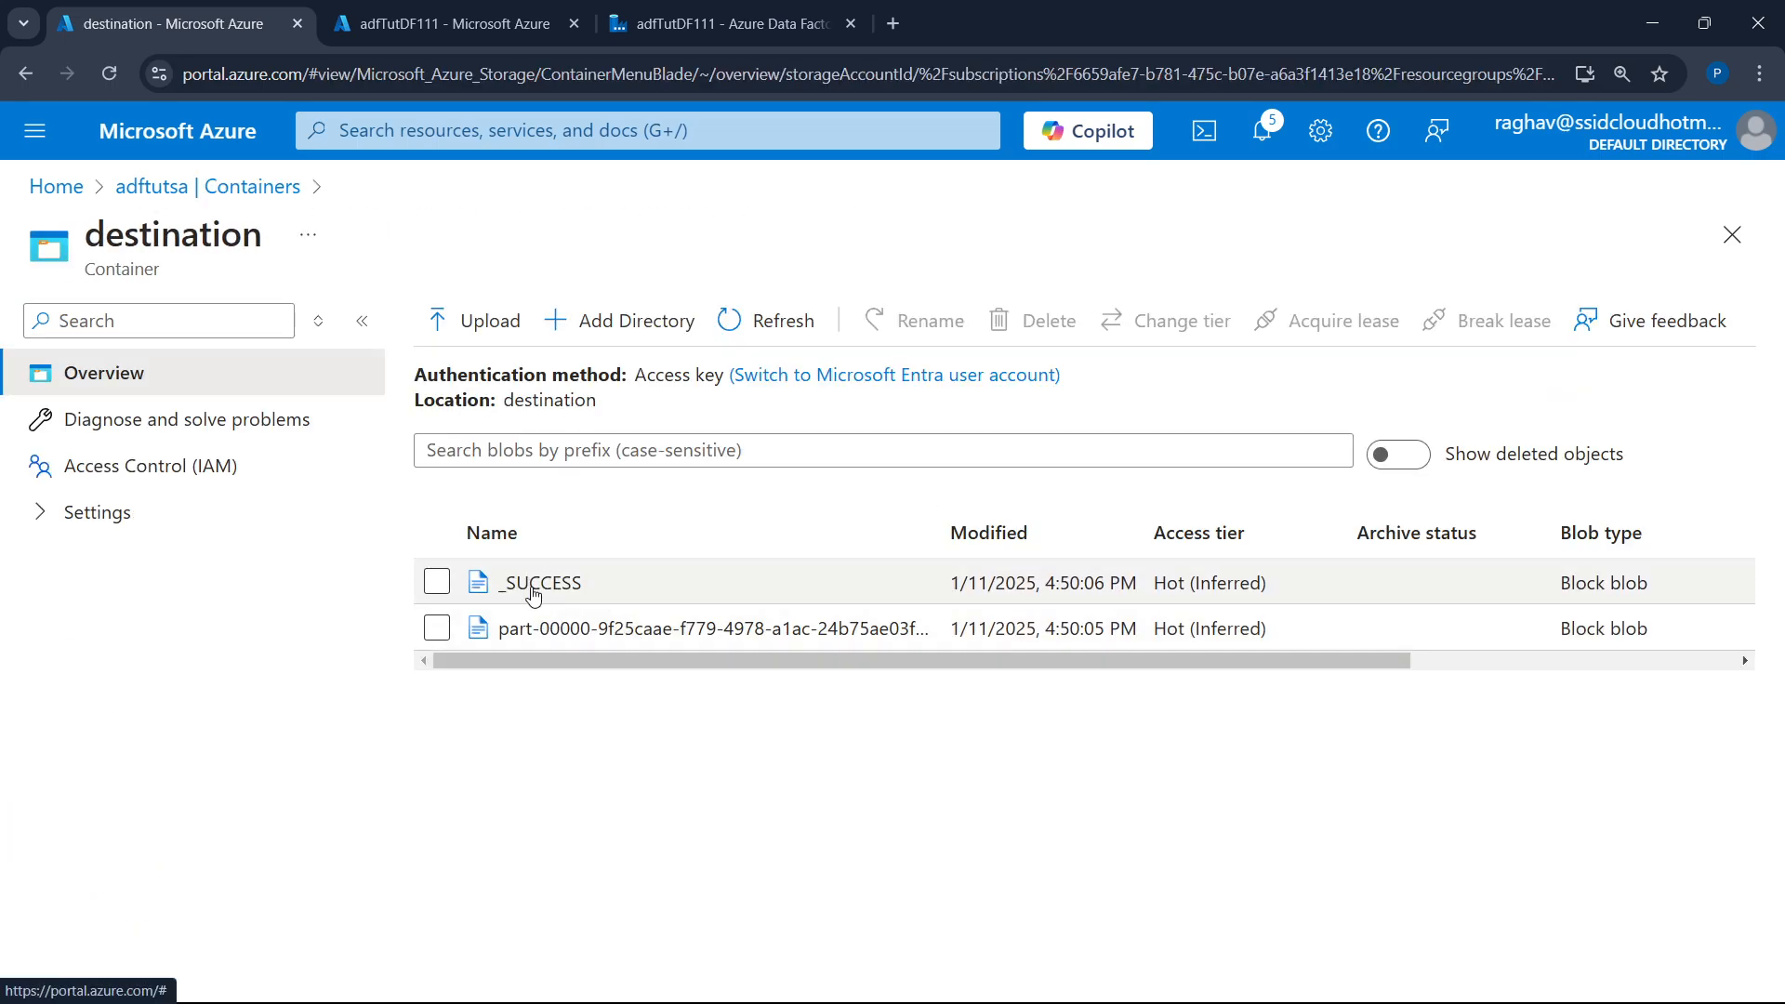
- View the contents of the _SUCCESS blob, then return to the destination container
{"action": "left_click", "coordinate": [567, 583]}
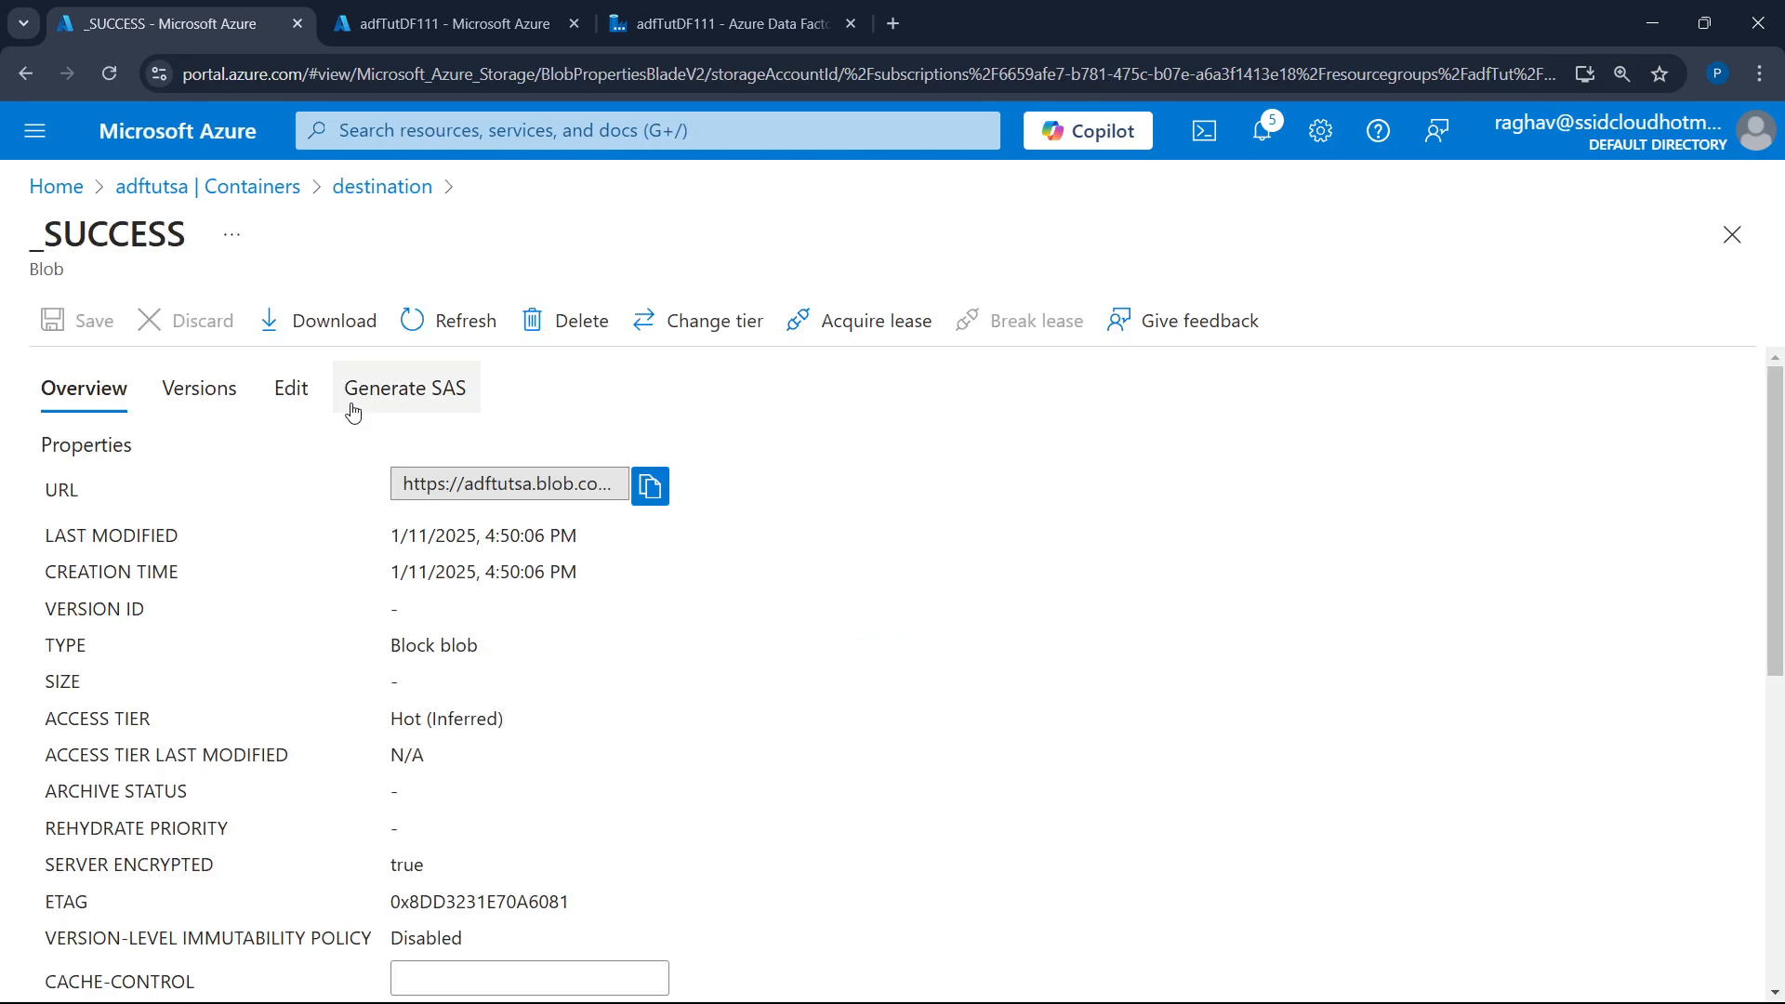
{"action": "left_click", "coordinate": [290, 398]}
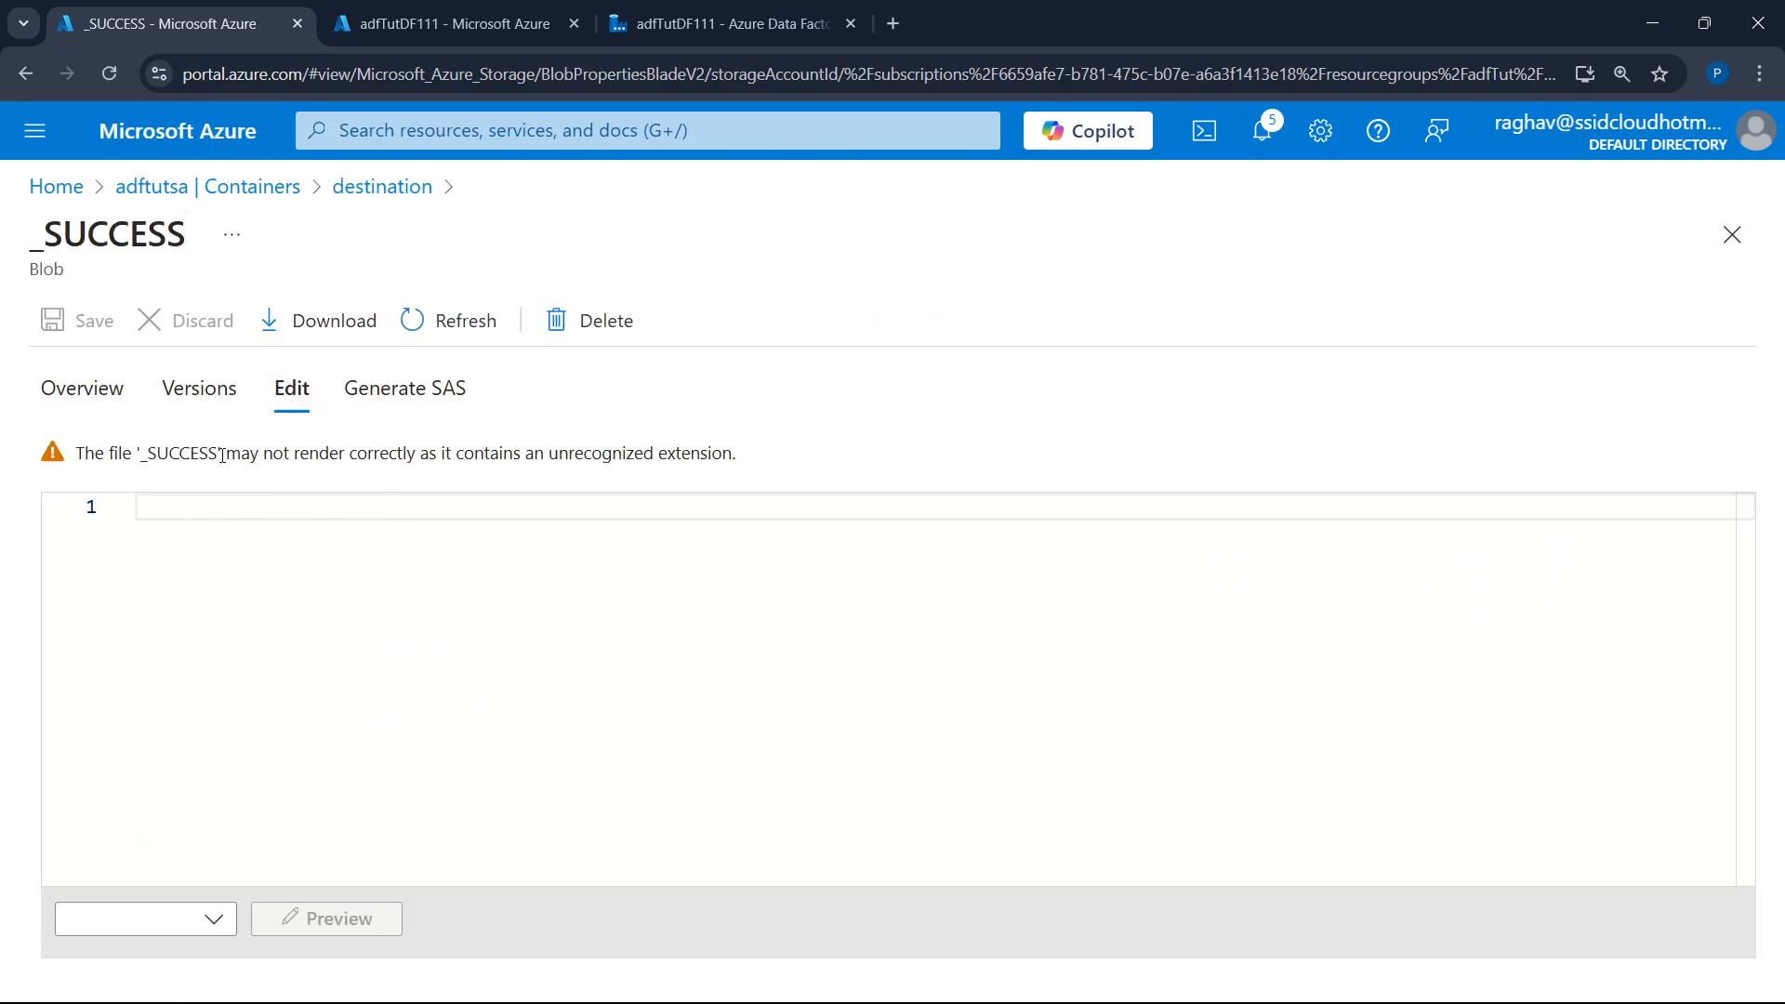
{"action": "left_click_drag", "start_coordinate": [222, 455], "coordinate": [753, 456]}
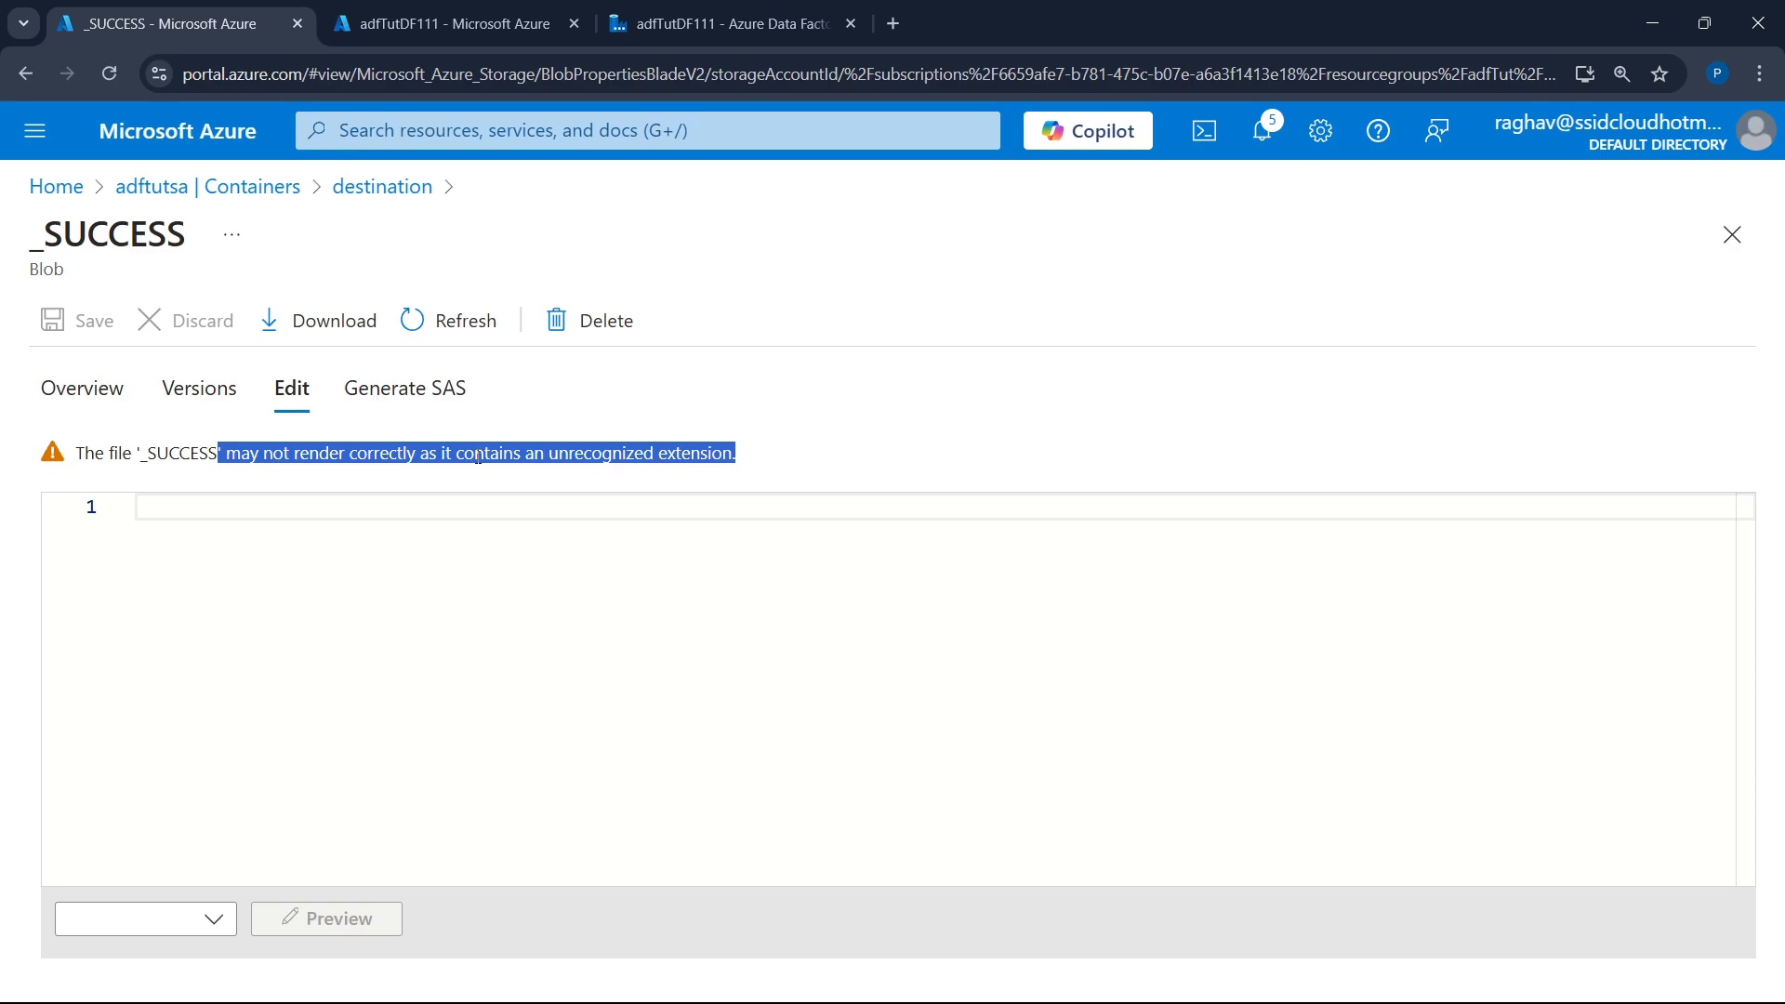
{"action": "left_click", "coordinate": [414, 193]}
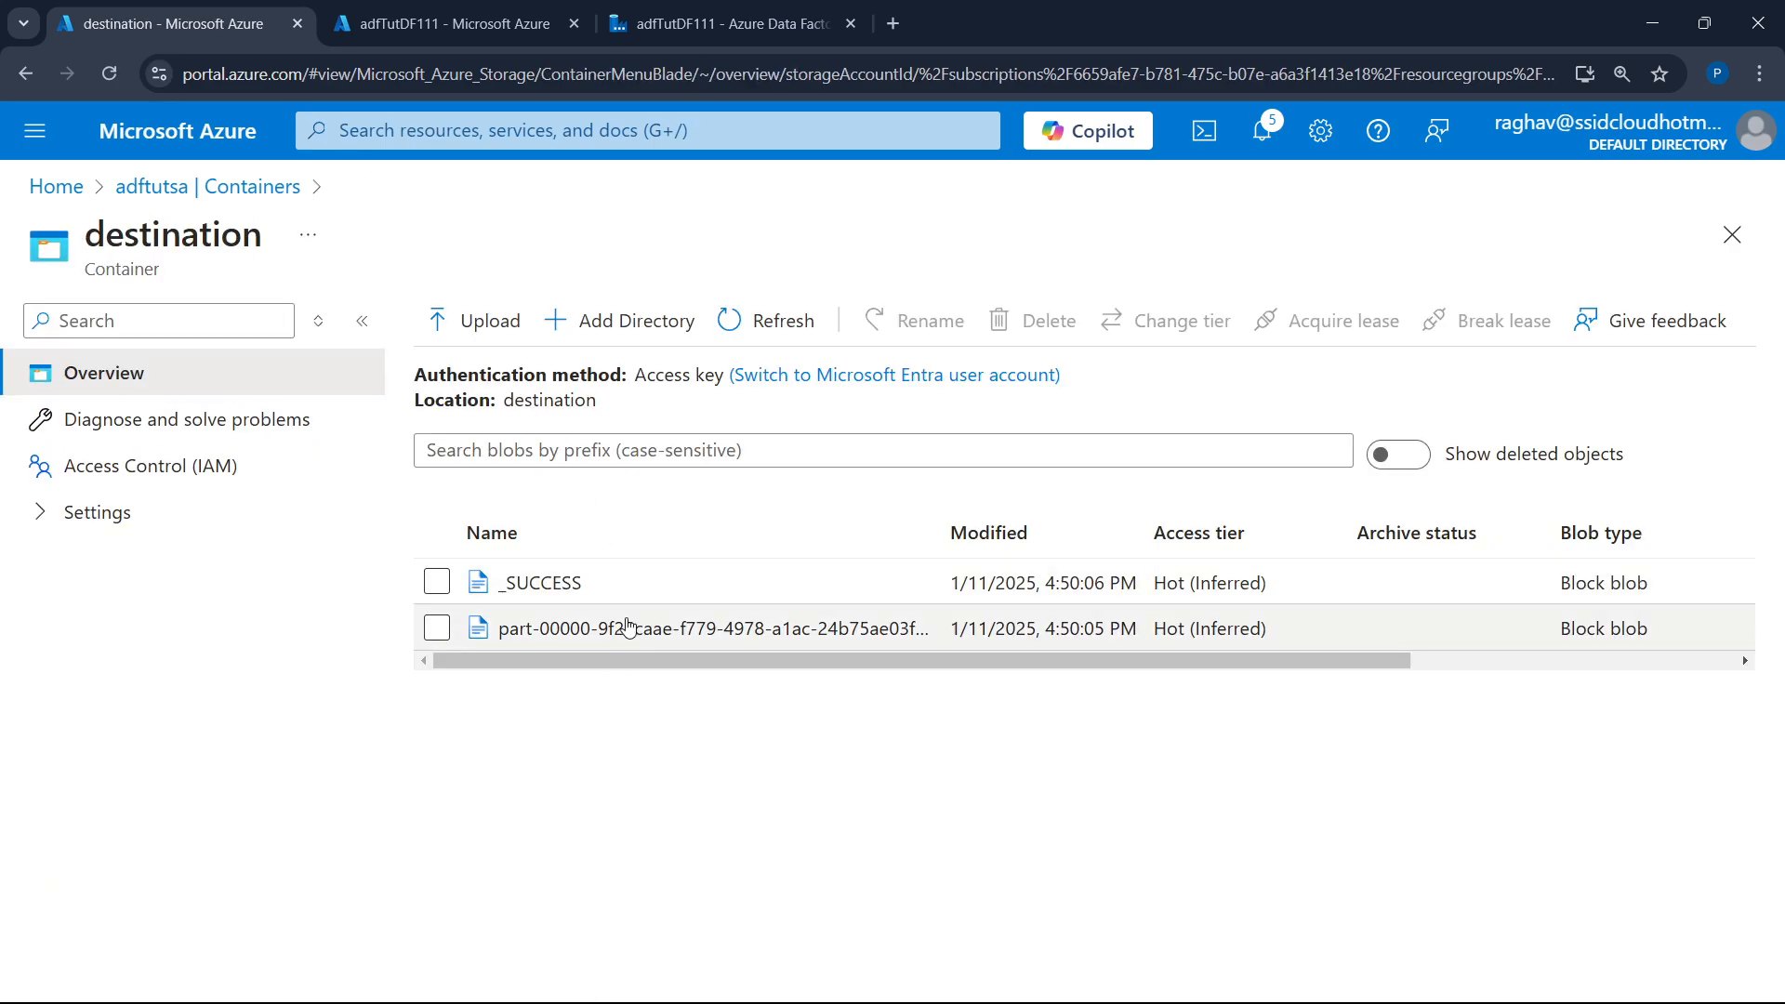
- Open the contents of the part-00000 CSV blob and examine its year and average rating rows through to the end
{"action": "left_click", "coordinate": [628, 628]}
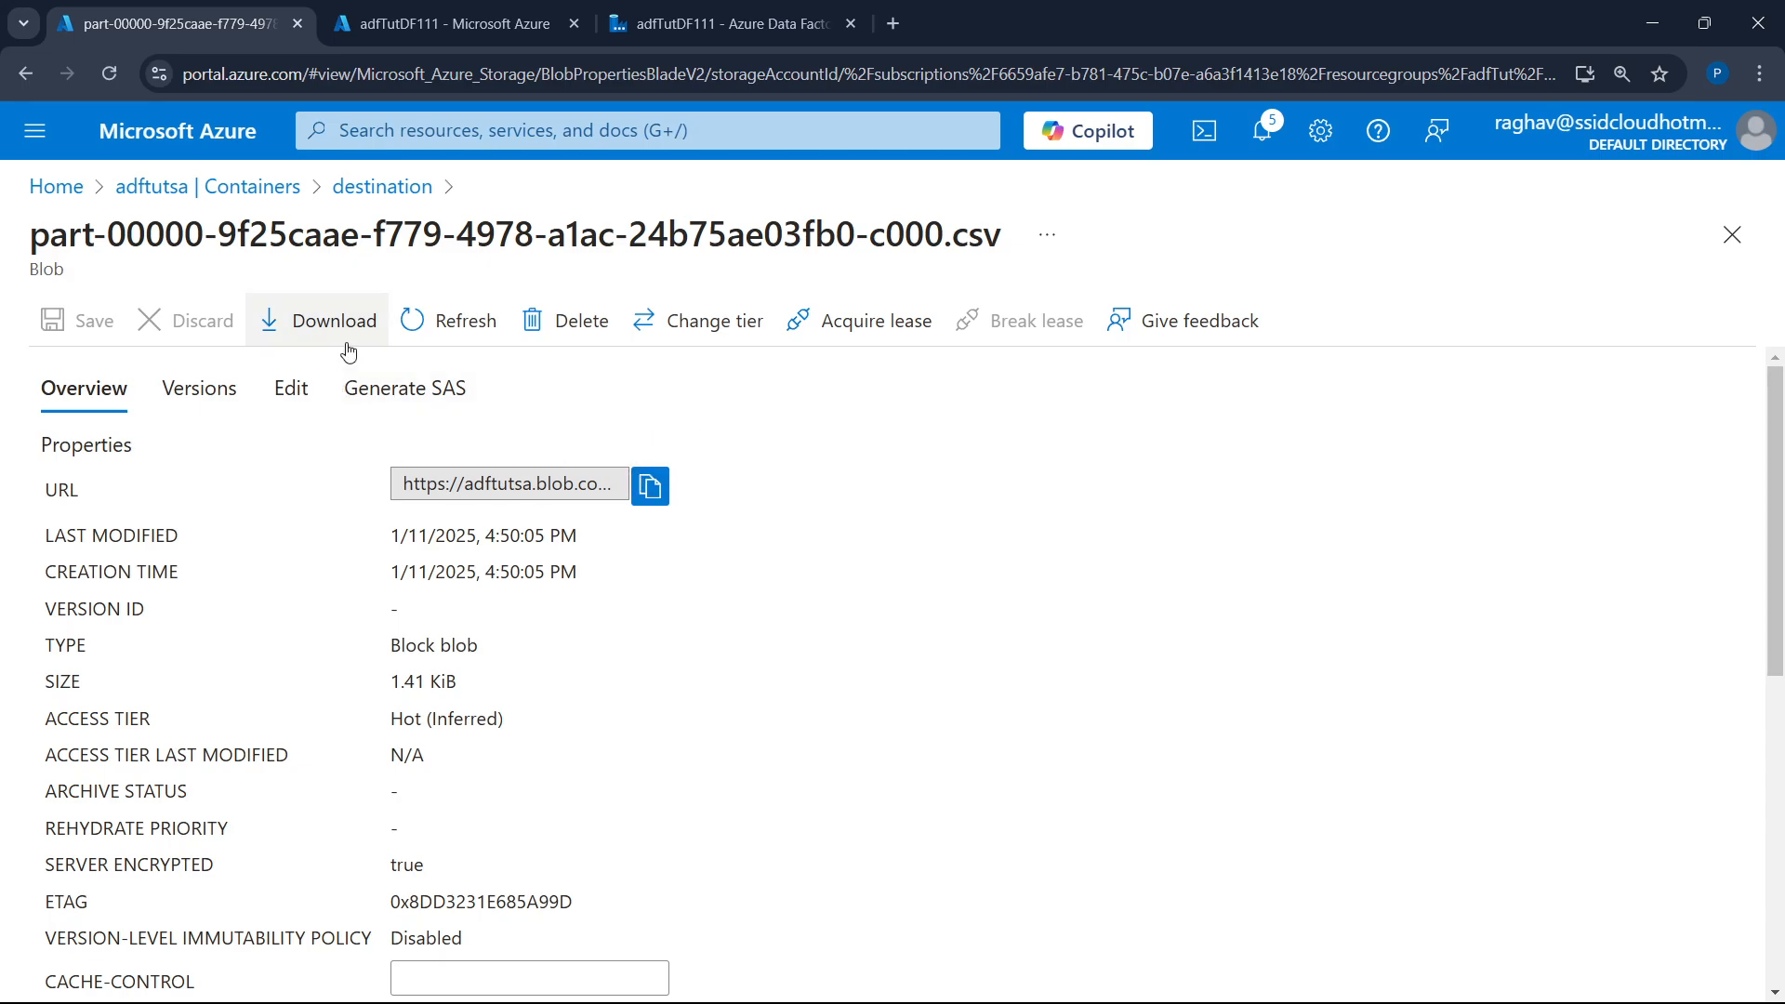
{"action": "left_click", "coordinate": [291, 389]}
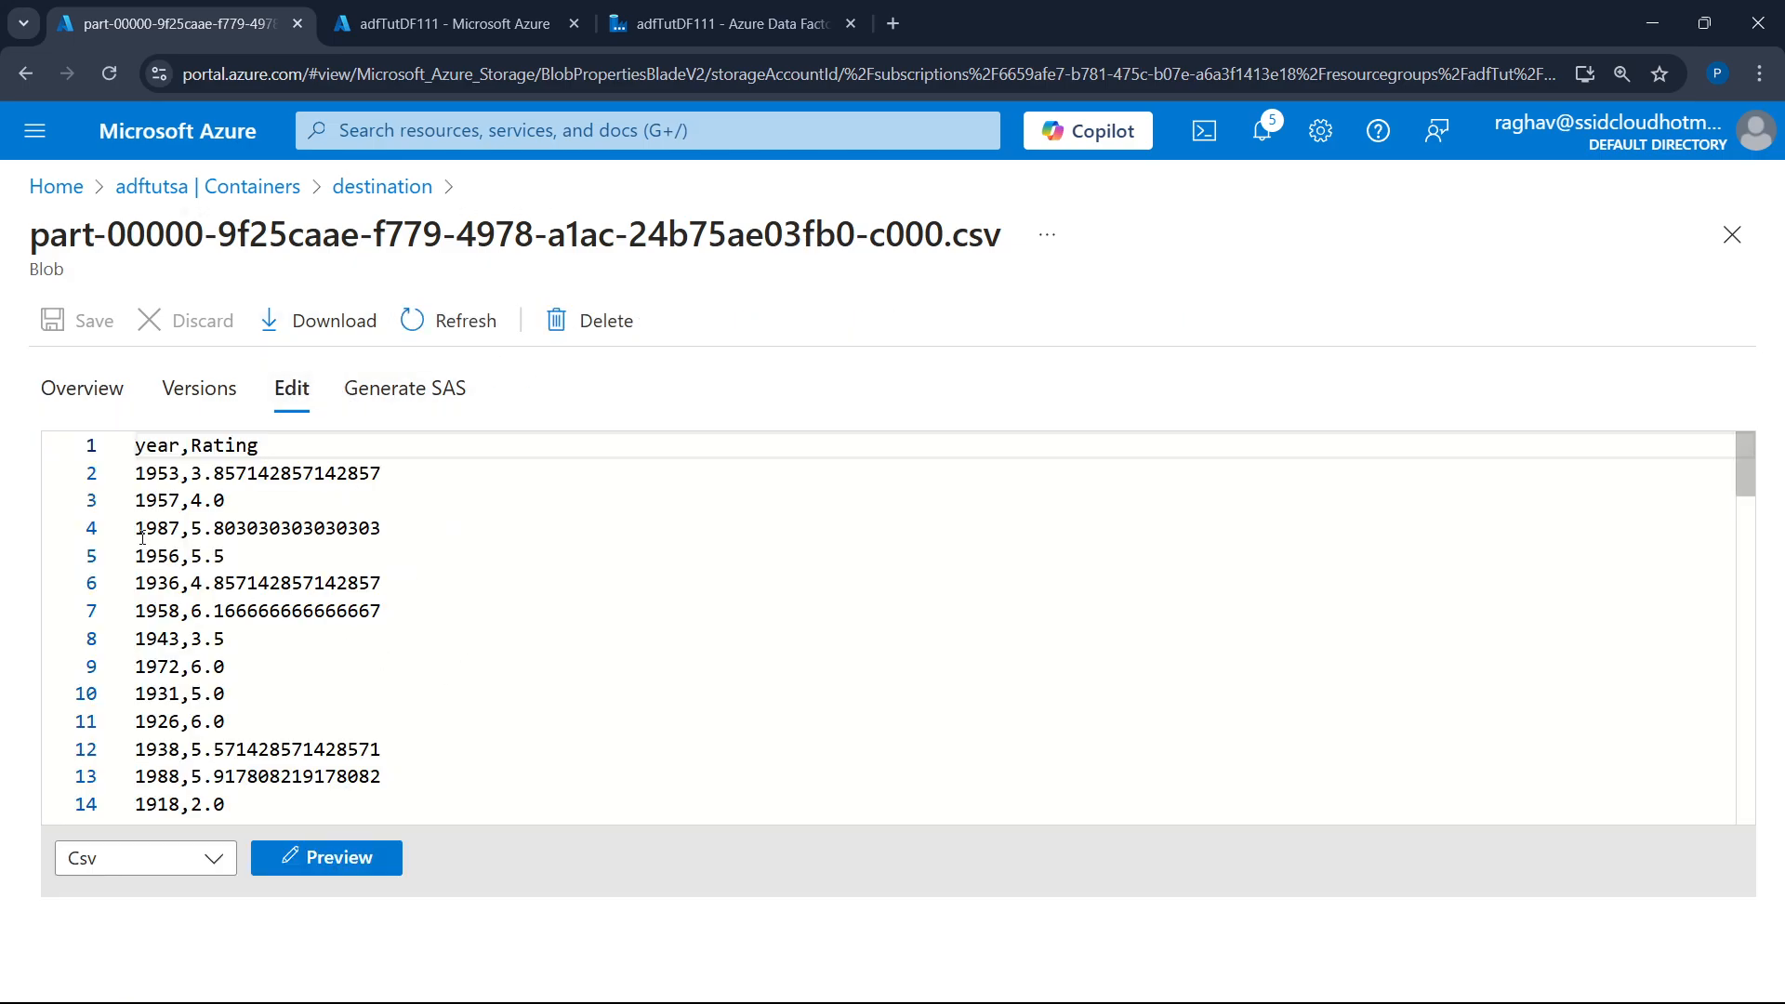
{"action": "left_click_drag", "start_coordinate": [370, 472], "coordinate": [130, 492]}
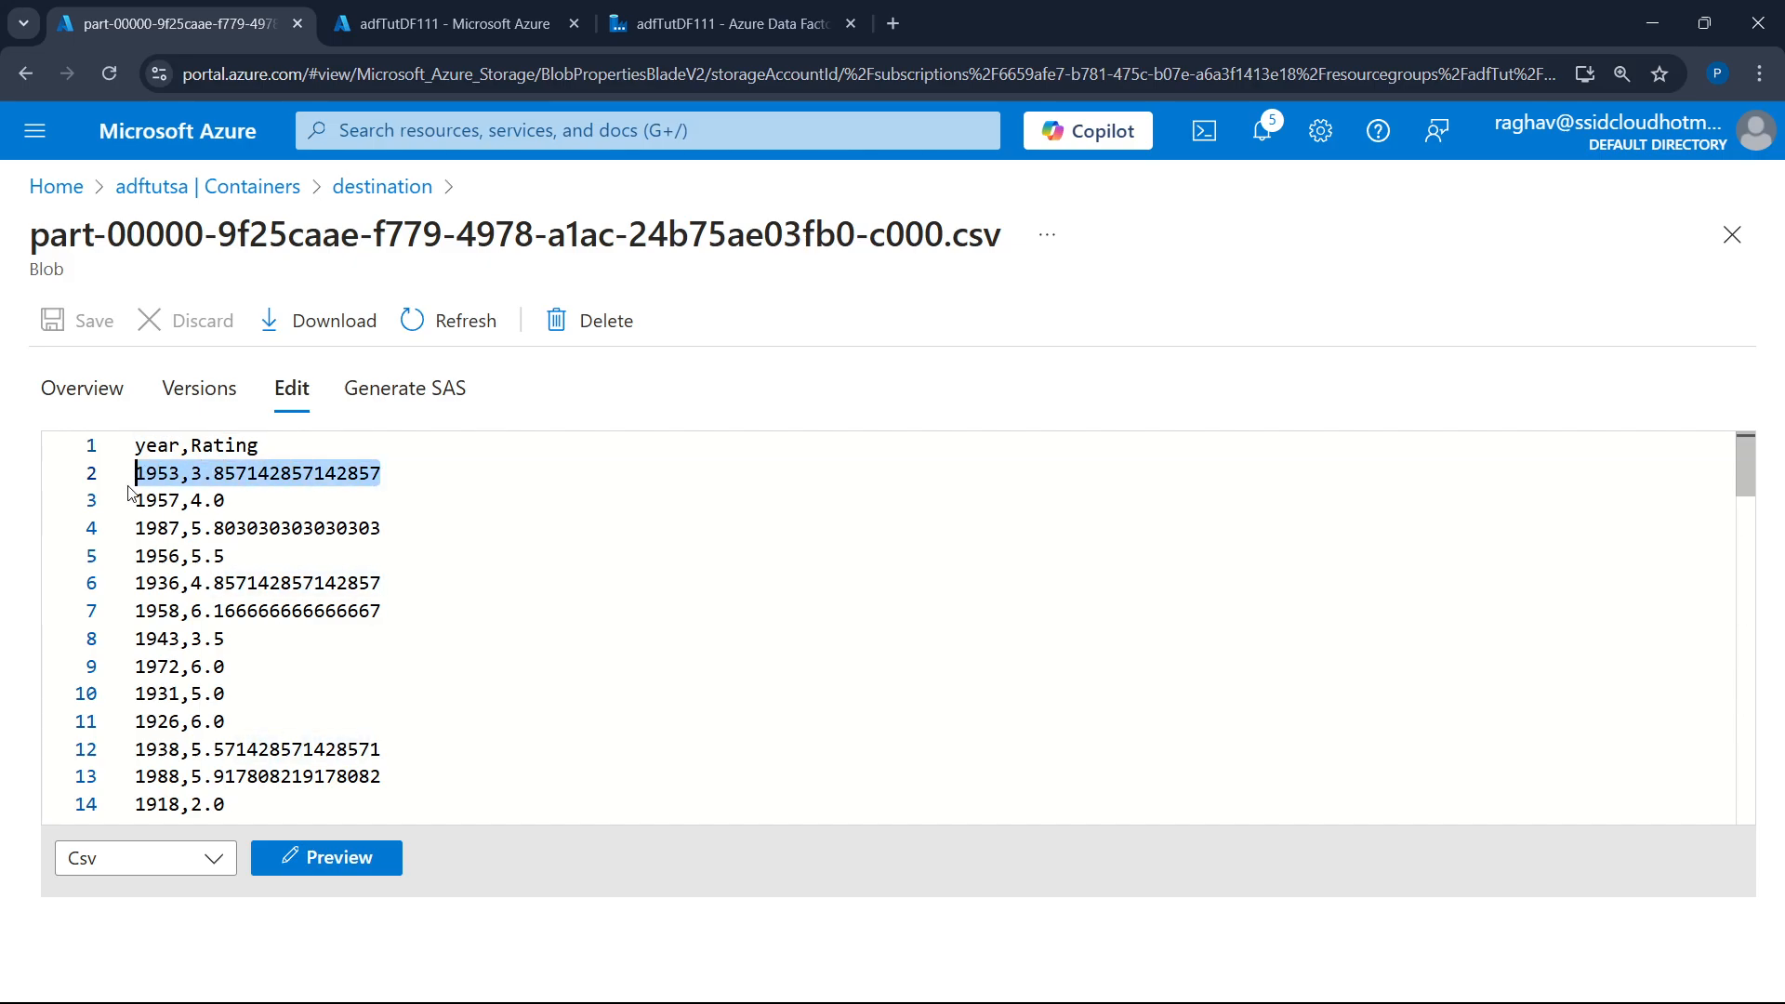
{"action": "left_click_drag", "start_coordinate": [428, 523], "coordinate": [105, 528]}
{"action": "left_click_drag", "start_coordinate": [422, 602], "coordinate": [149, 609]}
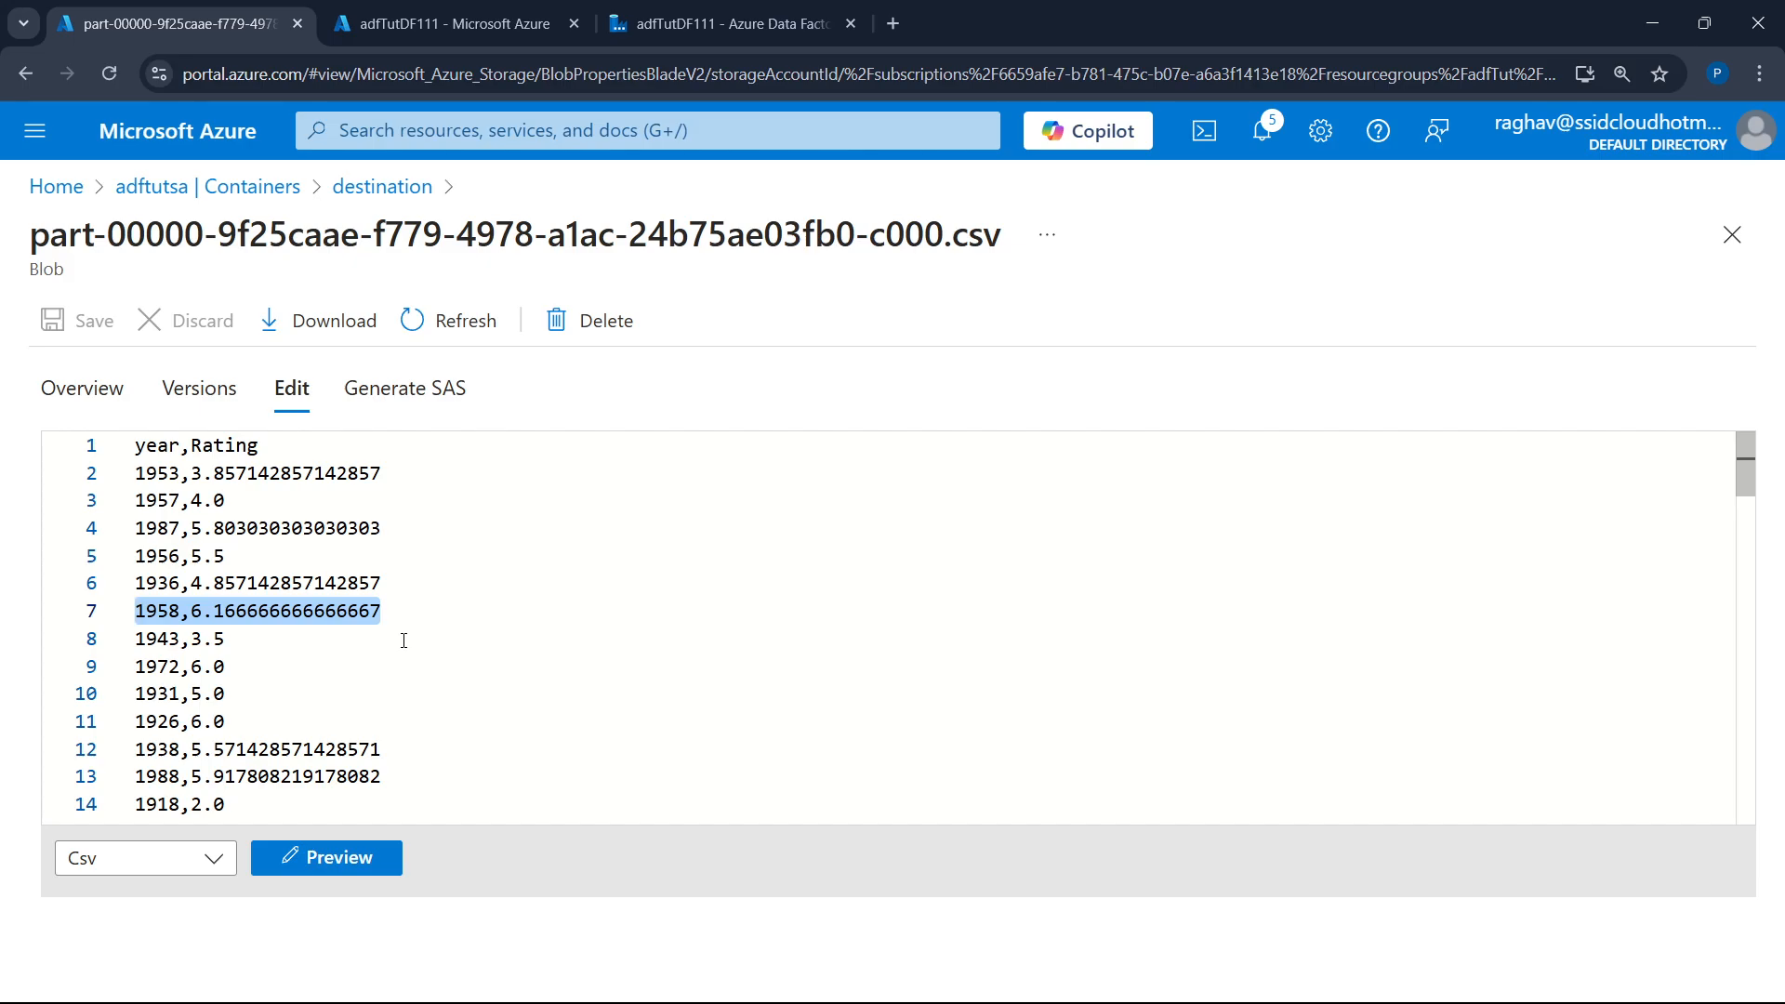
{"action": "scroll", "coordinate": [404, 640], "scroll_direction": "down", "scroll_amount": 20}
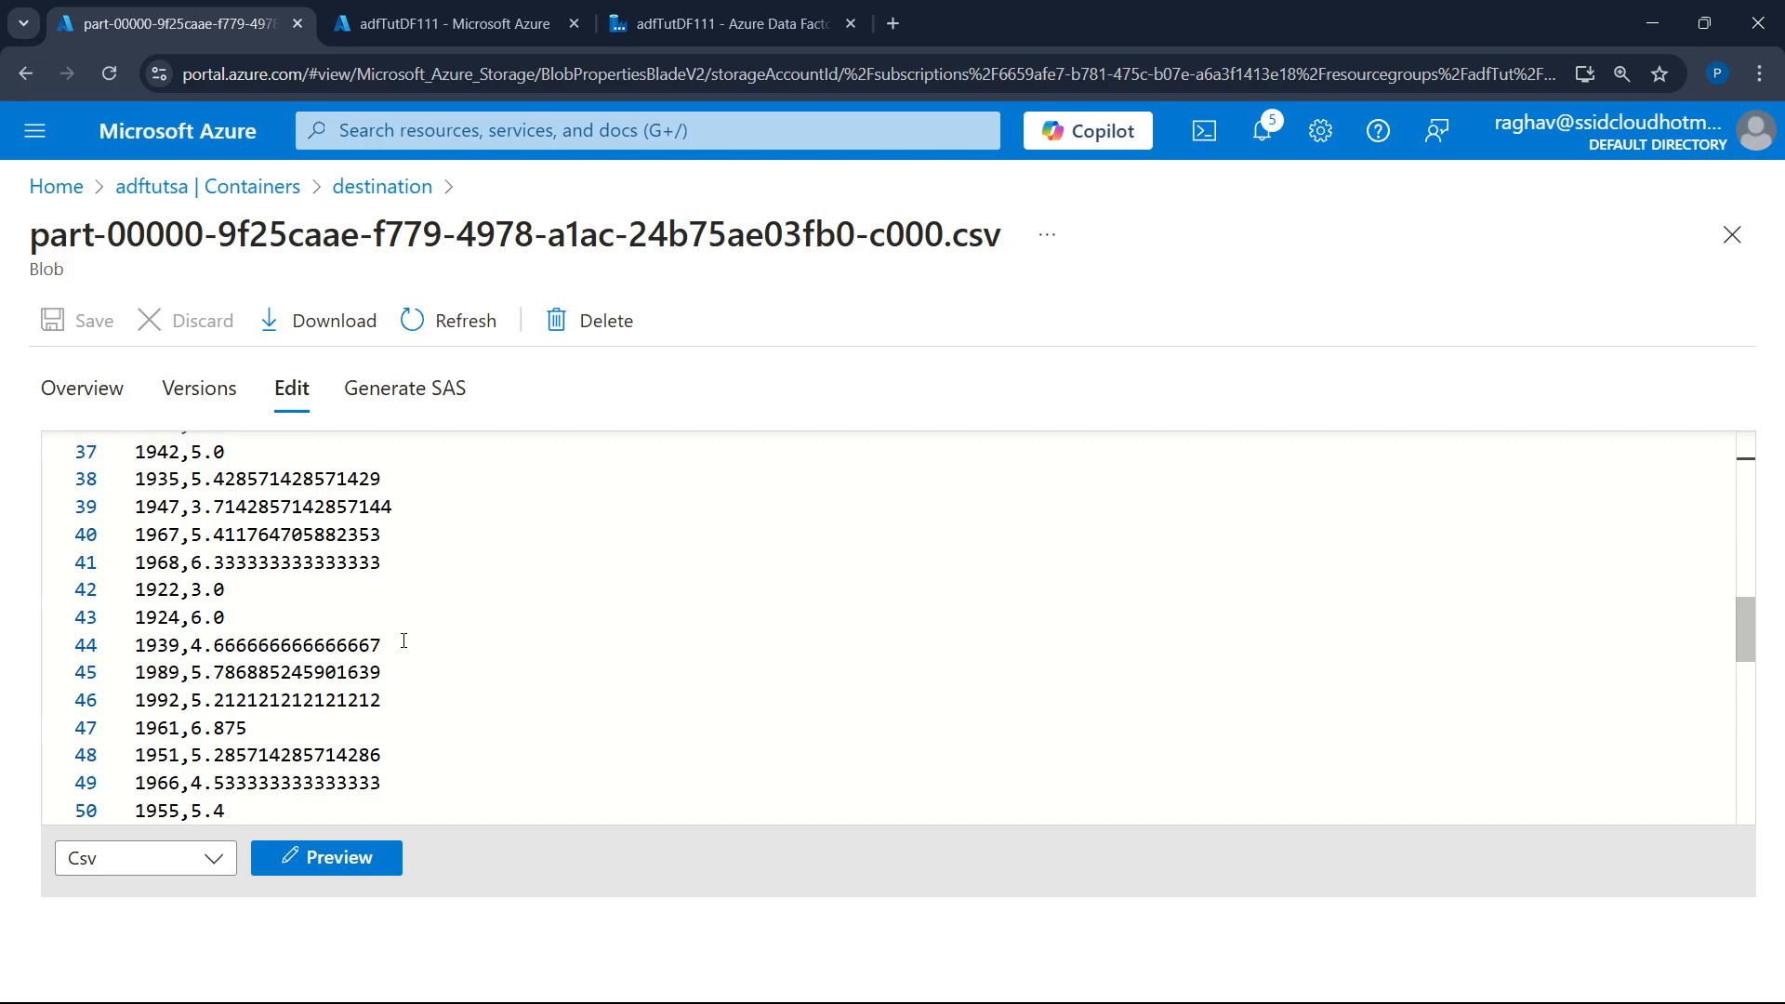
{"action": "left_click_drag", "start_coordinate": [243, 782], "coordinate": [136, 784]}
{"action": "scroll", "coordinate": [582, 646], "scroll_direction": "up", "scroll_amount": 20}
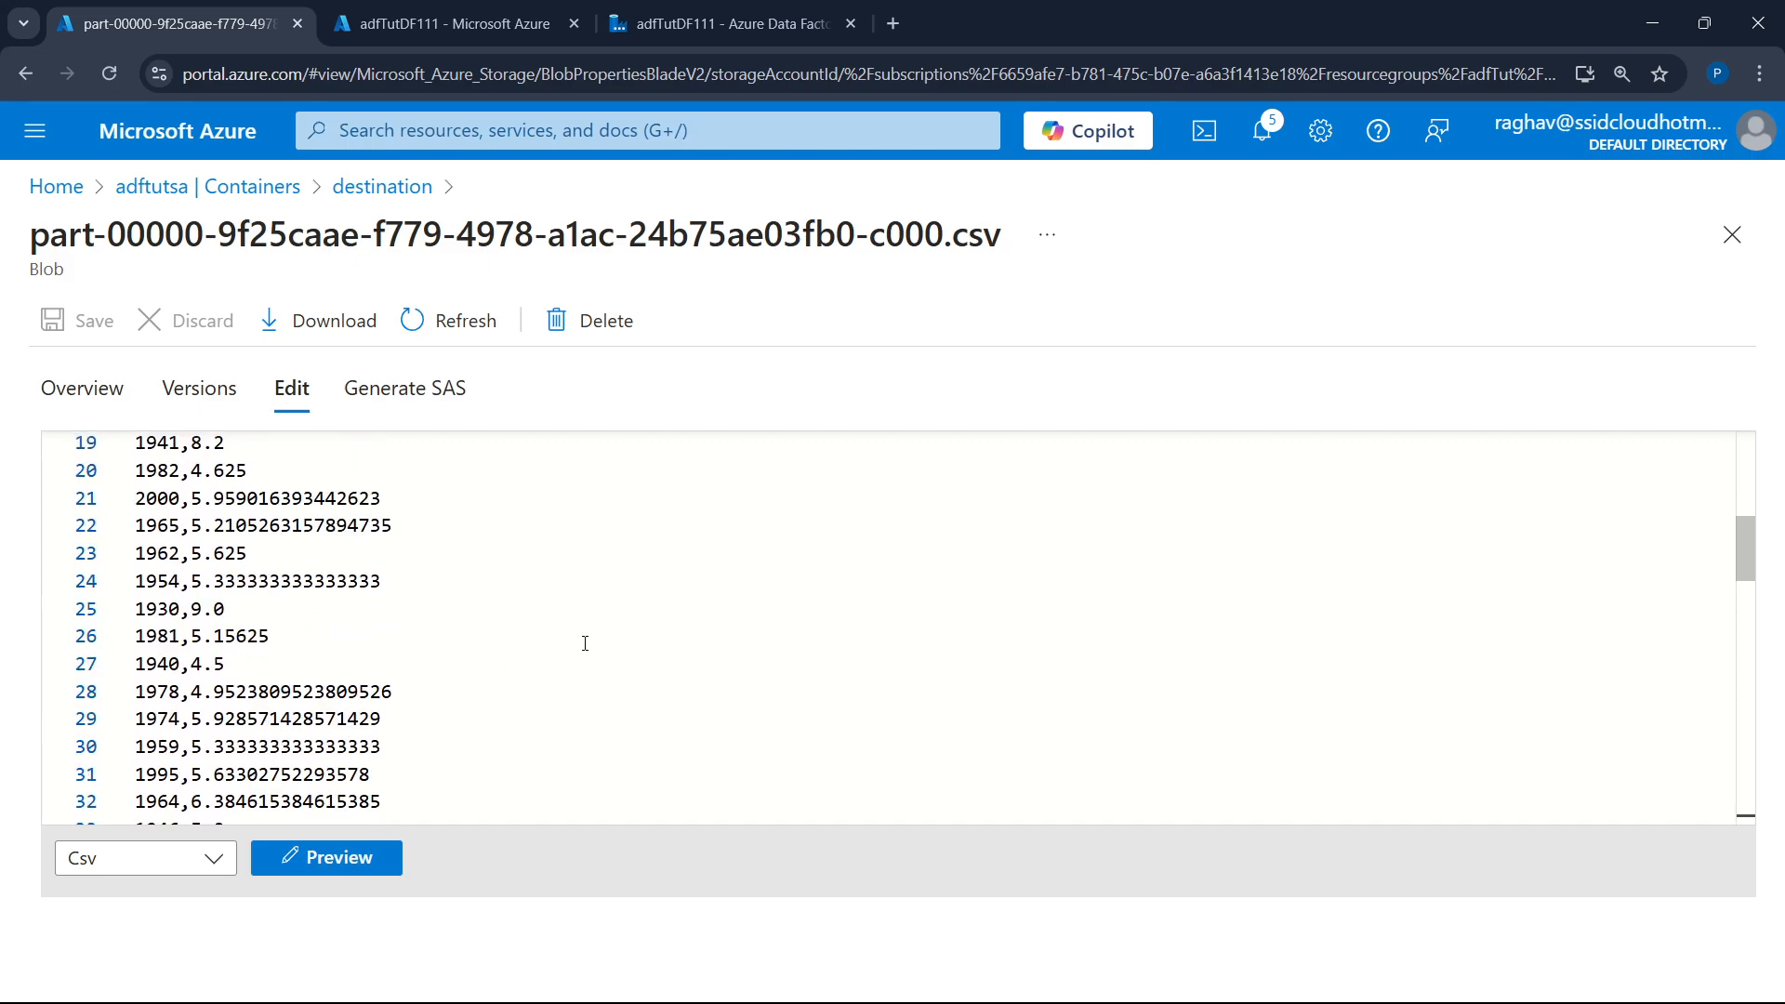
{"action": "scroll", "coordinate": [594, 577], "scroll_direction": "down", "scroll_amount": 20}
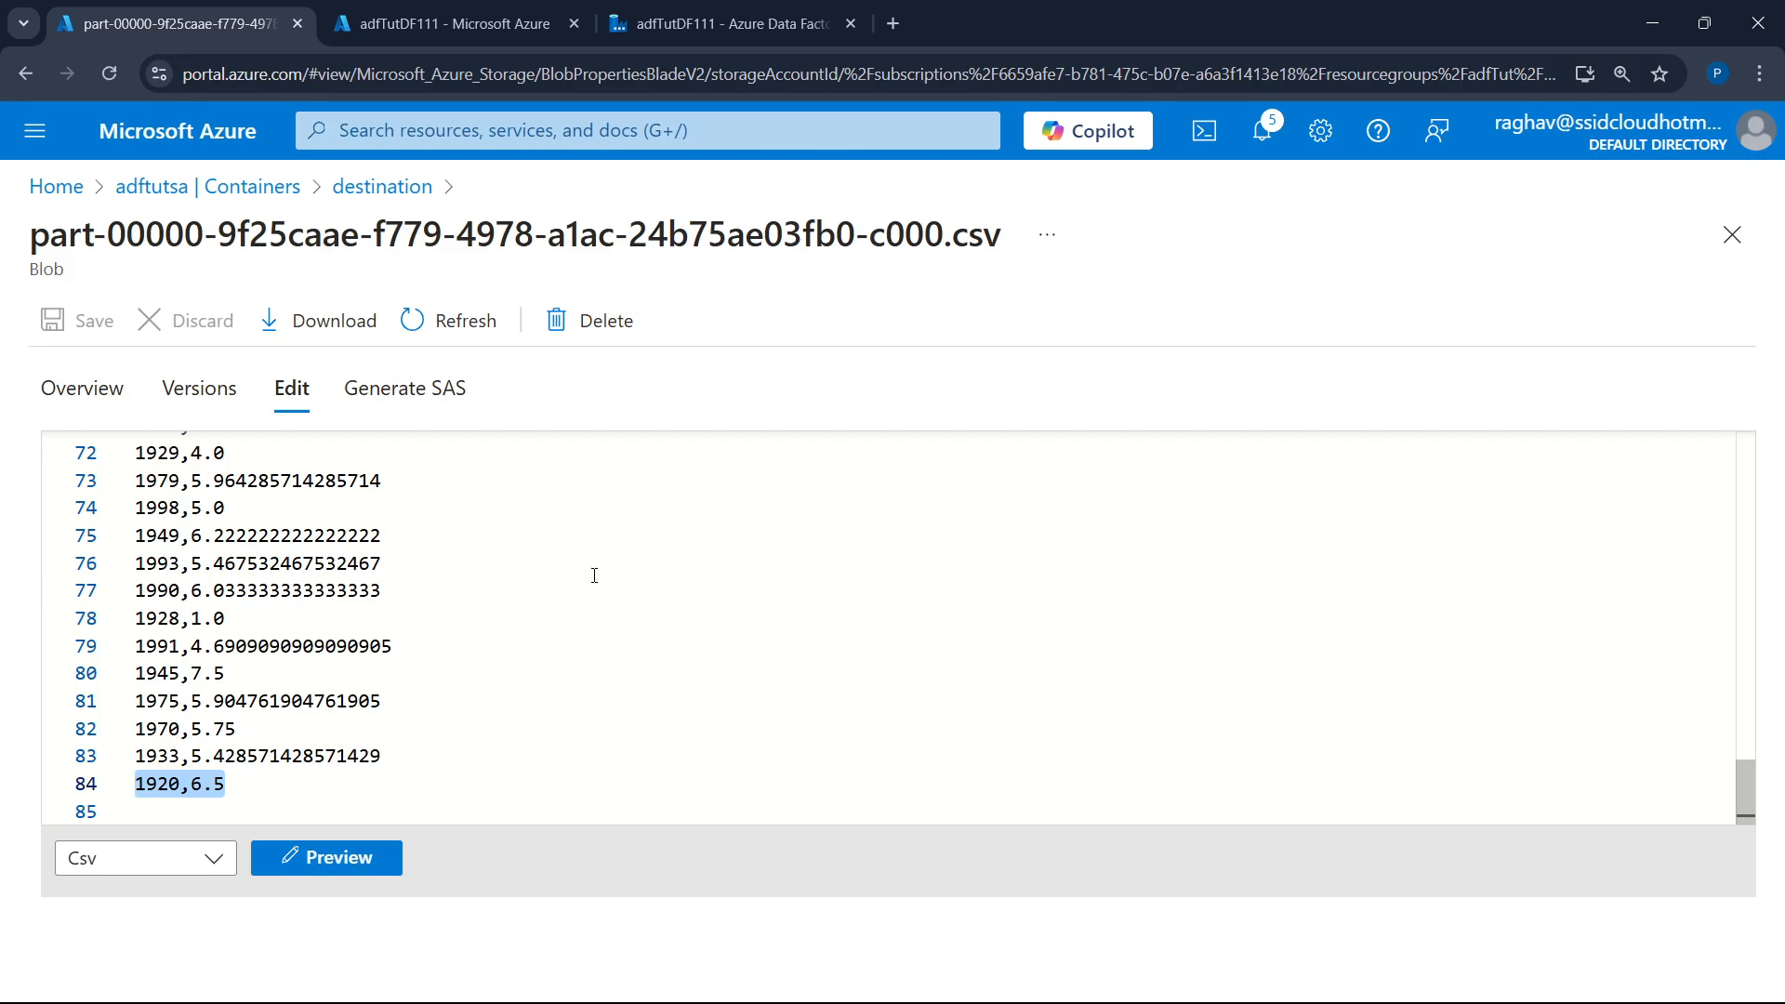
{"action": "left_click", "coordinate": [1179, 995]}
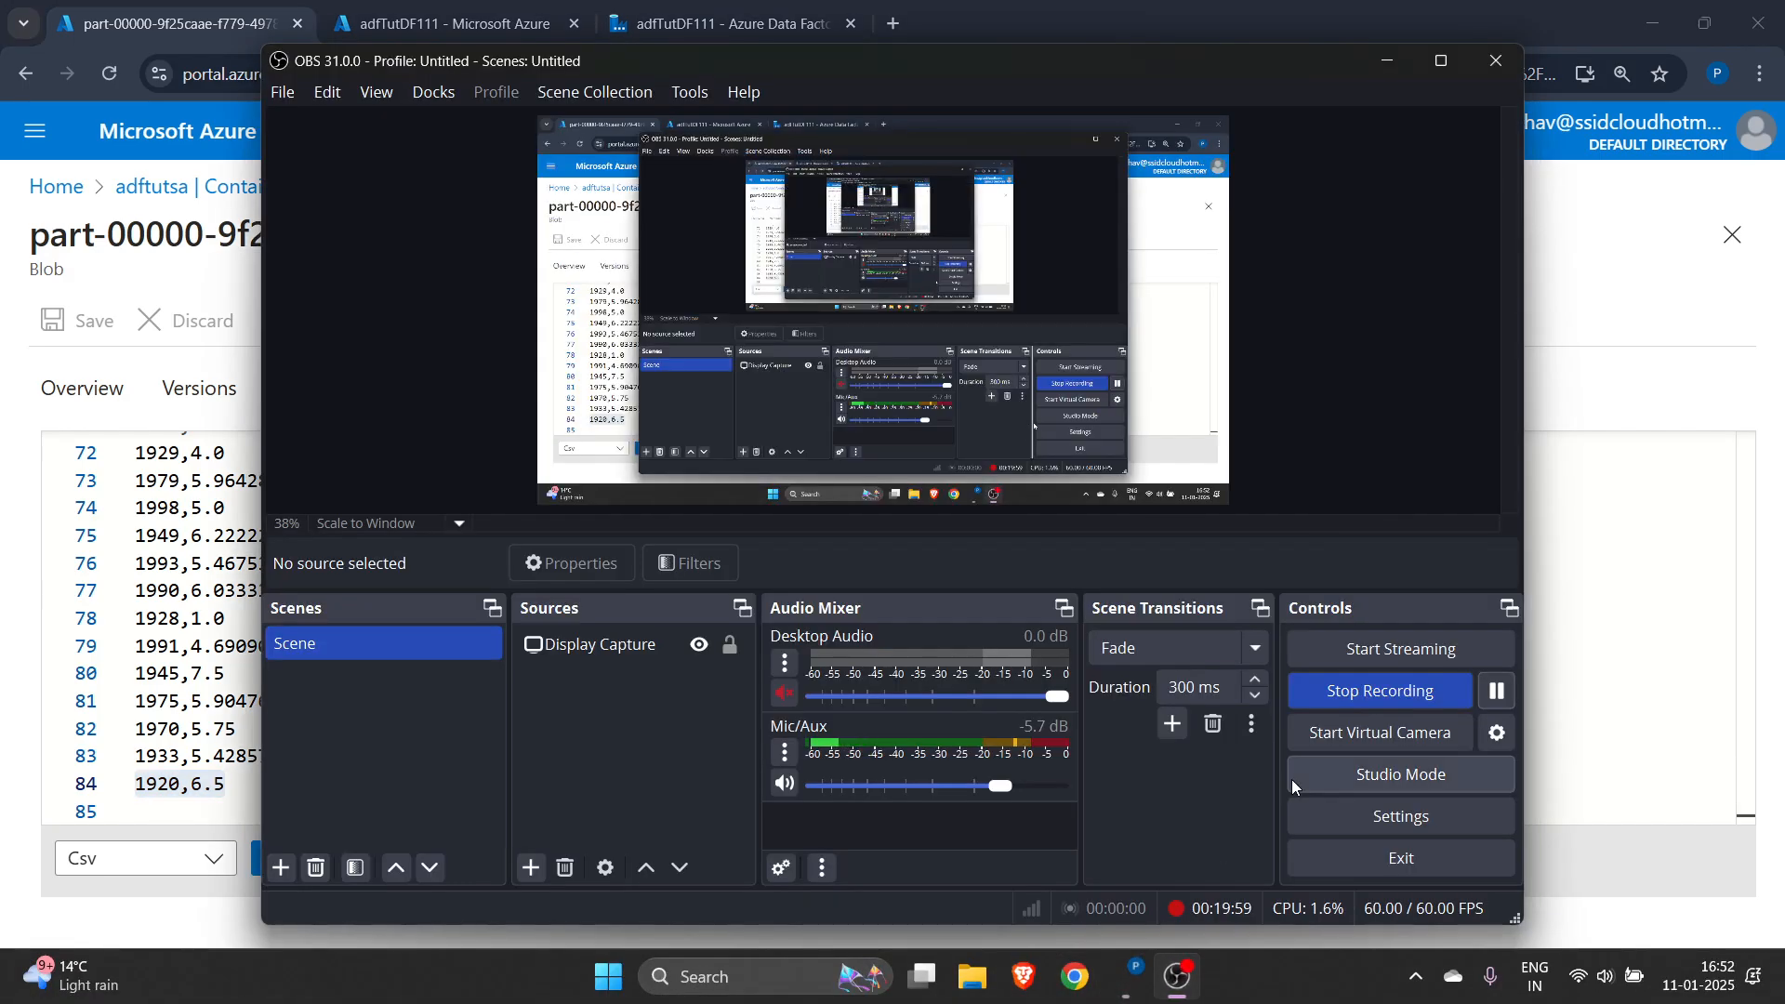